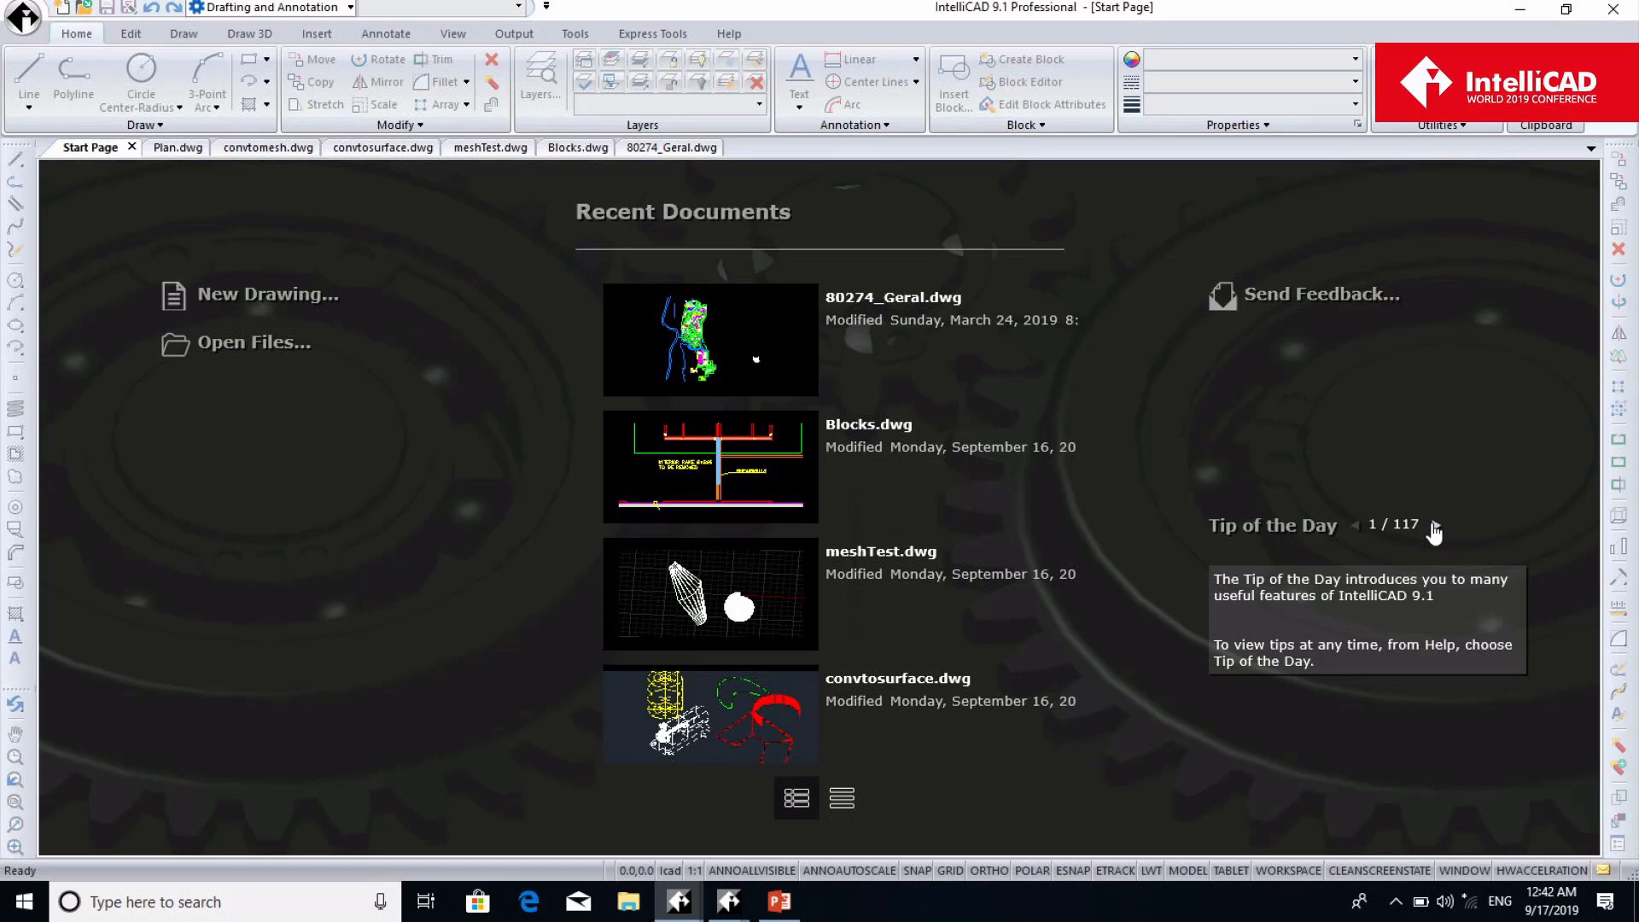
Page forward through two Tips of the Day, and create a new DWG drawing from a template
click(1435, 528)
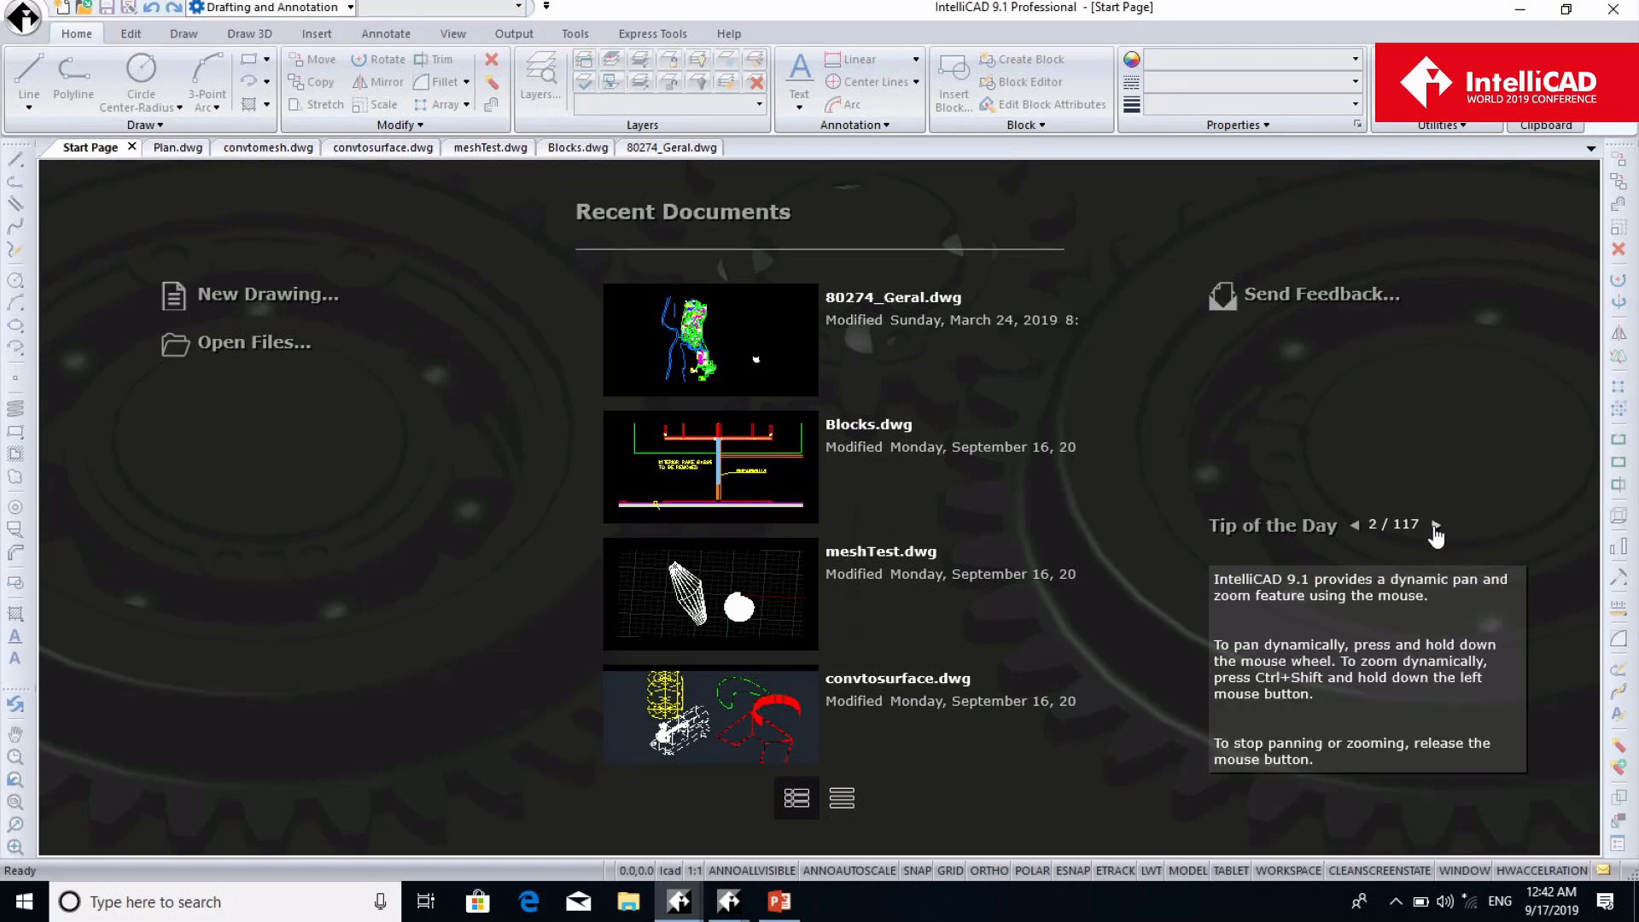
click(1436, 528)
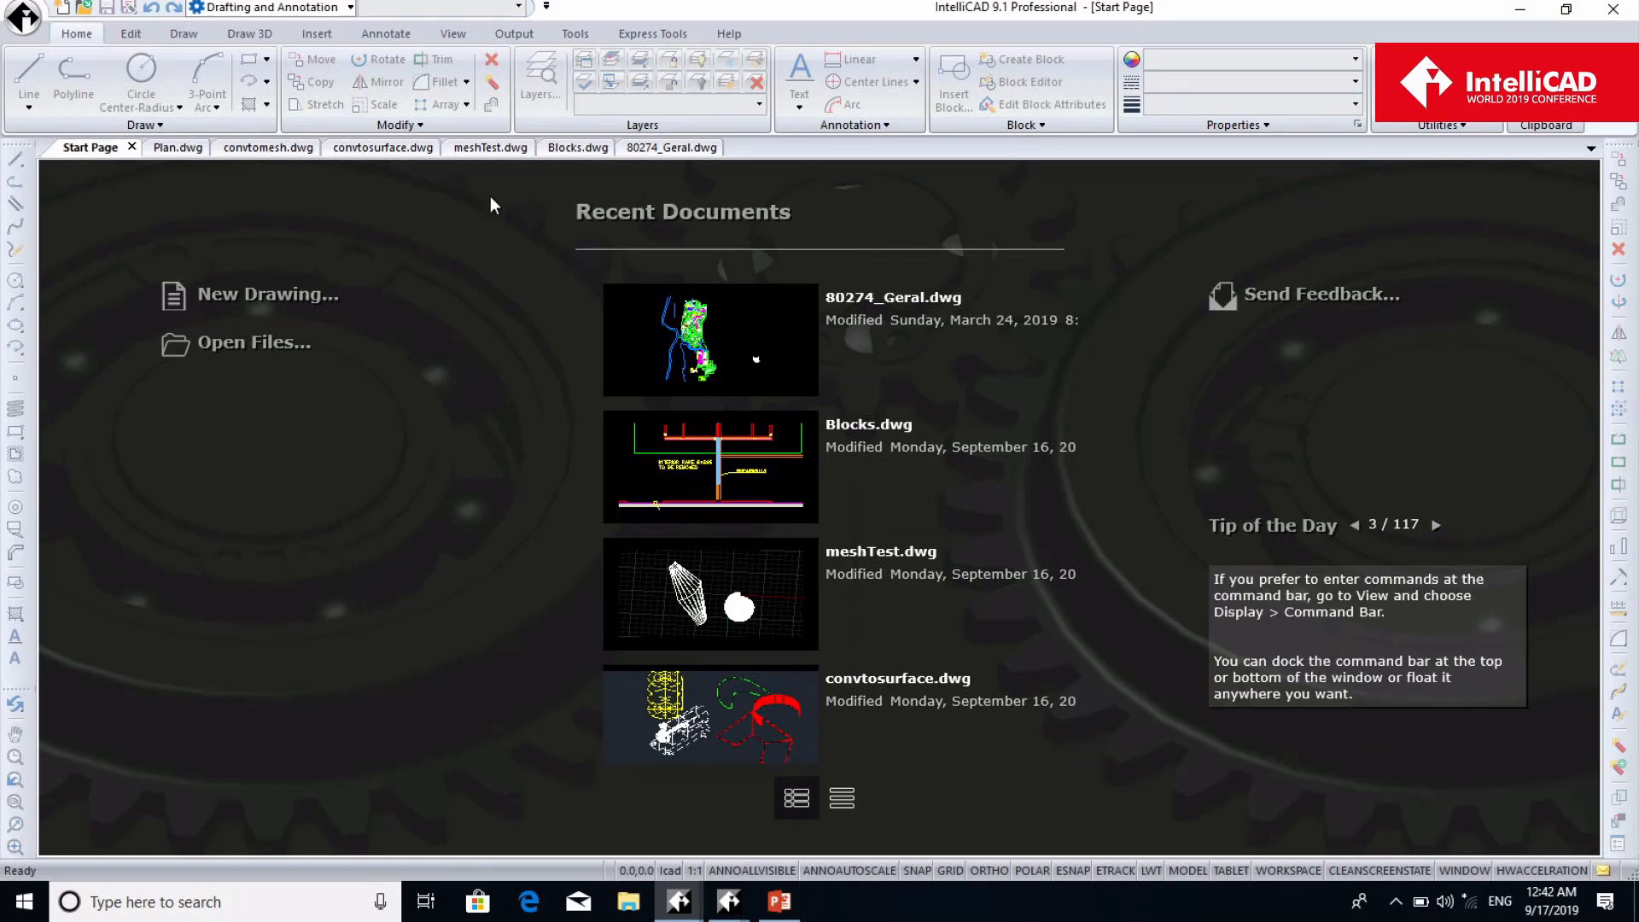
click(234, 299)
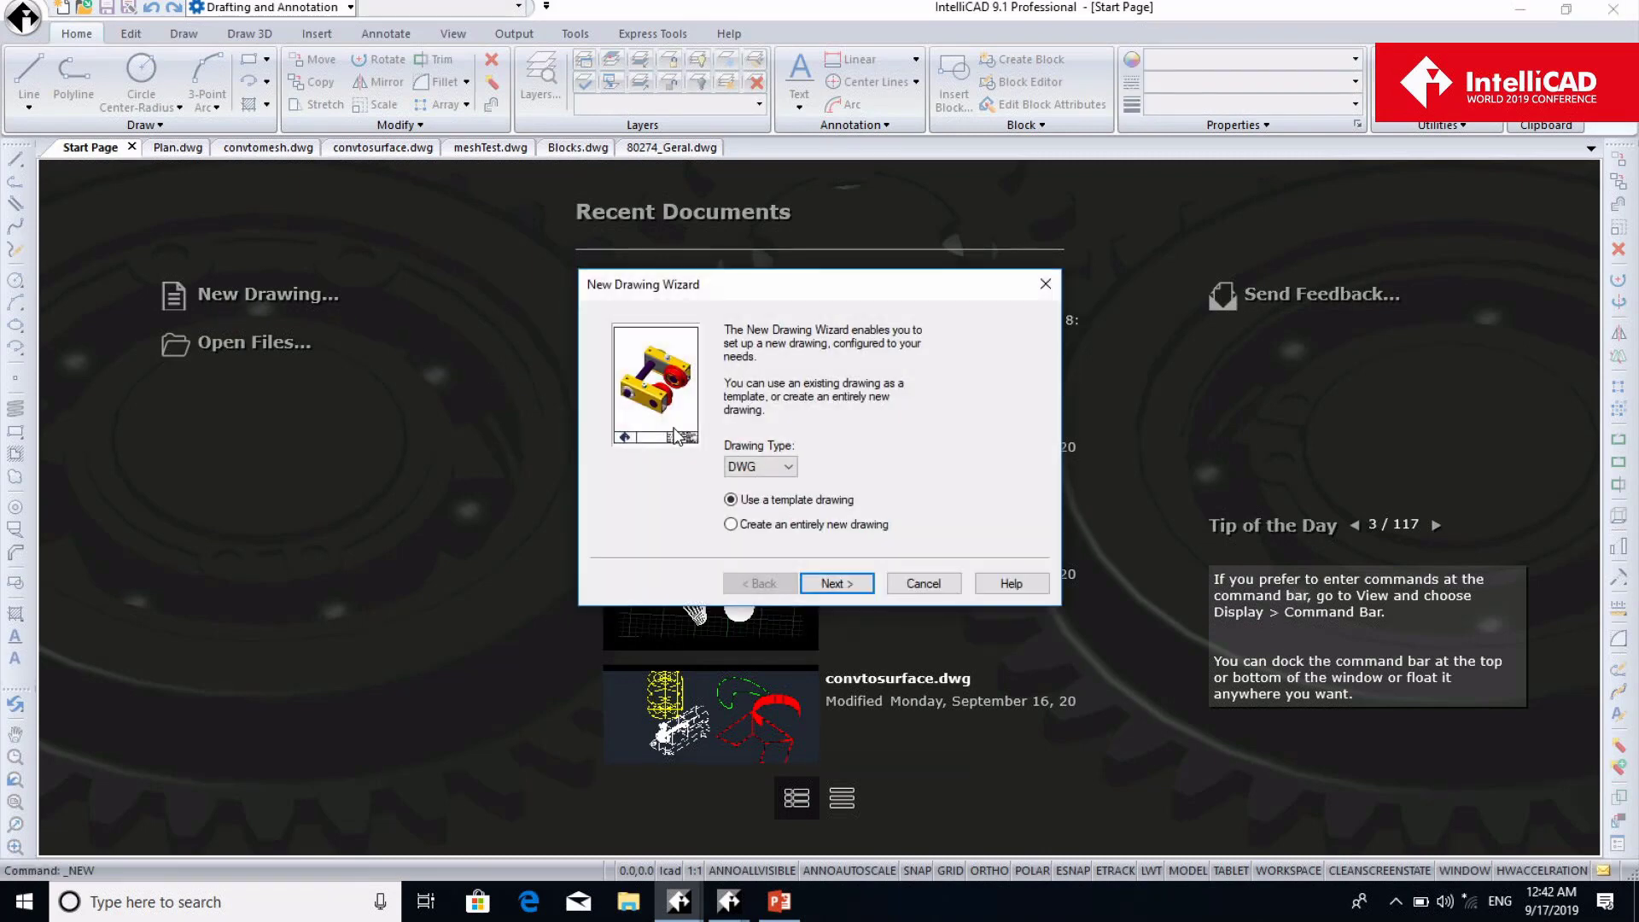
click(829, 587)
click(826, 588)
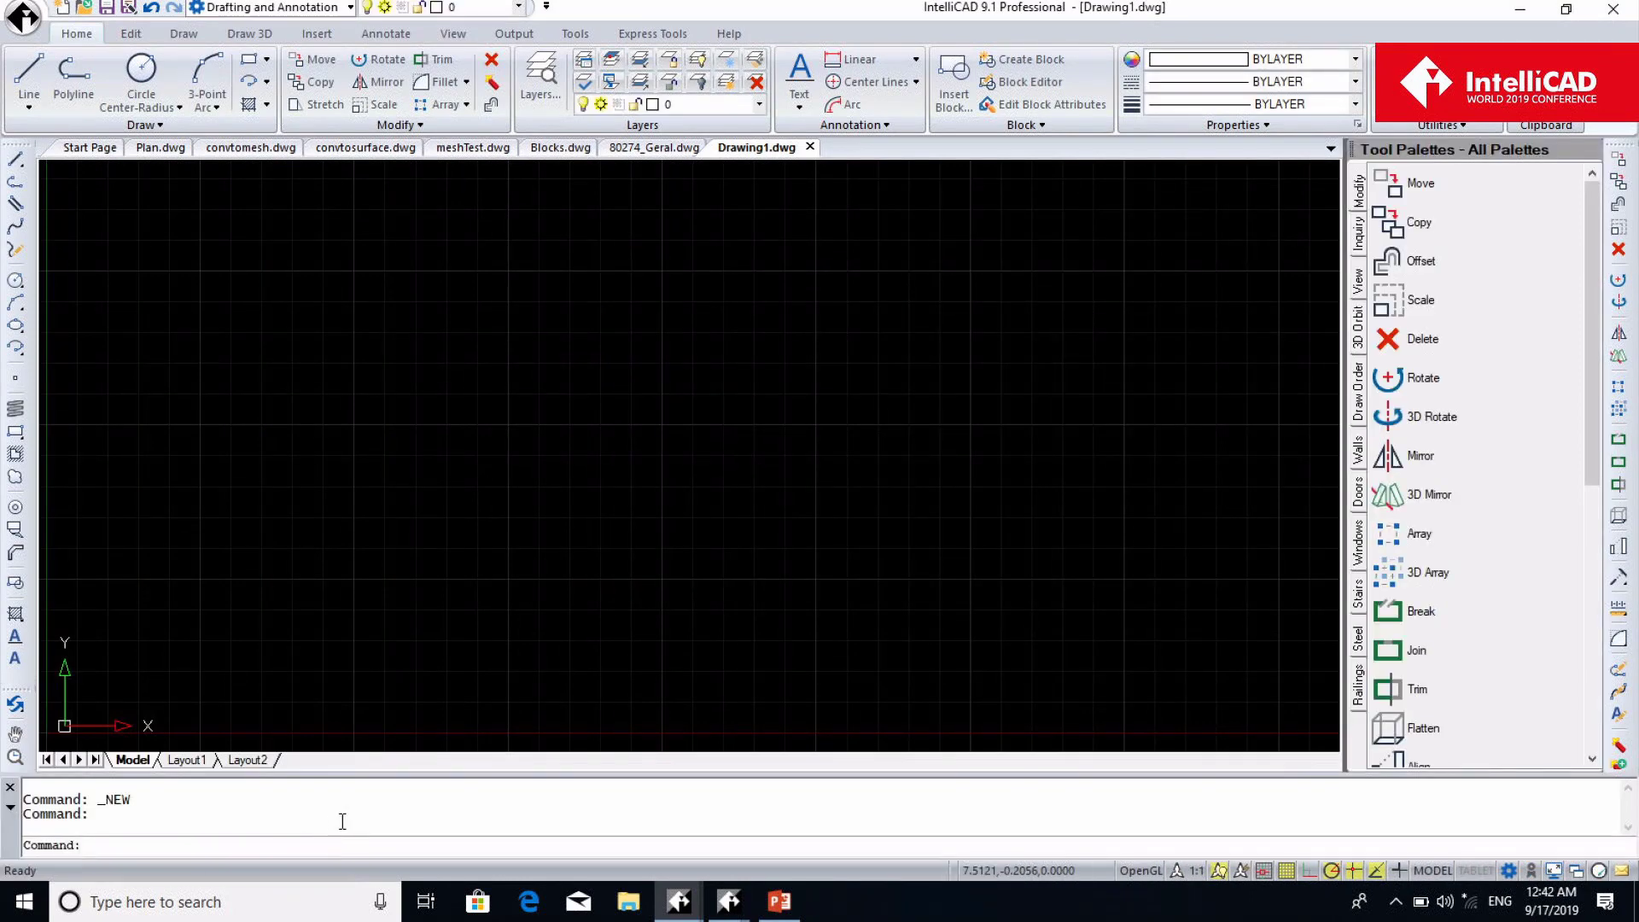
Set the STARTMODE variable to 0 and reopen the Start Page
text(STARTMODE)
key(Return)
text(0)
key(Return)
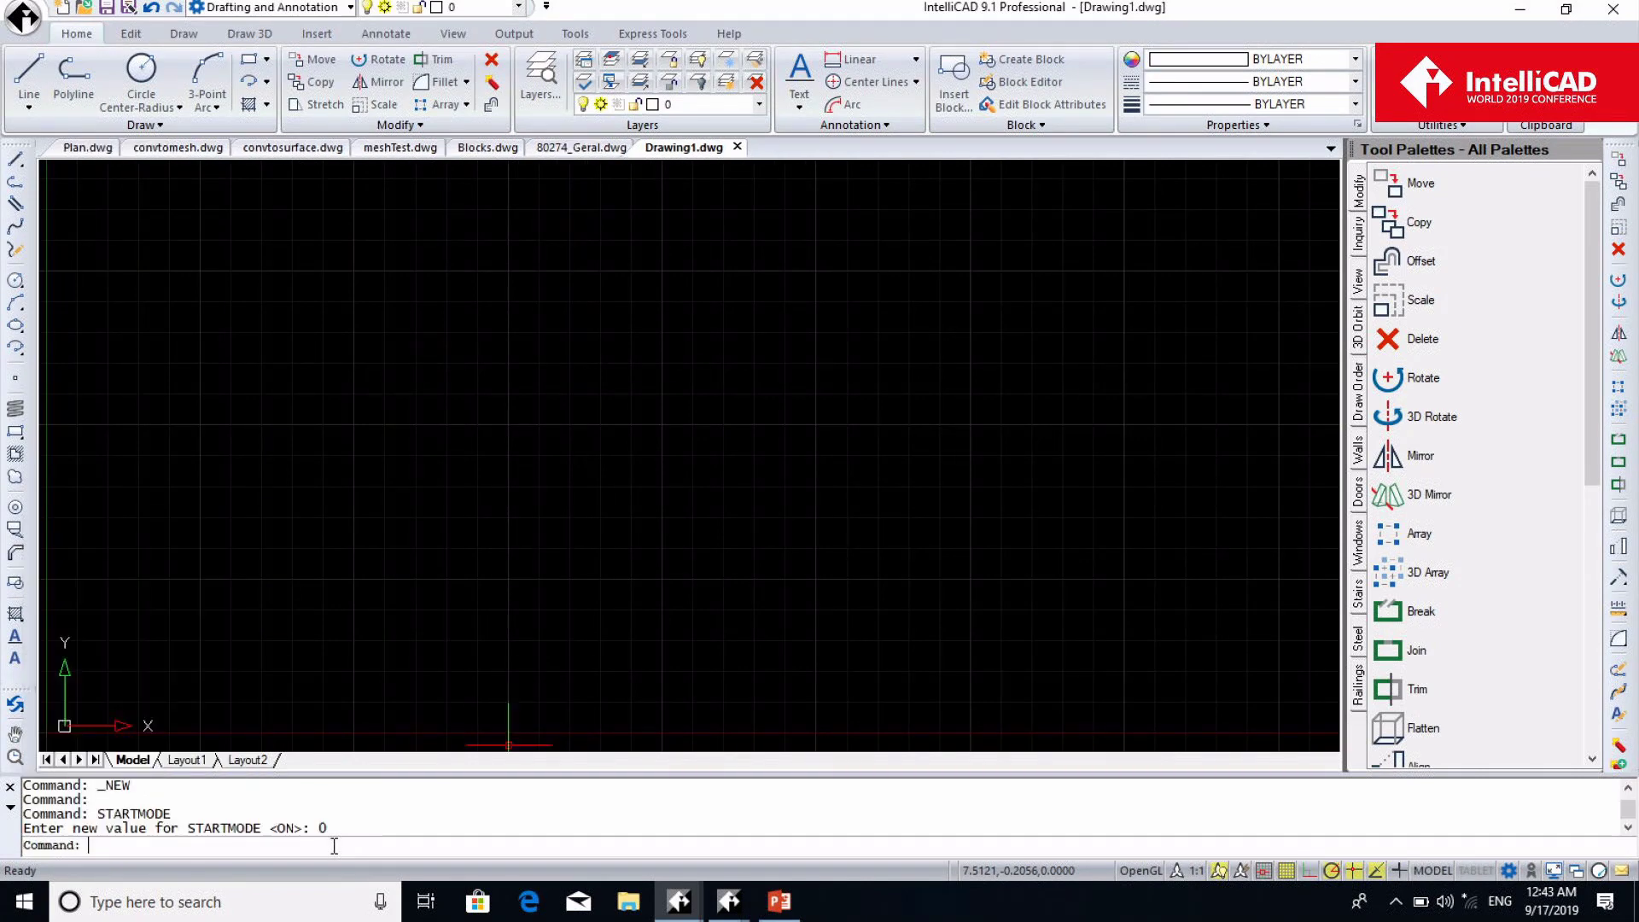
click(22, 25)
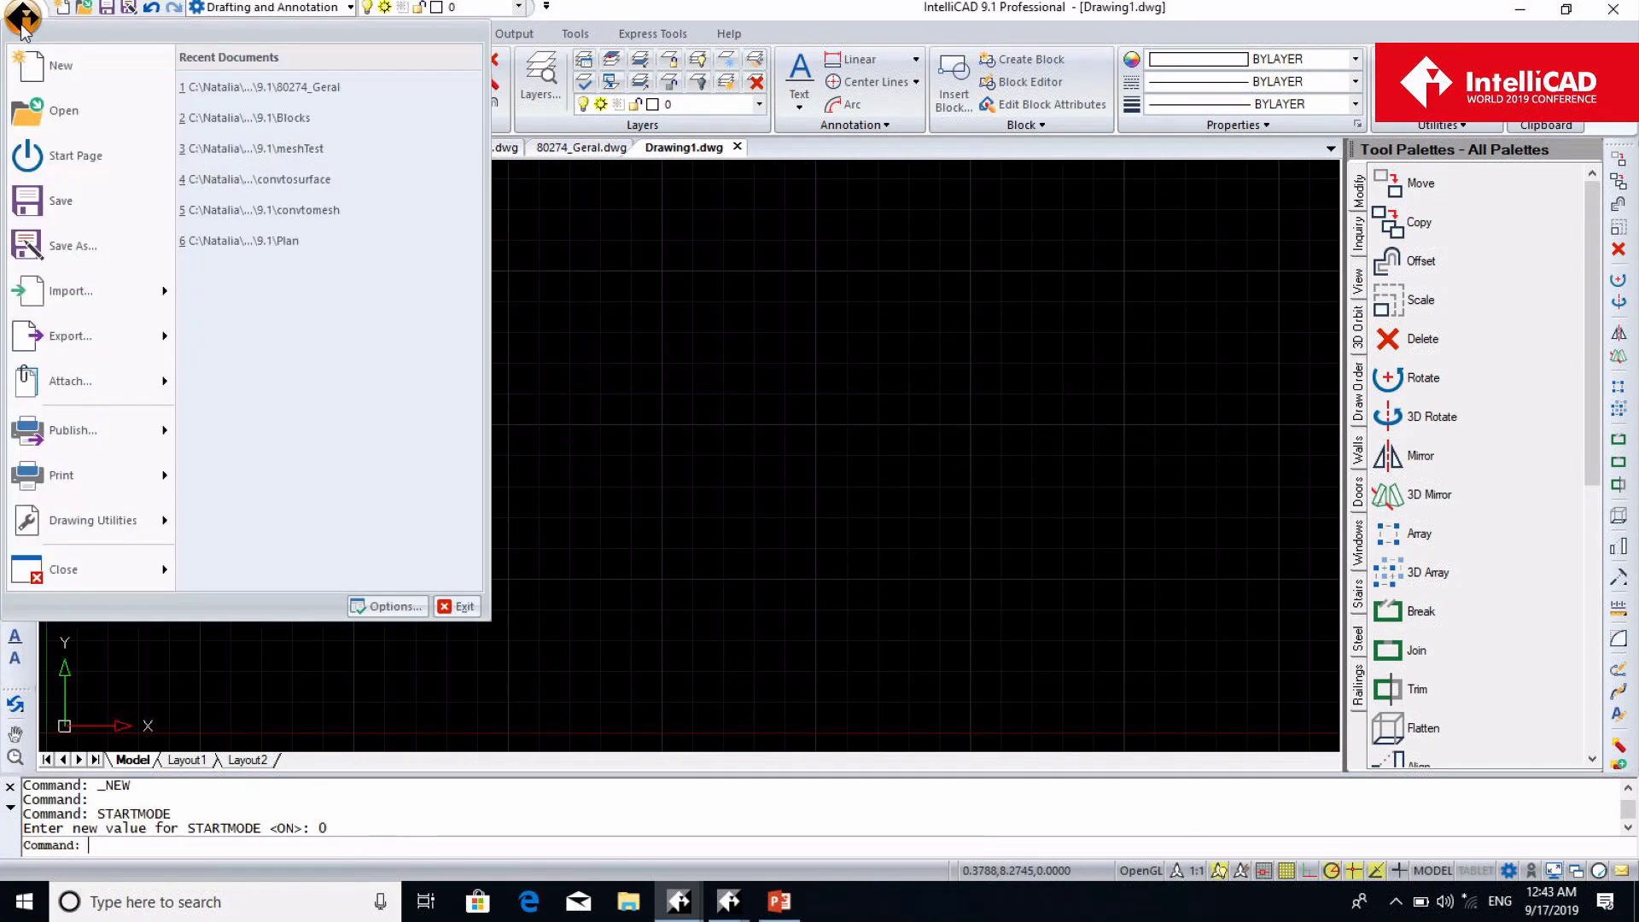
click(49, 135)
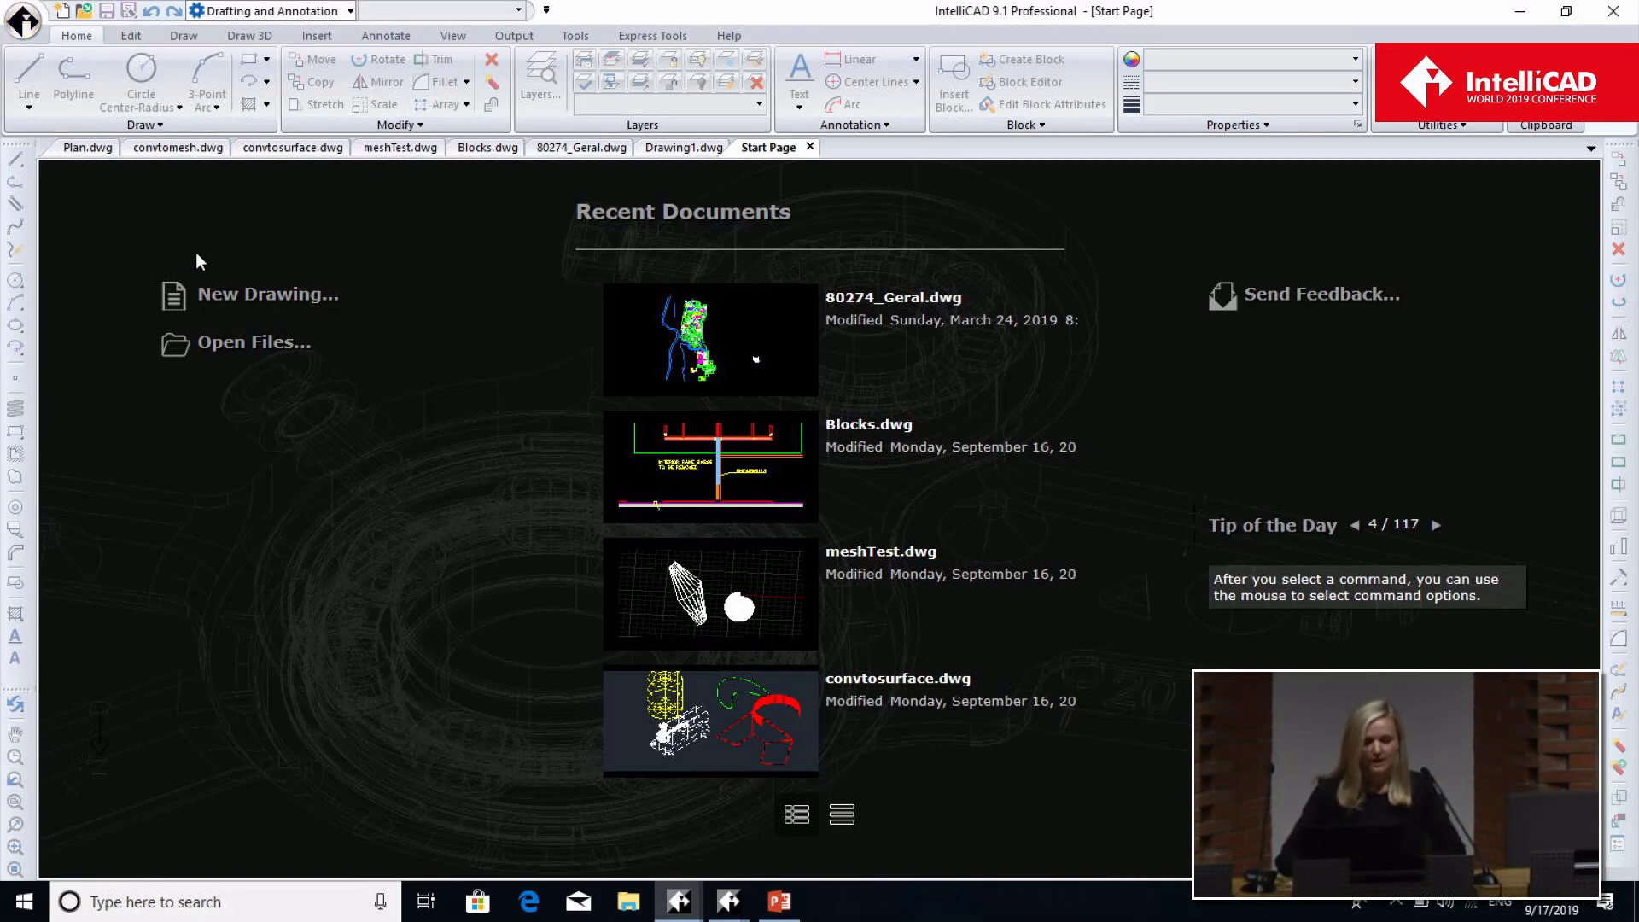
Switch to Plan.dwg and enable selection grips in the drawing settings
click(80, 150)
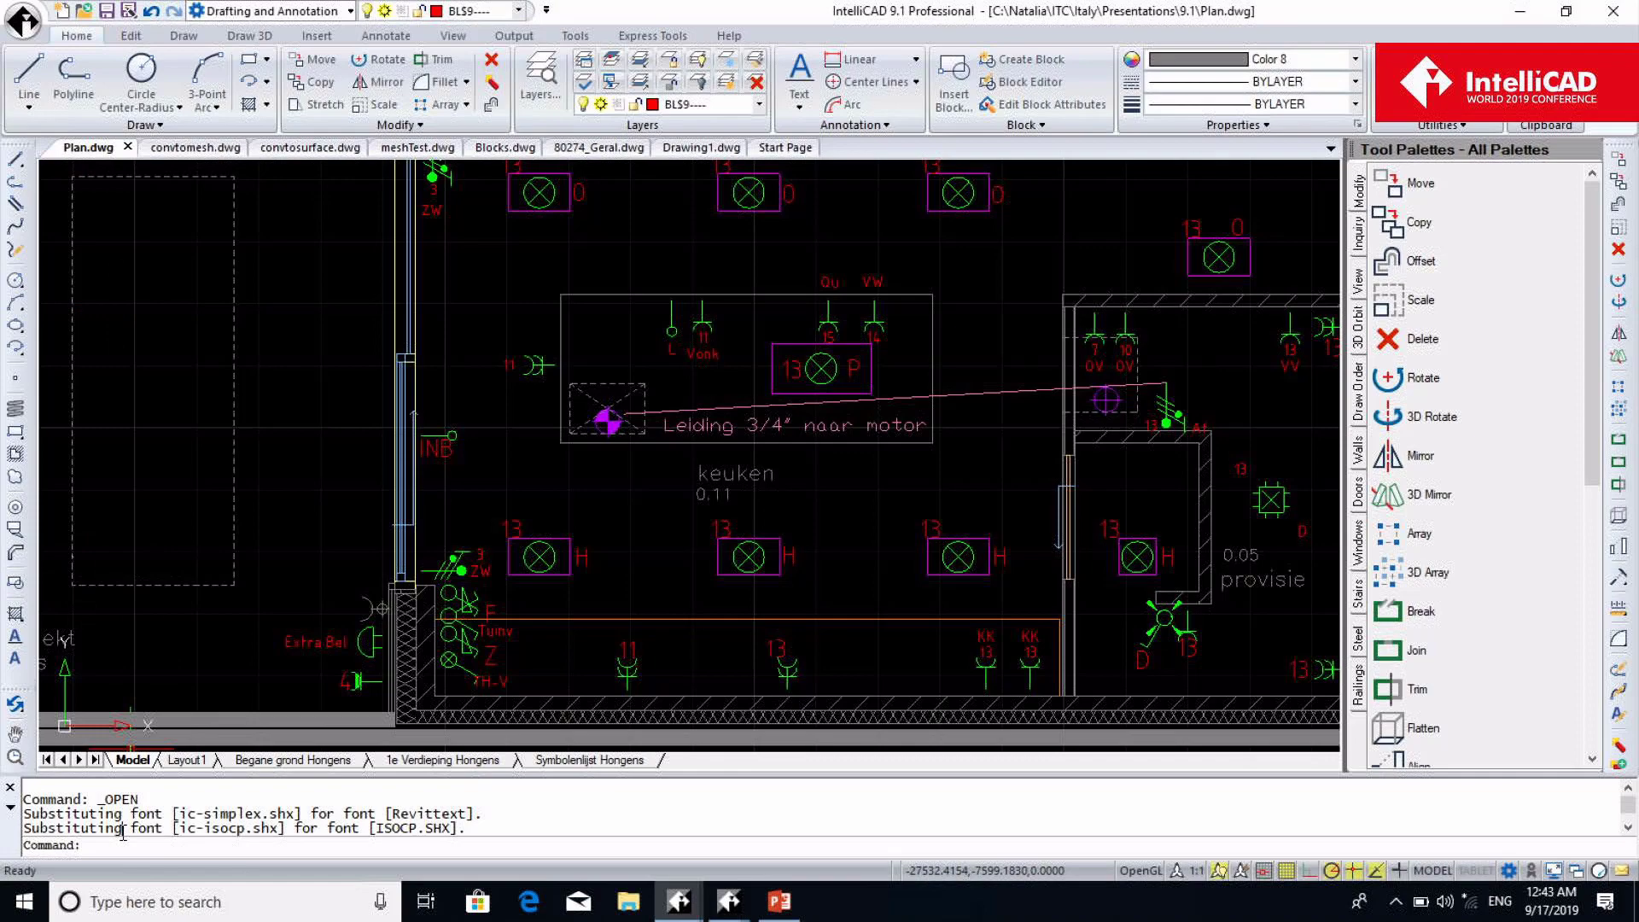
text(DSETTINGS)
key(Return)
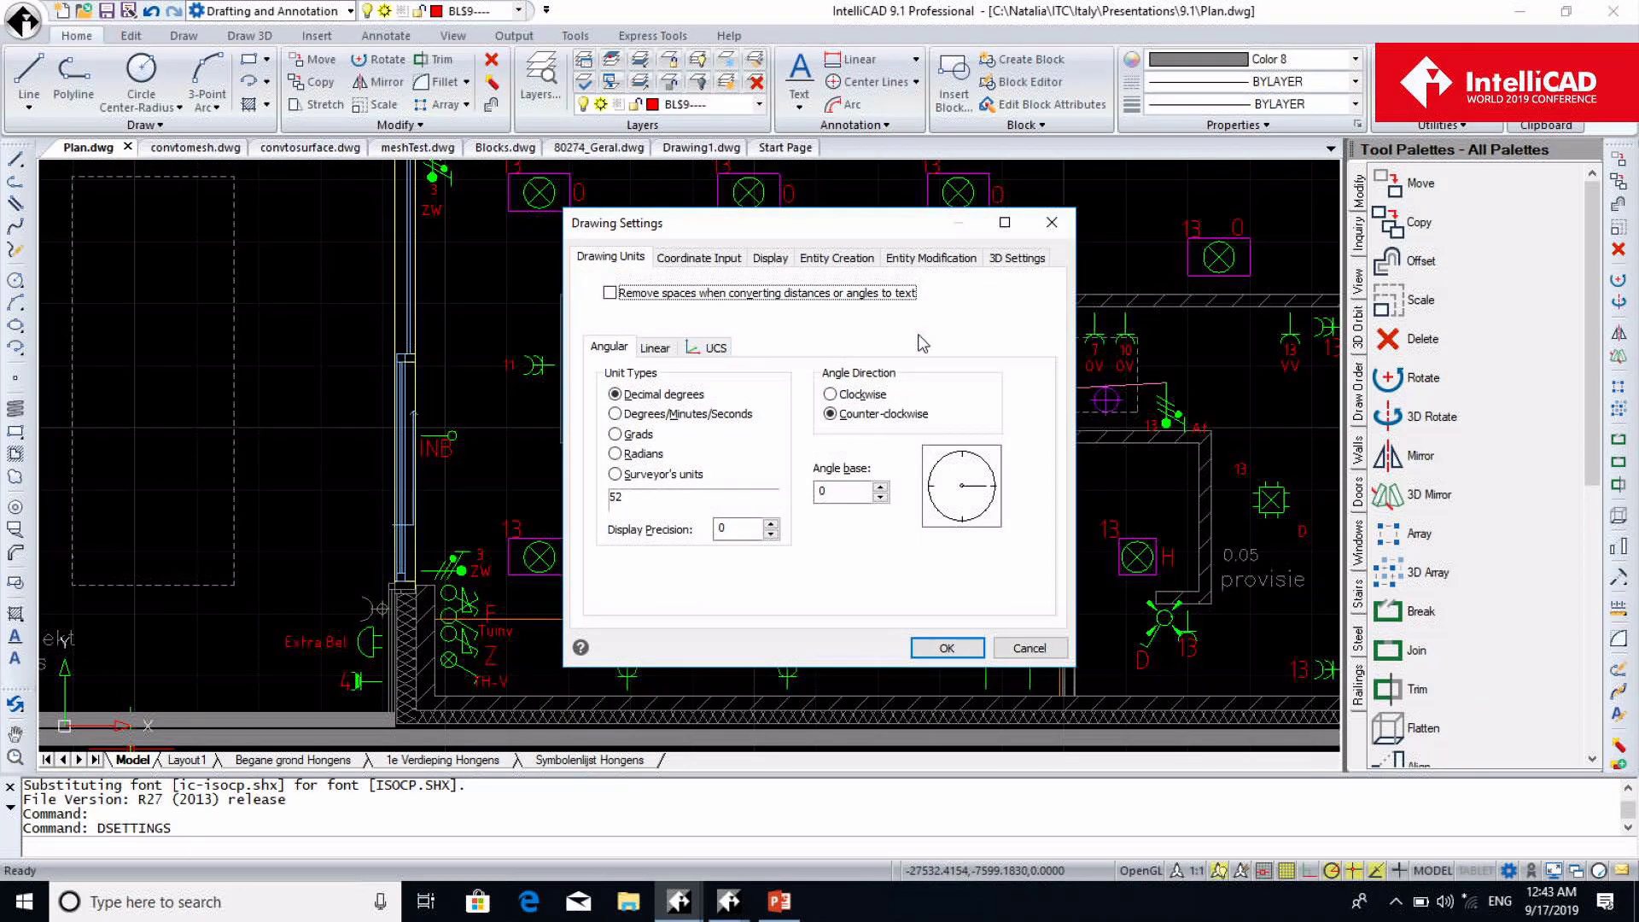
click(770, 257)
click(762, 382)
click(602, 431)
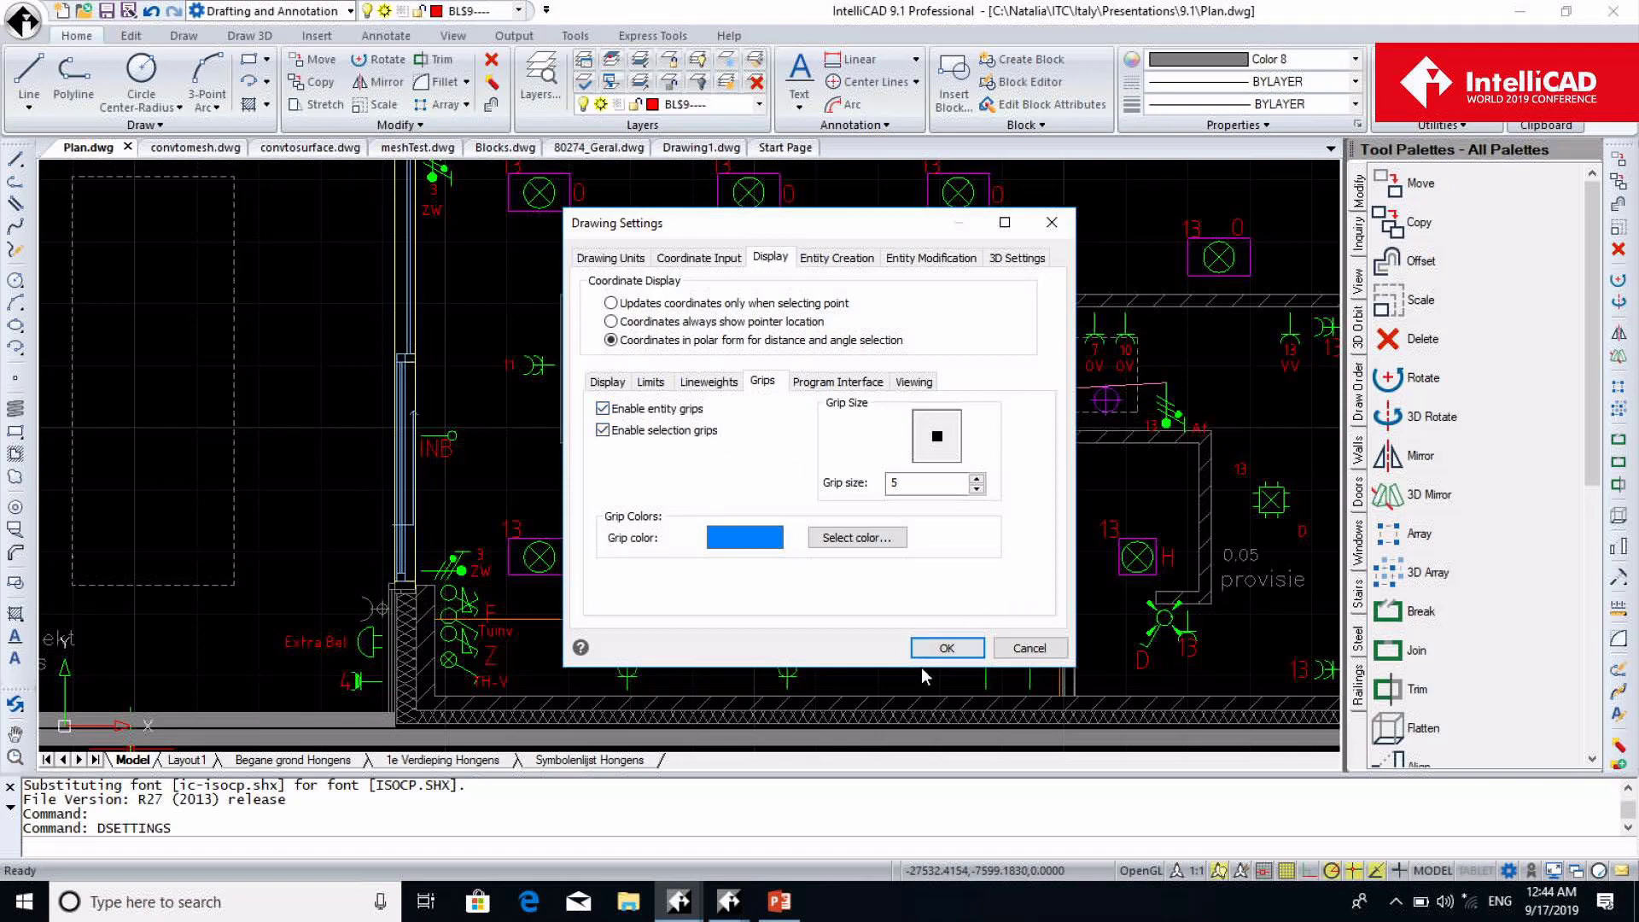
click(947, 647)
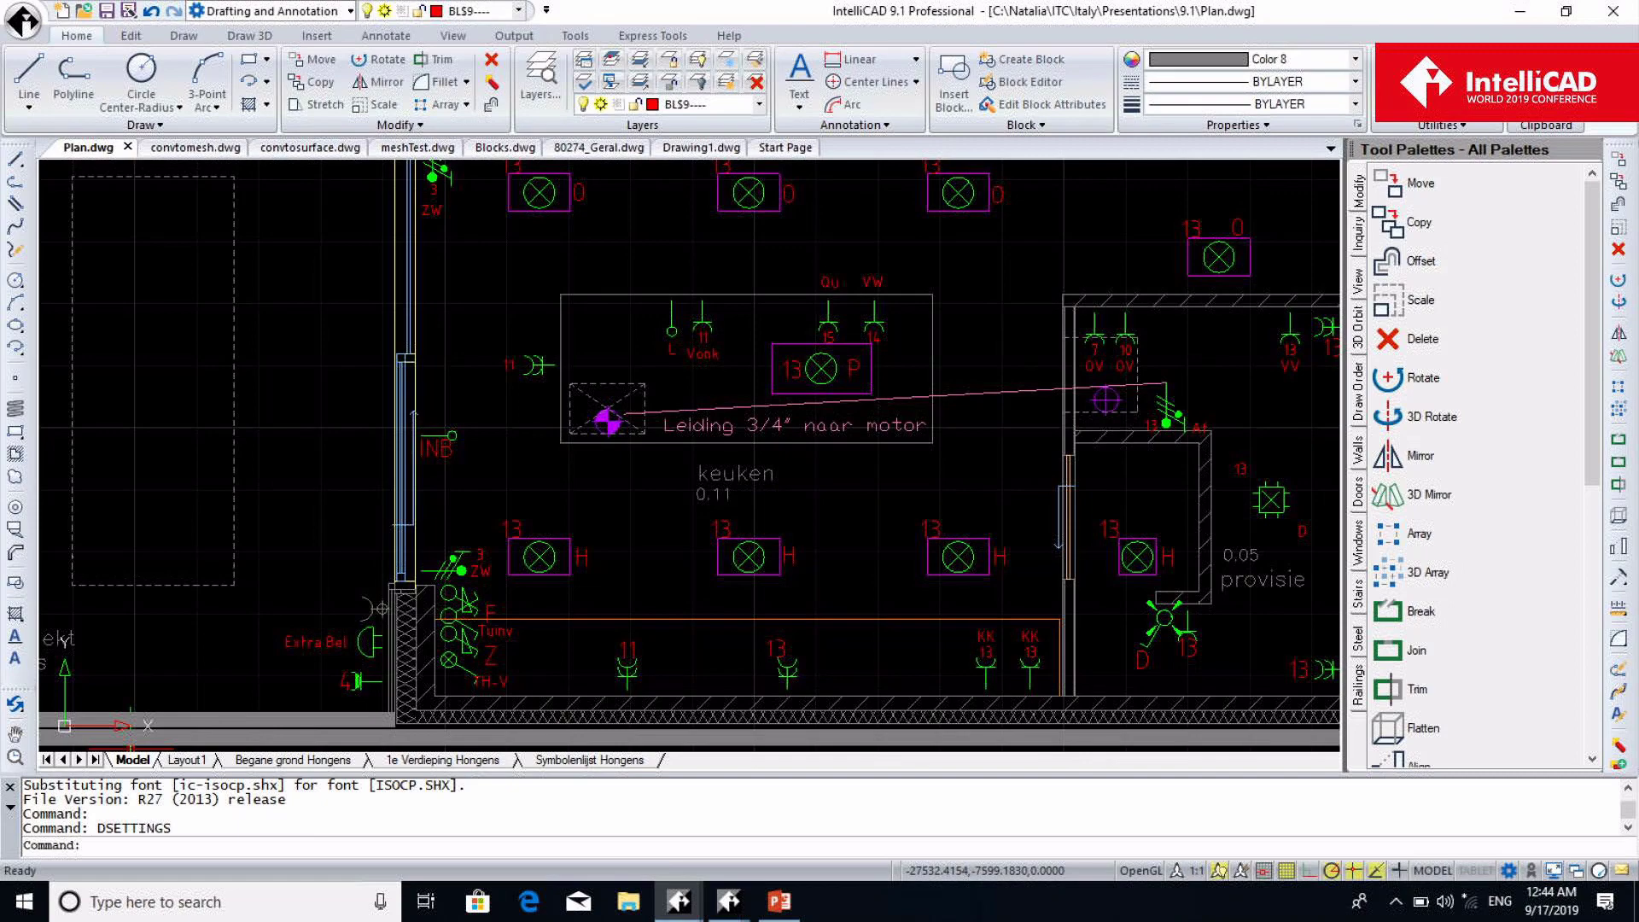
Select the framed light symbol marked P in the kitchen with its contents and move it diagonally down to the island's lower-right corner
click(871, 367)
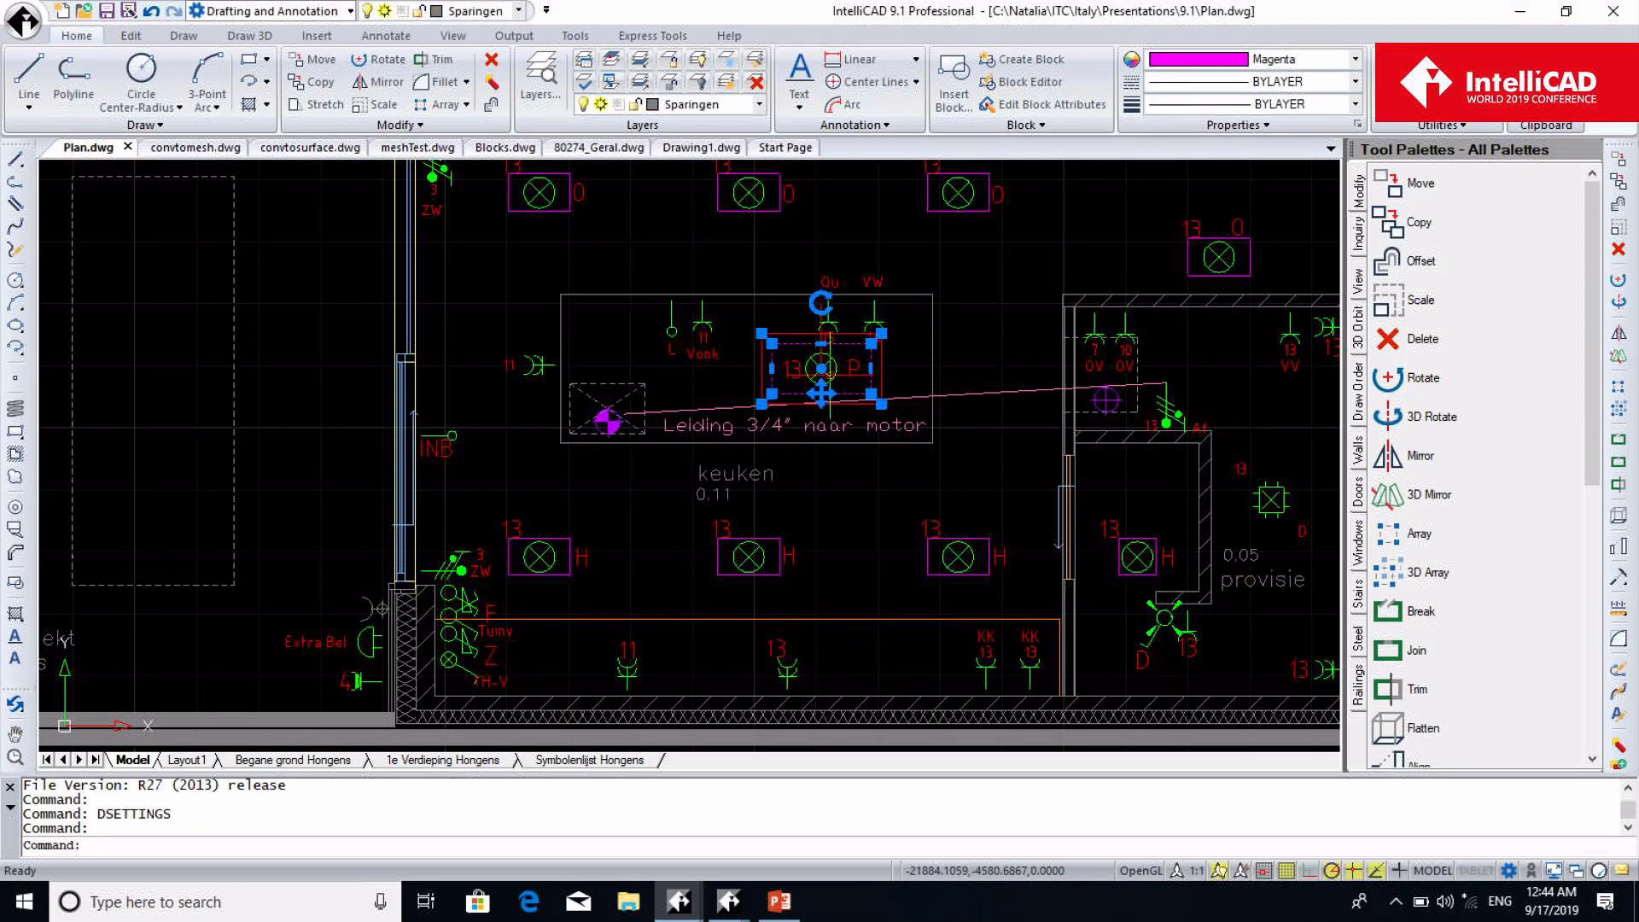
click(824, 367)
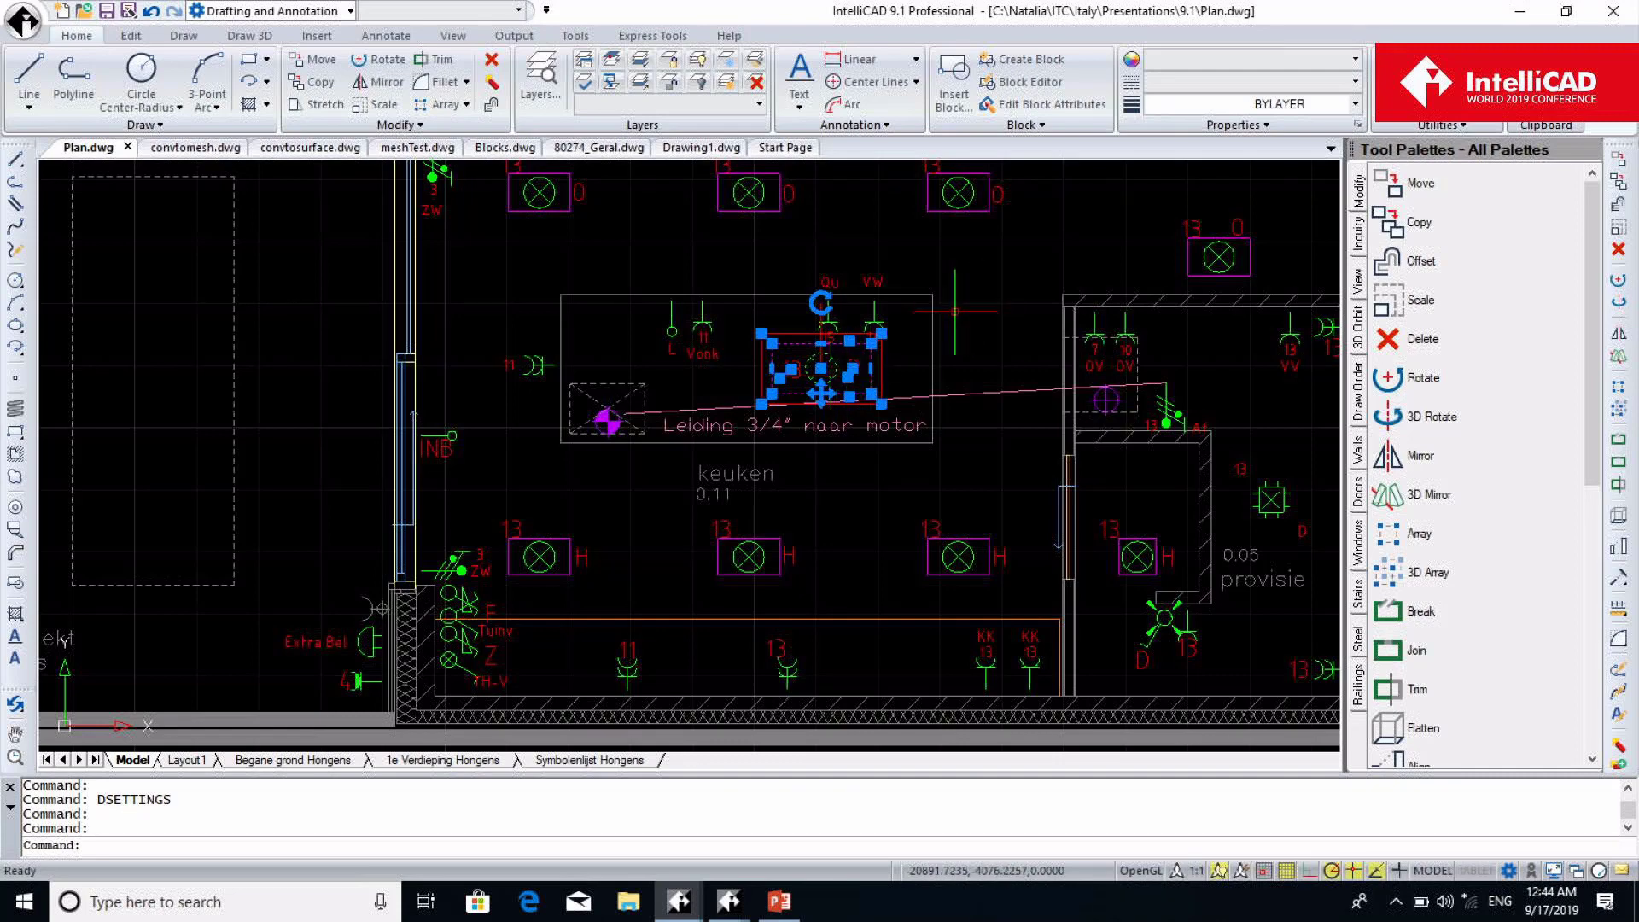
drag(821, 393, 929, 461)
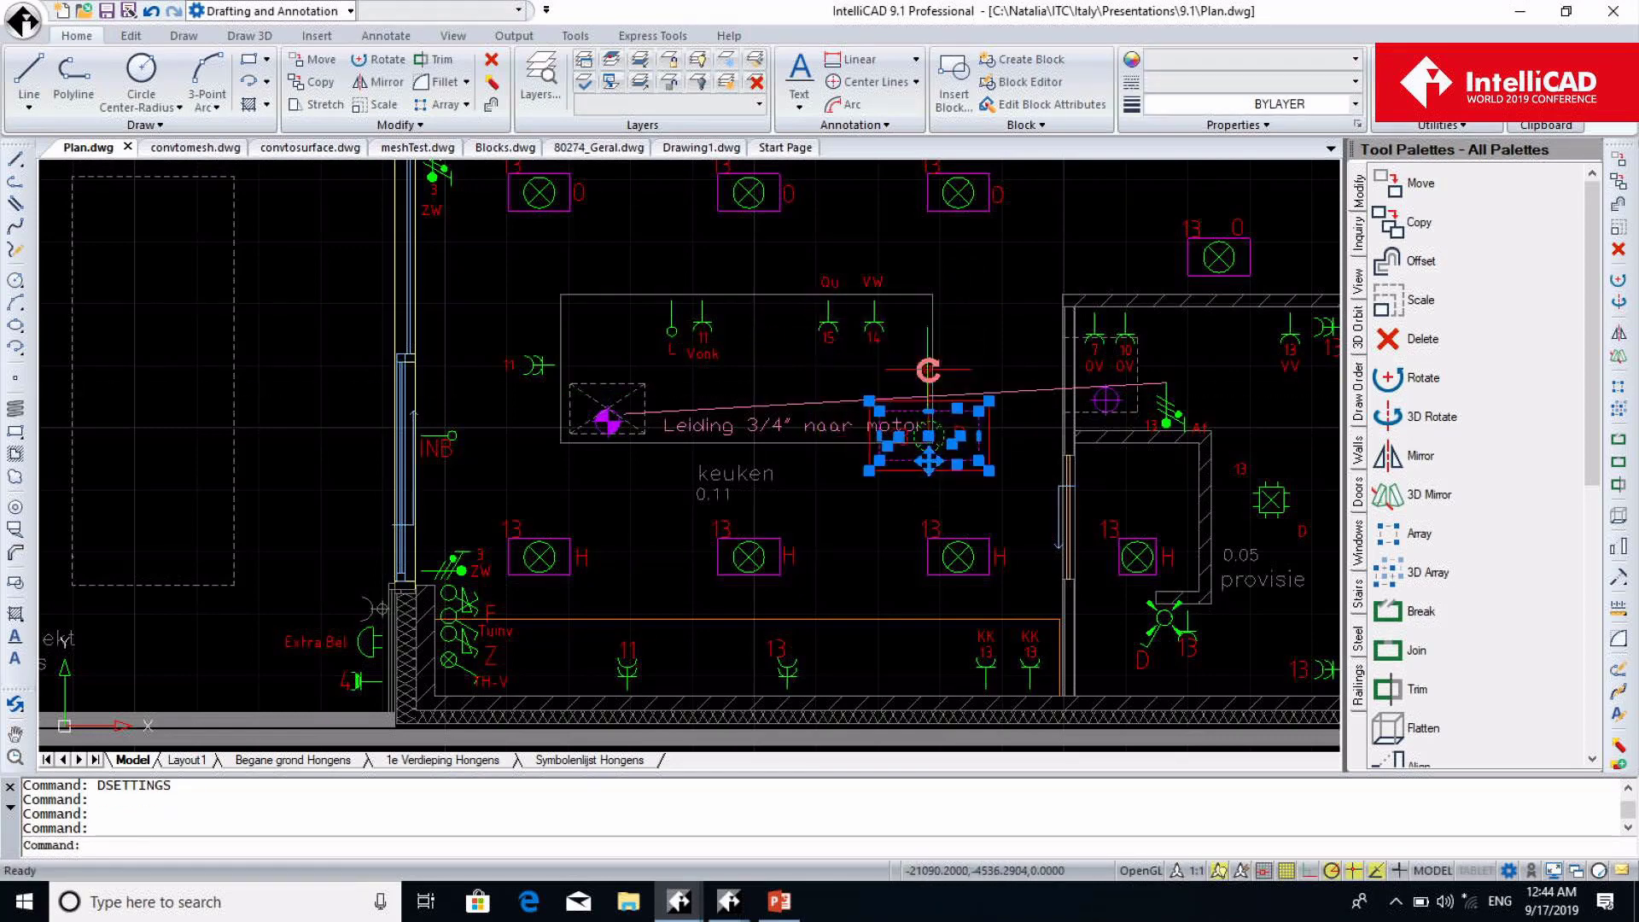
Rotate the moved light symbol clockwise, enlarge it with its selection grips, and clear the selection
drag(929, 370, 973, 370)
click(900, 378)
click(900, 378)
click(899, 373)
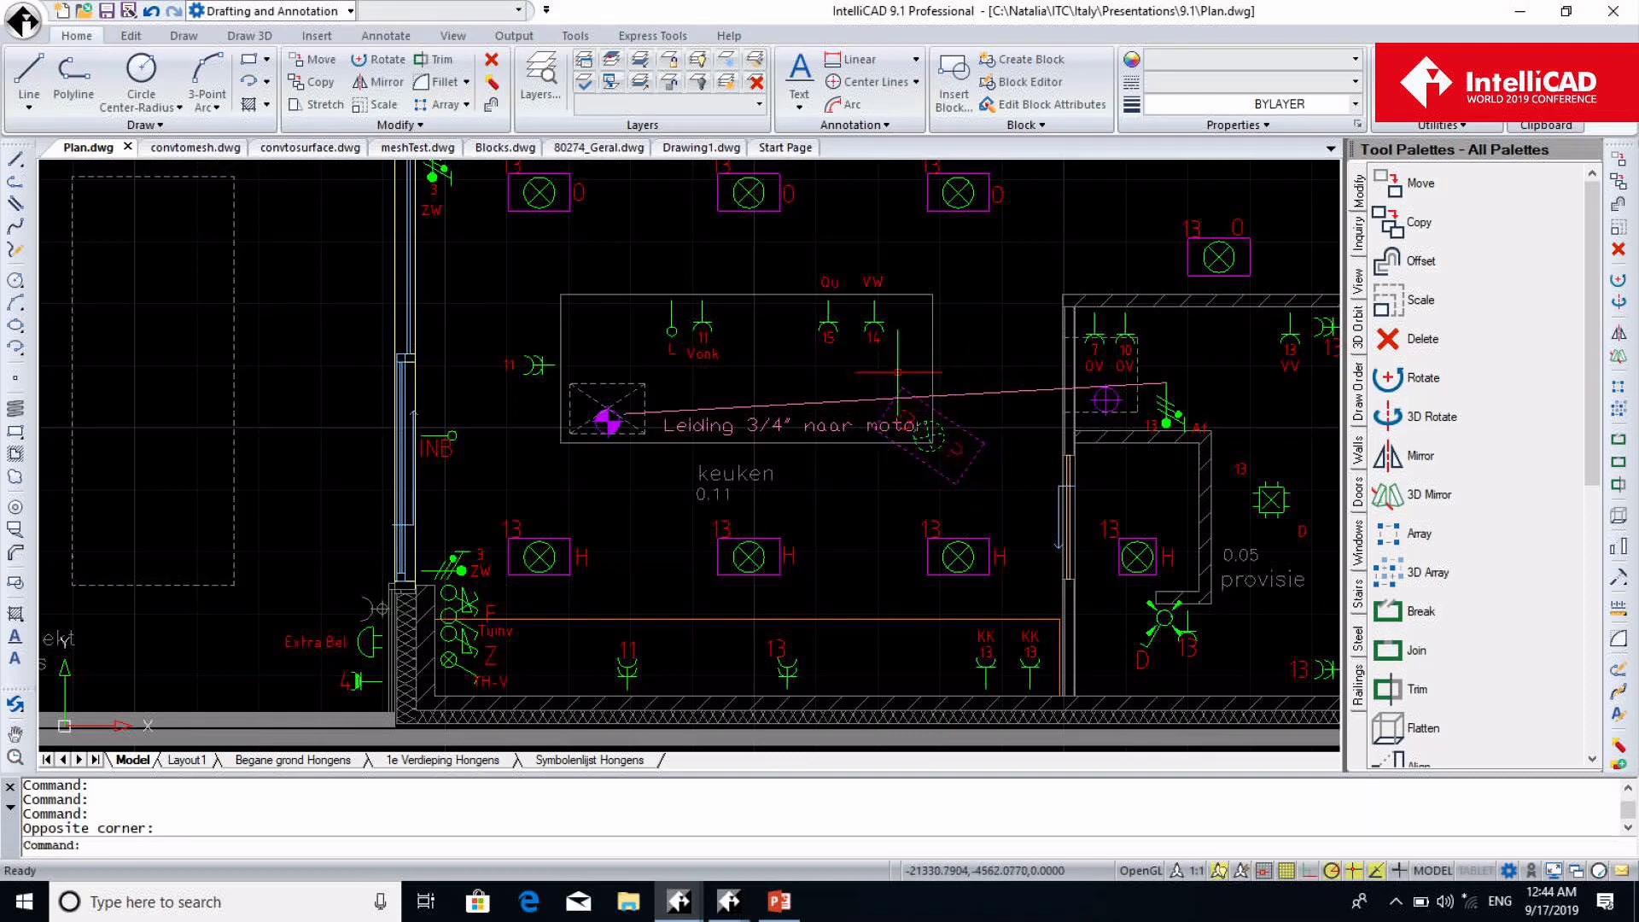
click(934, 294)
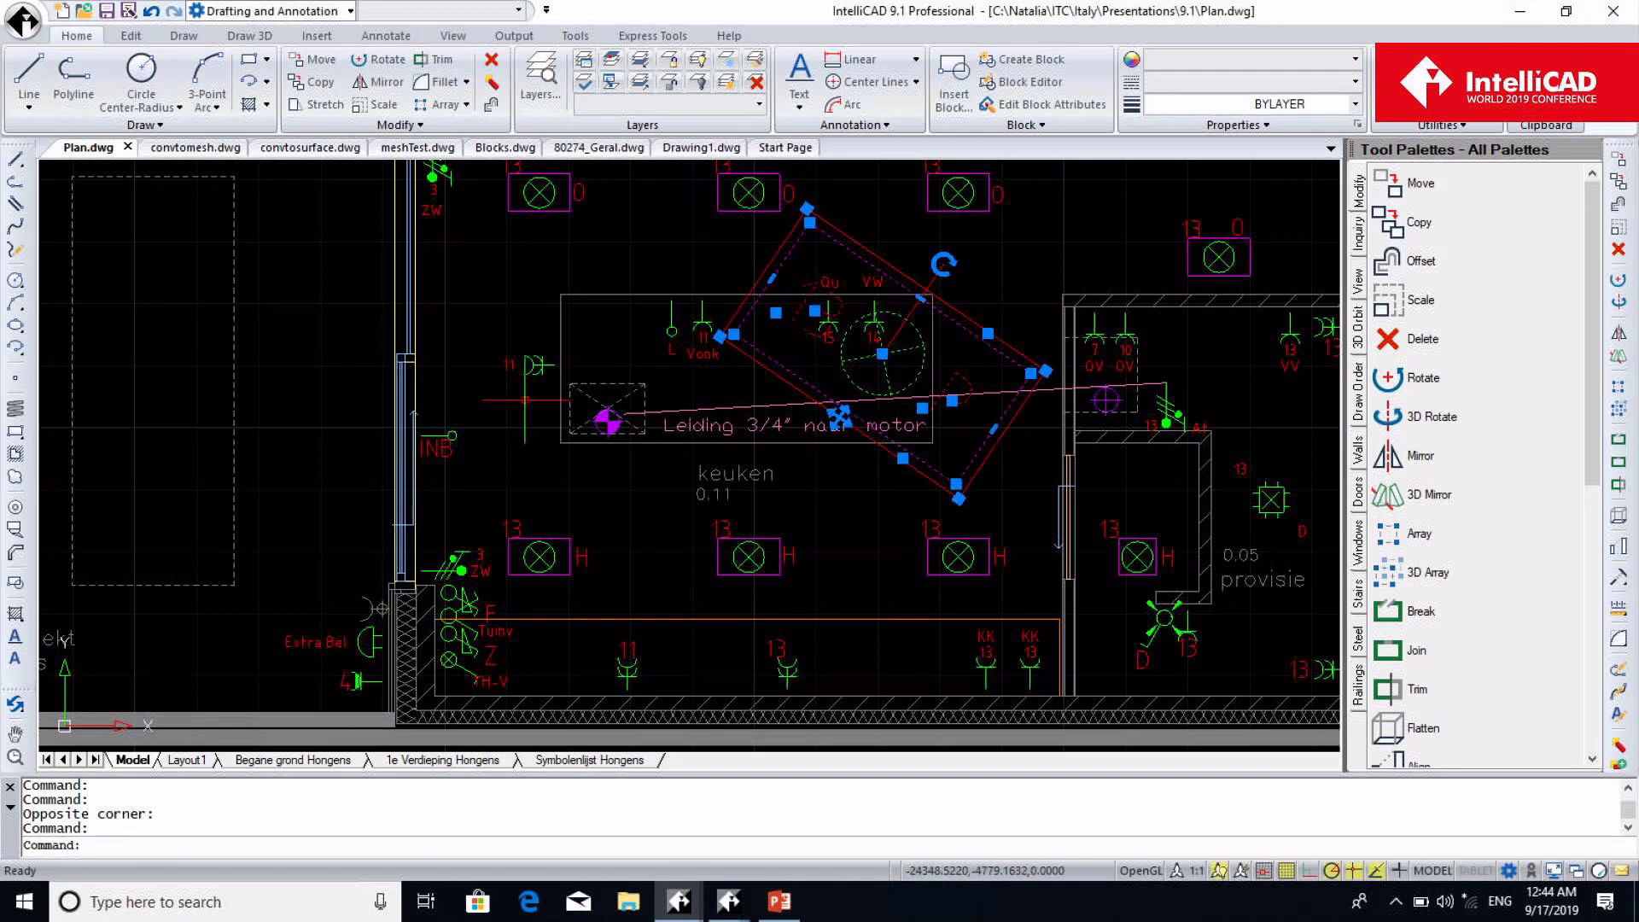
key(Escape)
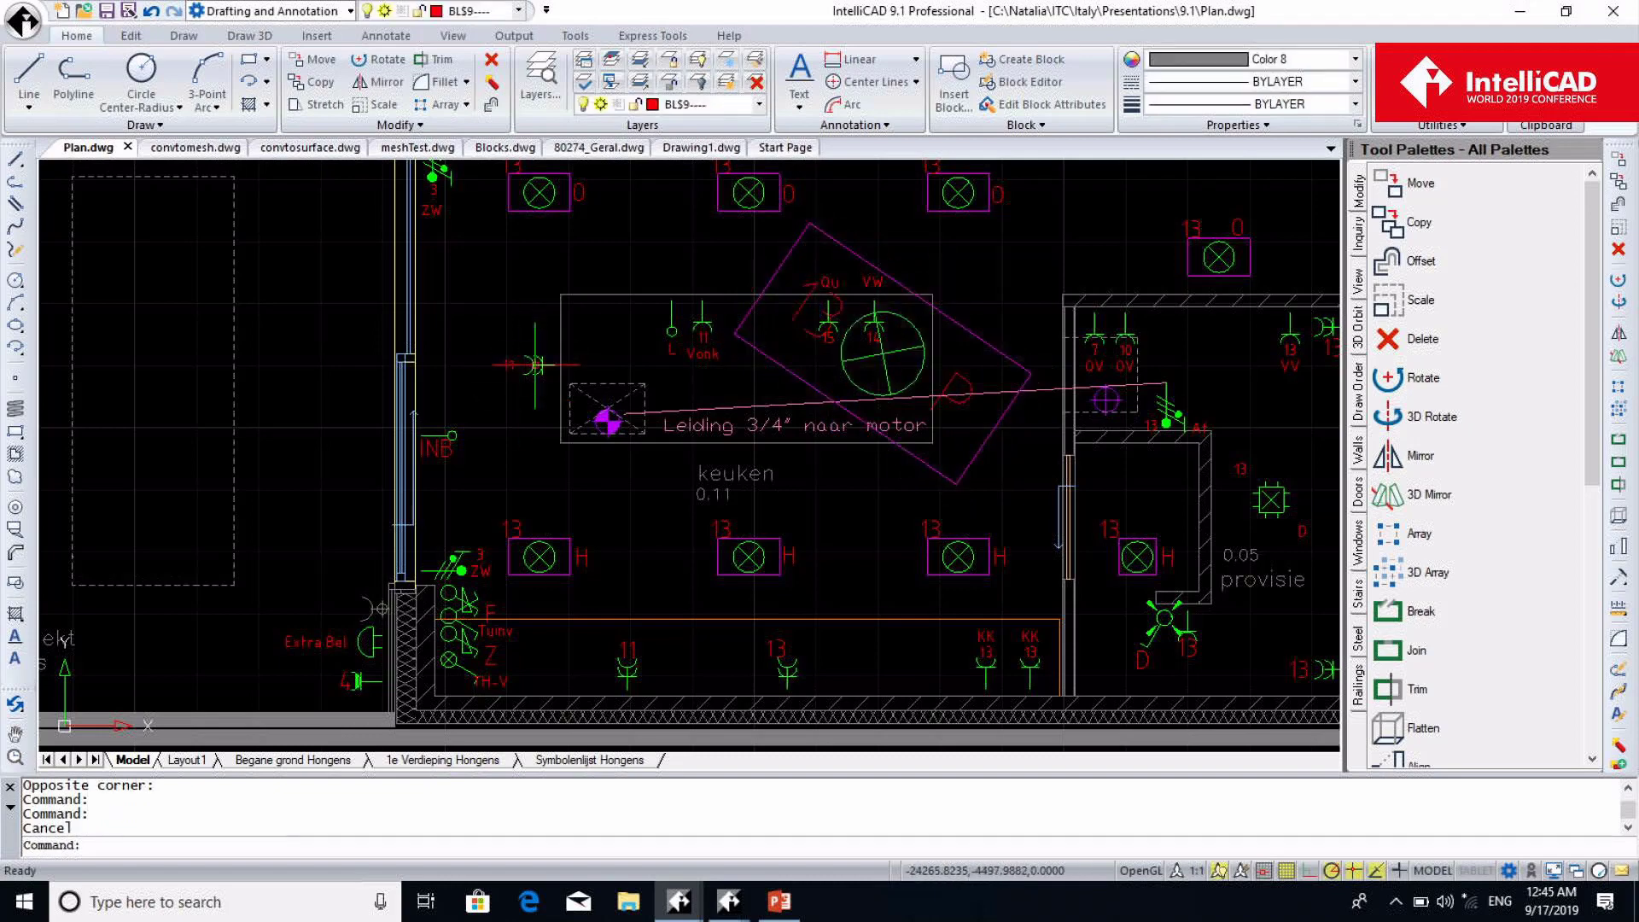
Stretch the green socket symbol beside the kitchen island leftward to the wall using its selection grips
click(537, 365)
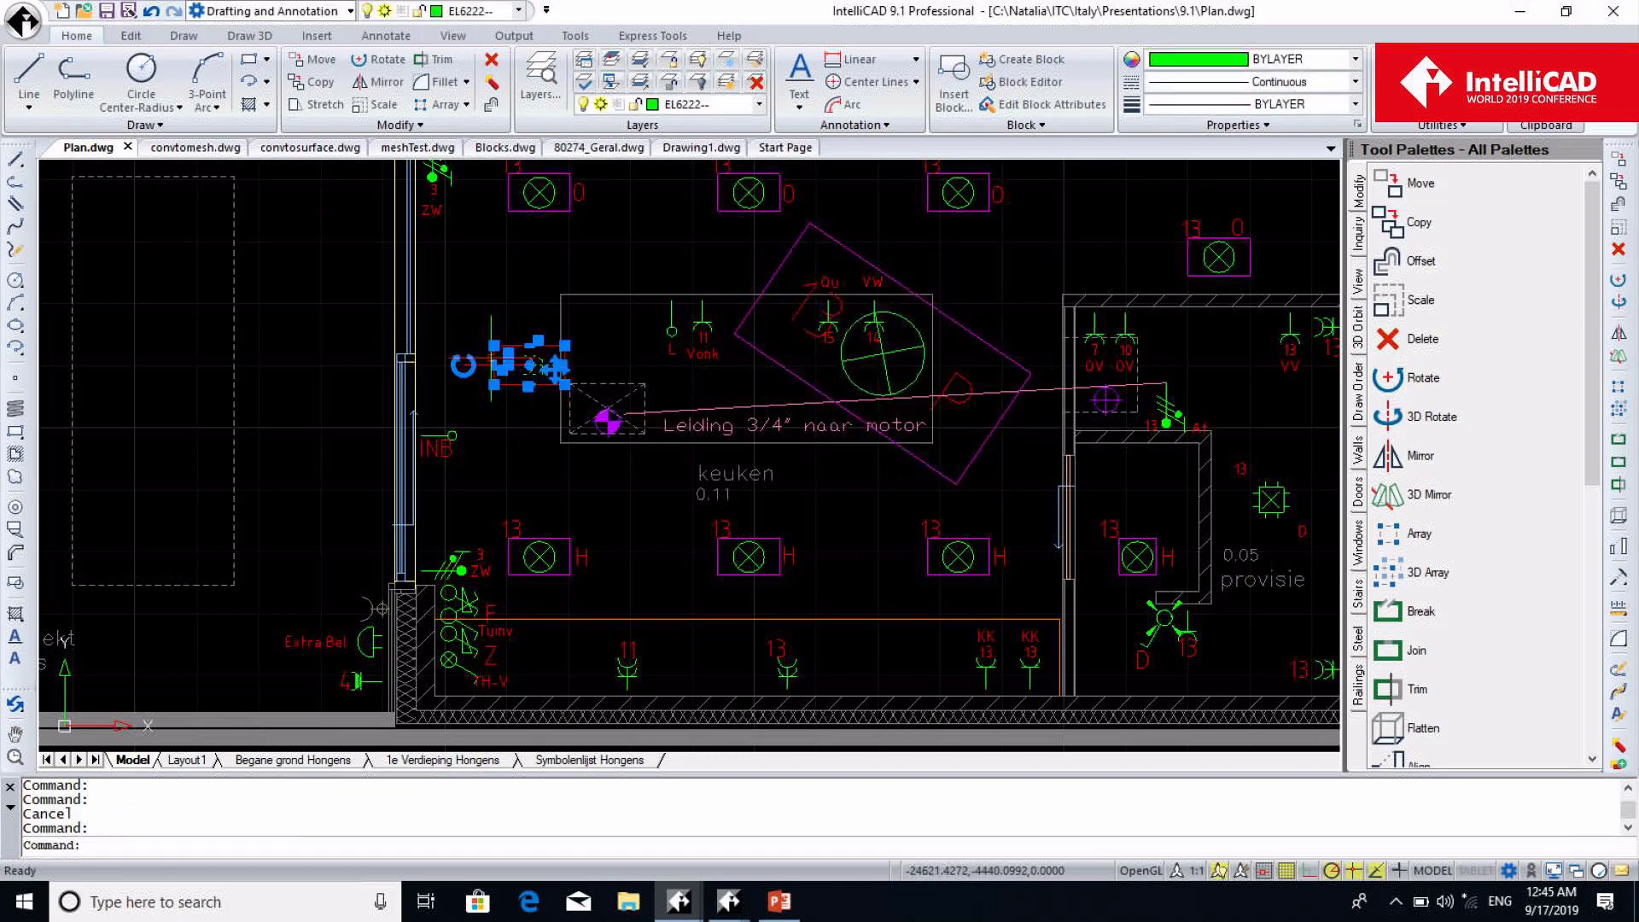
click(494, 365)
click(415, 352)
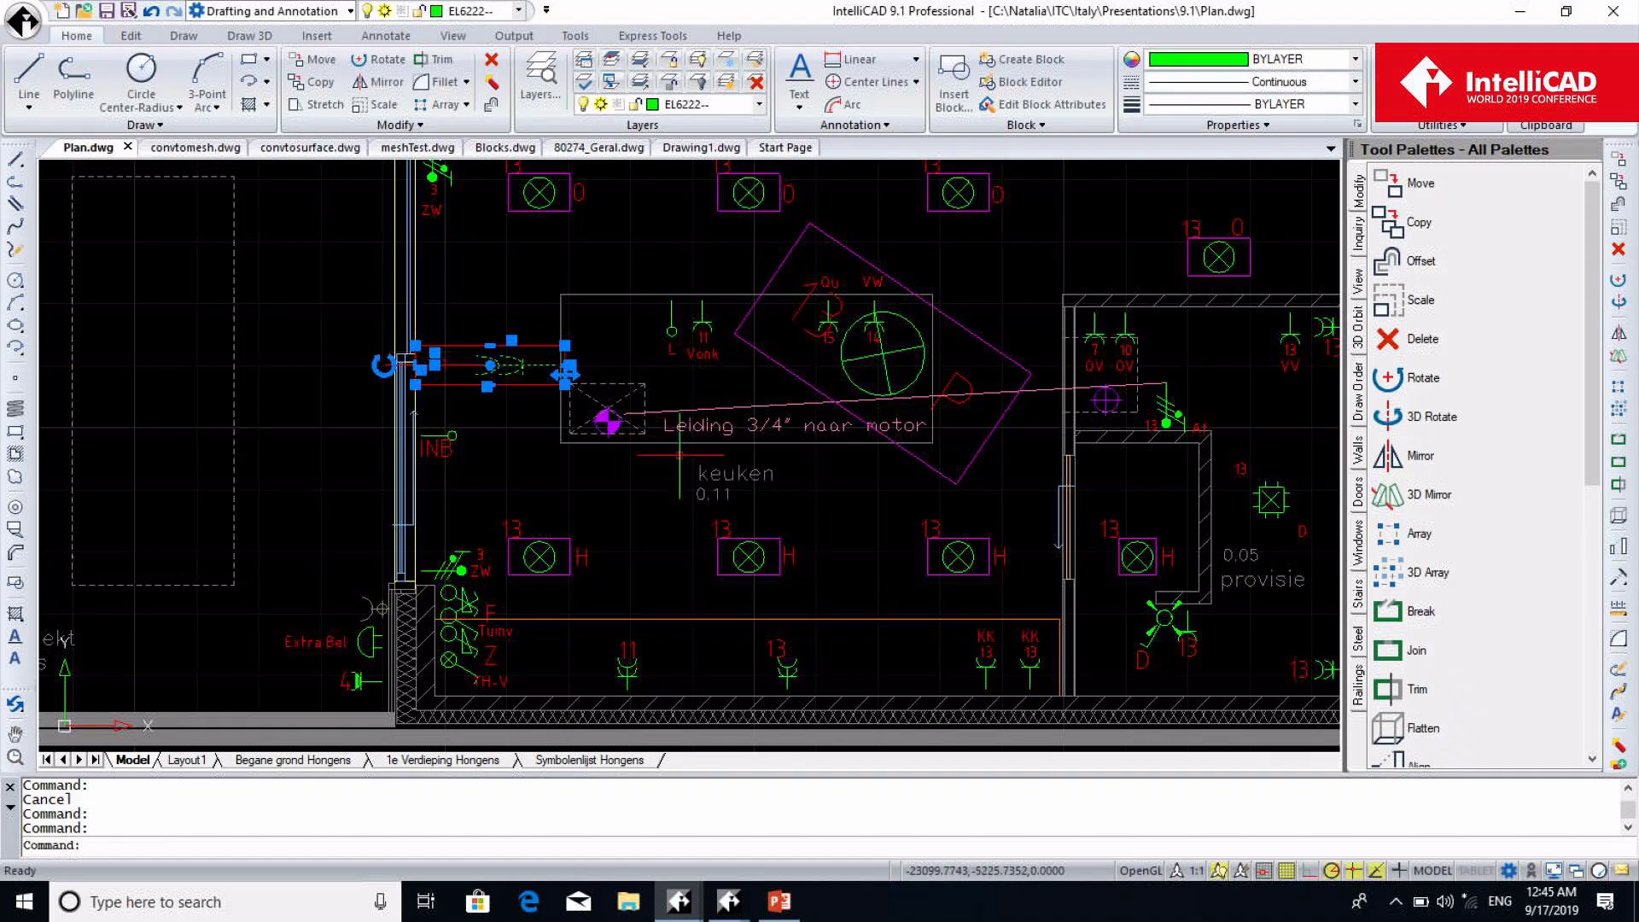
Set the polar tracking increment to 30 degrees and rotate the stretched socket symbol clockwise to a steep diagonal
right_click(1327, 868)
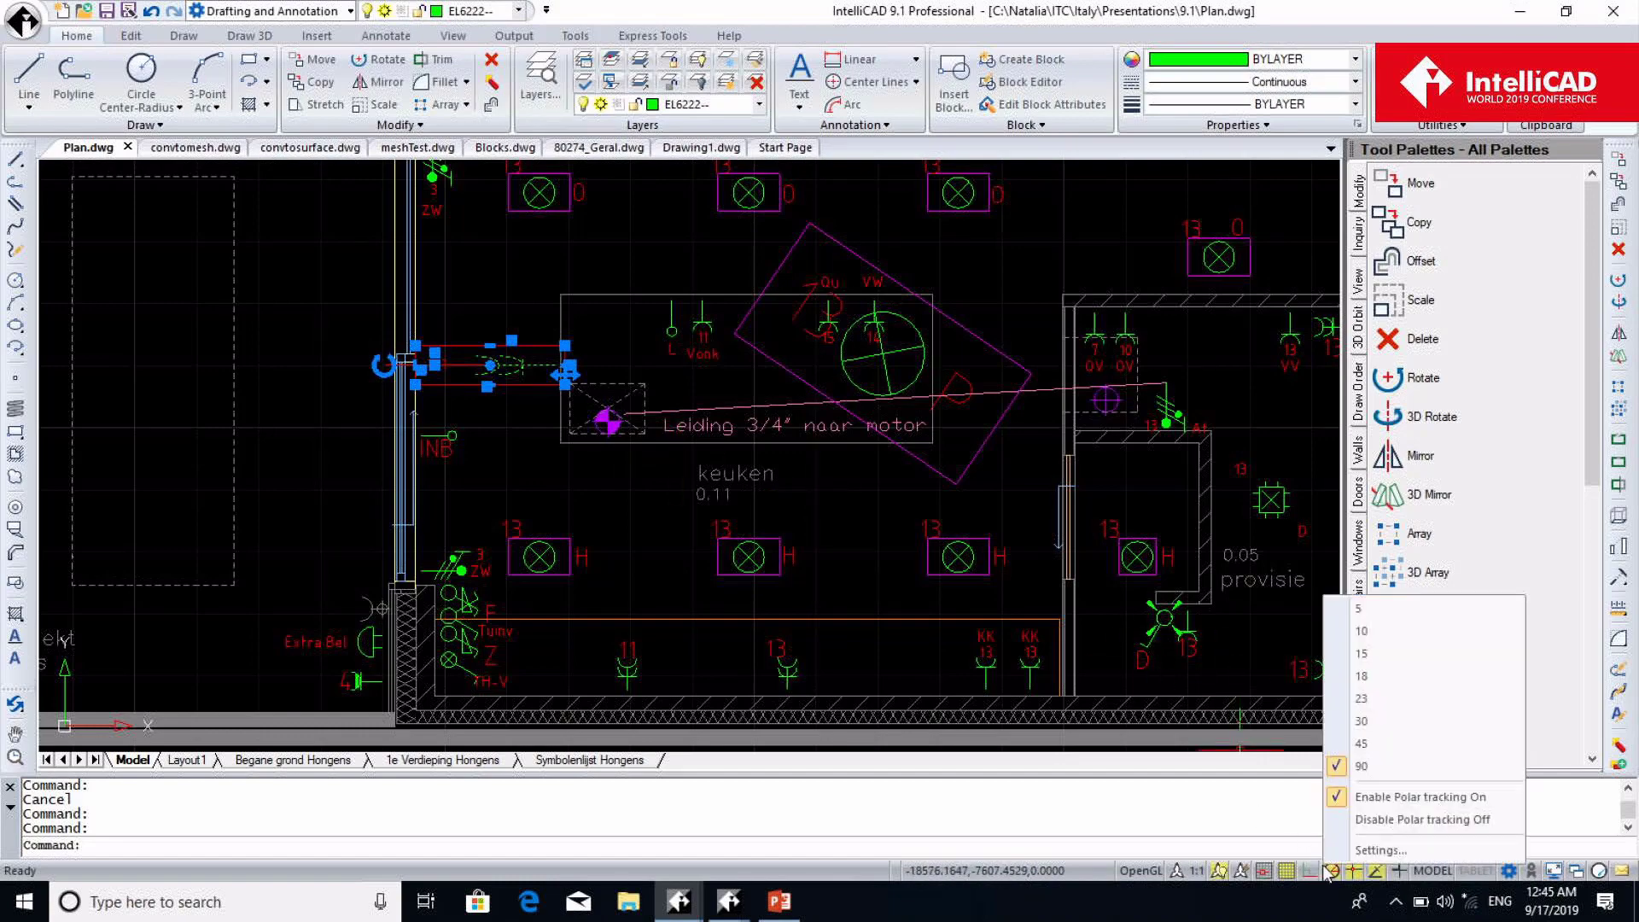
click(1369, 728)
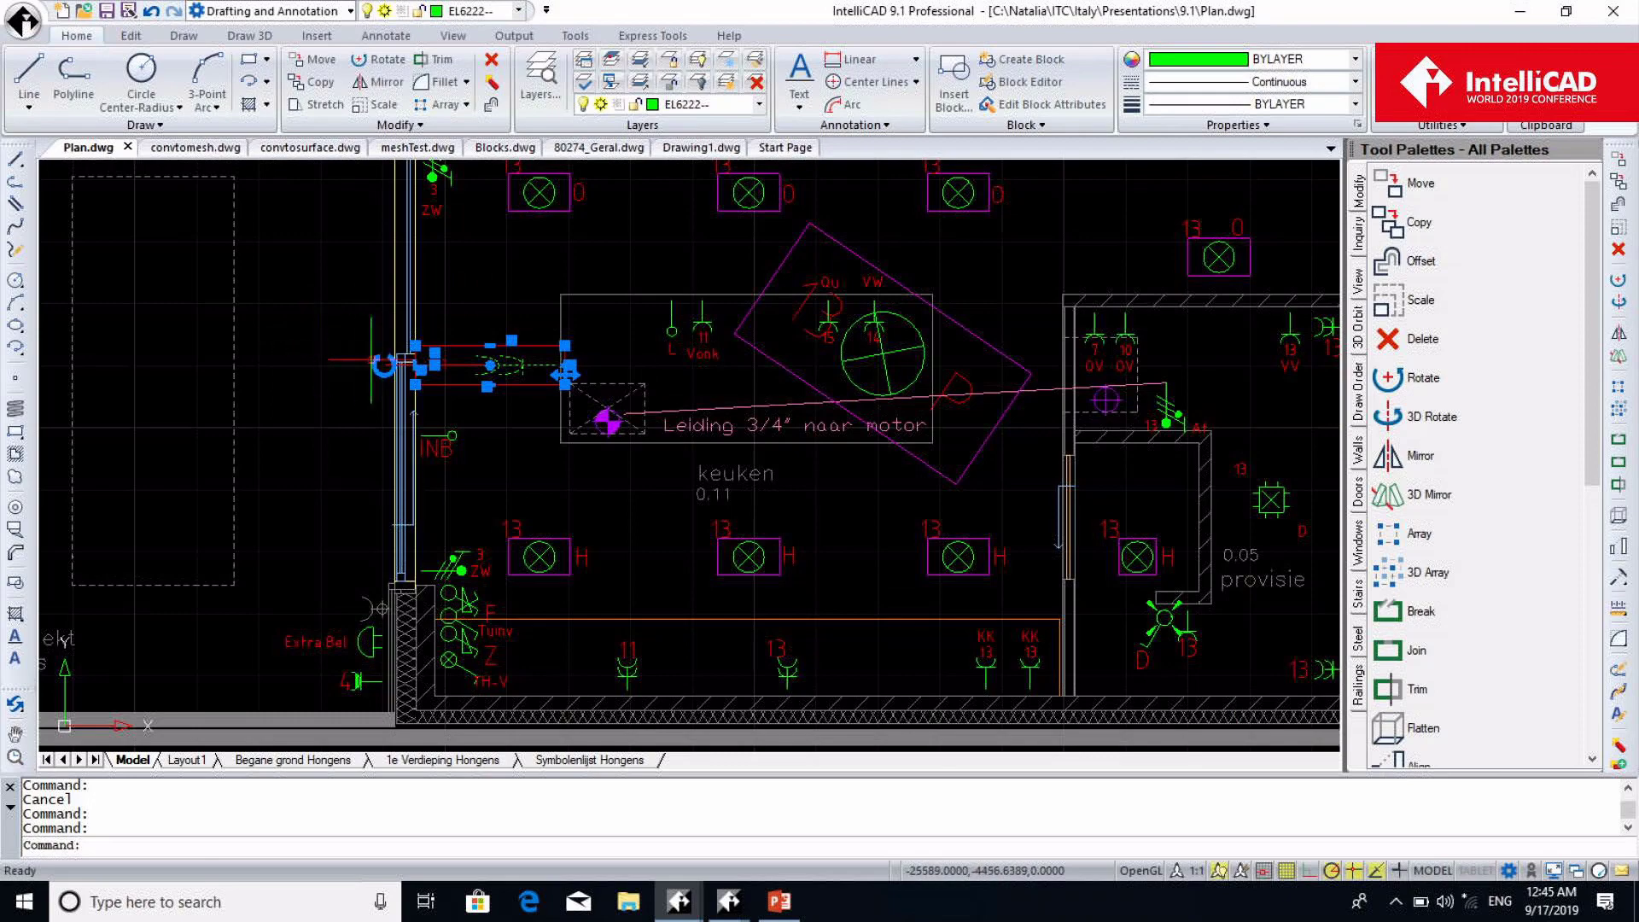
click(384, 366)
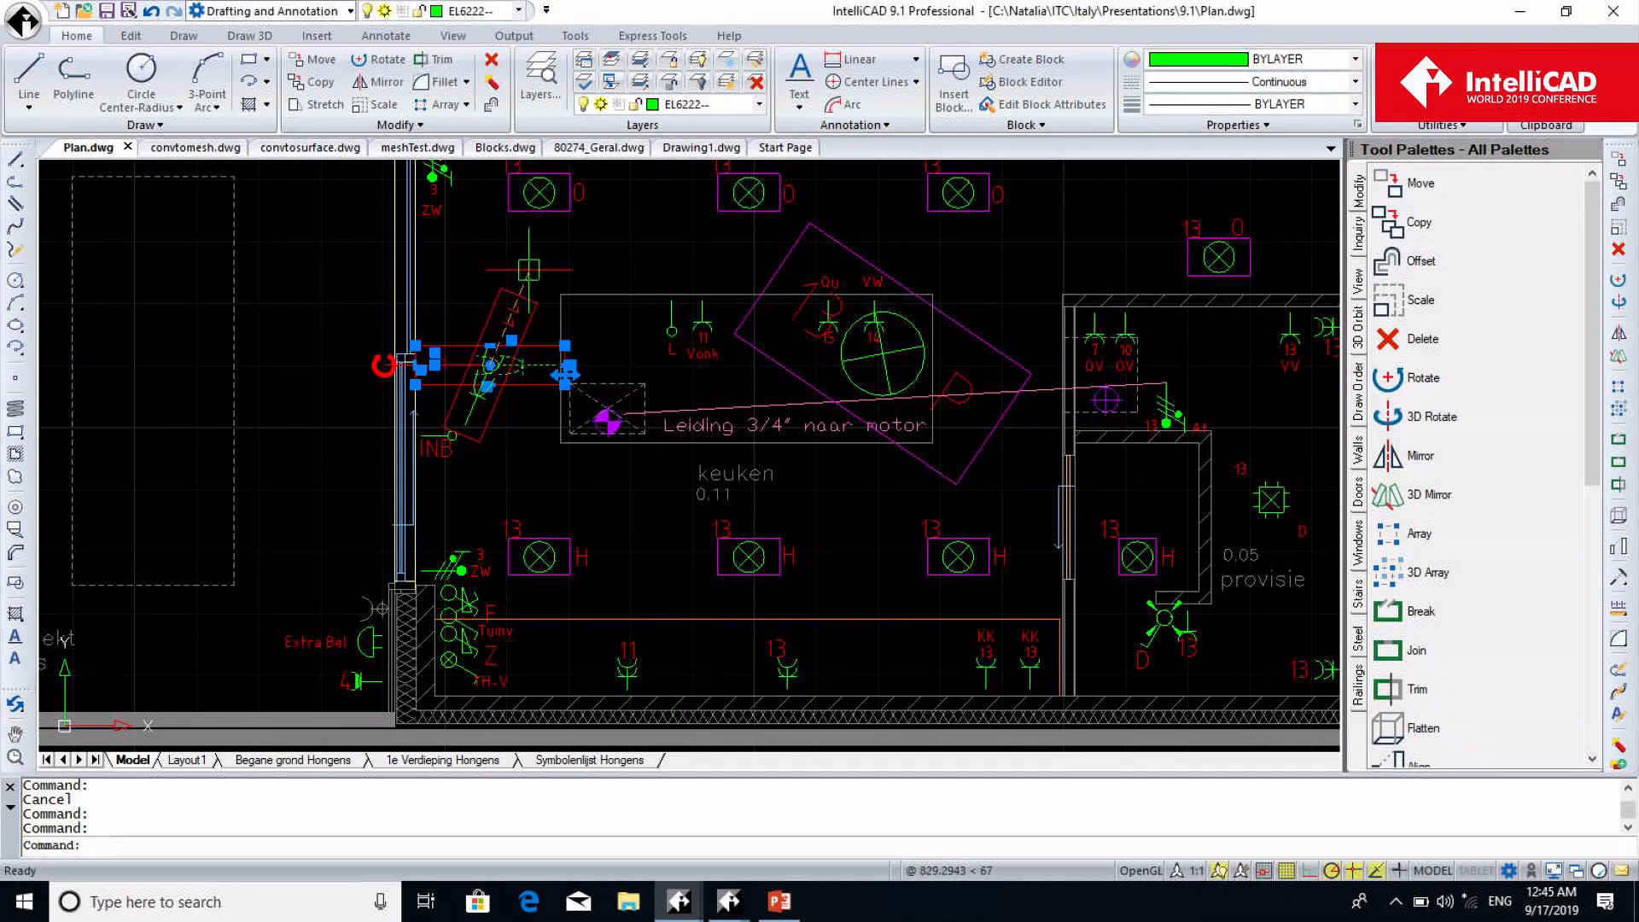
click(549, 262)
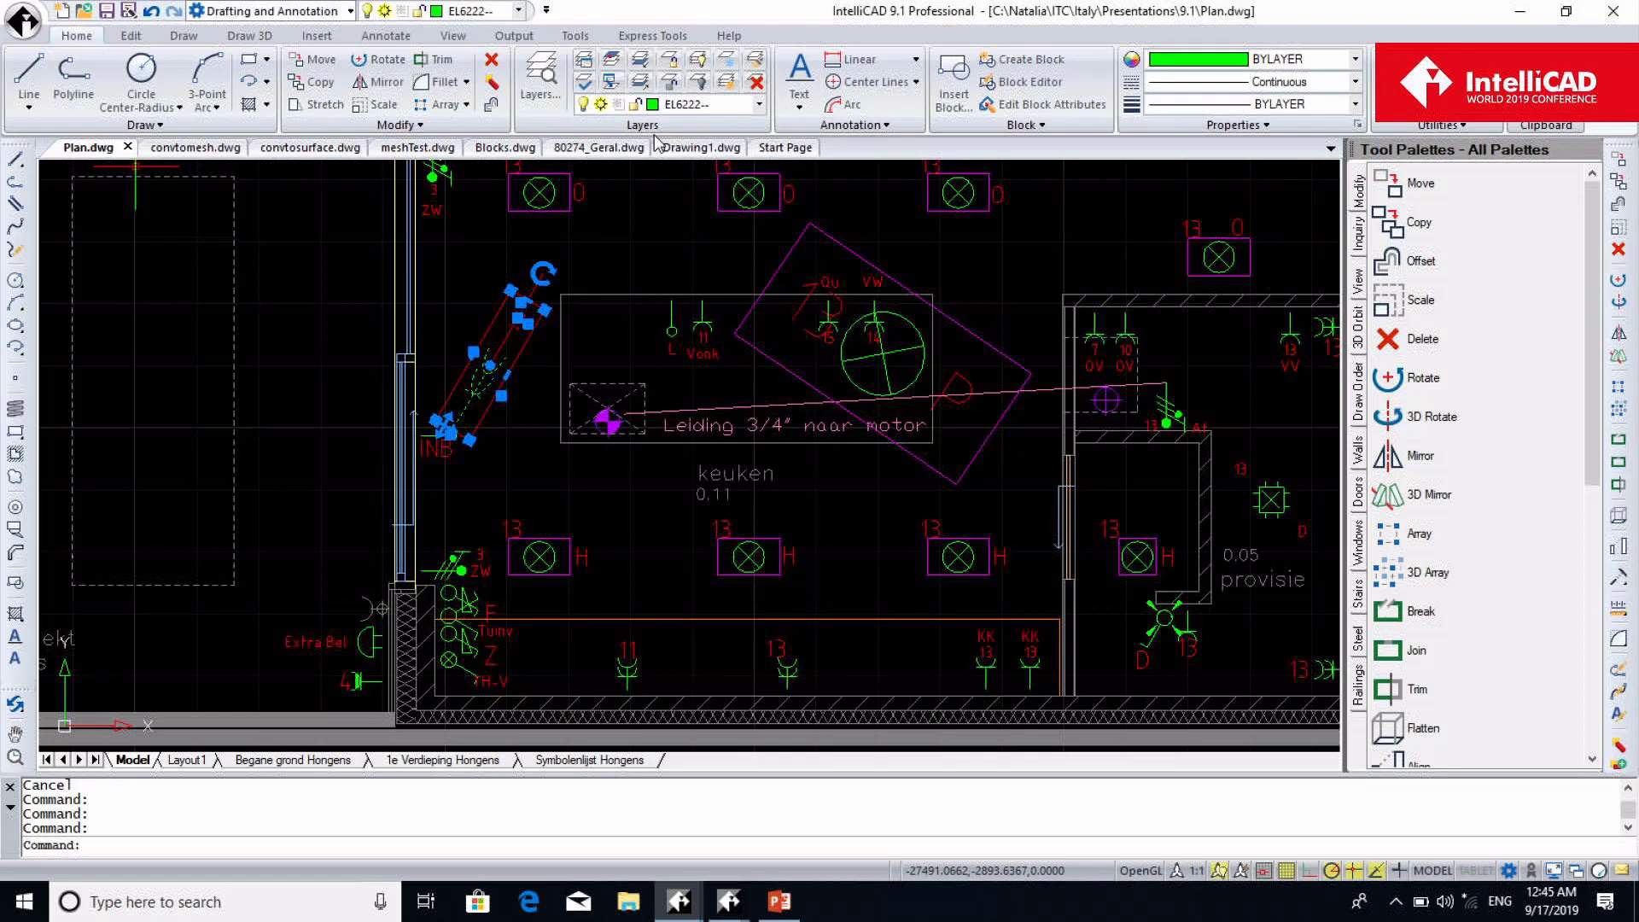
Switch to convtomesh.dwg, display the entity properties, and list all of the drawing's entities in a selection tree
click(191, 150)
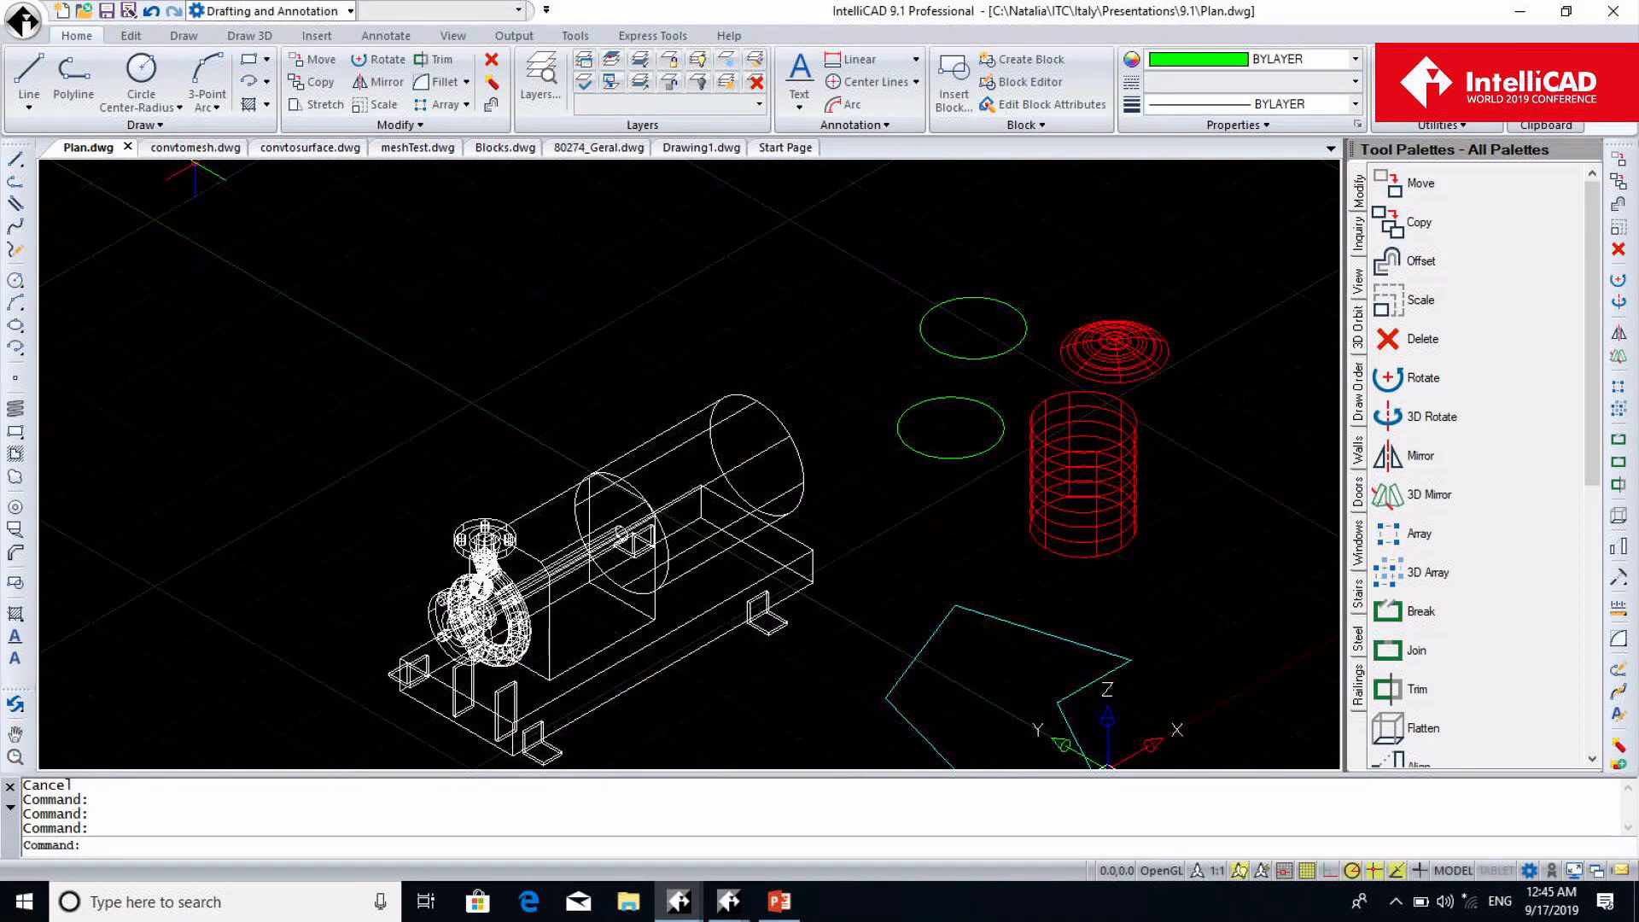
click(264, 40)
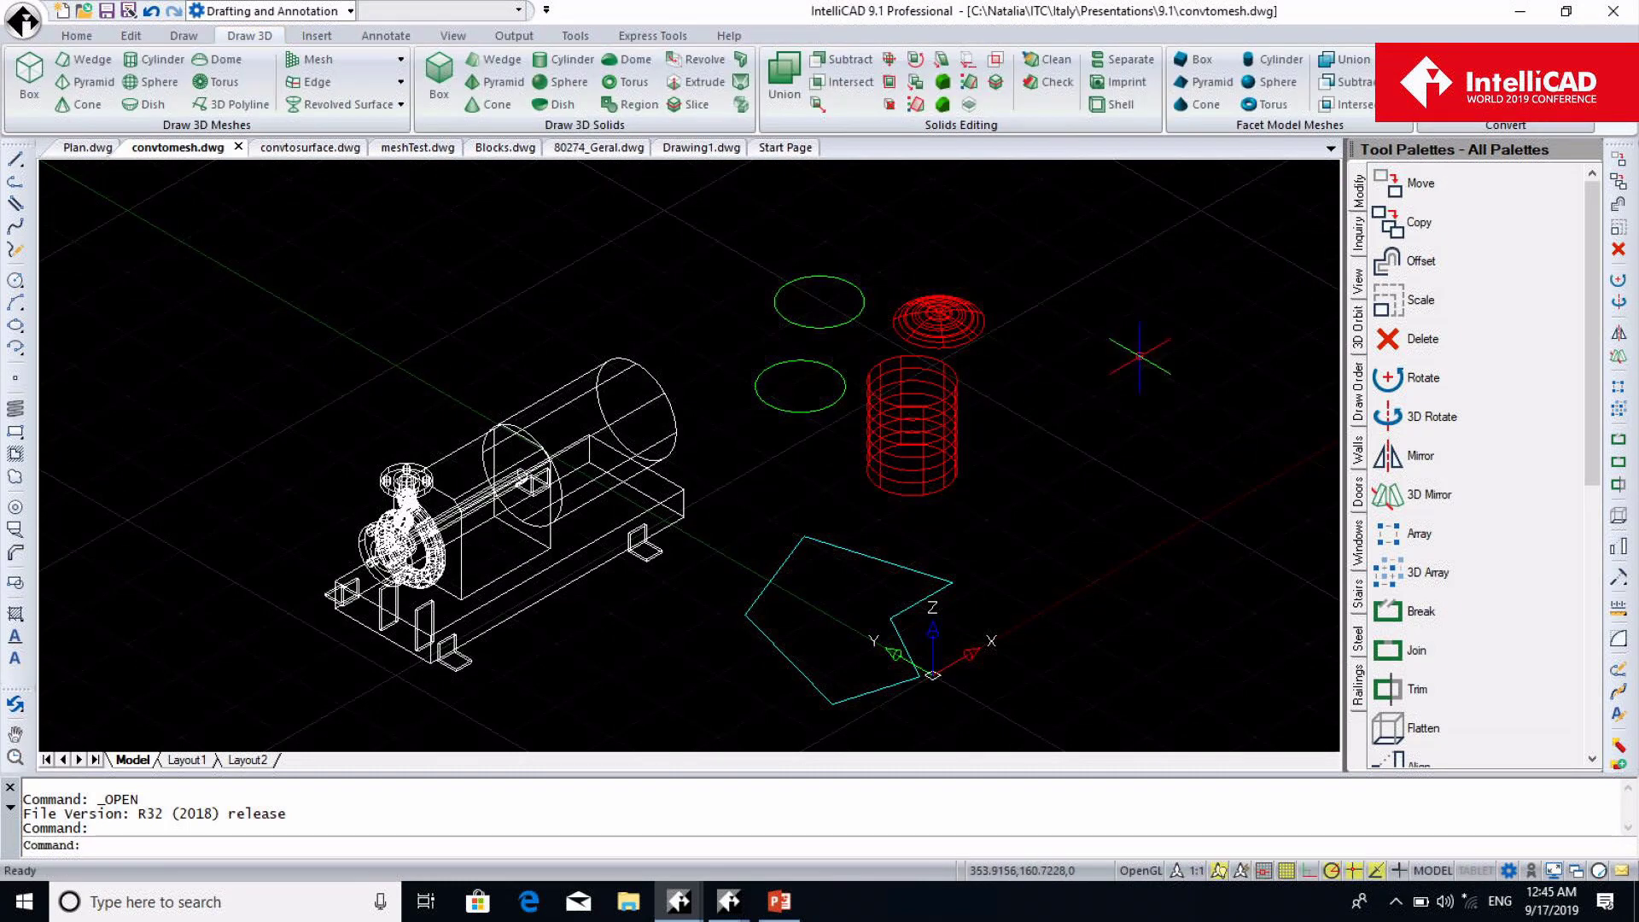
text(ENTPROP)
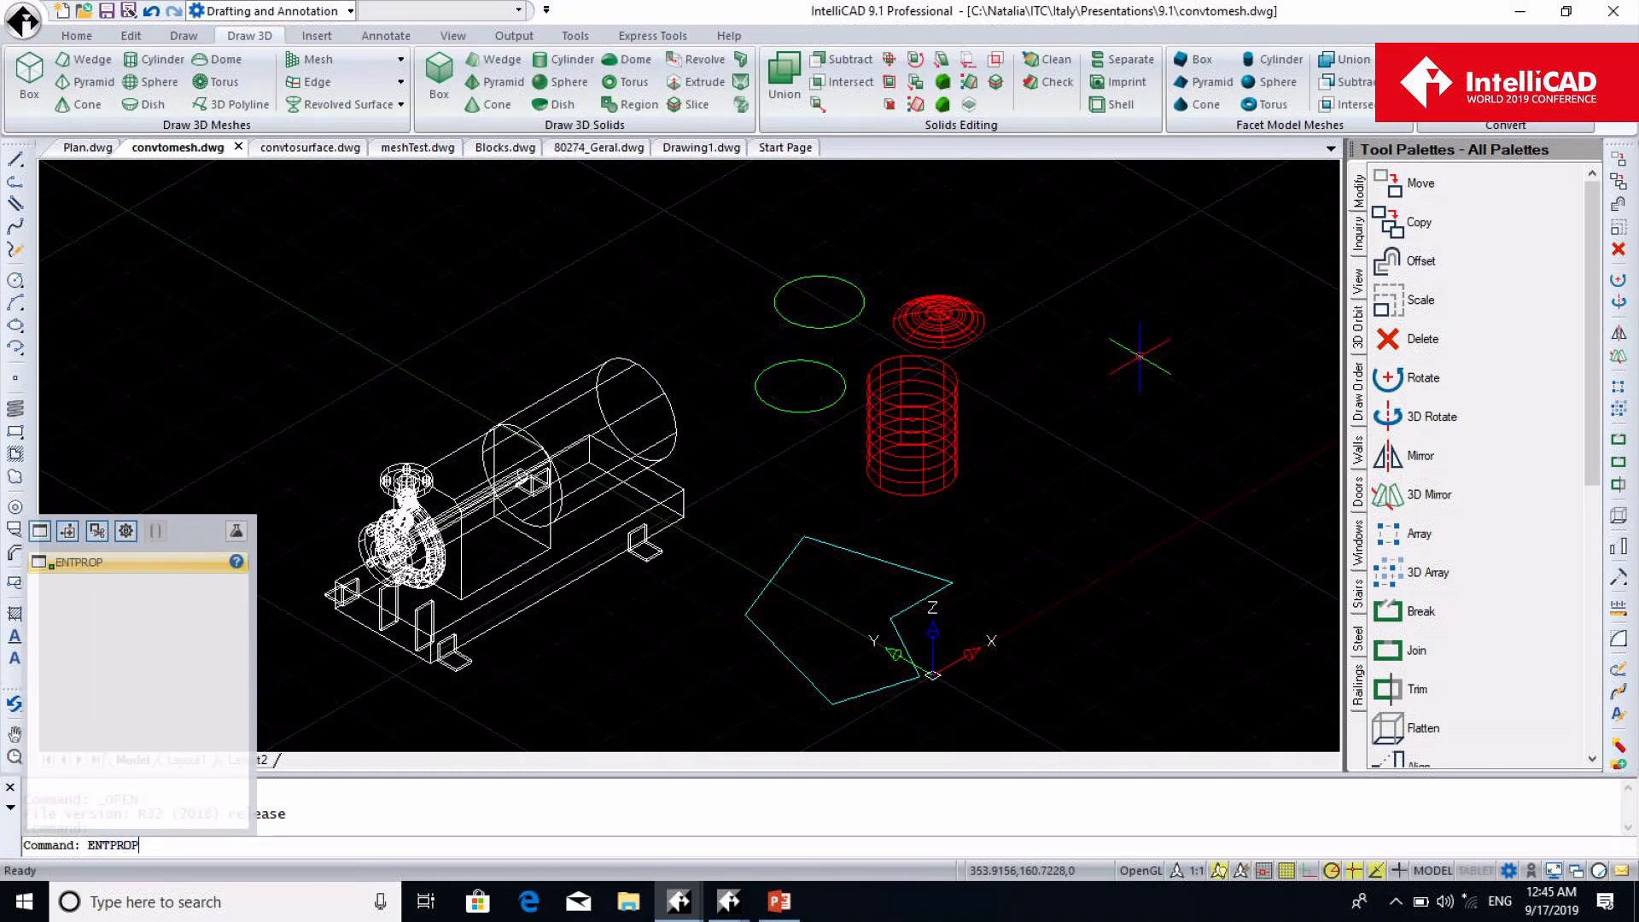
key(Return)
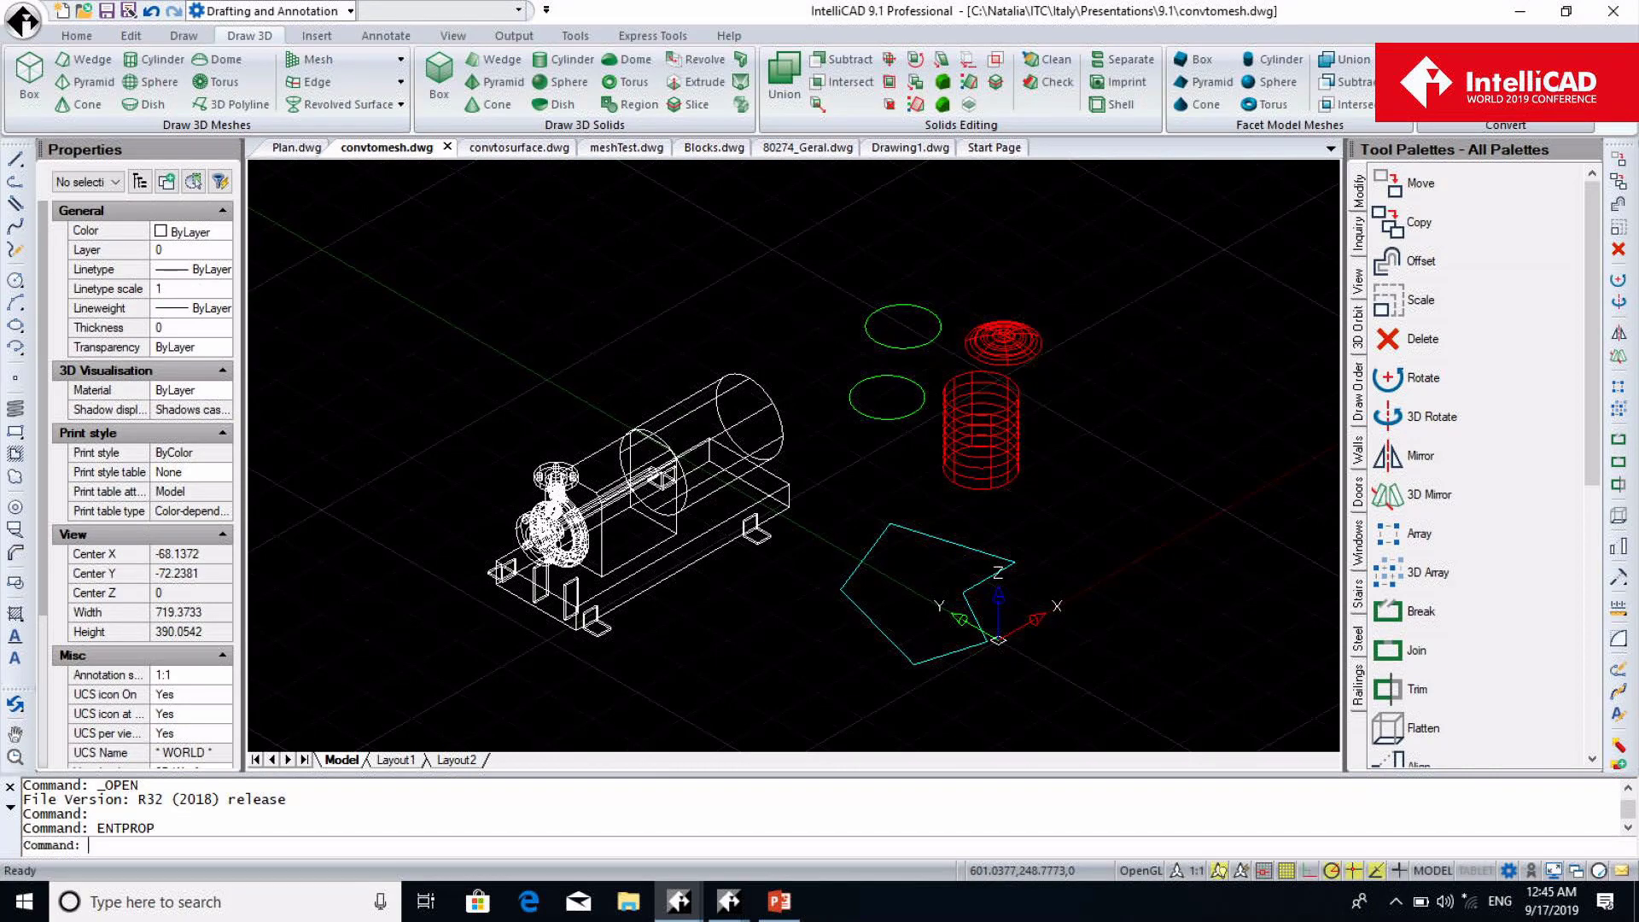
key(ctrl+a)
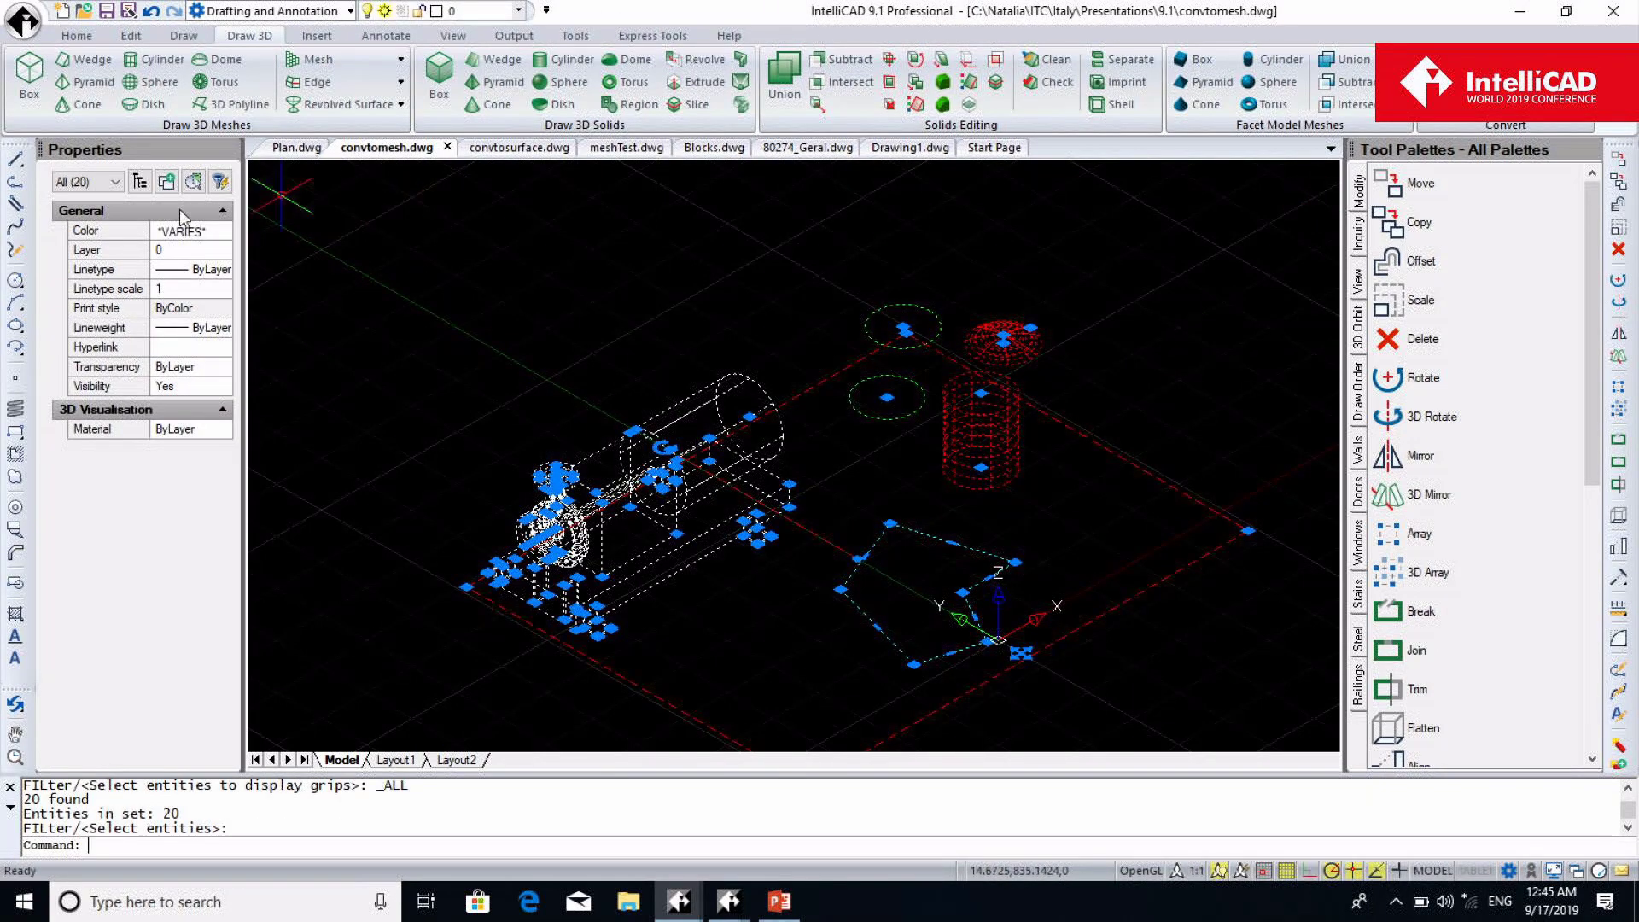
click(140, 181)
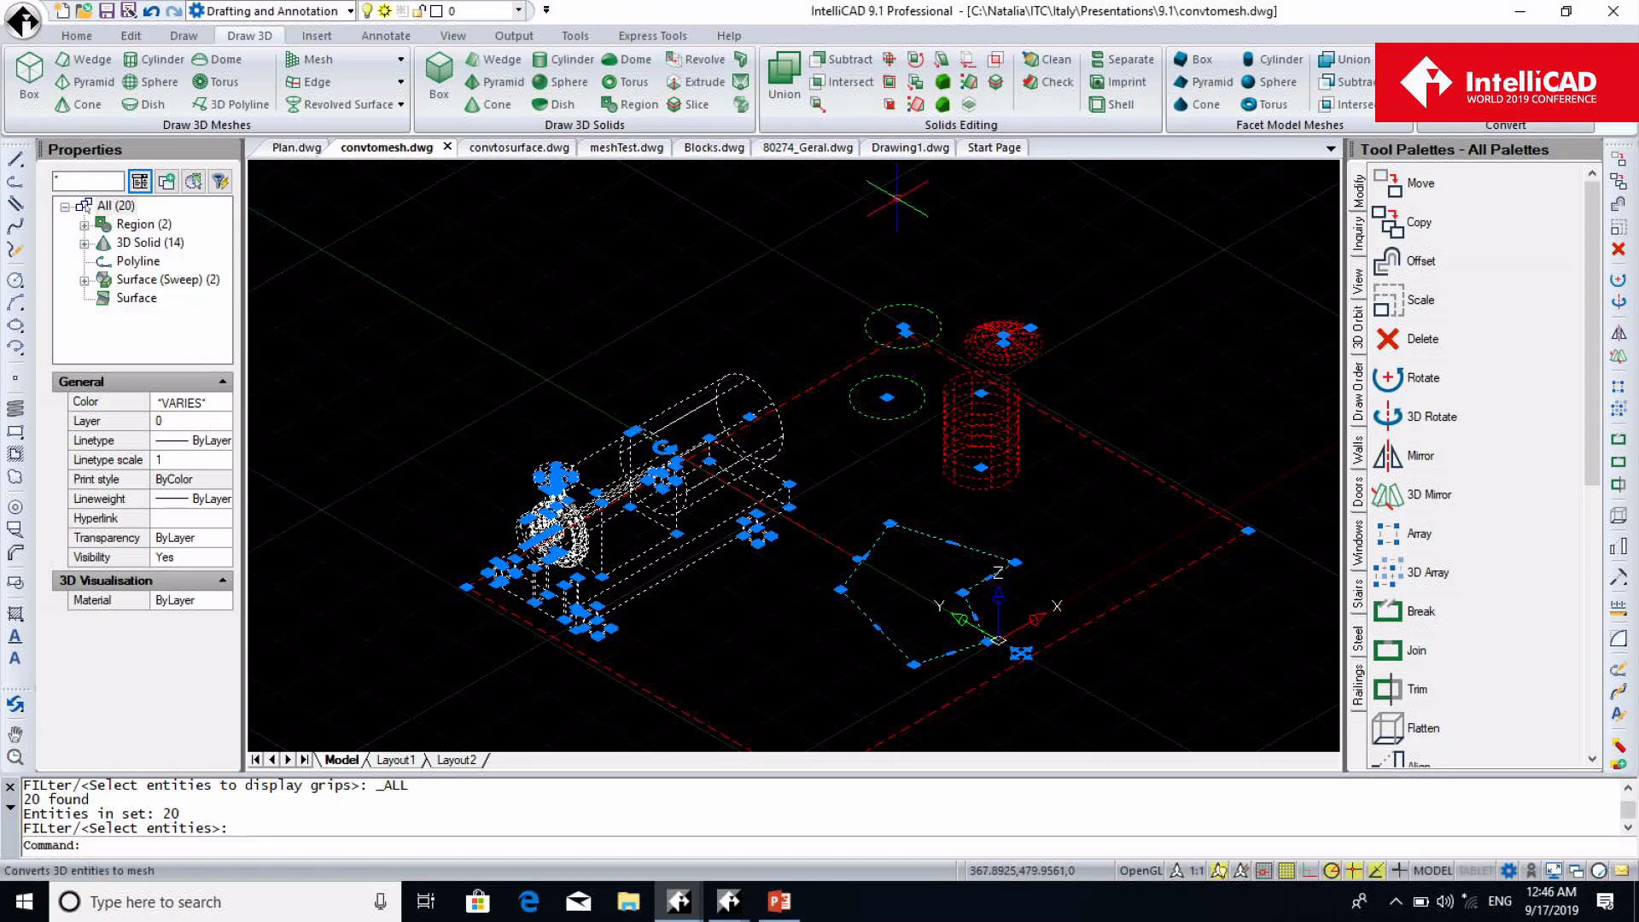
Convert all entities in the drawing to meshes and enlarge the selection tree to inspect the converted entities
click(1481, 82)
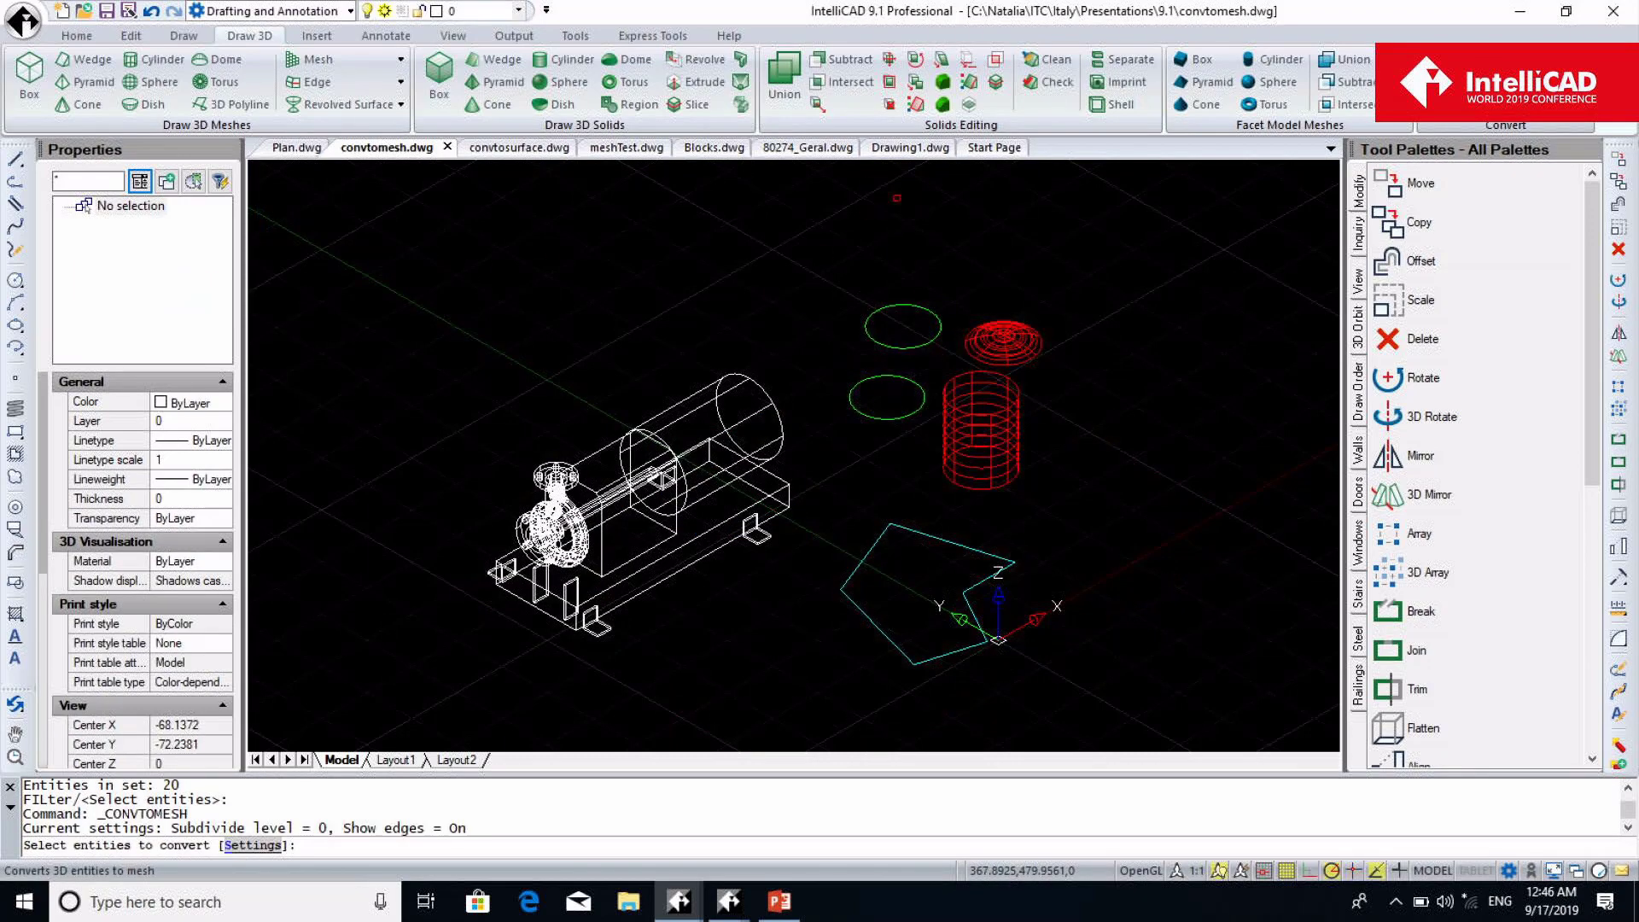
text(all)
key(Return)
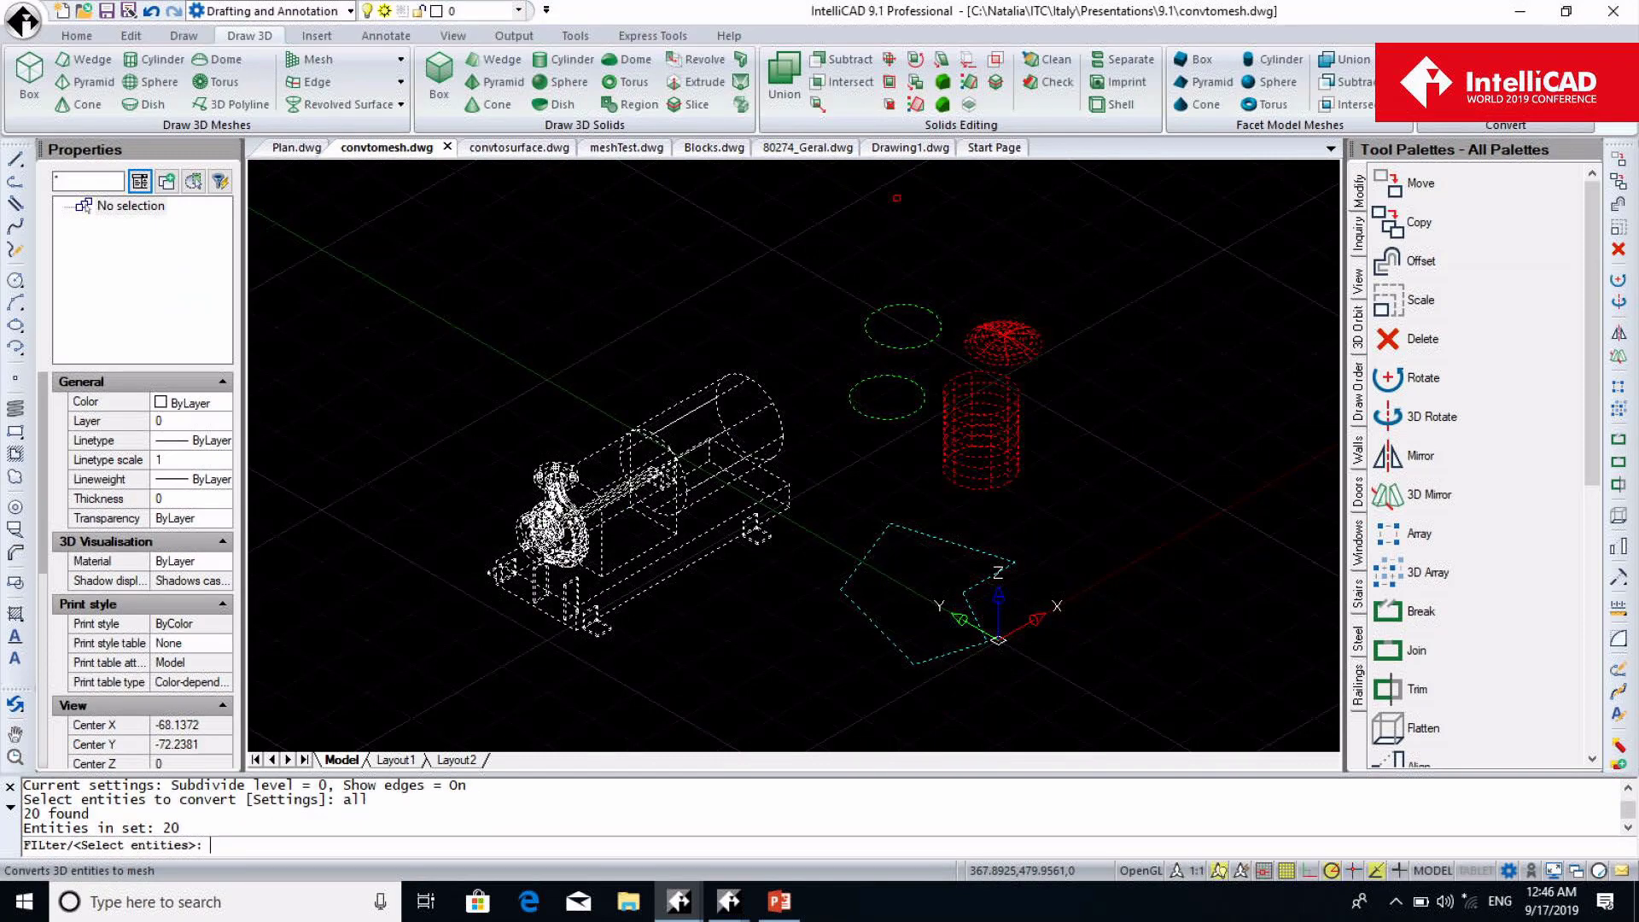
key(Return)
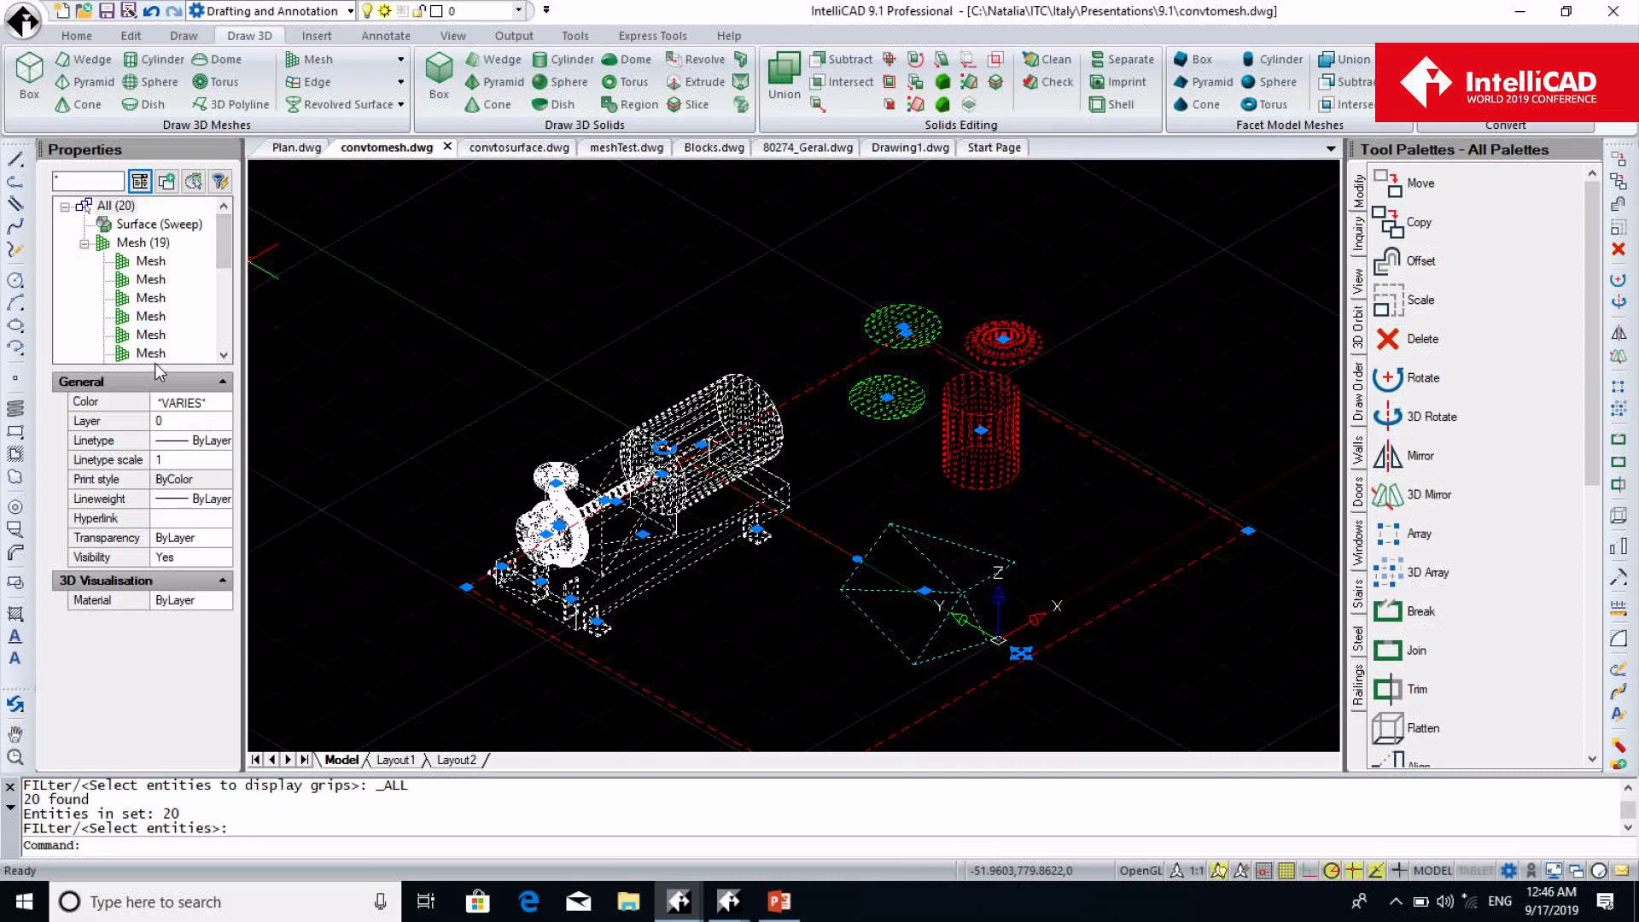
drag(155, 368, 159, 492)
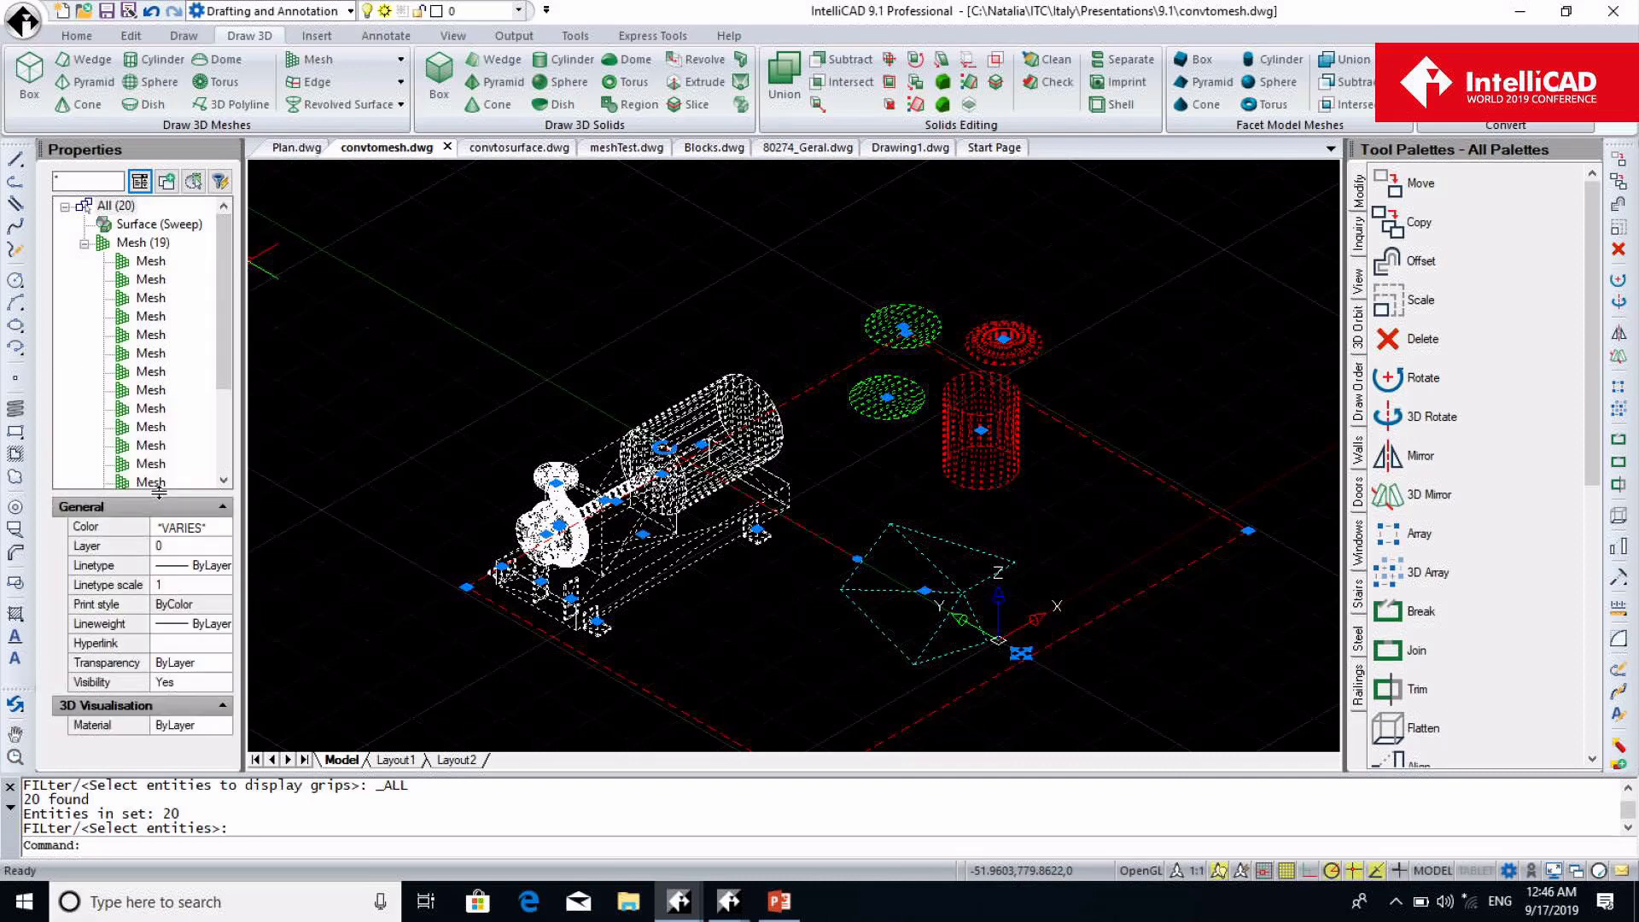
Switch to convtosurface.dwg, convert all of its entities to surfaces, and review the converted entities in the selection tree
click(498, 148)
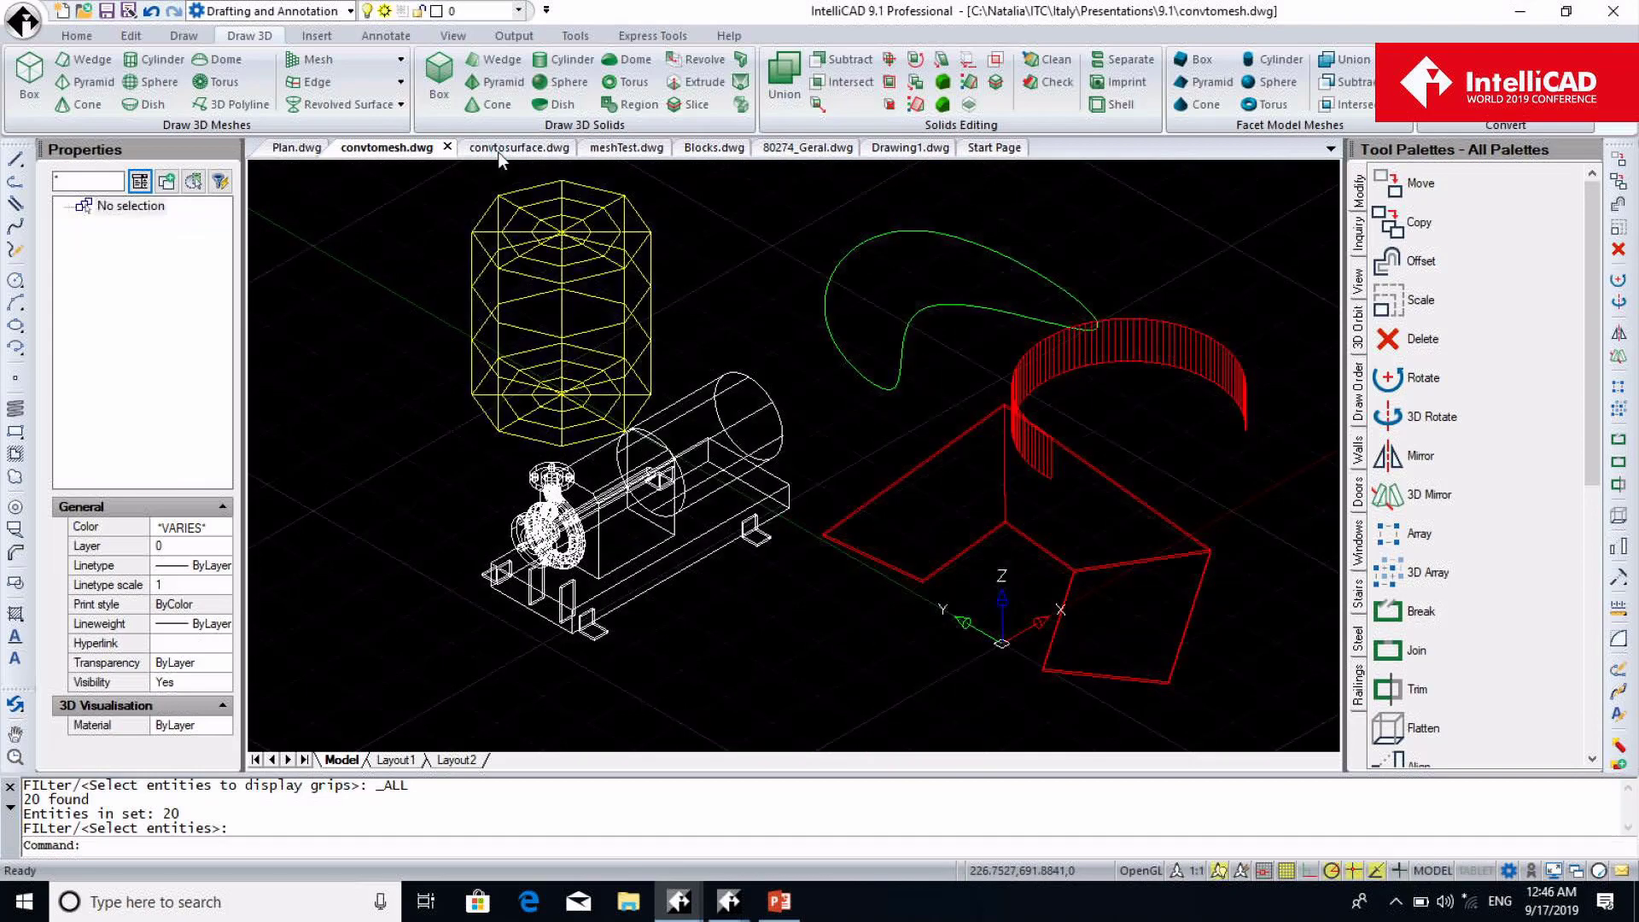
key(ctrl+a)
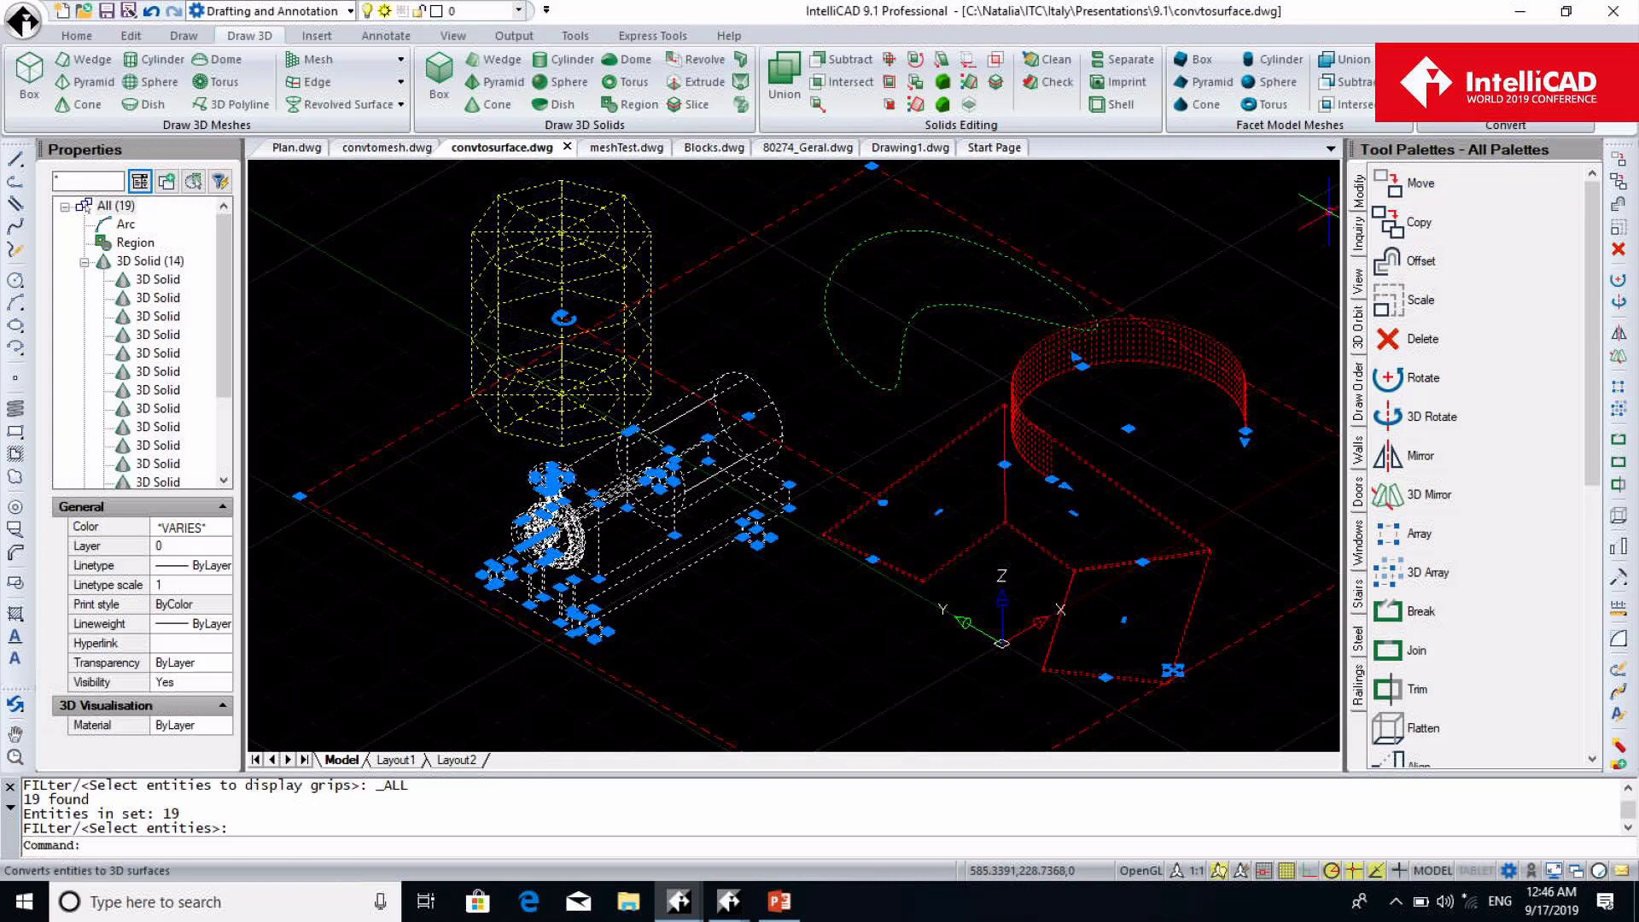
click(1485, 82)
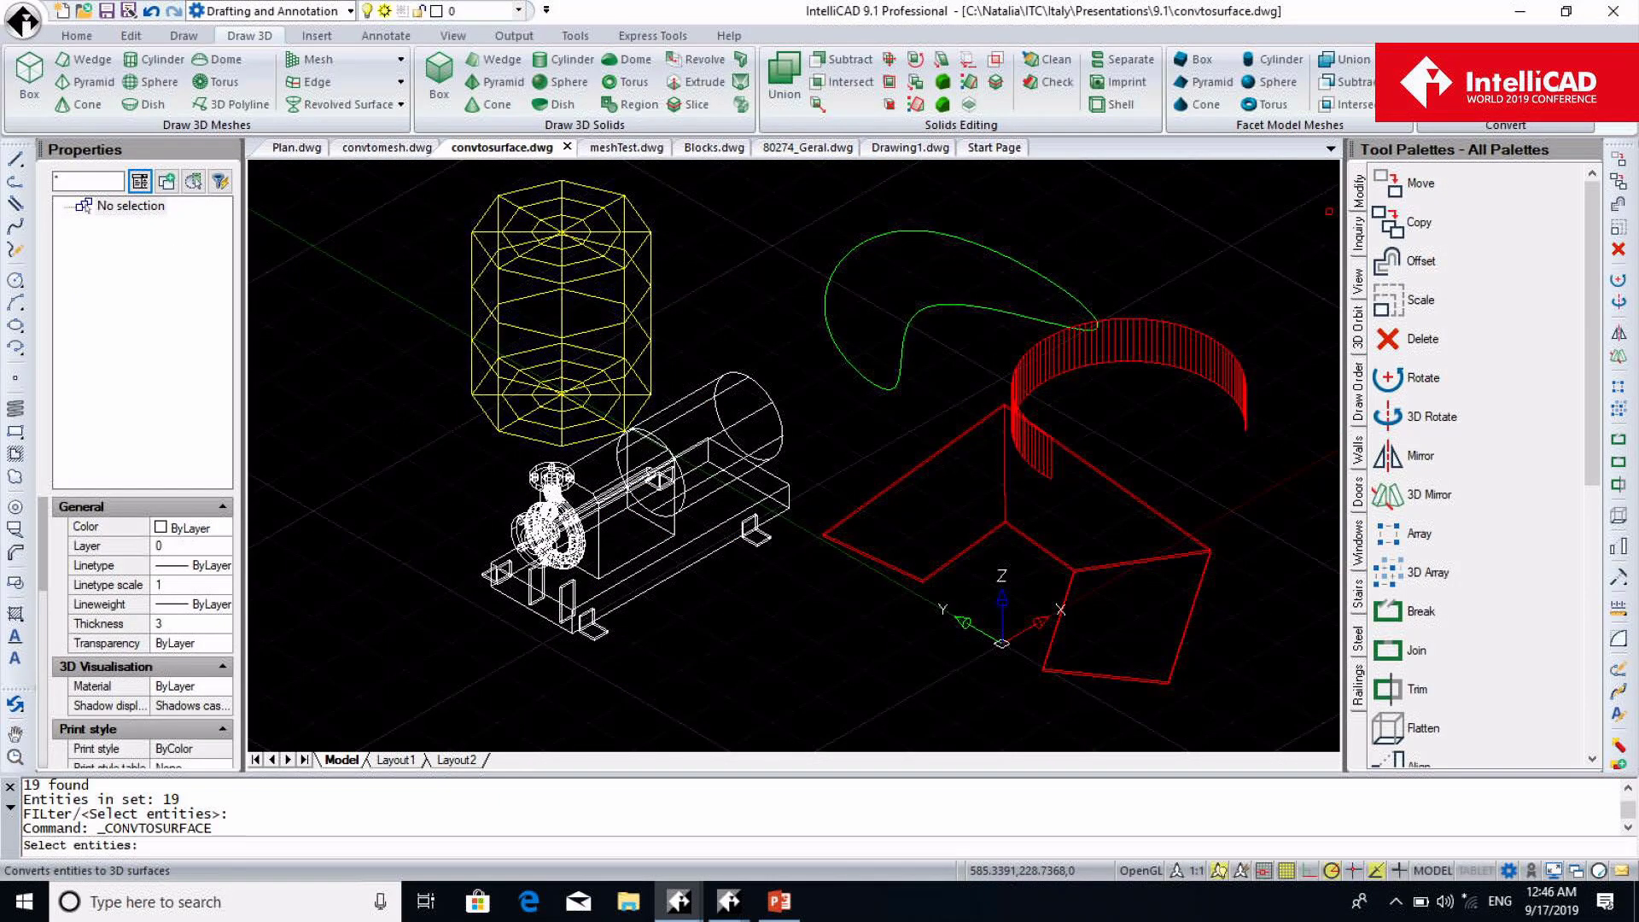
text(all)
key(Return)
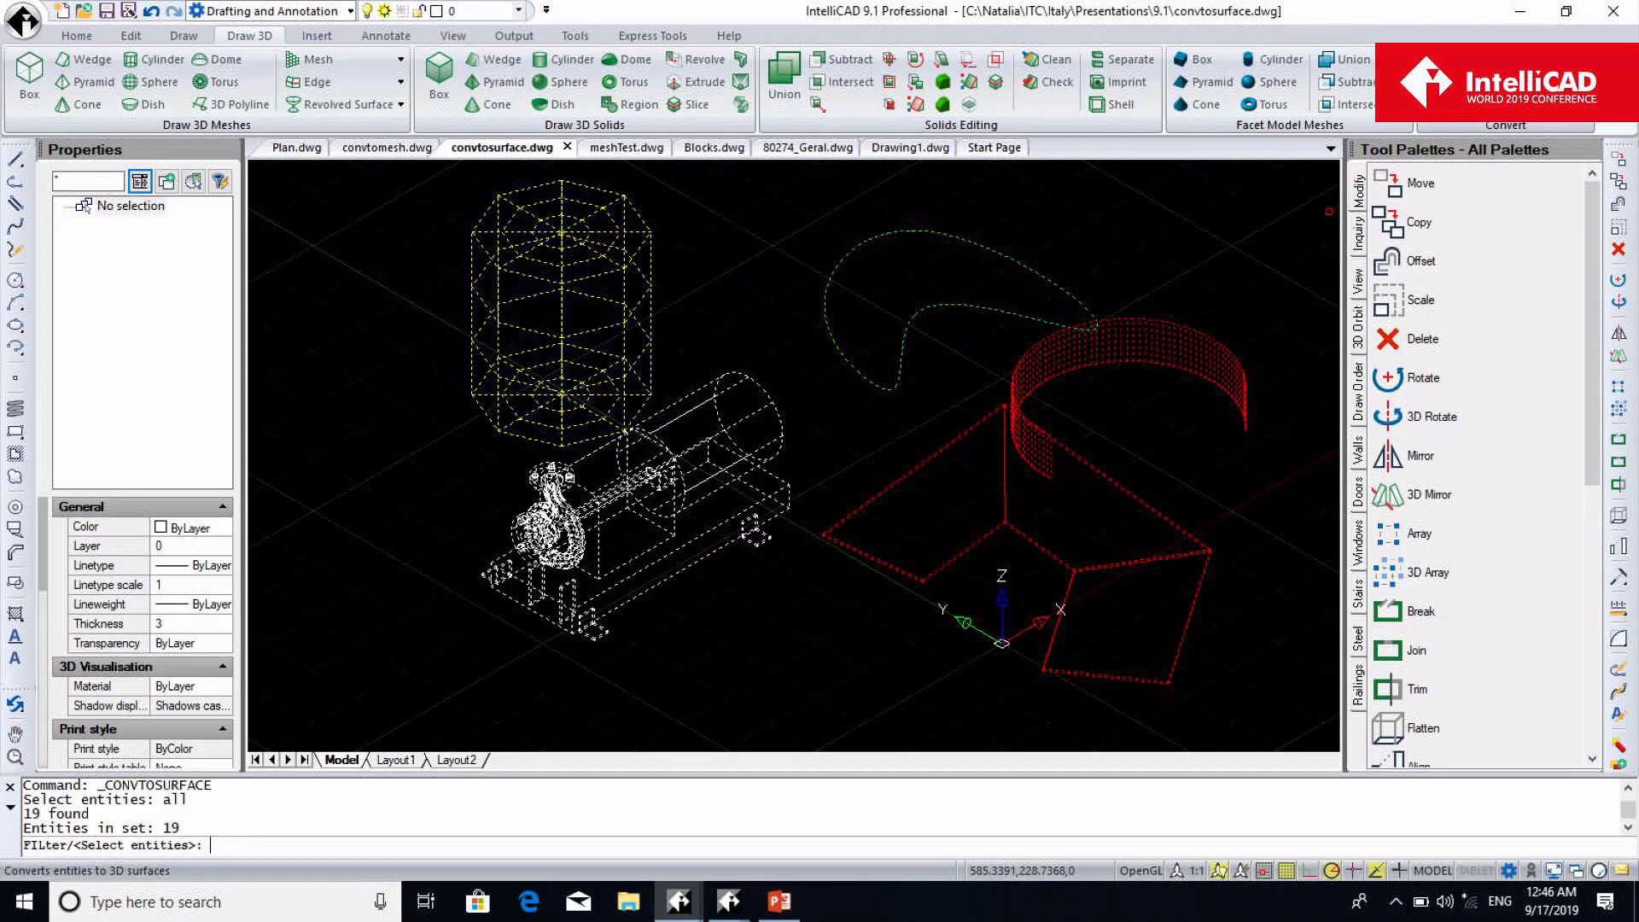
key(Return)
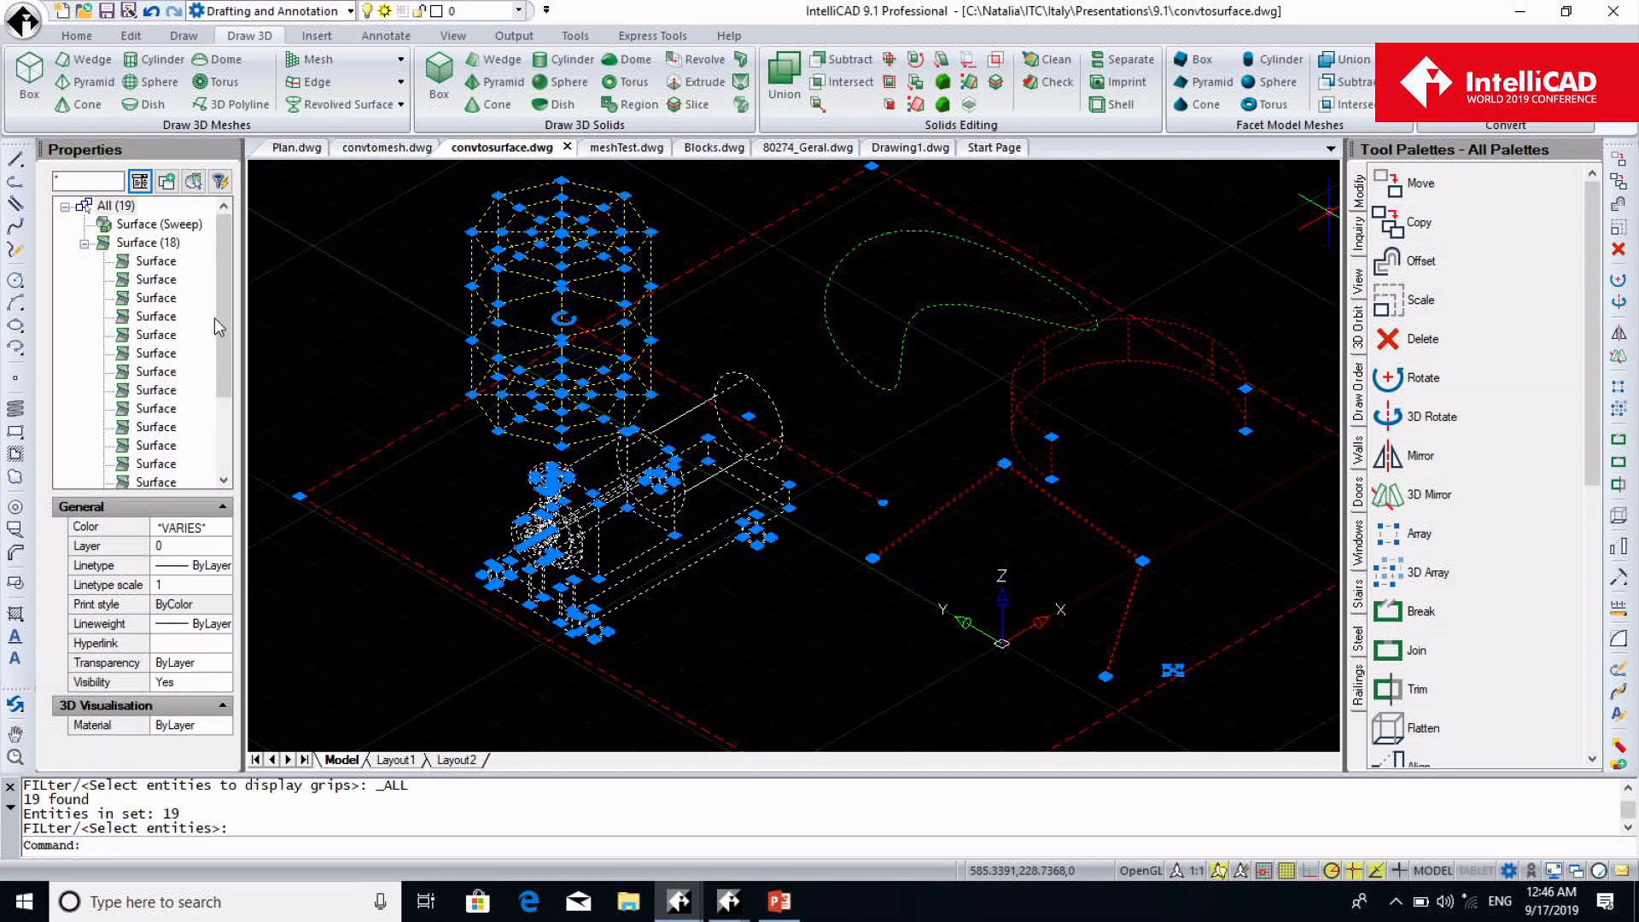
scroll(224, 369, down, 2)
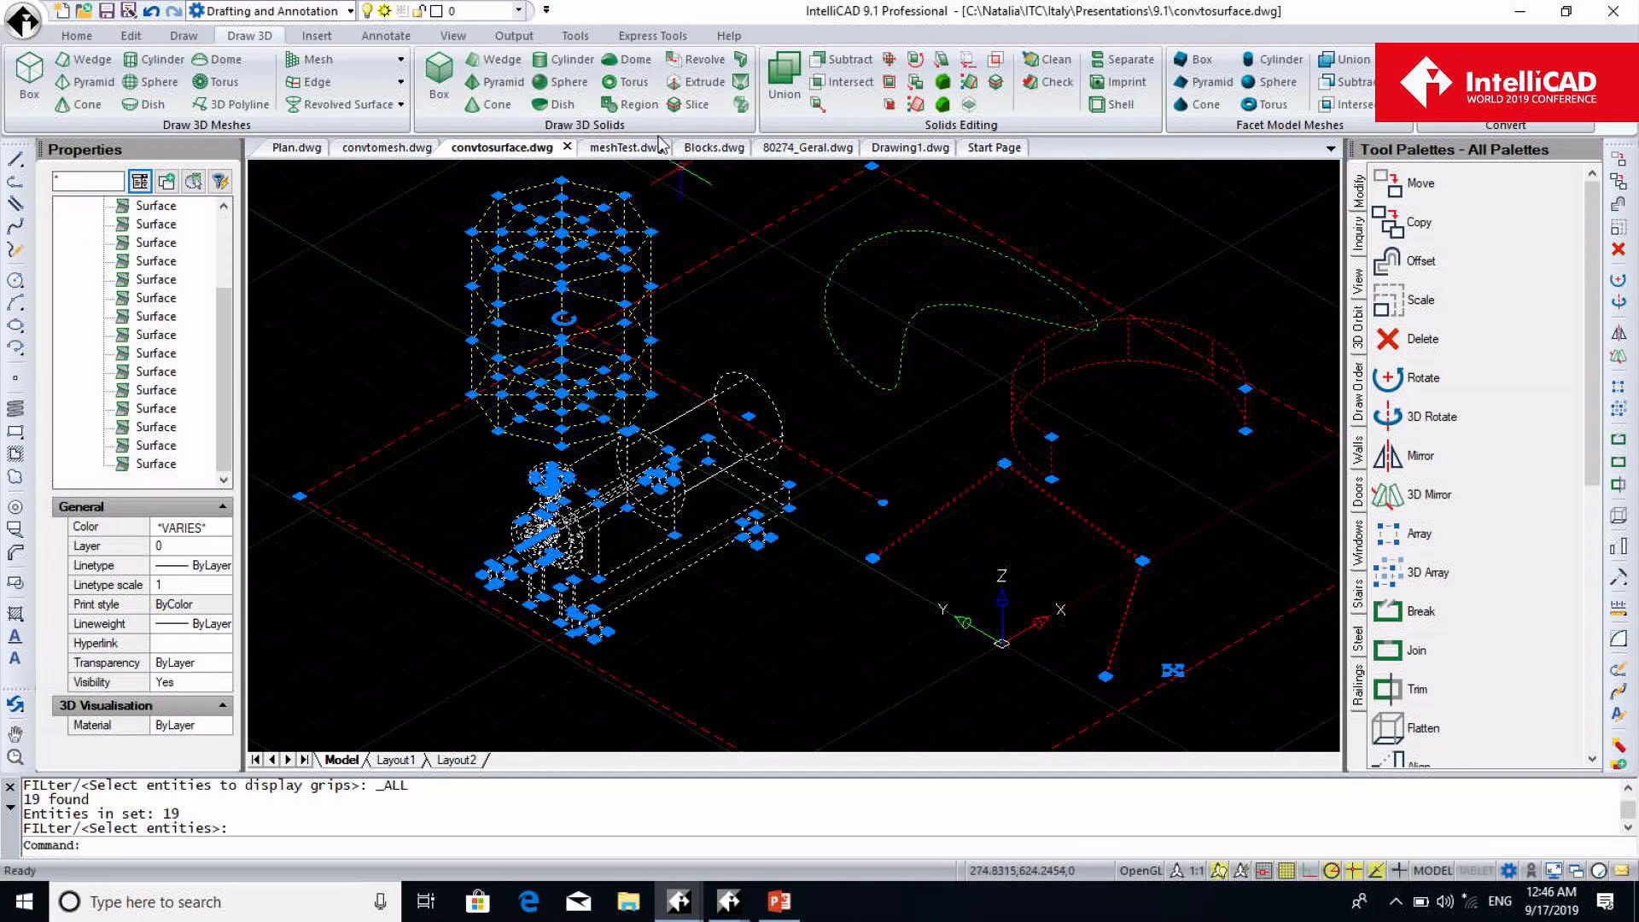
Switch to meshTest.dwg and hide the edges of all entities in the drawing
click(632, 148)
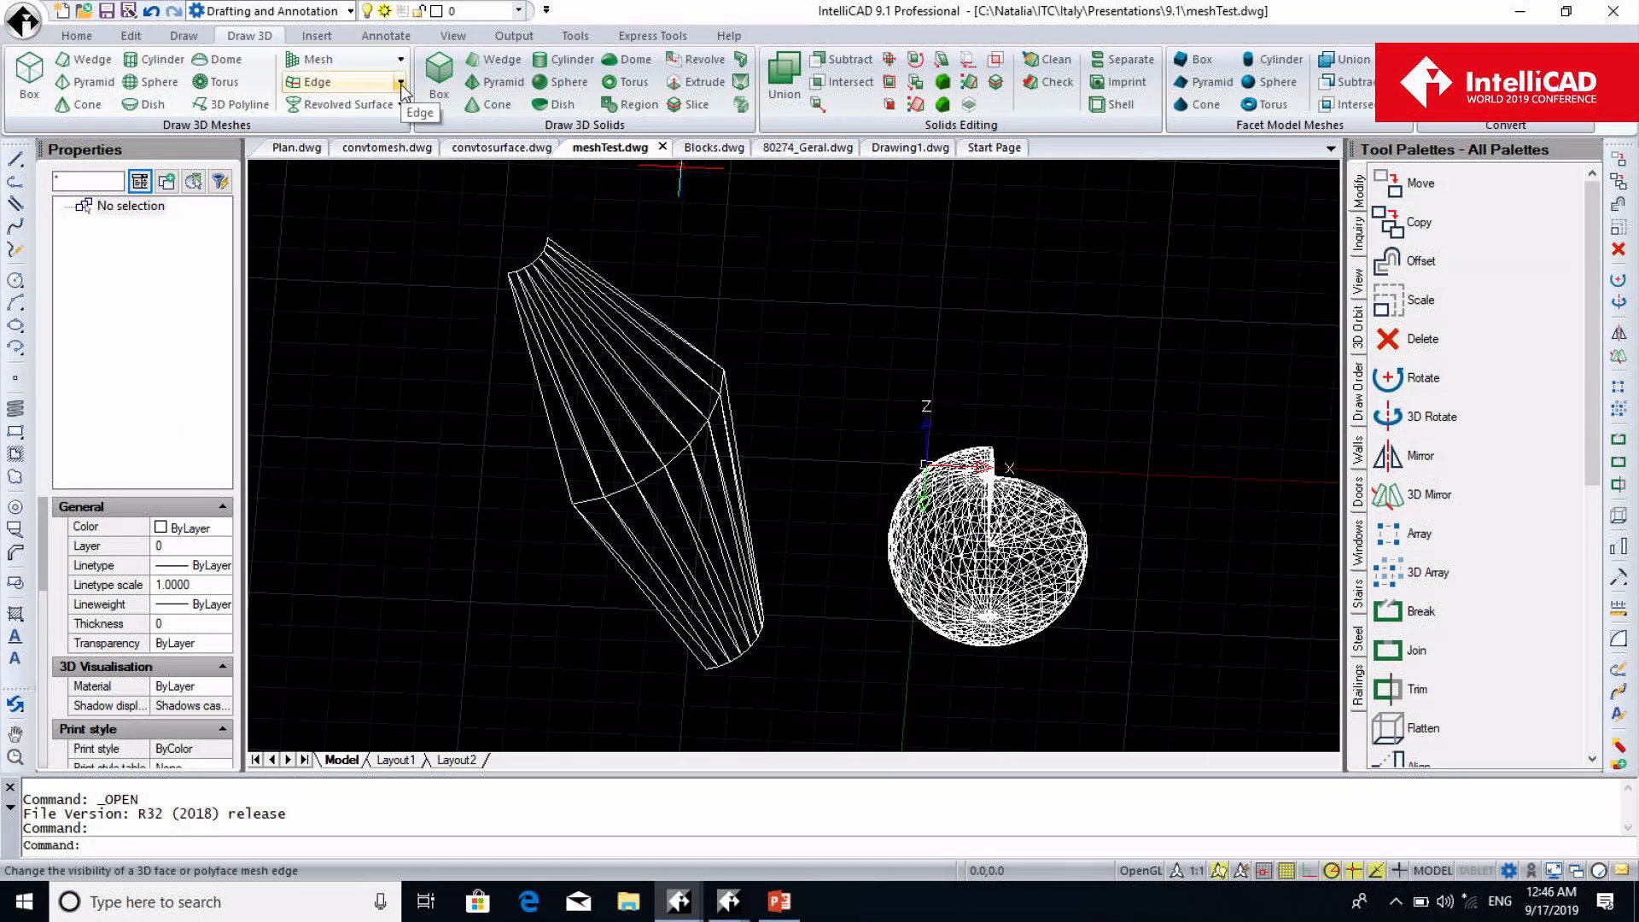
click(401, 83)
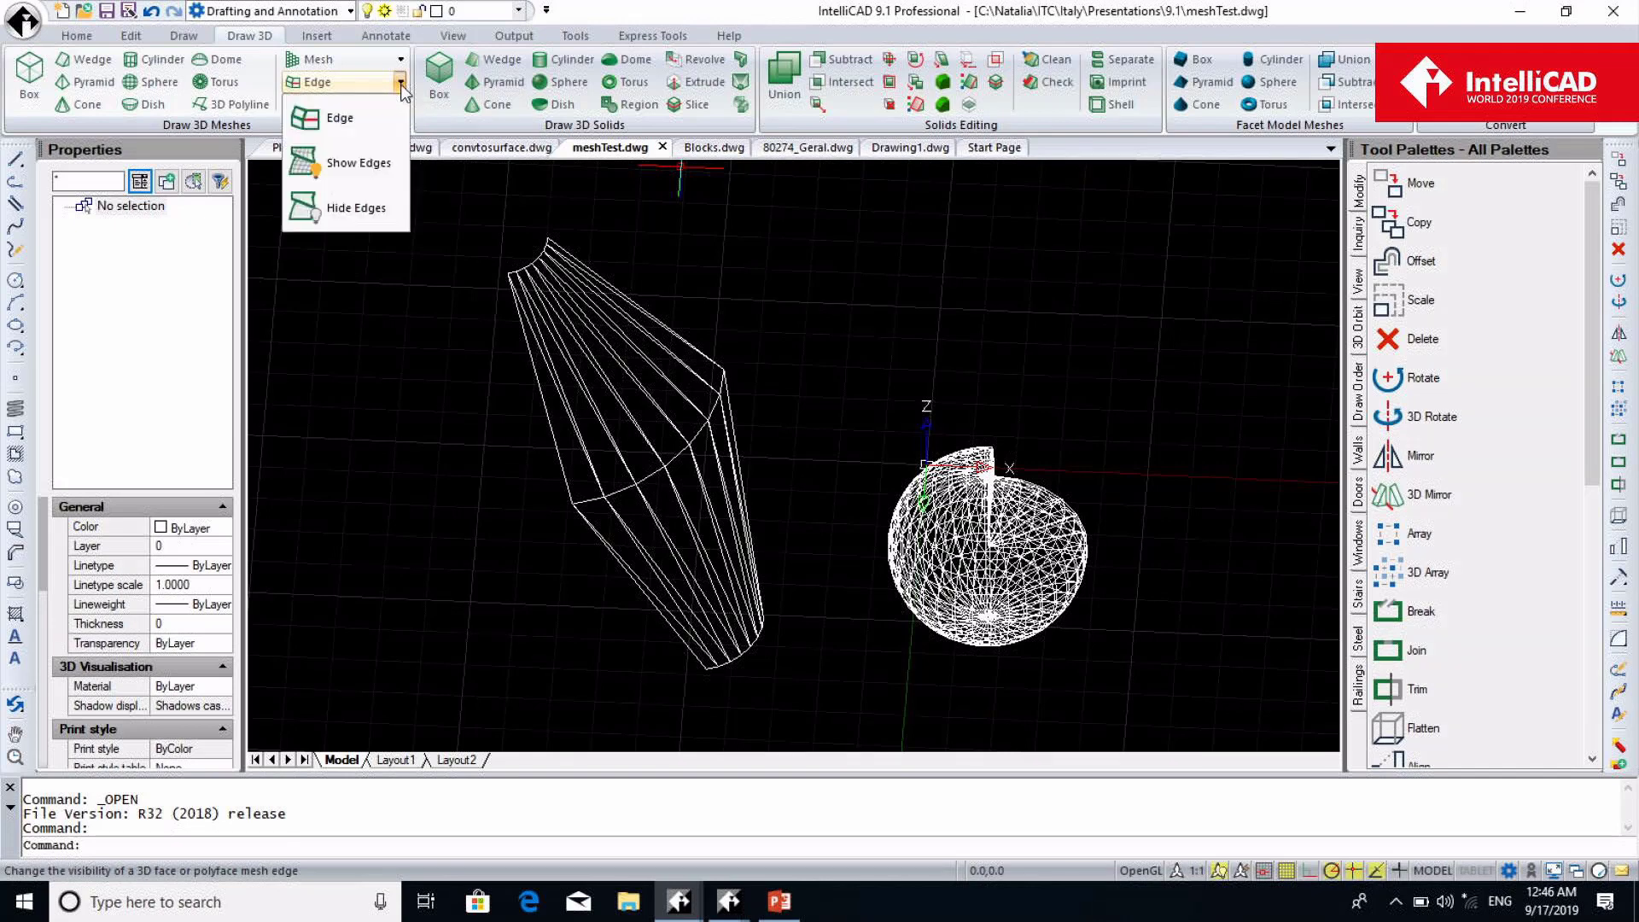
click(362, 208)
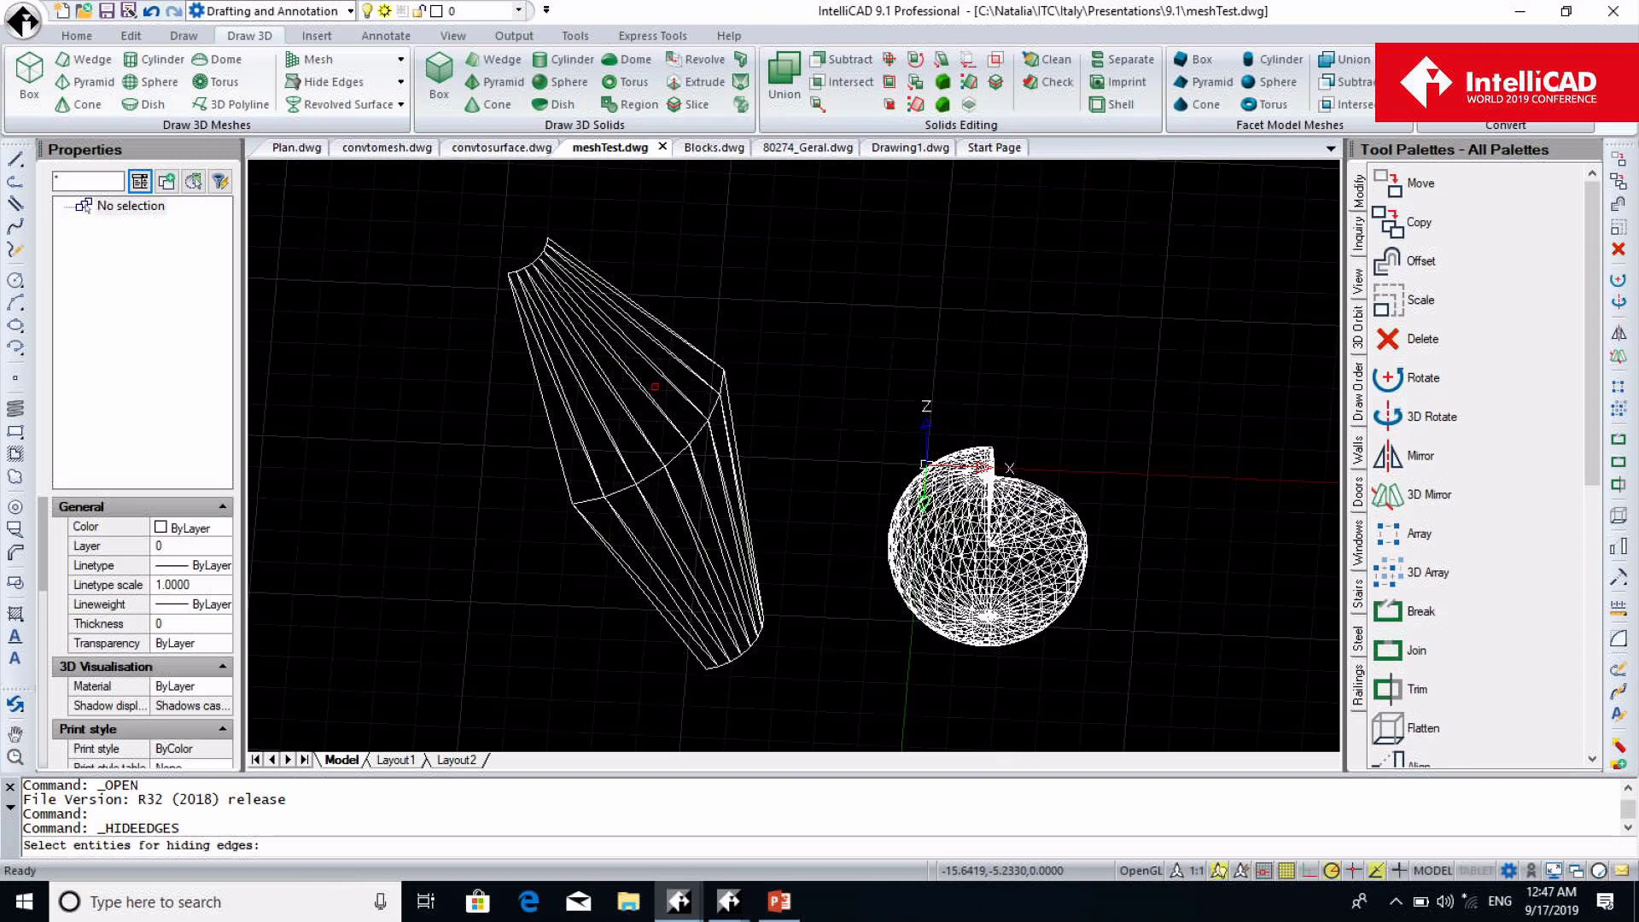
text(all)
key(Return)
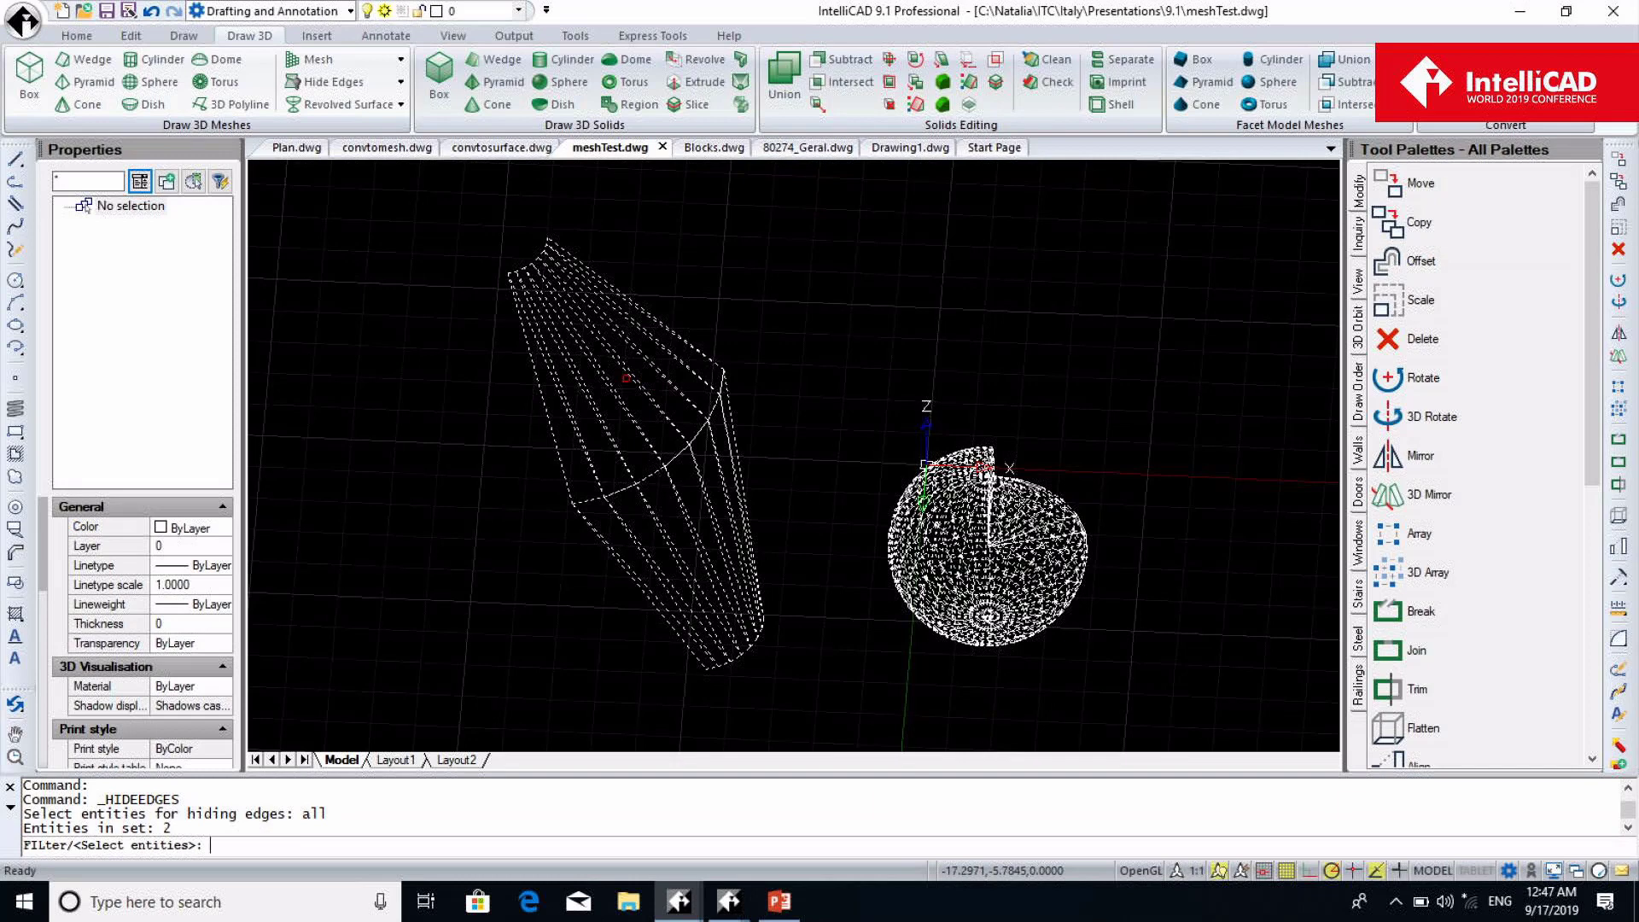
key(Return)
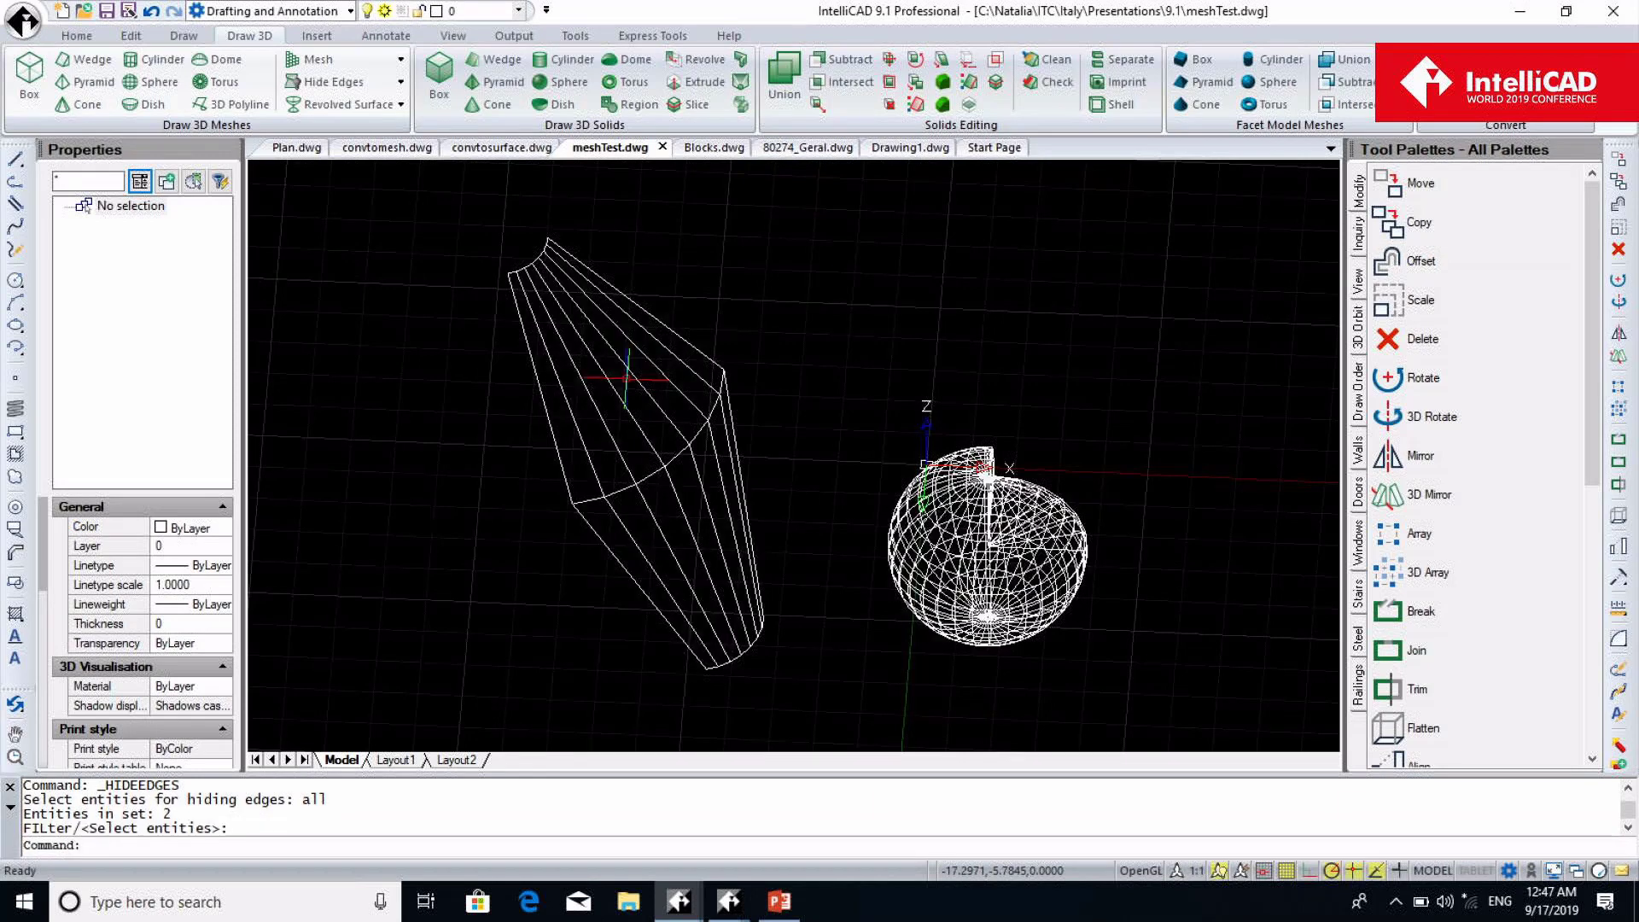
Show the hidden edges of all entities in meshTest.dwg again
click(395, 89)
click(397, 85)
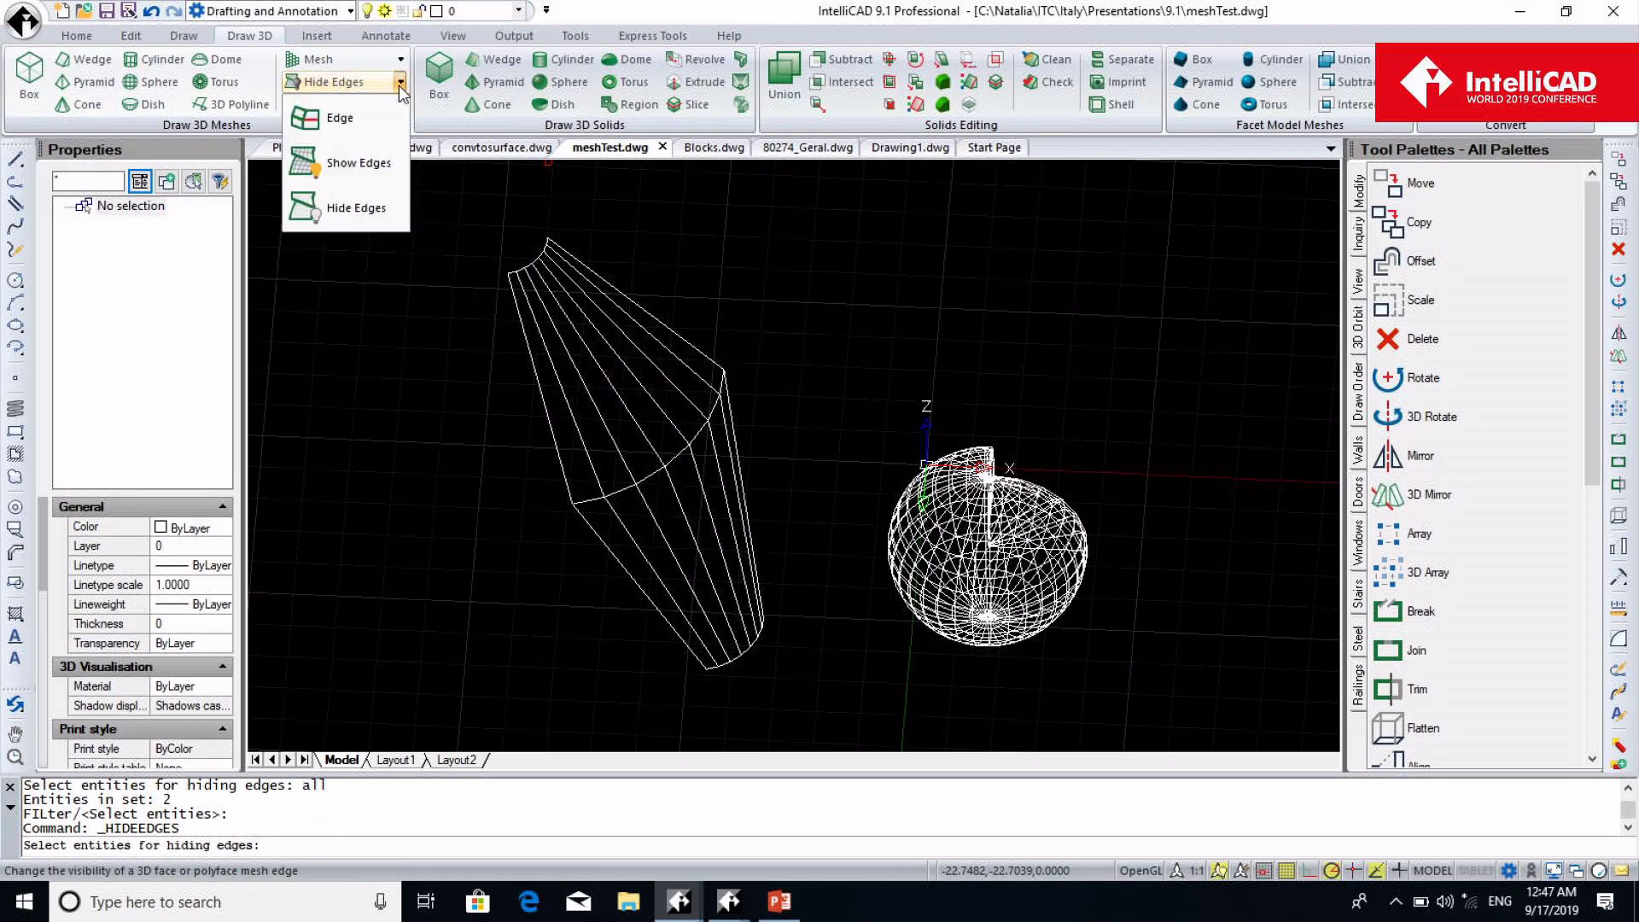
click(362, 162)
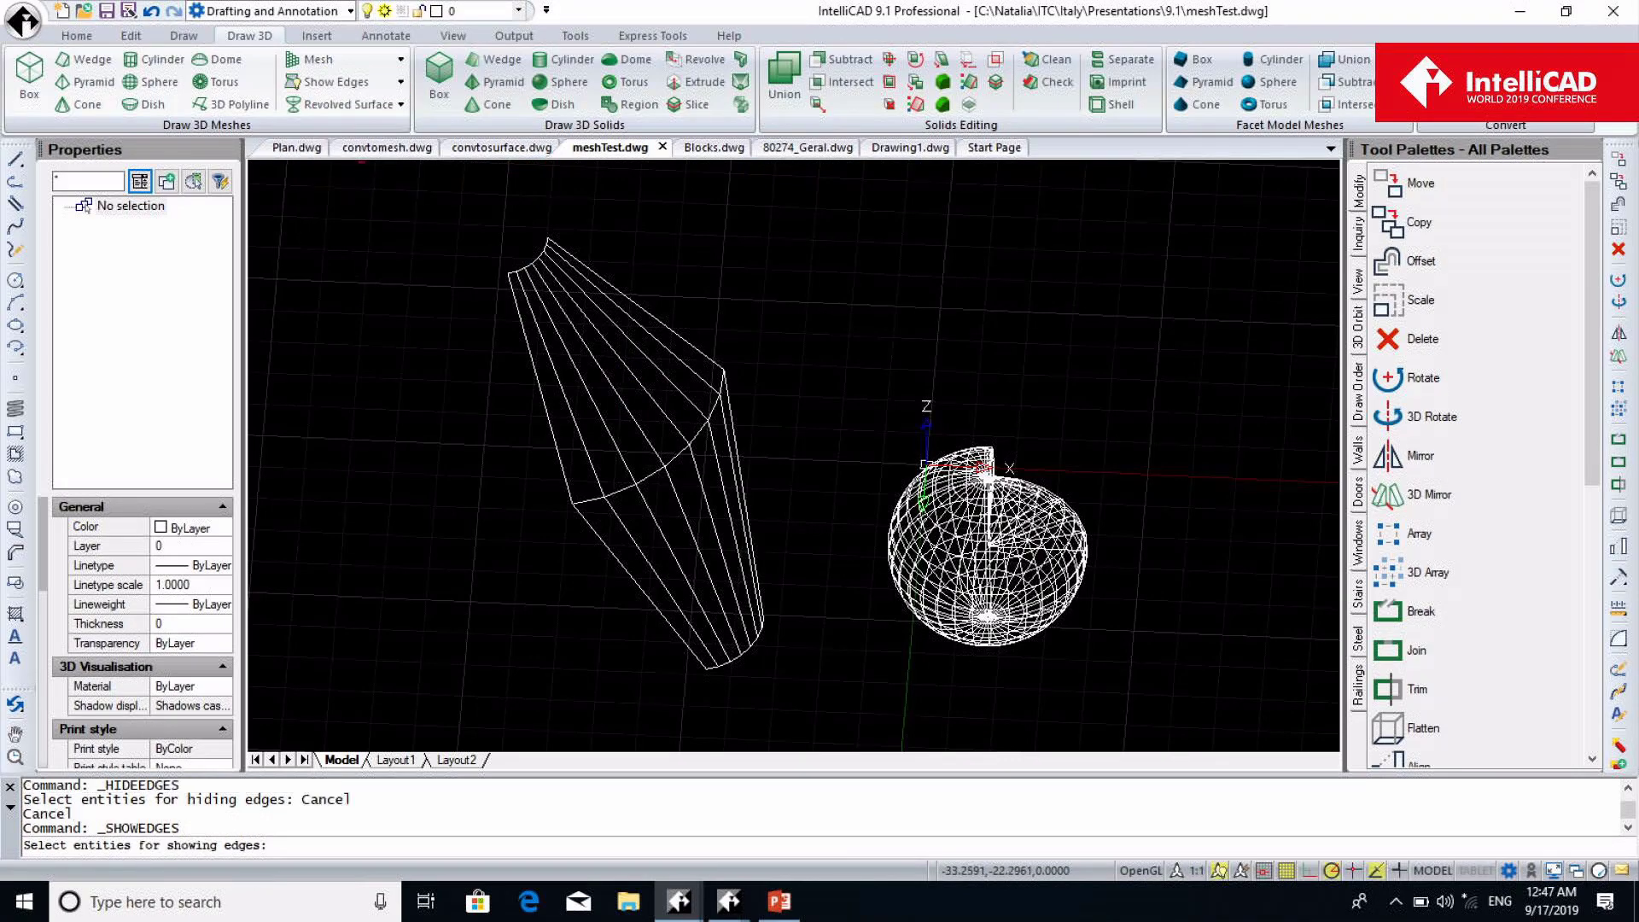
text(all)
key(Return)
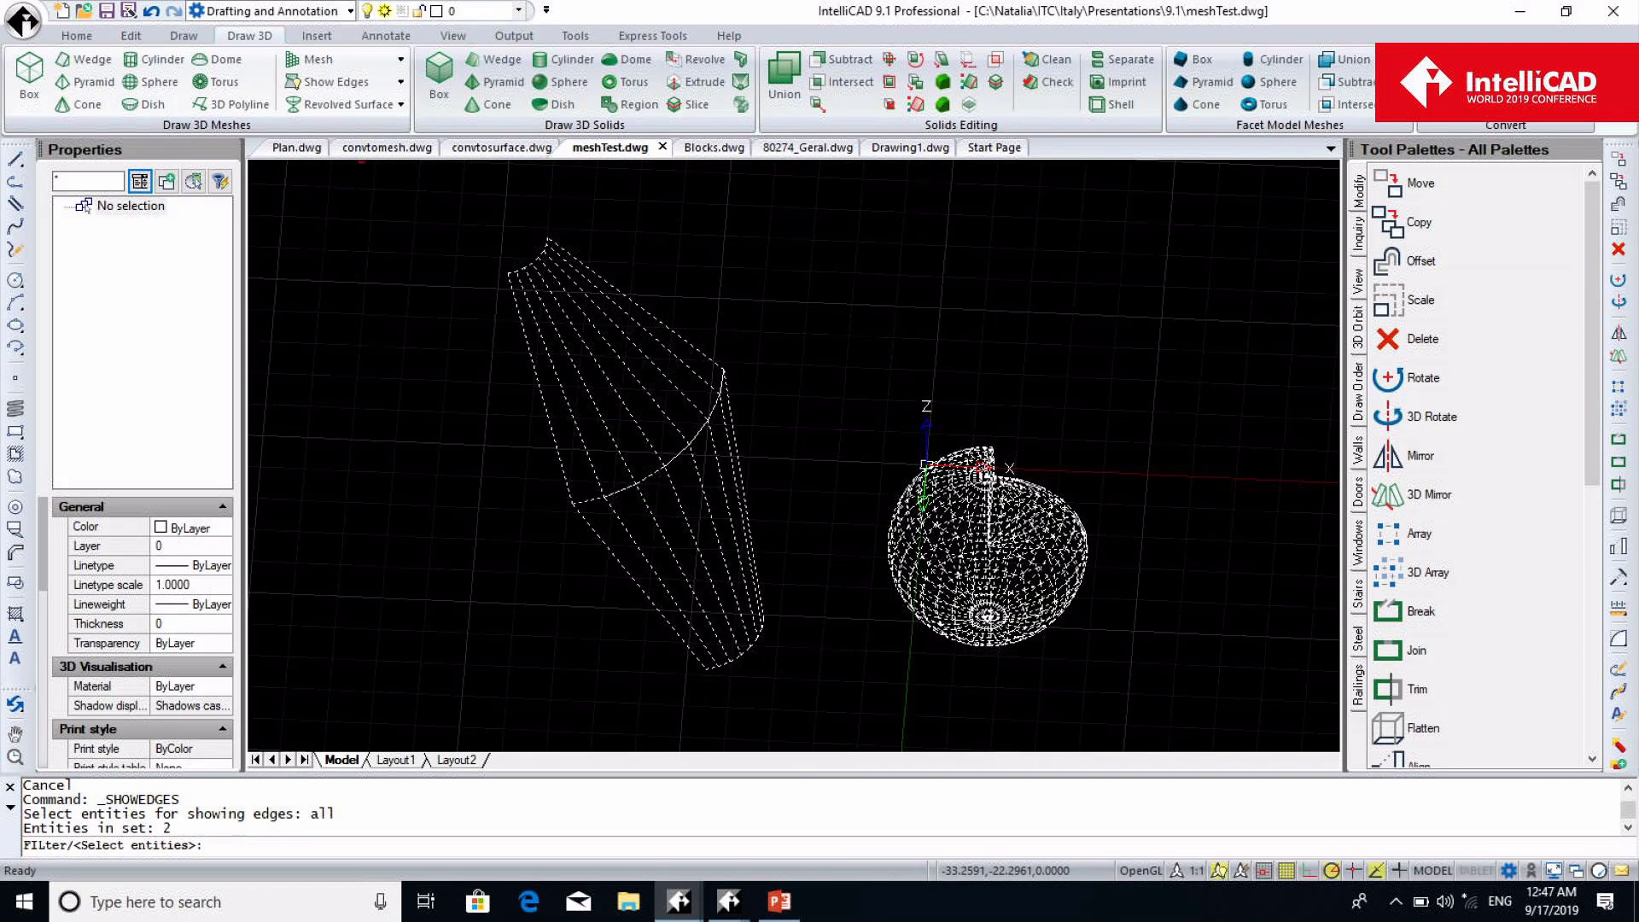
key(Return)
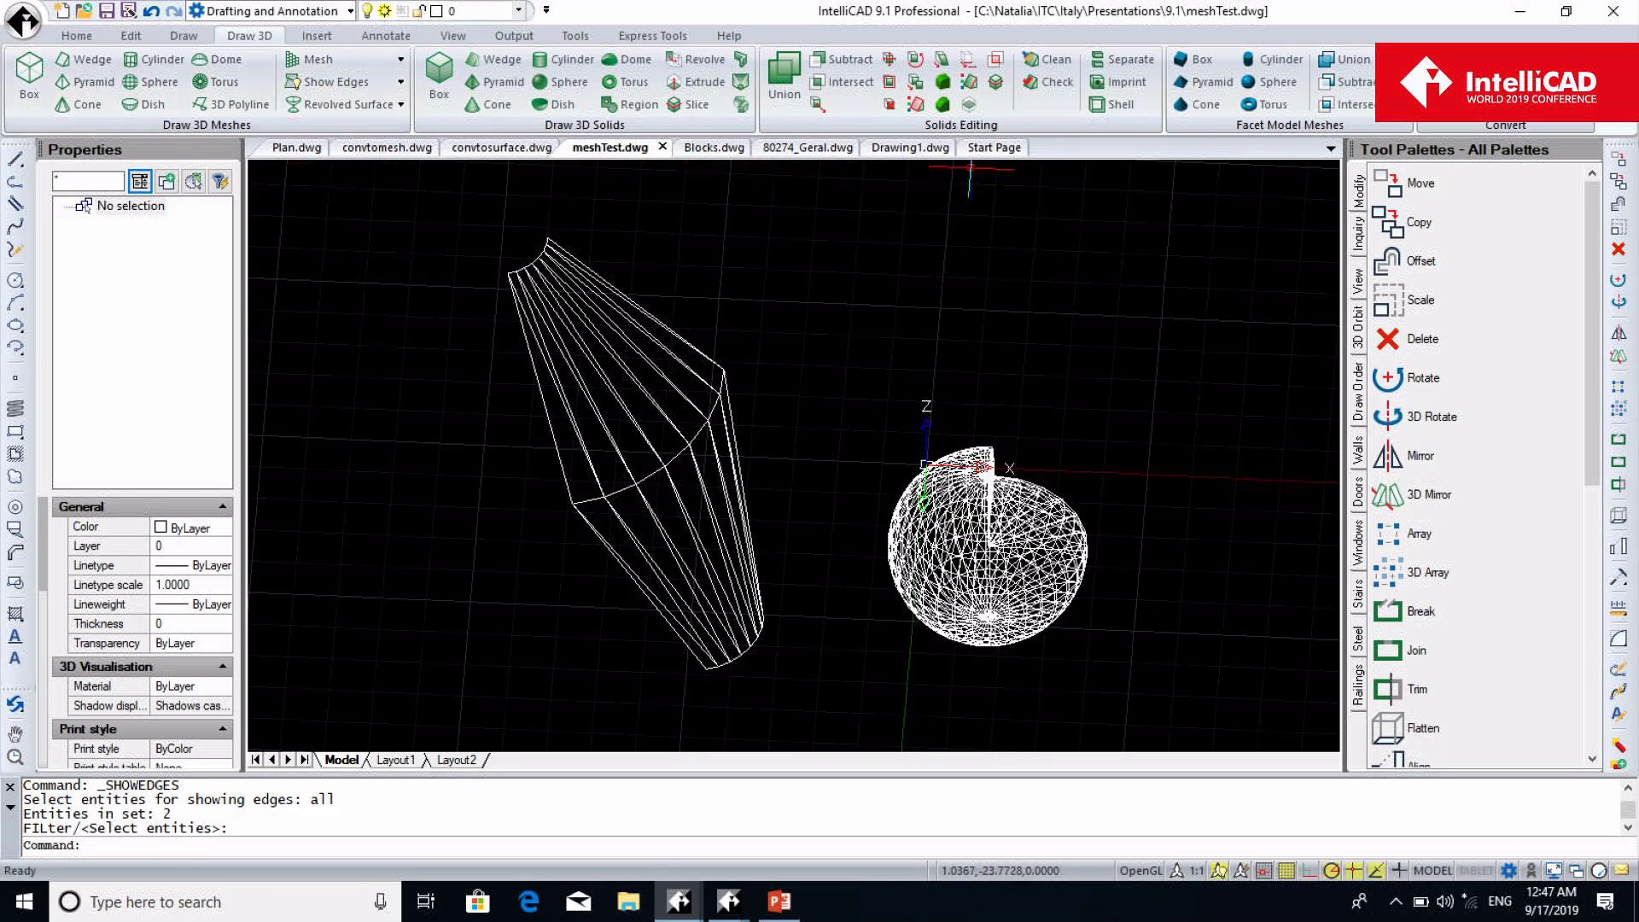
Switch to Blocks.dwg and open the vertical shear wall hatch block for editing in the Block Editor
click(697, 146)
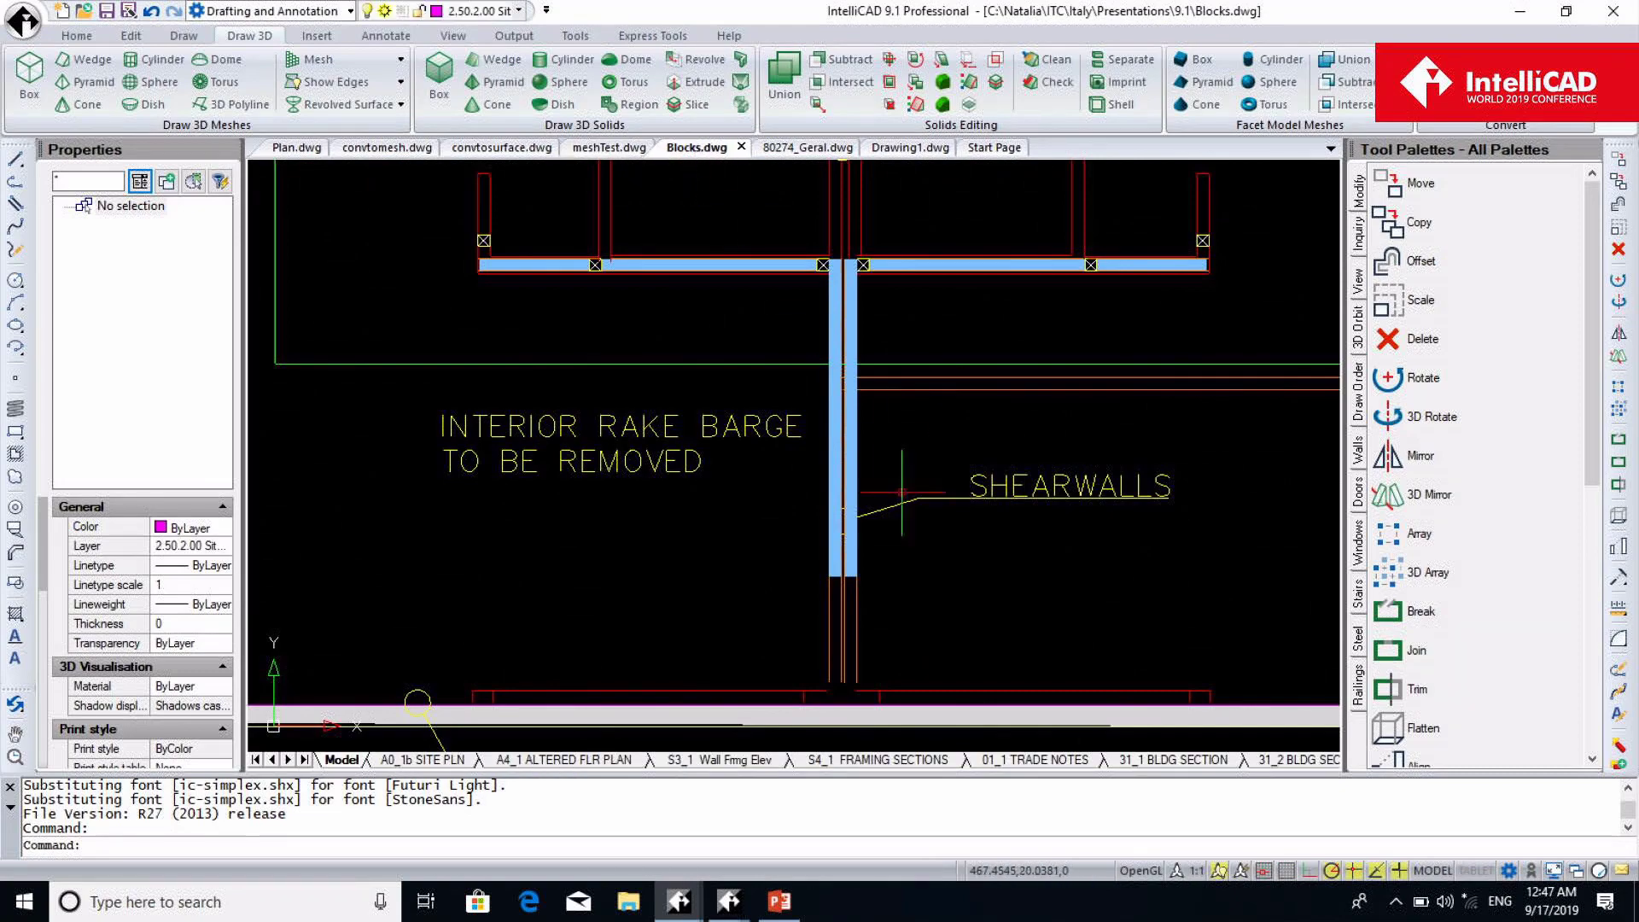
click(856, 497)
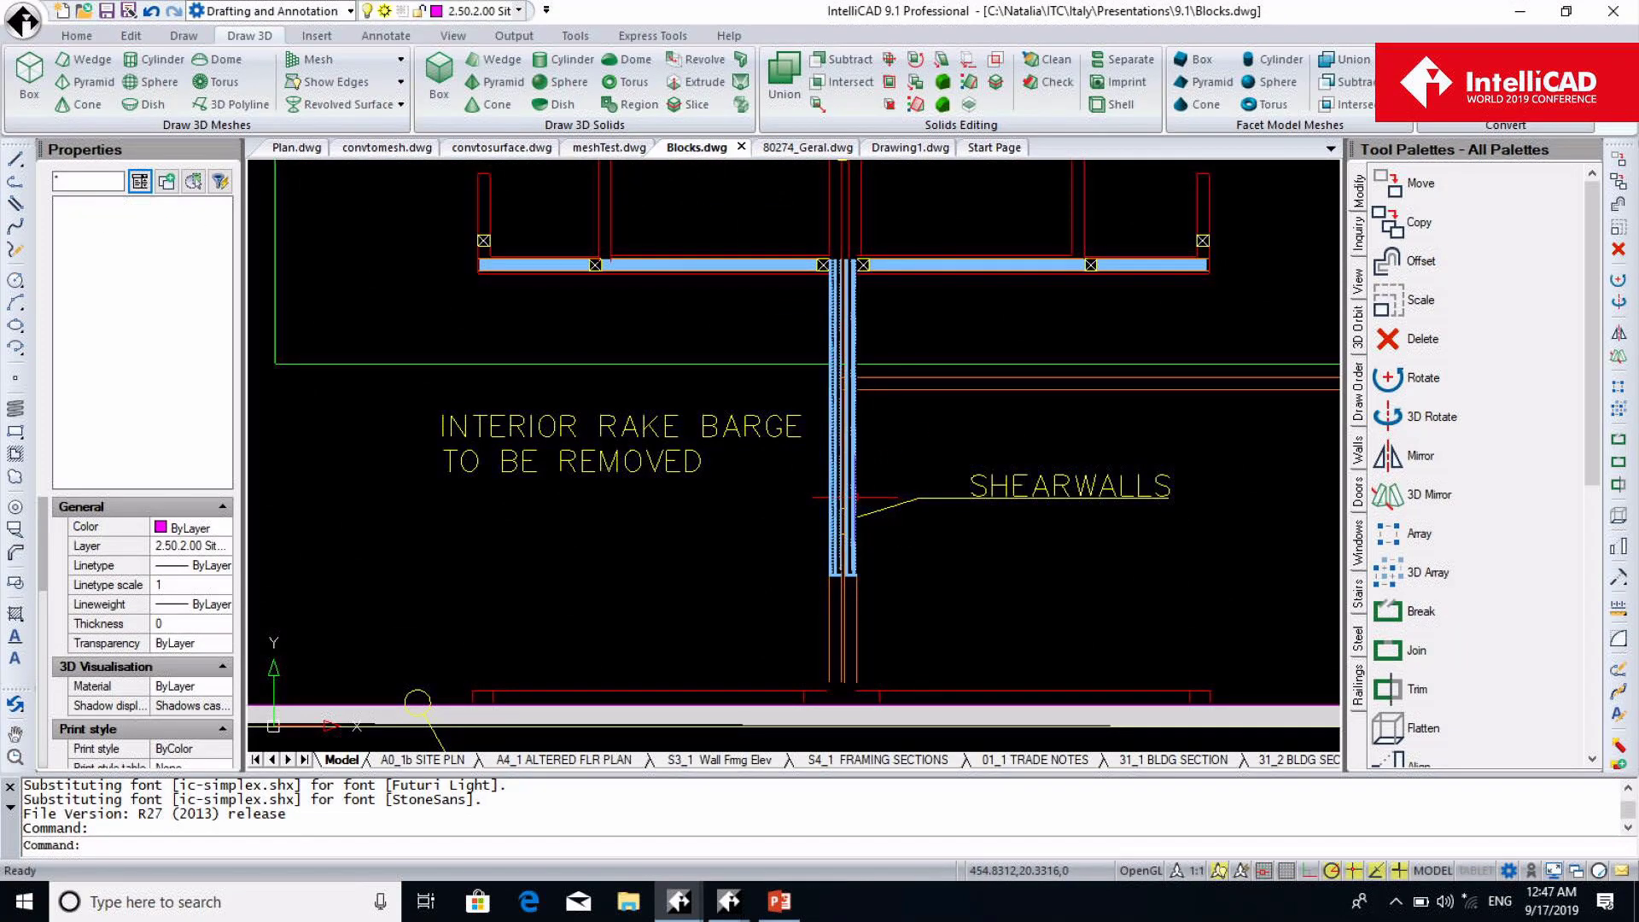
double_click(855, 497)
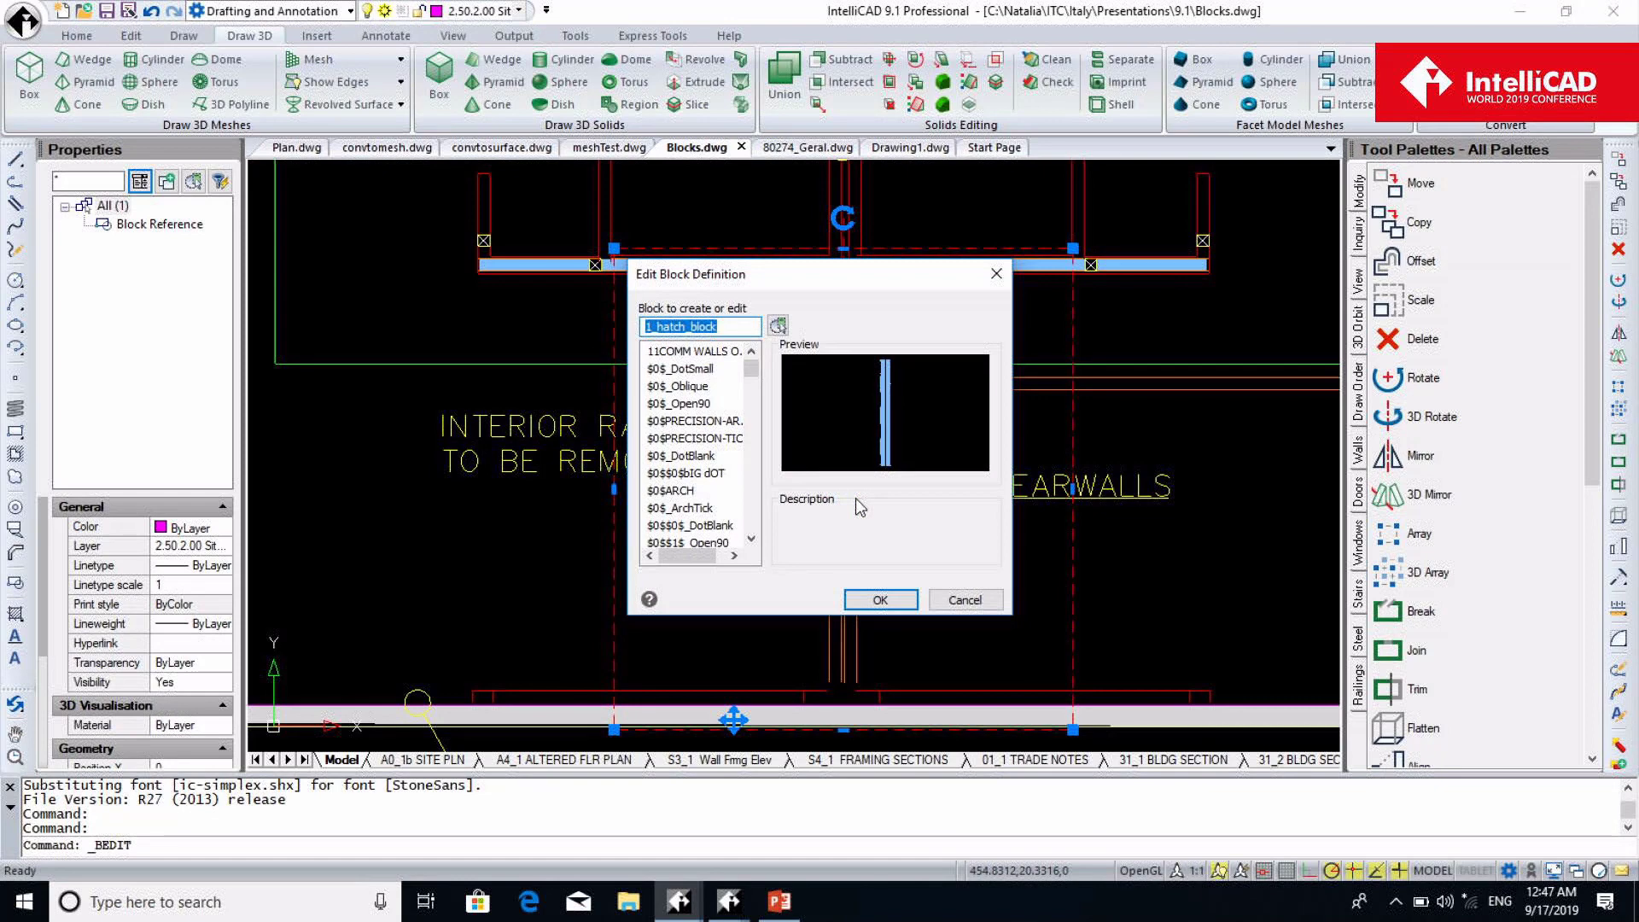
scroll(751, 417, down, 5)
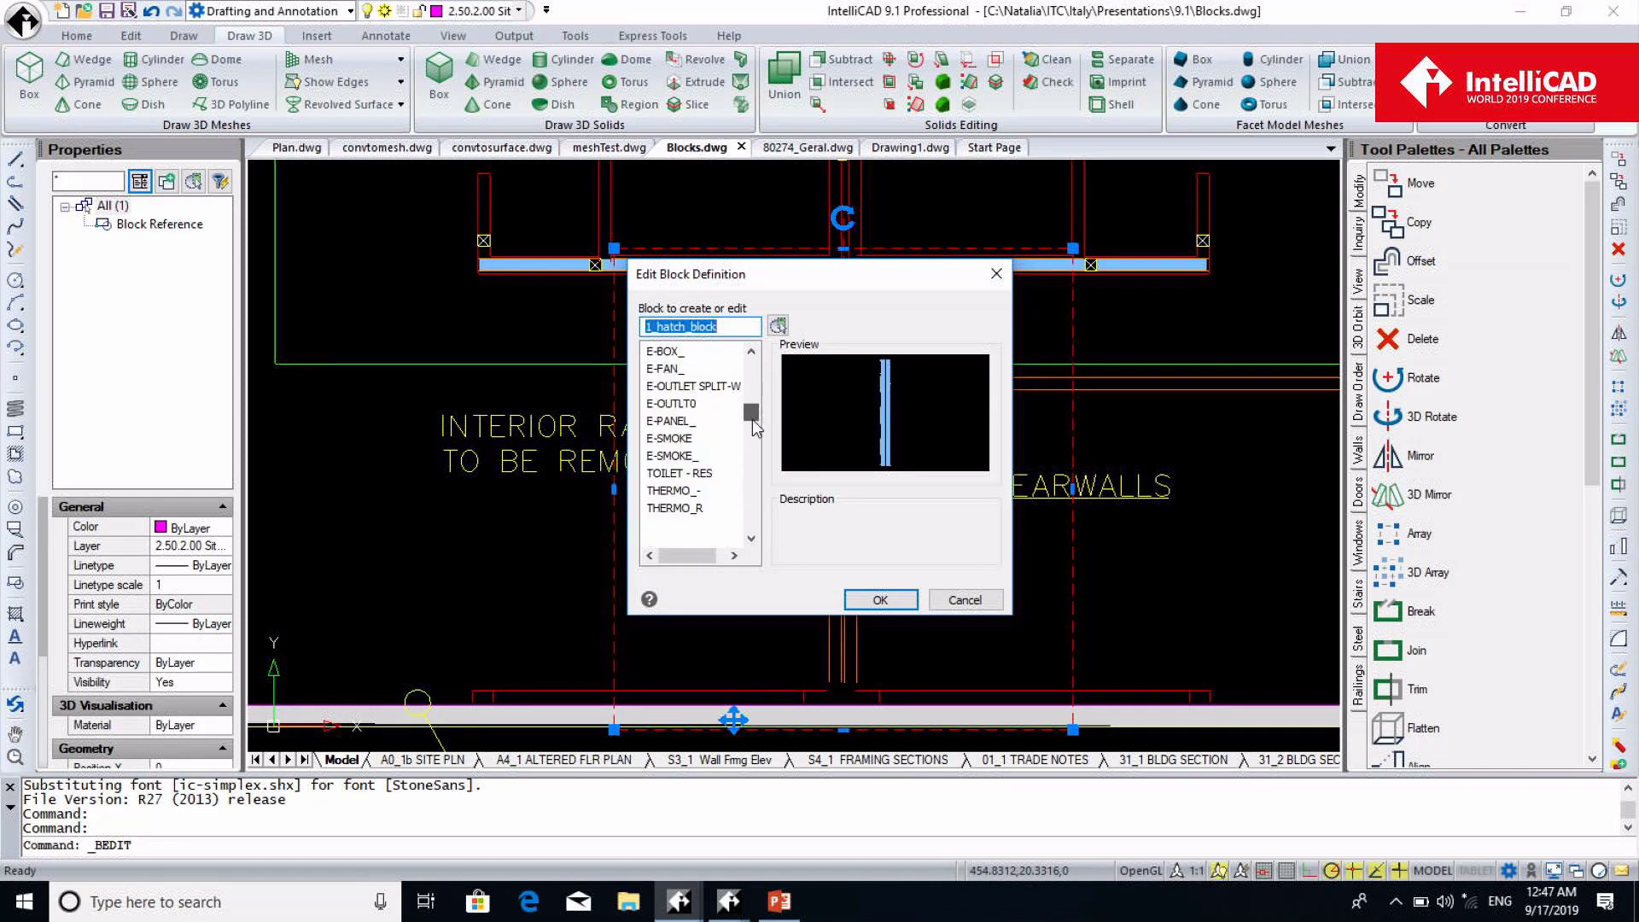
click(885, 598)
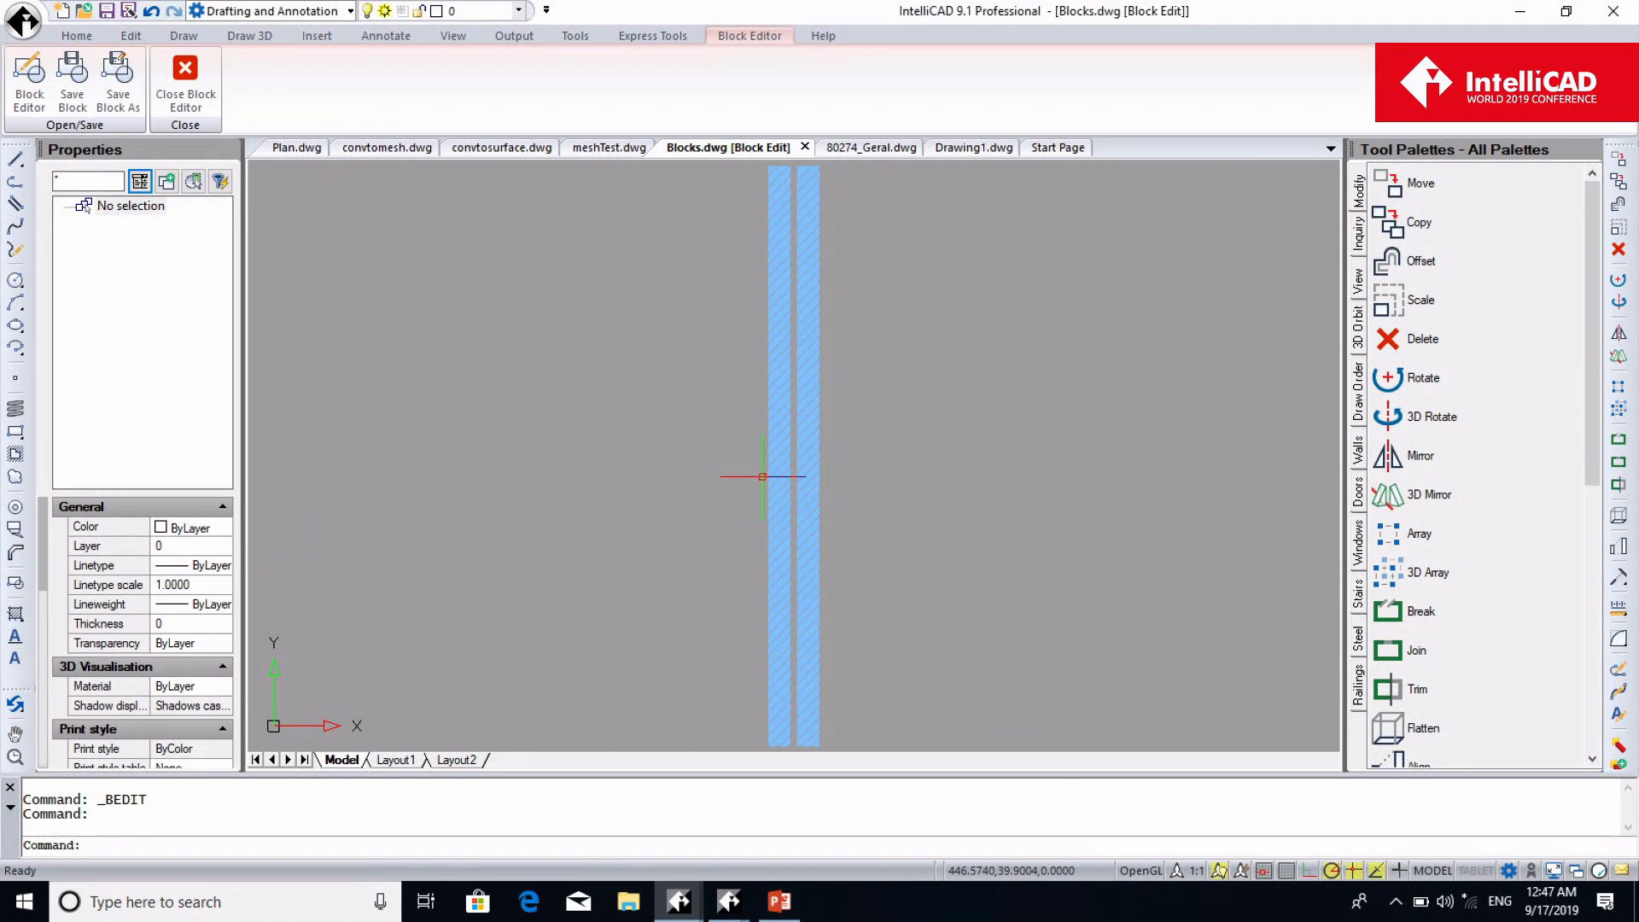
Change the colour of the hatch inside the block to Yellow
click(771, 475)
click(220, 534)
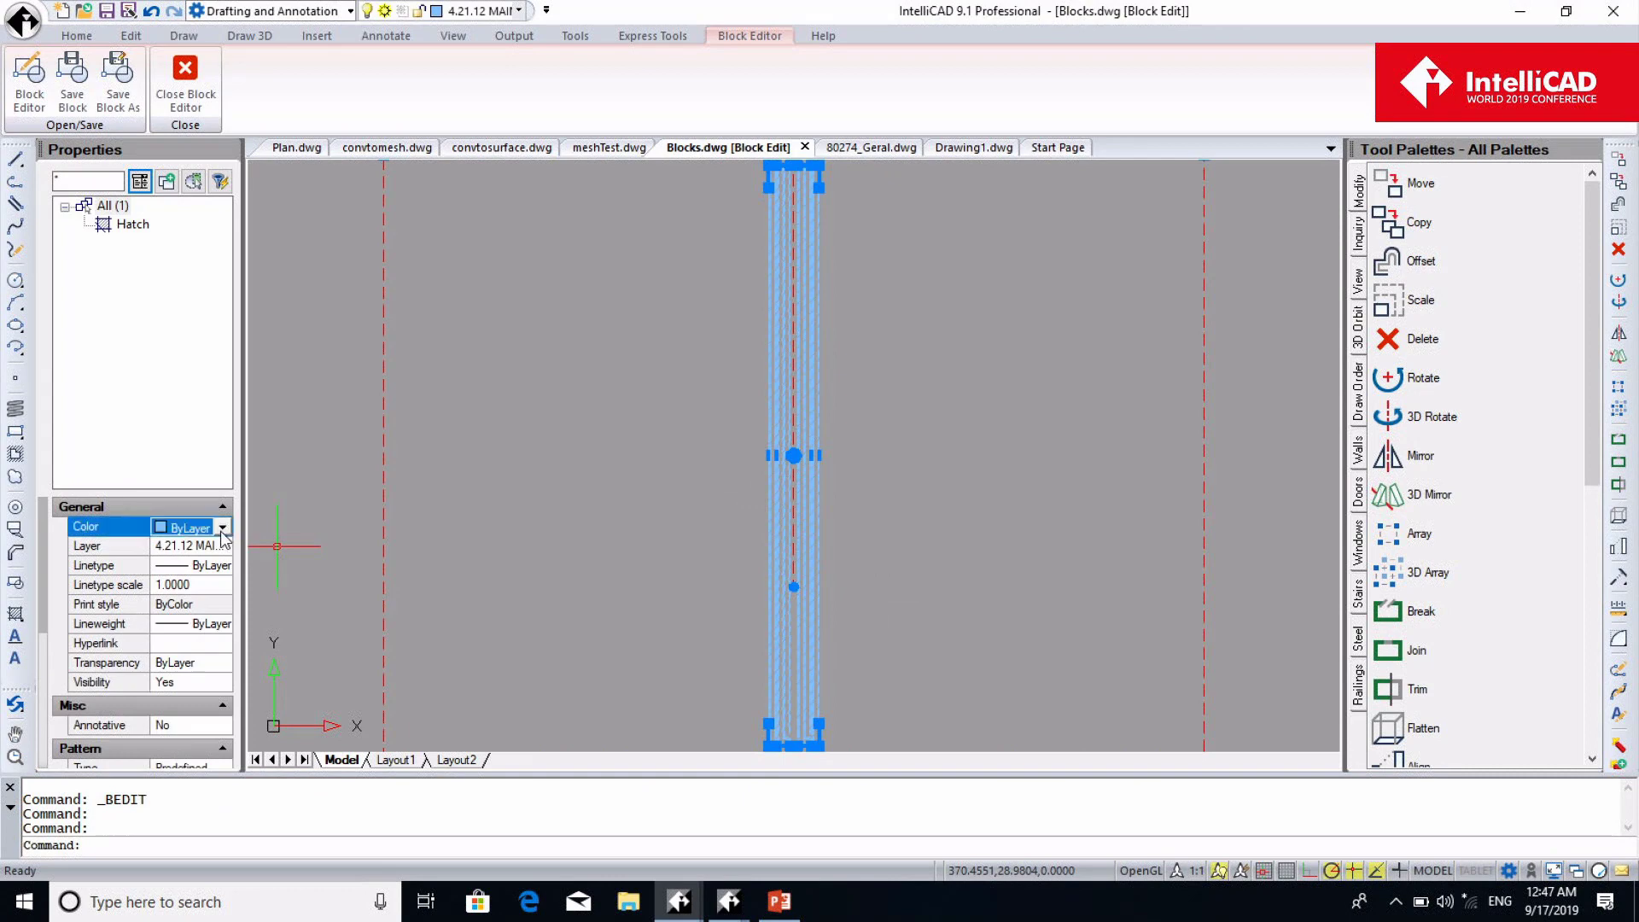
click(222, 528)
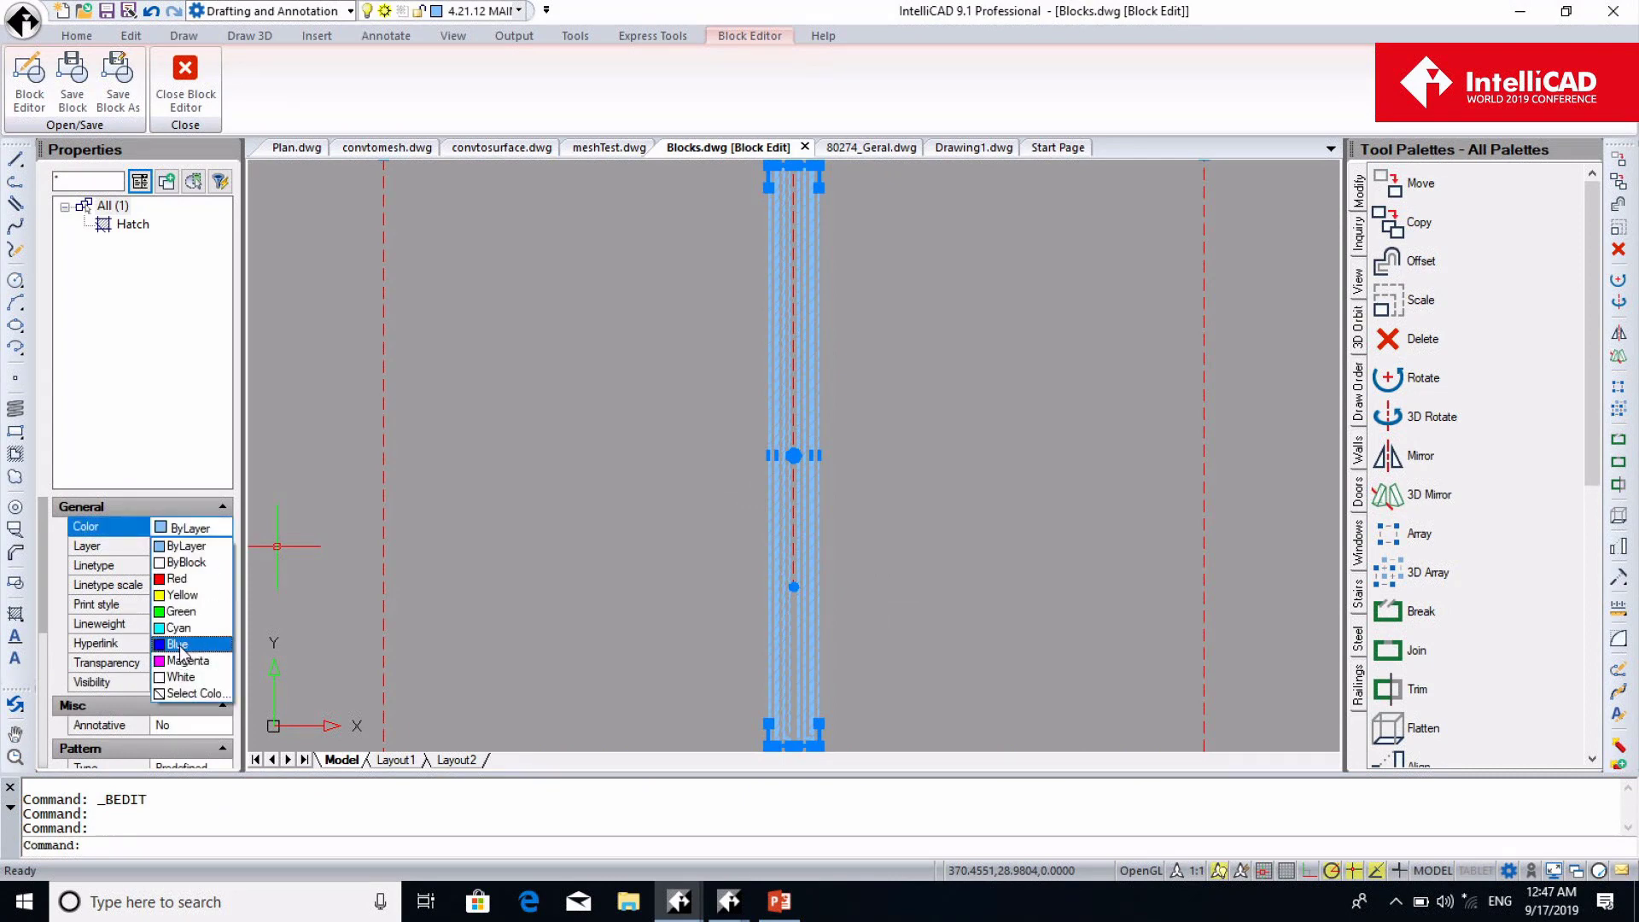
click(181, 595)
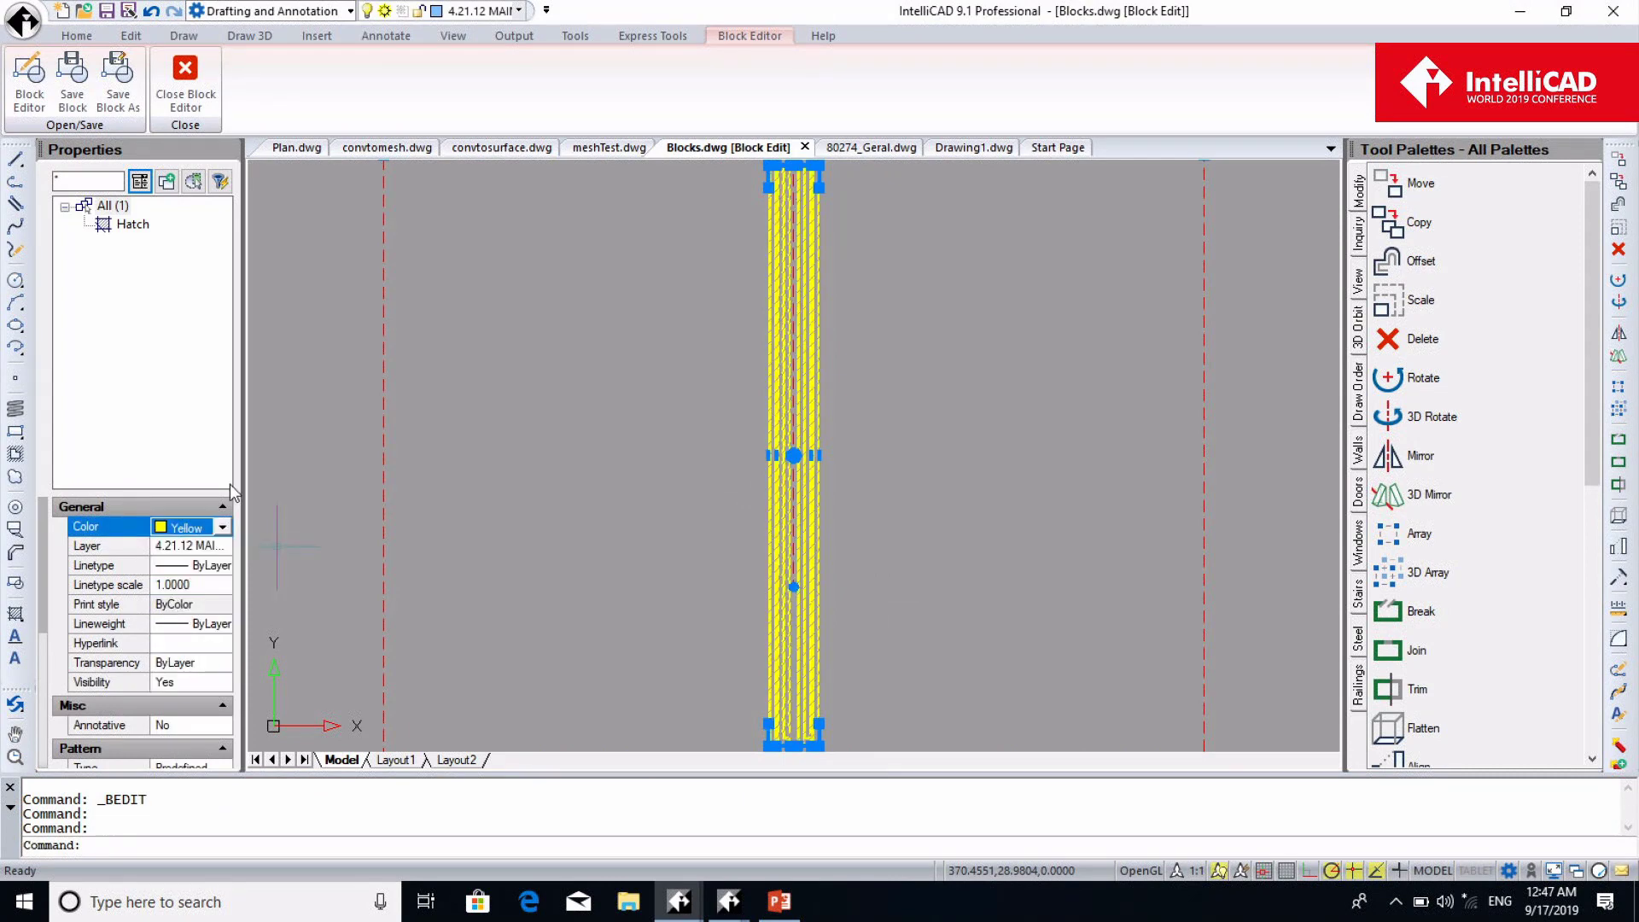
Save the edited shear wall block definition and close the Block Editor
click(41, 104)
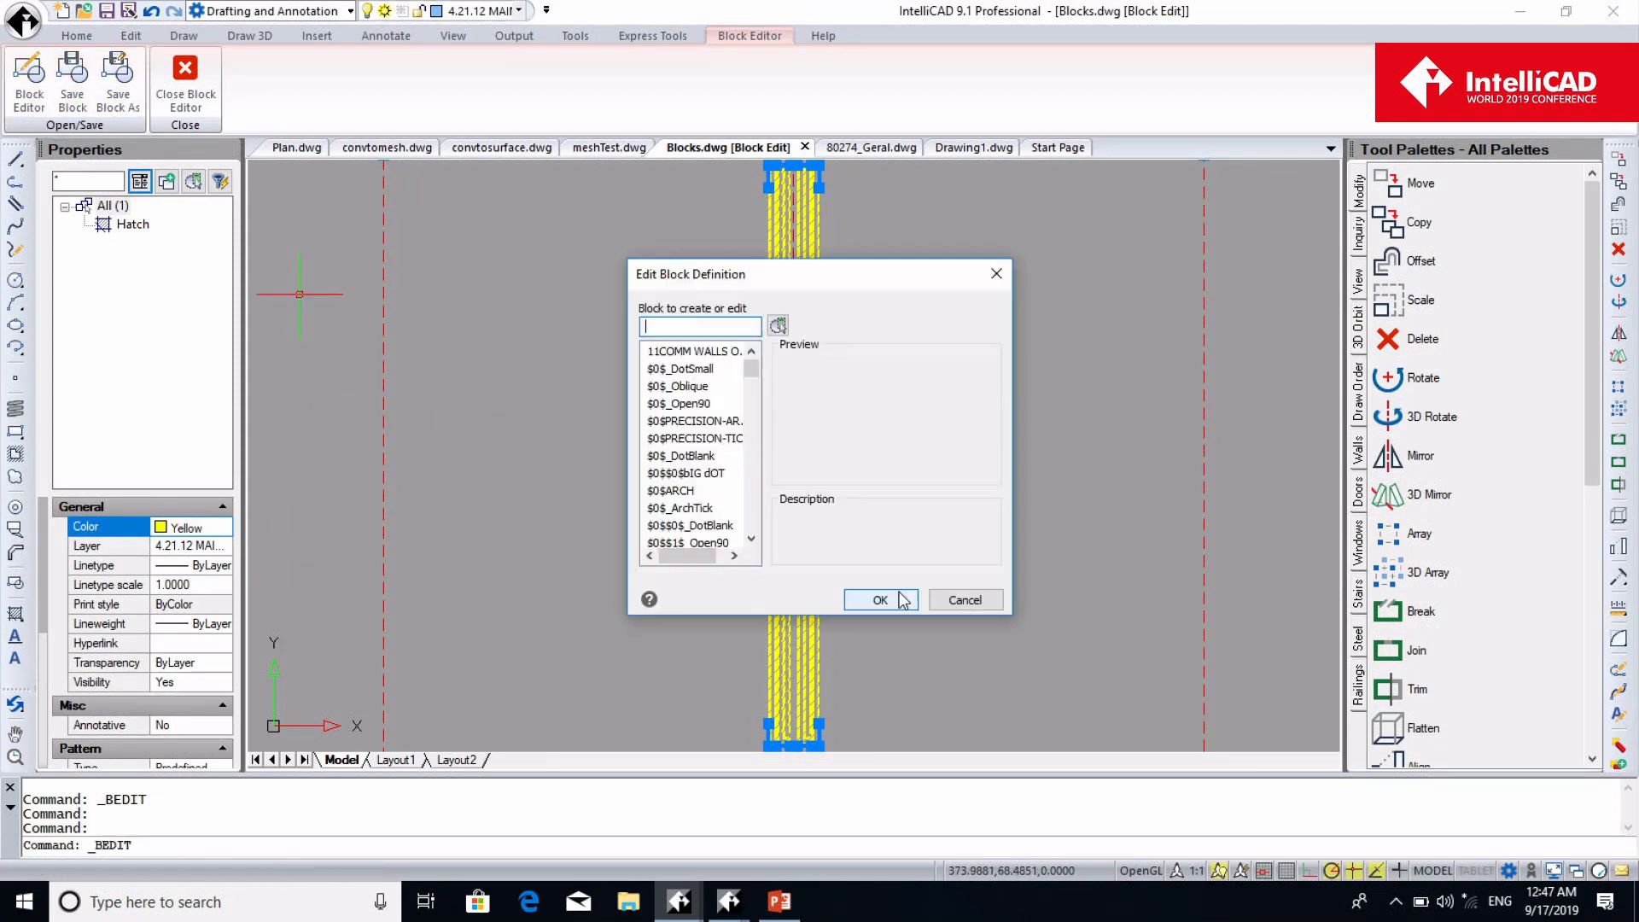
click(903, 600)
click(75, 98)
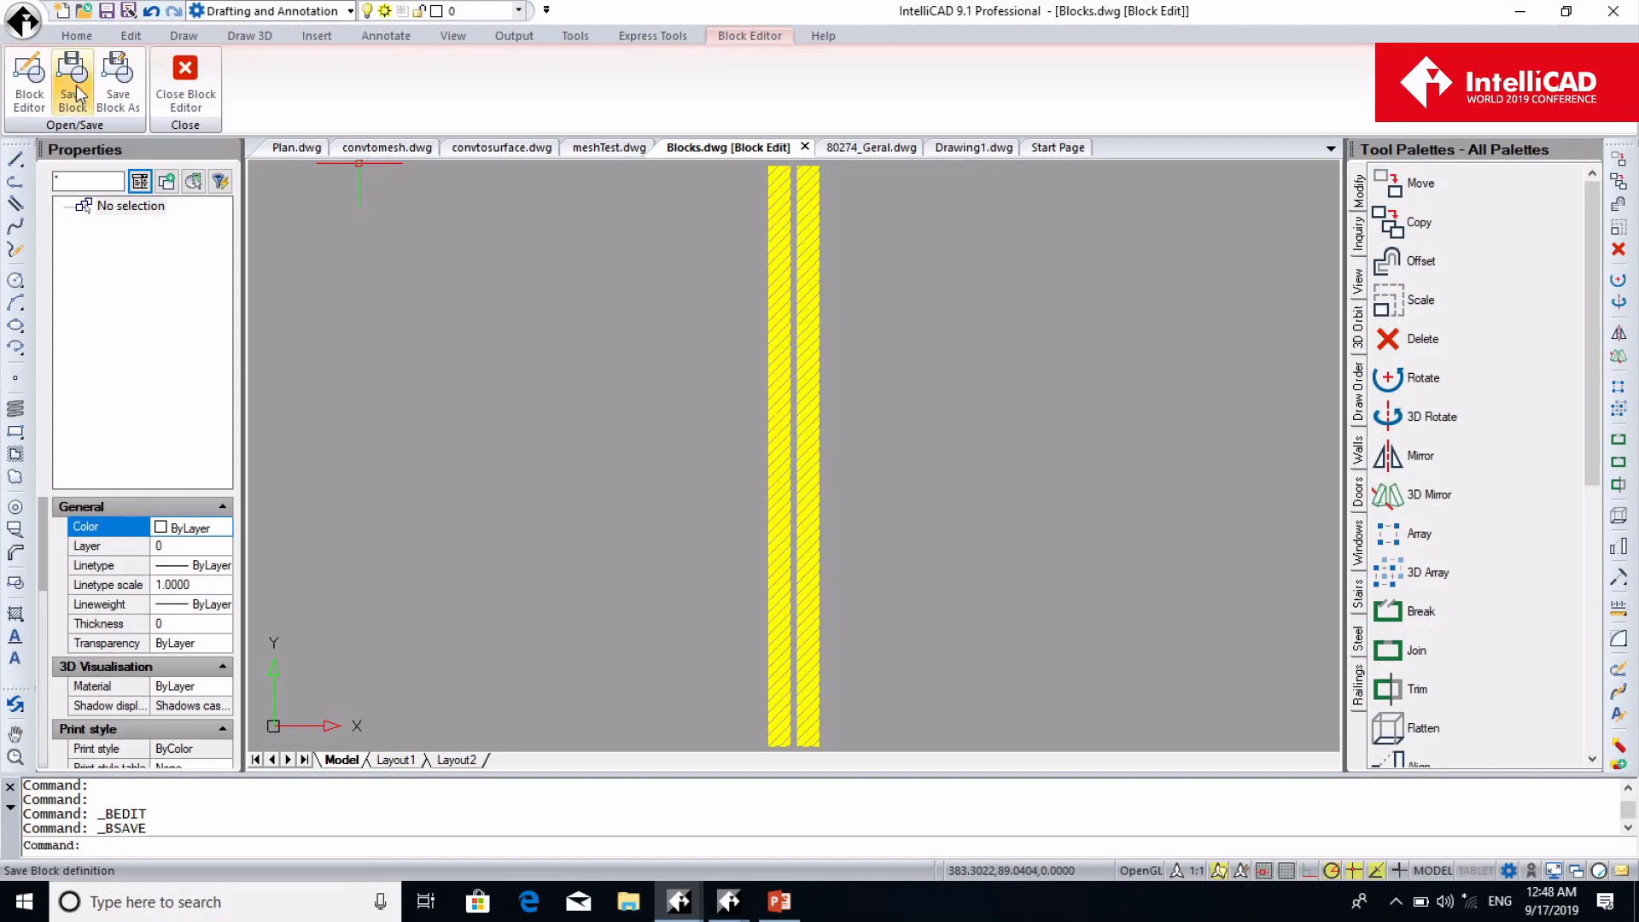
click(185, 81)
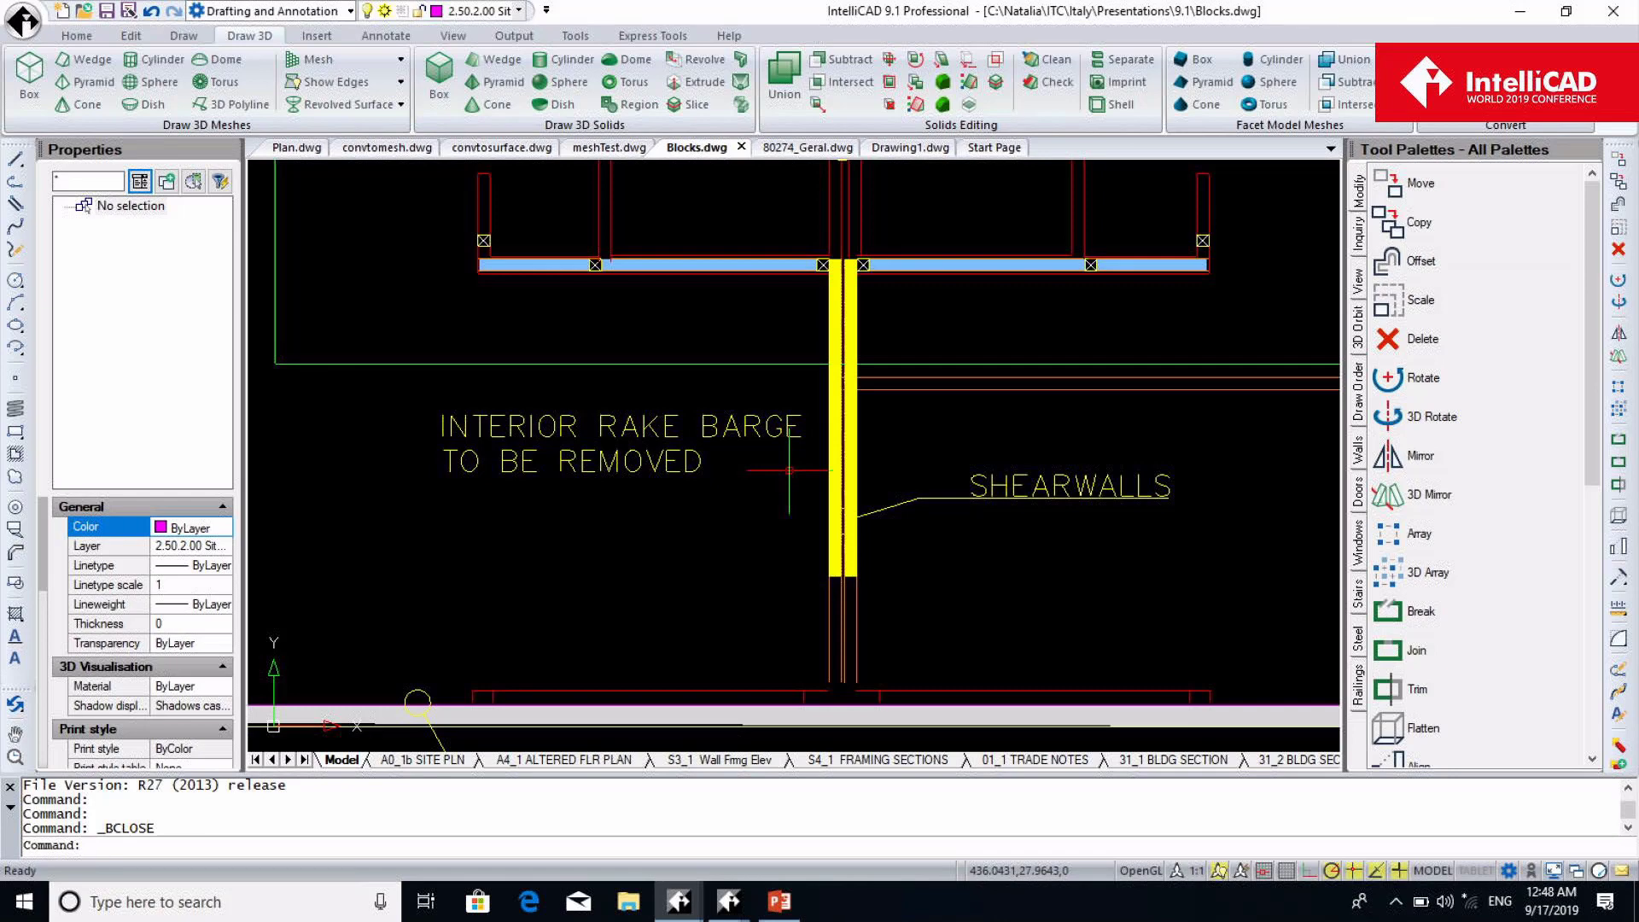
click(76, 35)
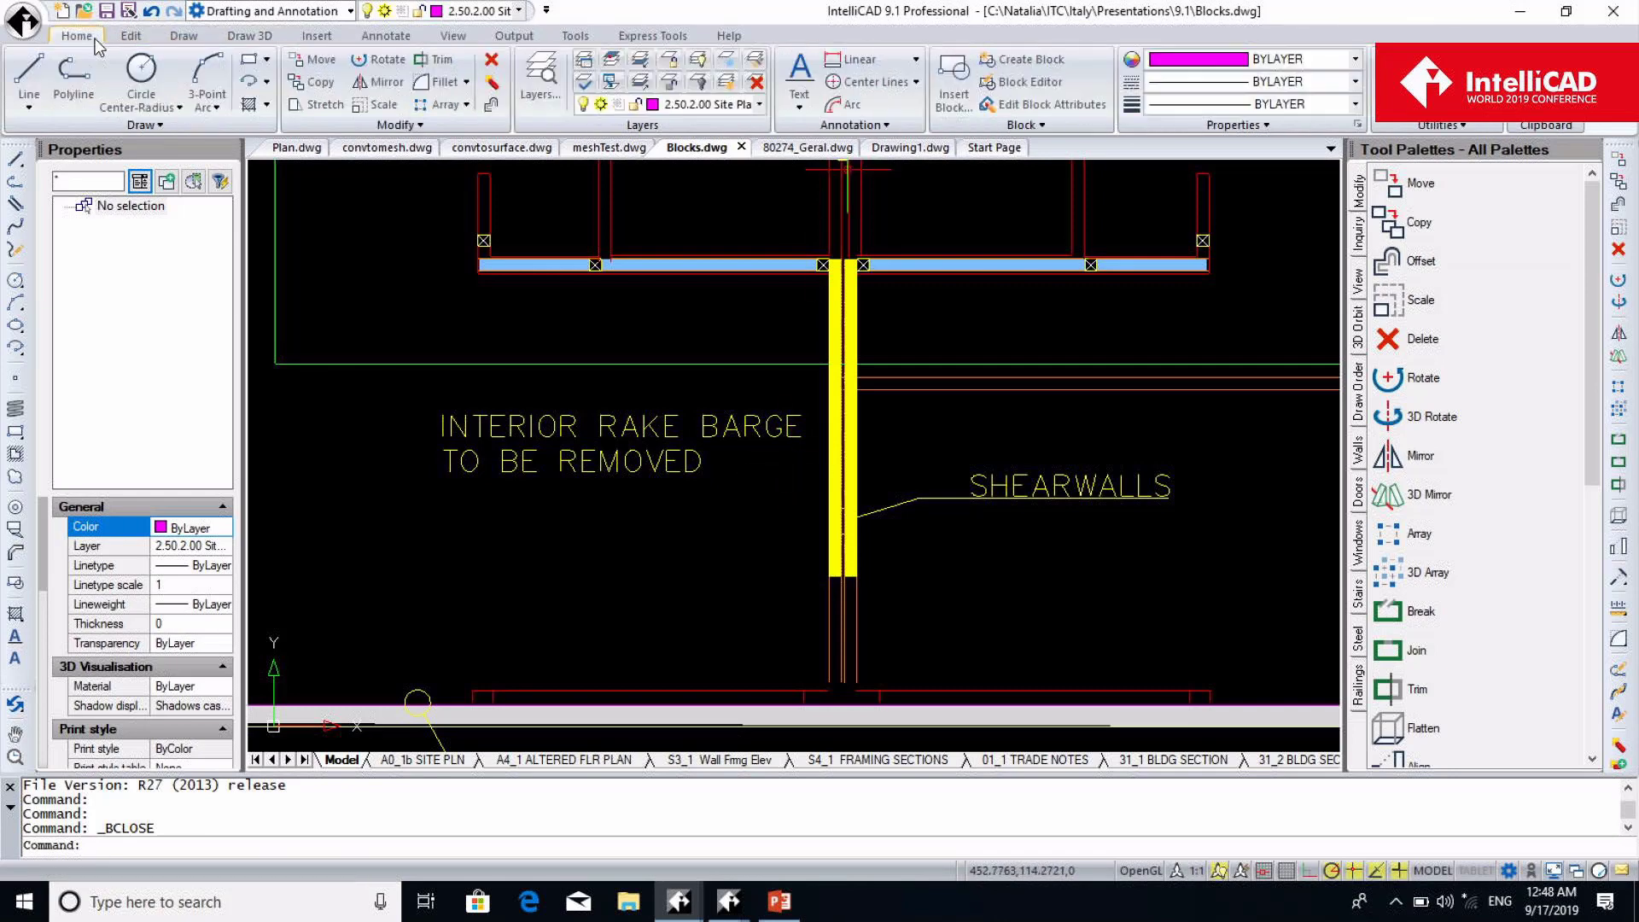
click(1029, 81)
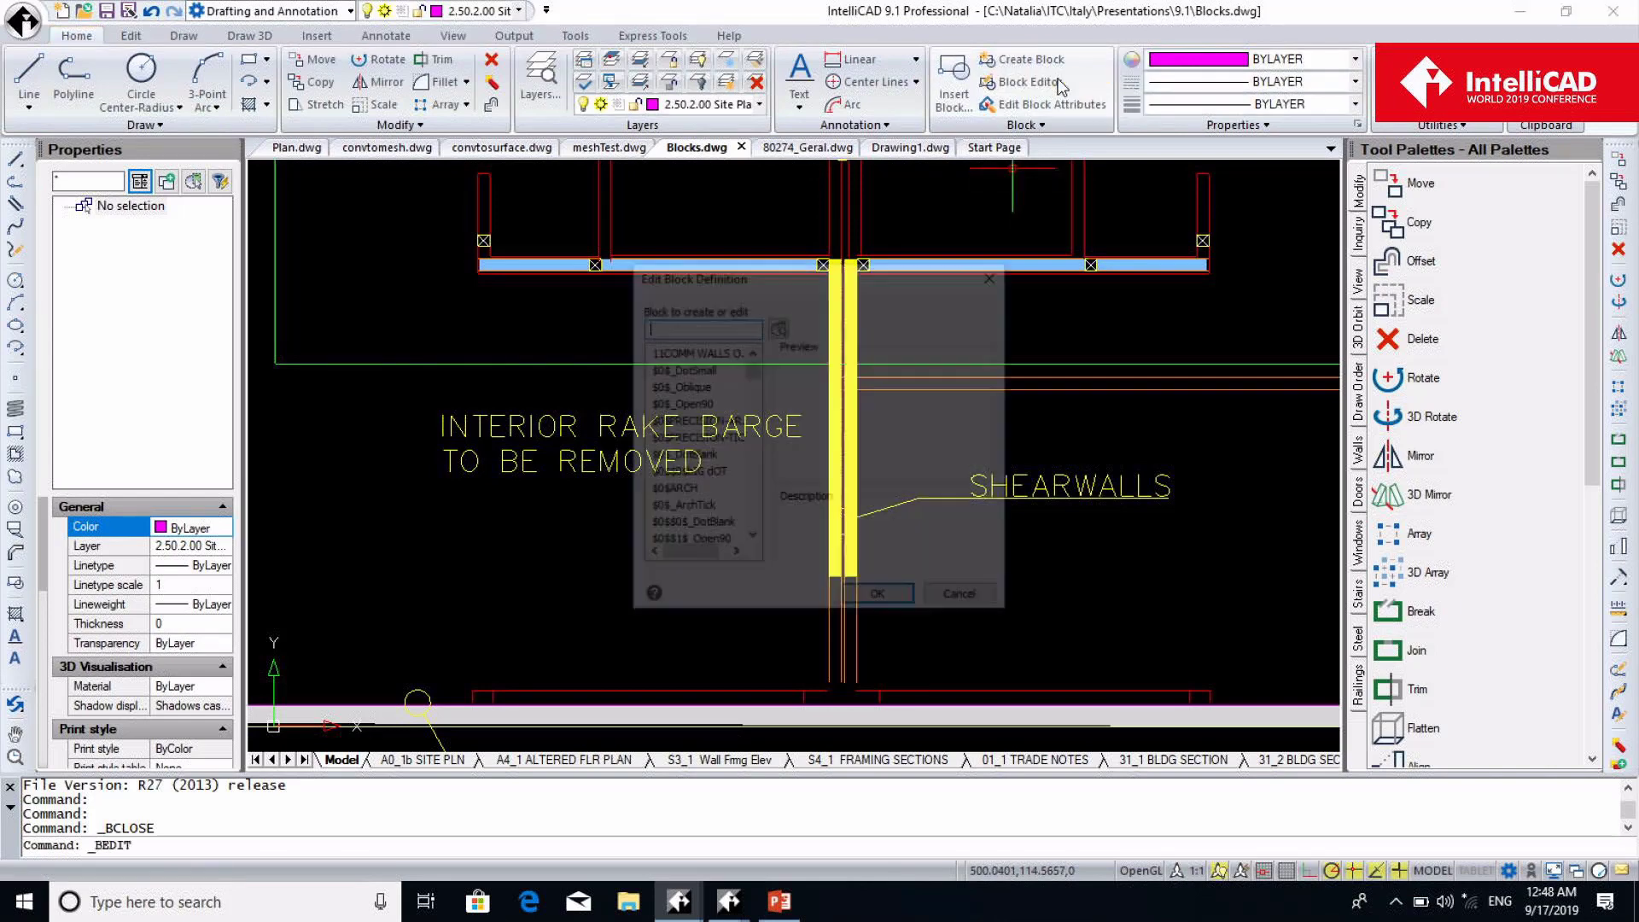
click(996, 273)
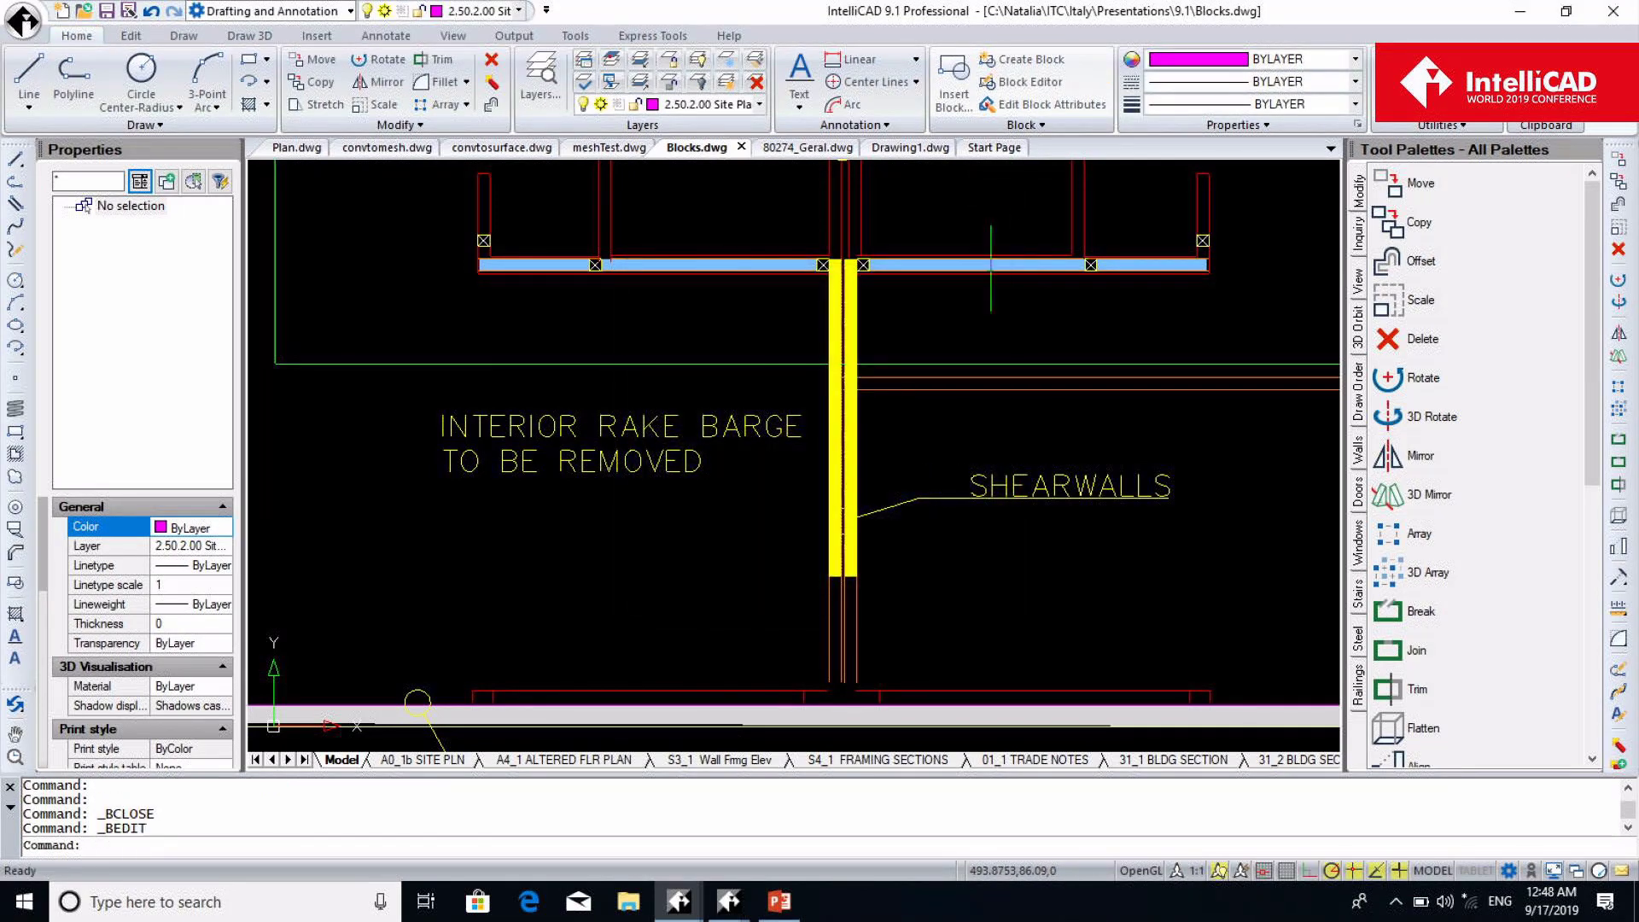
Switch to 80274_Geral.dwg and list the scale of the lower viewport in Layout3
click(794, 150)
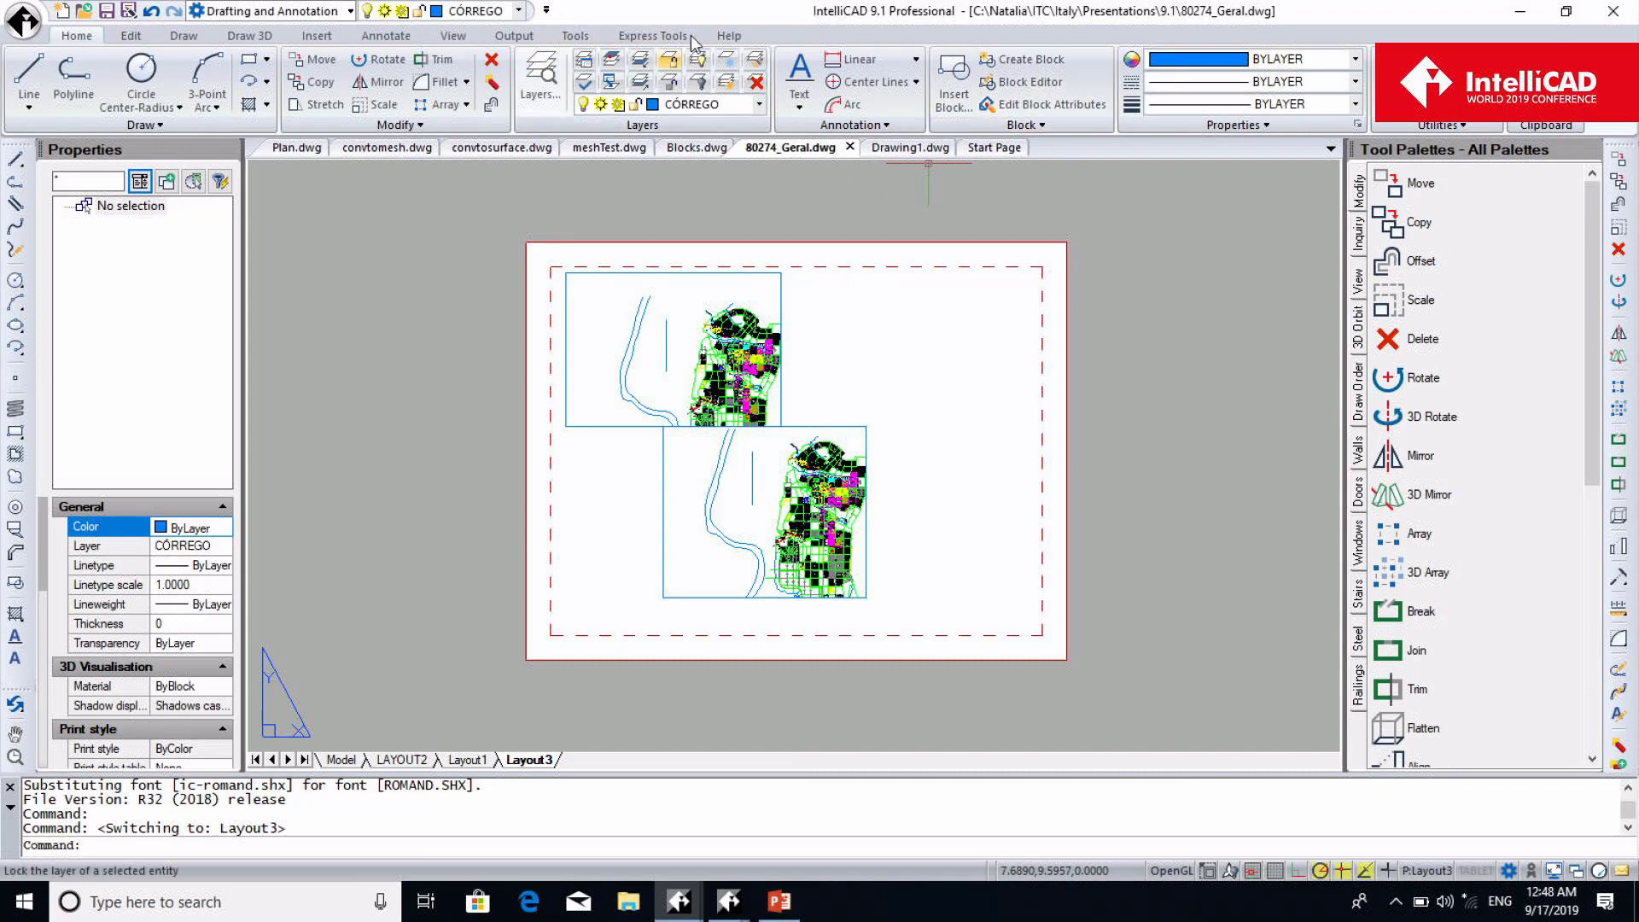
click(653, 35)
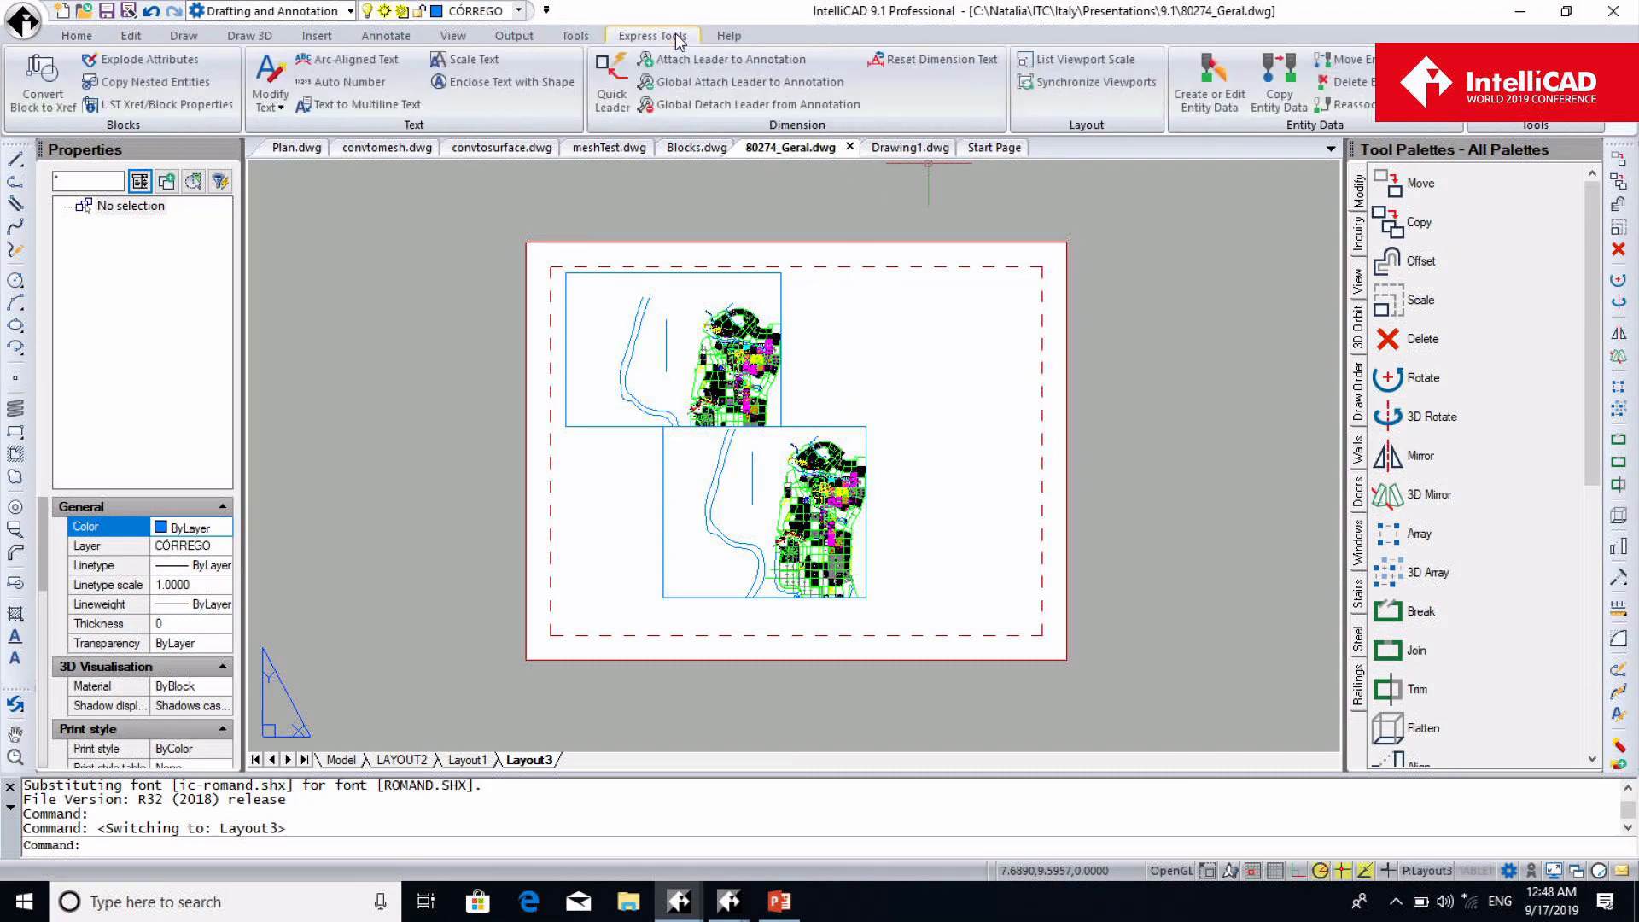
click(1110, 67)
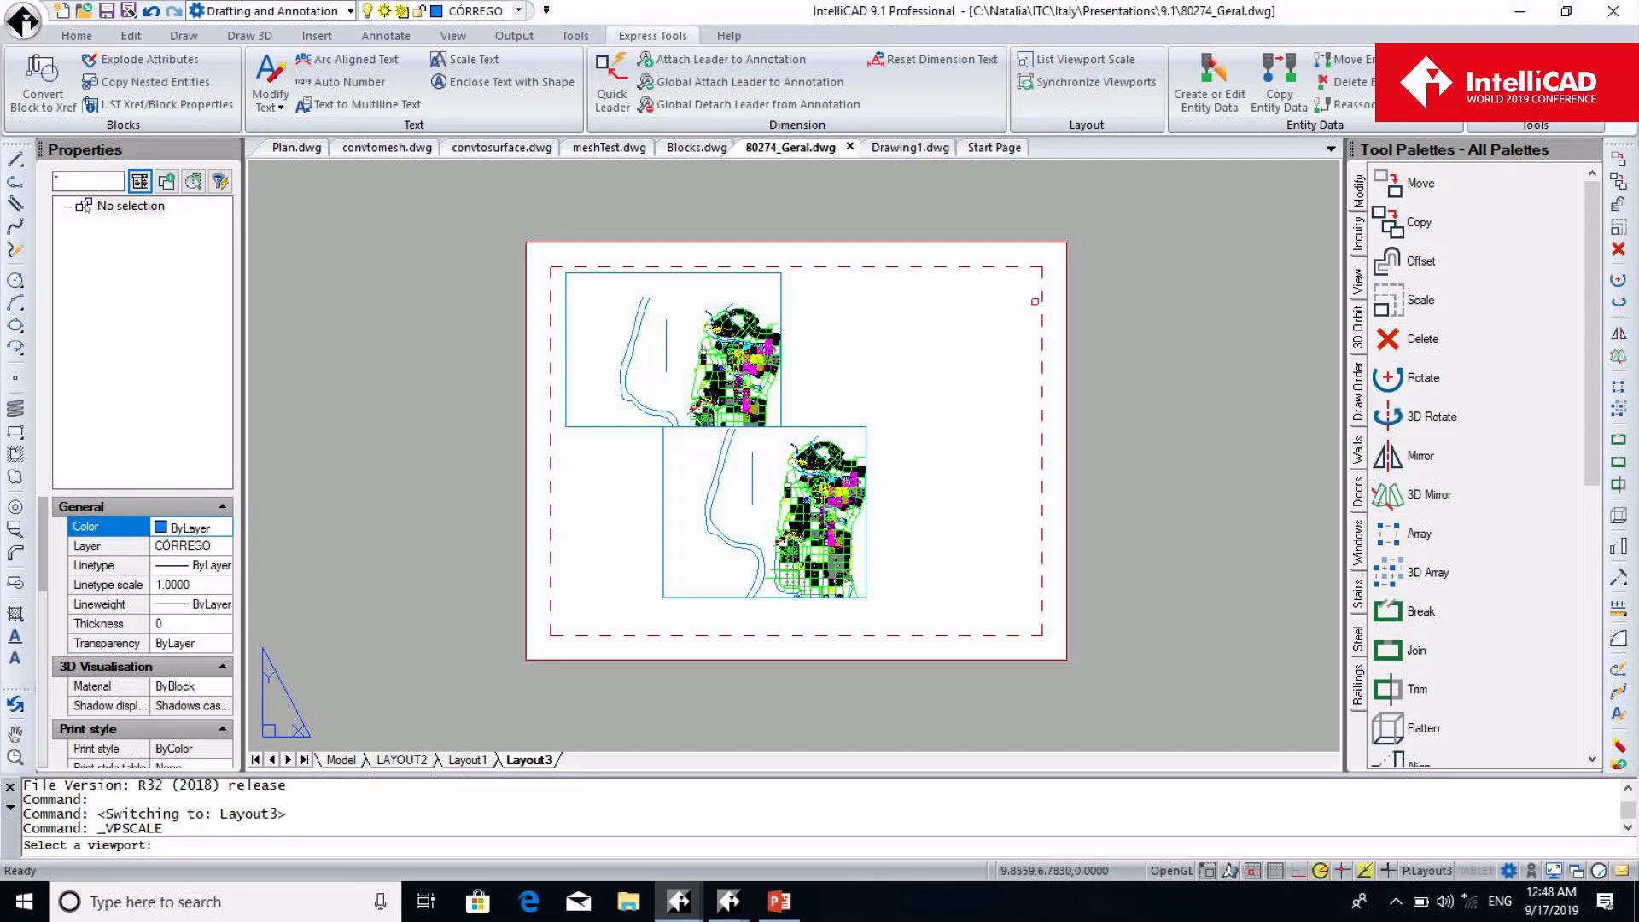
click(838, 426)
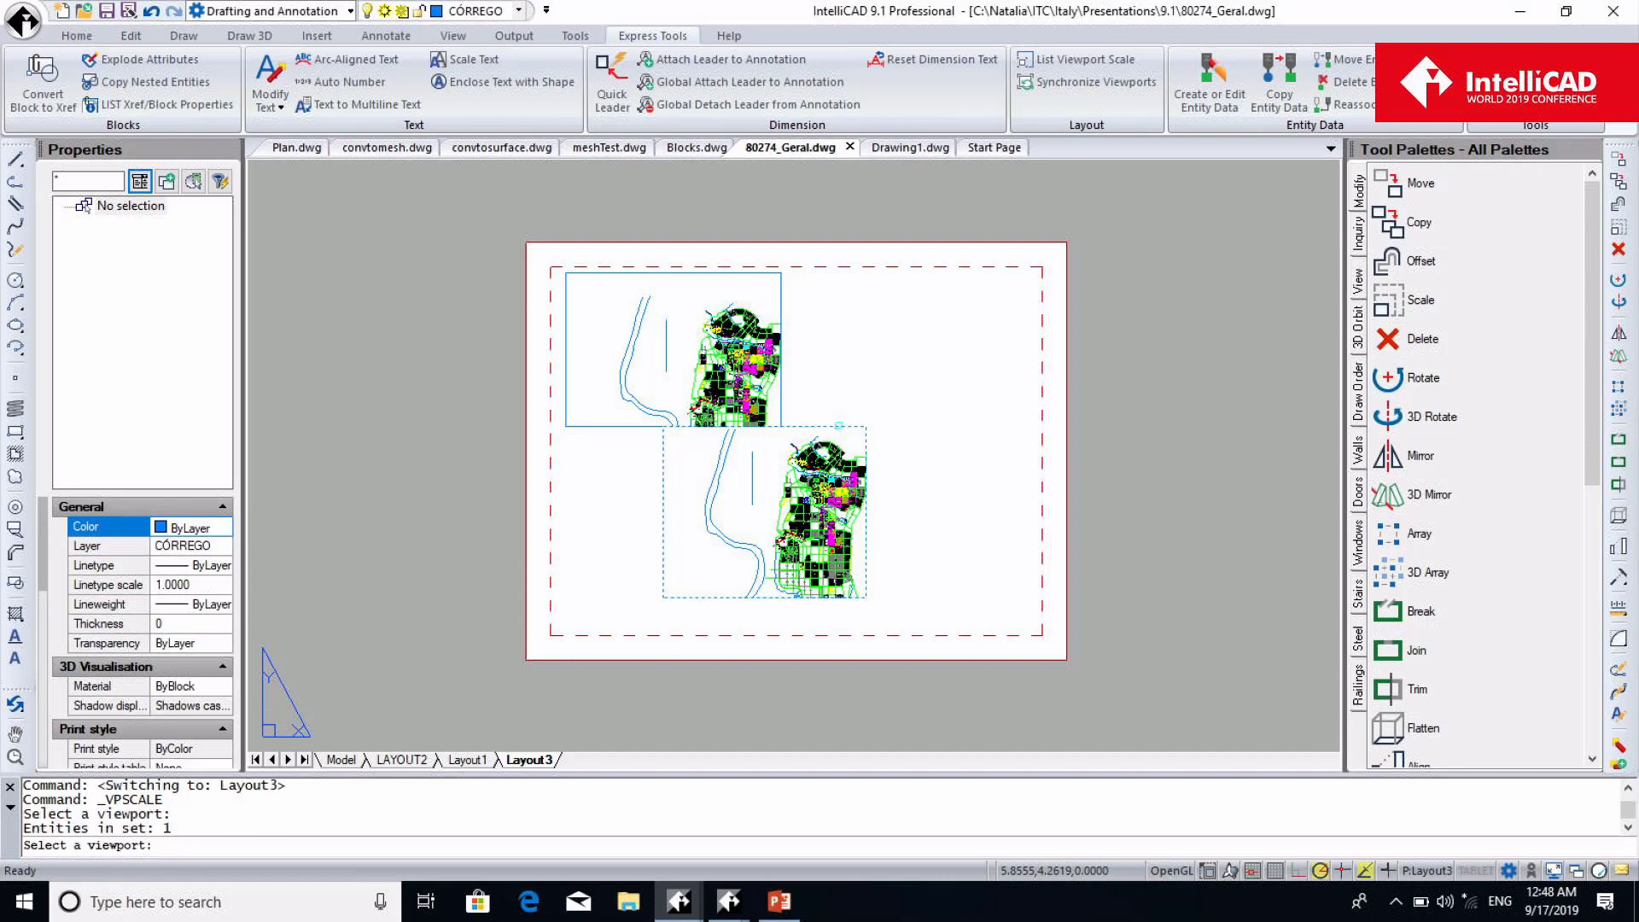
key(Return)
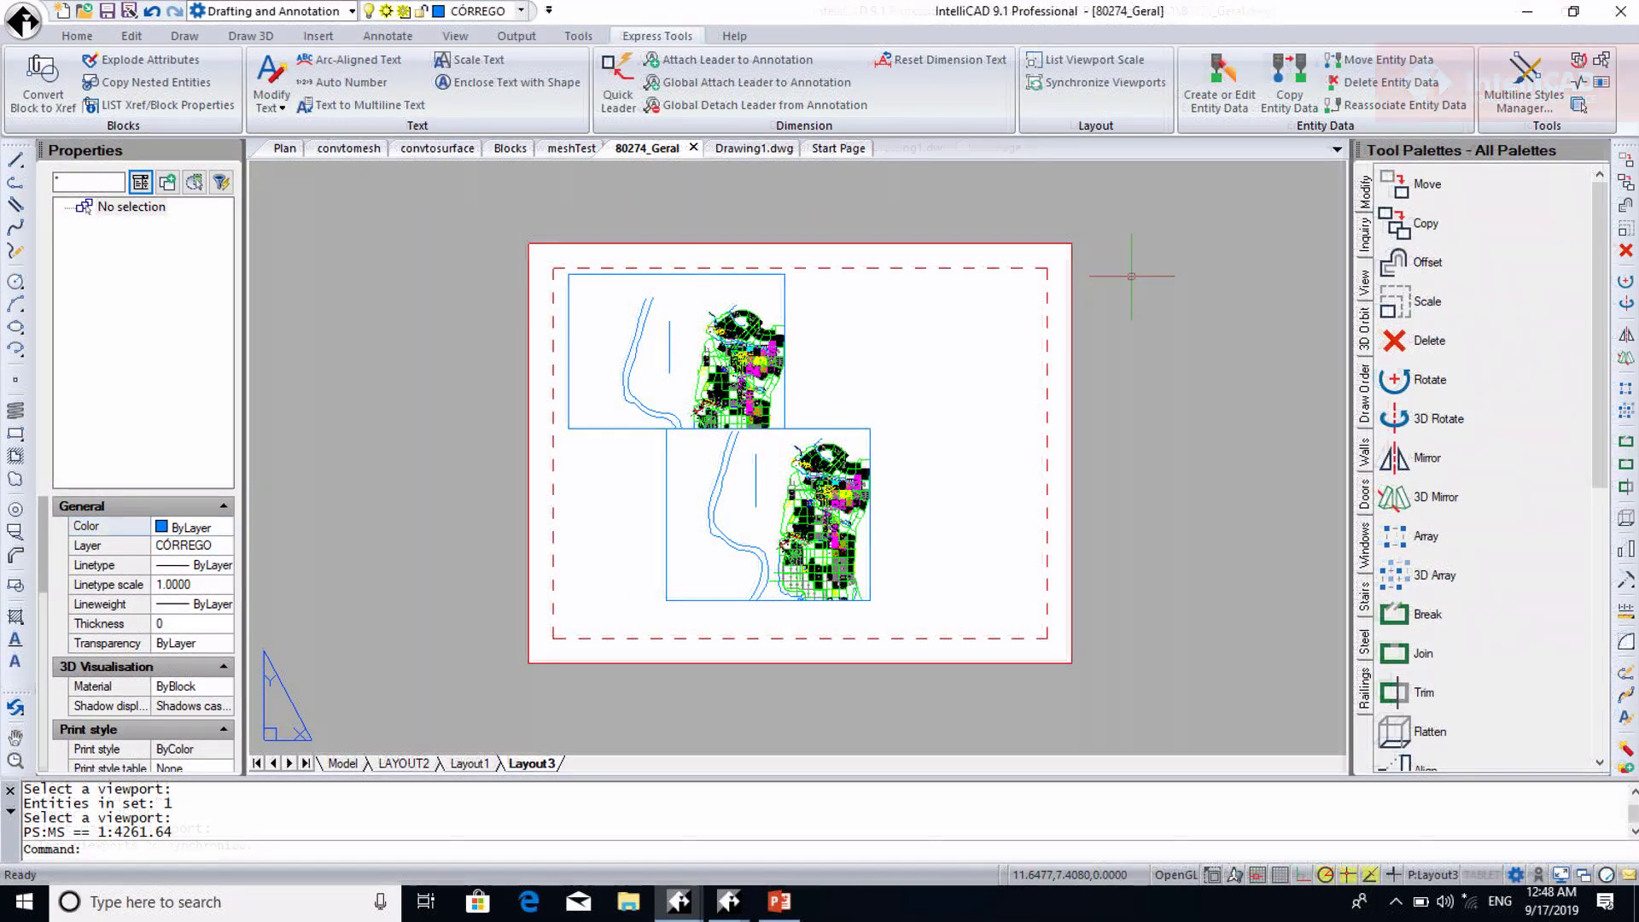
Synchronize the lower viewport in Layout3 with the upper viewport as the master
click(1082, 85)
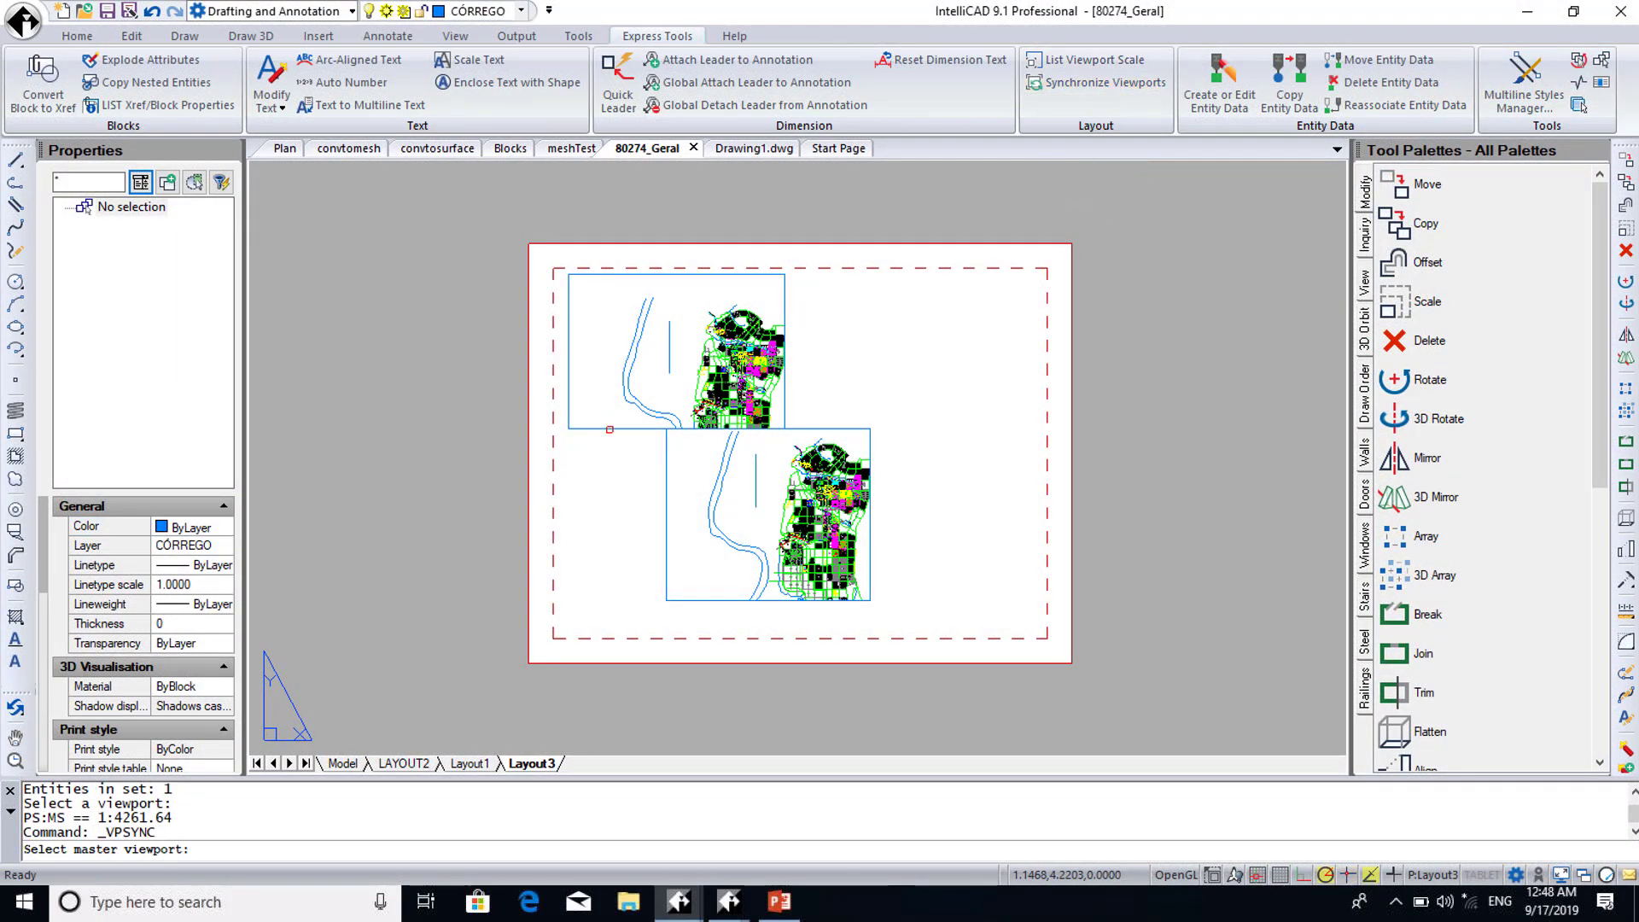
click(609, 430)
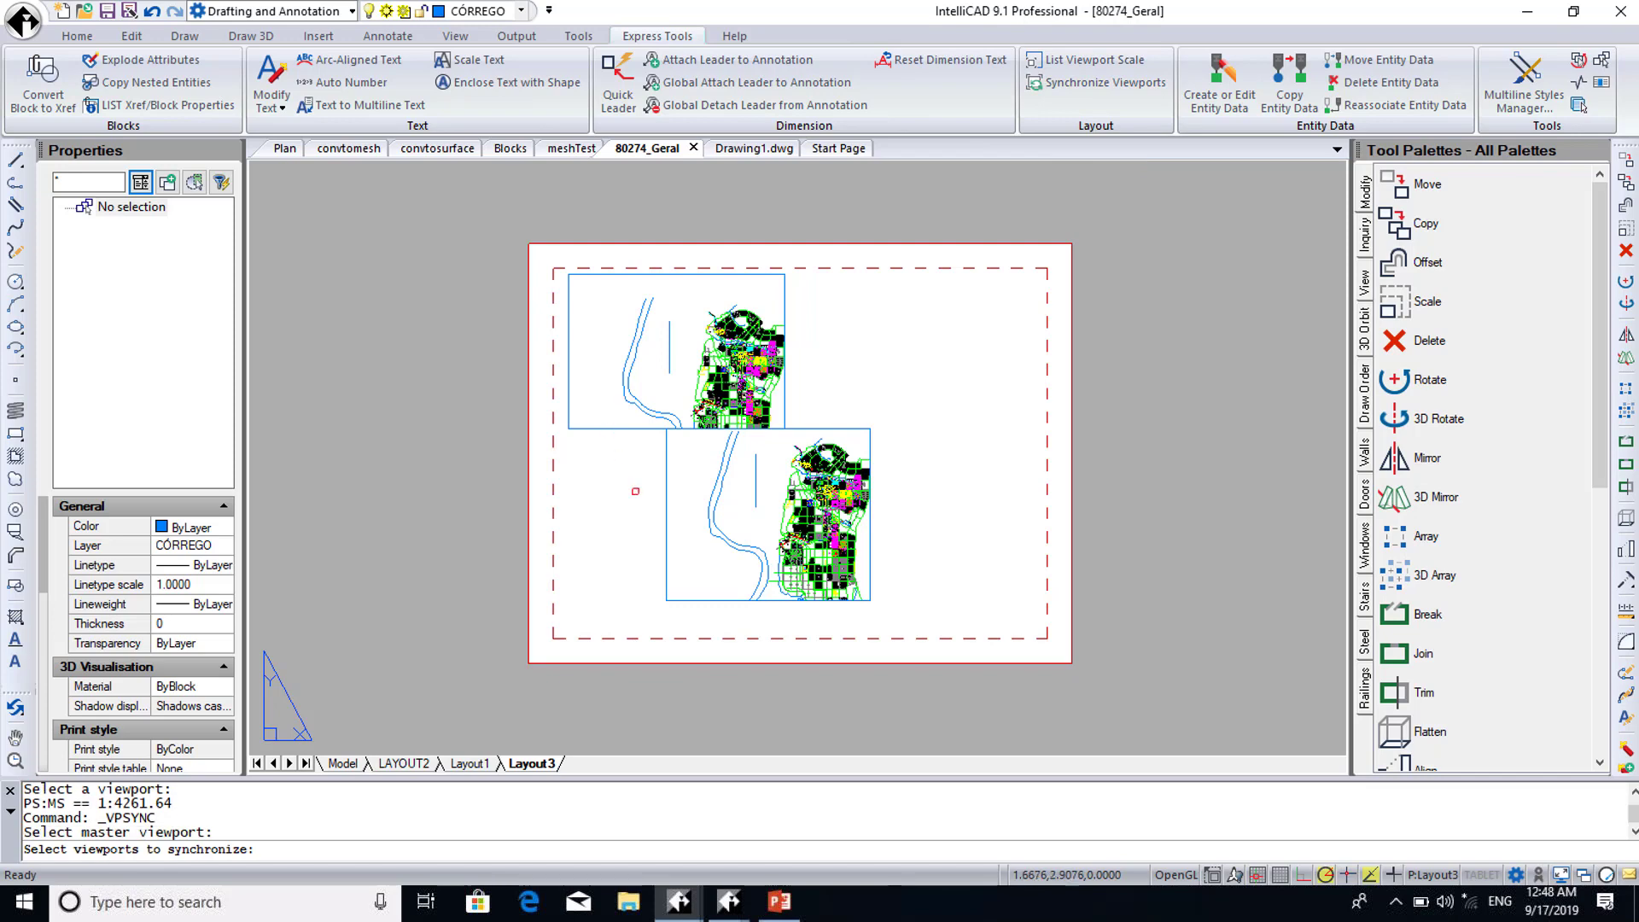
click(665, 497)
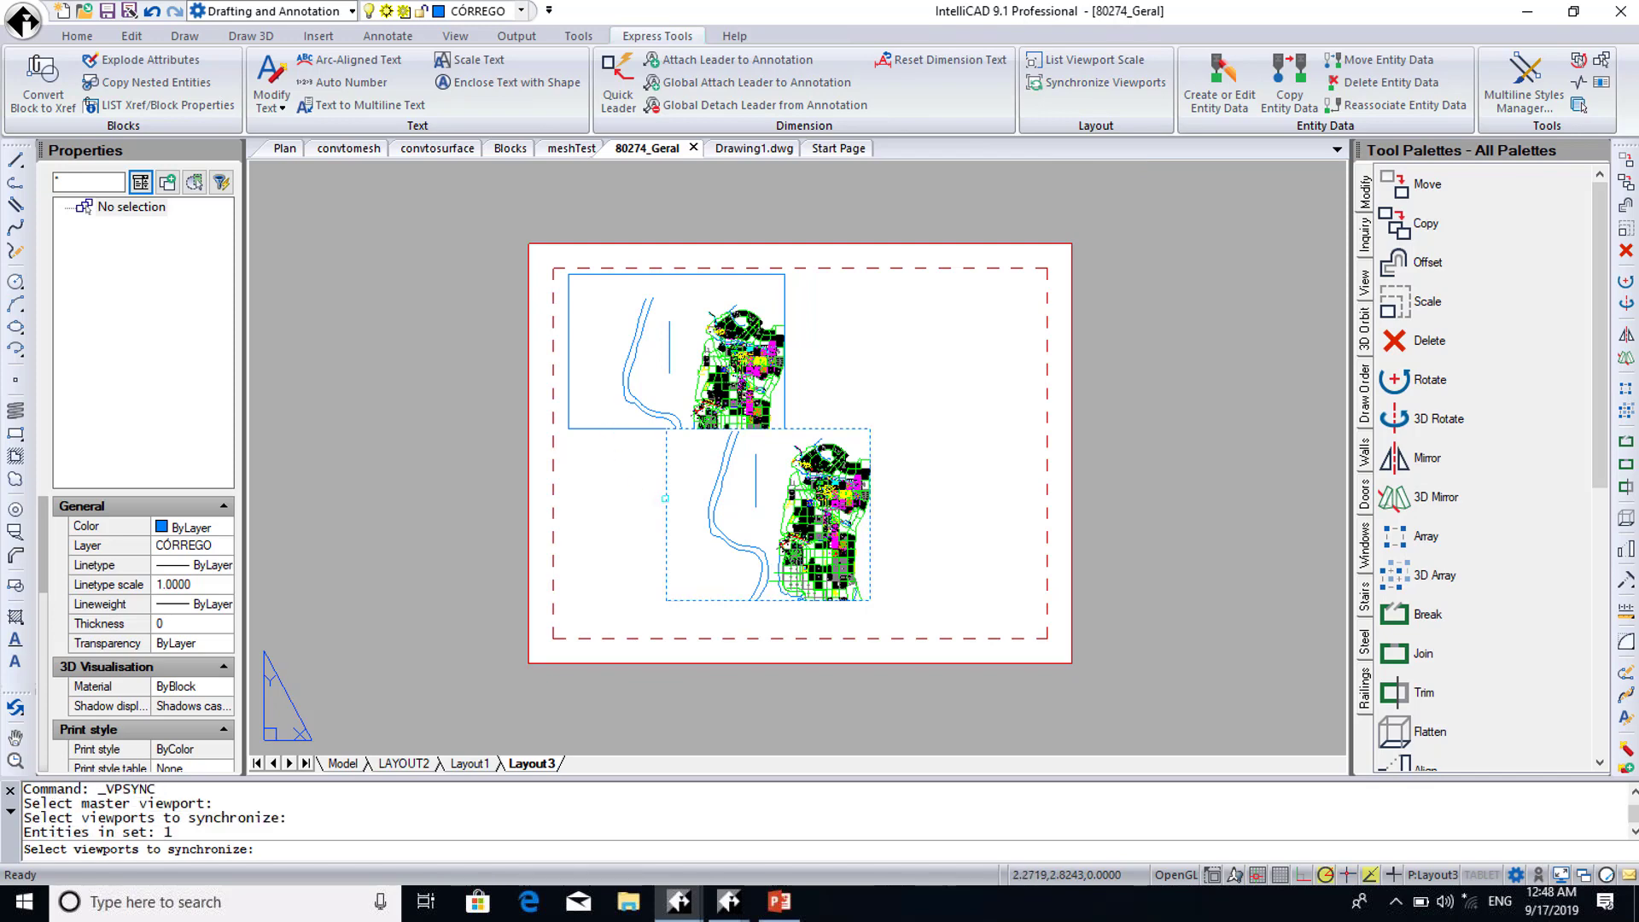
key(Return)
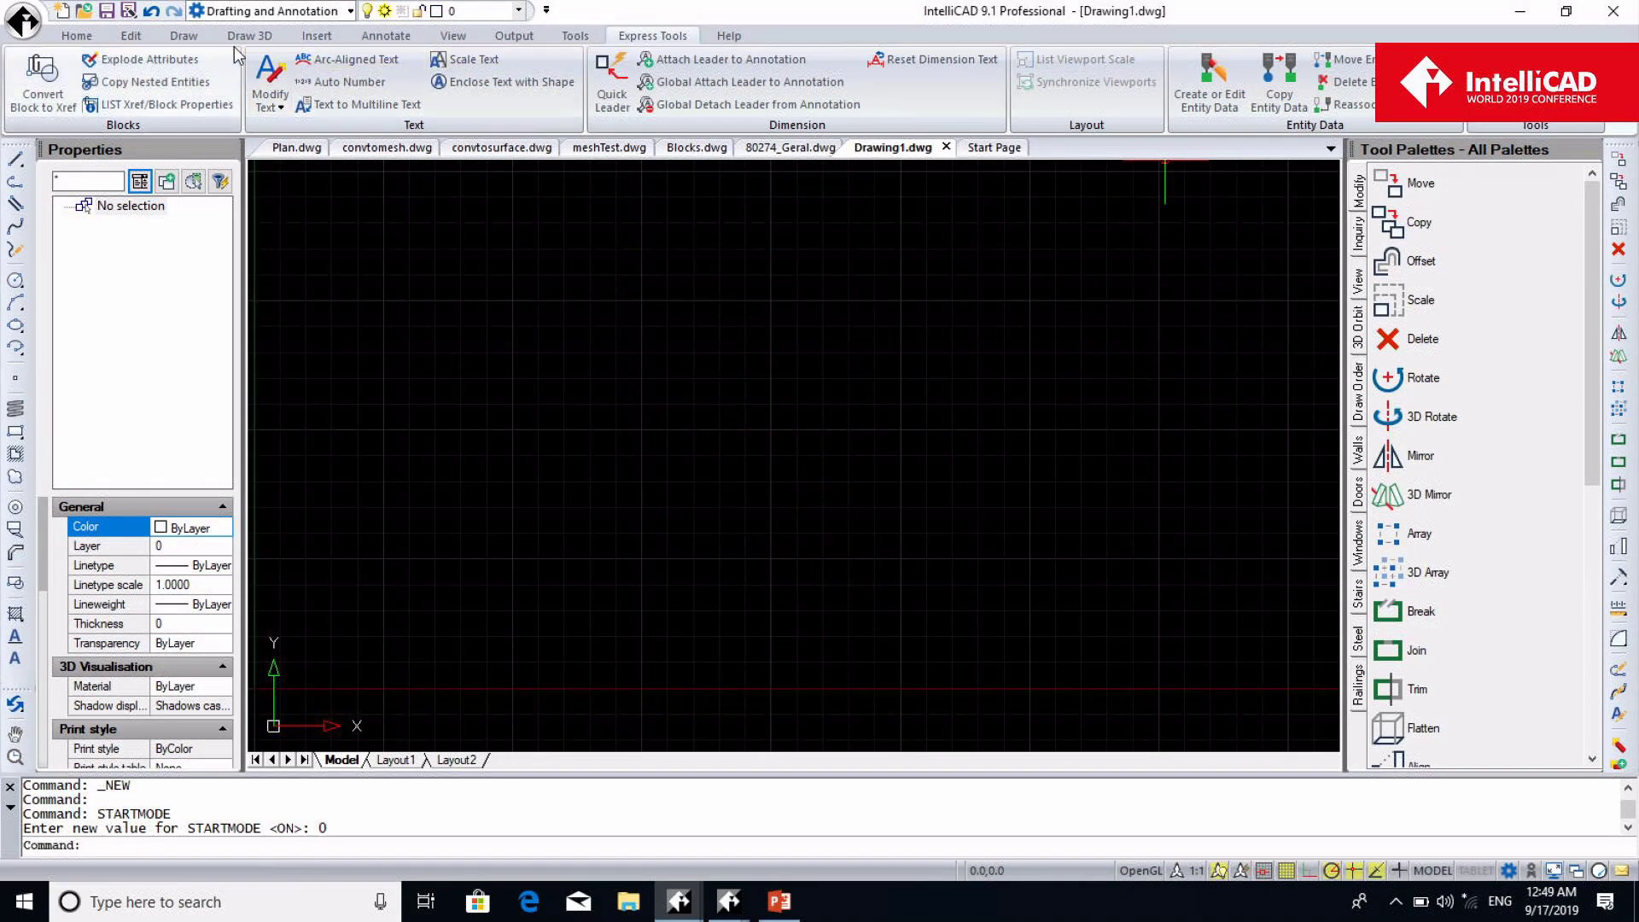
Look at the Misc. Channels size table of the steel shapes in Drawing1.dwg and close it without inserting a shape
click(184, 38)
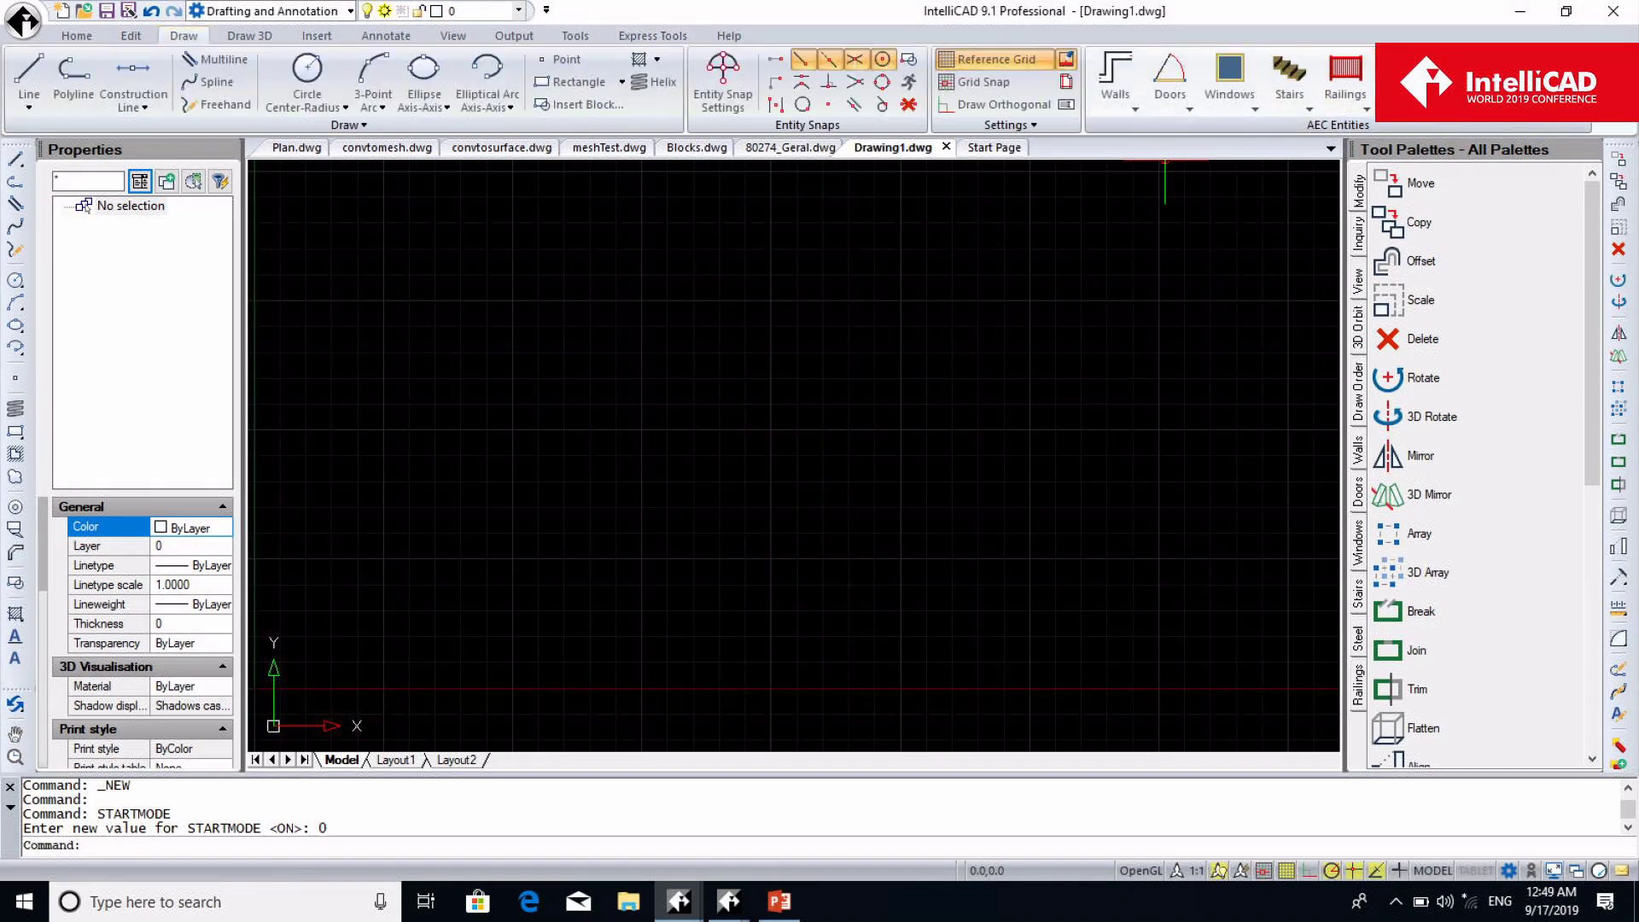
click(1358, 639)
click(1428, 234)
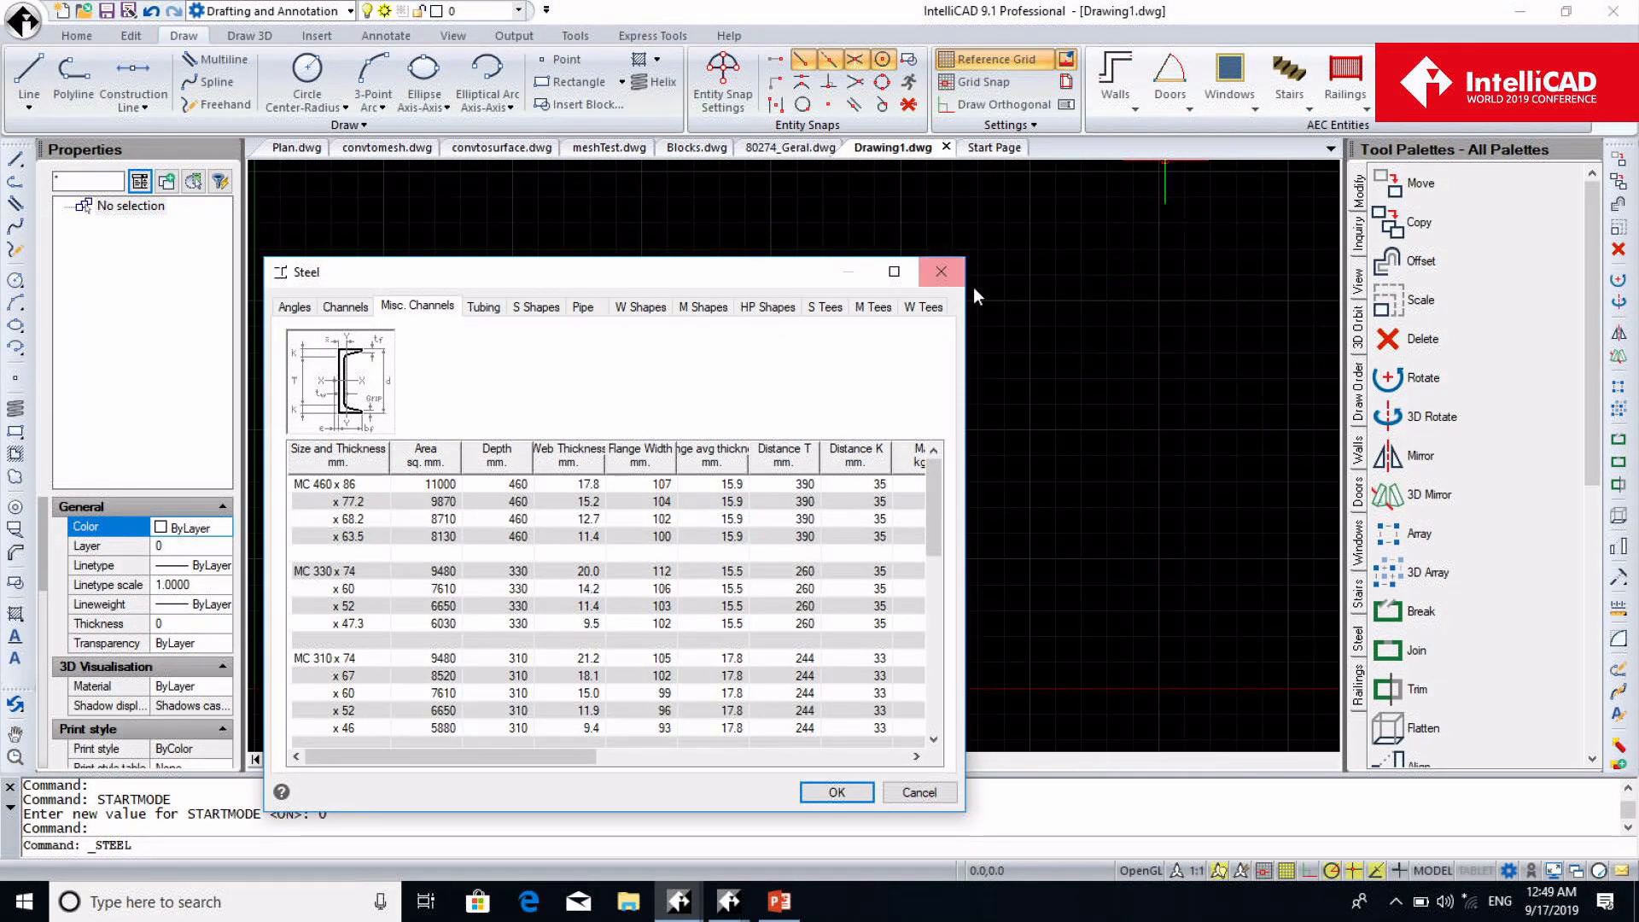
click(941, 272)
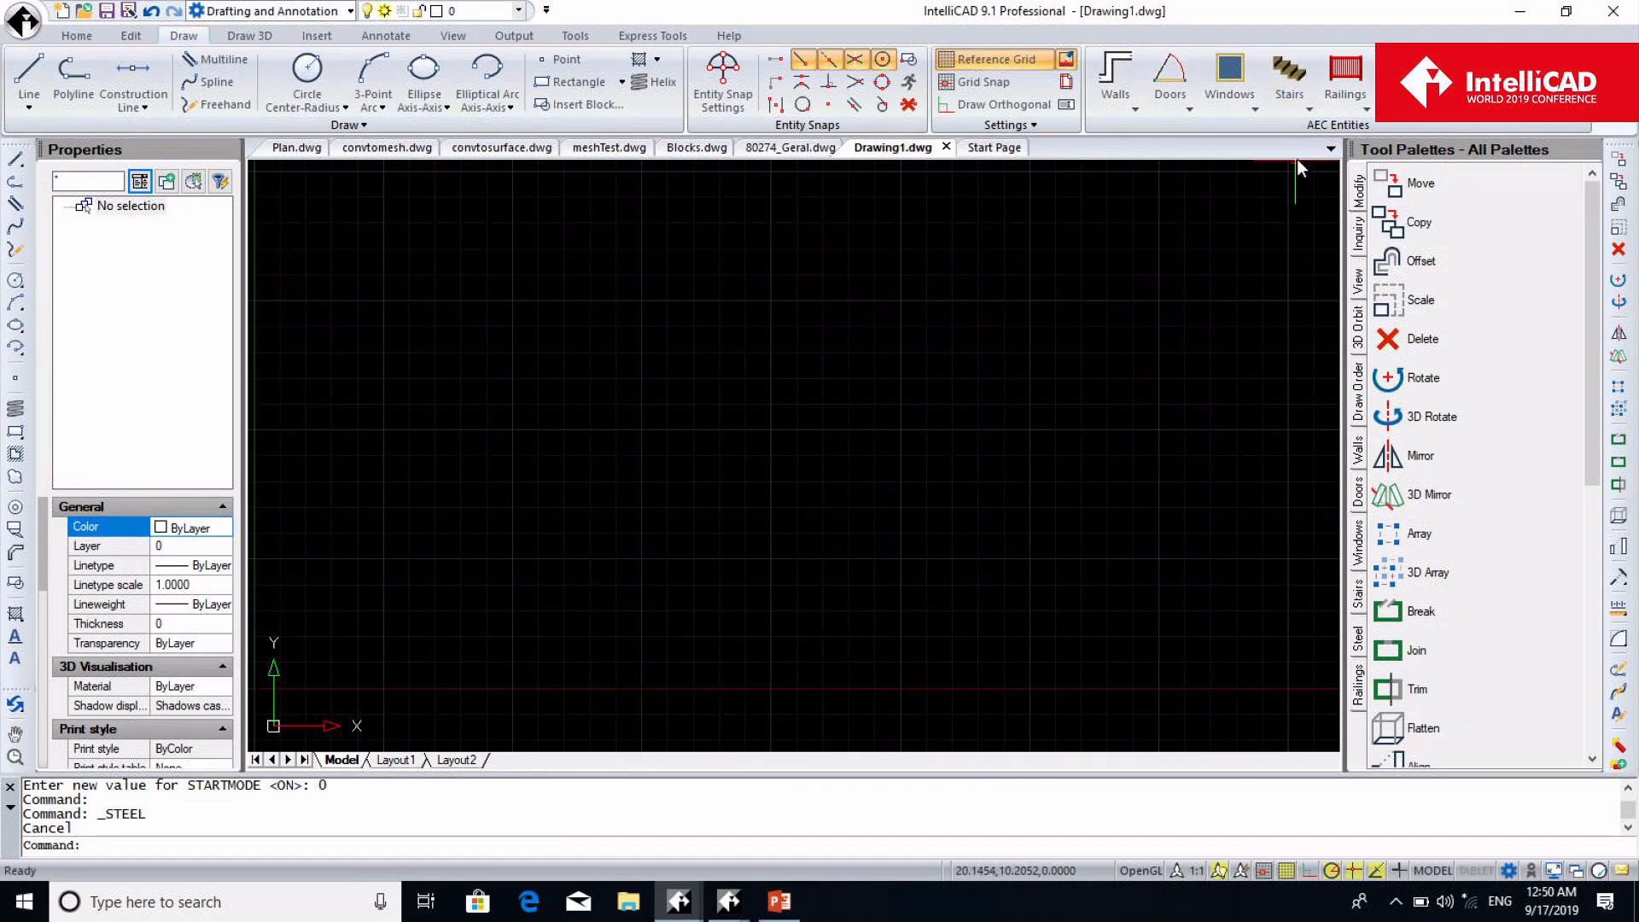
Draw a Standard-style straight stair near the origin with the default width and height, accepting the default segment length
click(1306, 111)
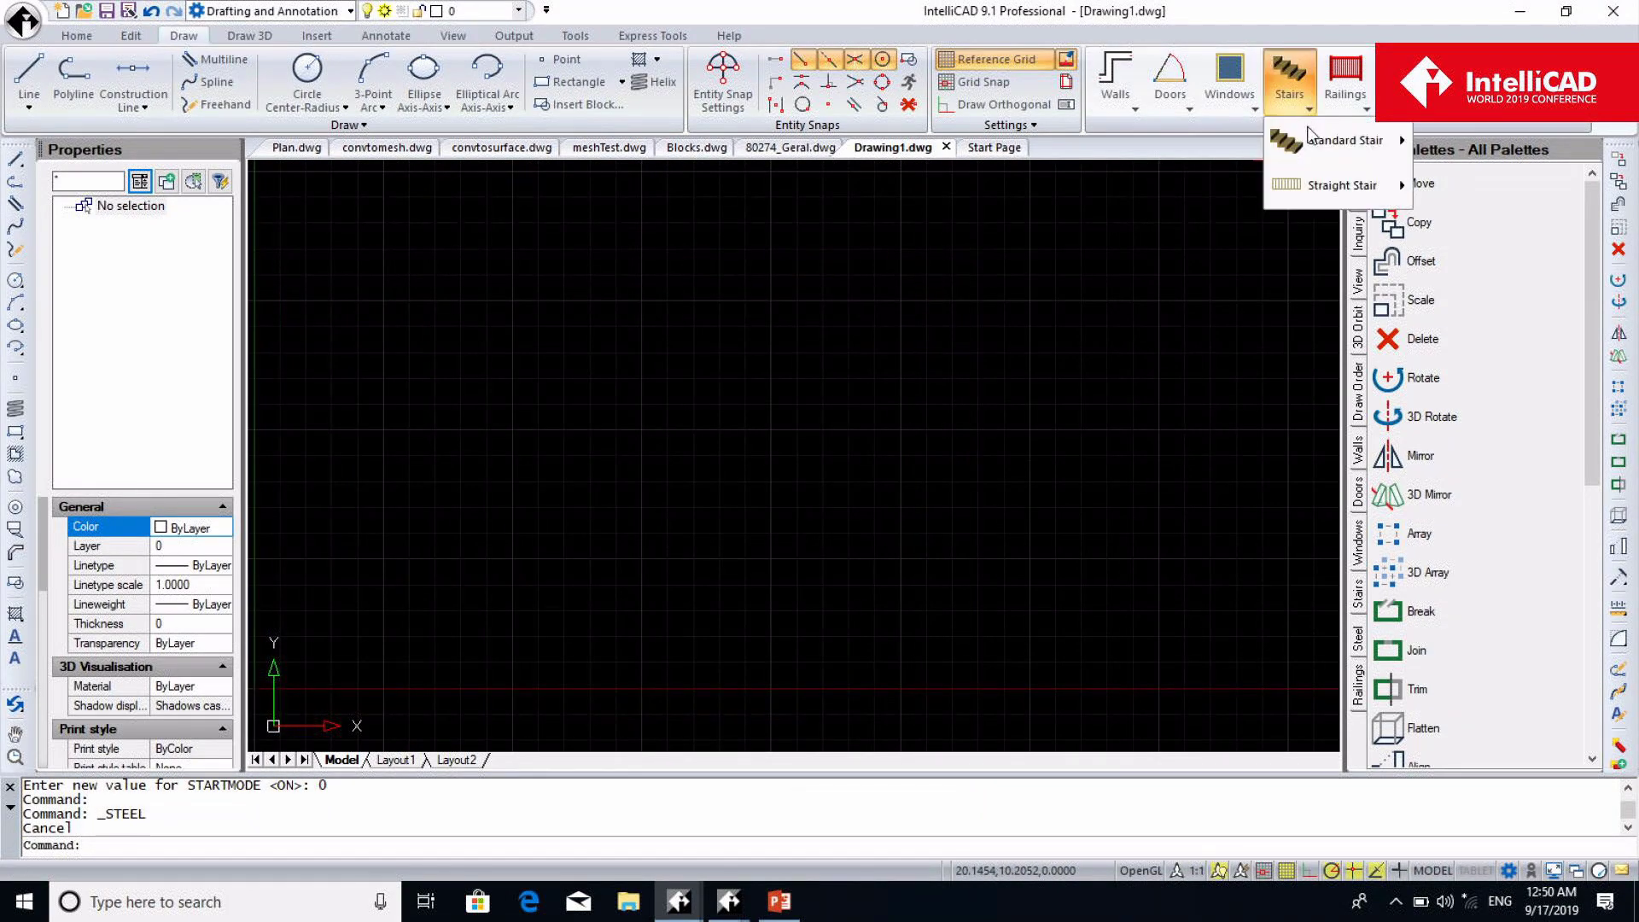
mouse_move(1335, 144)
click(1473, 141)
click(105, 772)
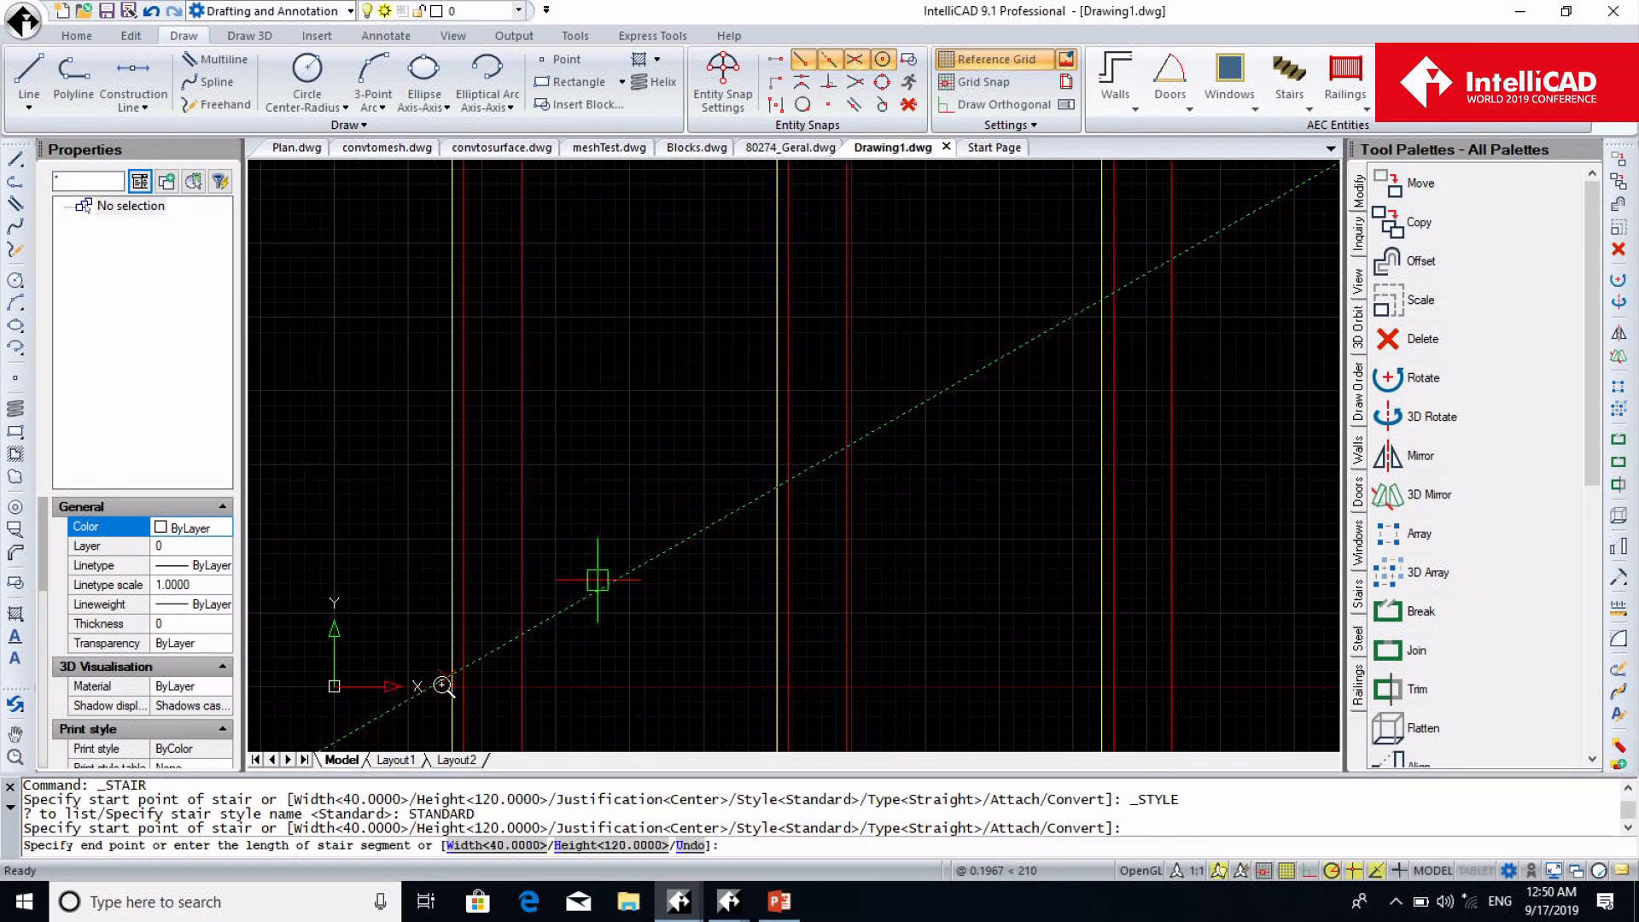
scroll(441, 685, down, 2)
key(Return)
scroll(439, 685, down, 5)
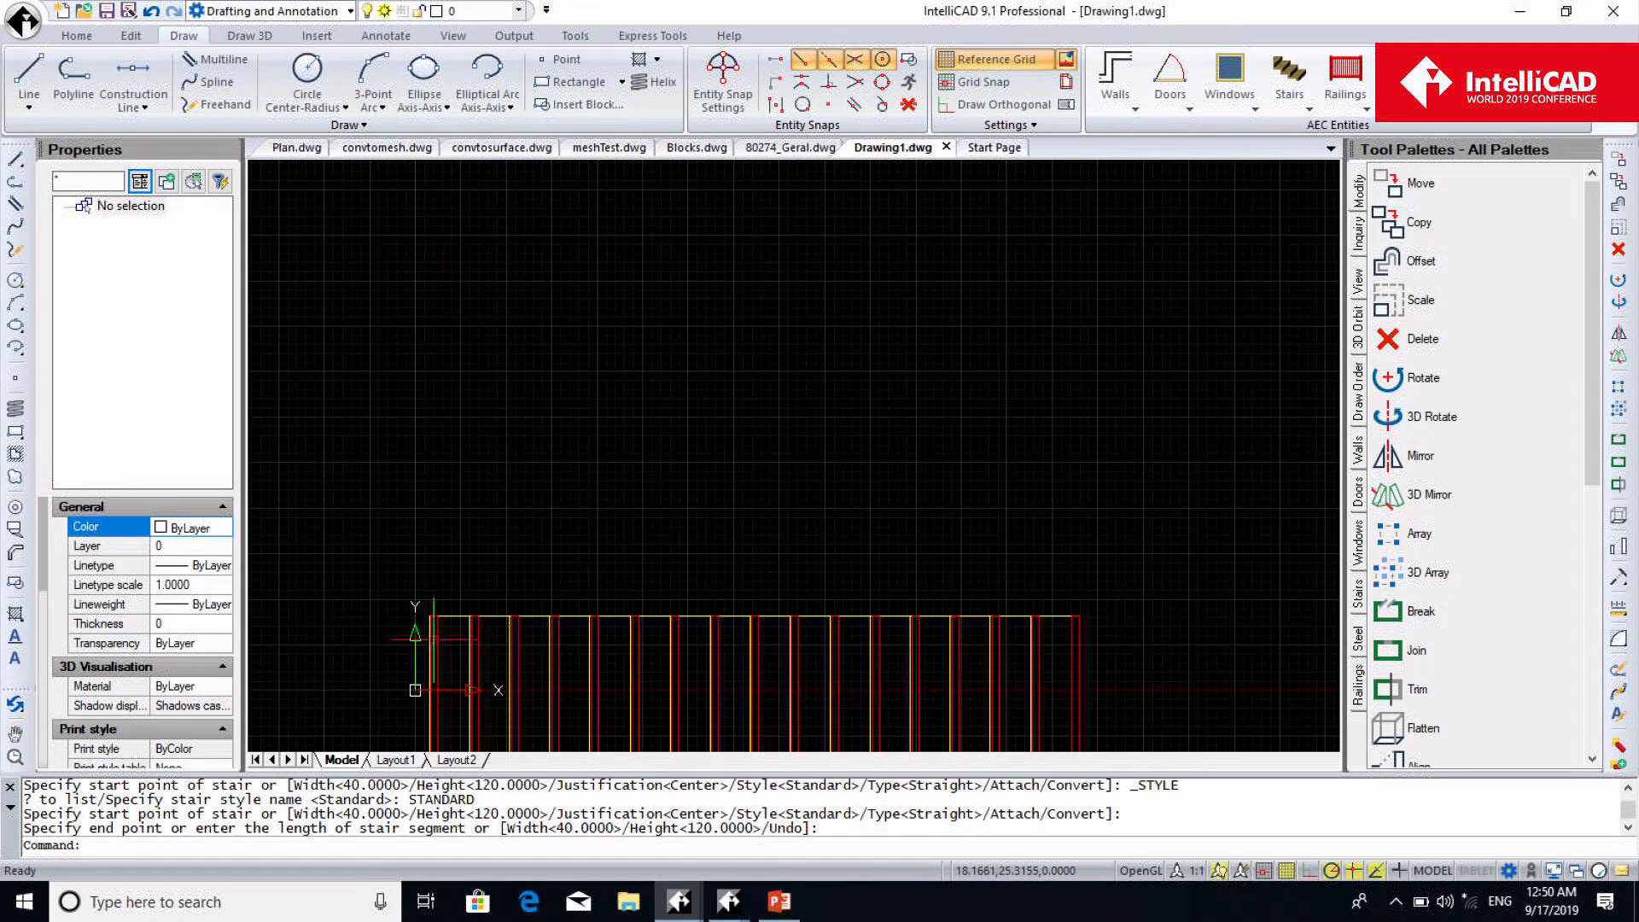
click(1022, 257)
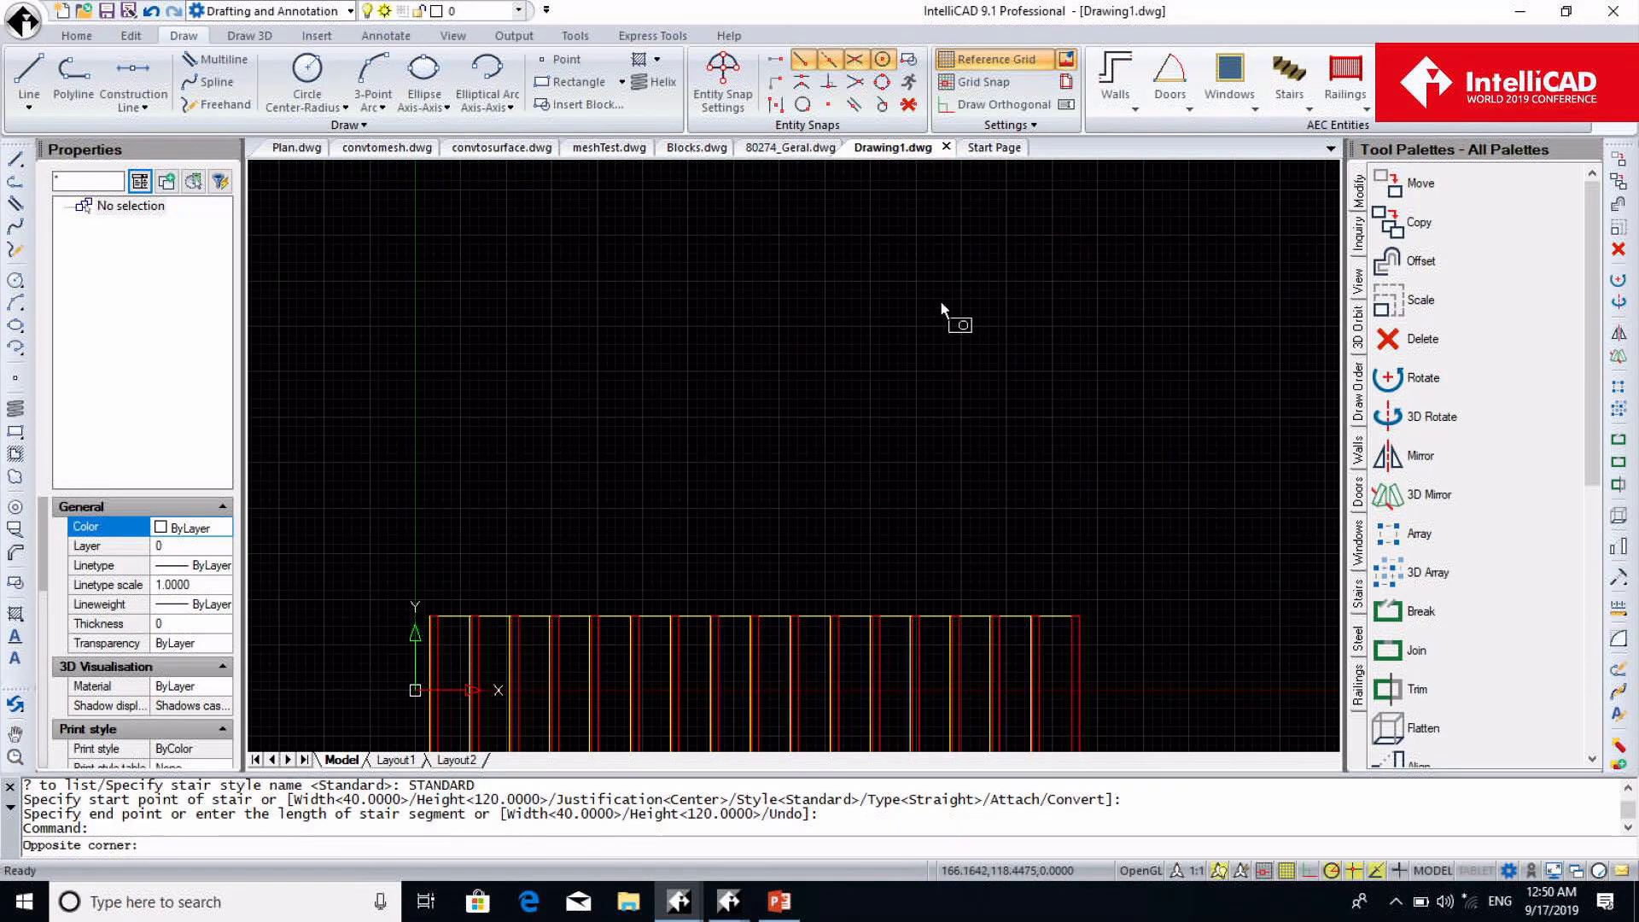
click(984, 324)
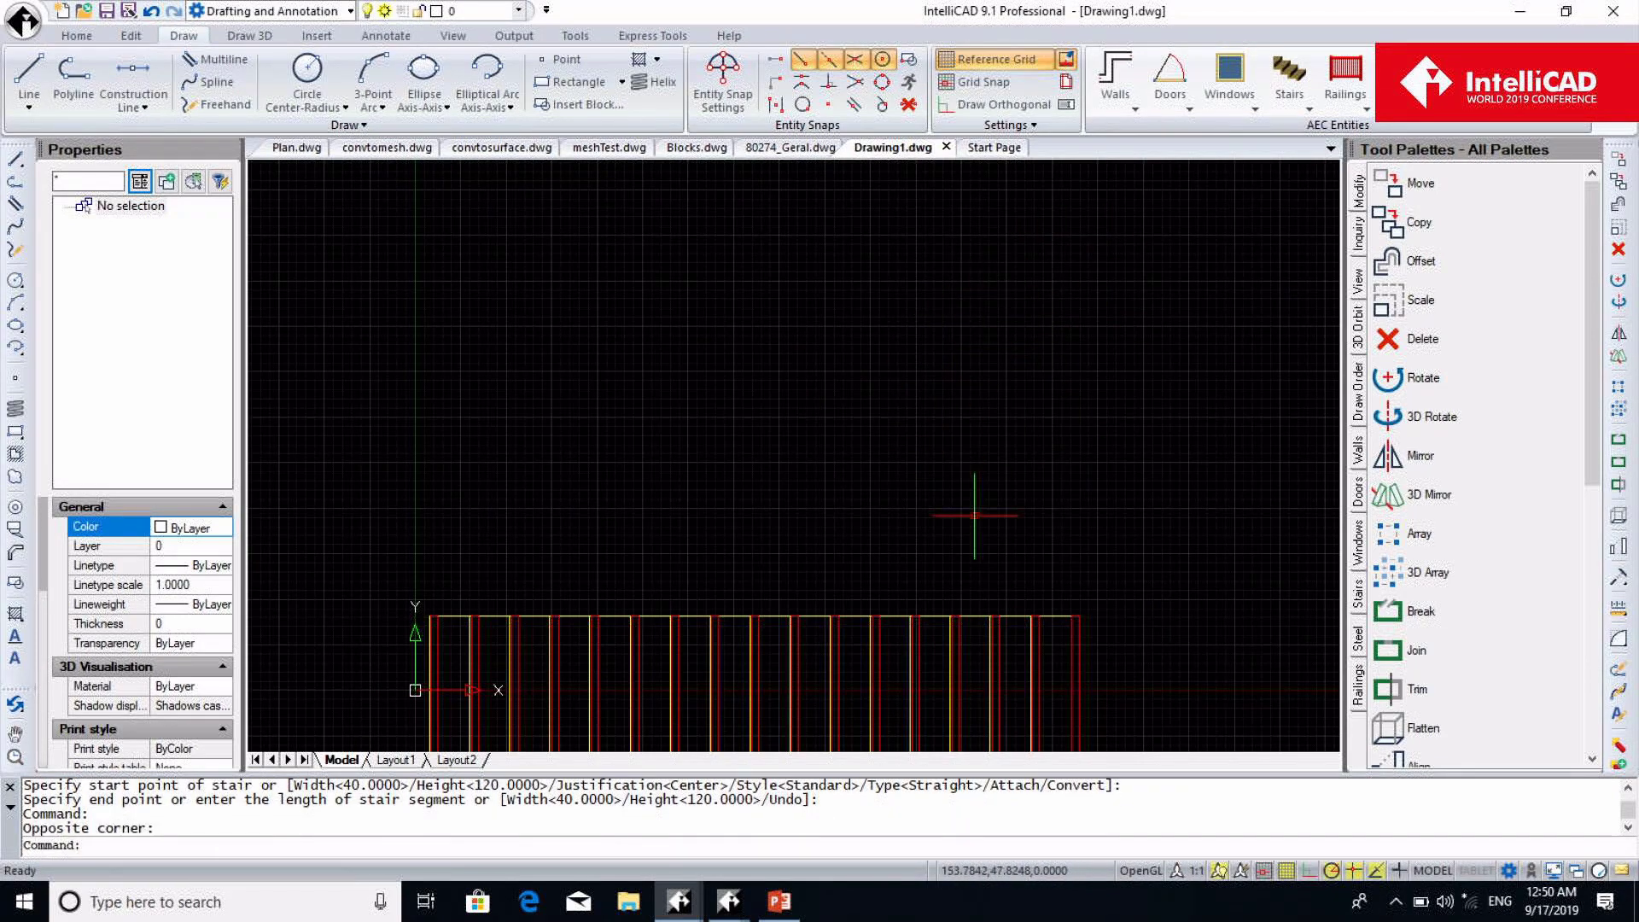
Try to attach a Horizontal Cable railing to the stair with Left justification
click(1367, 111)
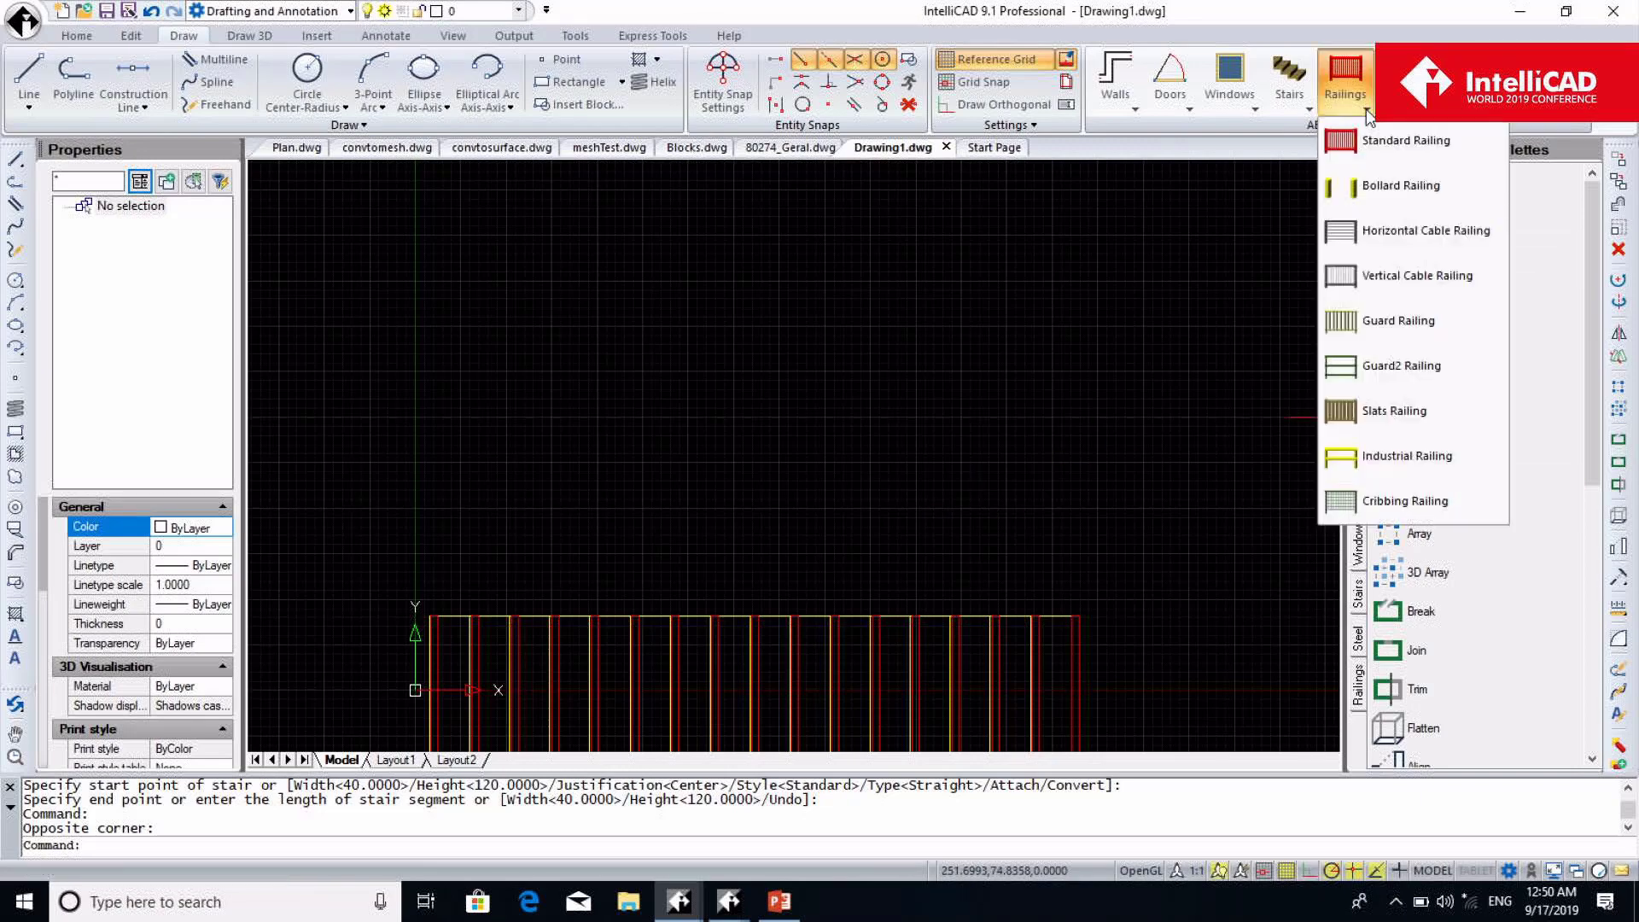
click(1366, 223)
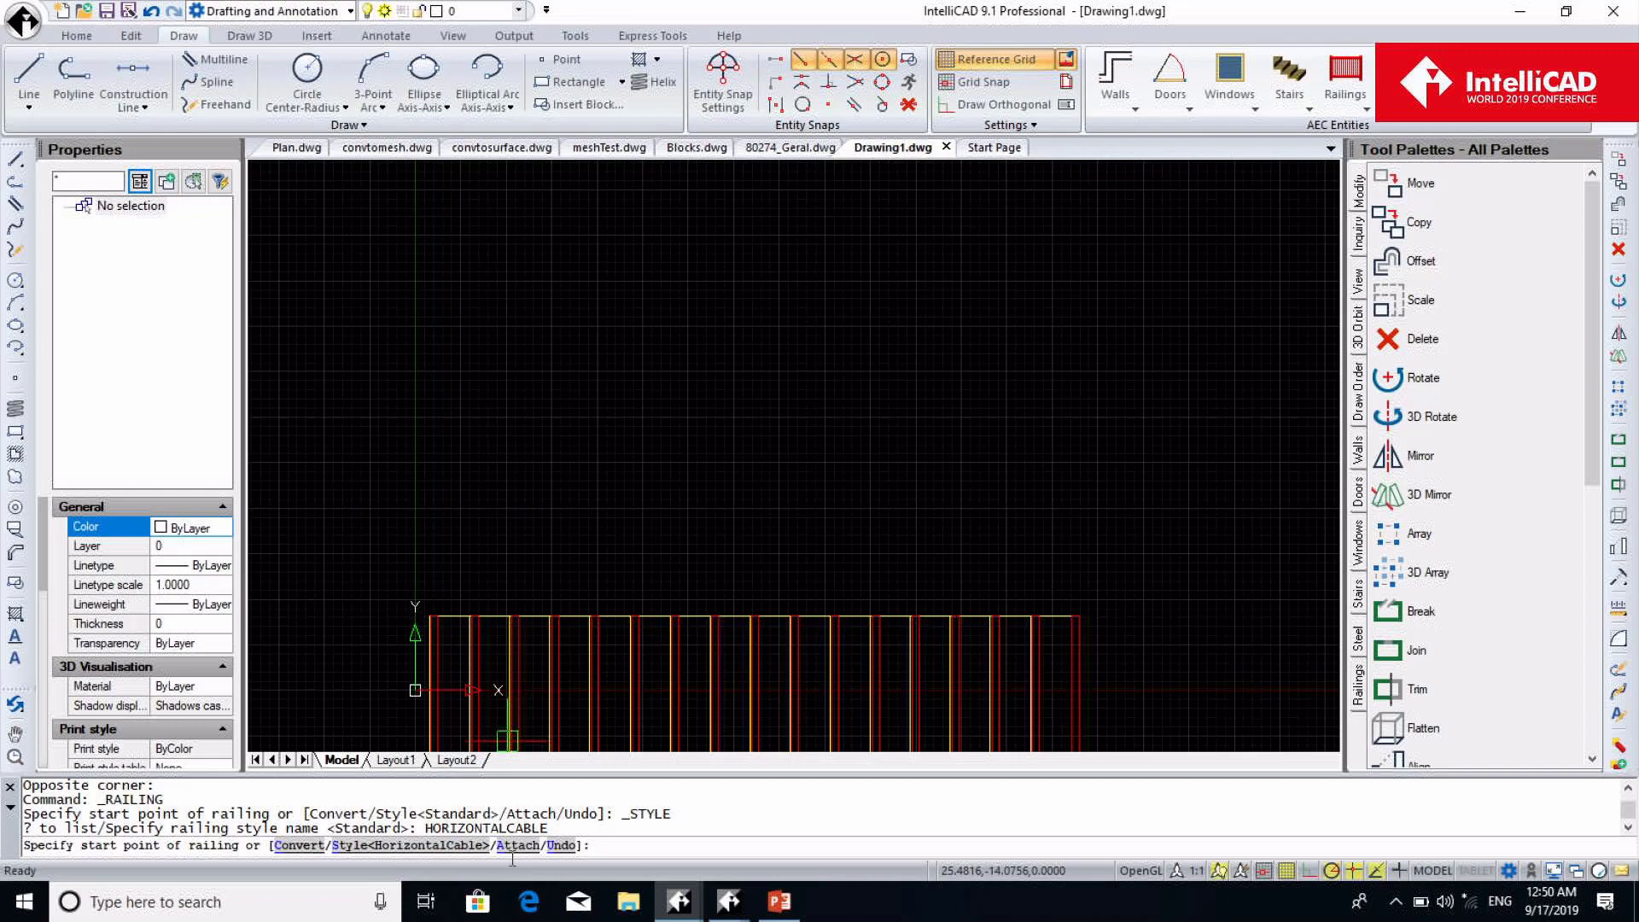
text(A)
key(Return)
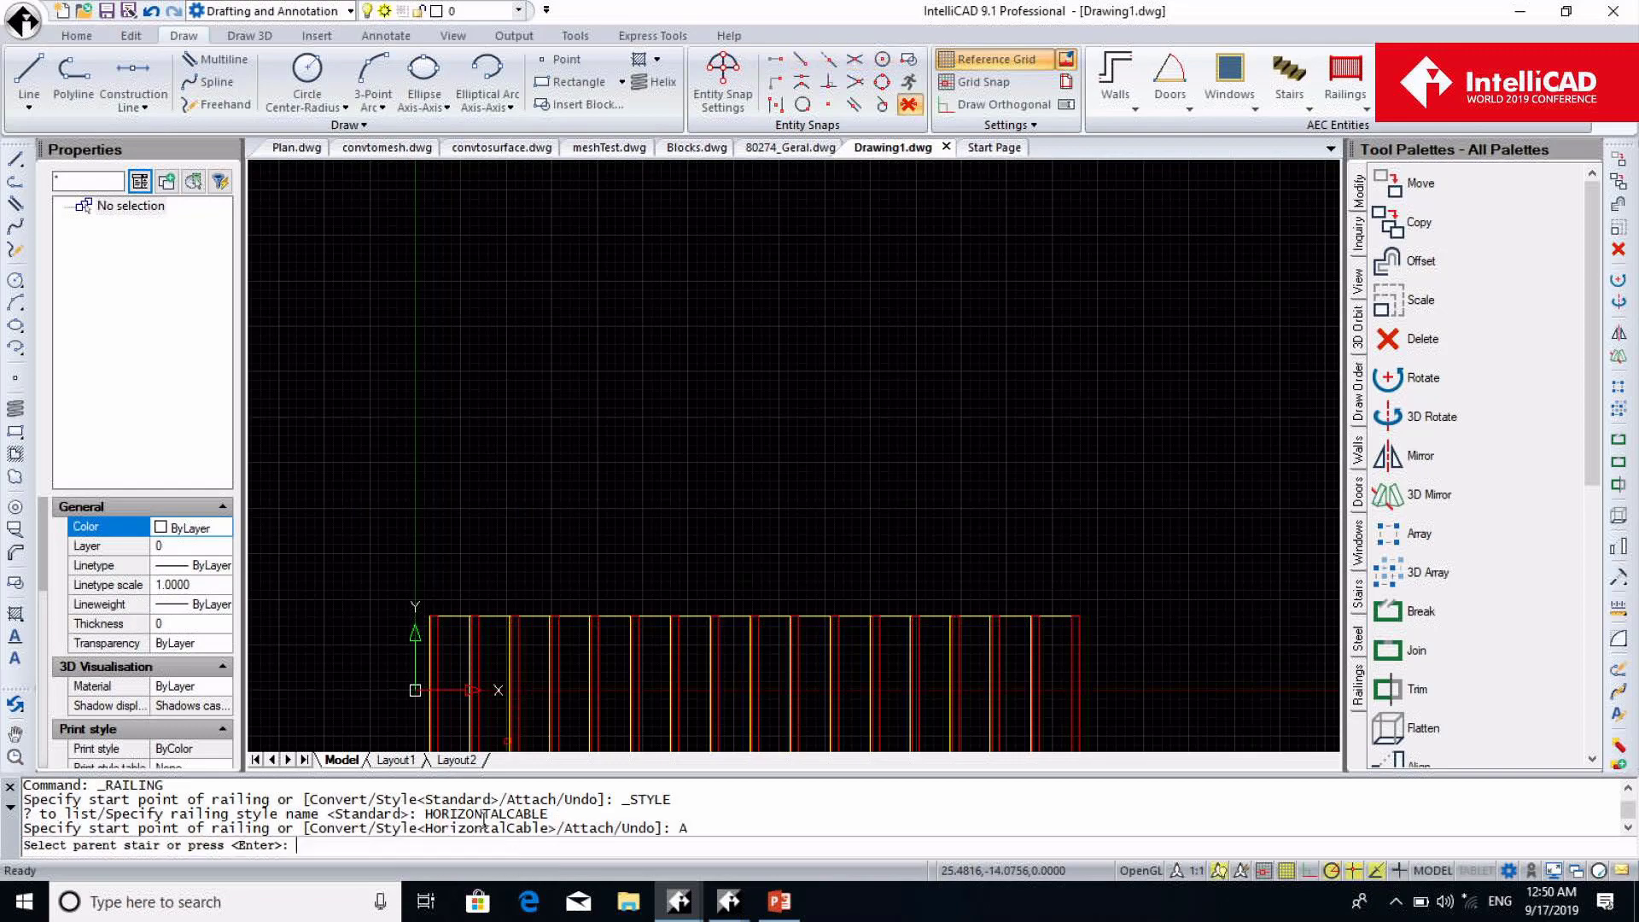
click(430, 613)
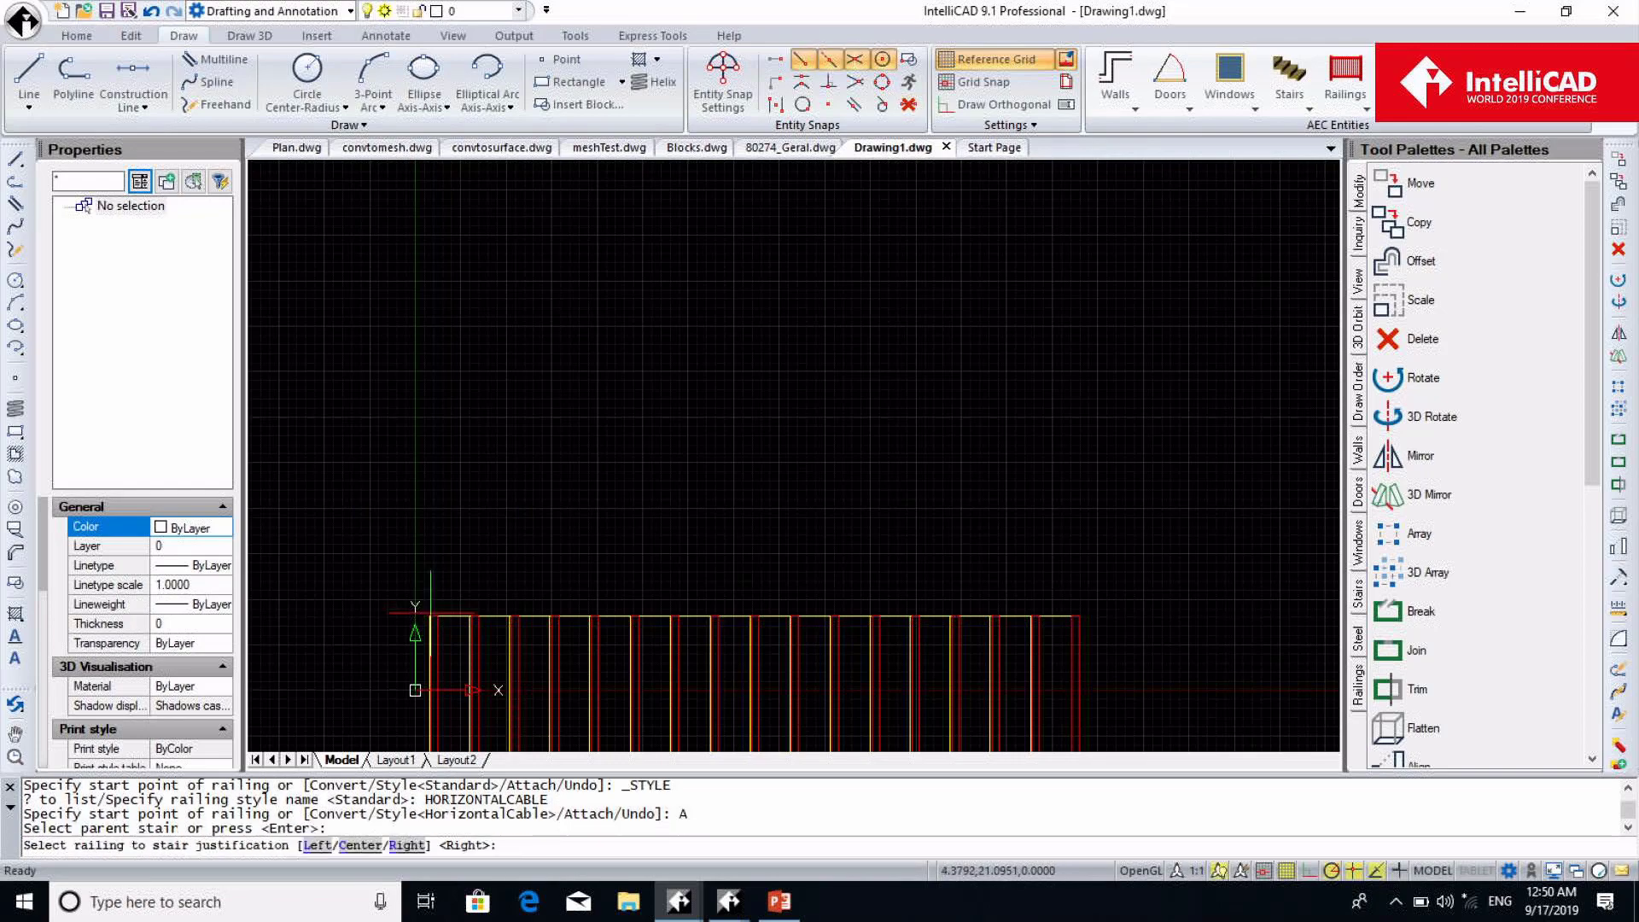
click(317, 845)
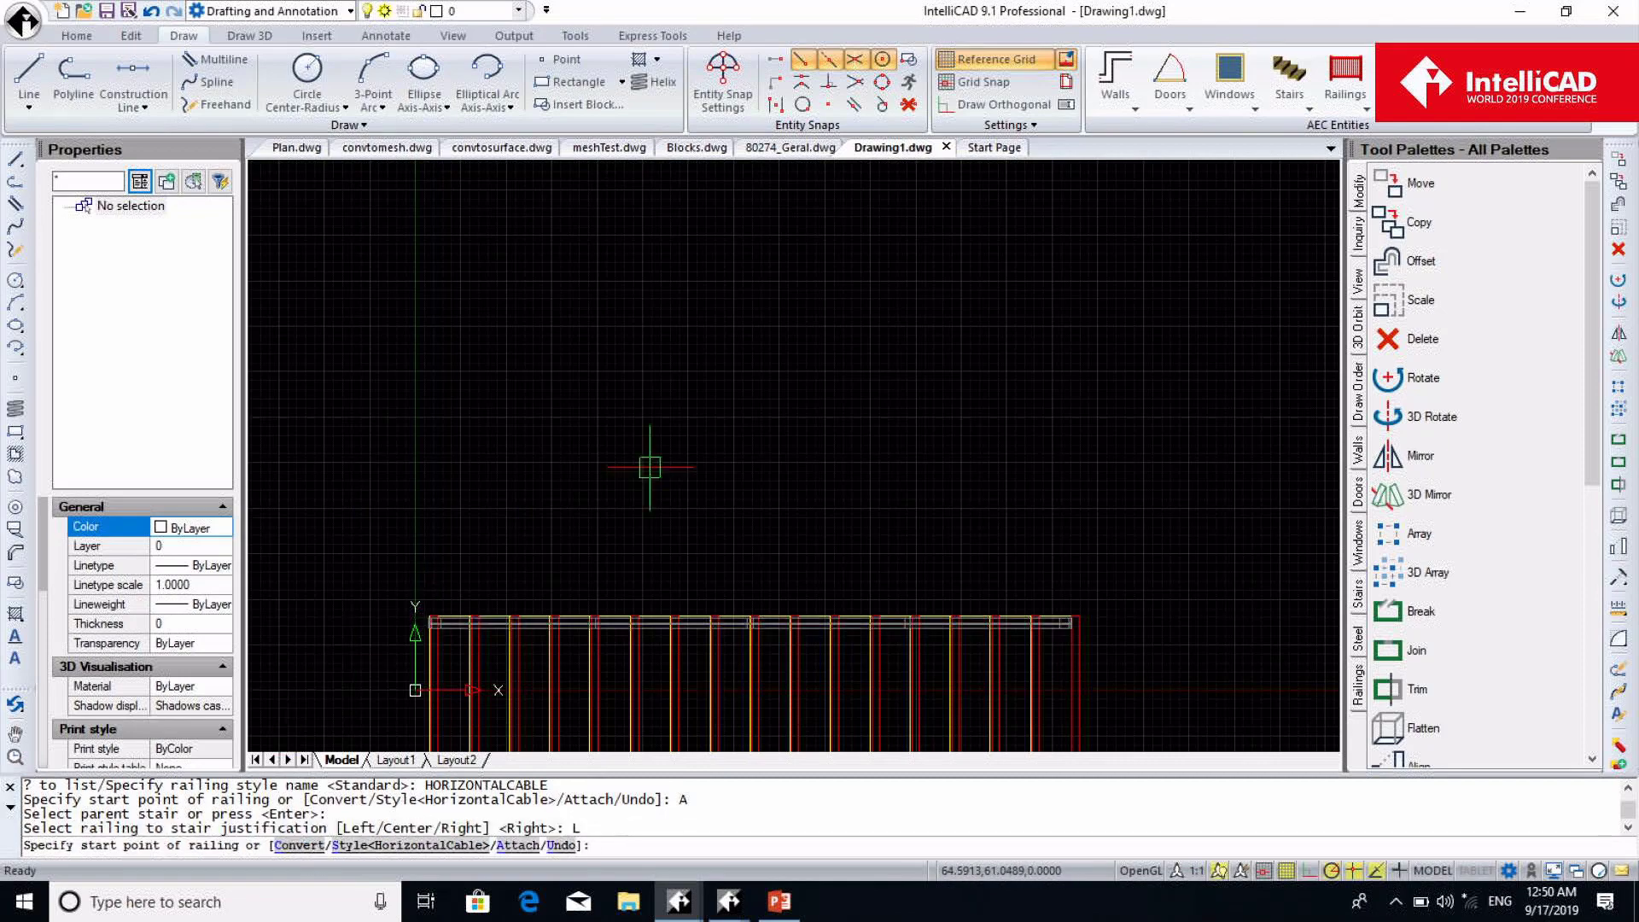
text(3do)
key(Return)
key(Escape)
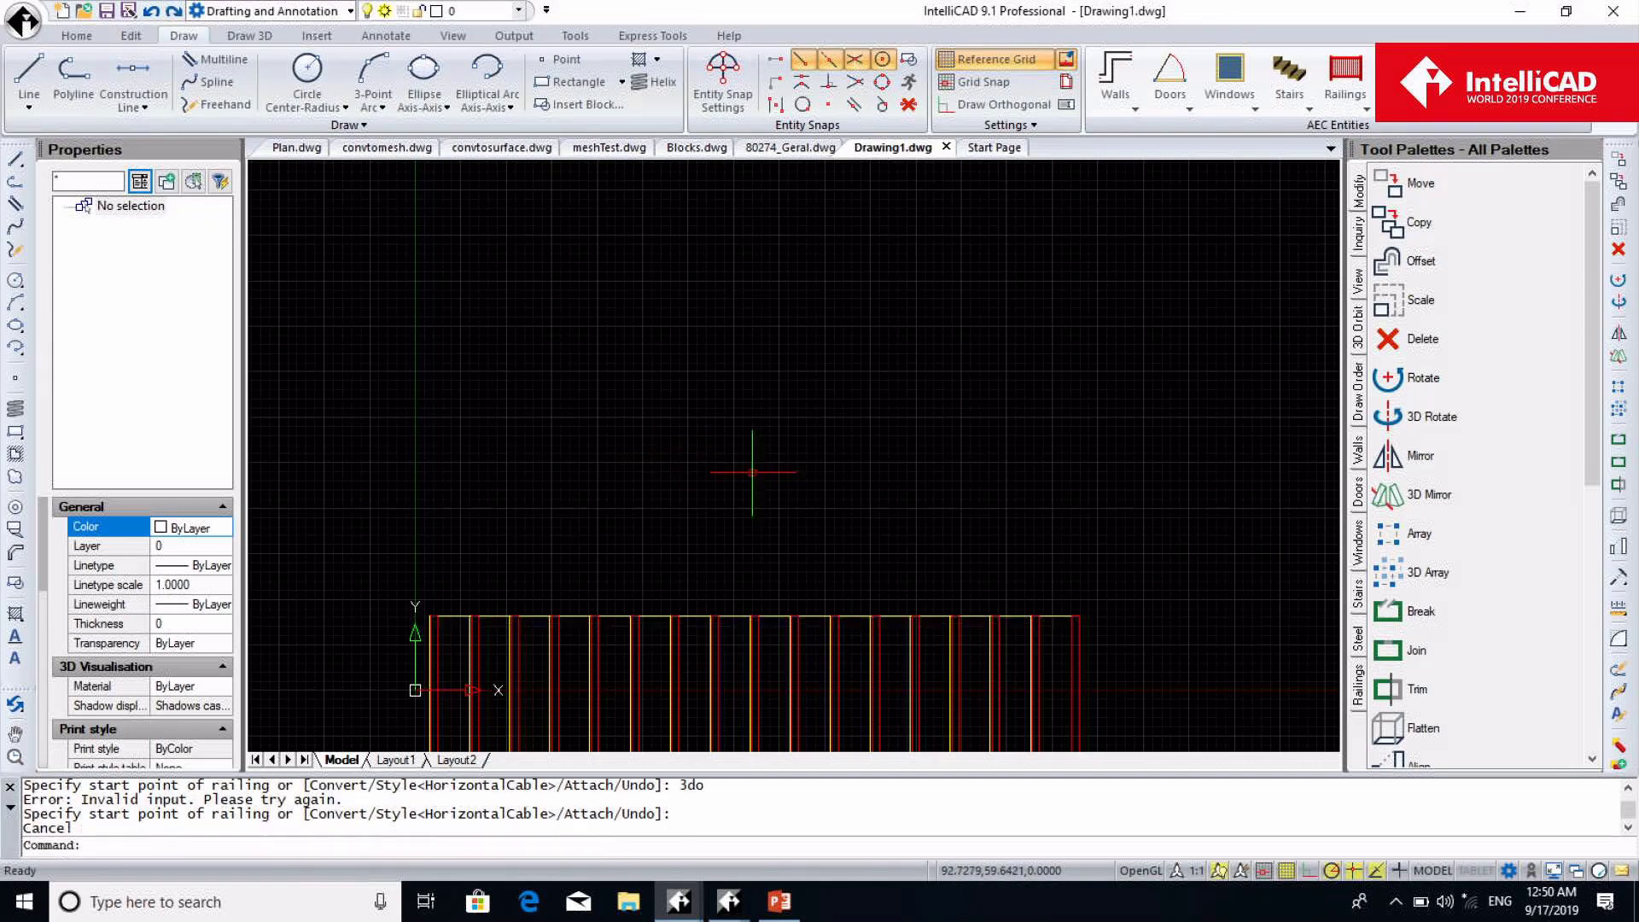
Orbit the model to view the stair's steps in 3D from an angle above the side
text(3do)
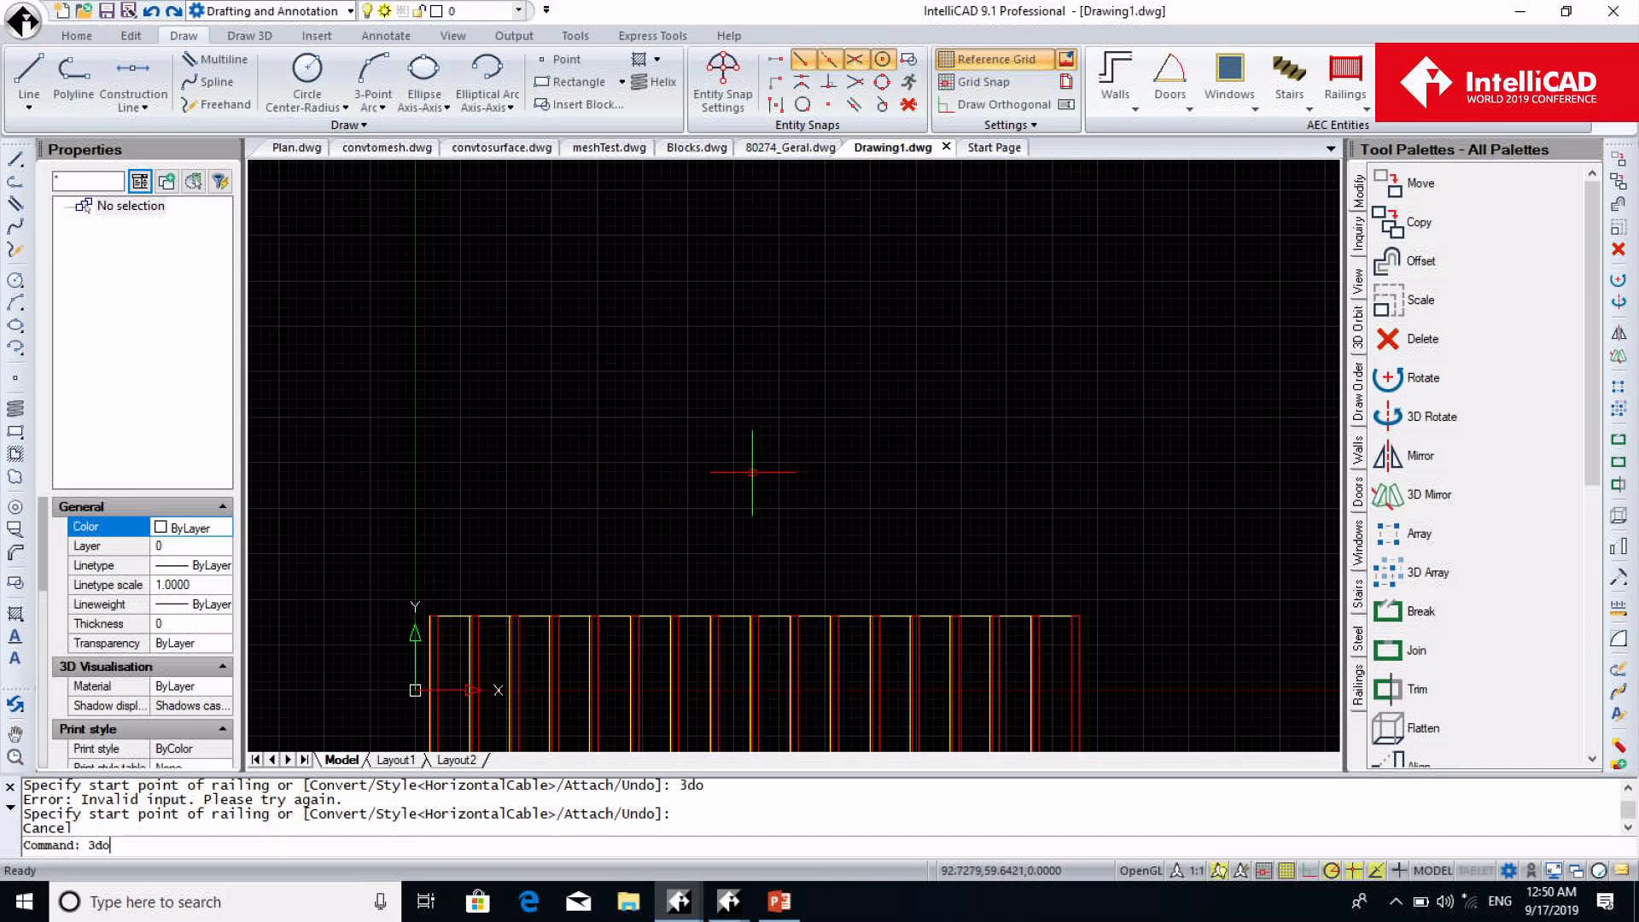
key(Return)
drag(995, 592, 1048, 445)
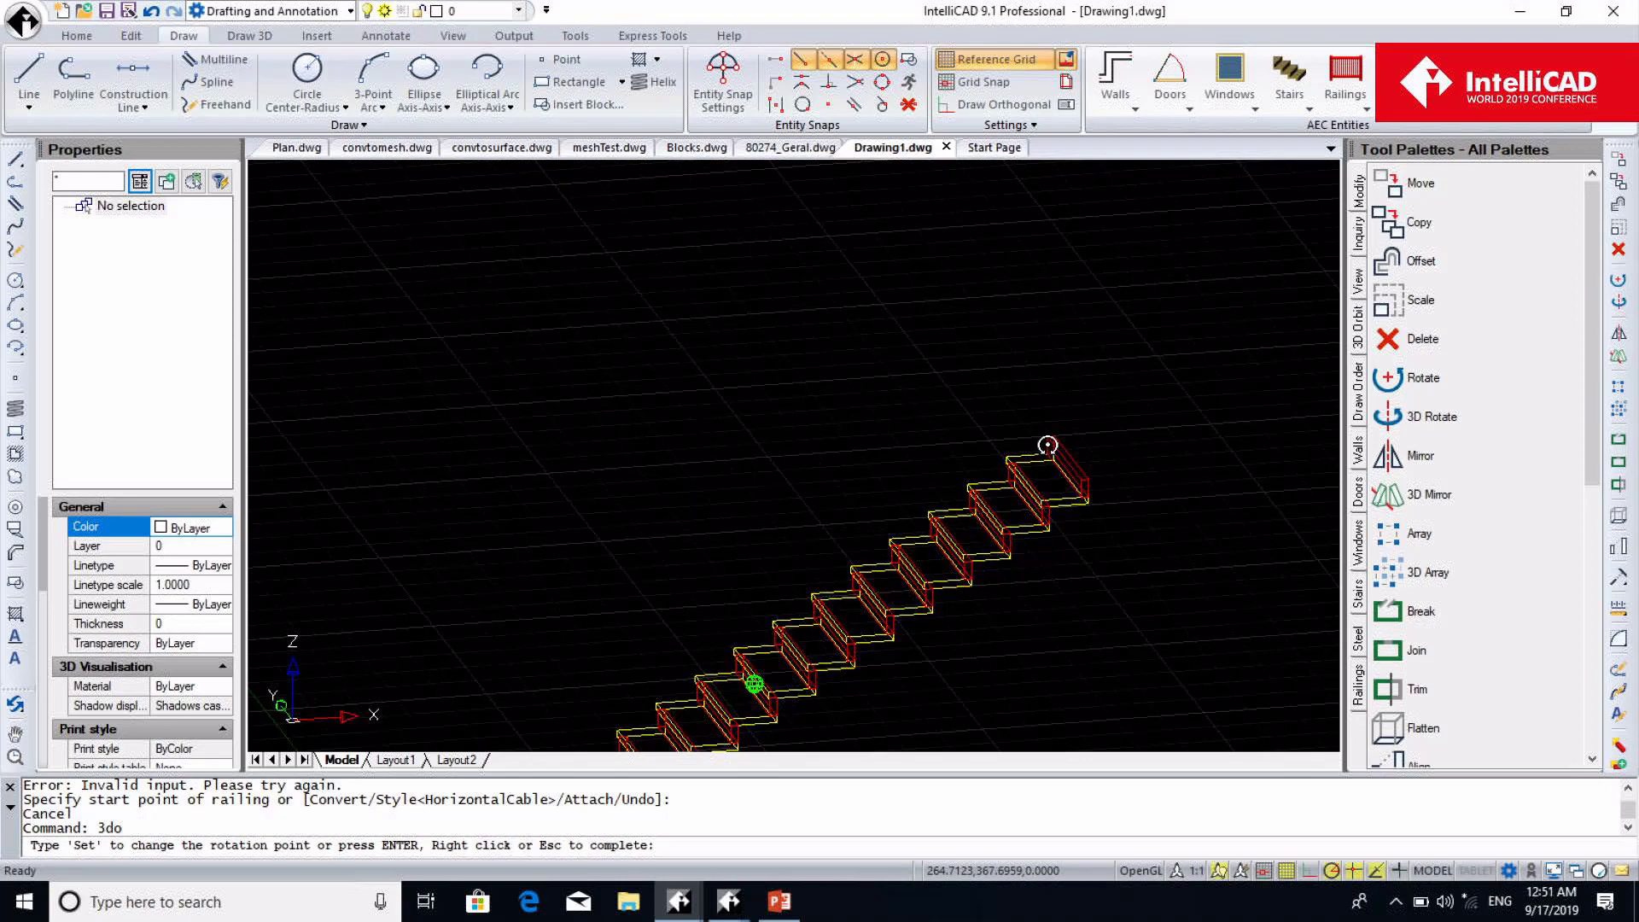
key(Escape)
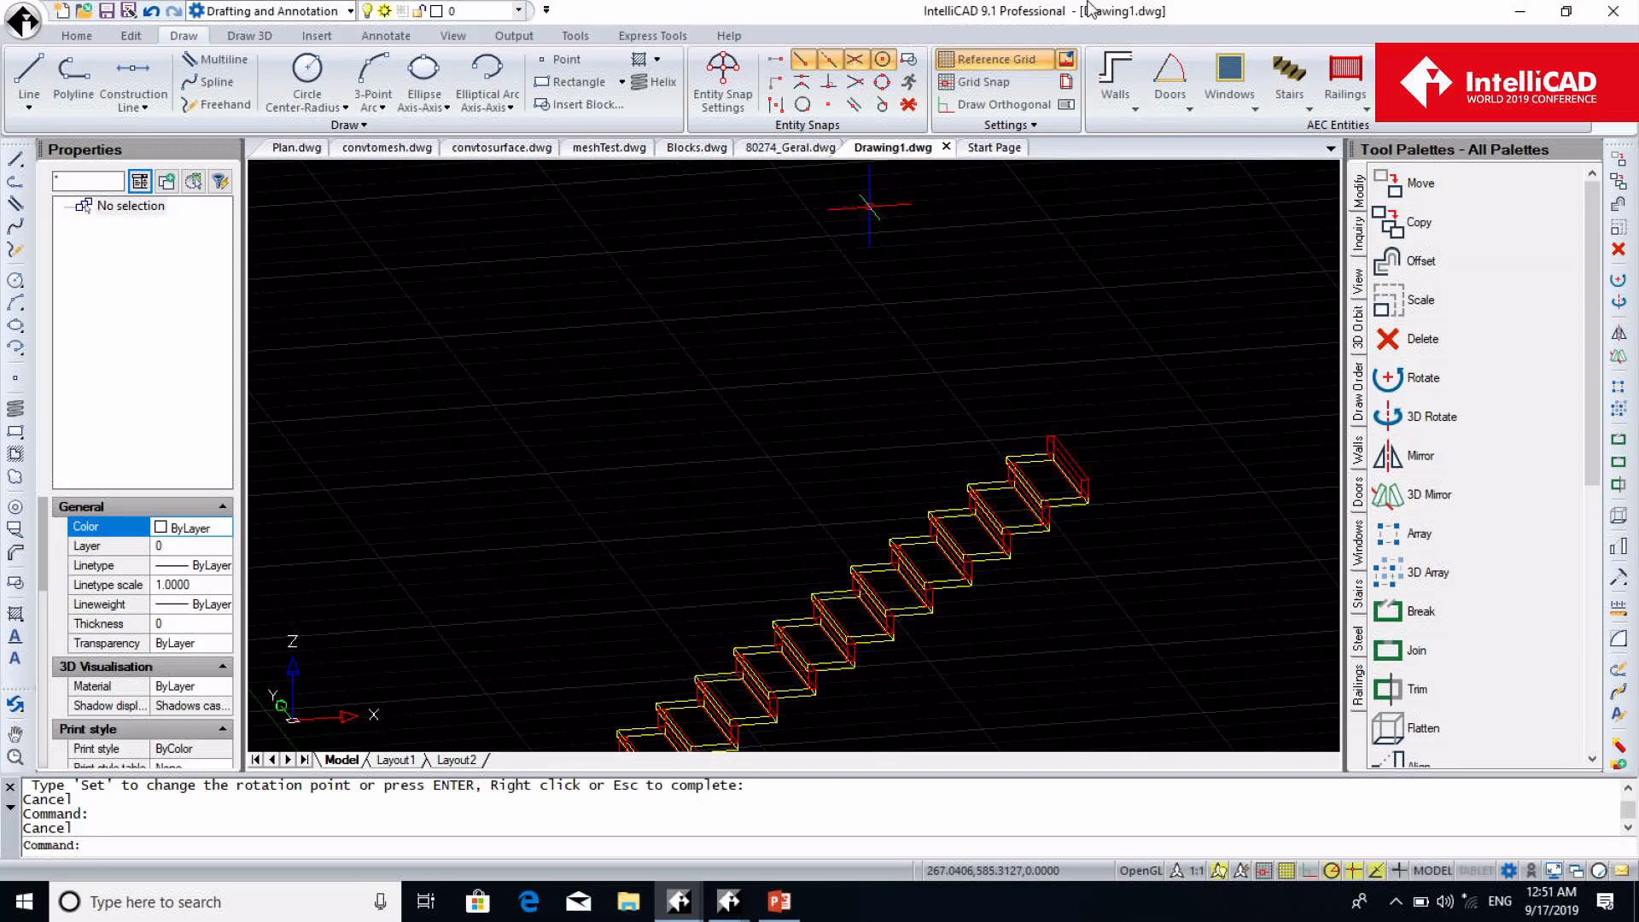
Show the option to save the current workspace and close it without saving
click(587, 38)
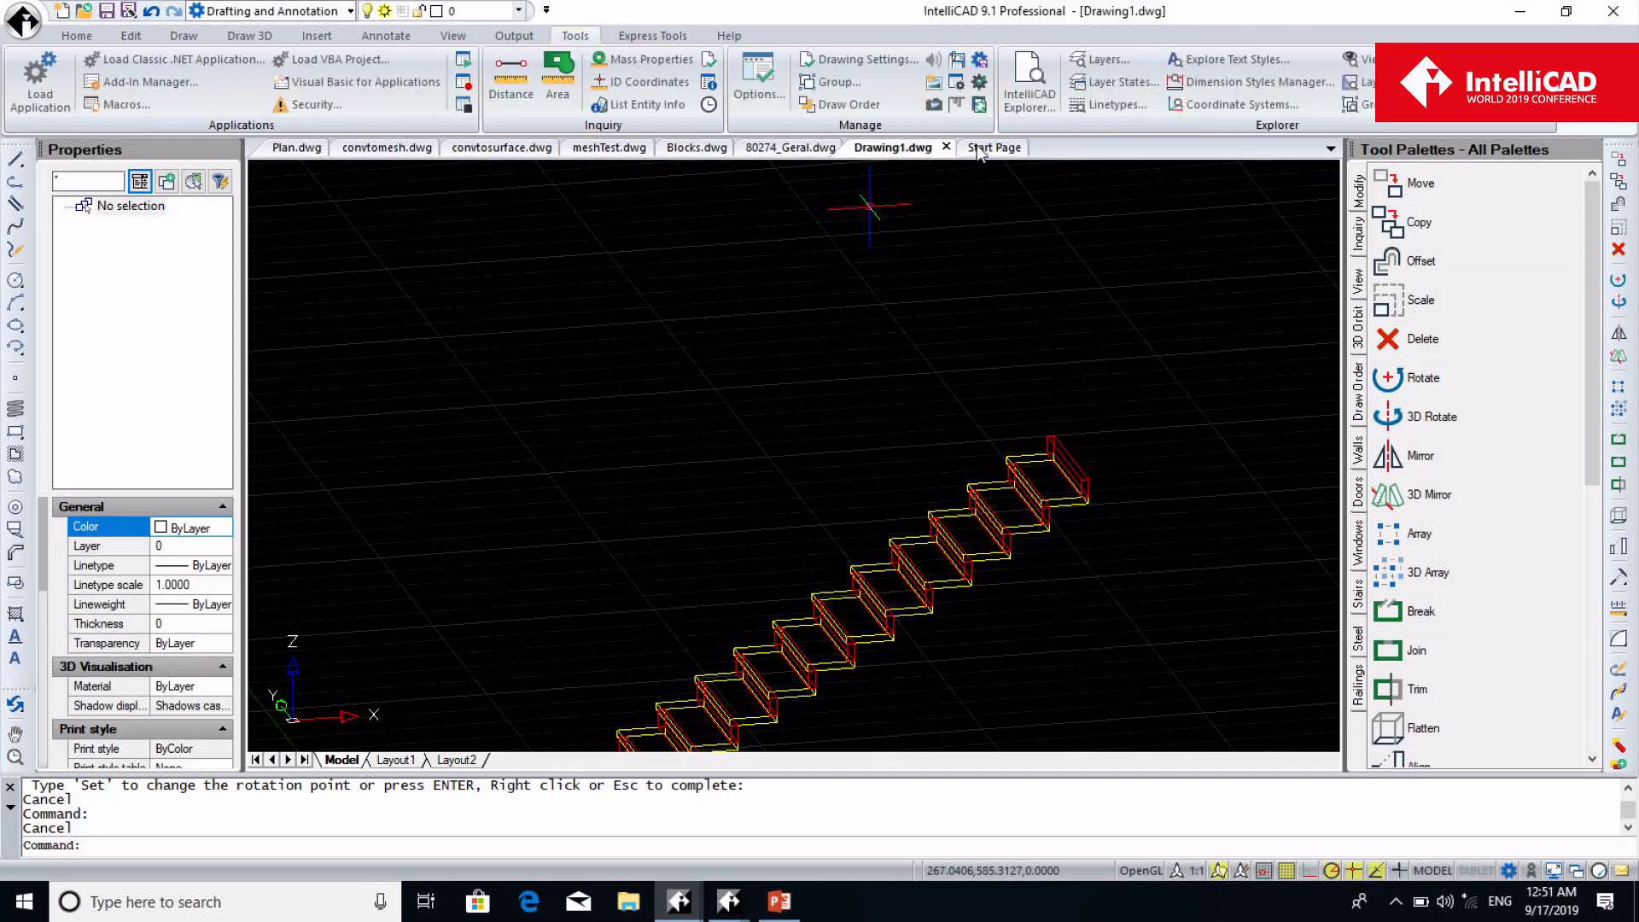
click(980, 60)
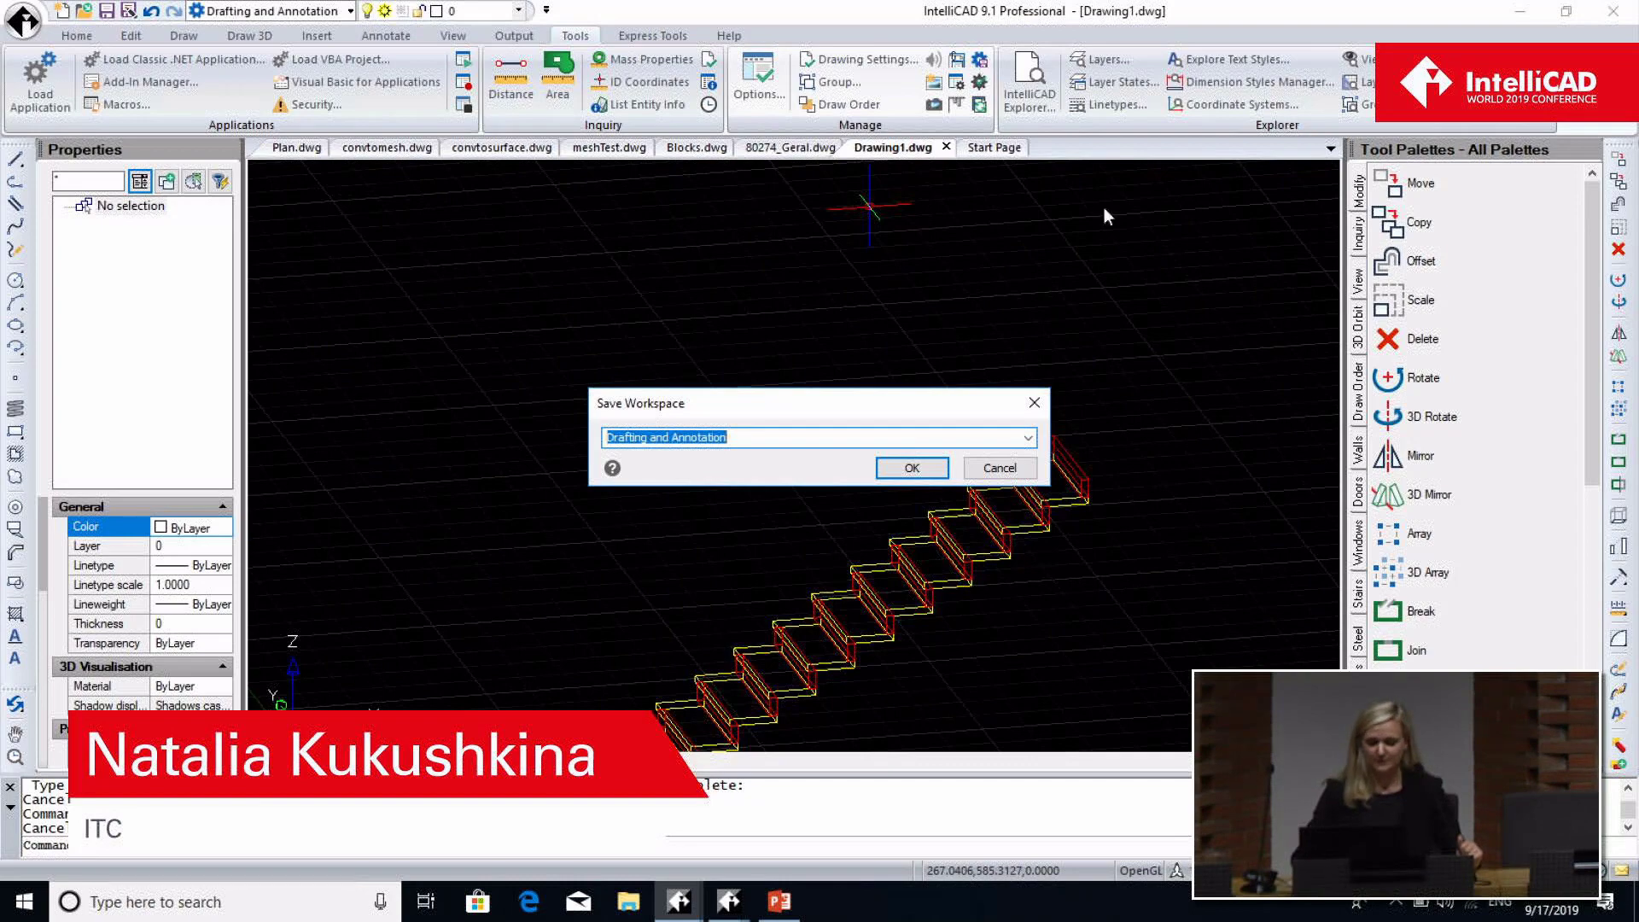
click(1035, 403)
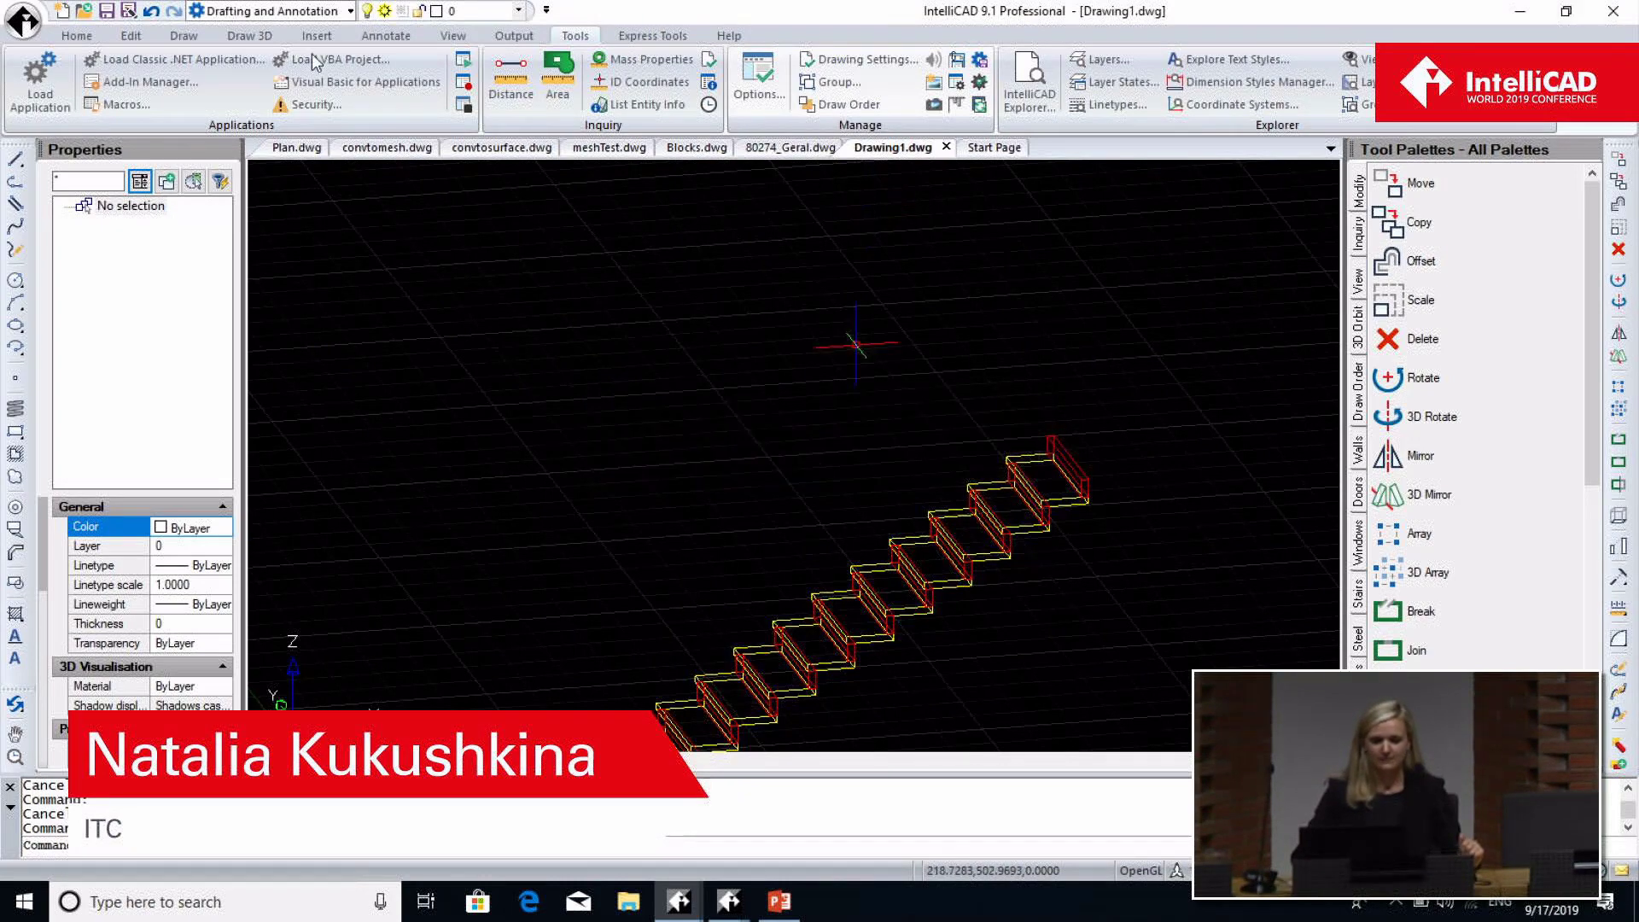
Examine the two-colour gradient fill settings in the Hatch and Gradient dialog and close it without applying a fill
click(95, 36)
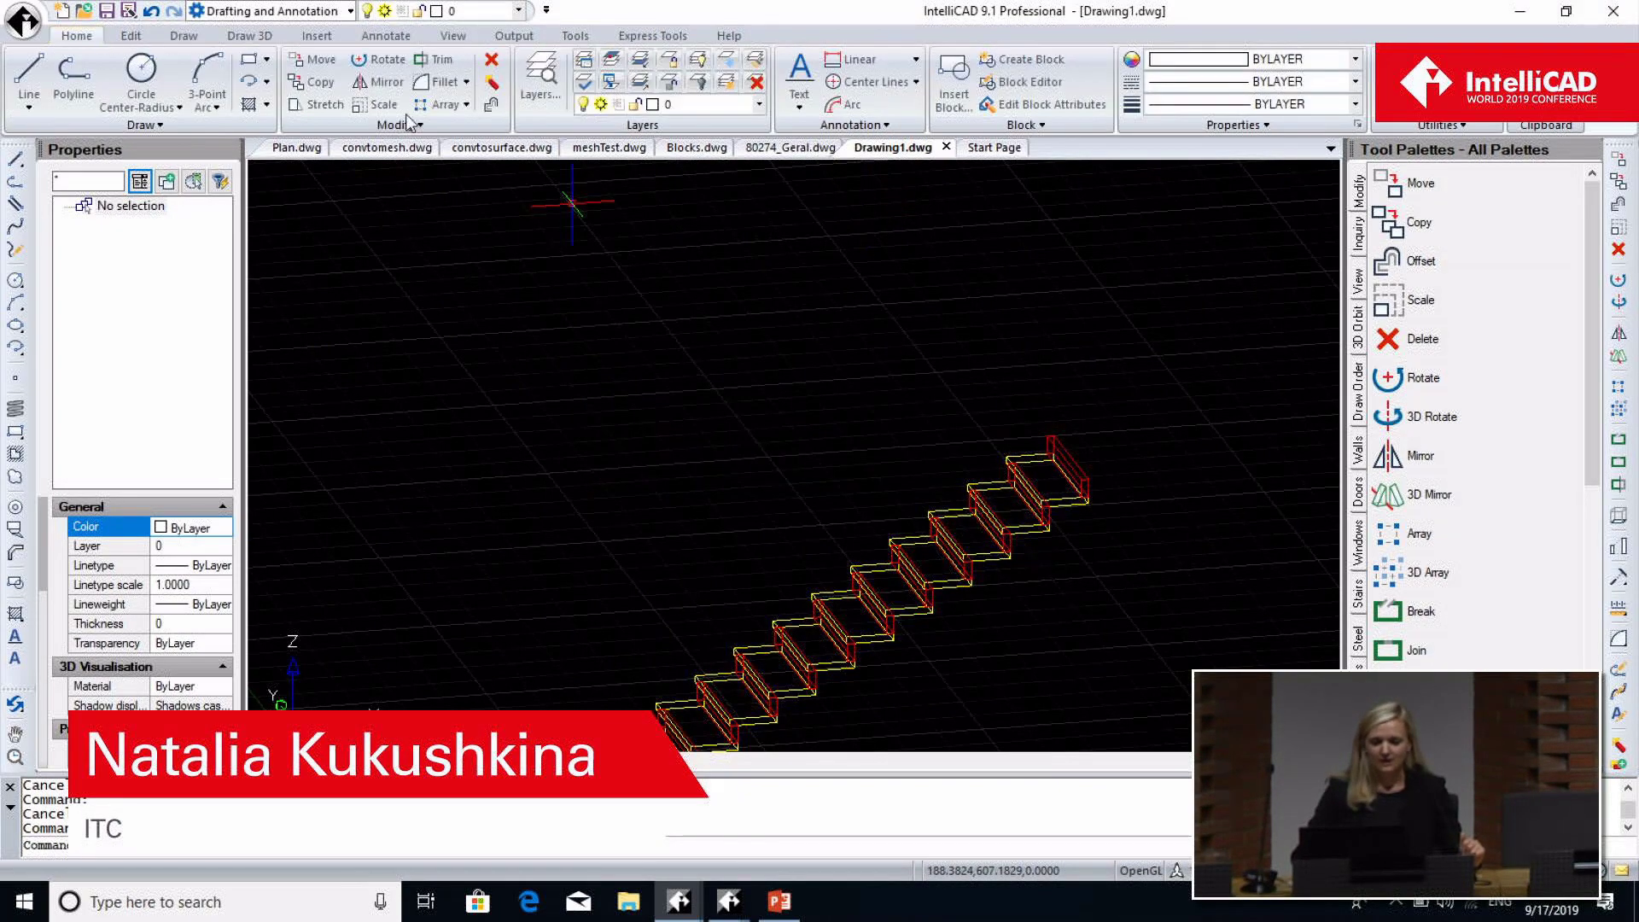
click(266, 104)
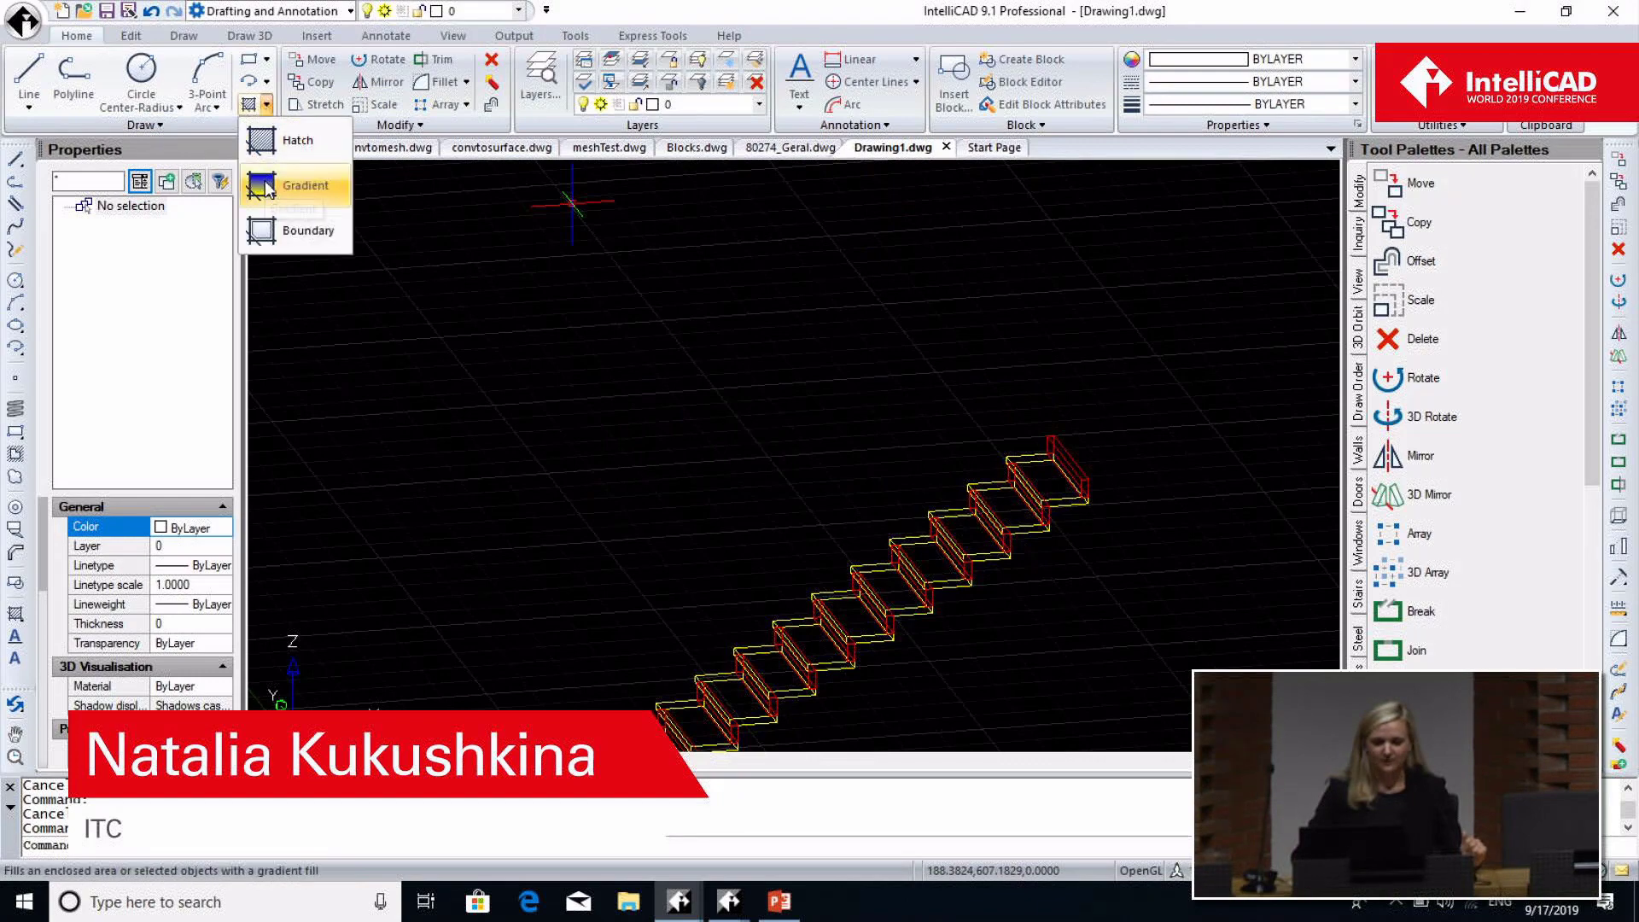
click(265, 181)
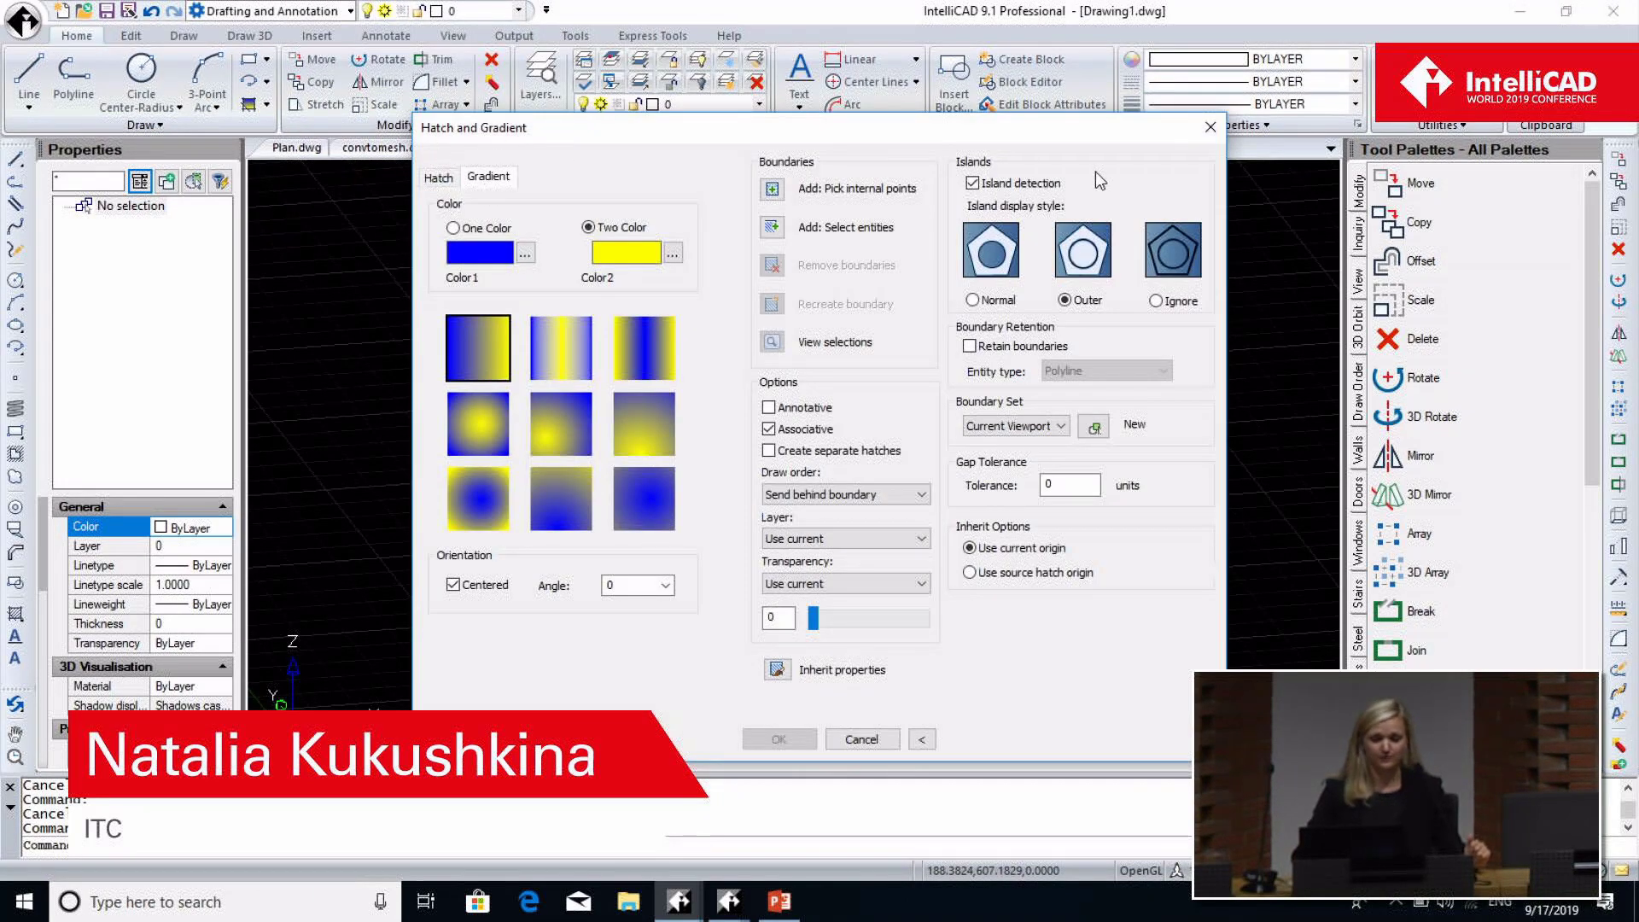
click(1210, 128)
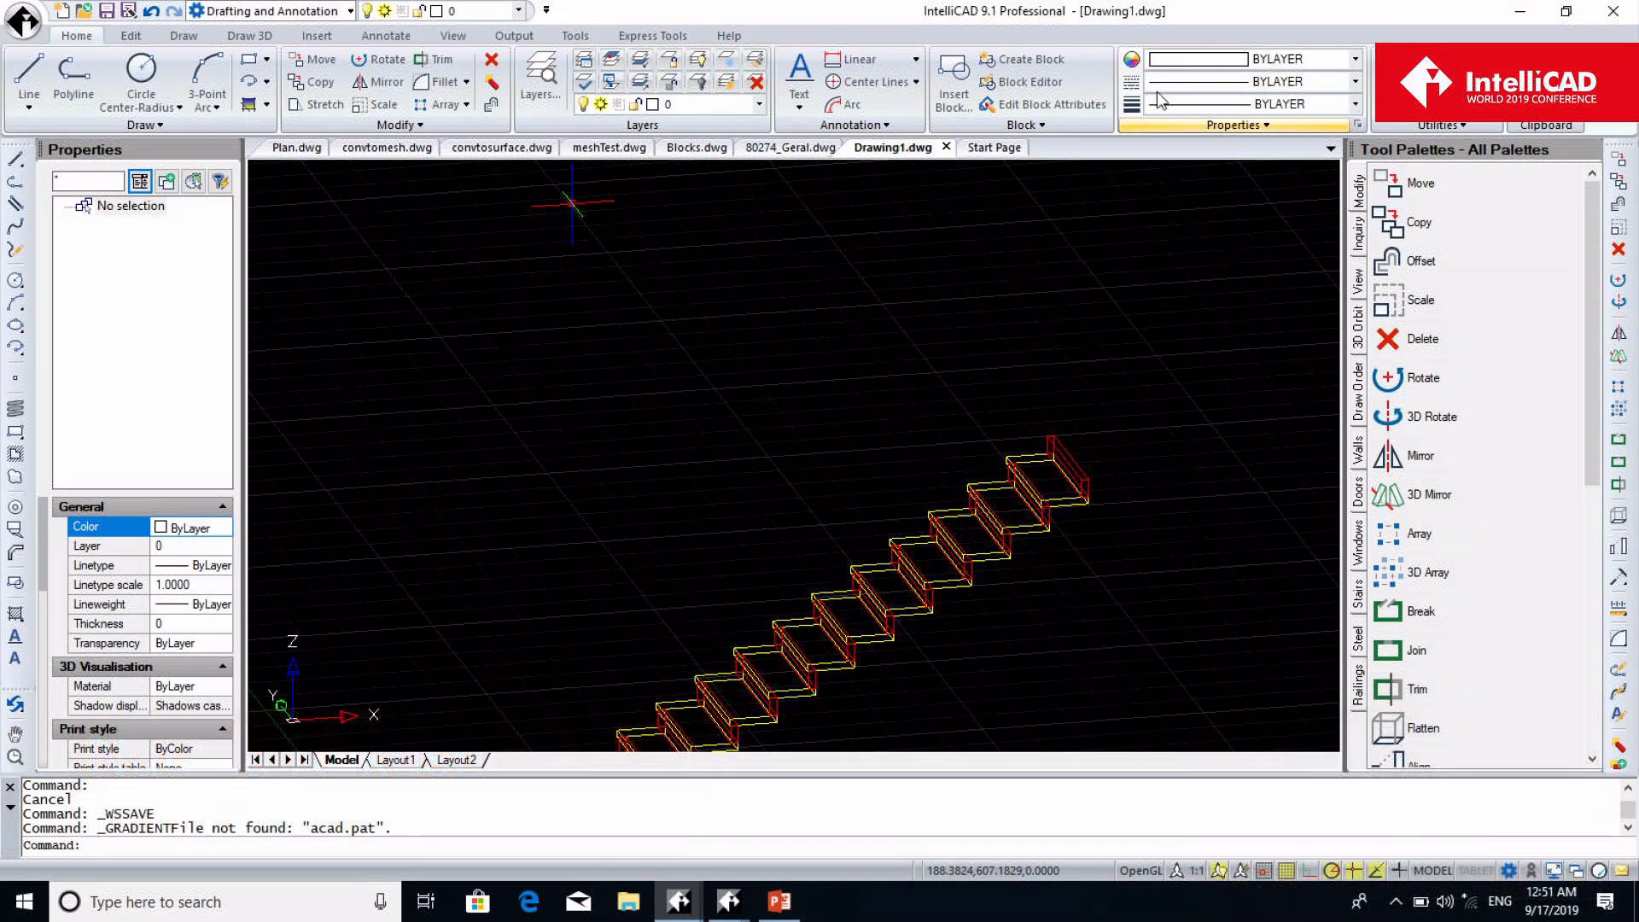
Launch Notepad from the Express Tools and close its empty window
click(670, 39)
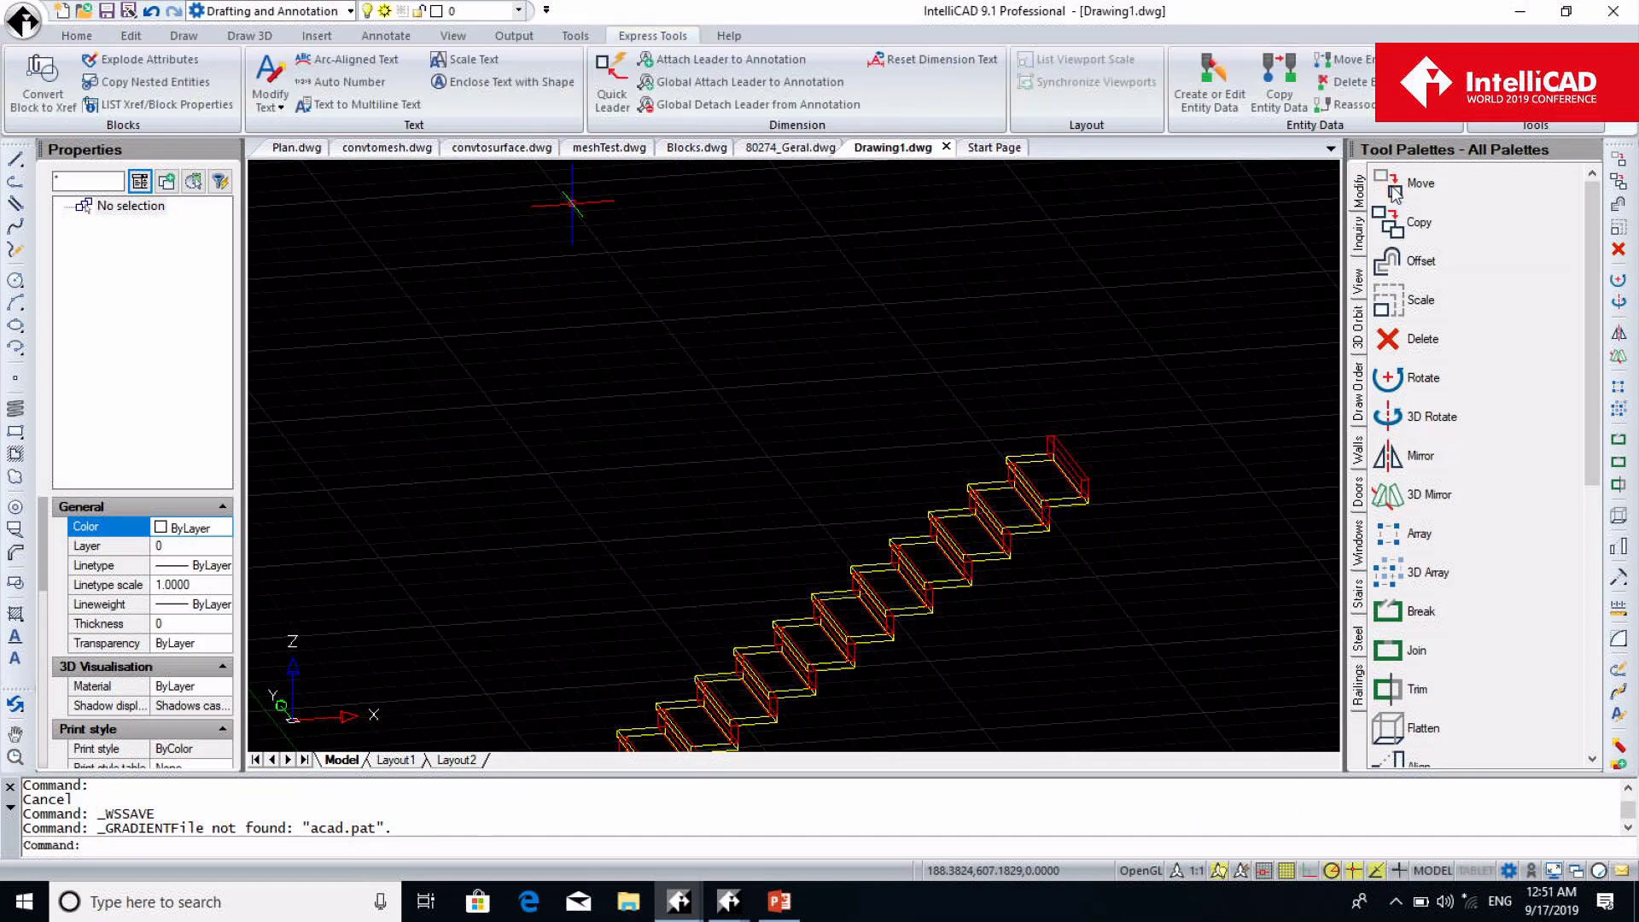
click(1581, 98)
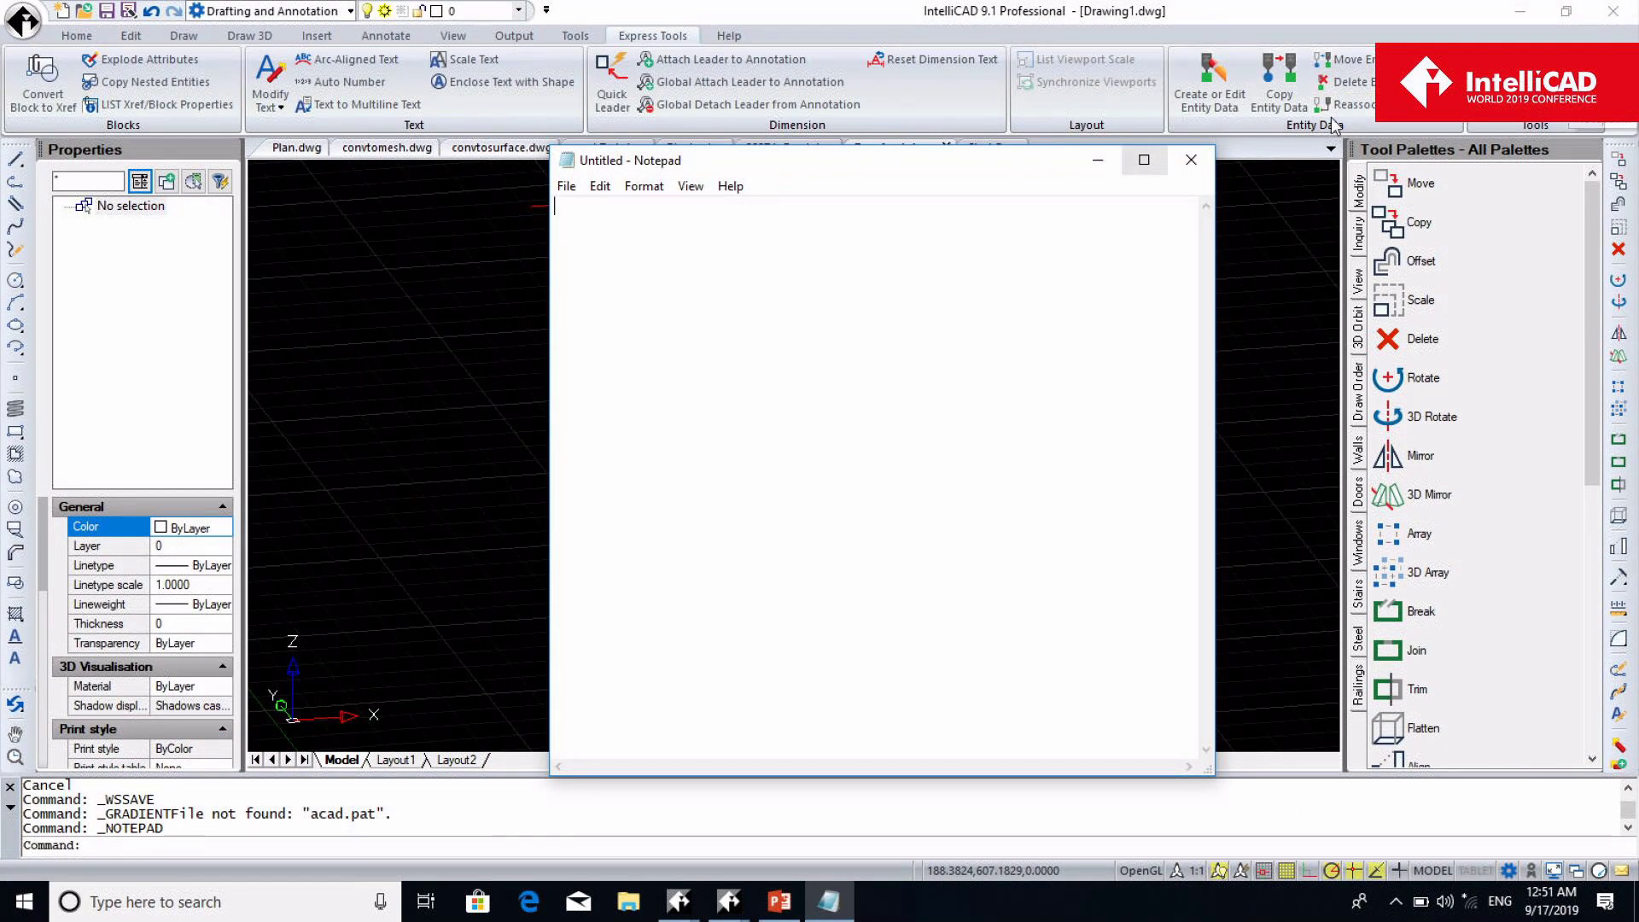
click(1202, 162)
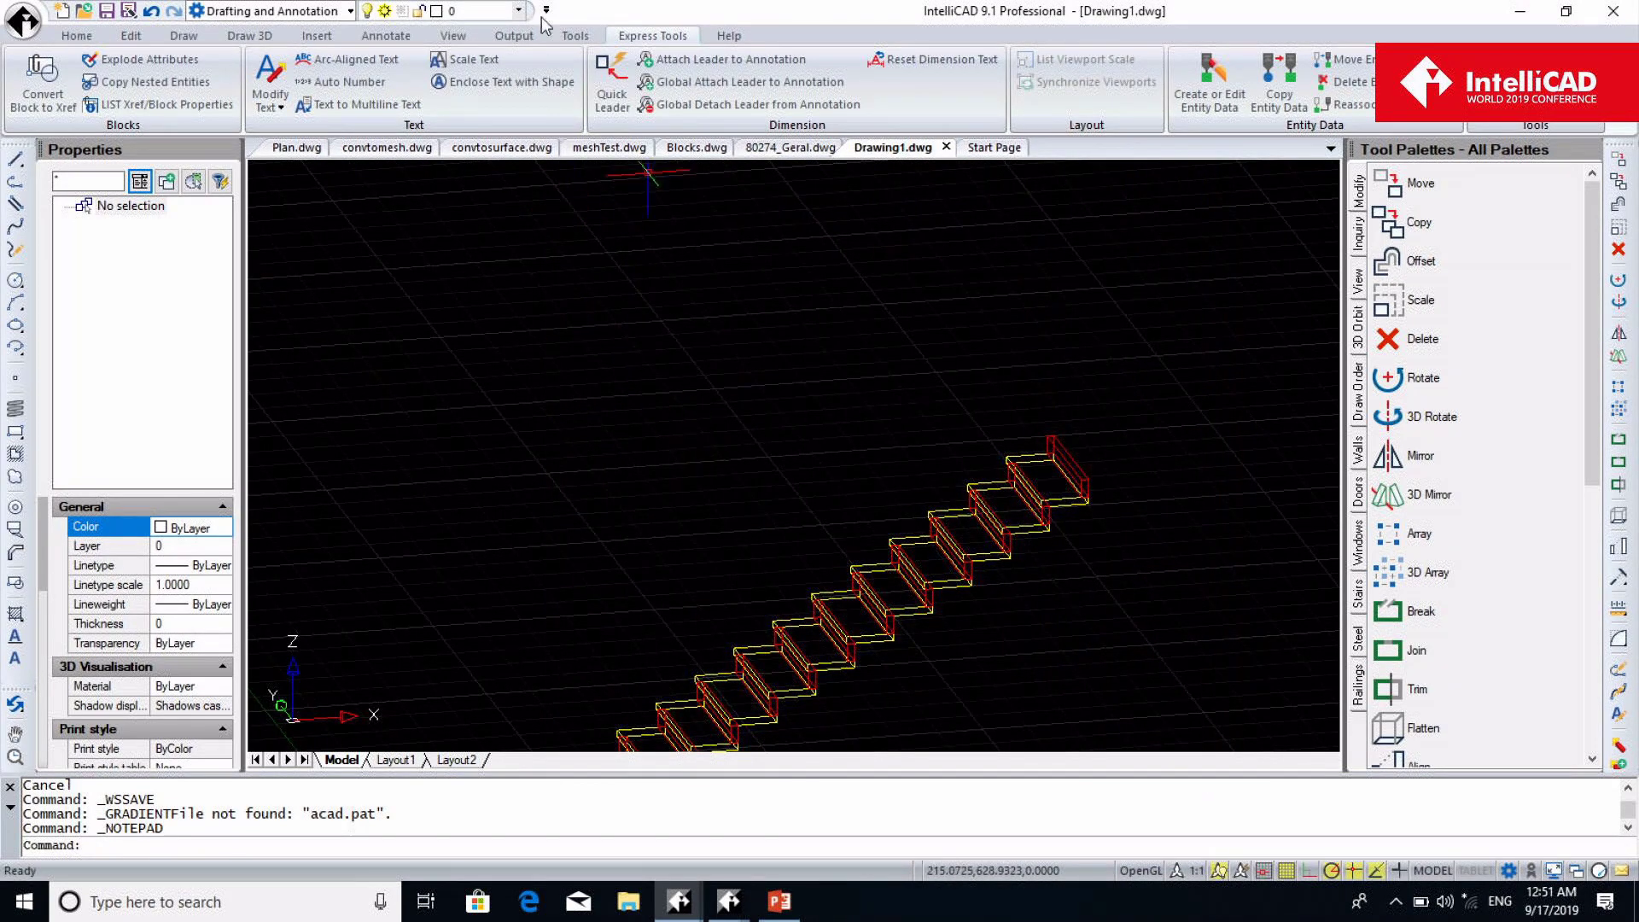
Hide the file tabs, view the list of open drawing windows, and show the file tabs again
click(454, 37)
click(1284, 106)
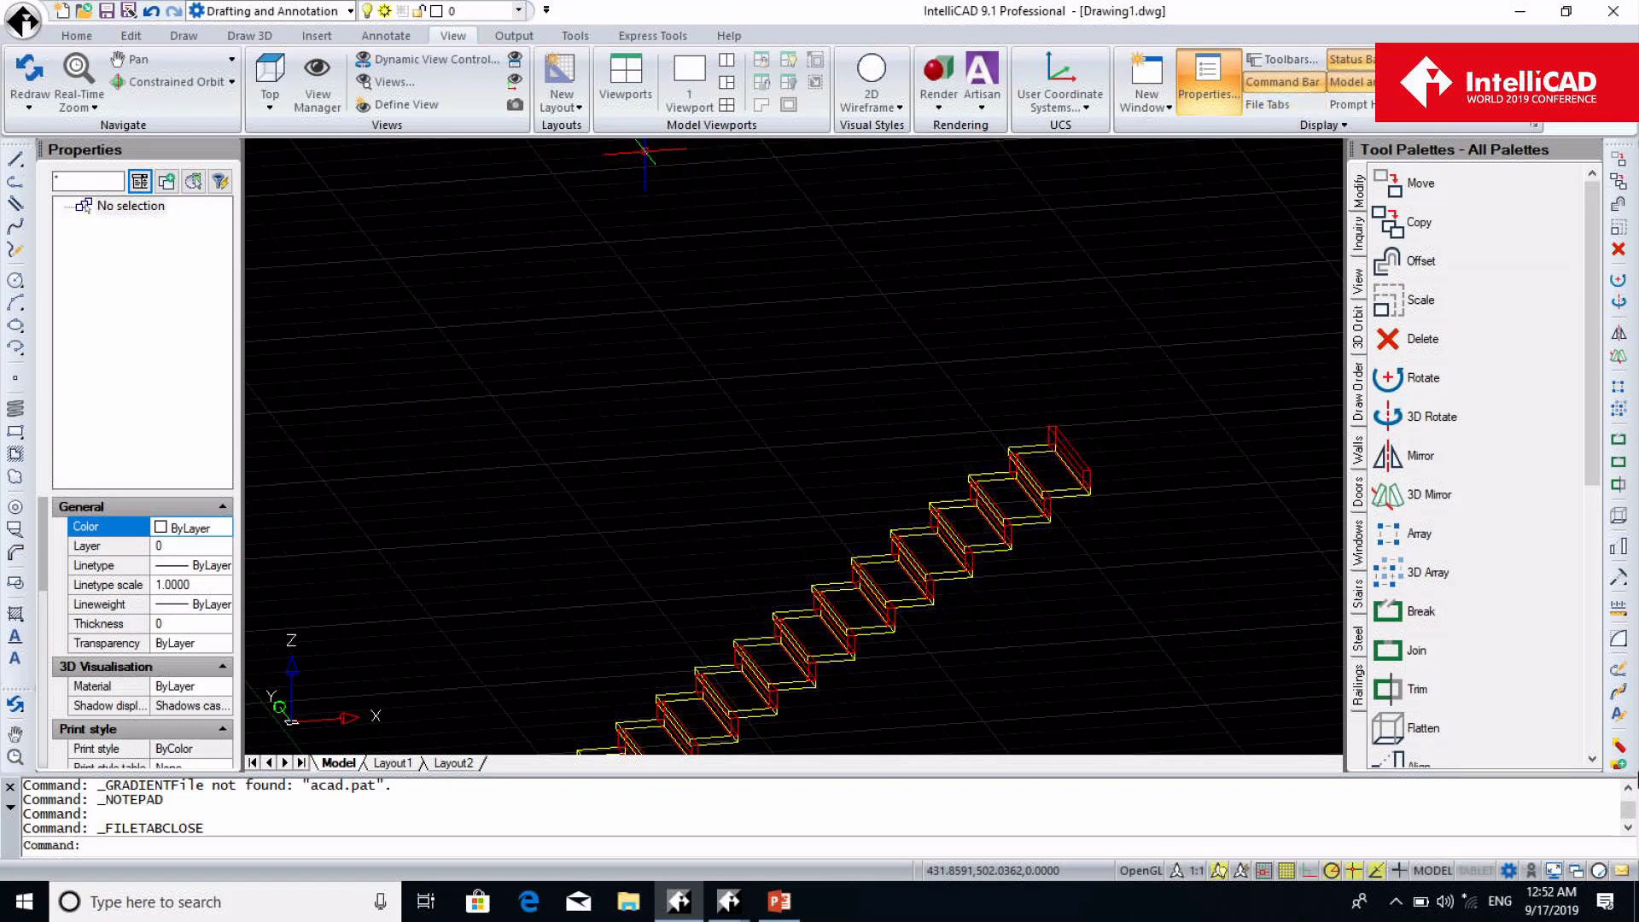
click(1577, 870)
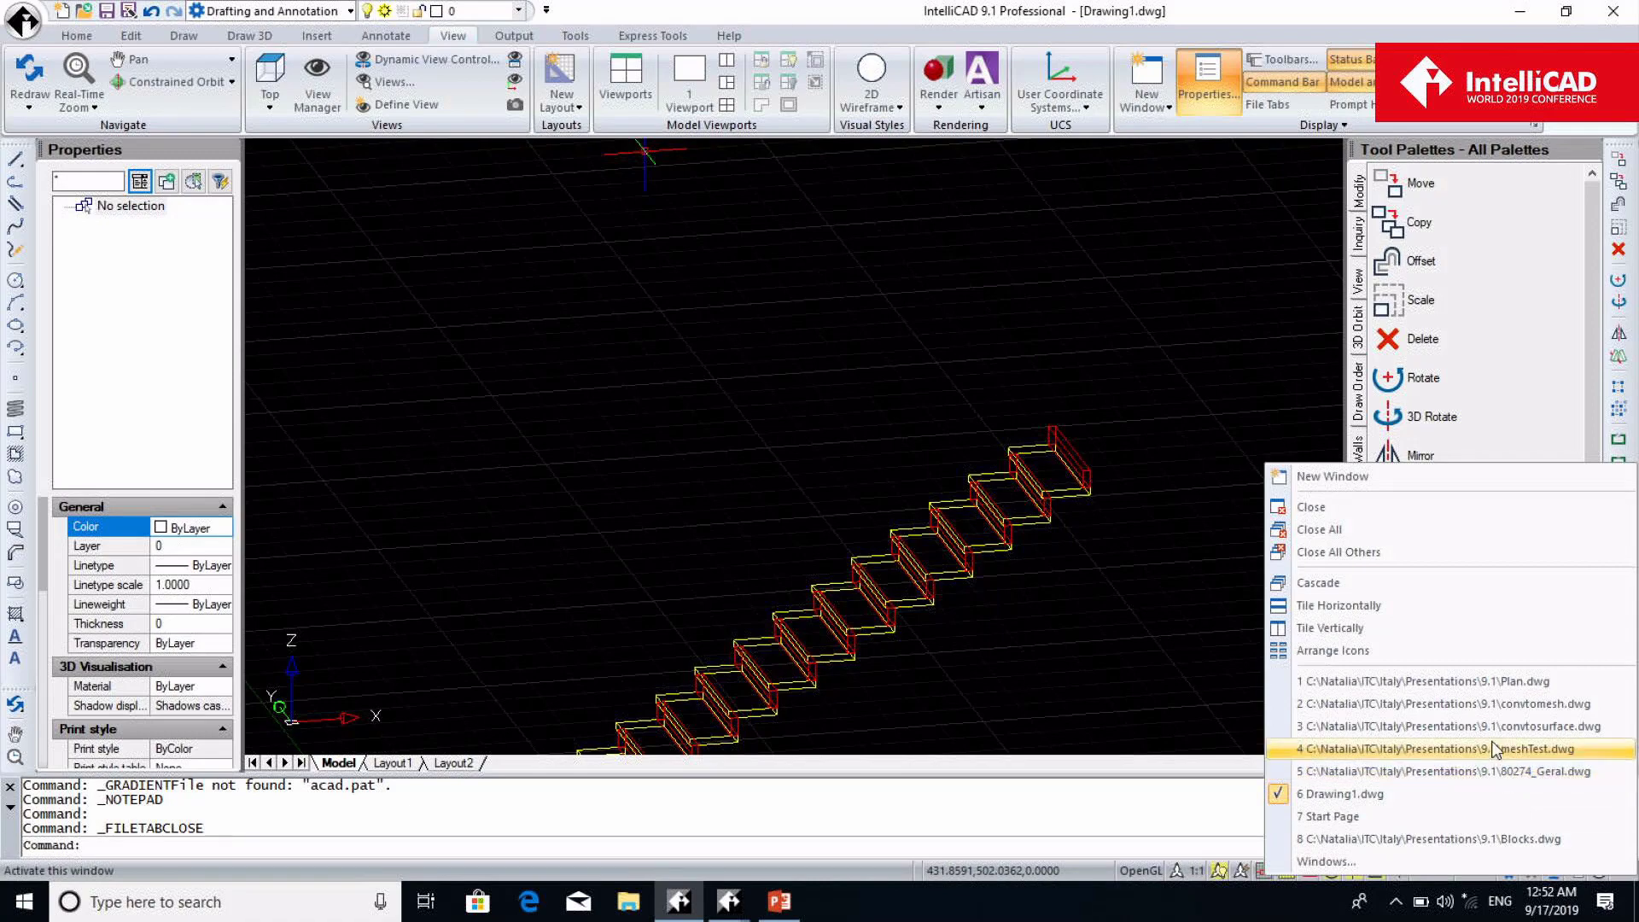
click(1270, 116)
click(1272, 109)
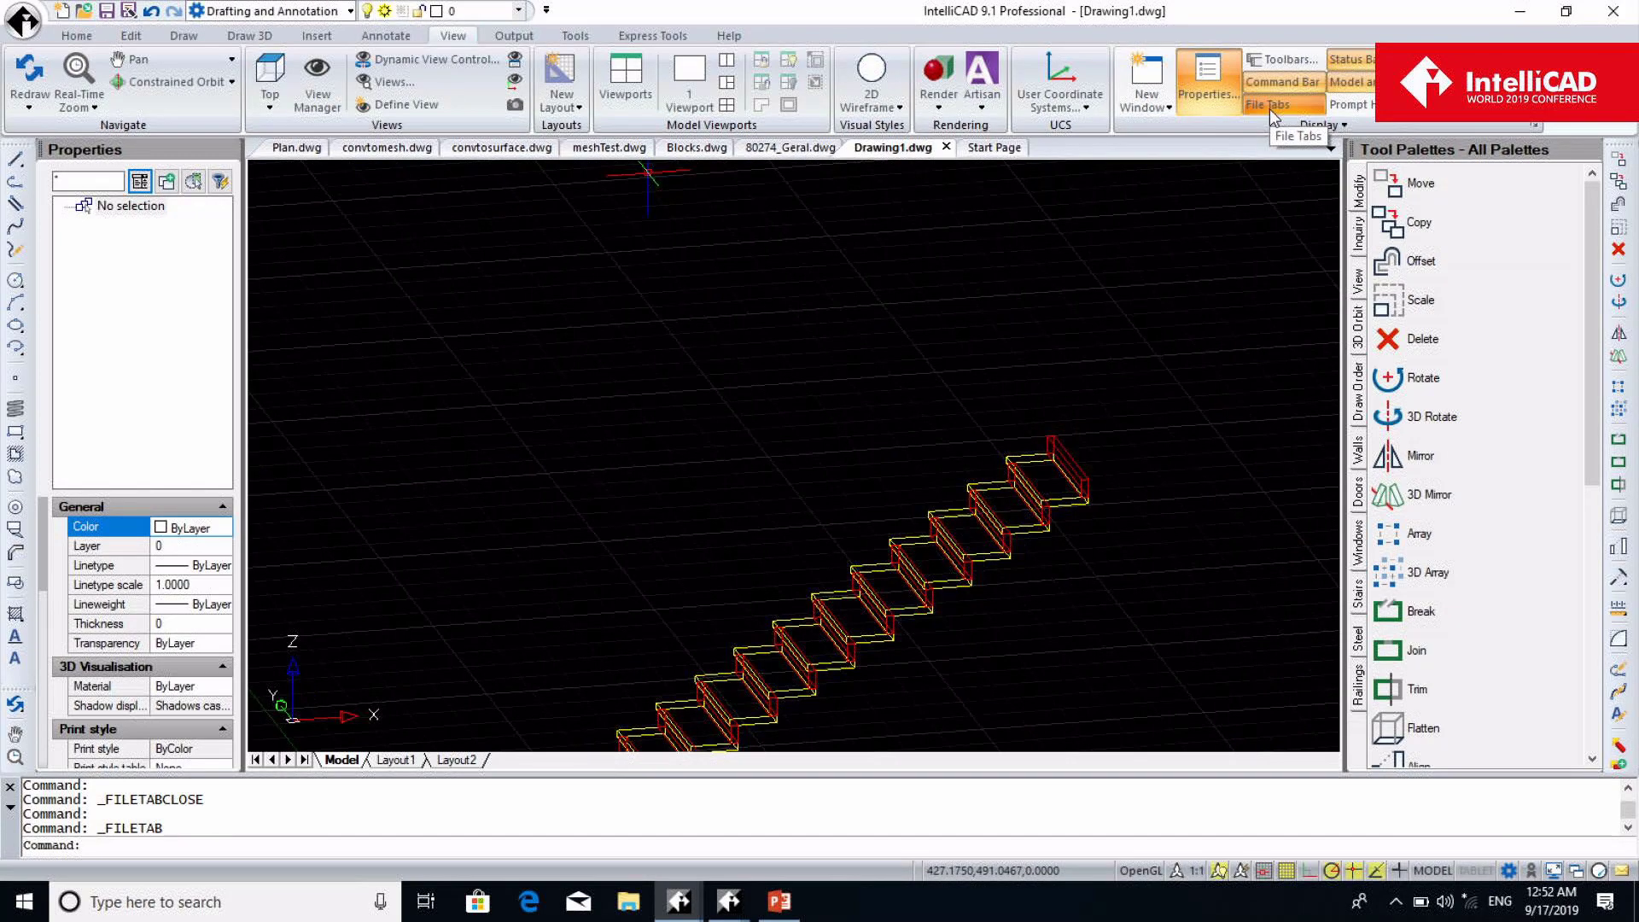
Close all drawings except Drawing1.dwg with CLOSEALLOTHER, discarding the changes to Plan
click(499, 845)
text(CLOSEALLOTH)
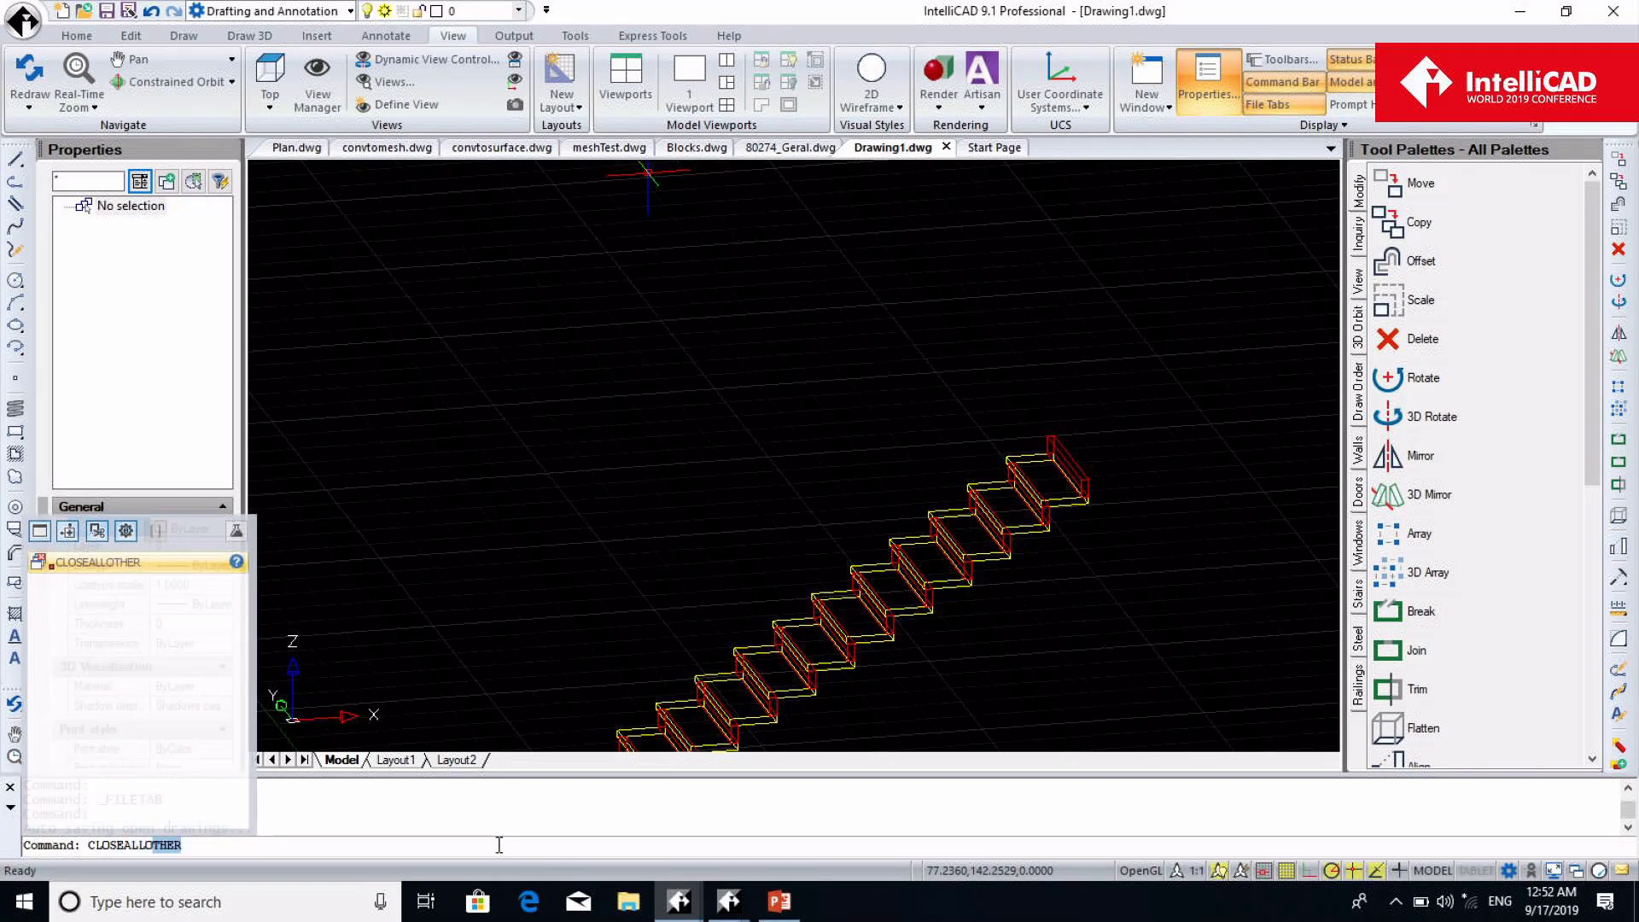
text(ER)
key(Return)
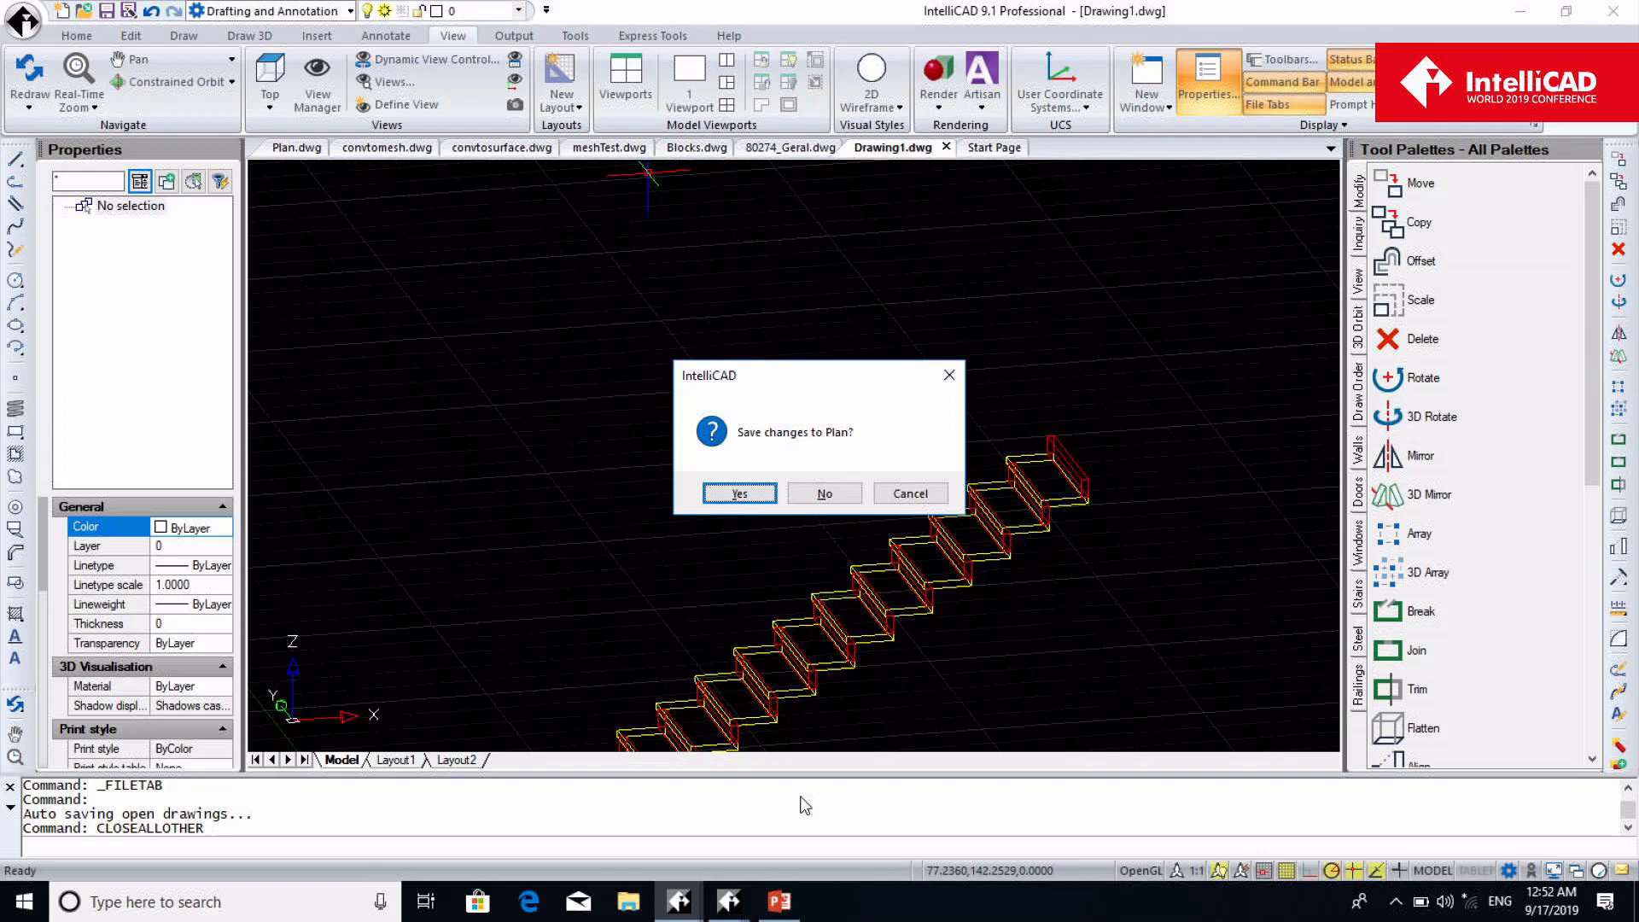
click(825, 494)
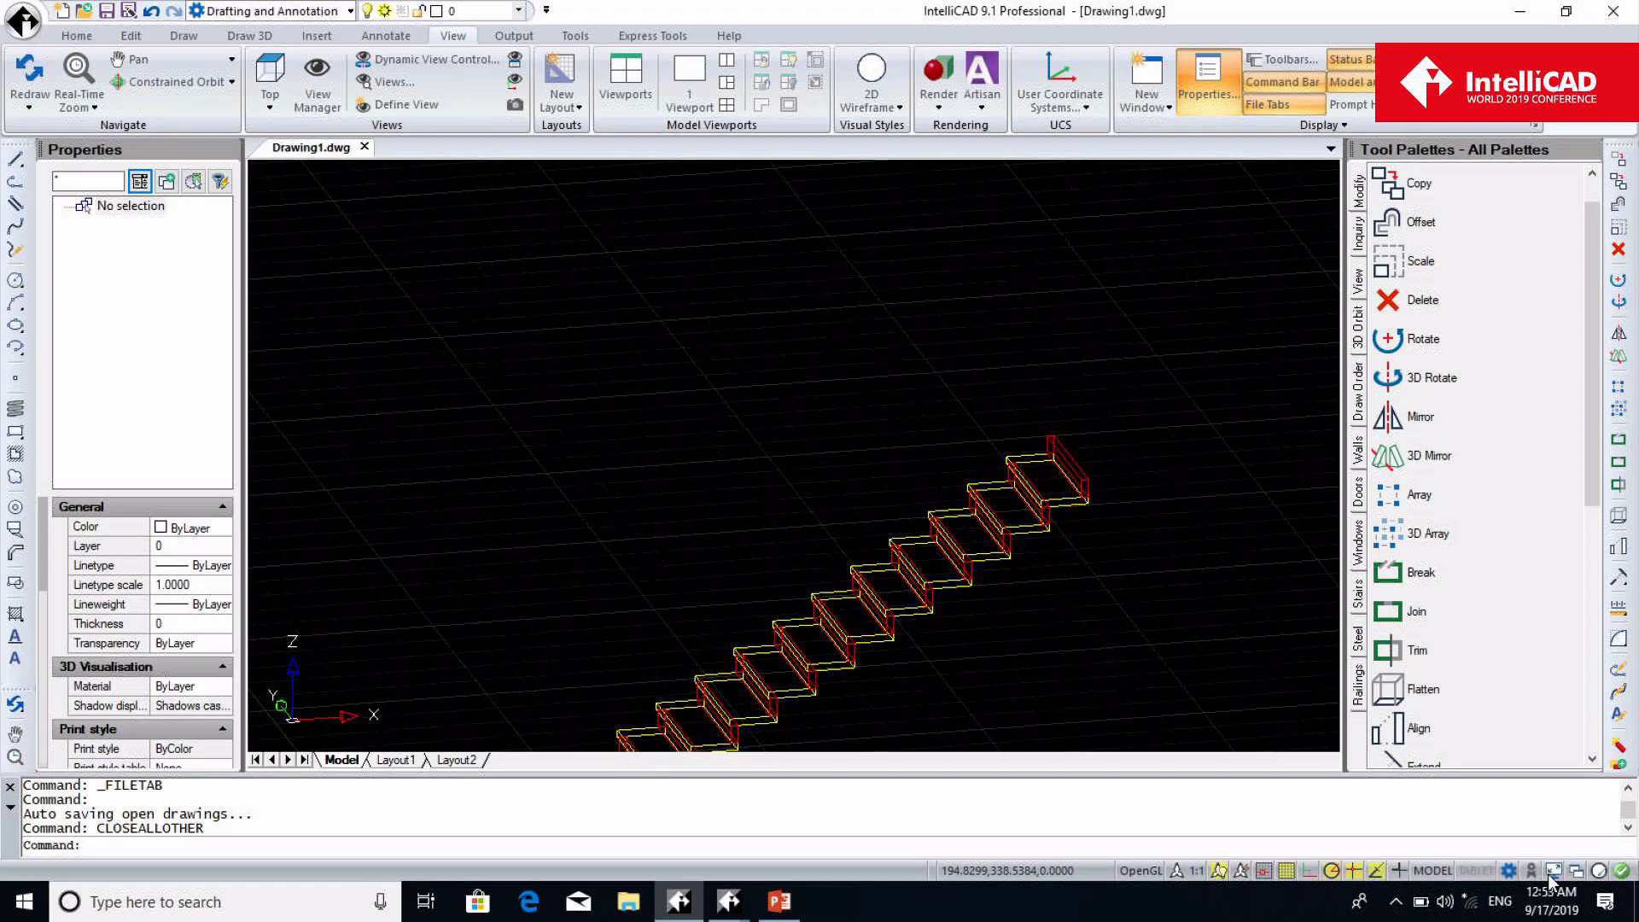
Turn on the clean screen display for Drawing1.dwg and restore the full interface
click(1548, 874)
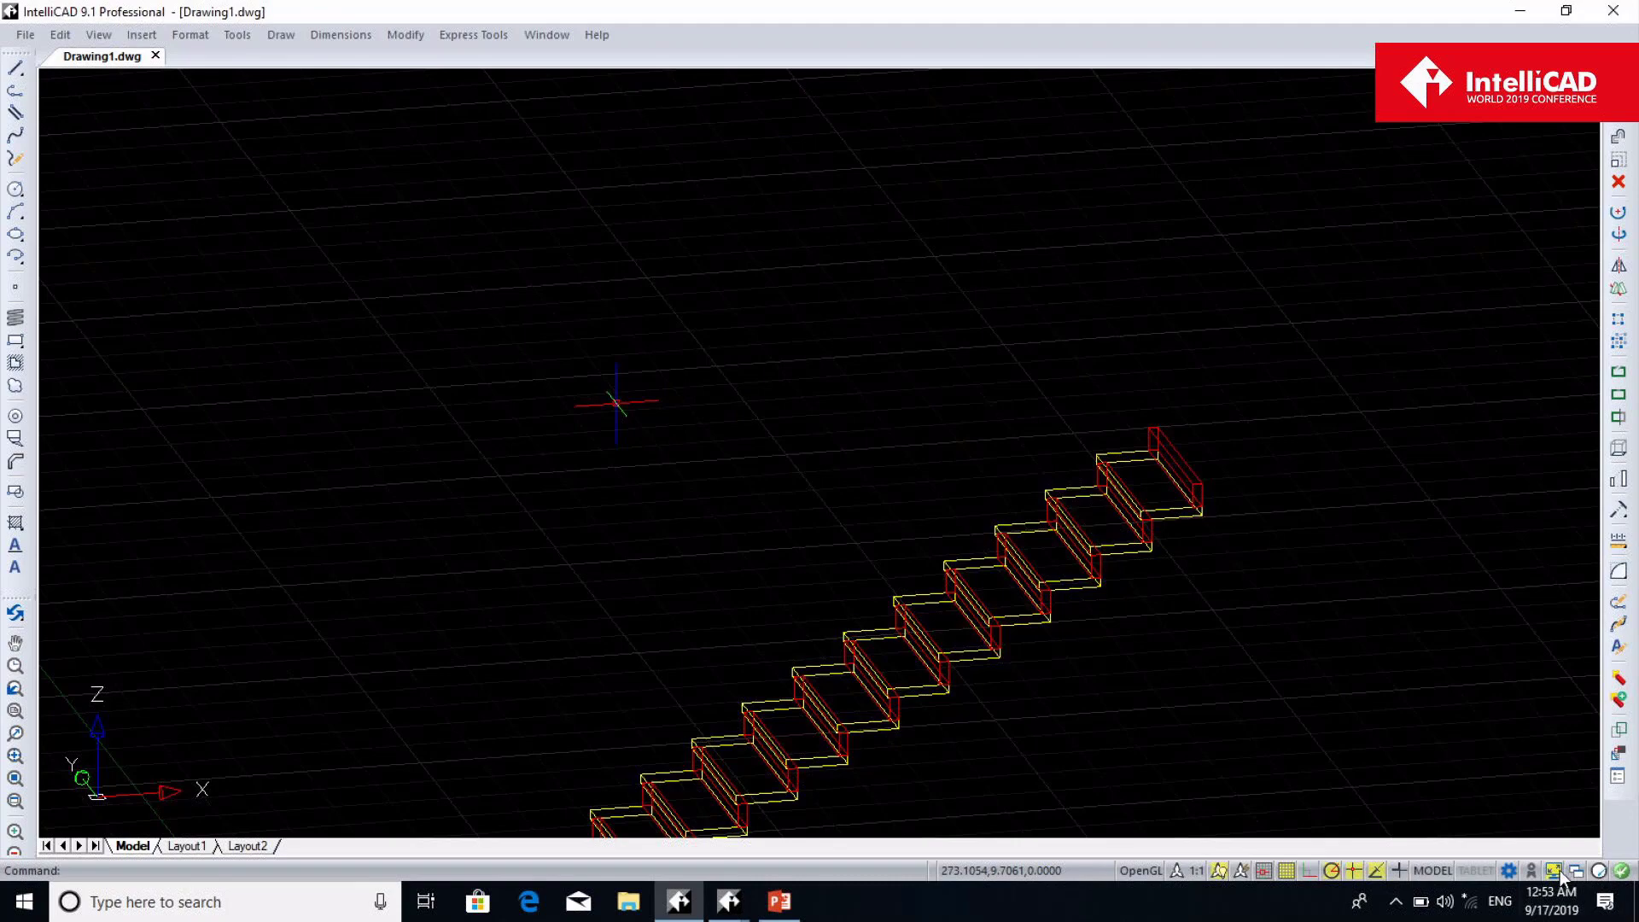
click(1558, 874)
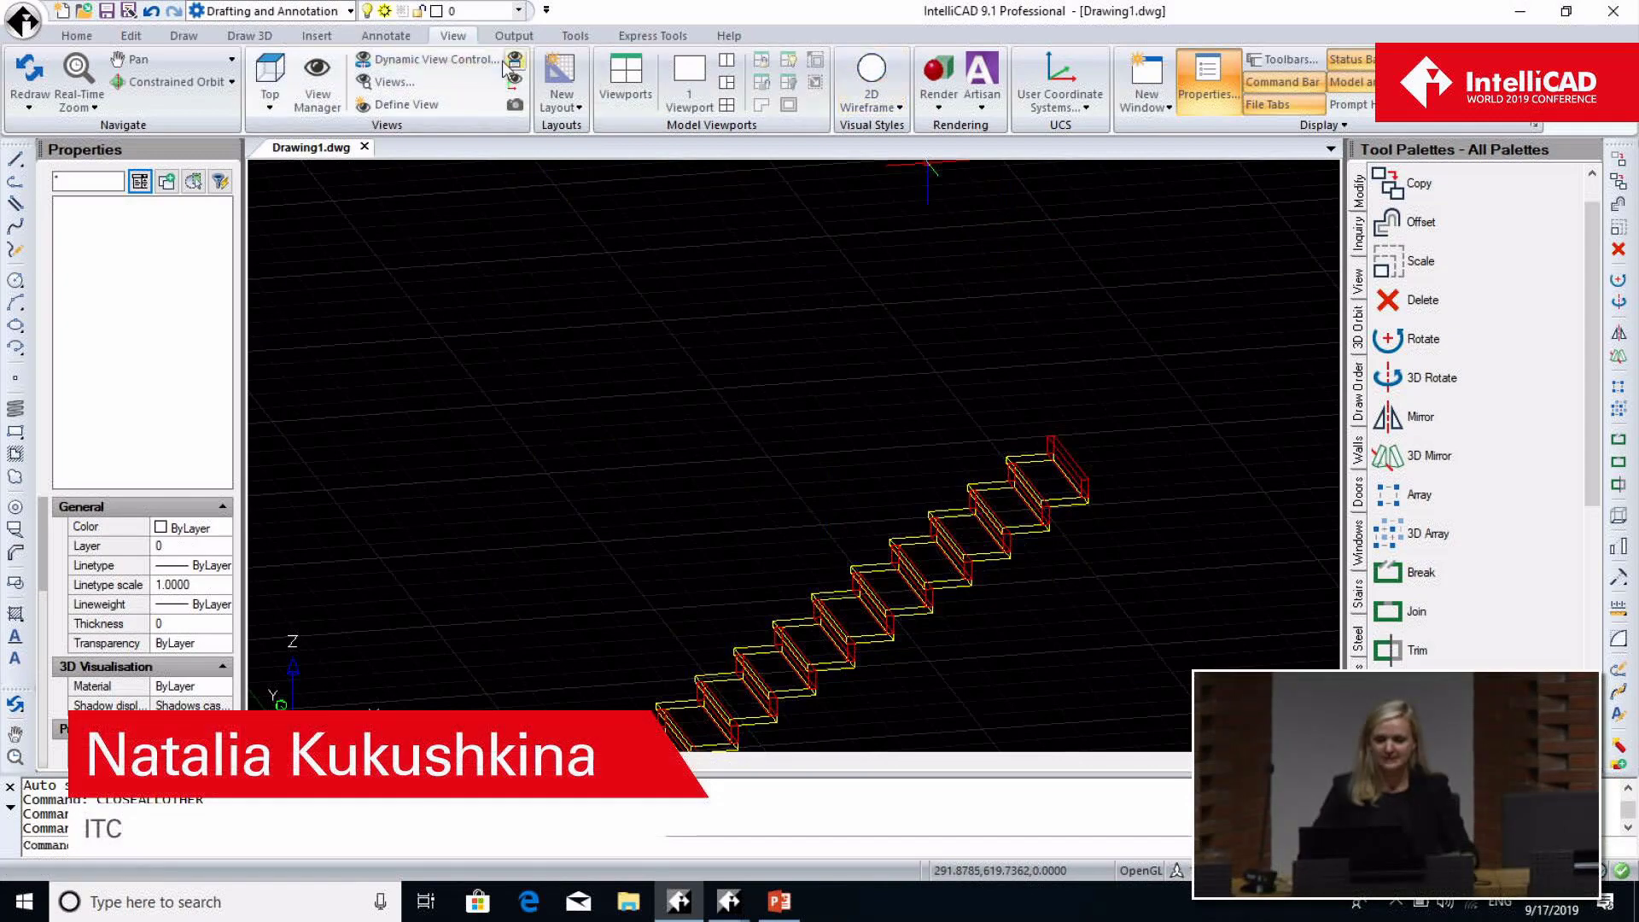
Open the System Variable Manager, filter the system variables list by "hatch", and clear the filter
click(575, 35)
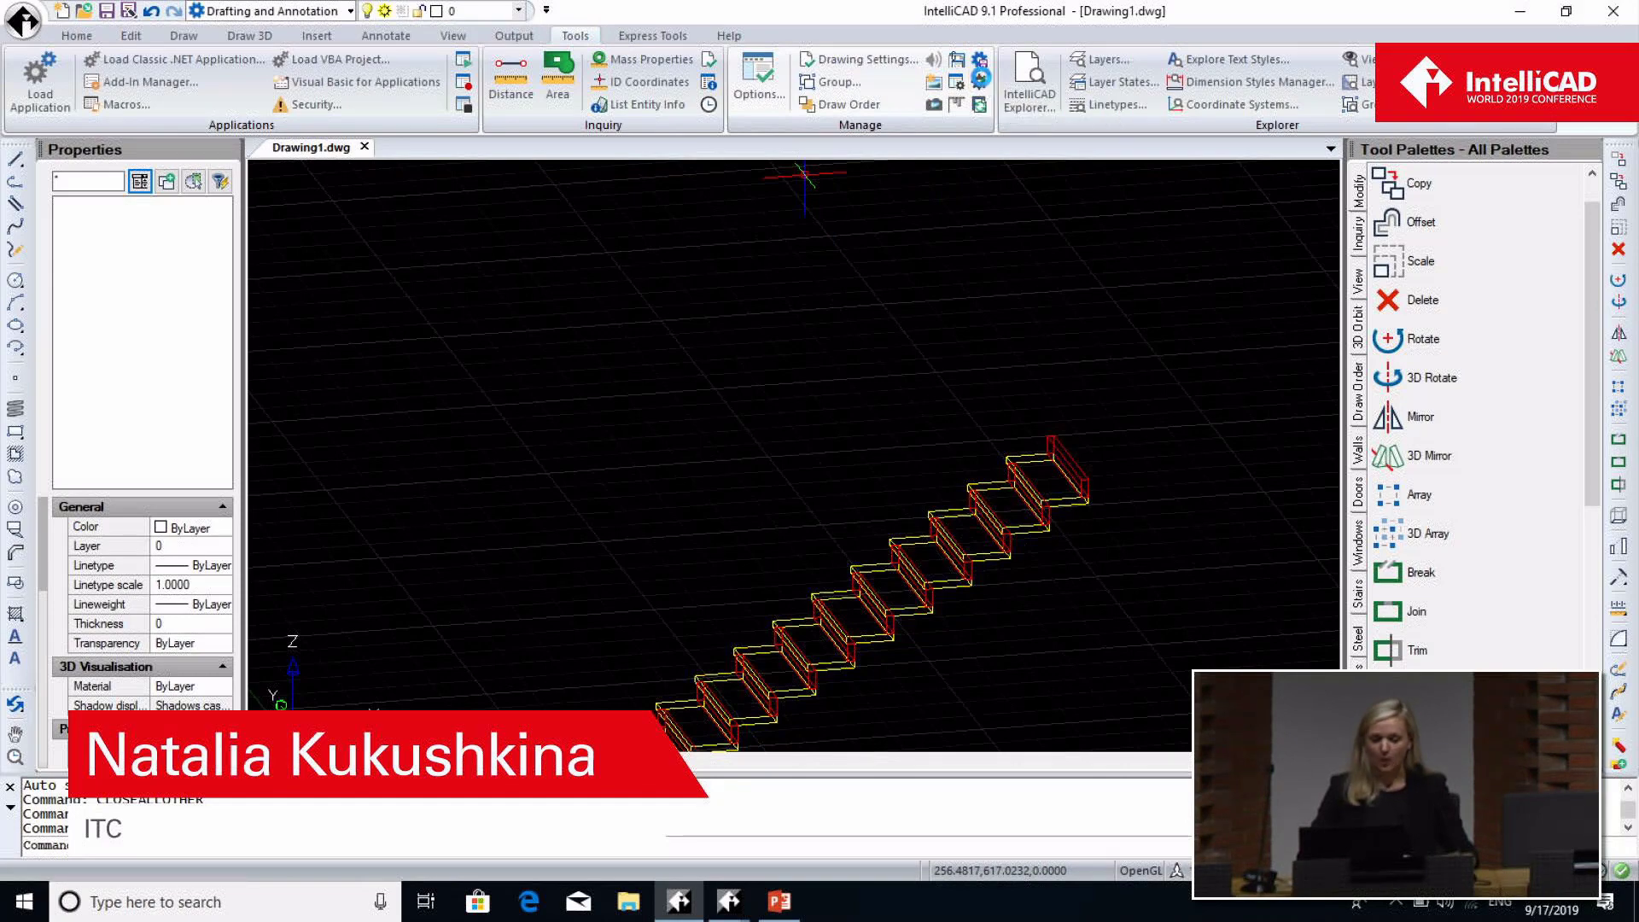
click(981, 81)
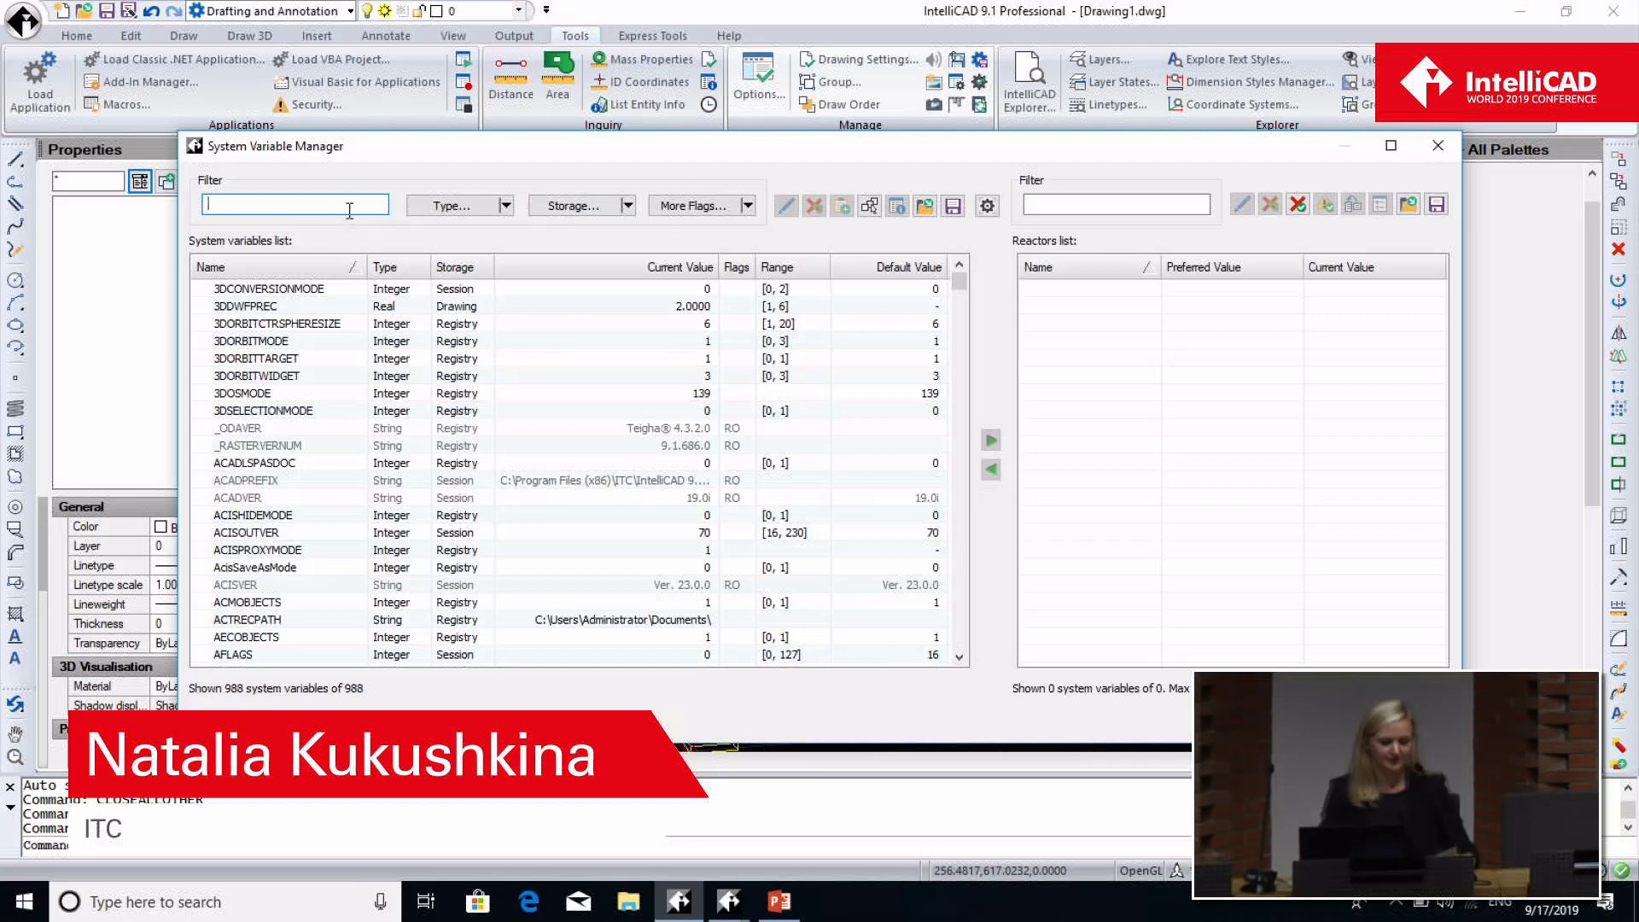
text(h)
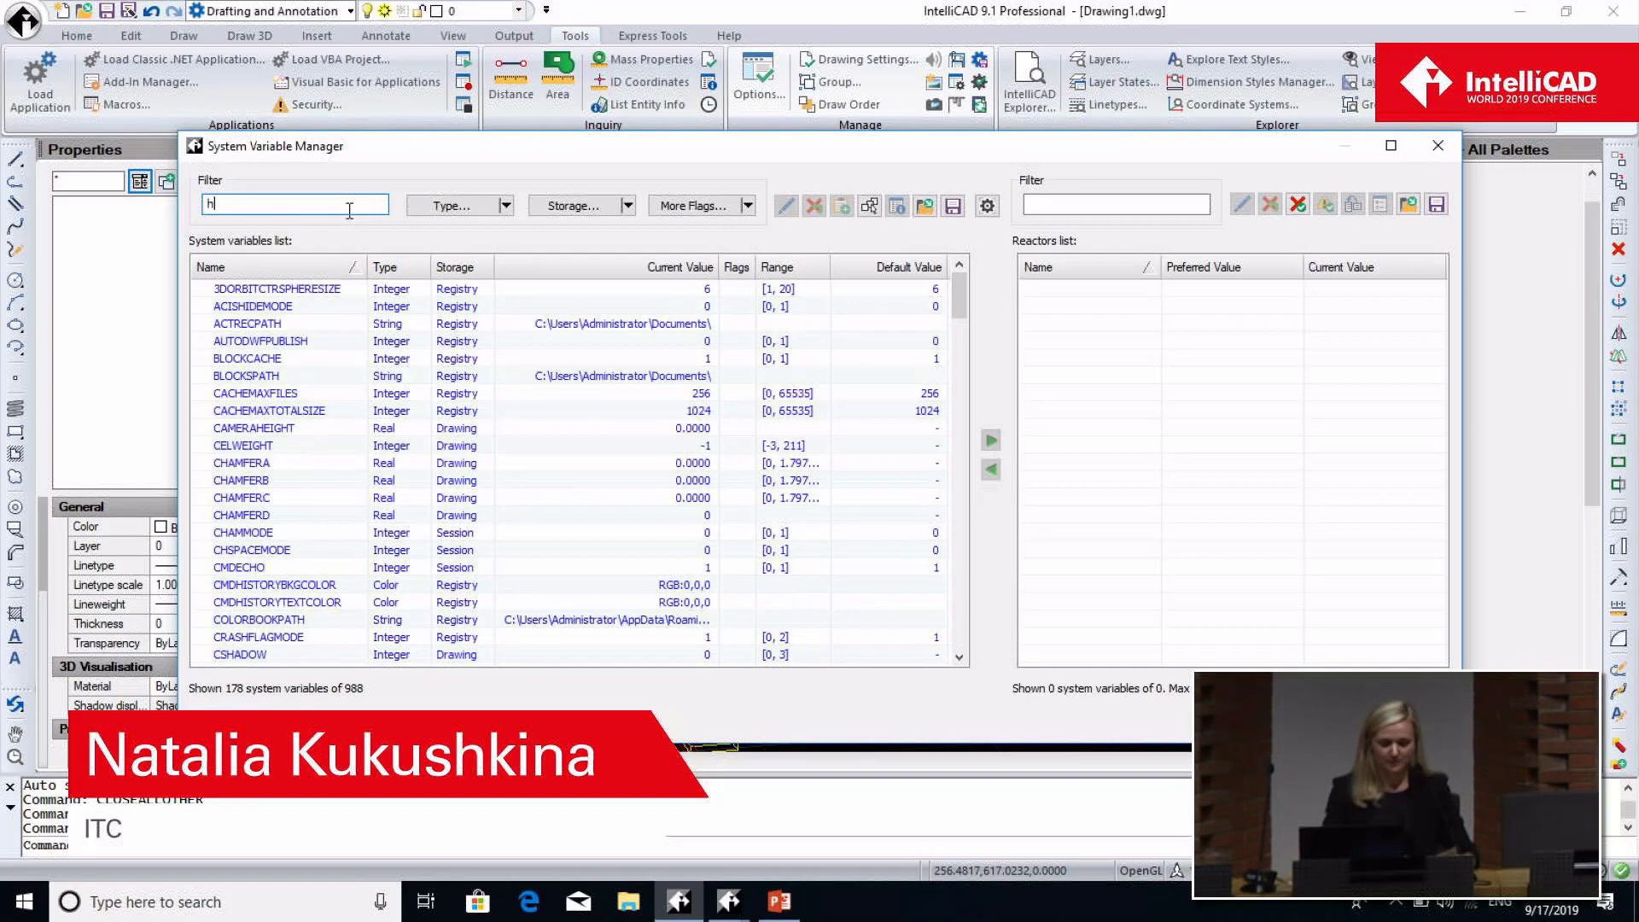
text(a)
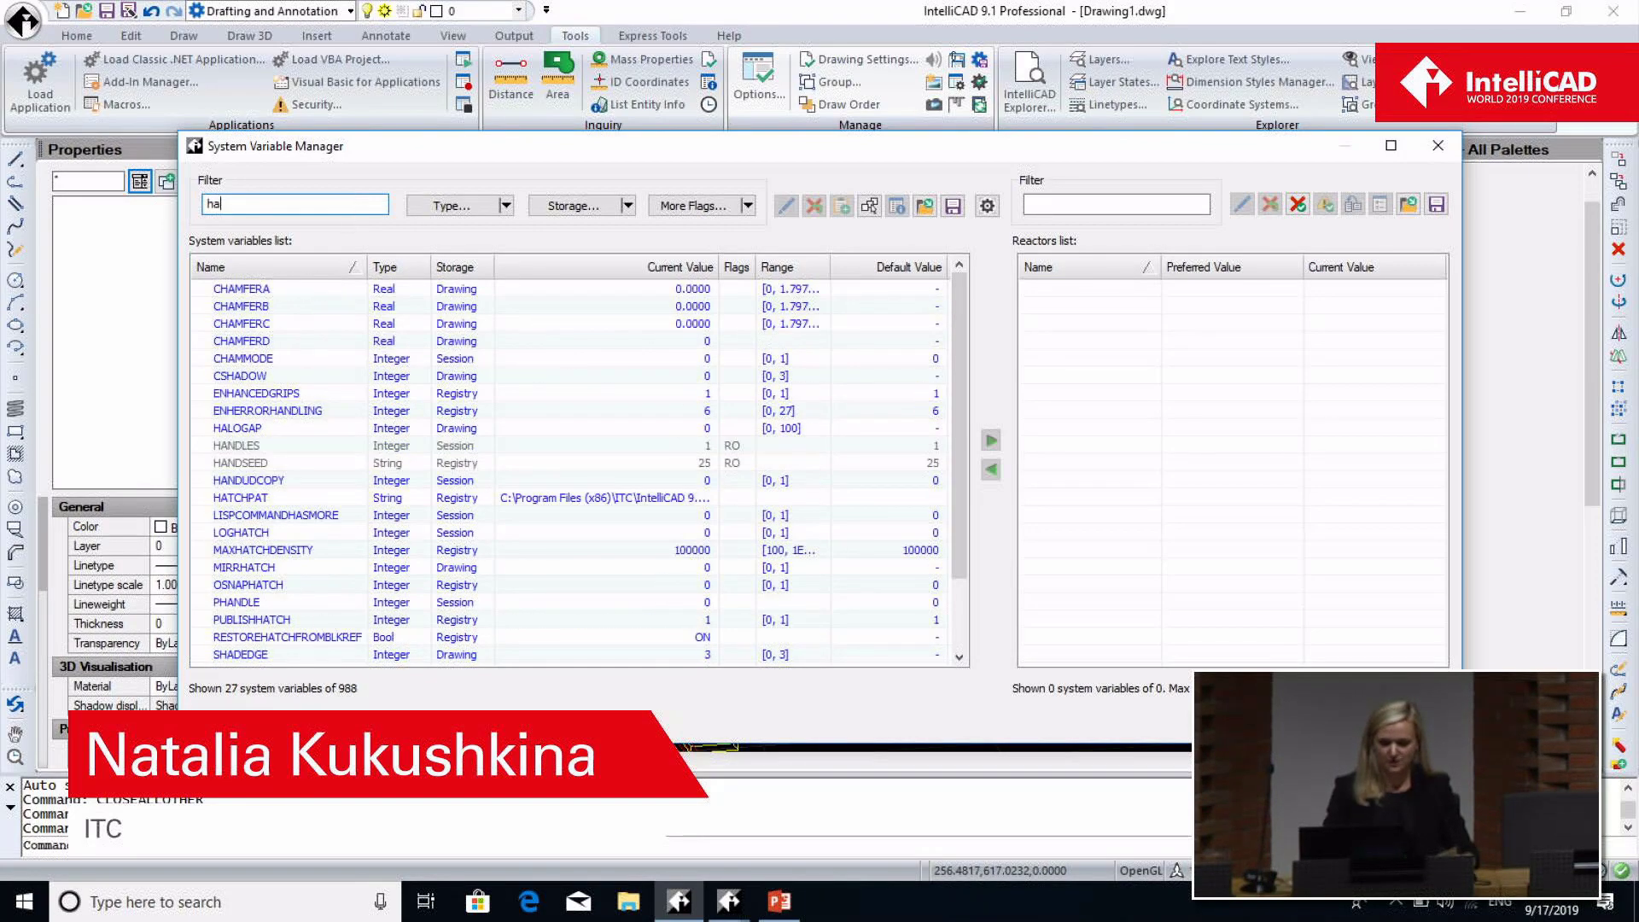
text(tch)
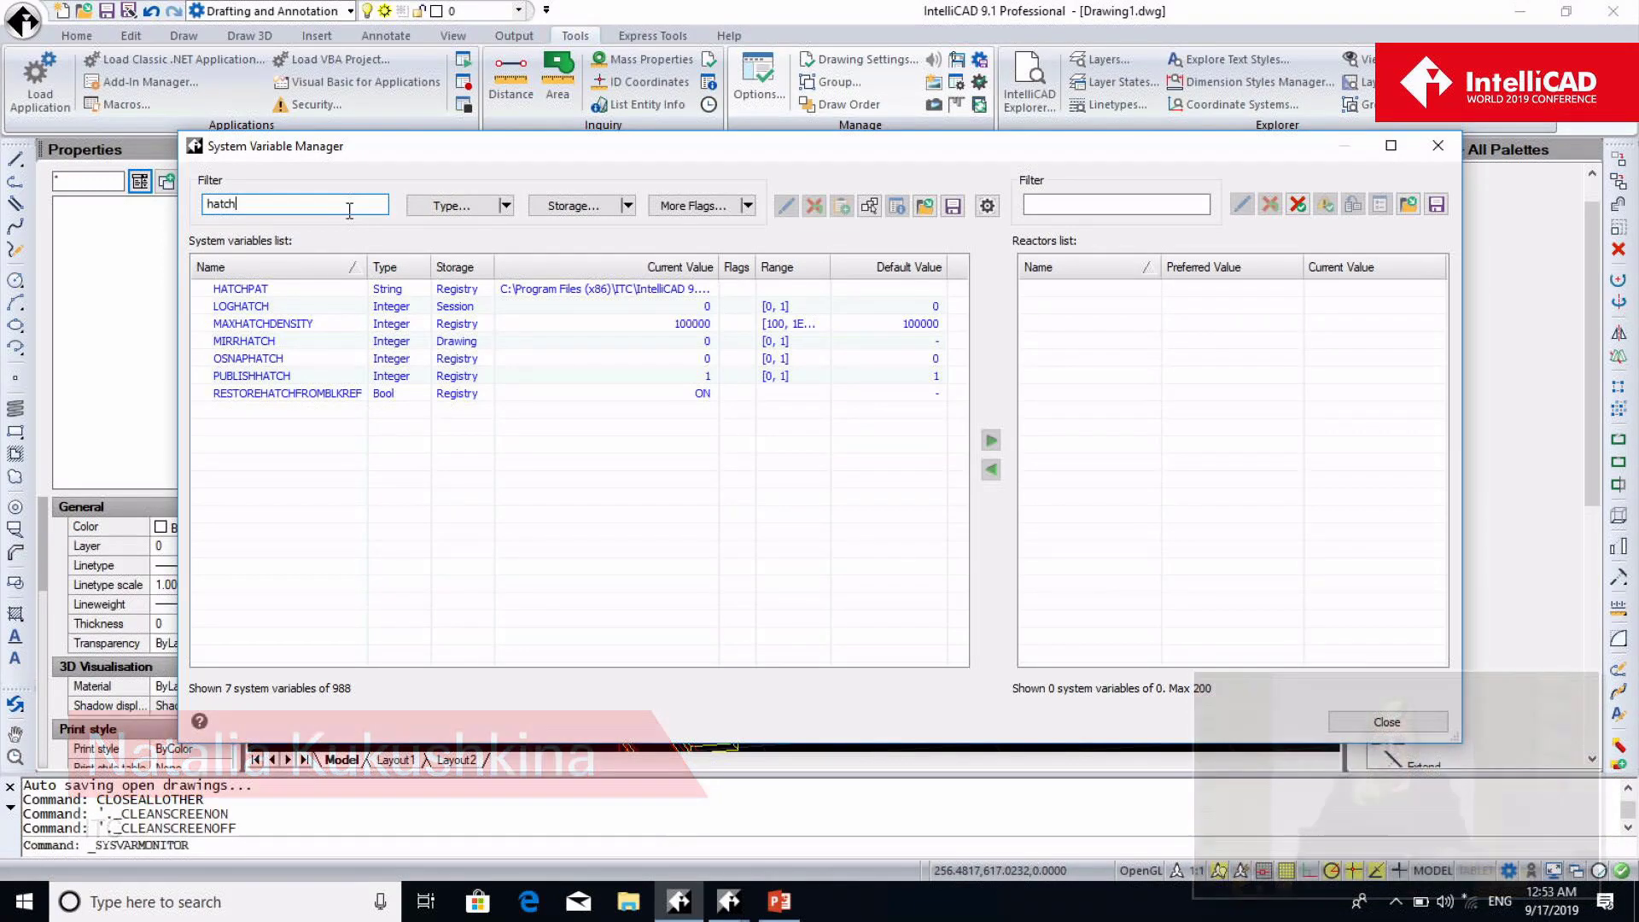
key(BackSpace)
key(BackSpace)
key(BackSpace)
key(BackSpace)
key(BackSpace)
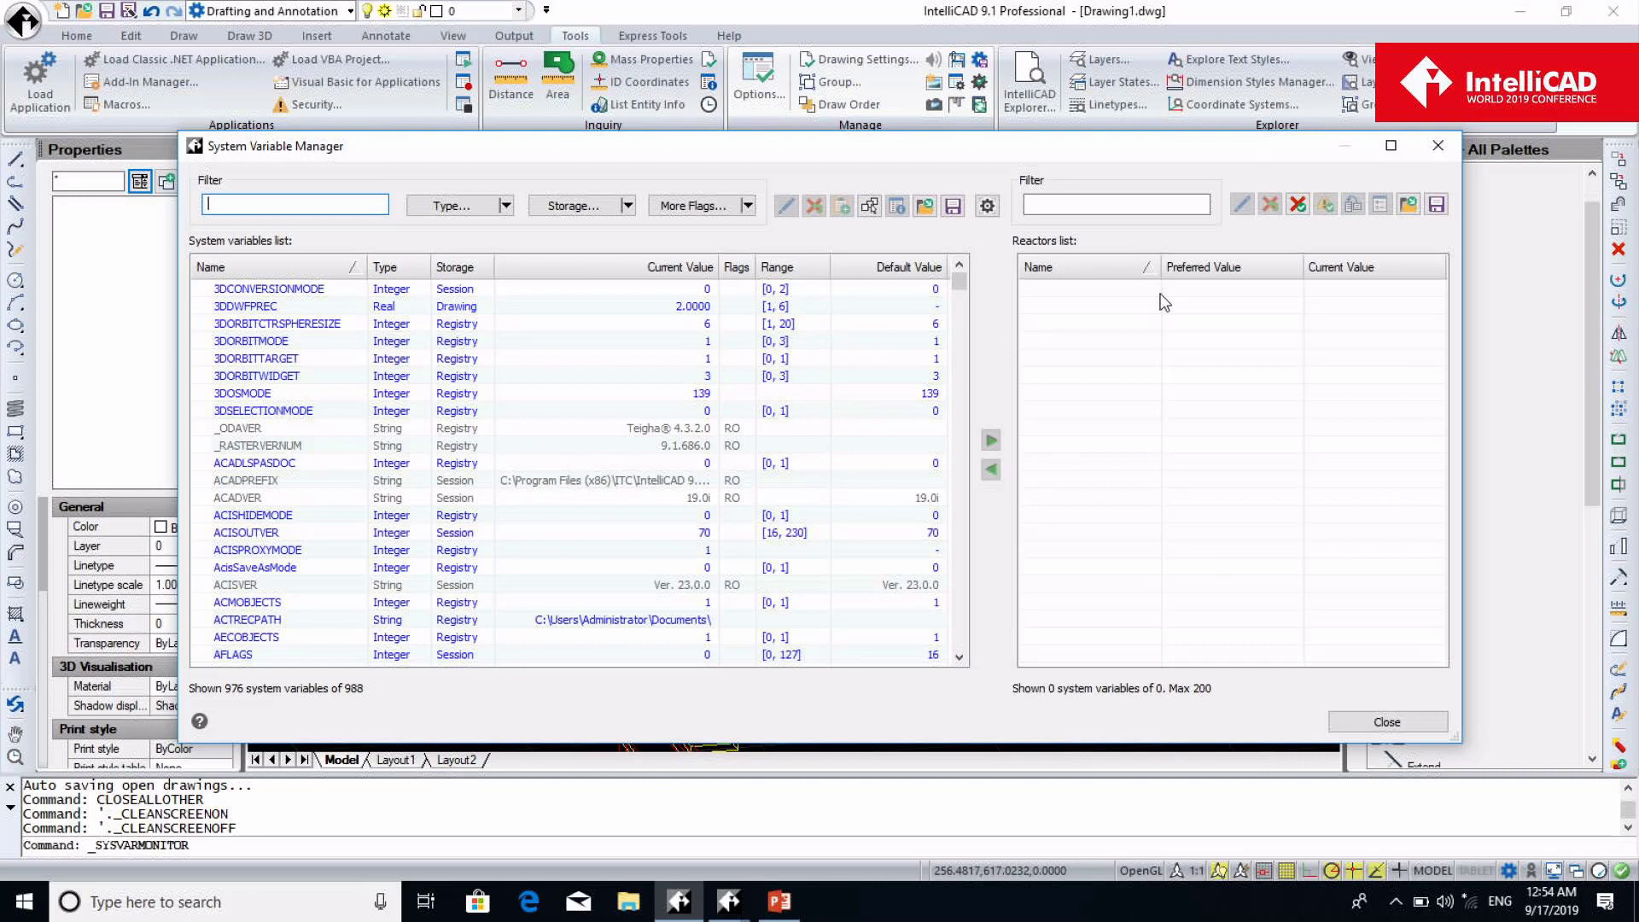
Add the 3DORBITMODE variable to the reactors list and close the System Variable Manager
click(274, 341)
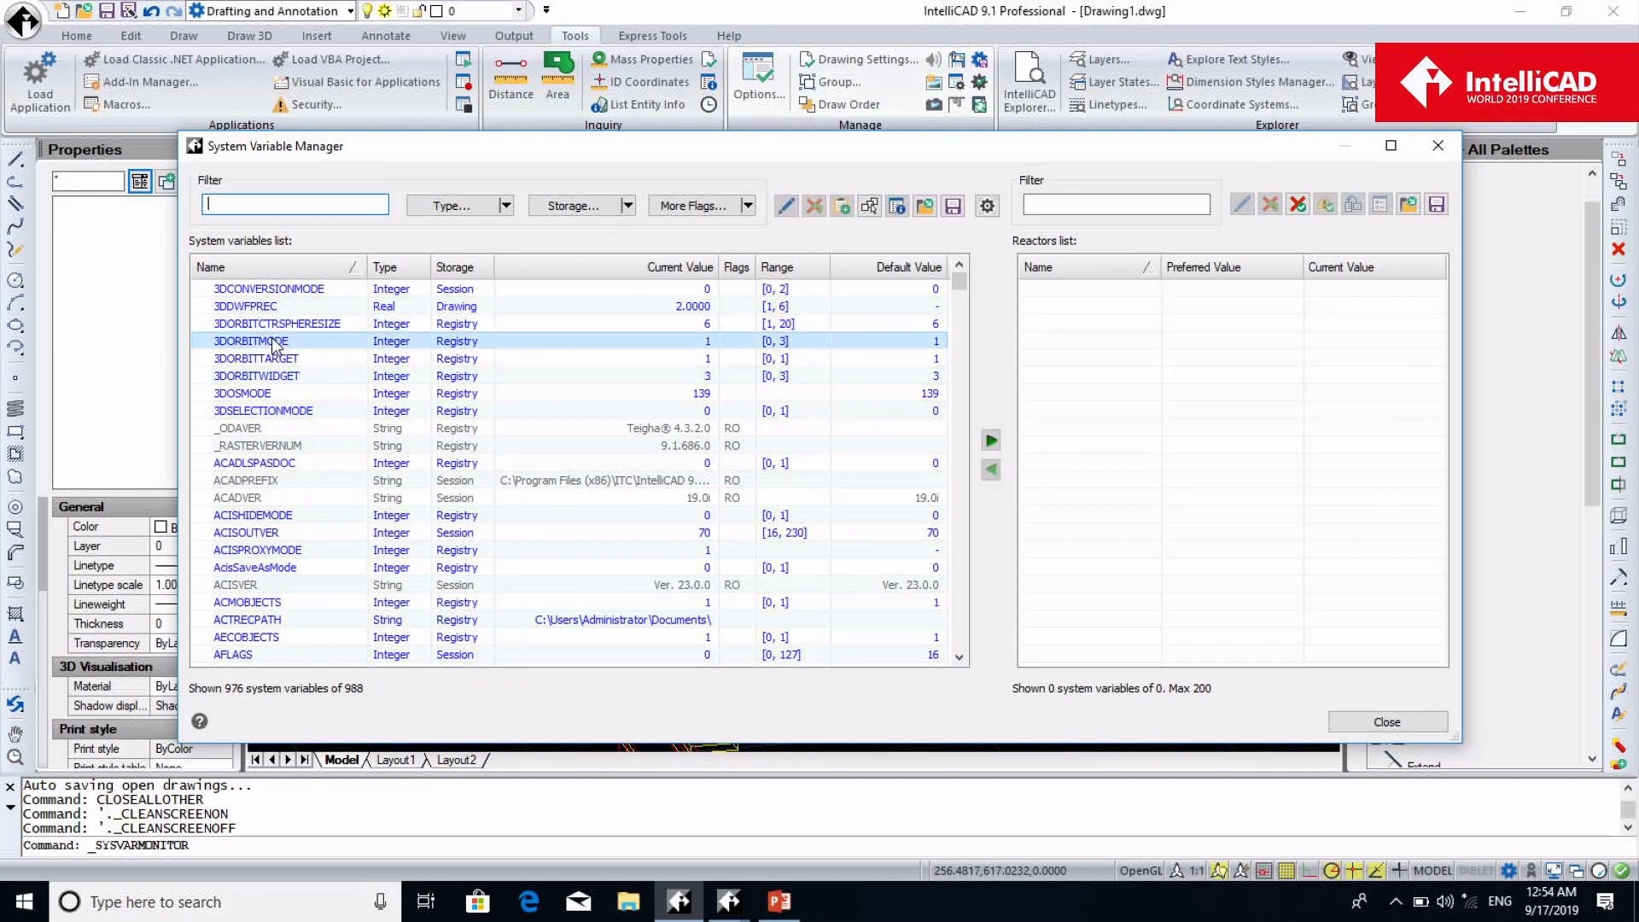
click(990, 442)
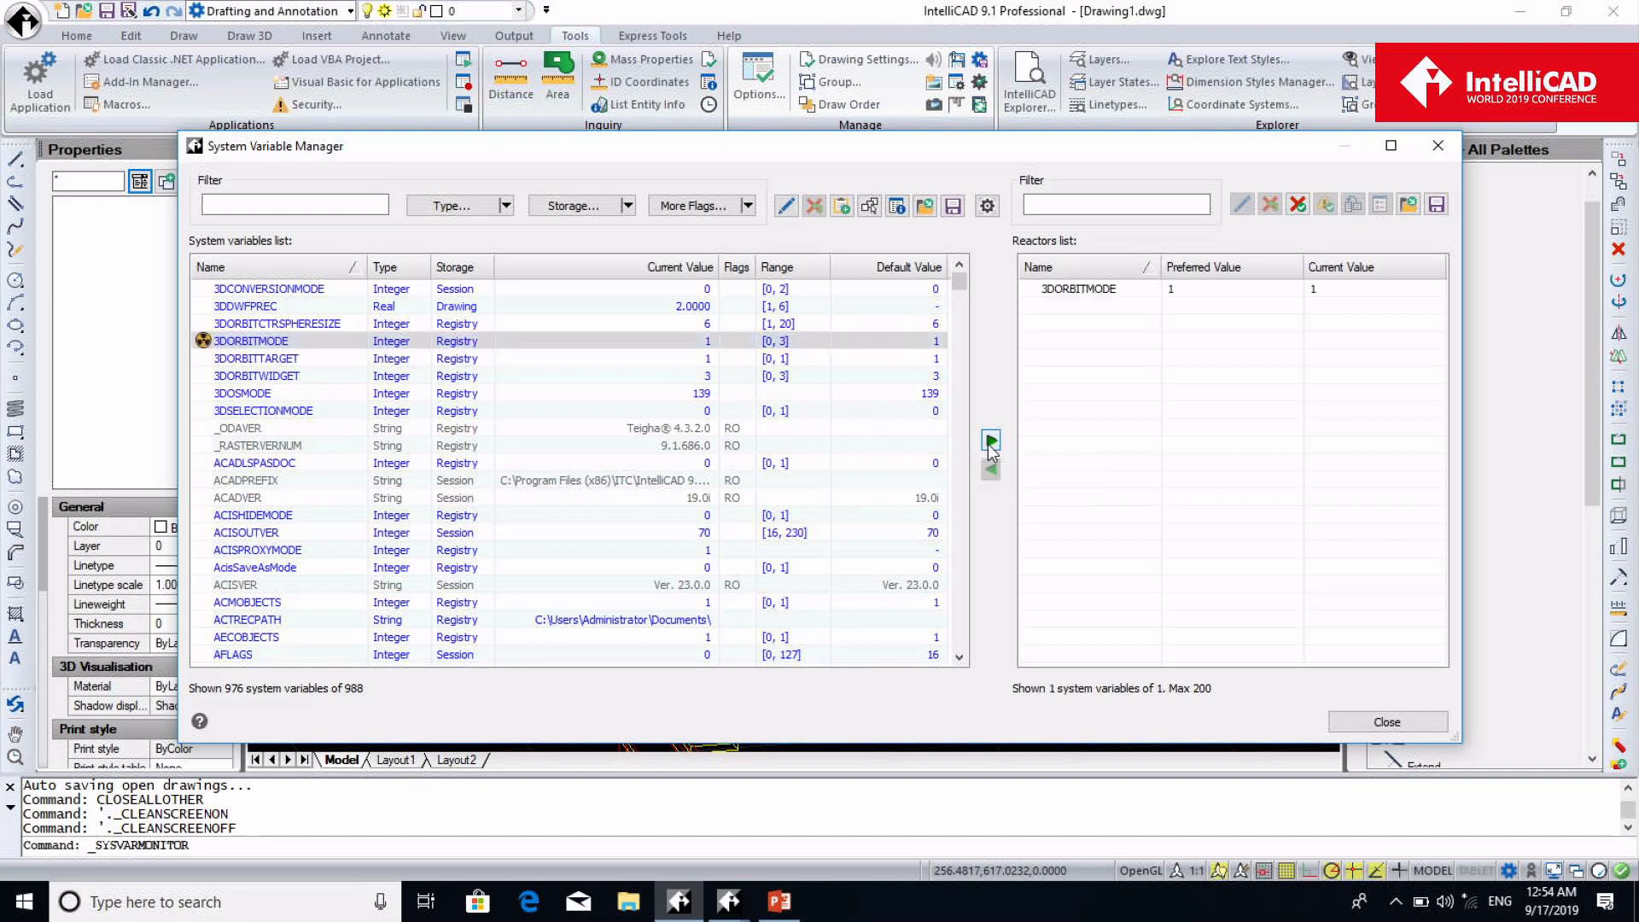
click(282, 343)
click(1360, 726)
Set the 3DORBITMODE system variable to 2
text(3DOR)
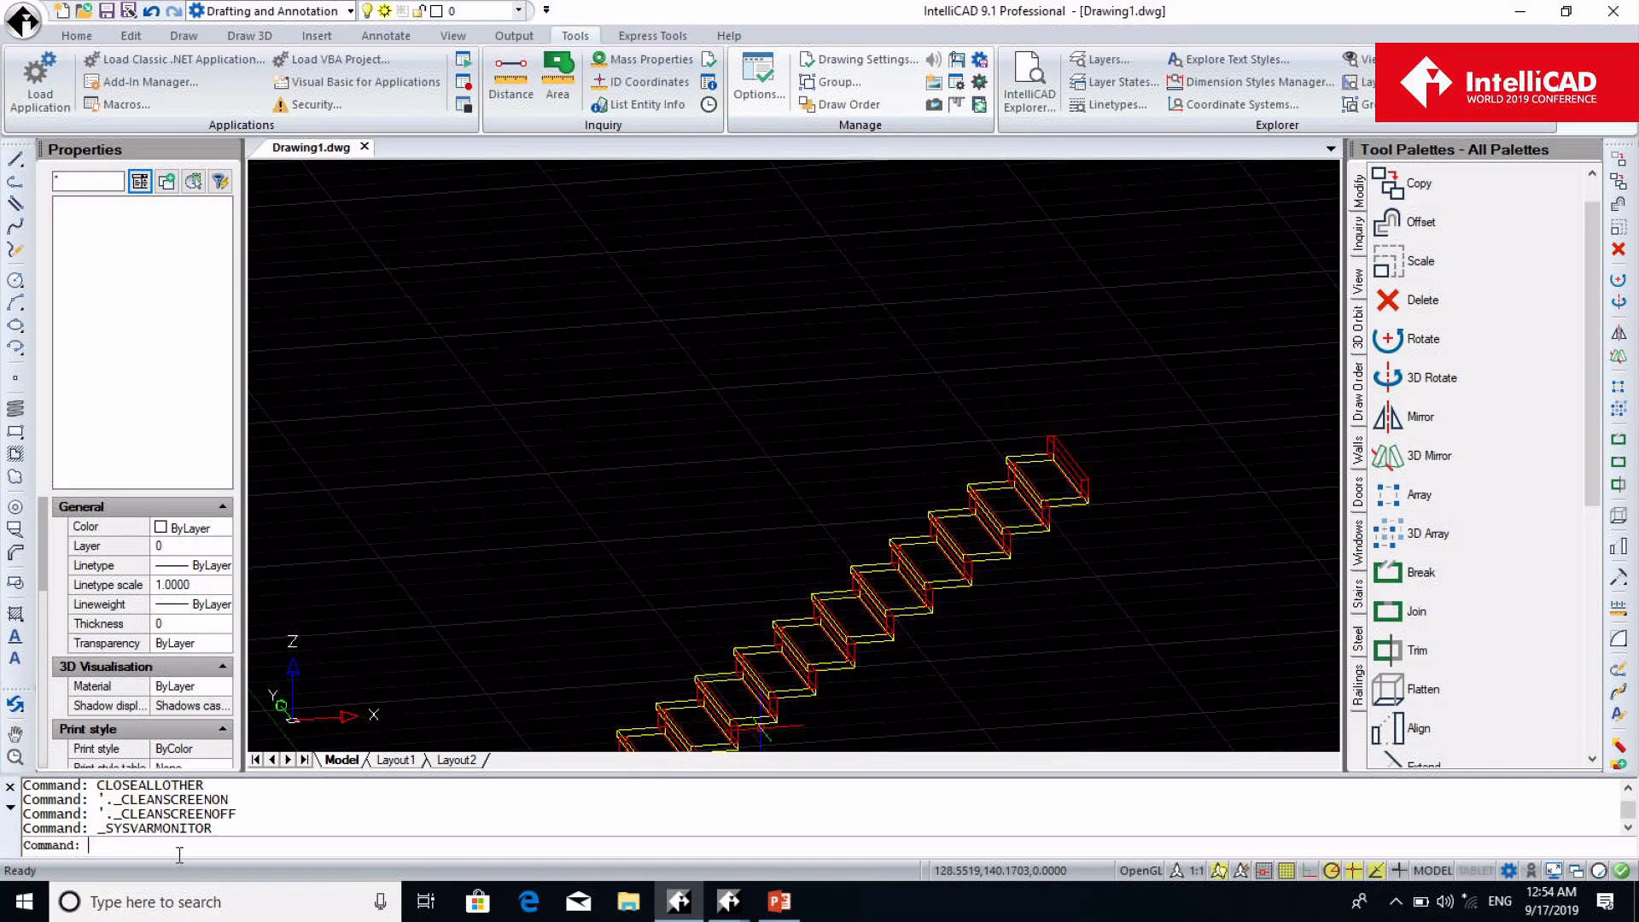
key(Down)
key(Down)
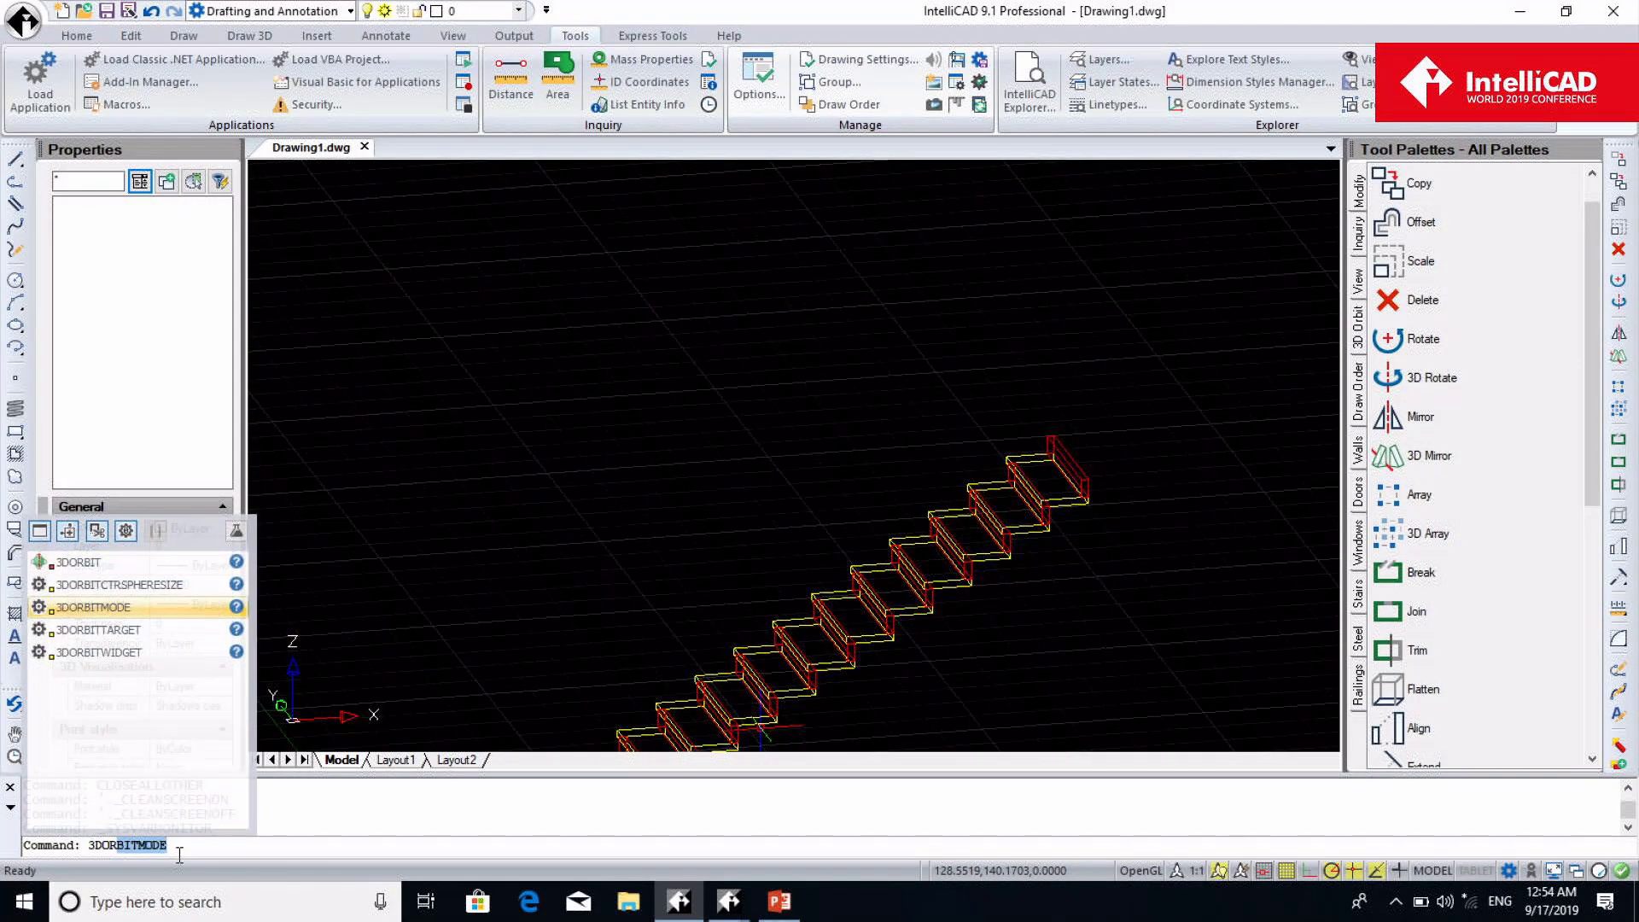
key(Return)
text(2)
key(Return)
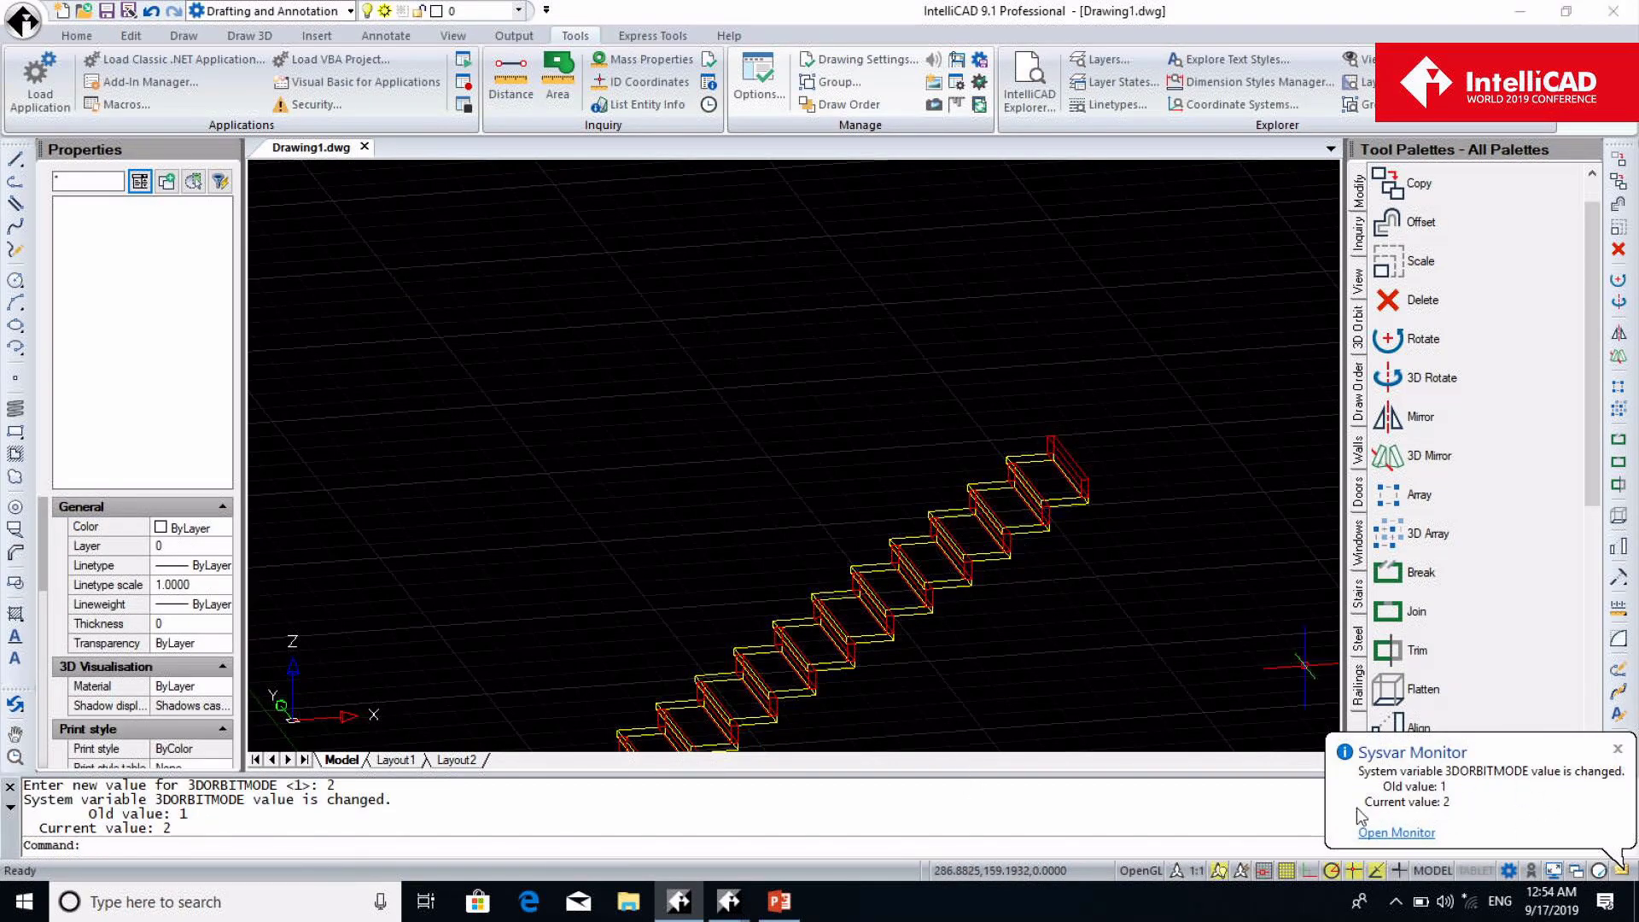
Open the System Variable Manager from the change notification and review its settings, keeping balloon notifications on
click(1395, 833)
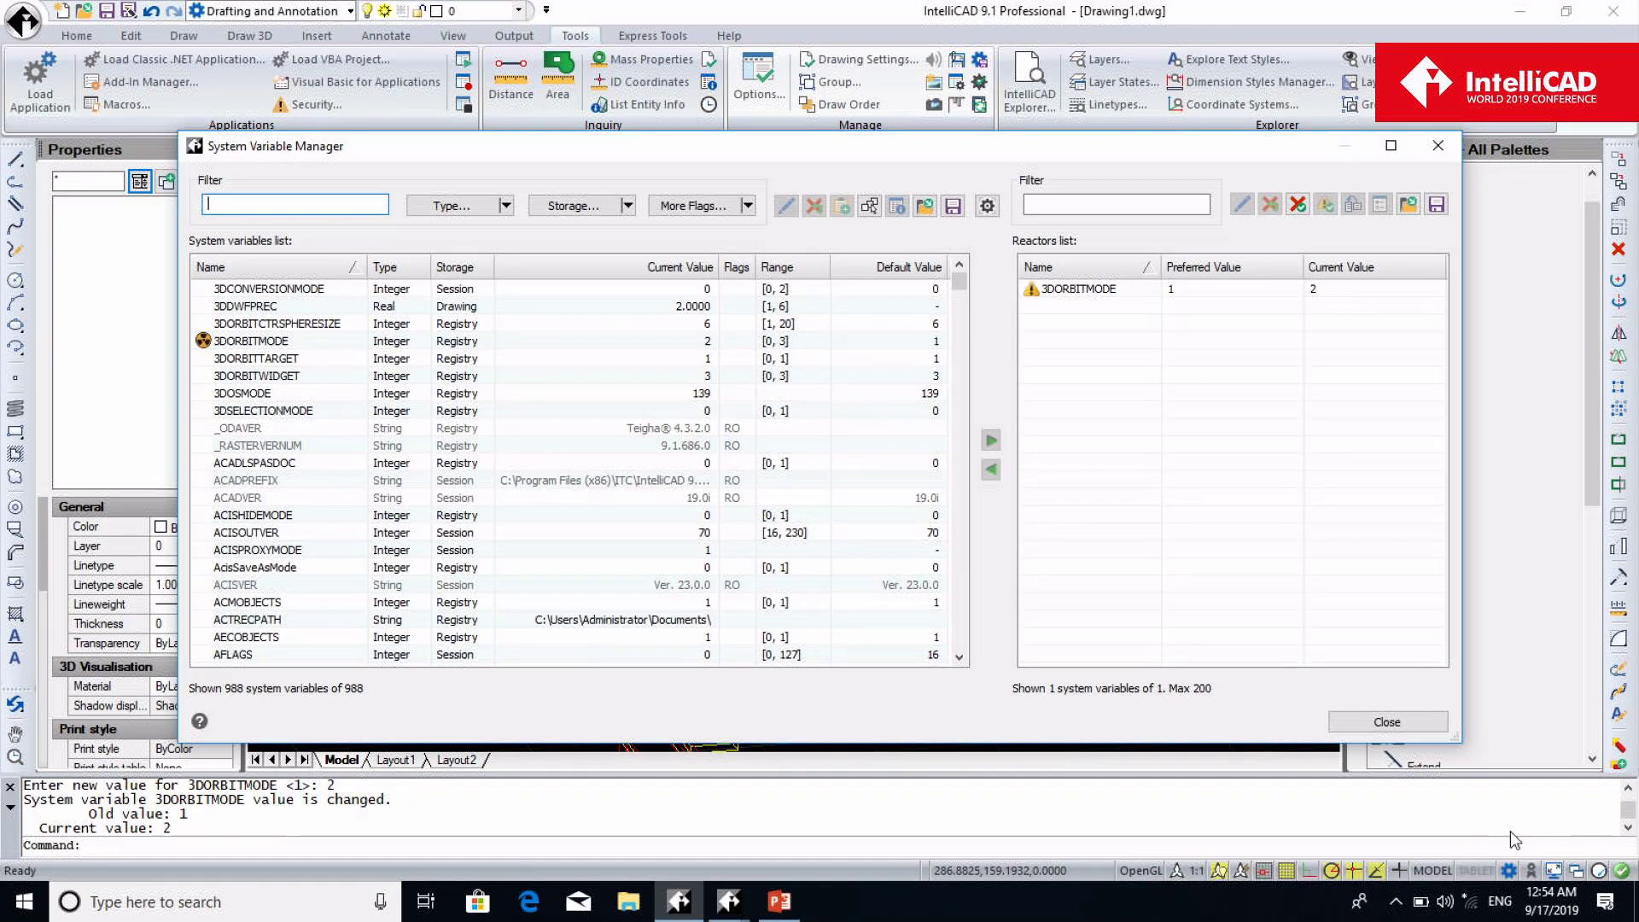
click(987, 206)
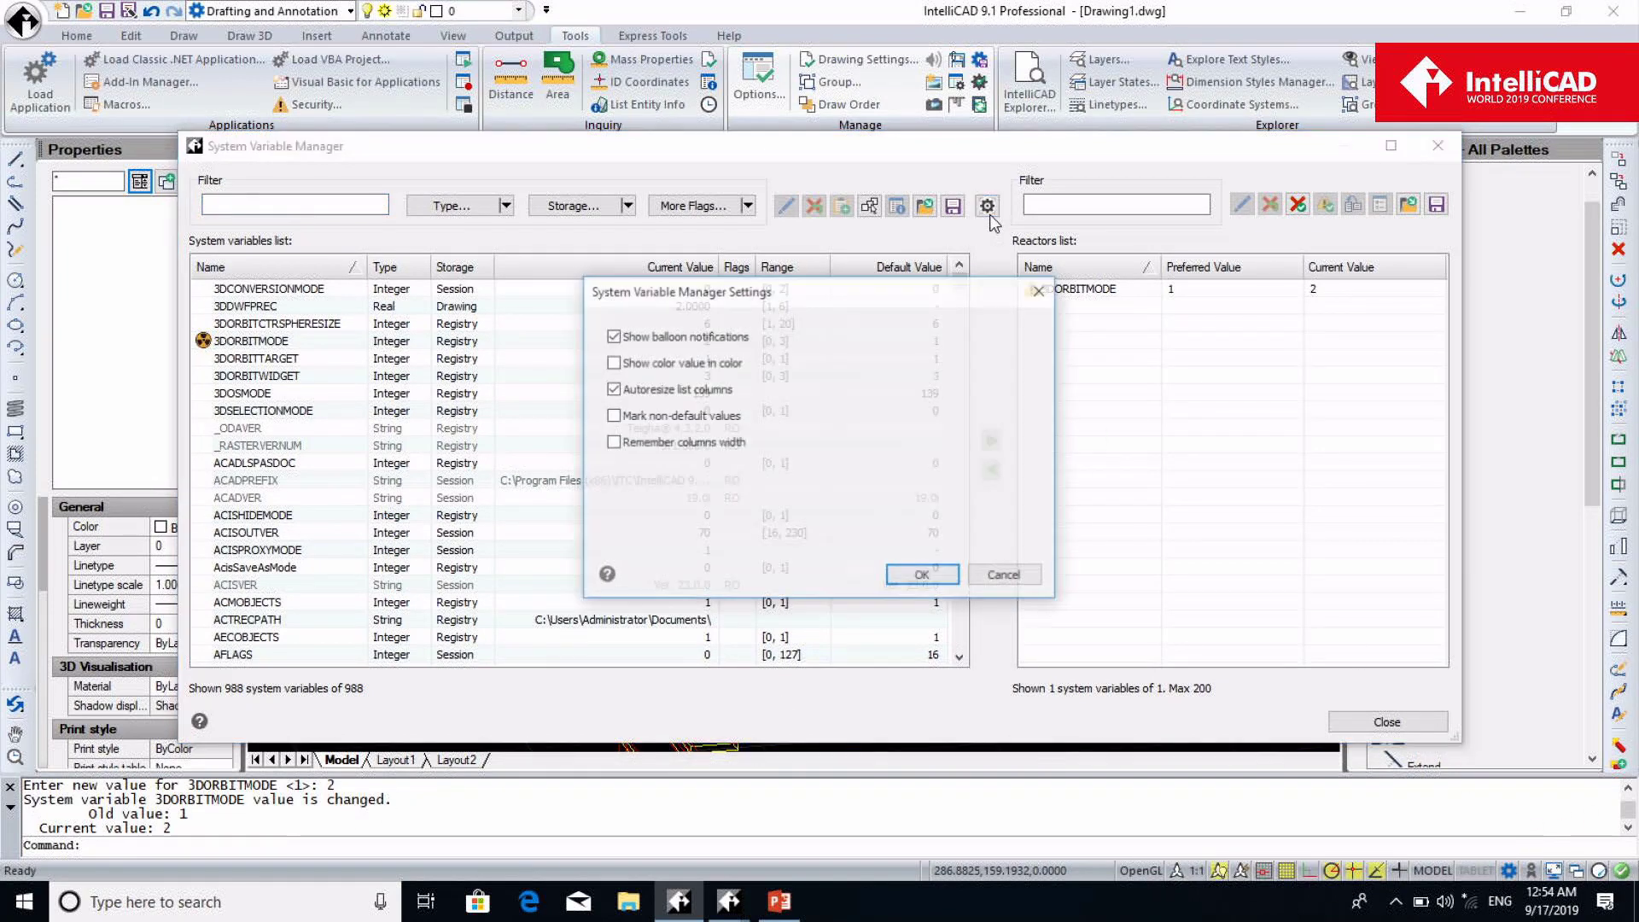
click(612, 336)
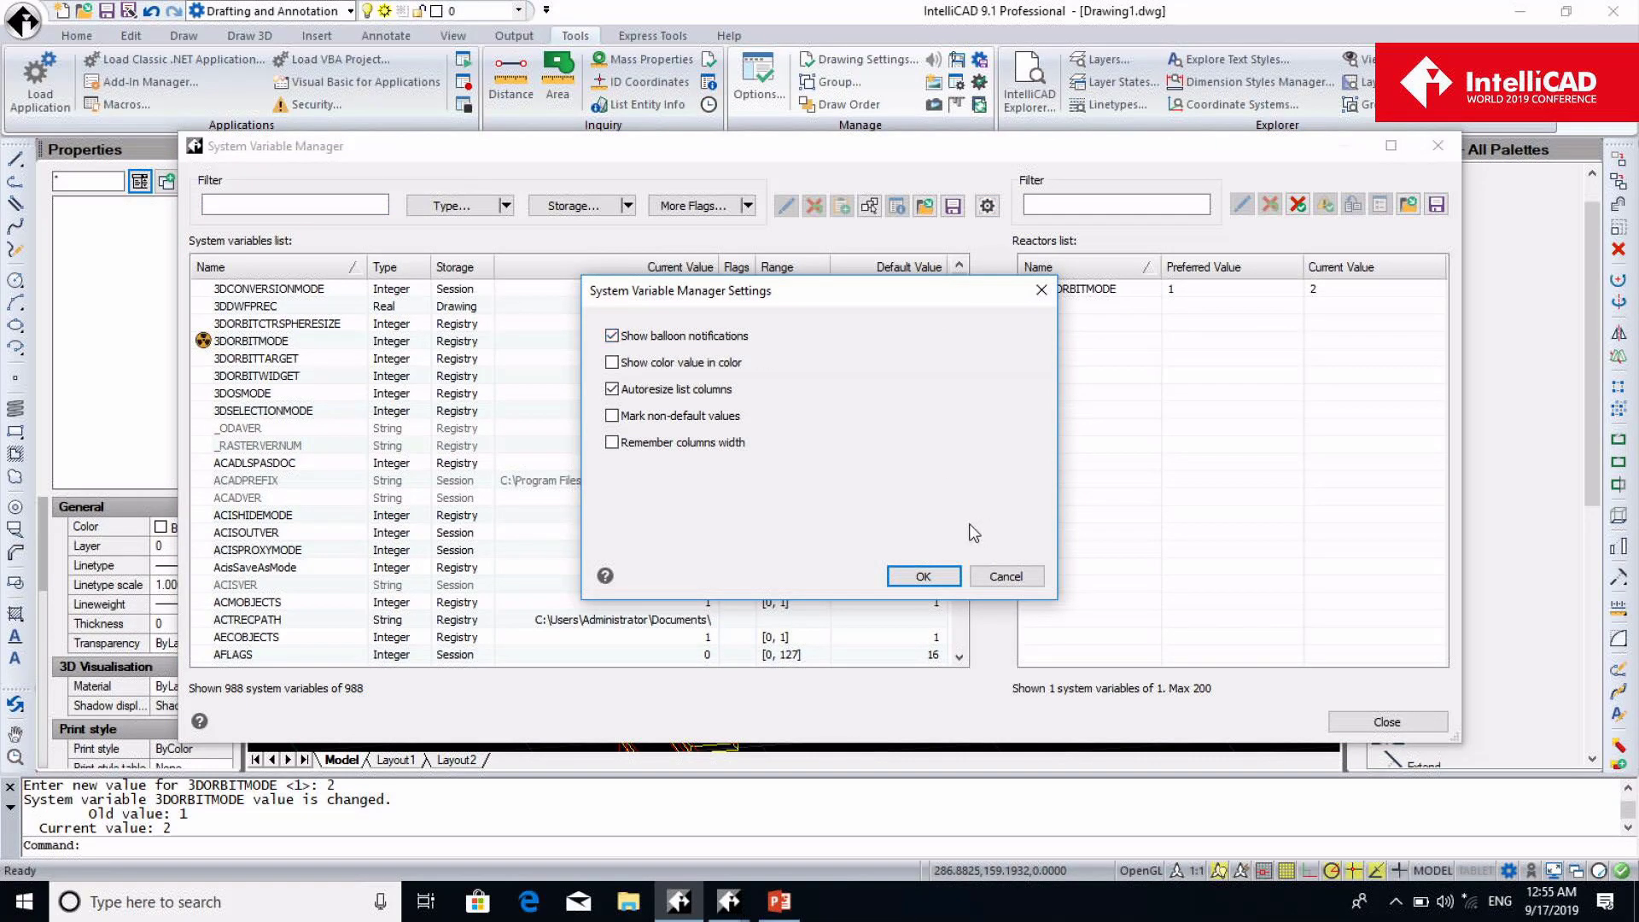
click(929, 576)
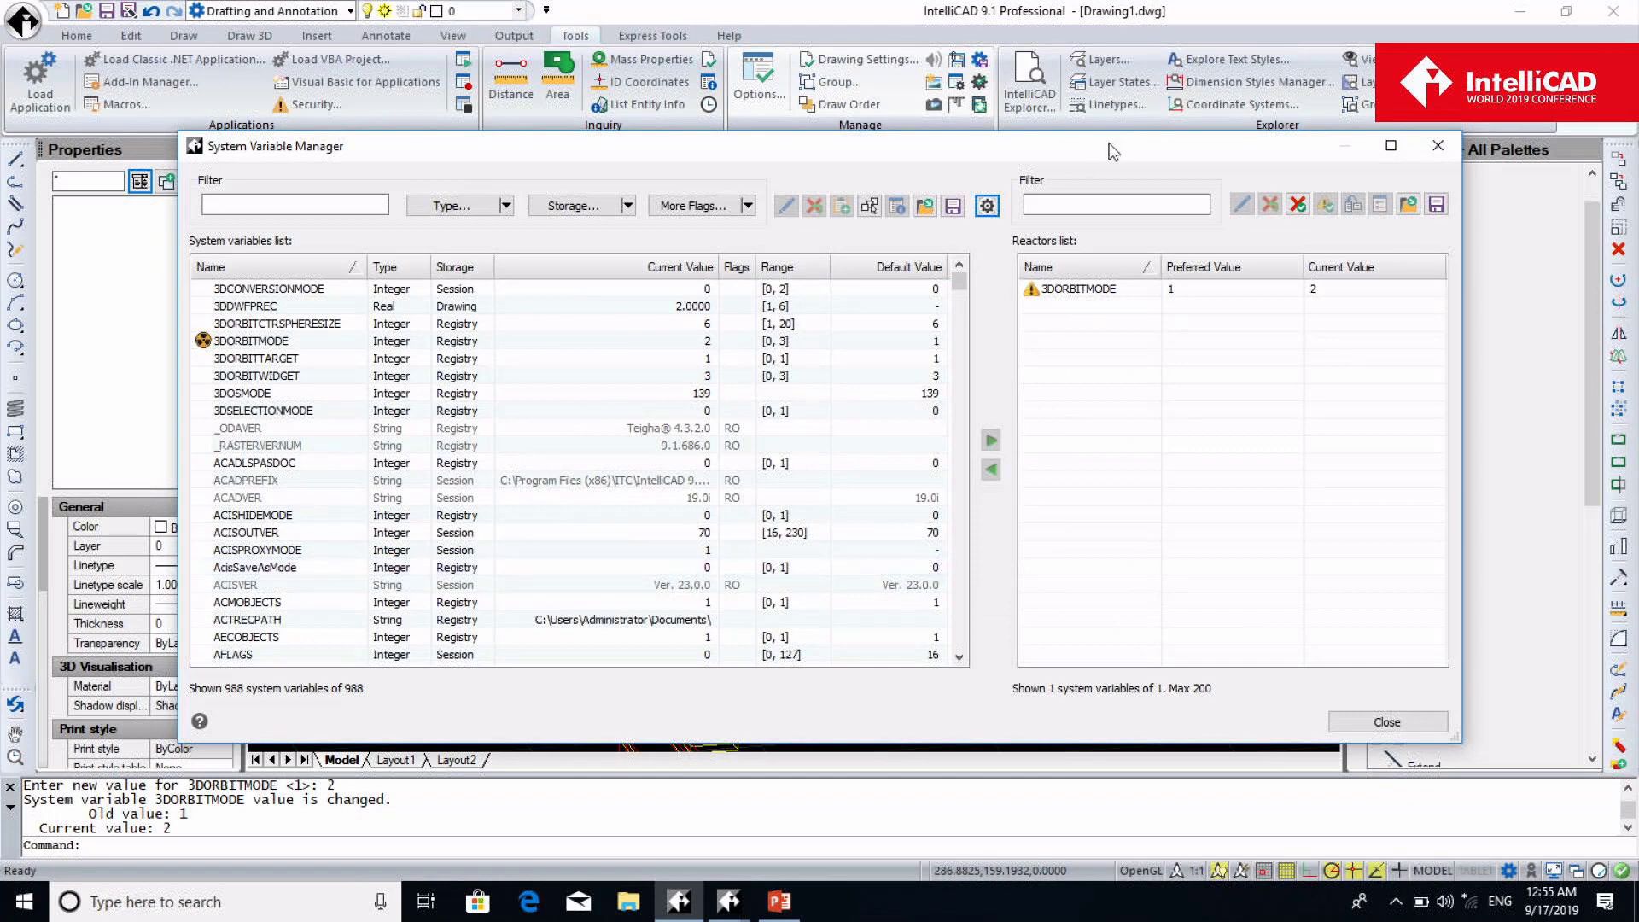
Remove 3DORBITMODE from the reactors list and close the System Variable Manager
click(1075, 289)
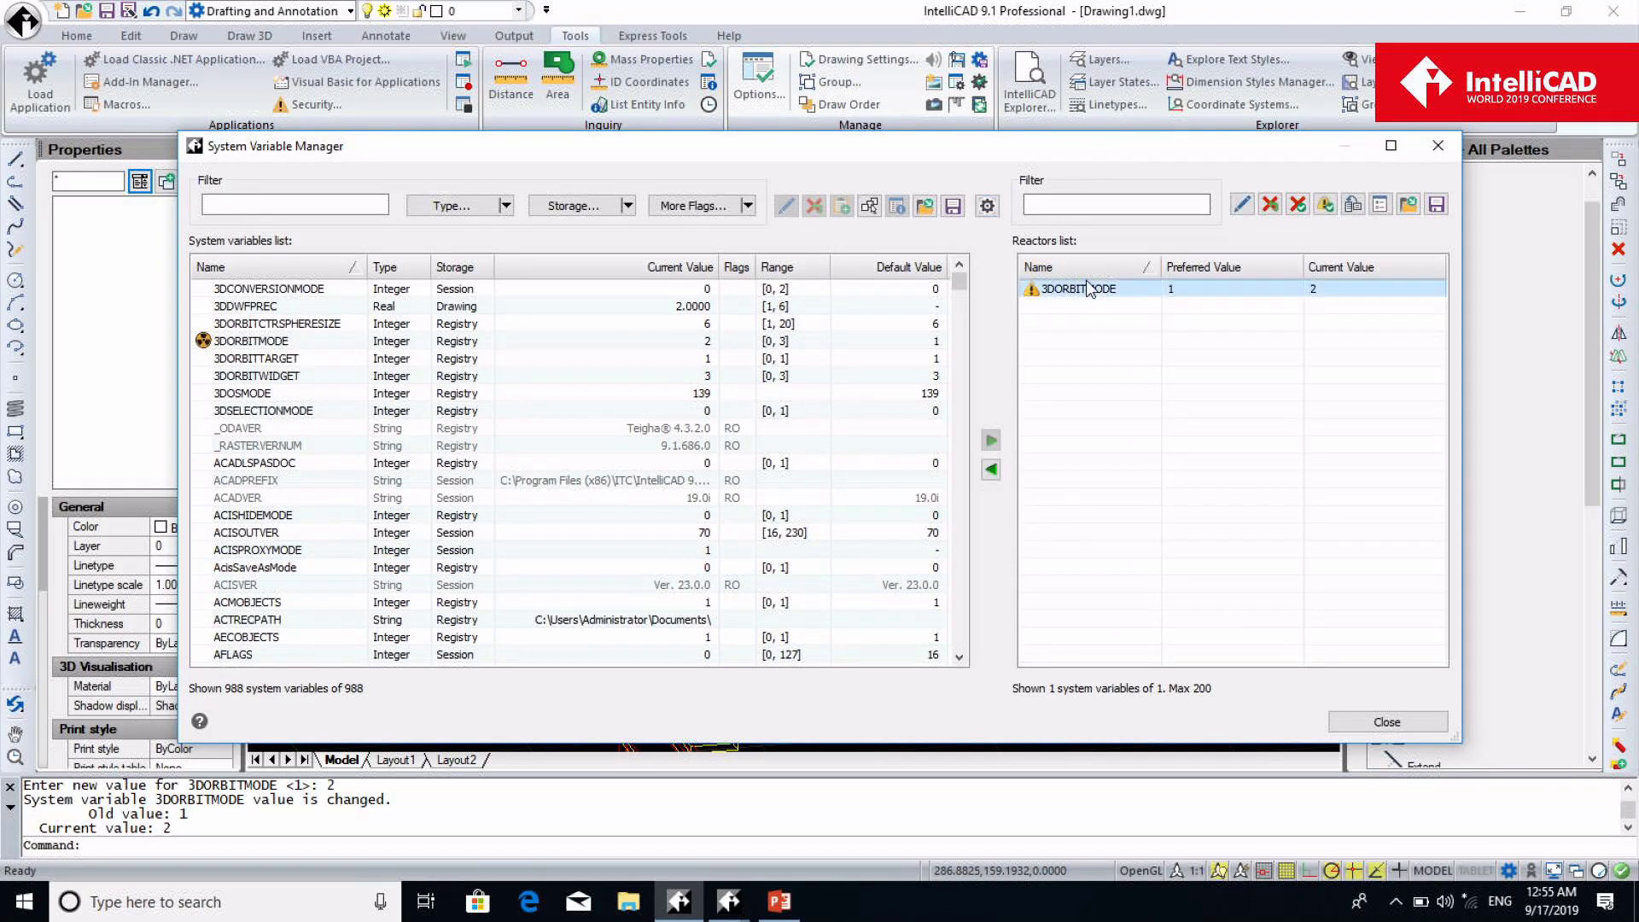
click(987, 473)
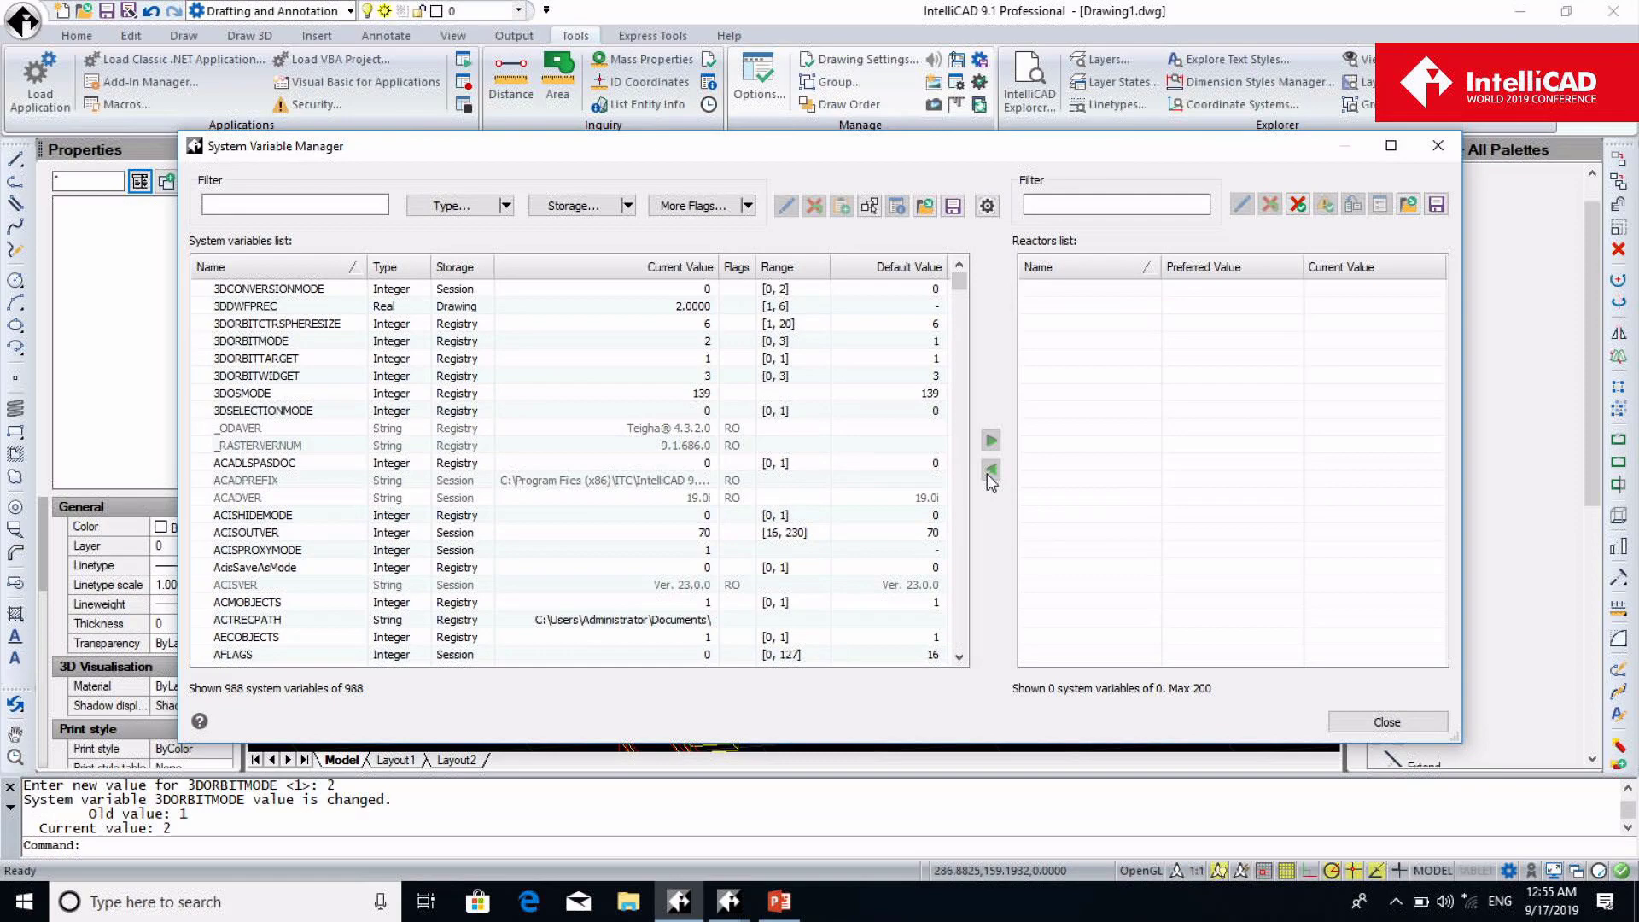
click(1441, 148)
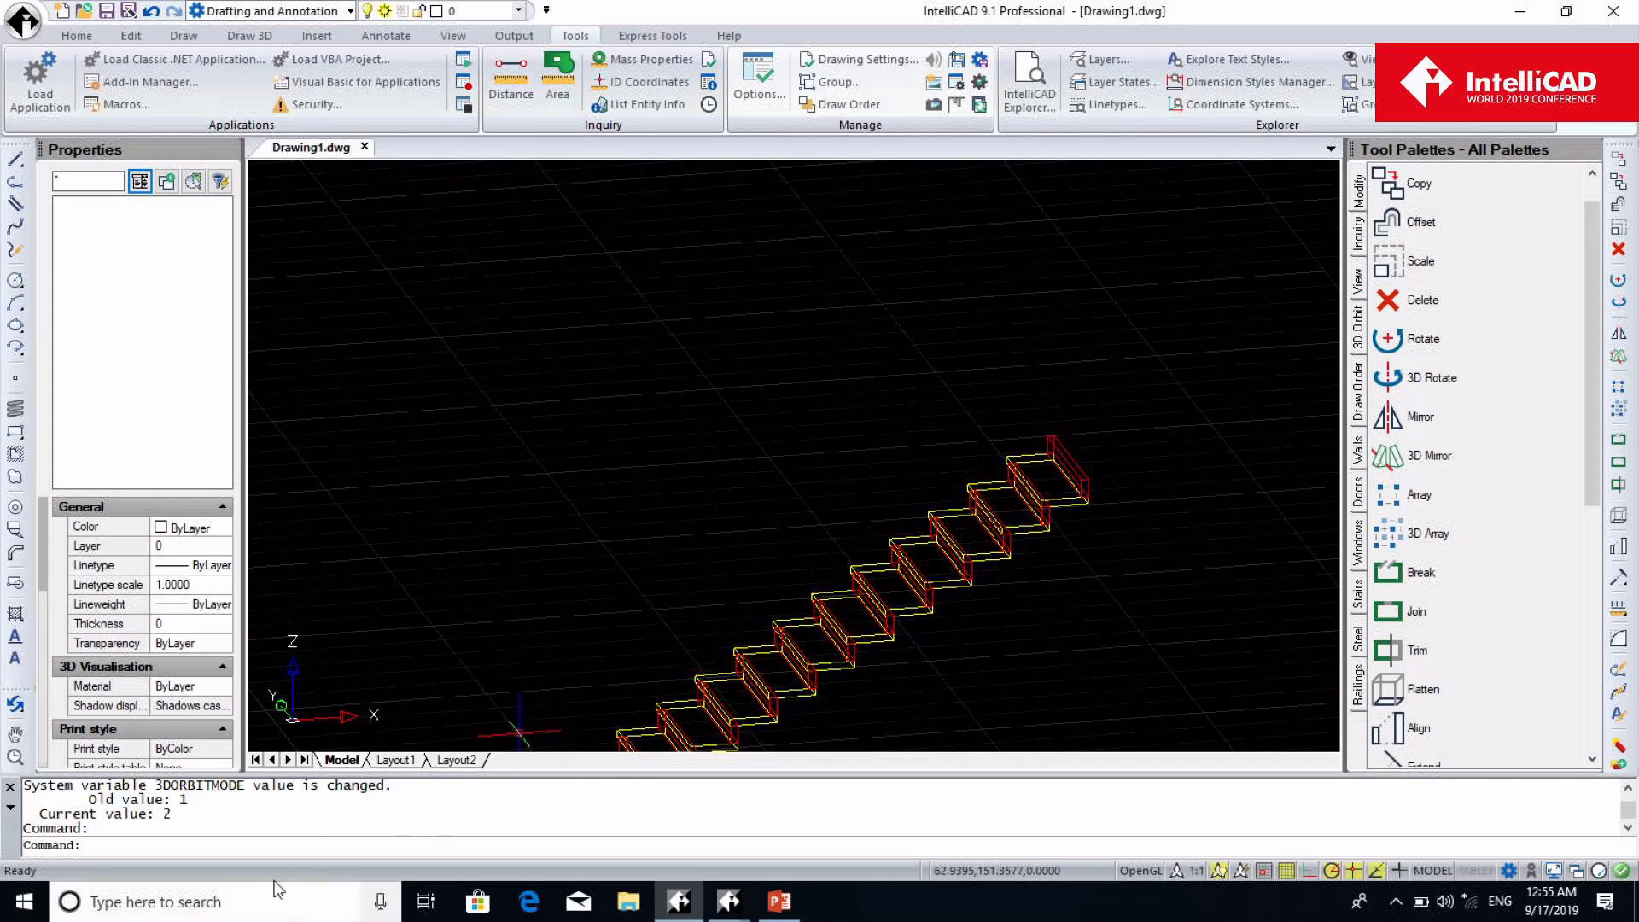
View the Customize User Interface dialog with CUI and the Customize Tool Palettes dialog with CUSTOMIZE, closing each without changes
text(CUI)
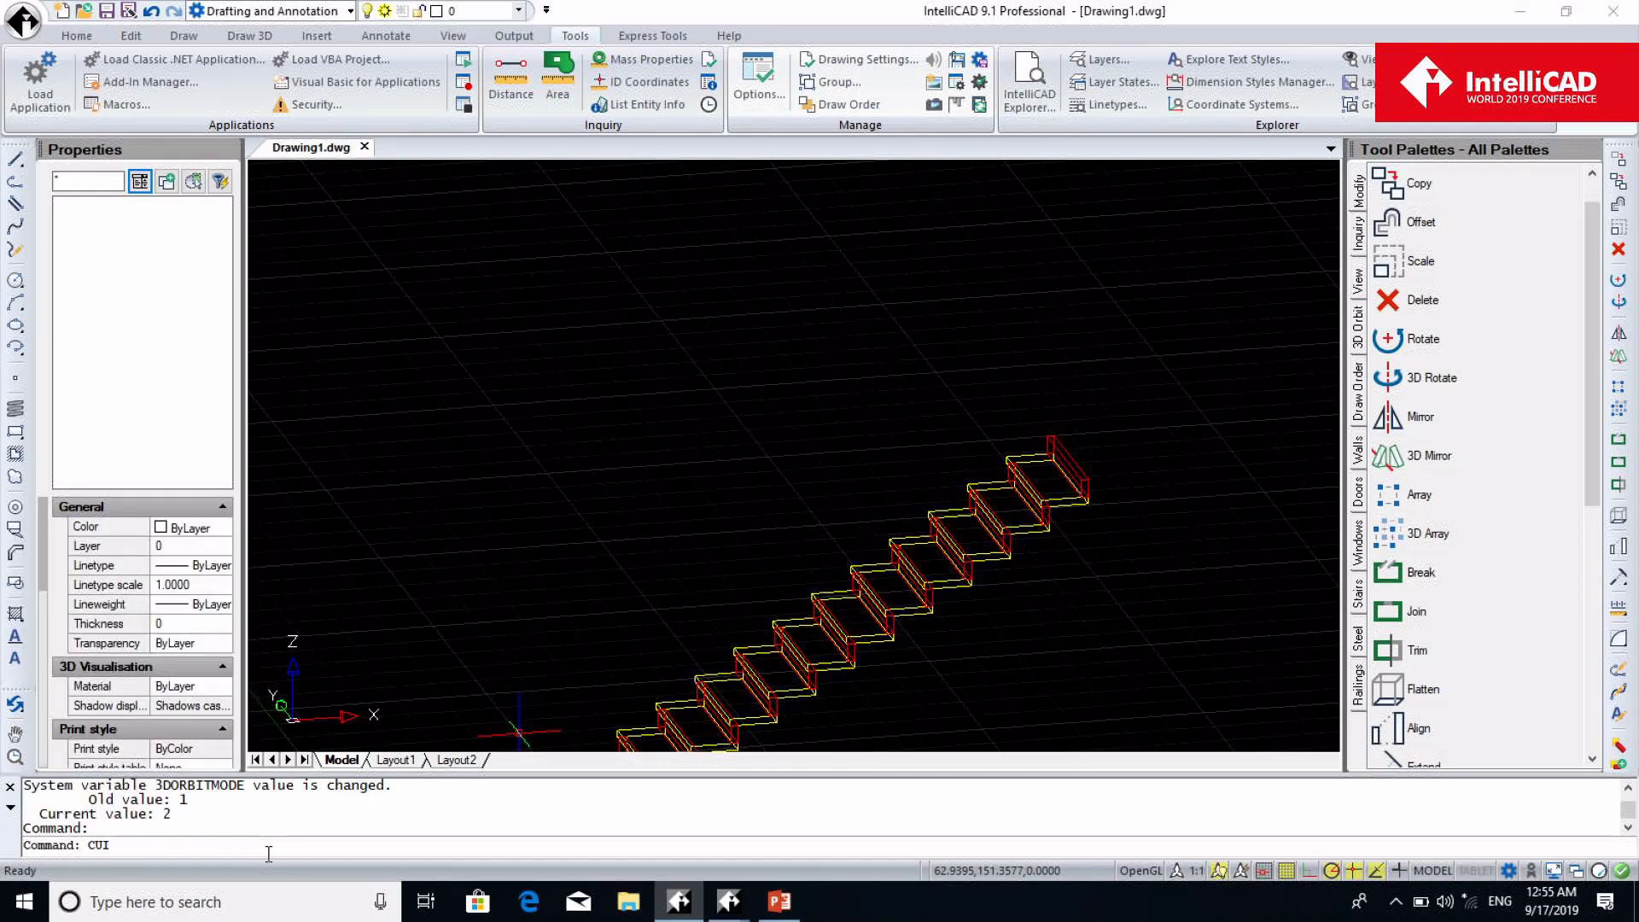
key(Return)
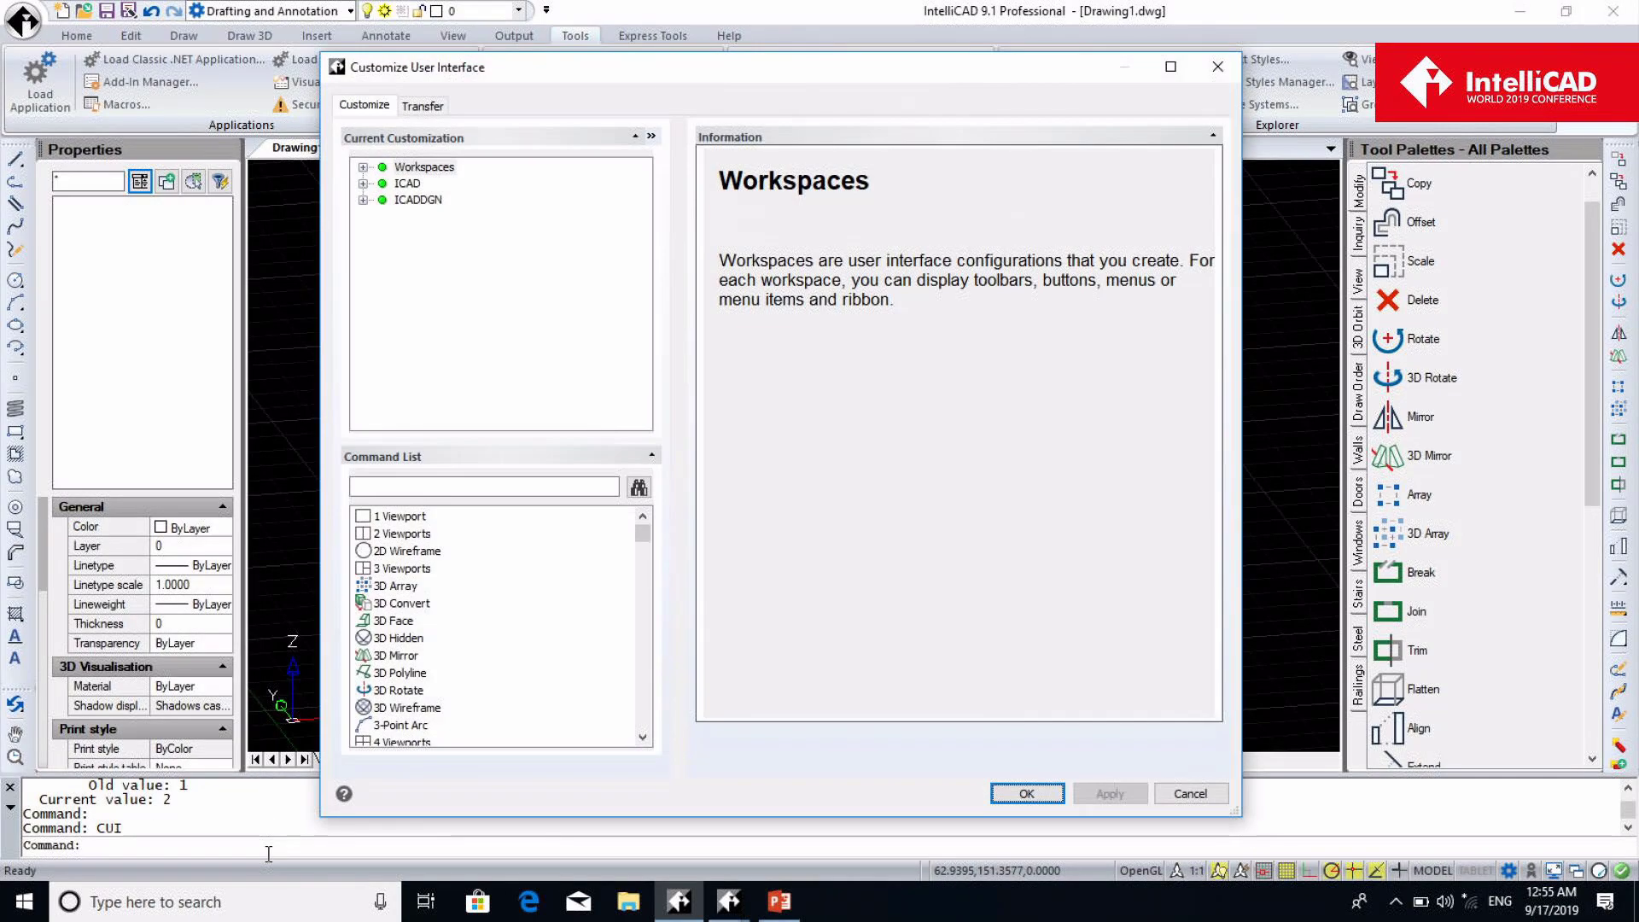
click(1219, 71)
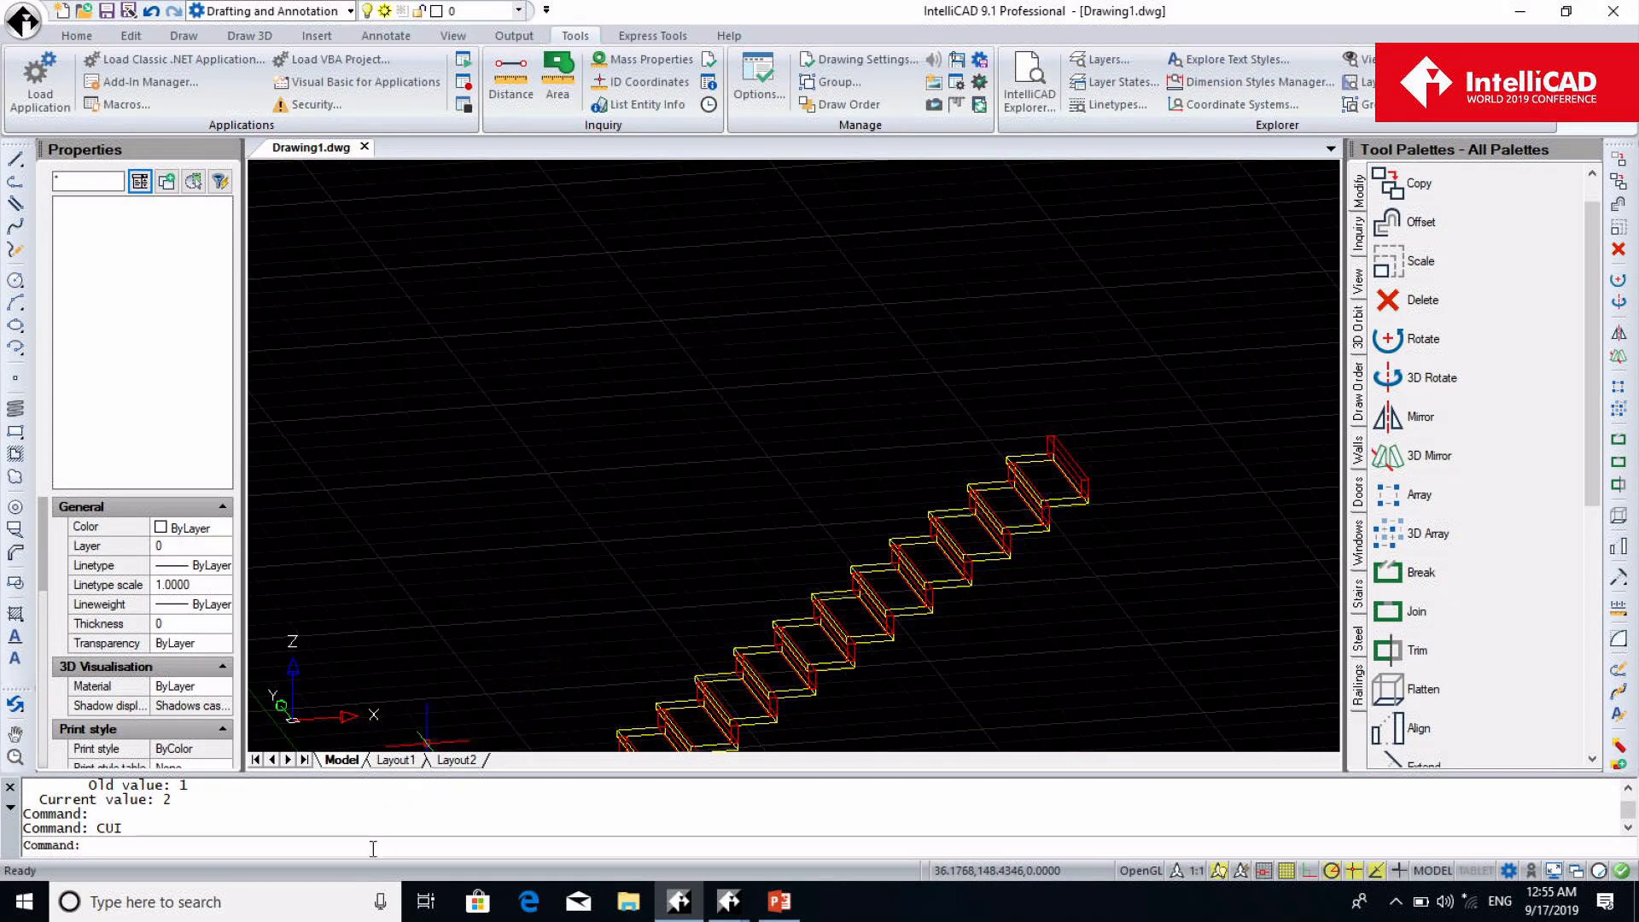
text(CUSTOMIZE)
key(Return)
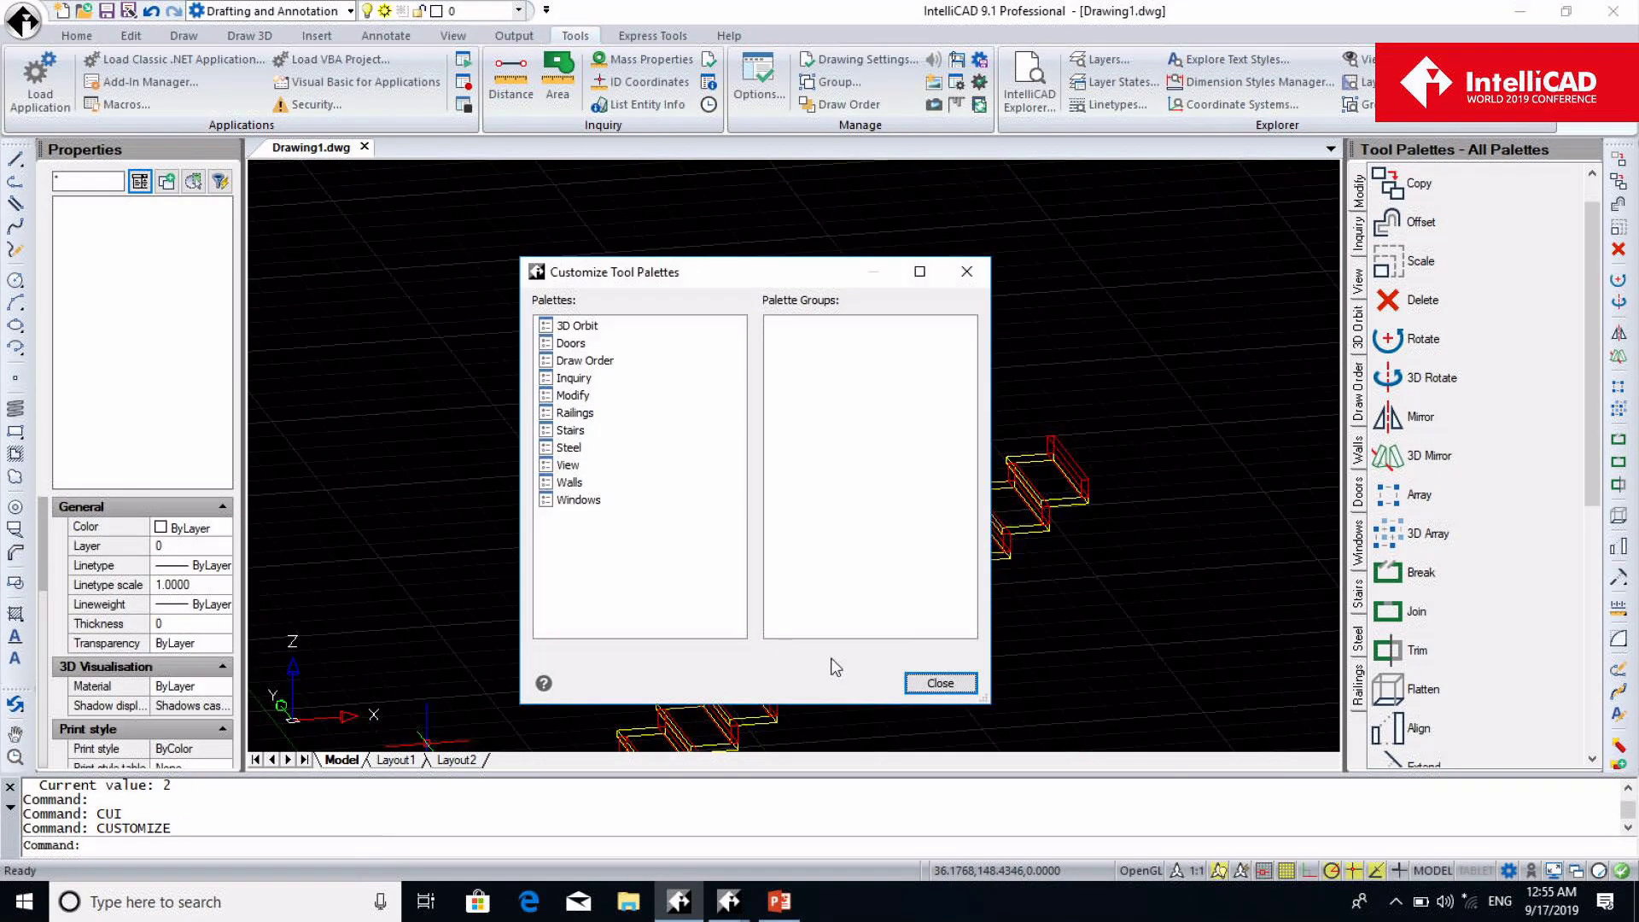
click(973, 271)
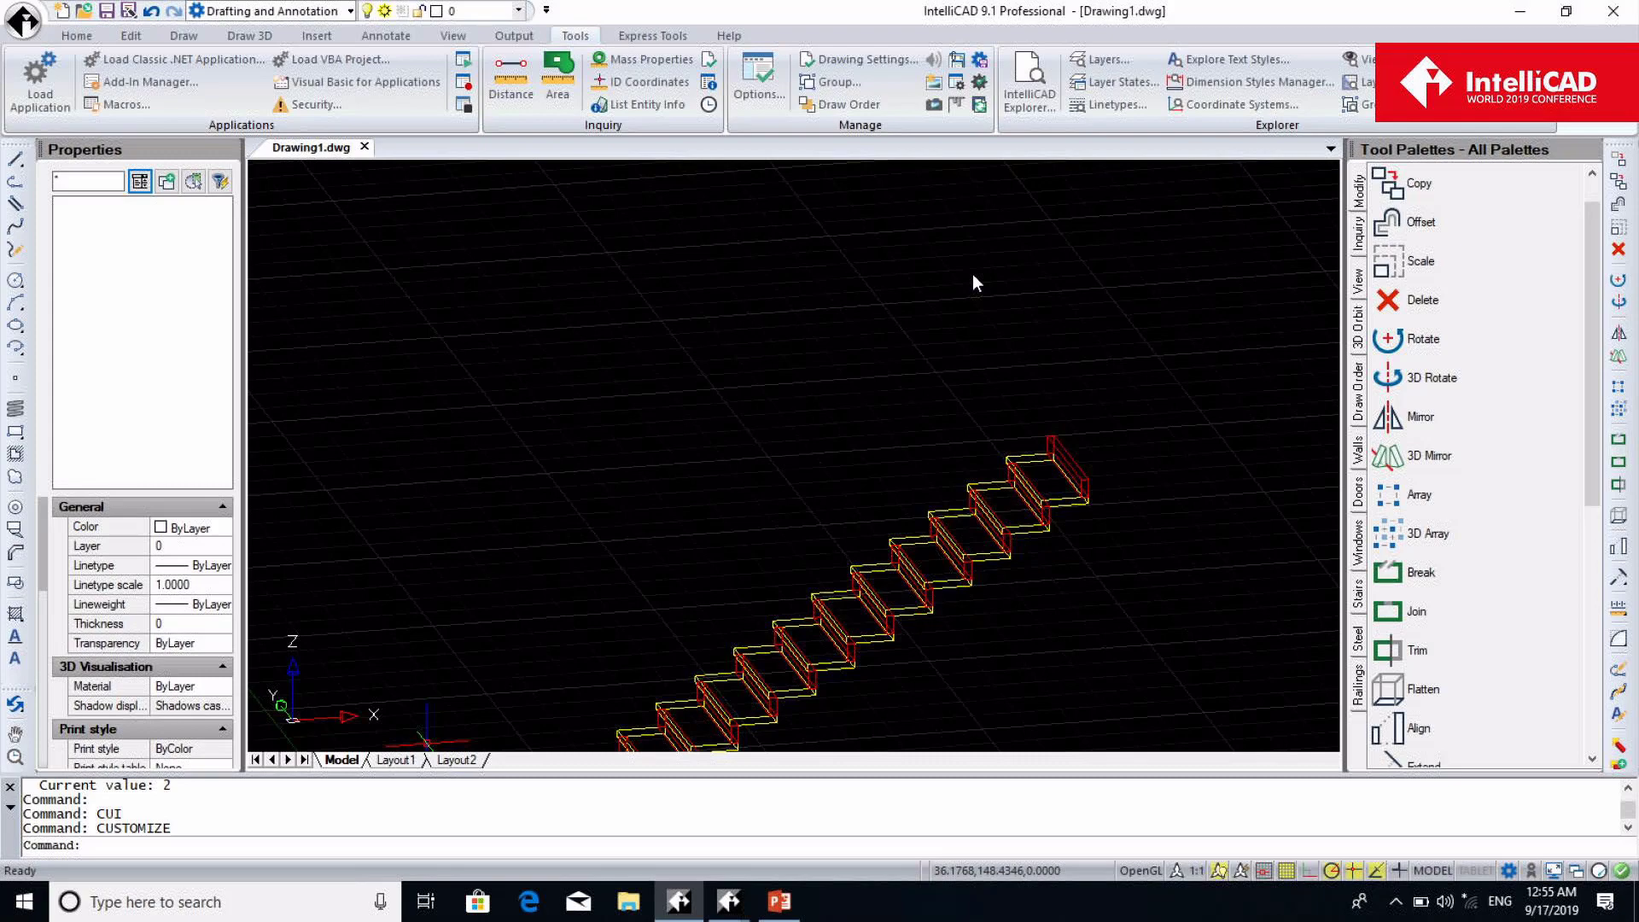
Open the print settings for the model, review the available PC3 printers, and choose PublishToWeb JPG.pc3
click(24, 19)
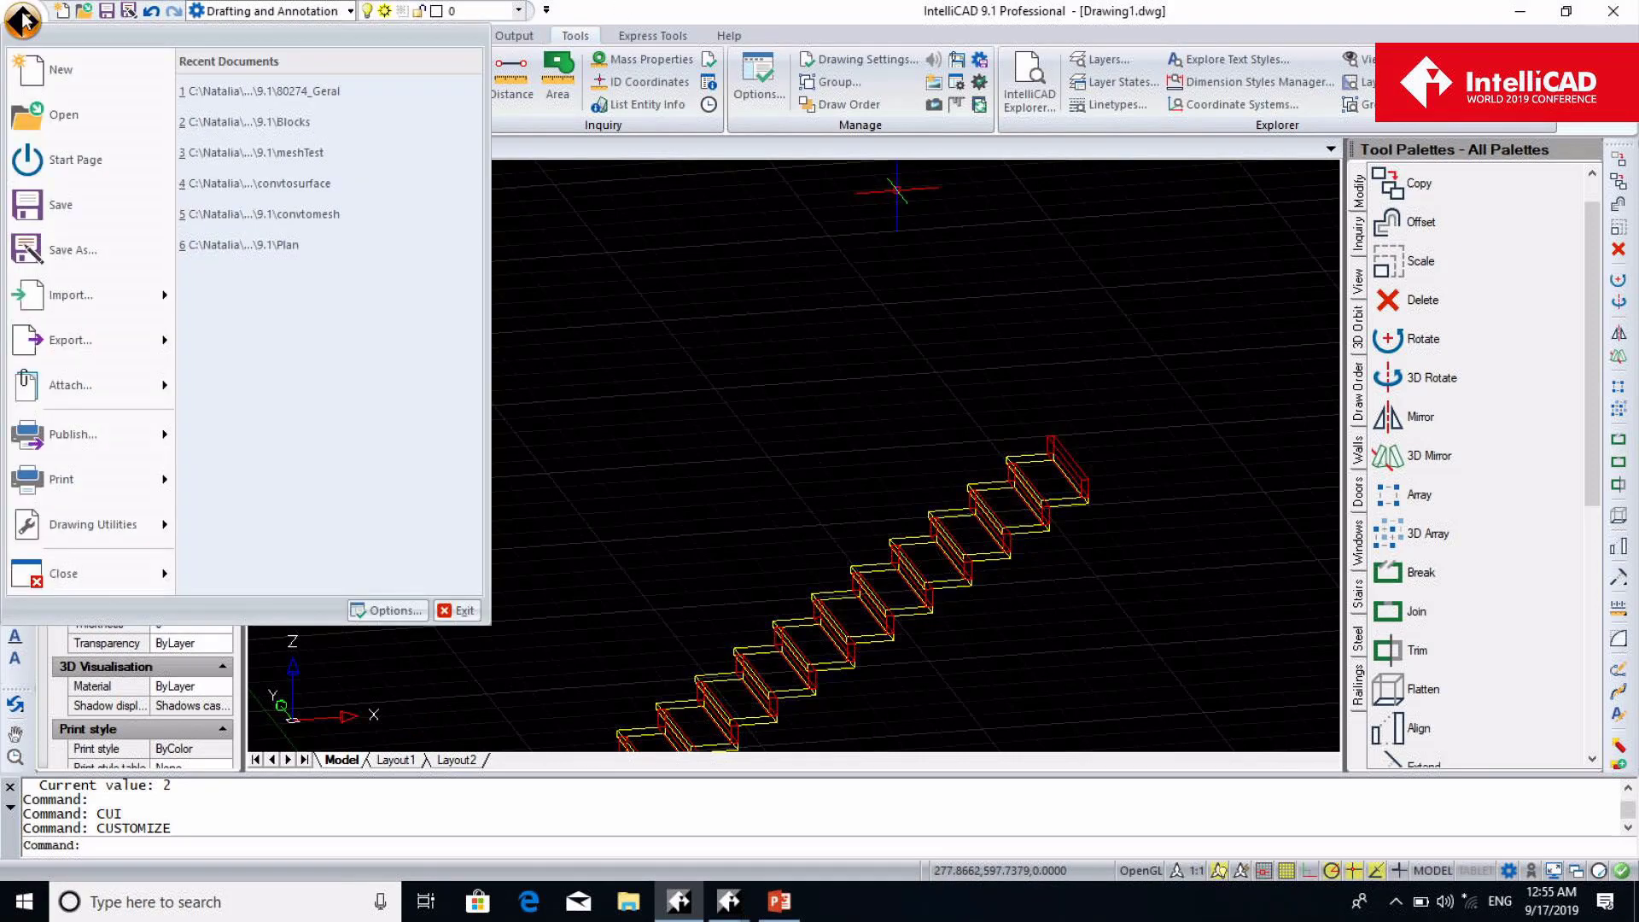
click(74, 471)
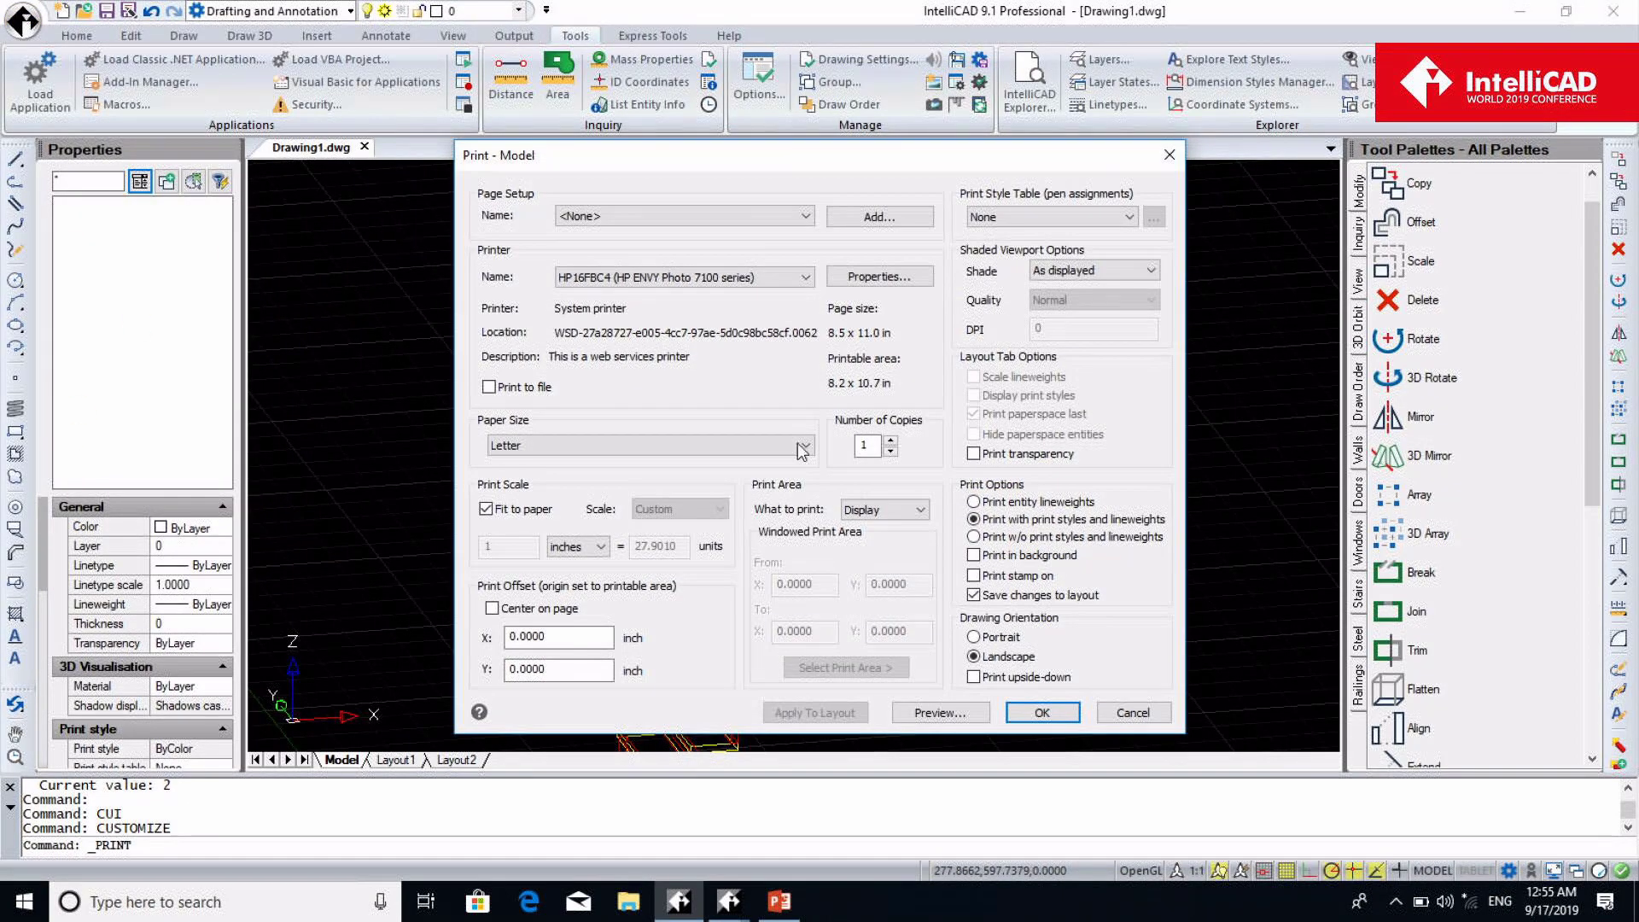
click(807, 279)
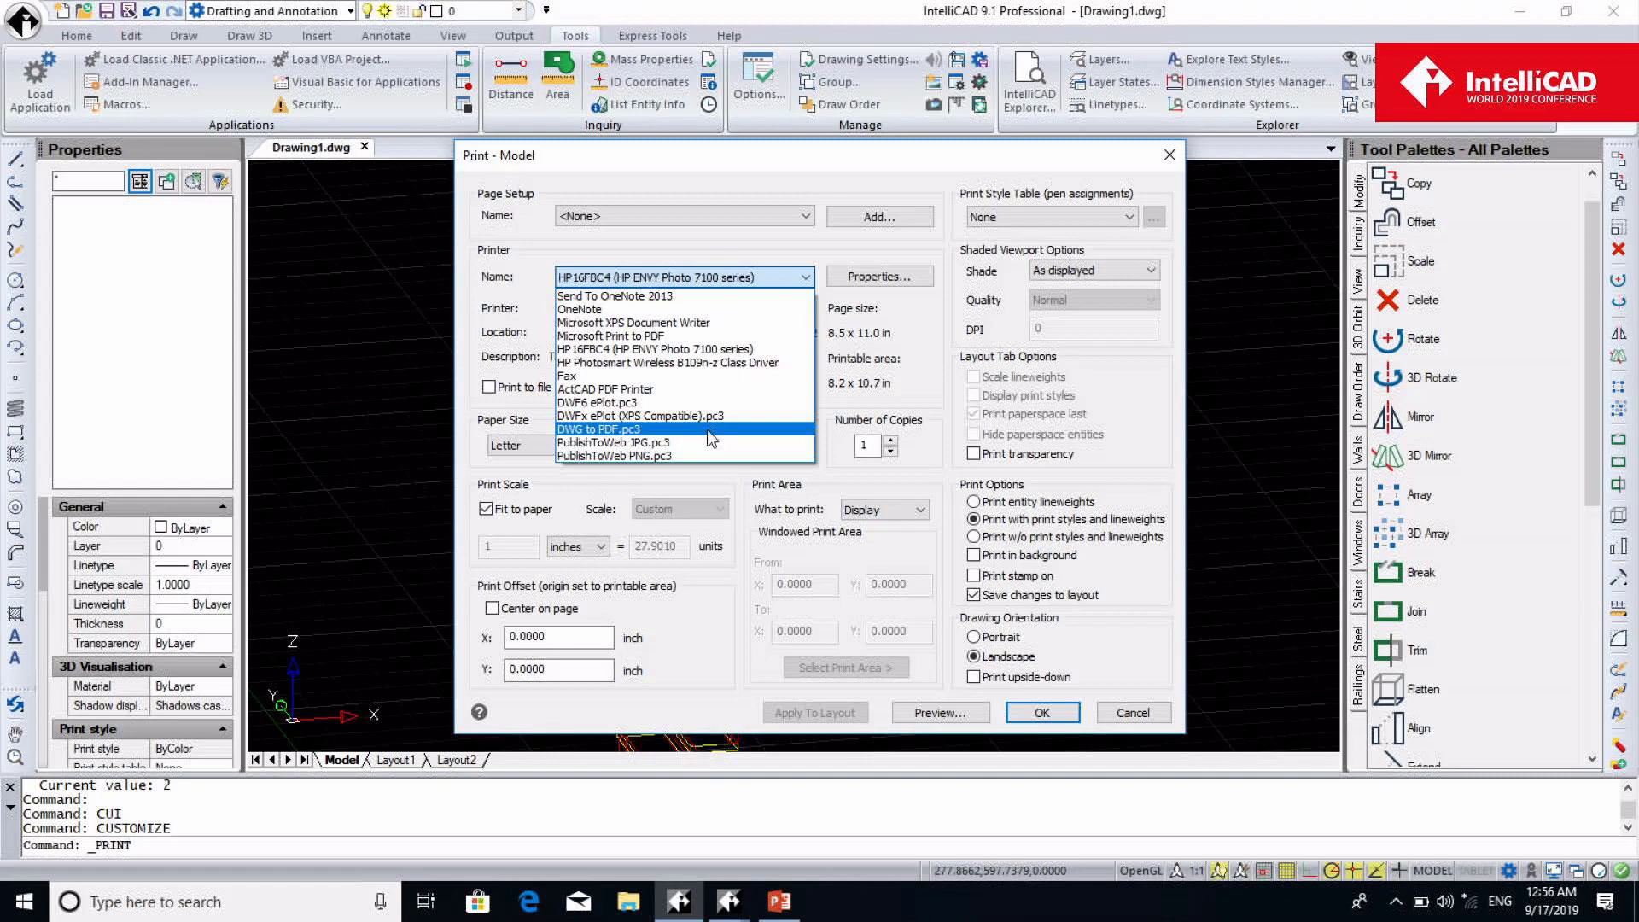
click(832, 434)
click(794, 277)
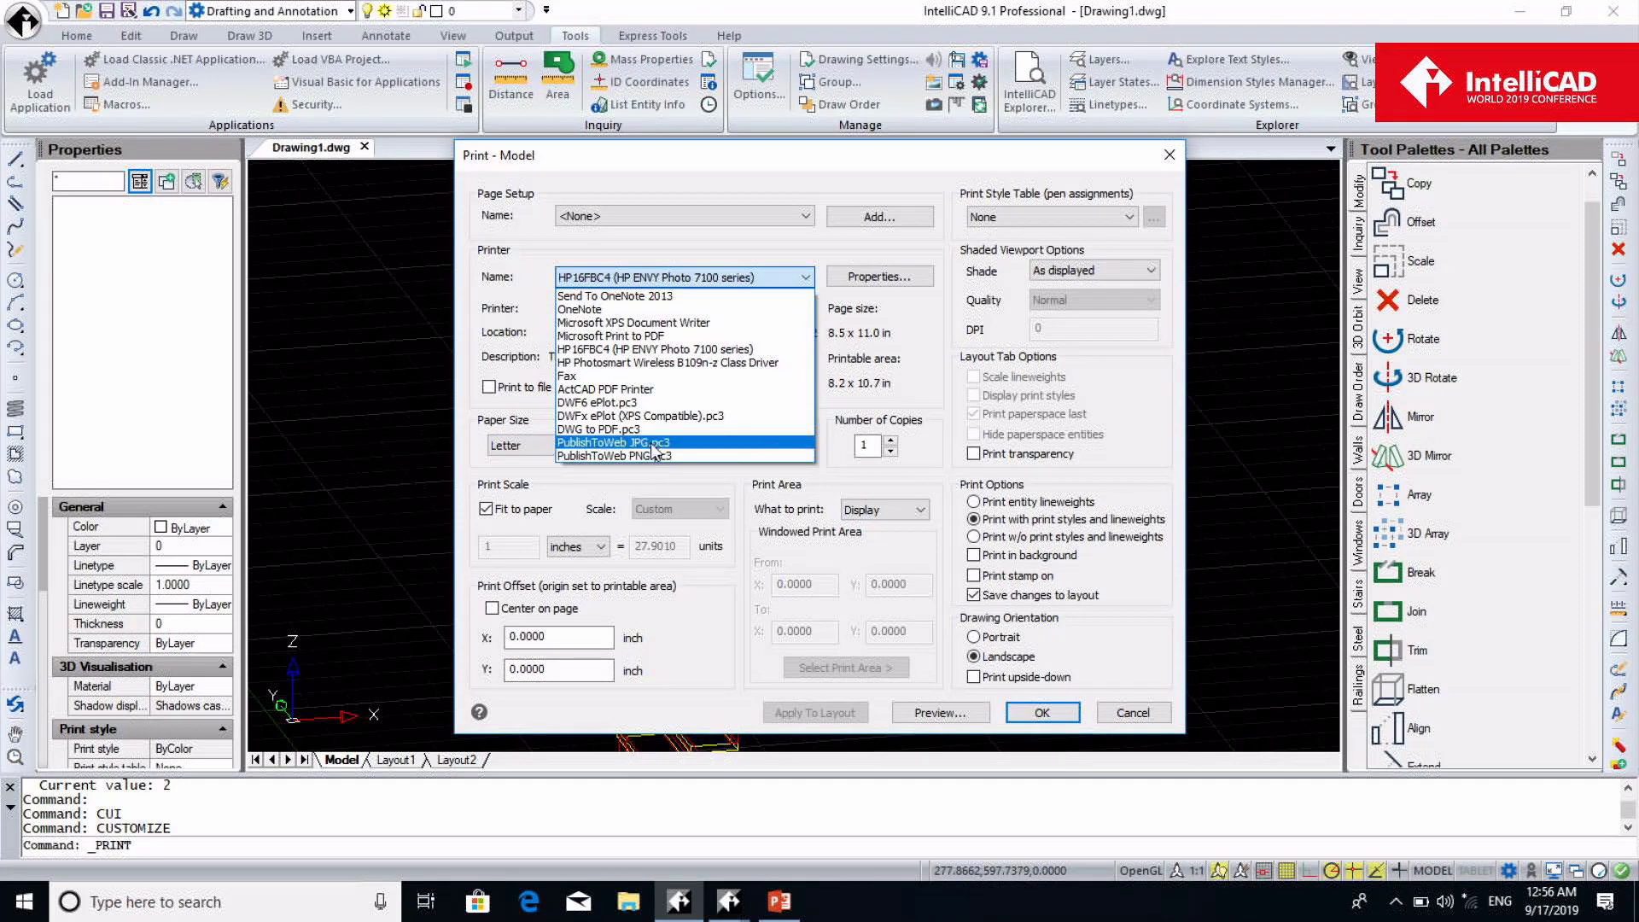
click(798, 442)
Compare the paper sizes available for PublishToWeb JPG.pc3 and PublishToWeb PNG.pc3, and close the print settings without printing
click(802, 448)
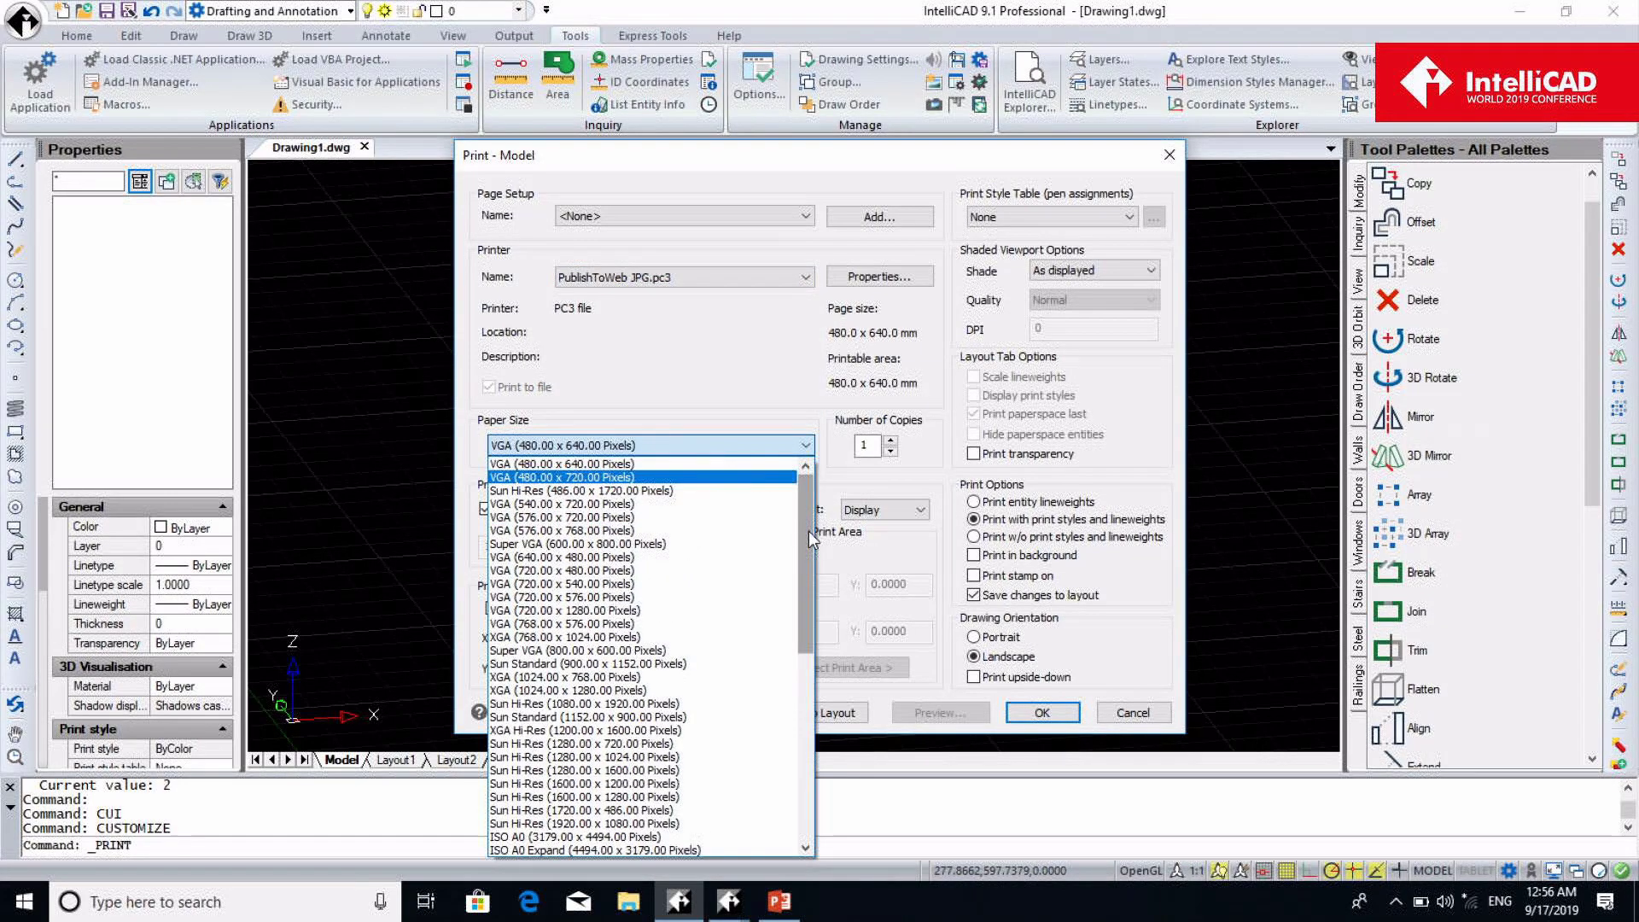
scroll(809, 539, down, 10)
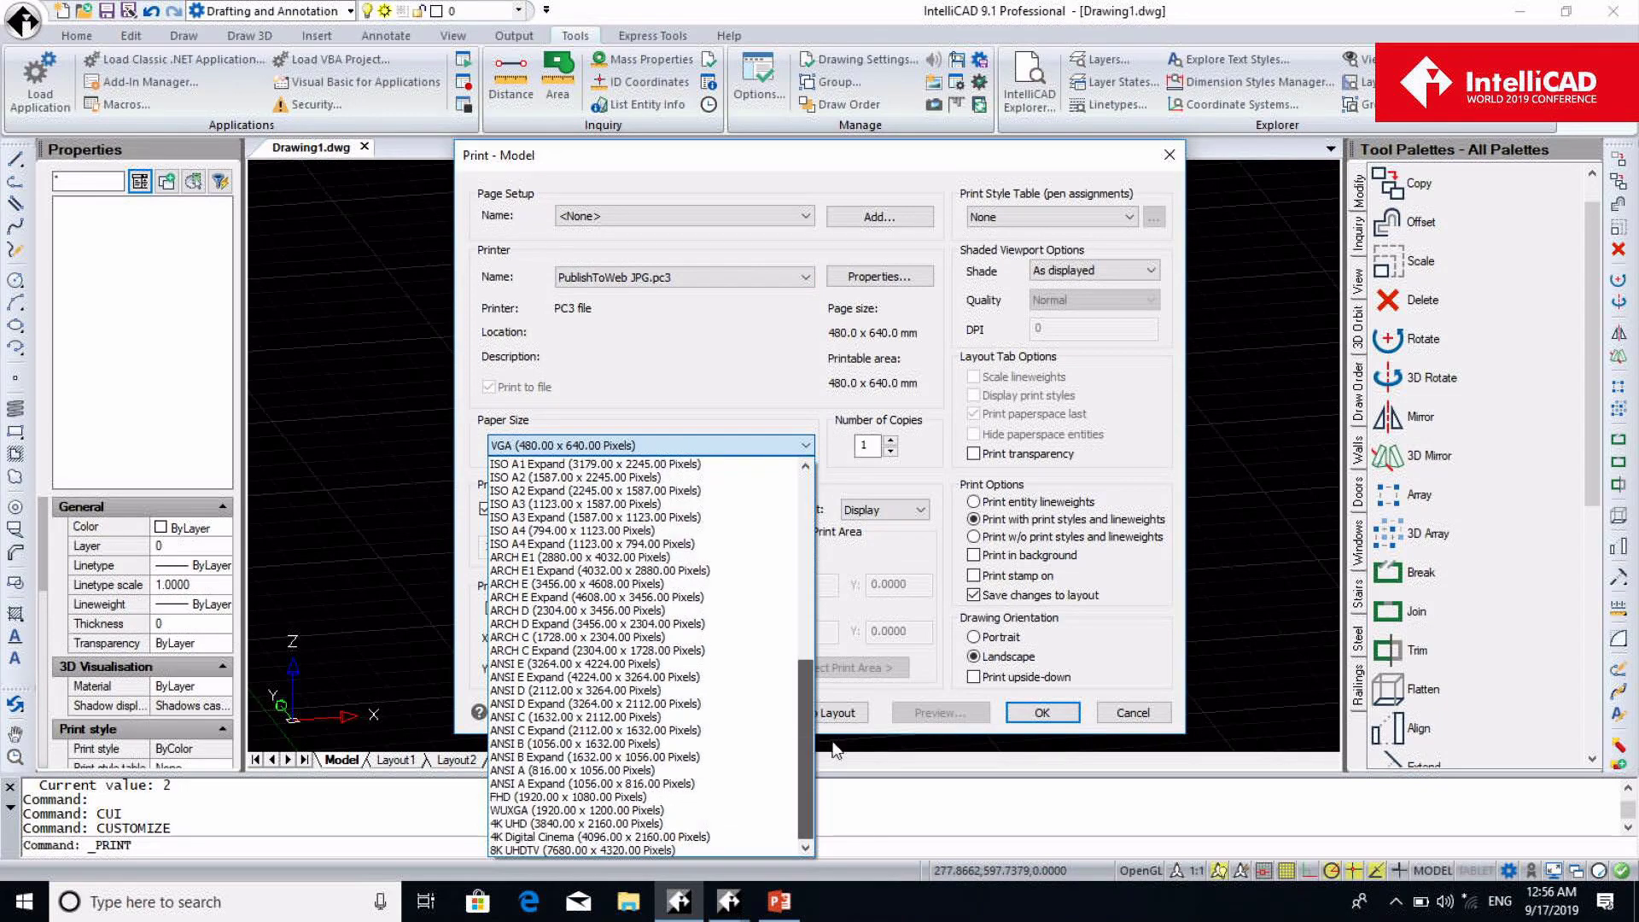
click(803, 284)
click(803, 278)
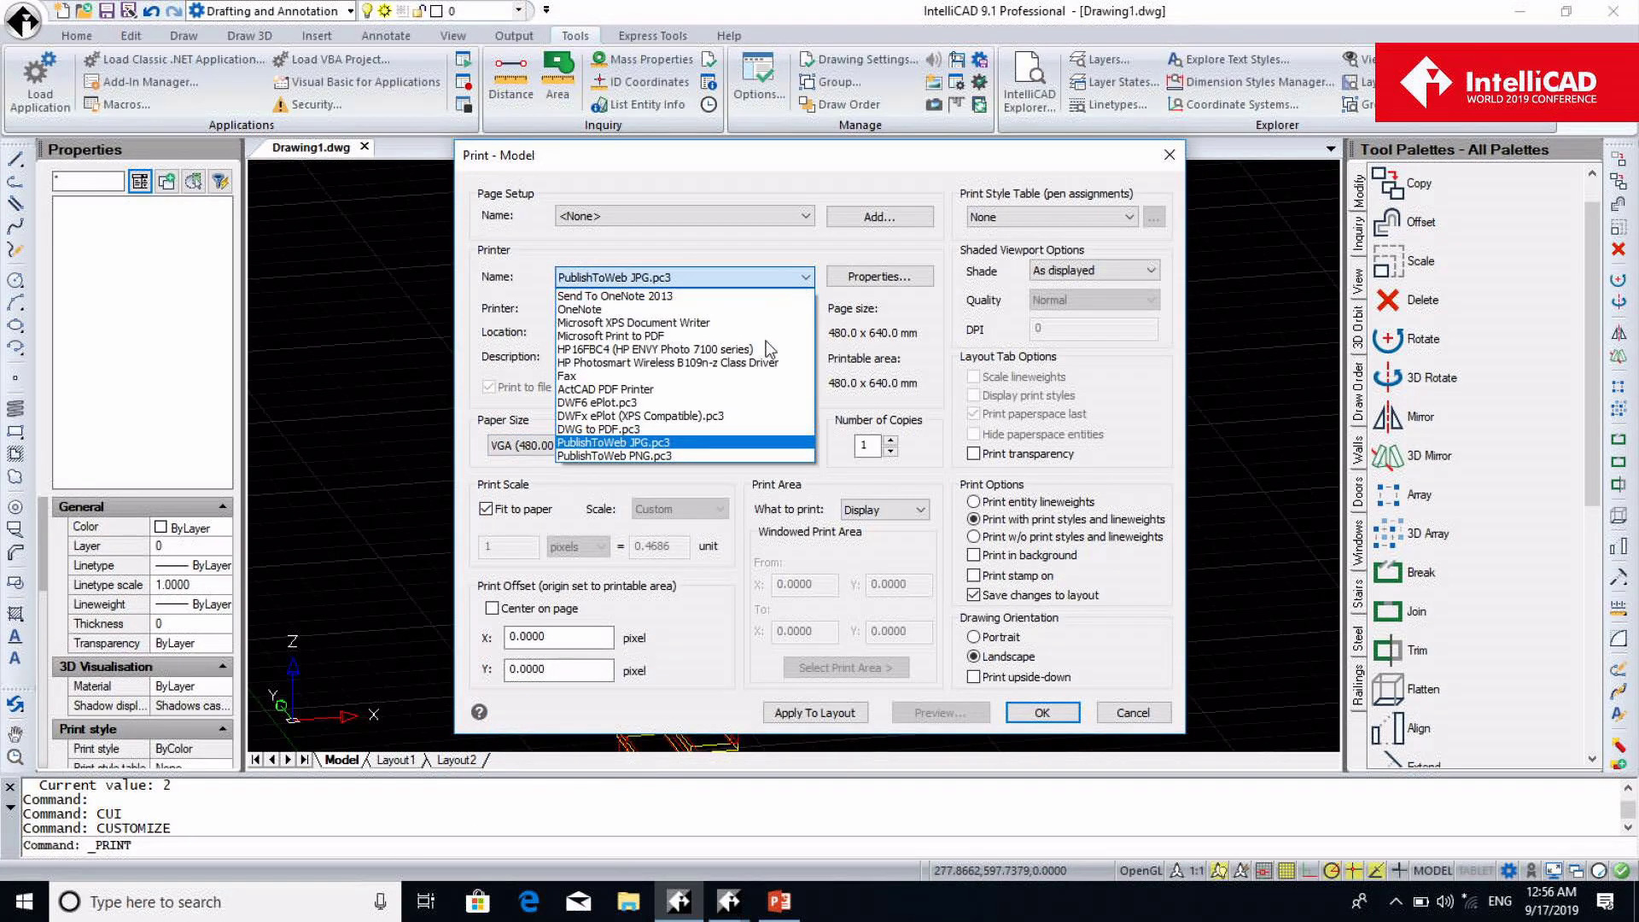
click(638, 458)
click(803, 446)
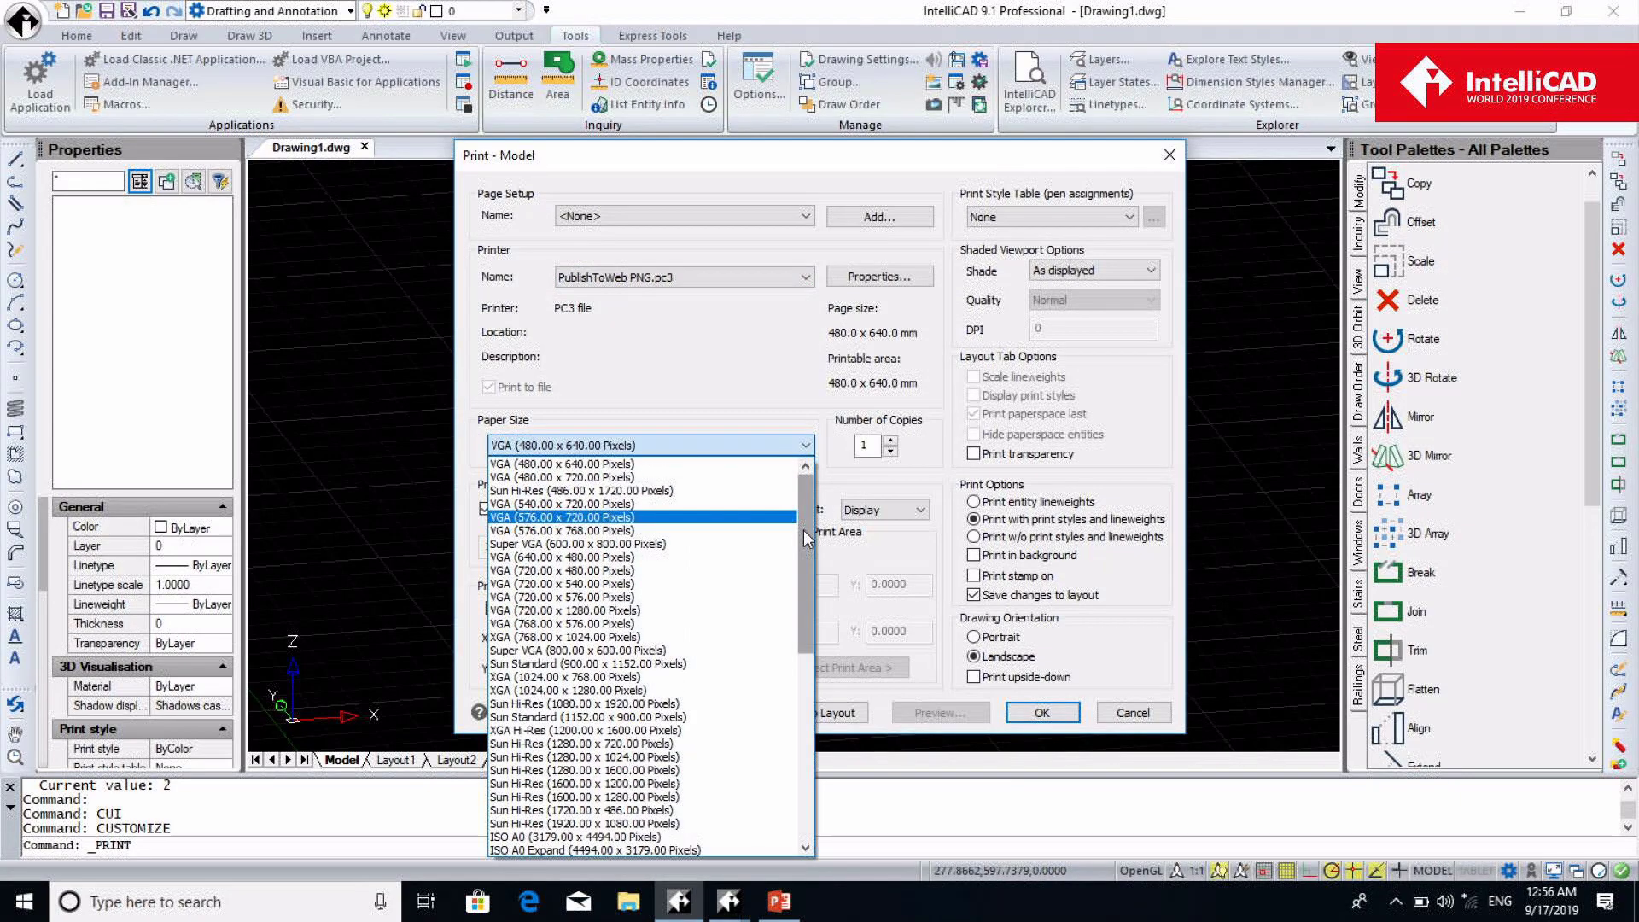
drag(807, 538, 830, 768)
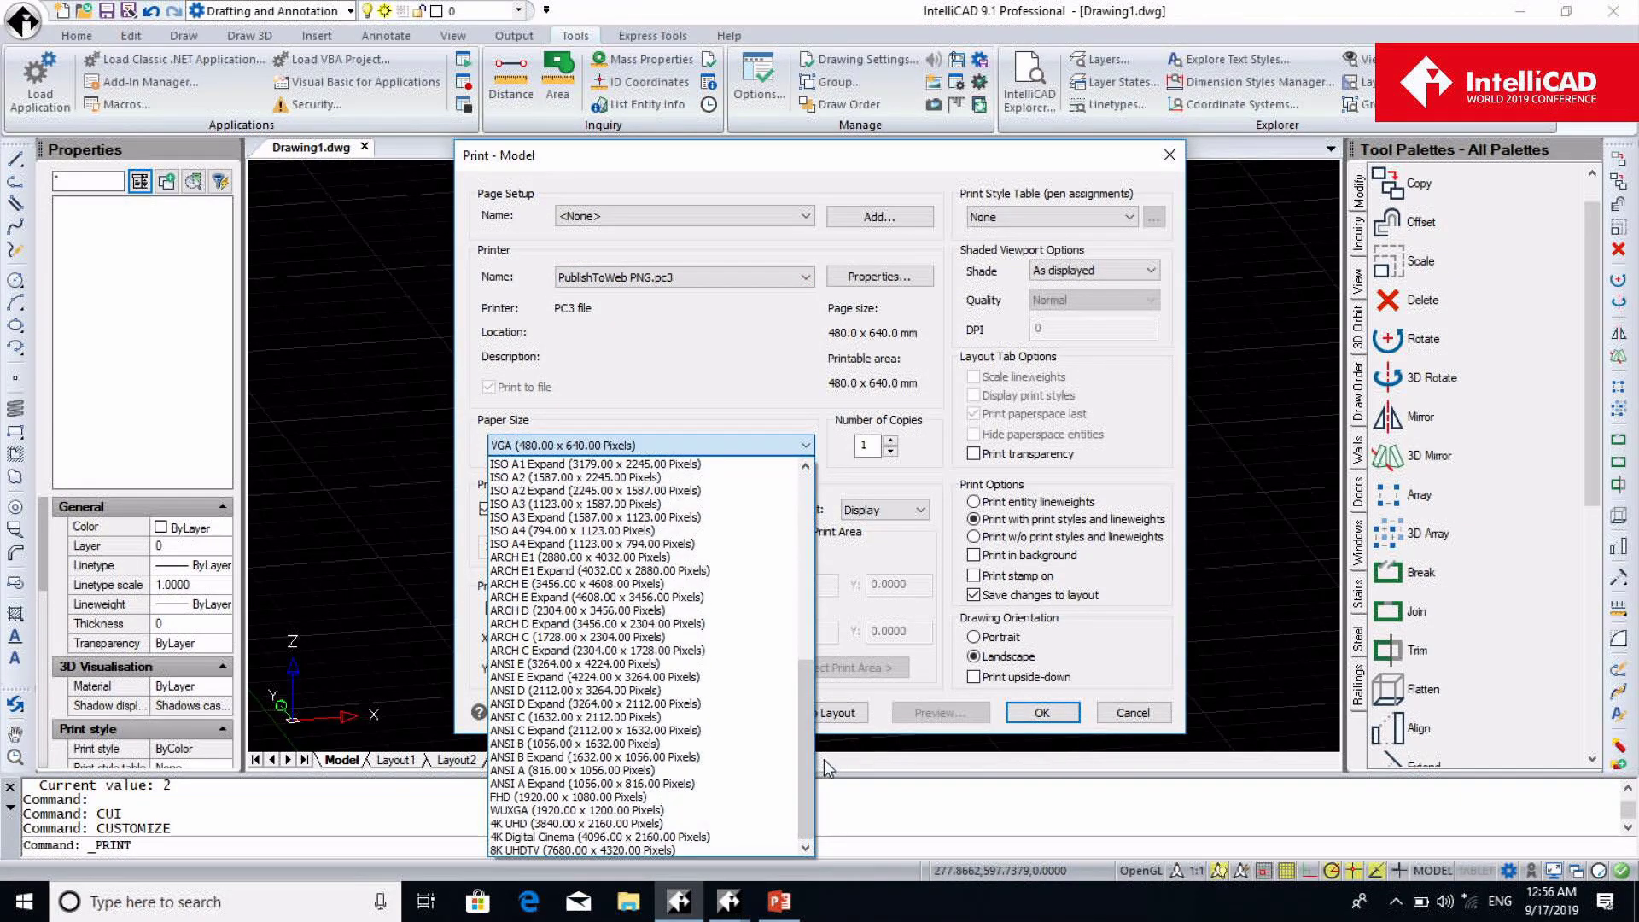
click(756, 335)
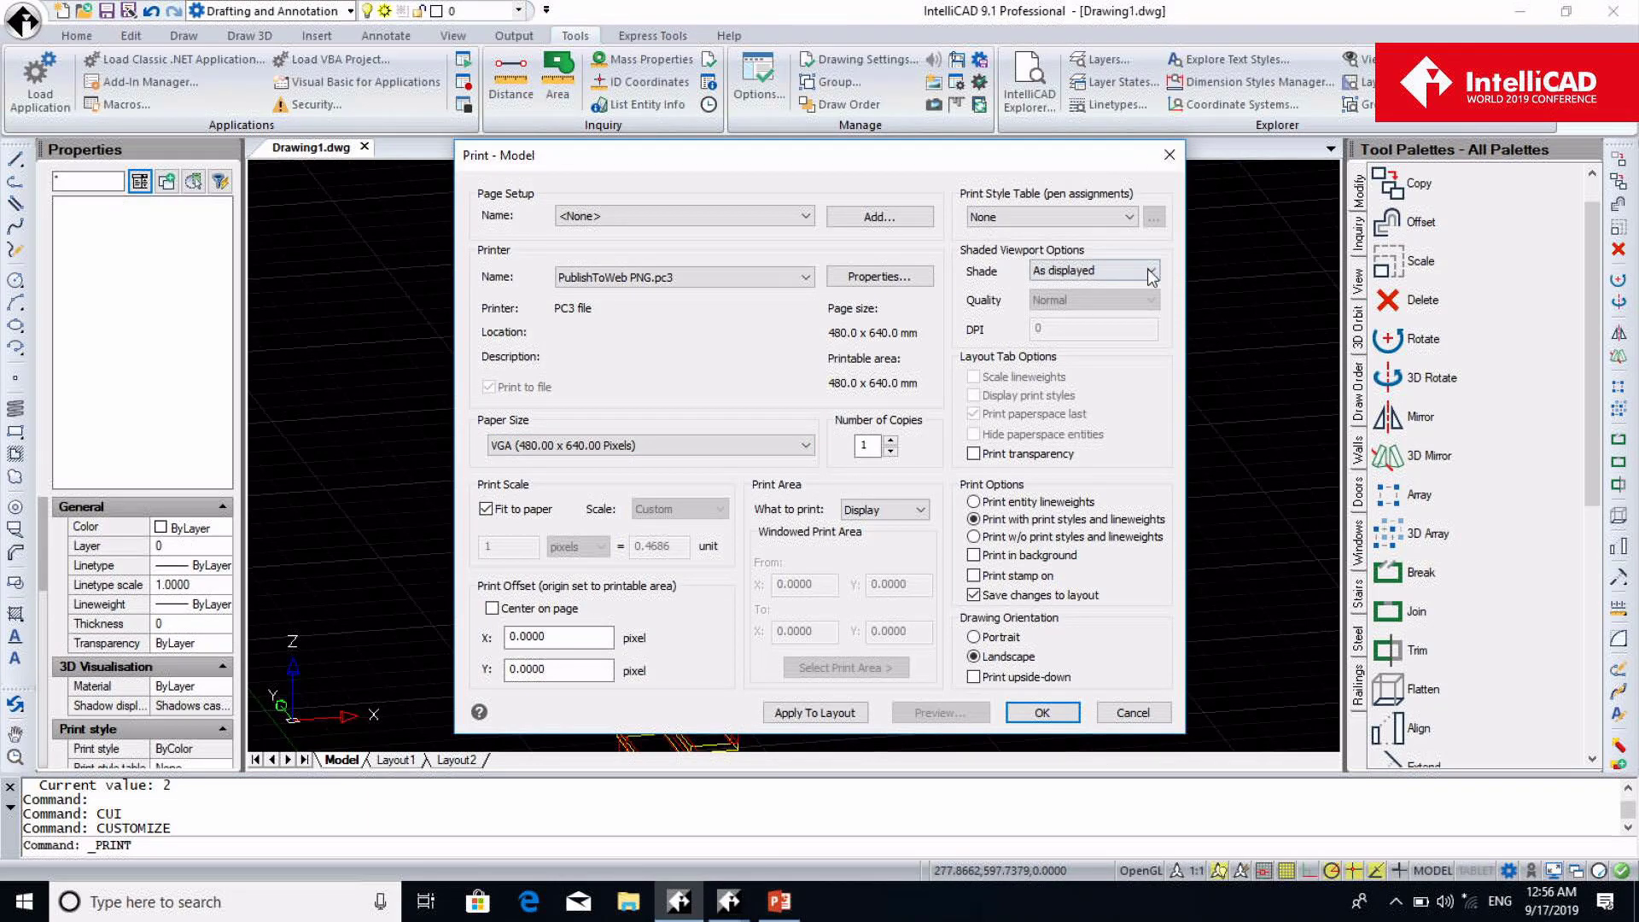
click(1170, 154)
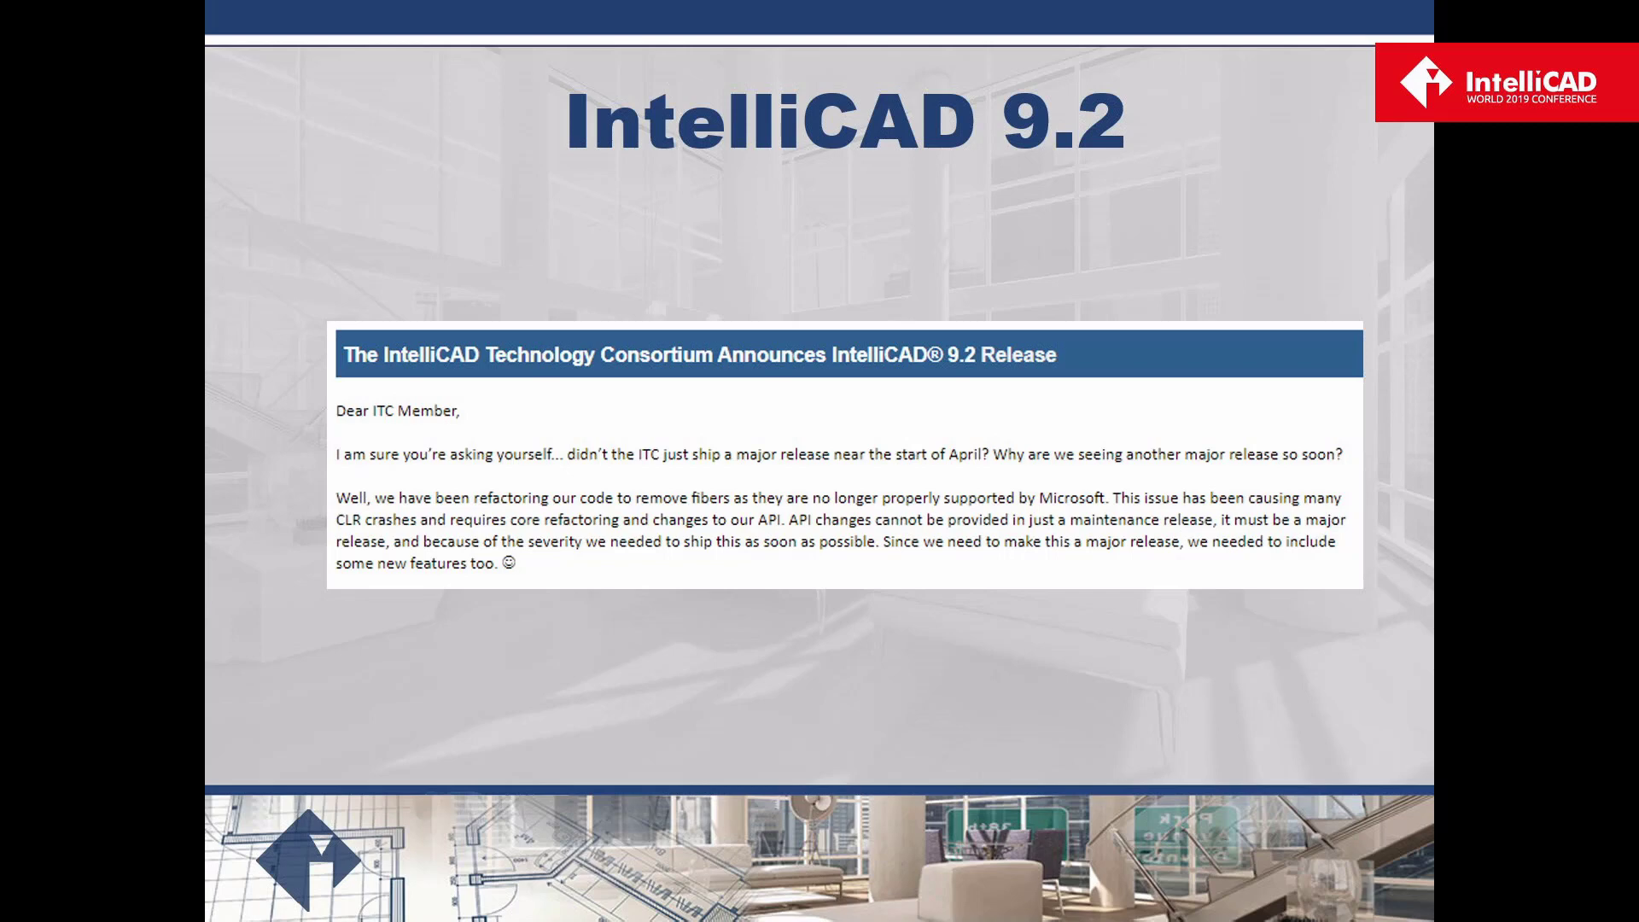
key(Right)
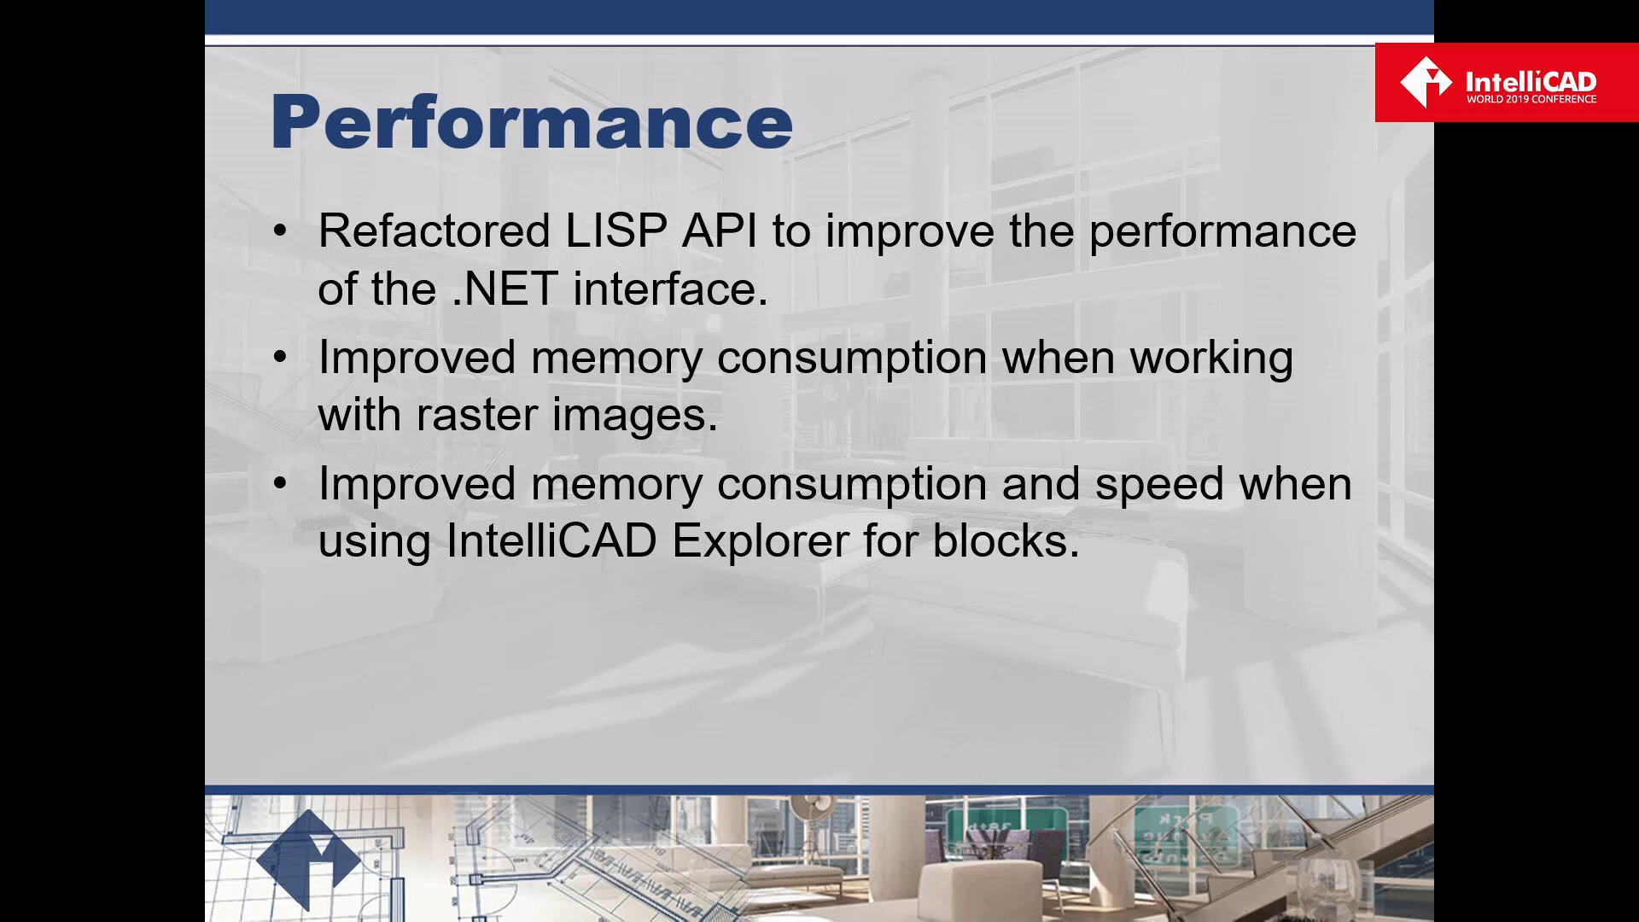
key(Right)
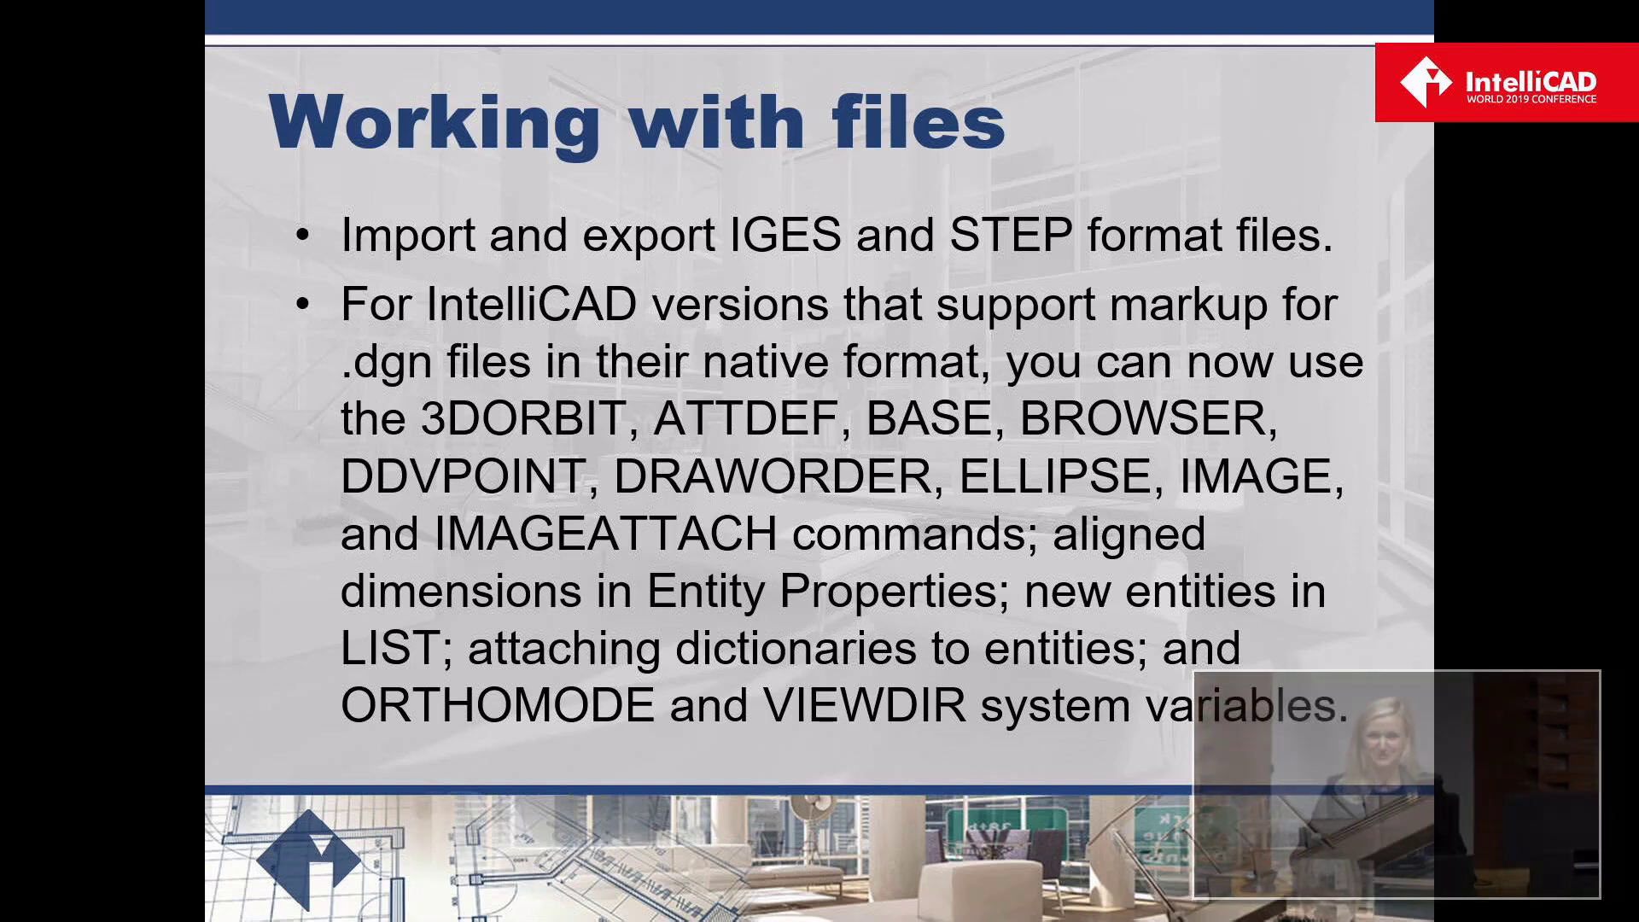
key(Right)
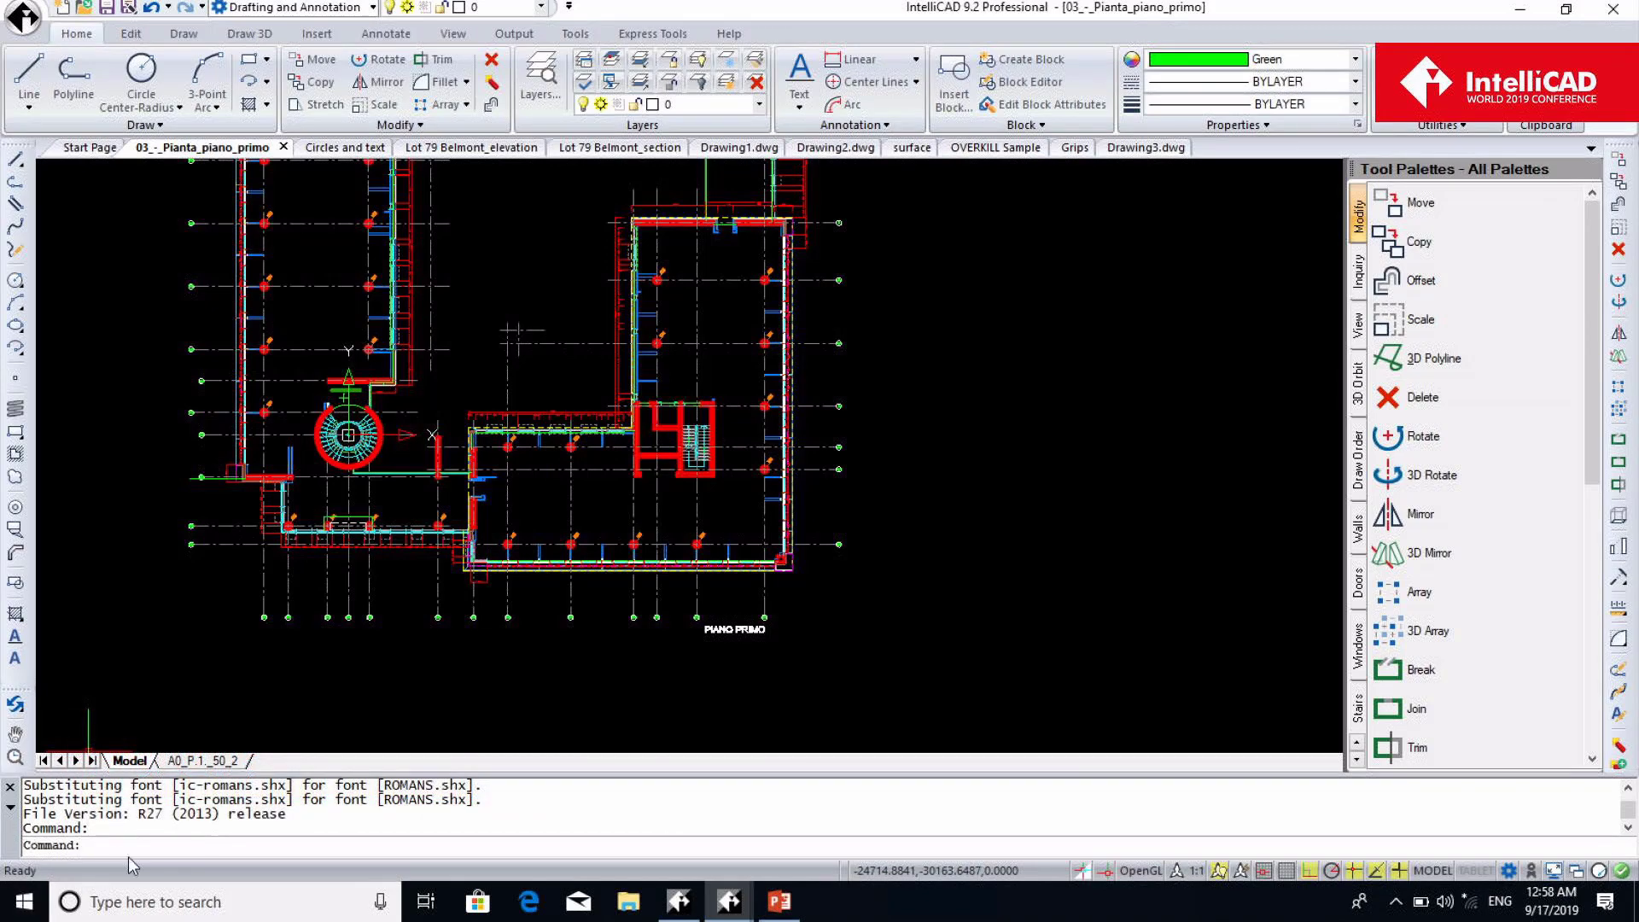
Set selection cycling to multi-click through overlapping entities in the OPTIONS dialog
text(options)
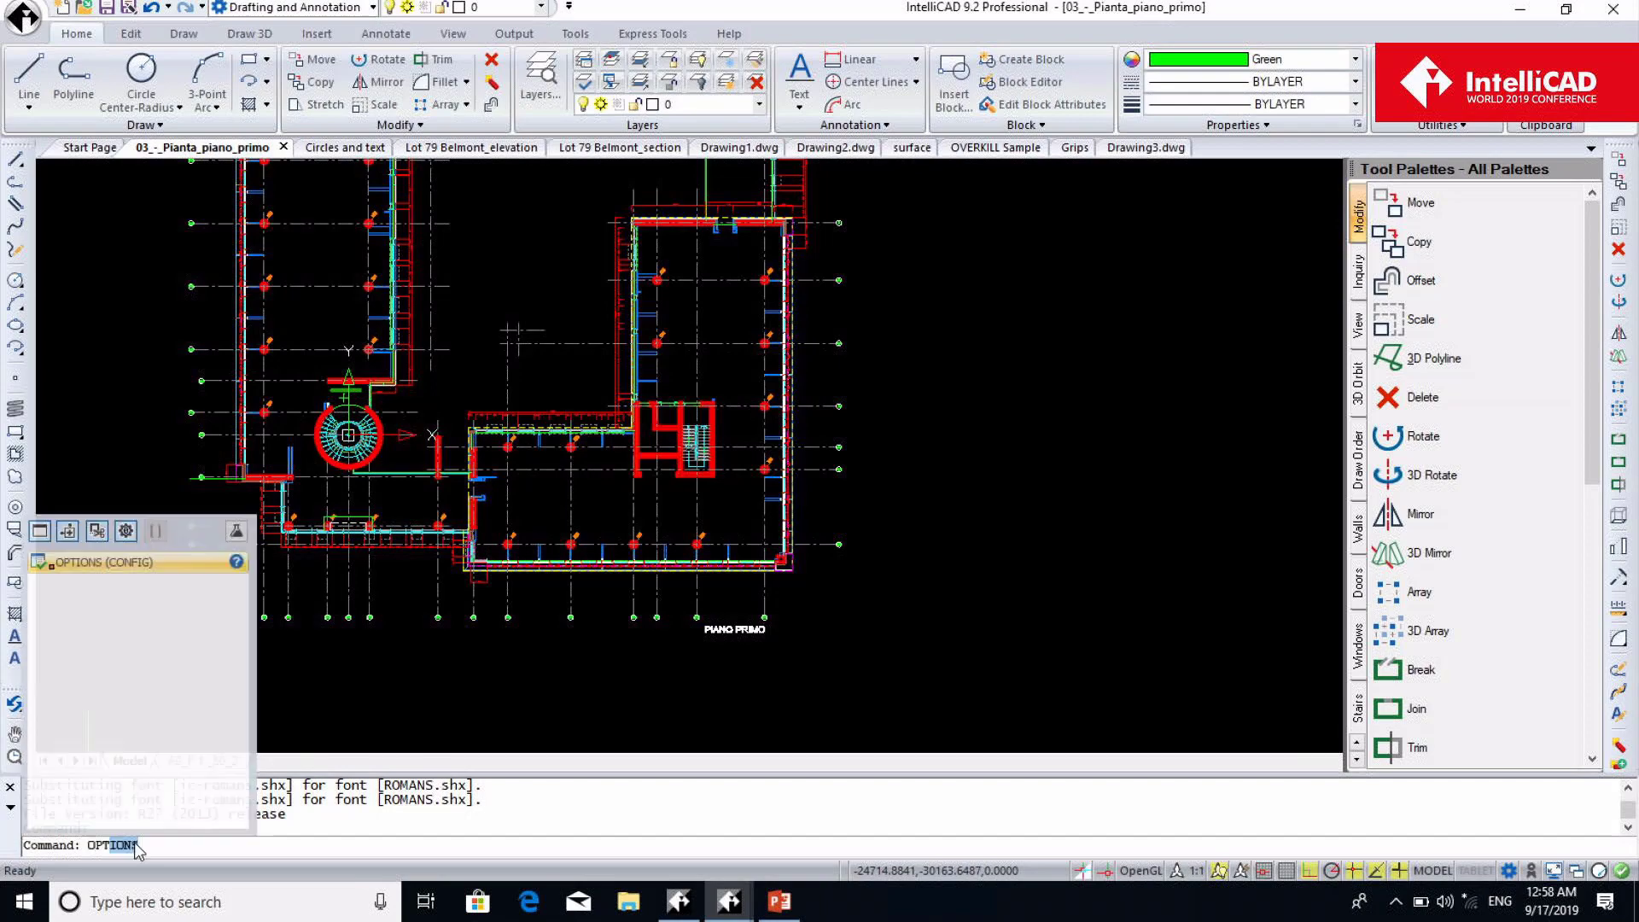
key(Return)
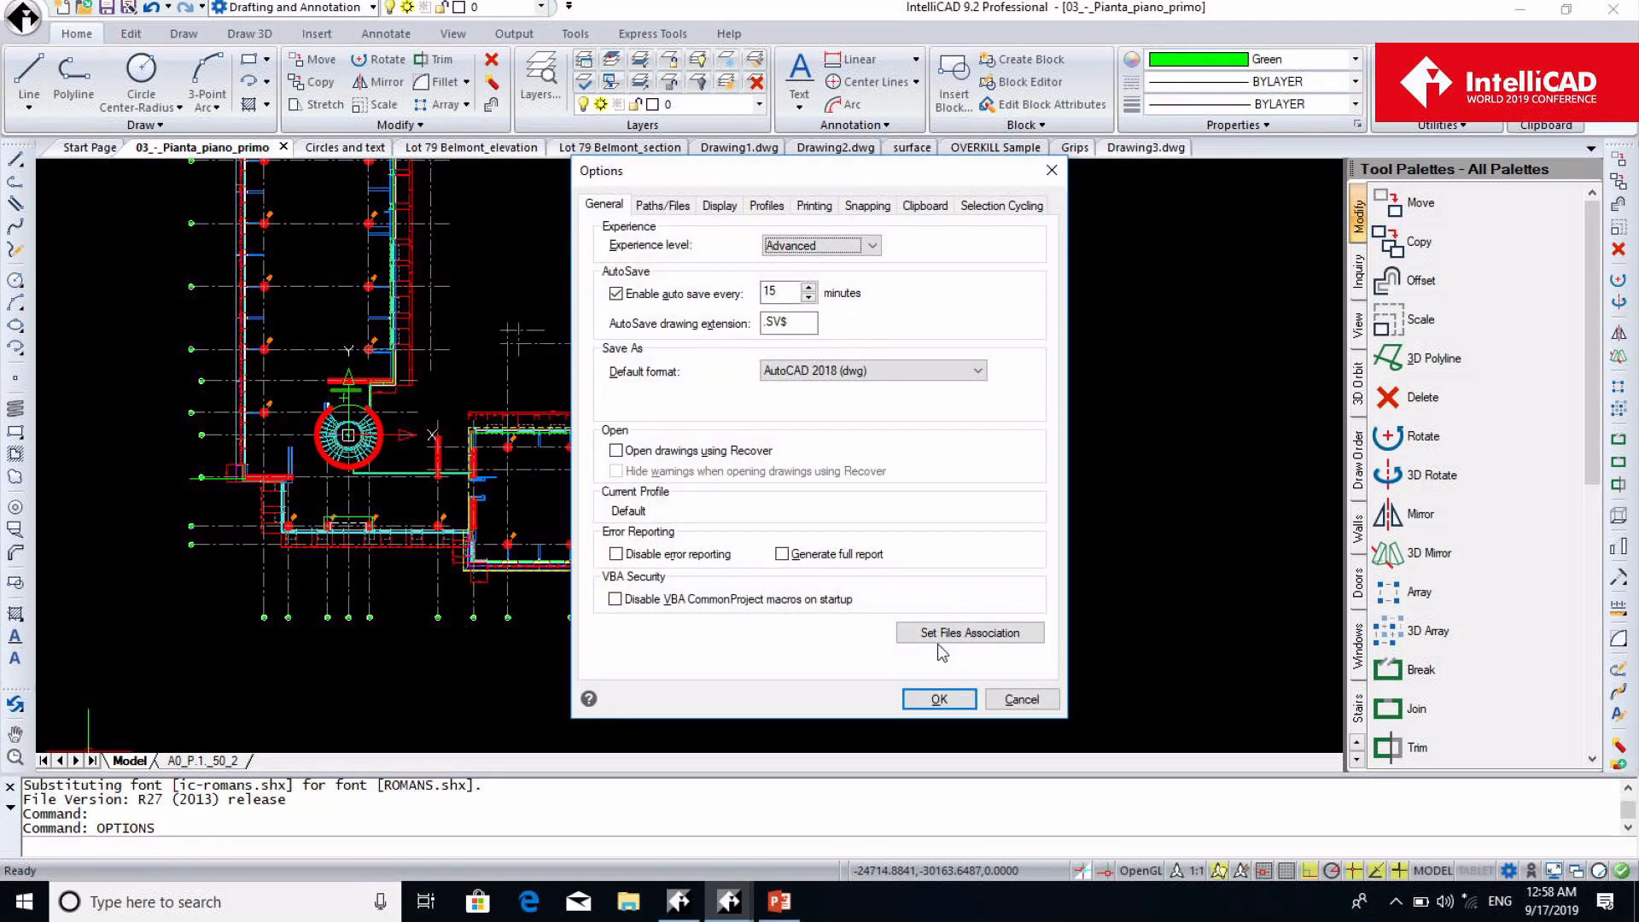
click(1019, 207)
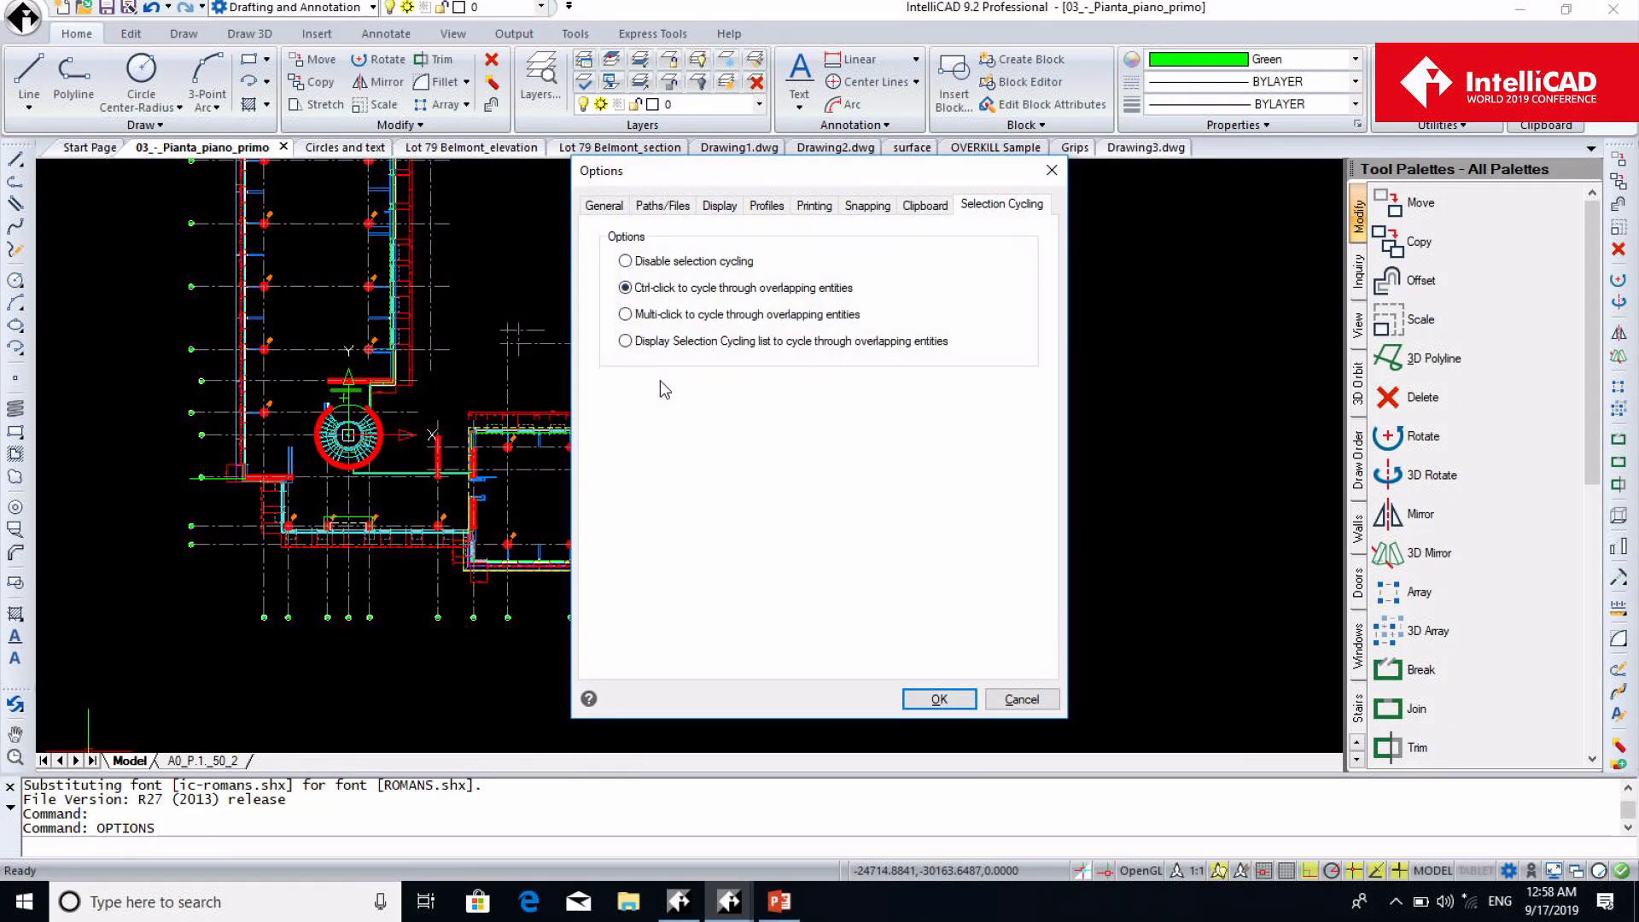
click(624, 316)
click(940, 699)
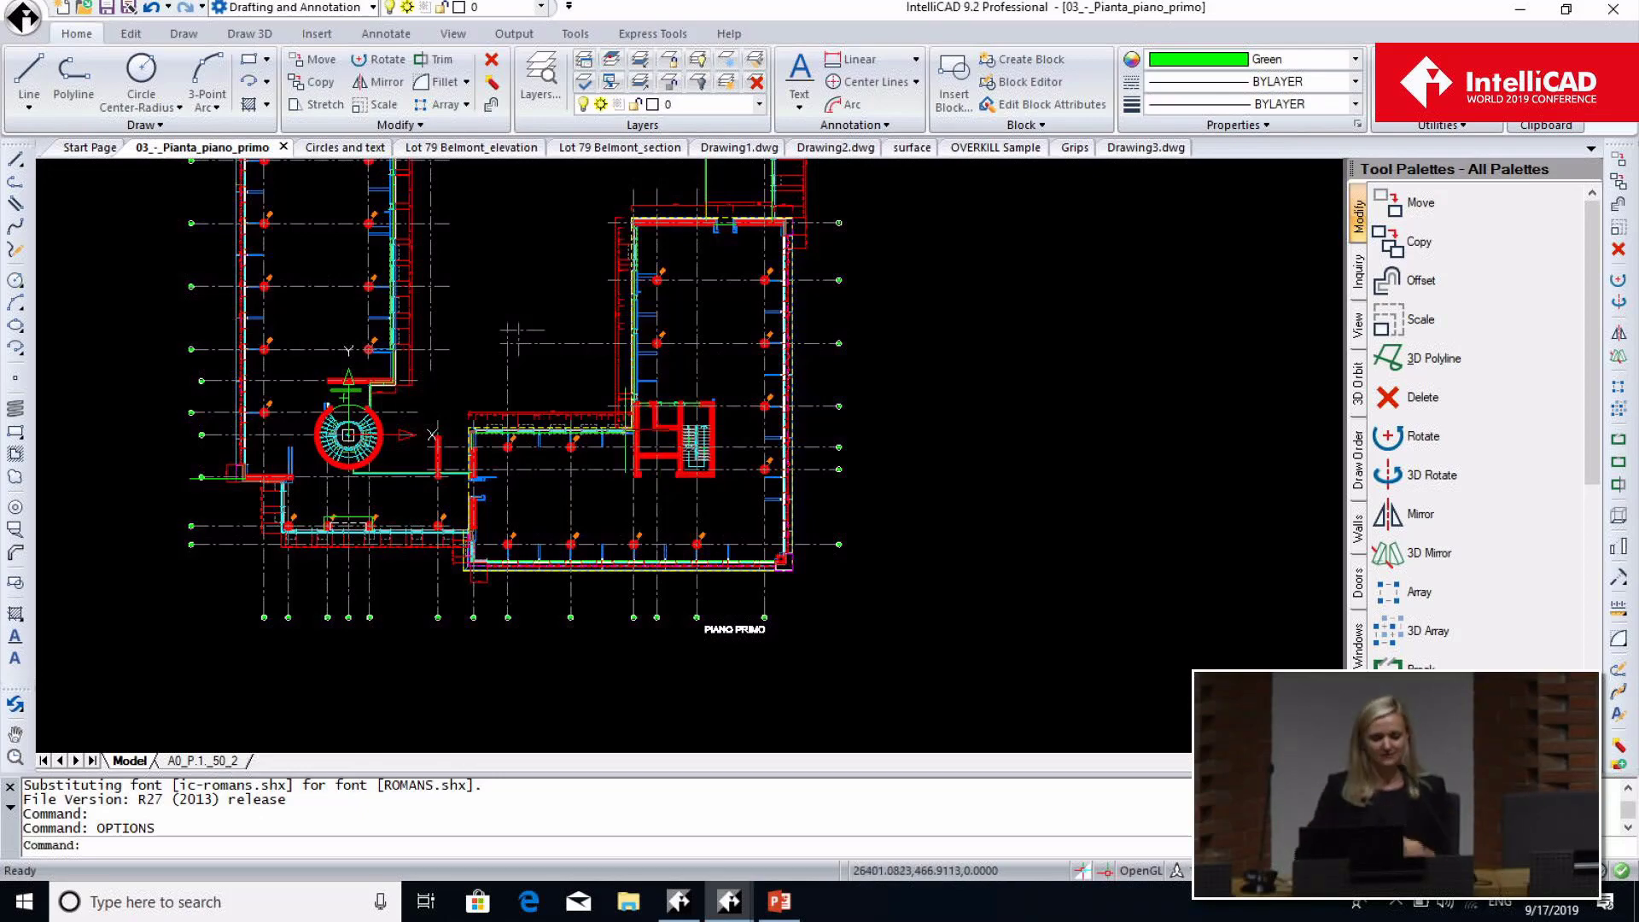
Display the entity properties with ENTPROP and try multi-click cycling on overlapping entities at the floor plan's inner corner beside the stair core
text(entprop)
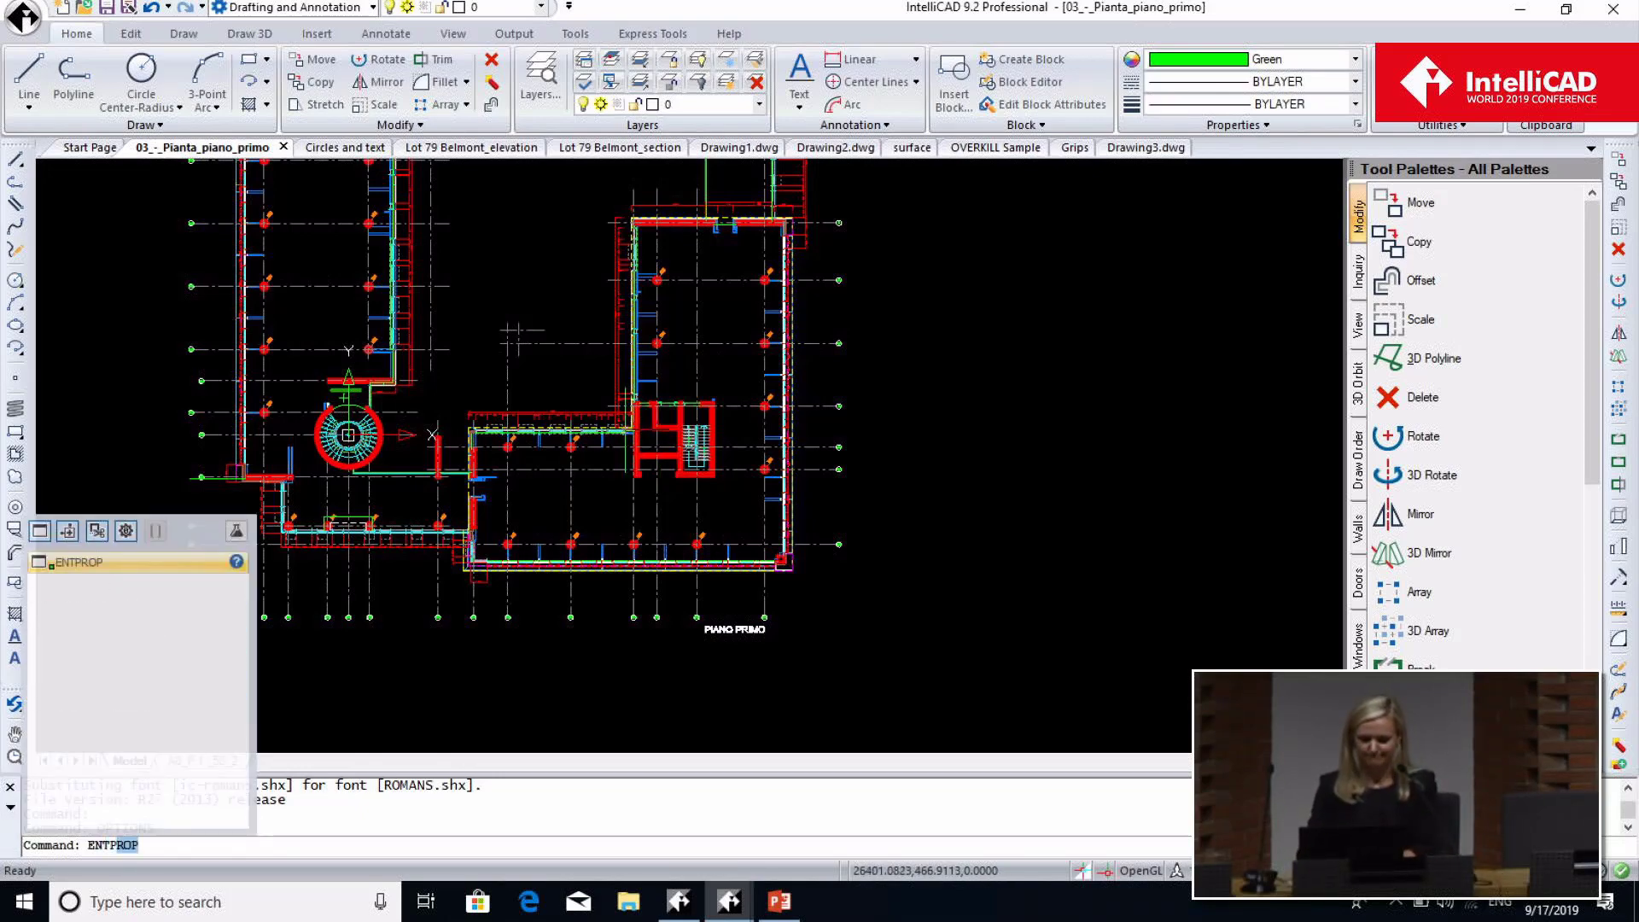
key(Return)
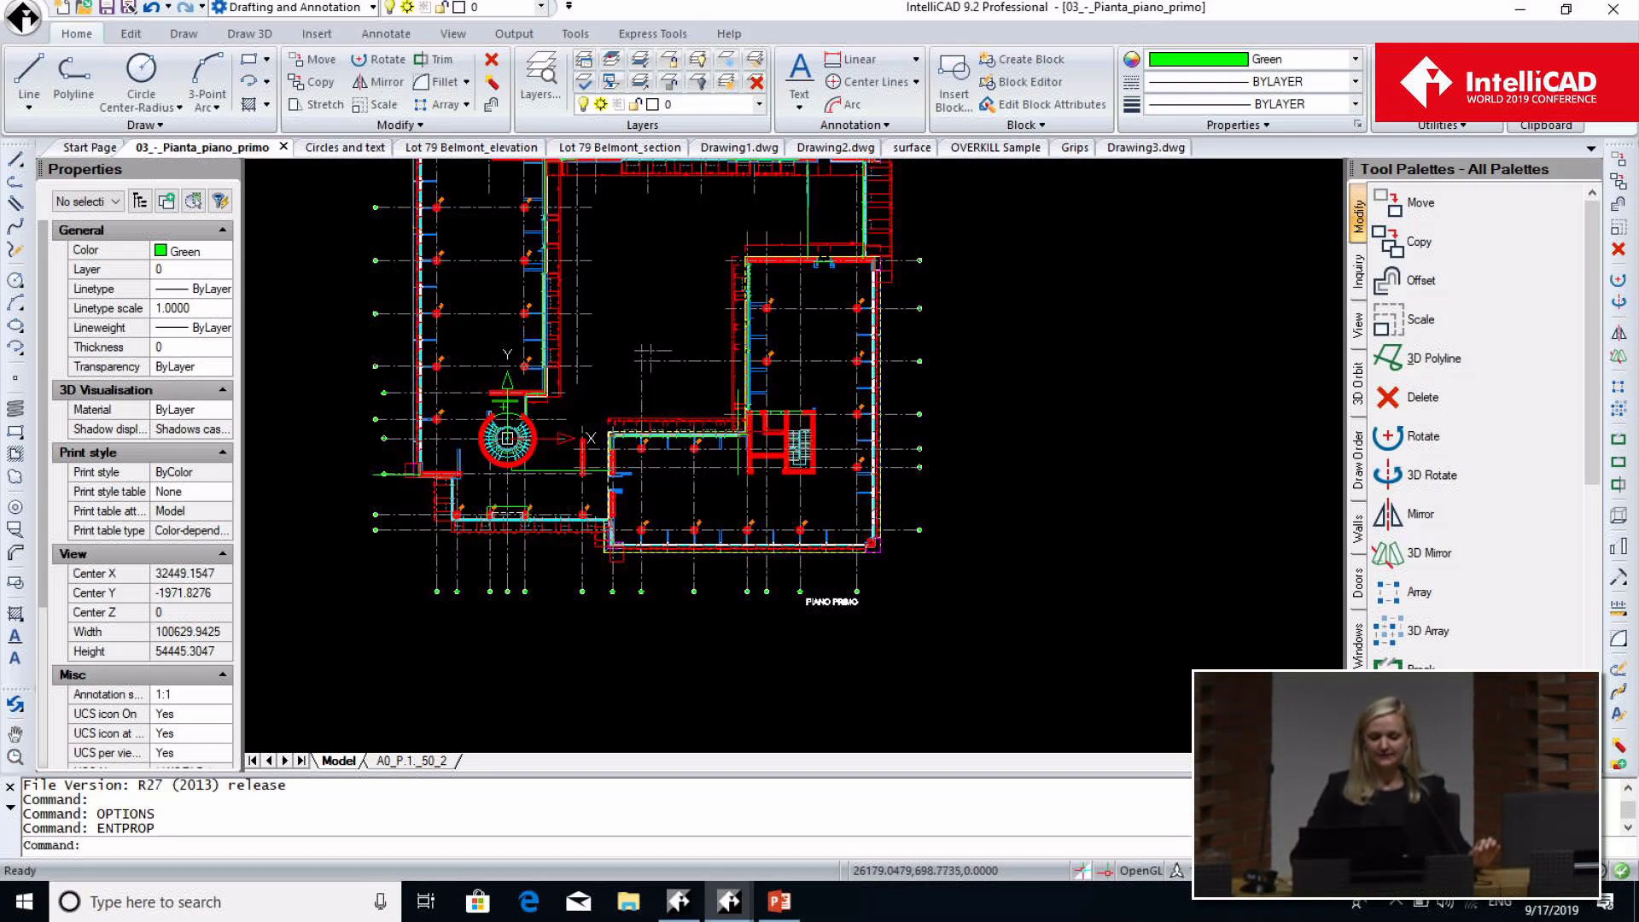
click(739, 422)
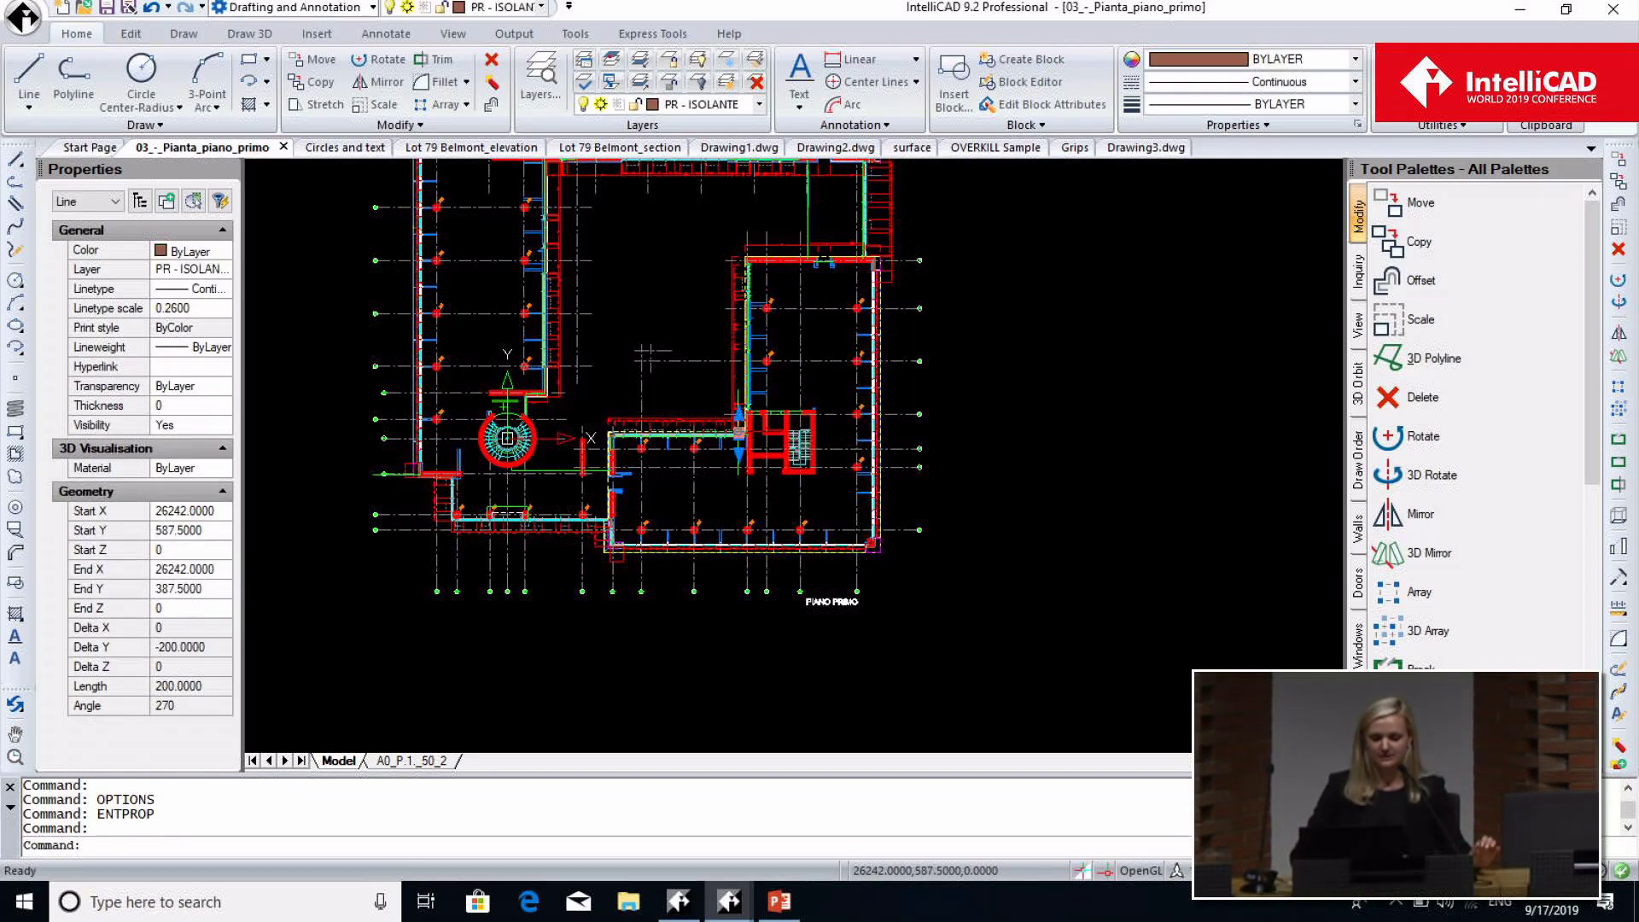
click(739, 434)
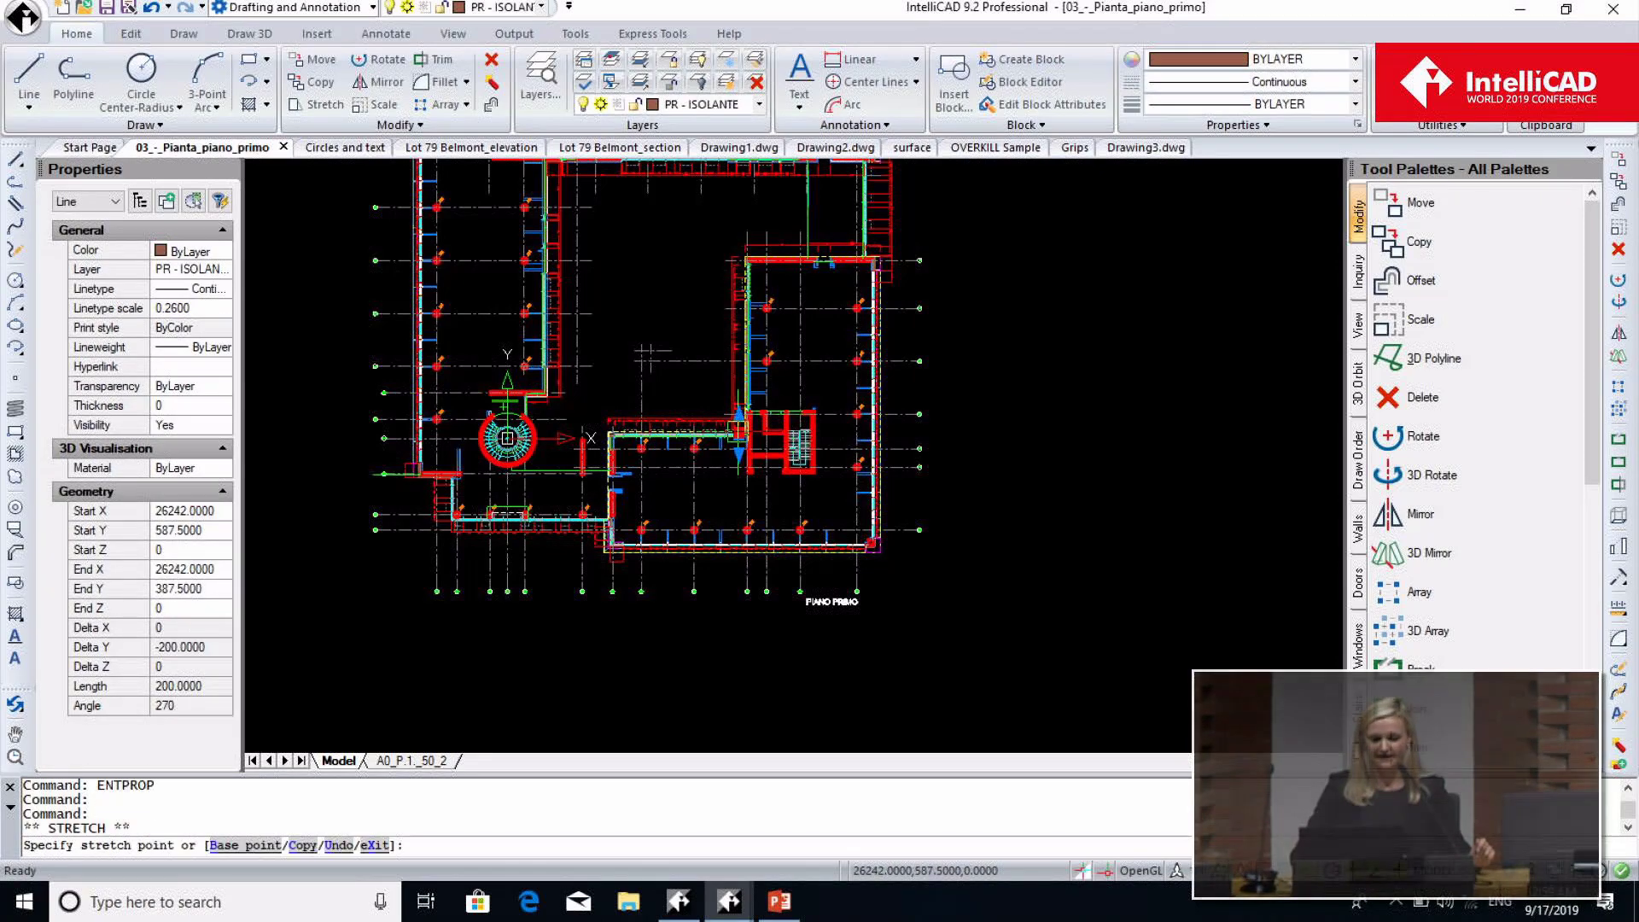
key(Escape)
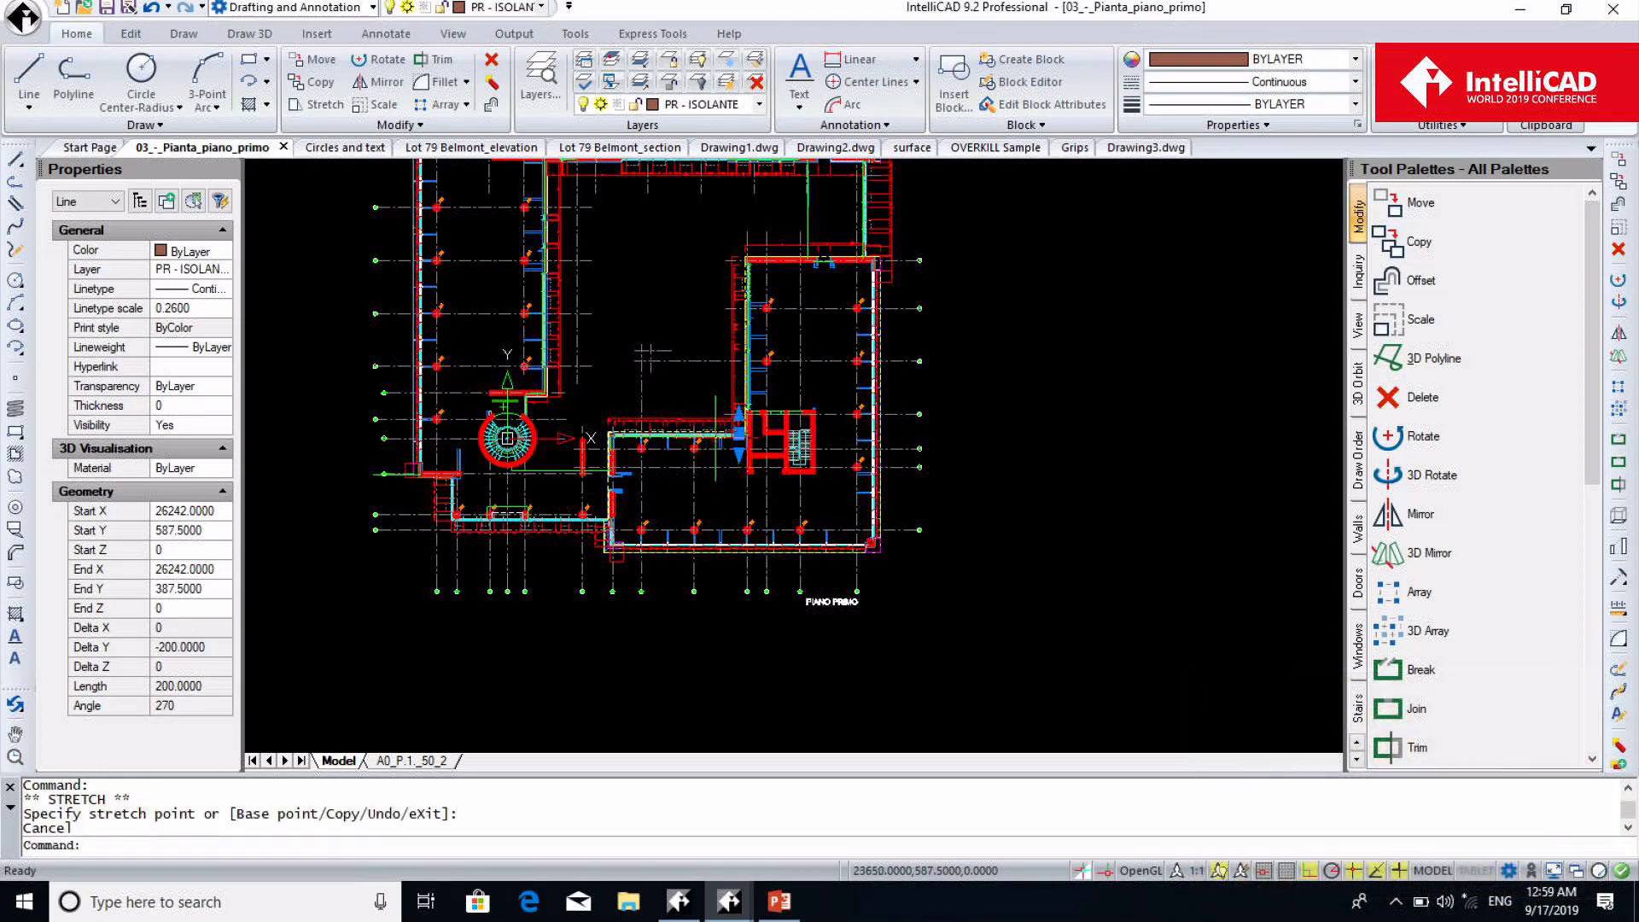
click(726, 436)
key(Escape)
click(726, 436)
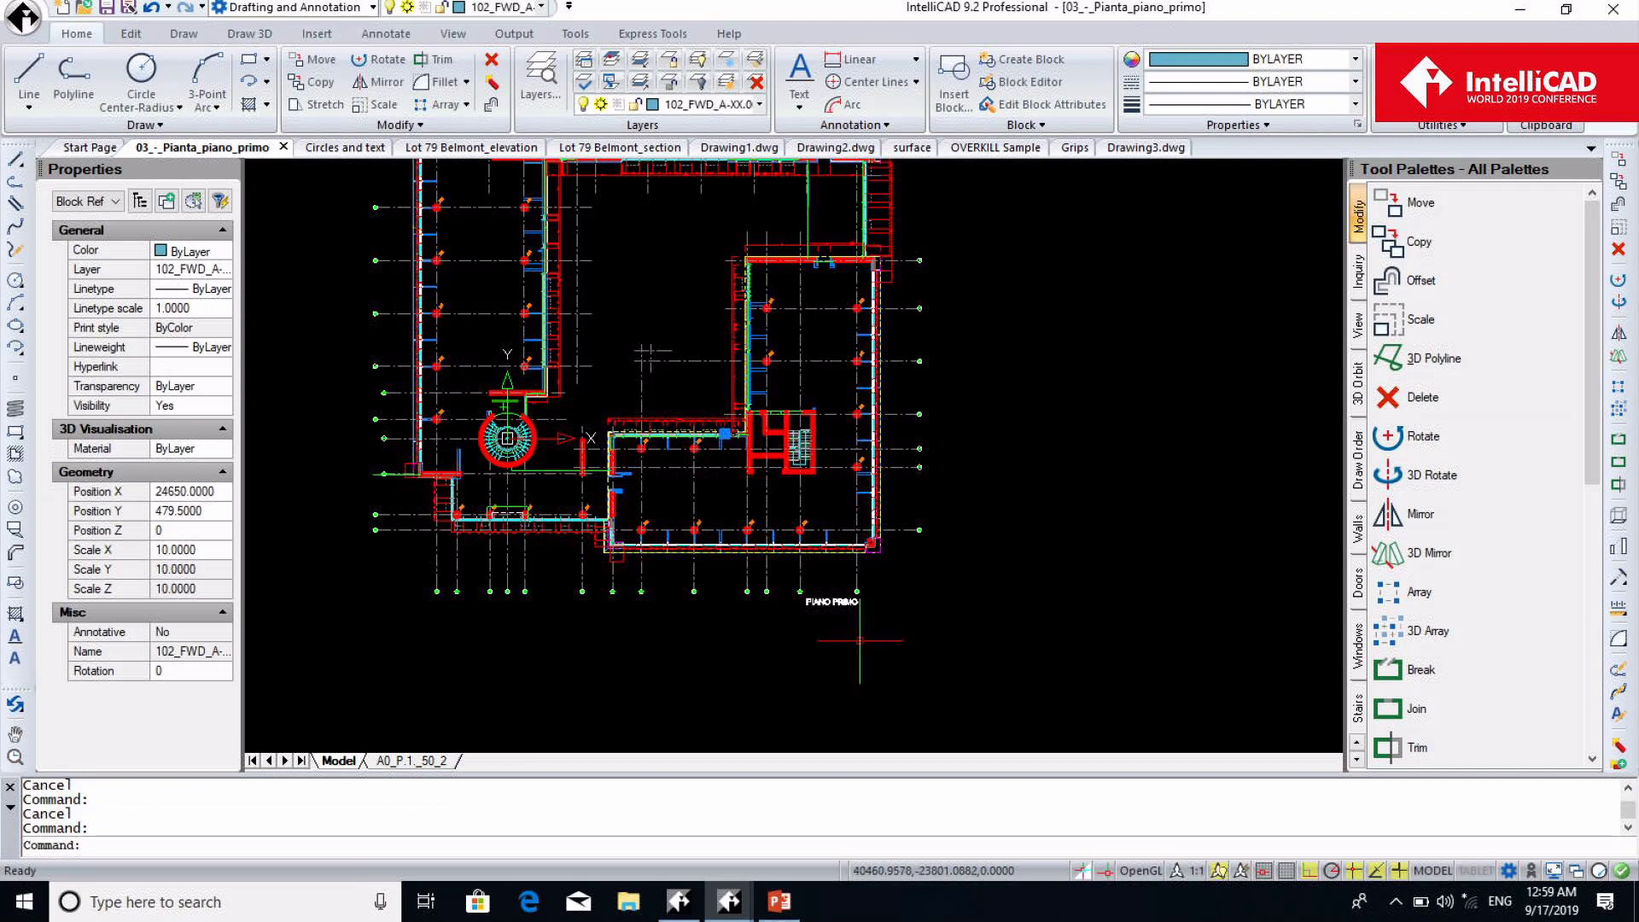
Change selection cycling in the OPTIONS dialog to display the Selection Cycling list for overlapping entities
click(459, 845)
text(optio)
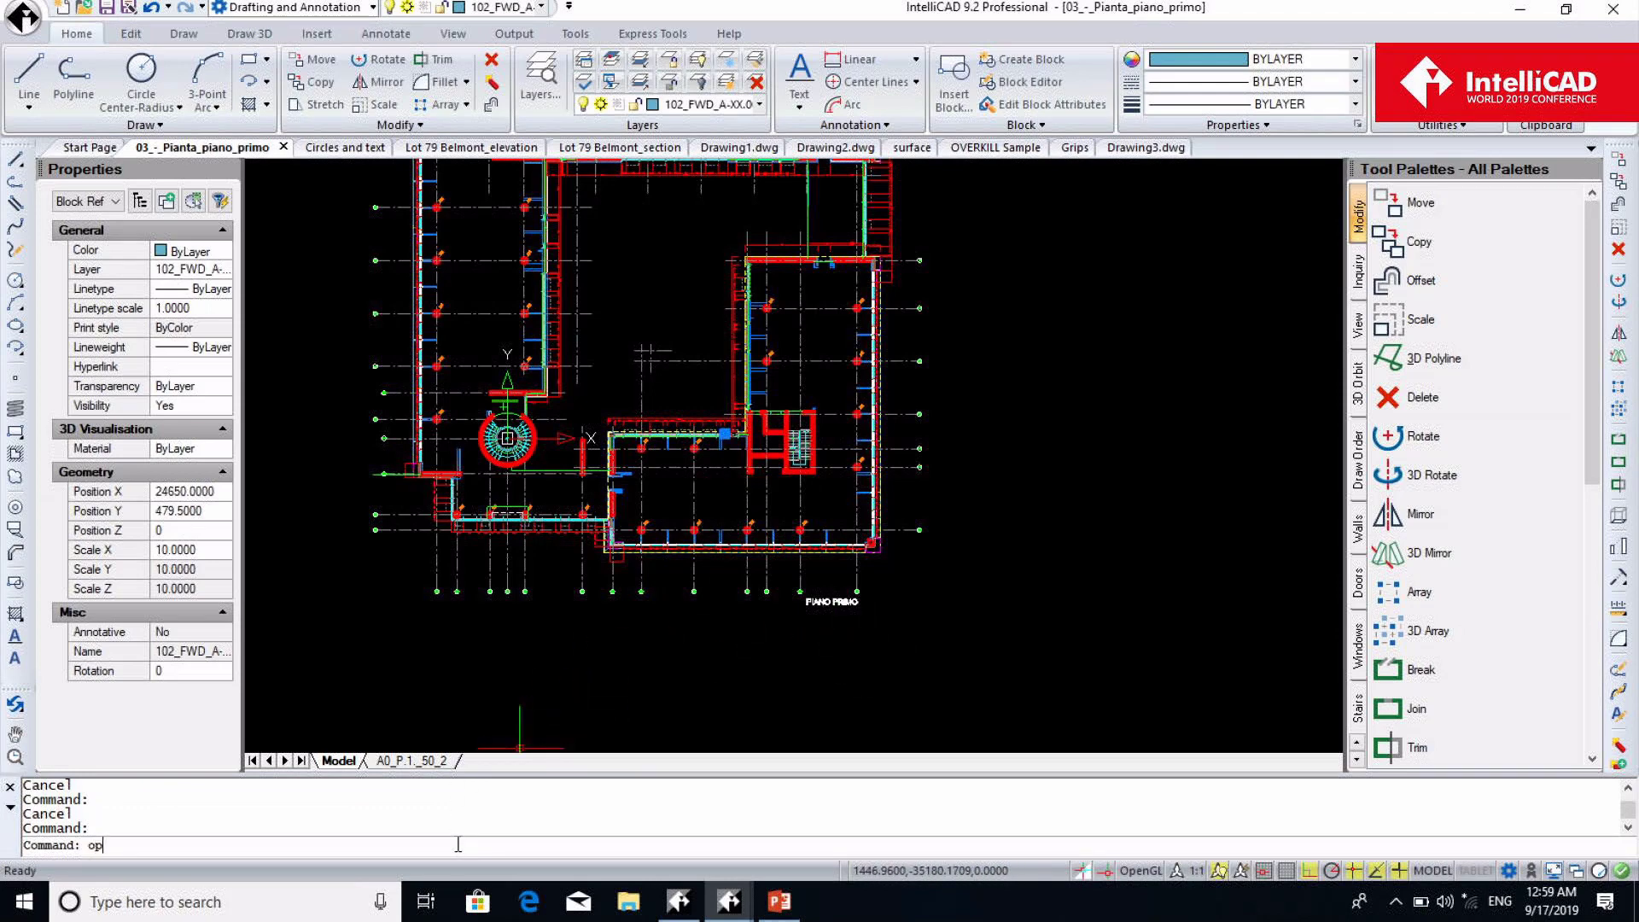
key(Return)
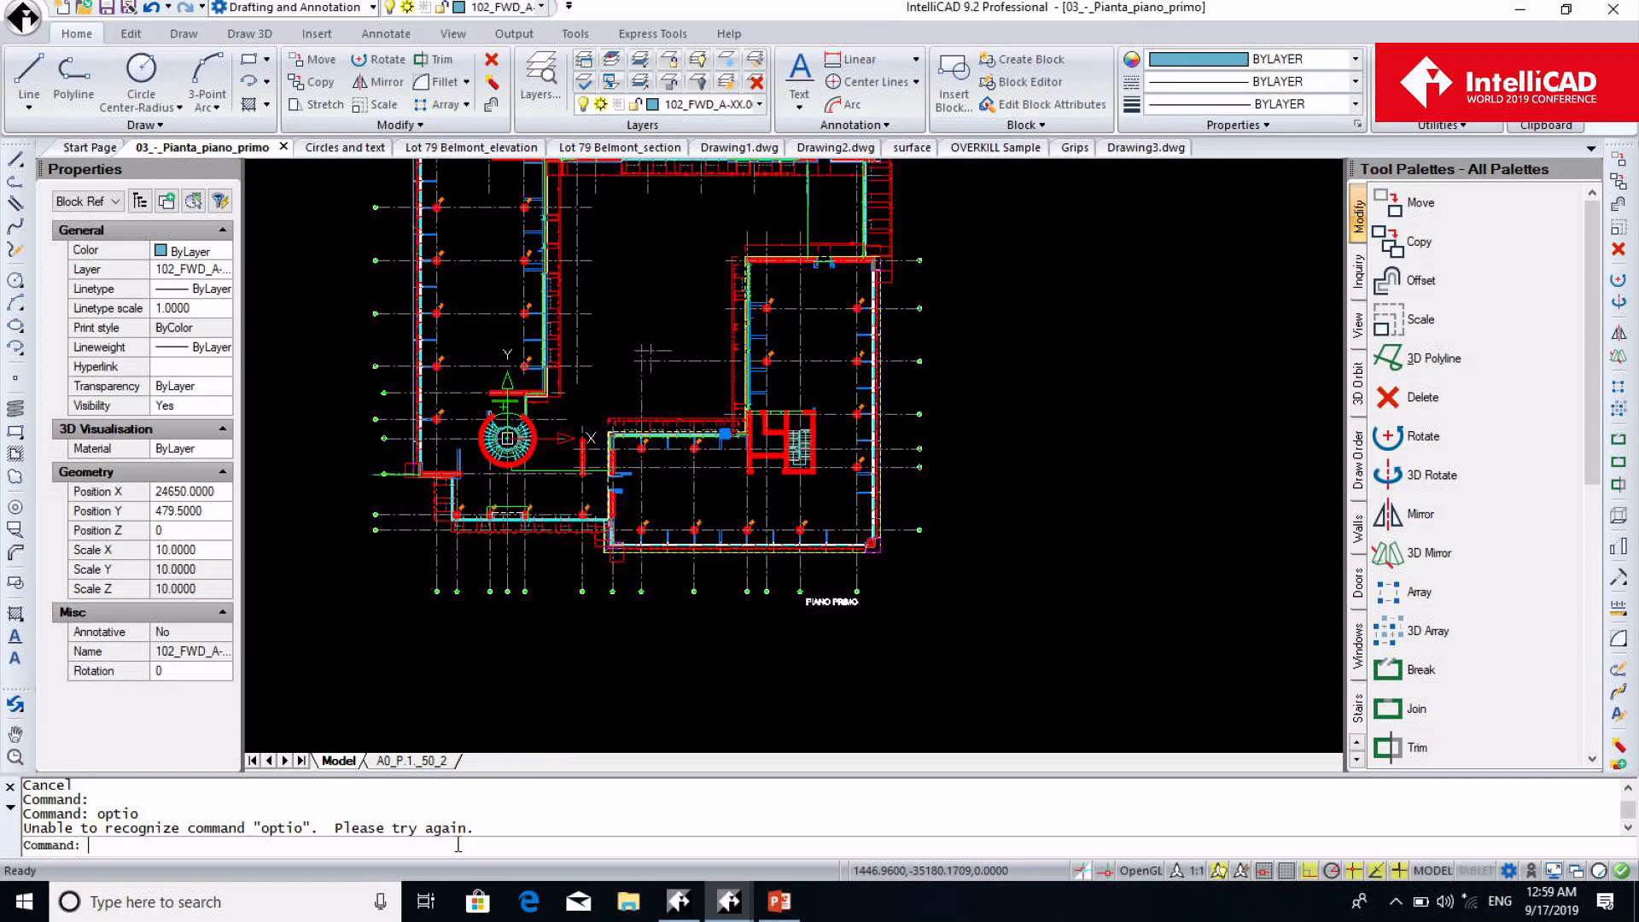
key(Escape)
text(options)
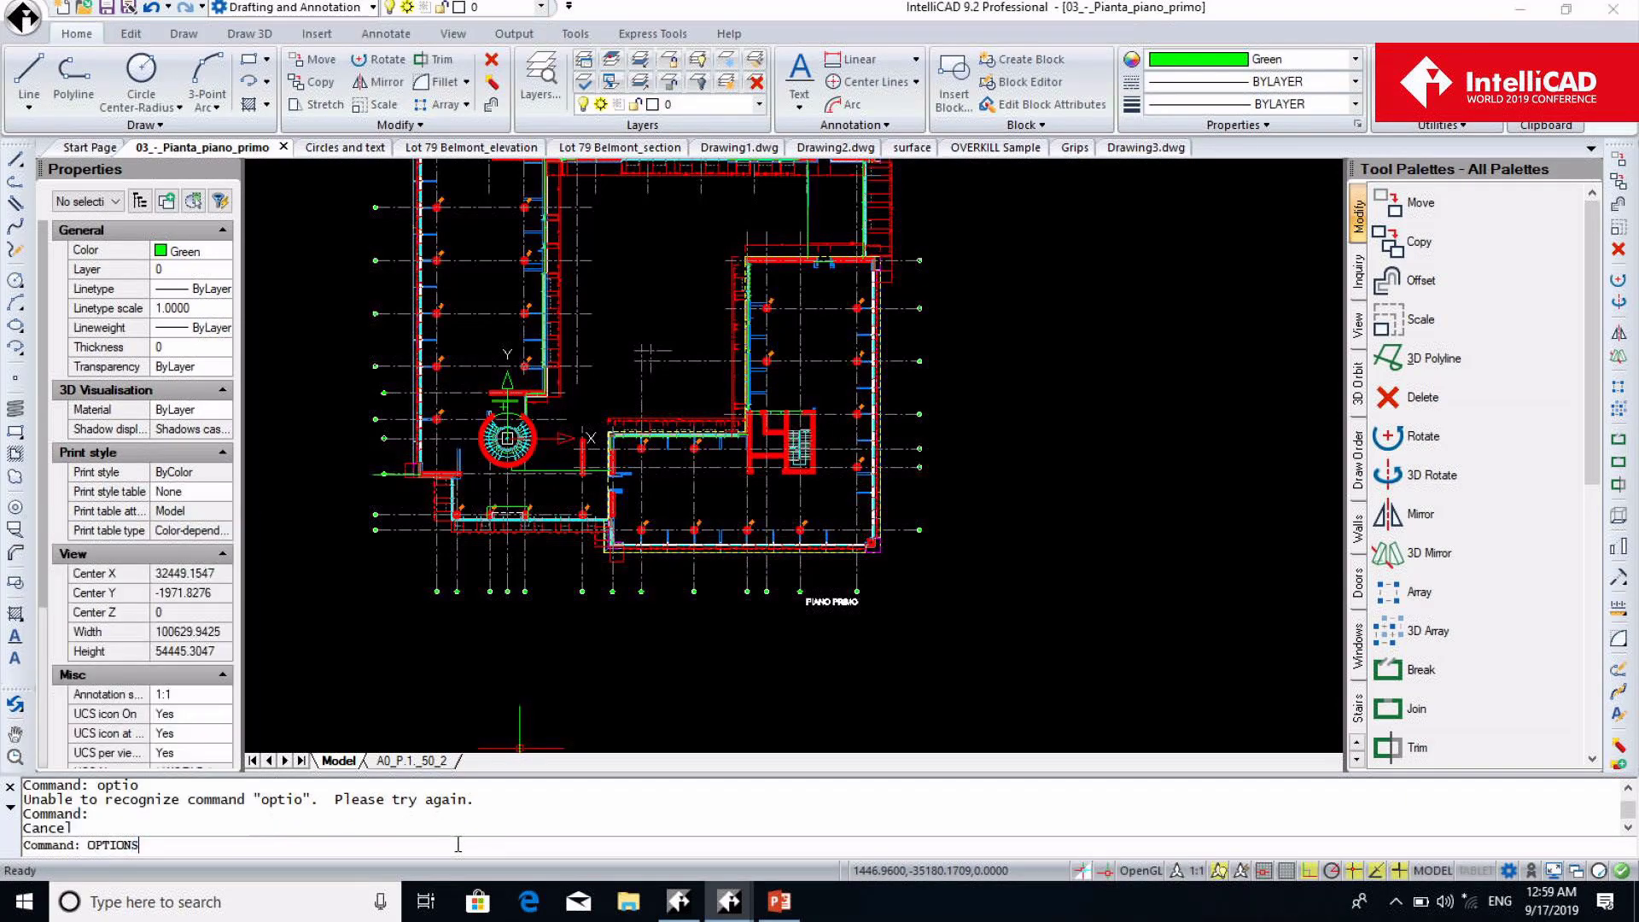
key(Return)
click(990, 206)
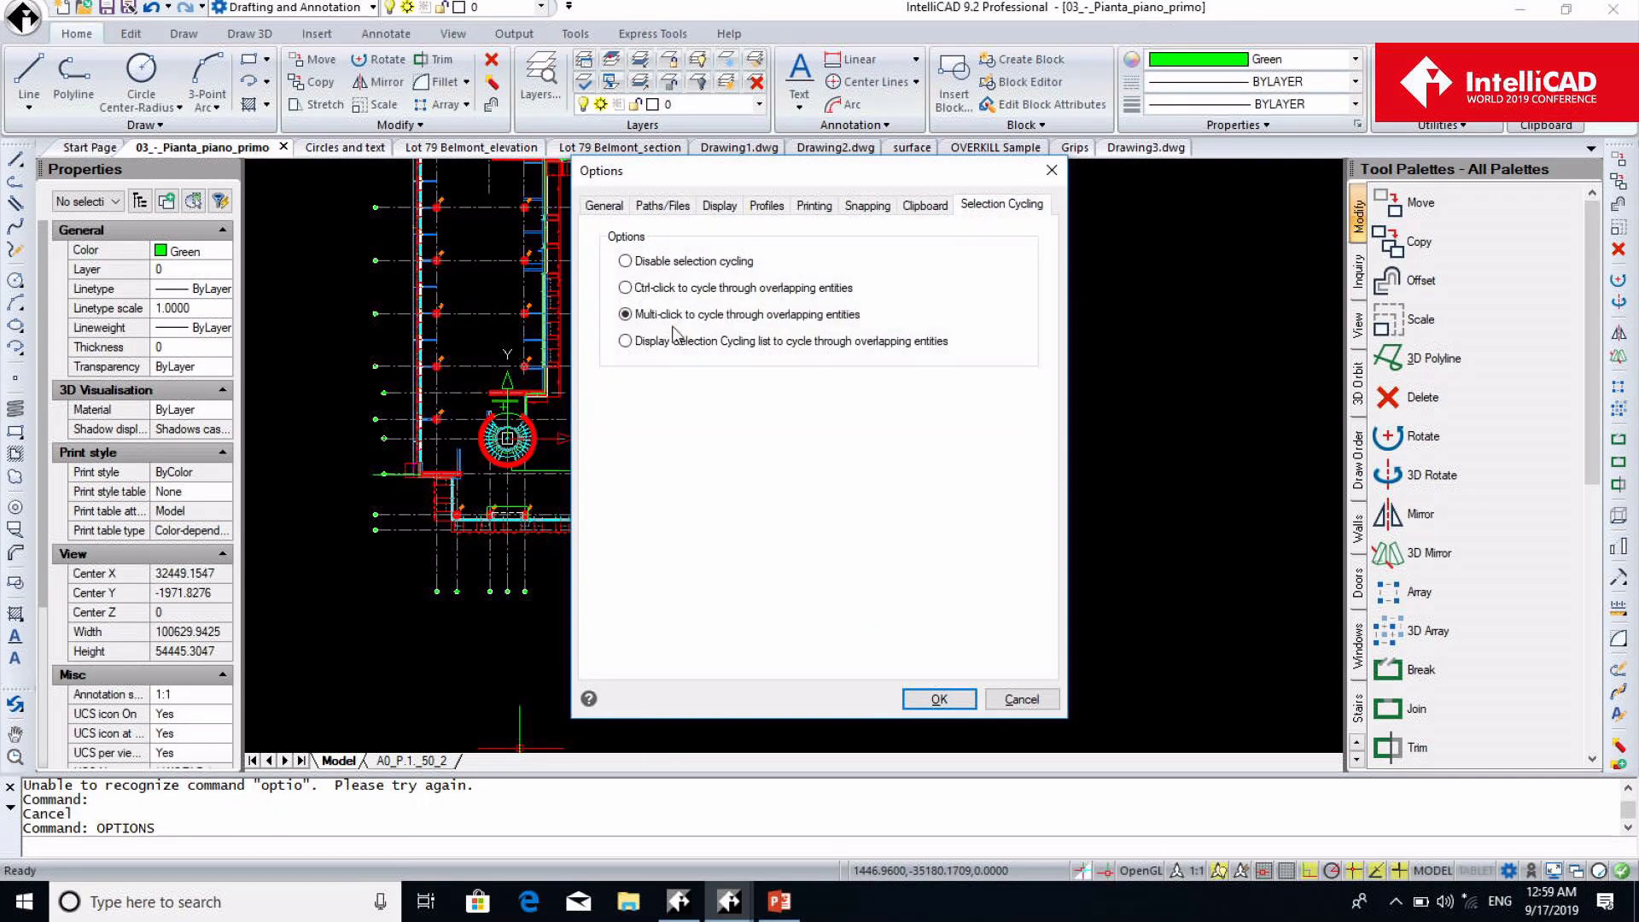
click(625, 341)
click(939, 698)
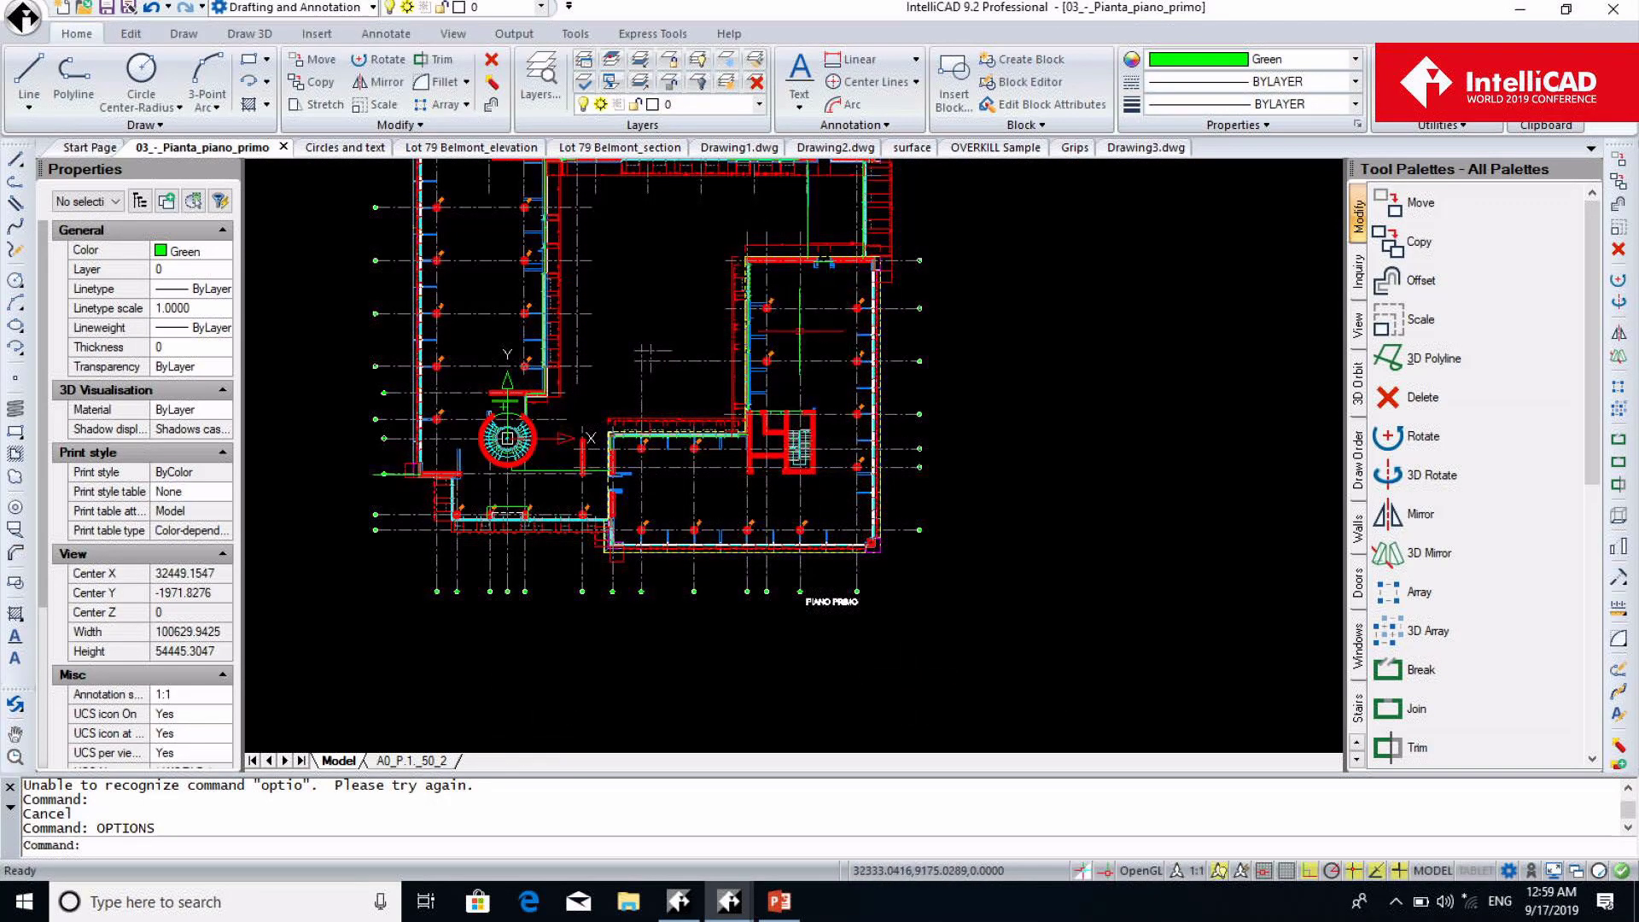
key(Escape)
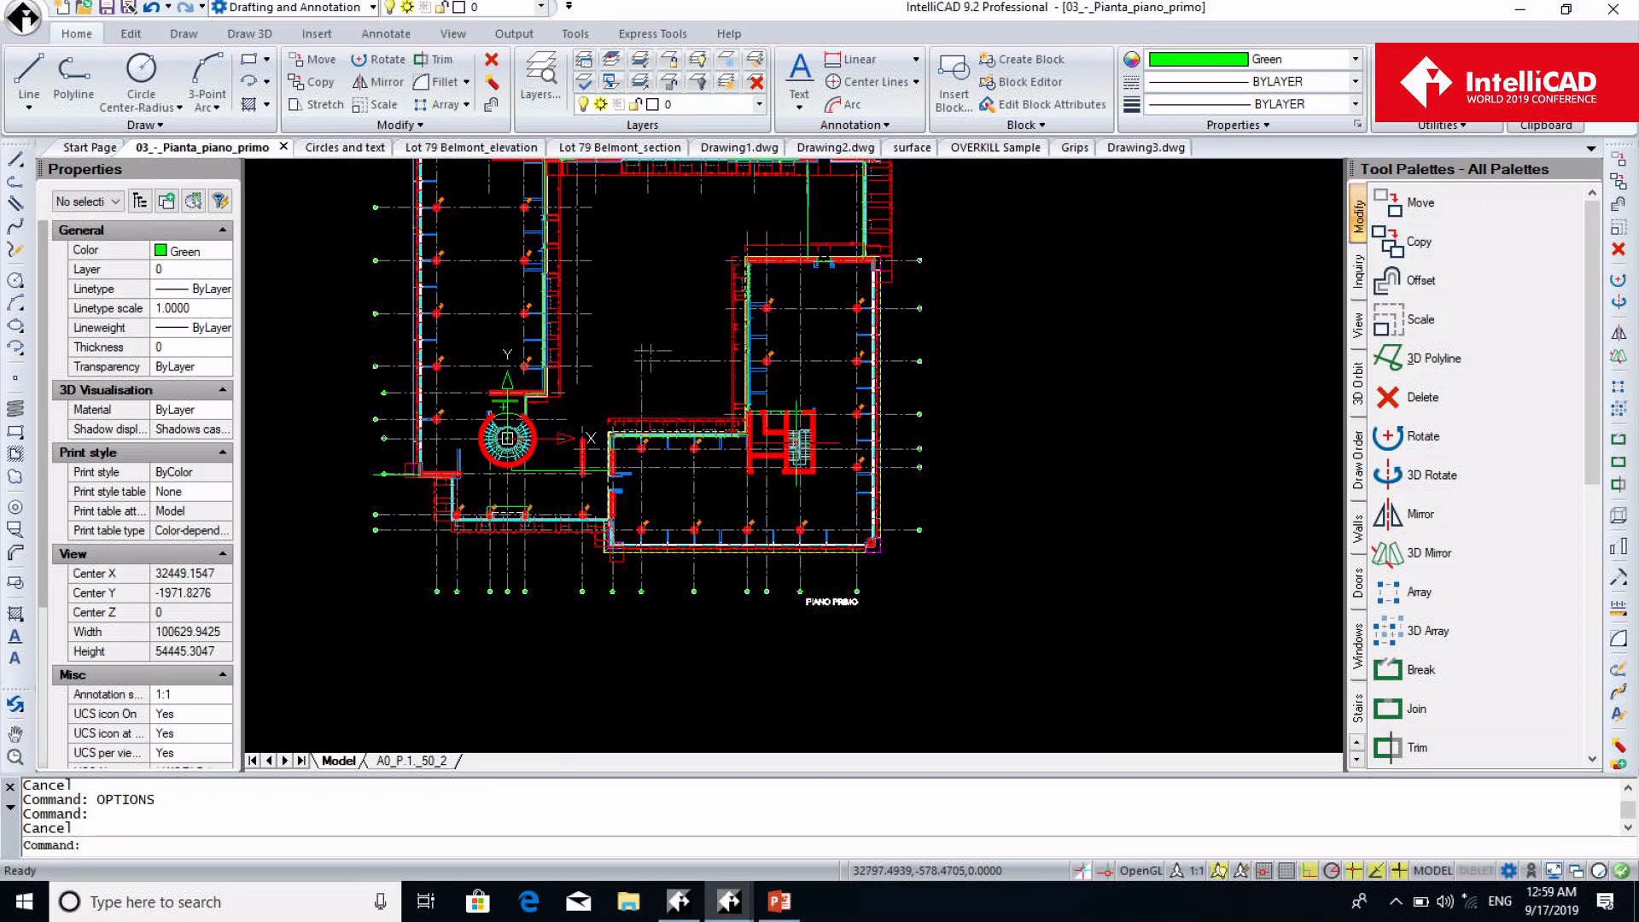
Cycle through the overlapping lines and polylines at the stairs with the Selection list, choose the first line, and close the list
click(797, 441)
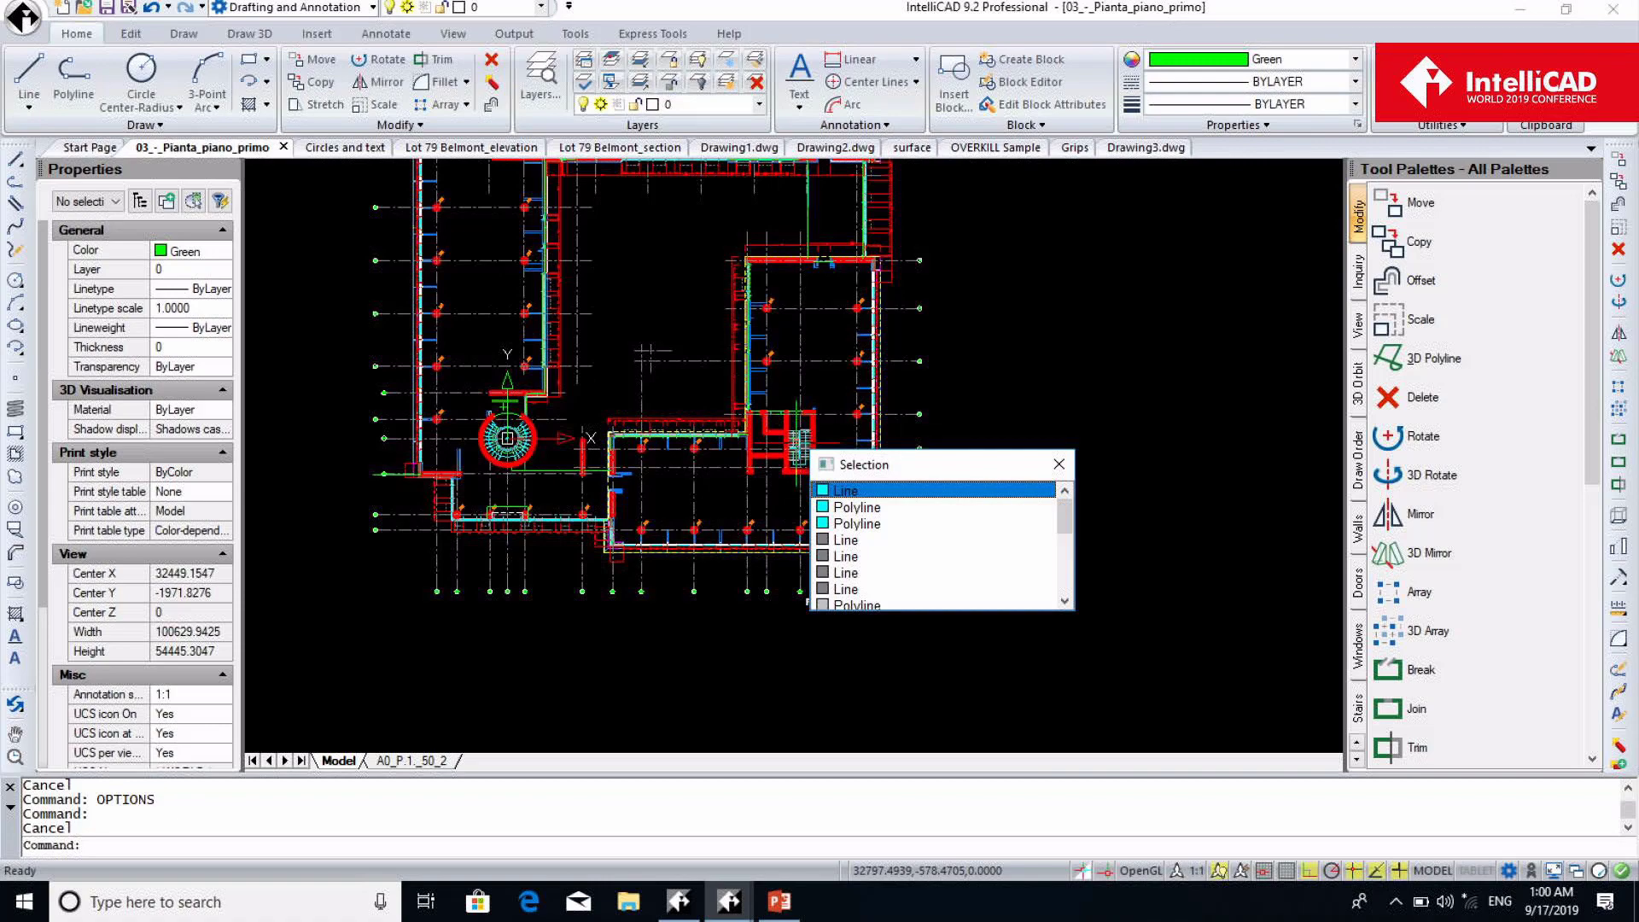
click(857, 507)
click(857, 524)
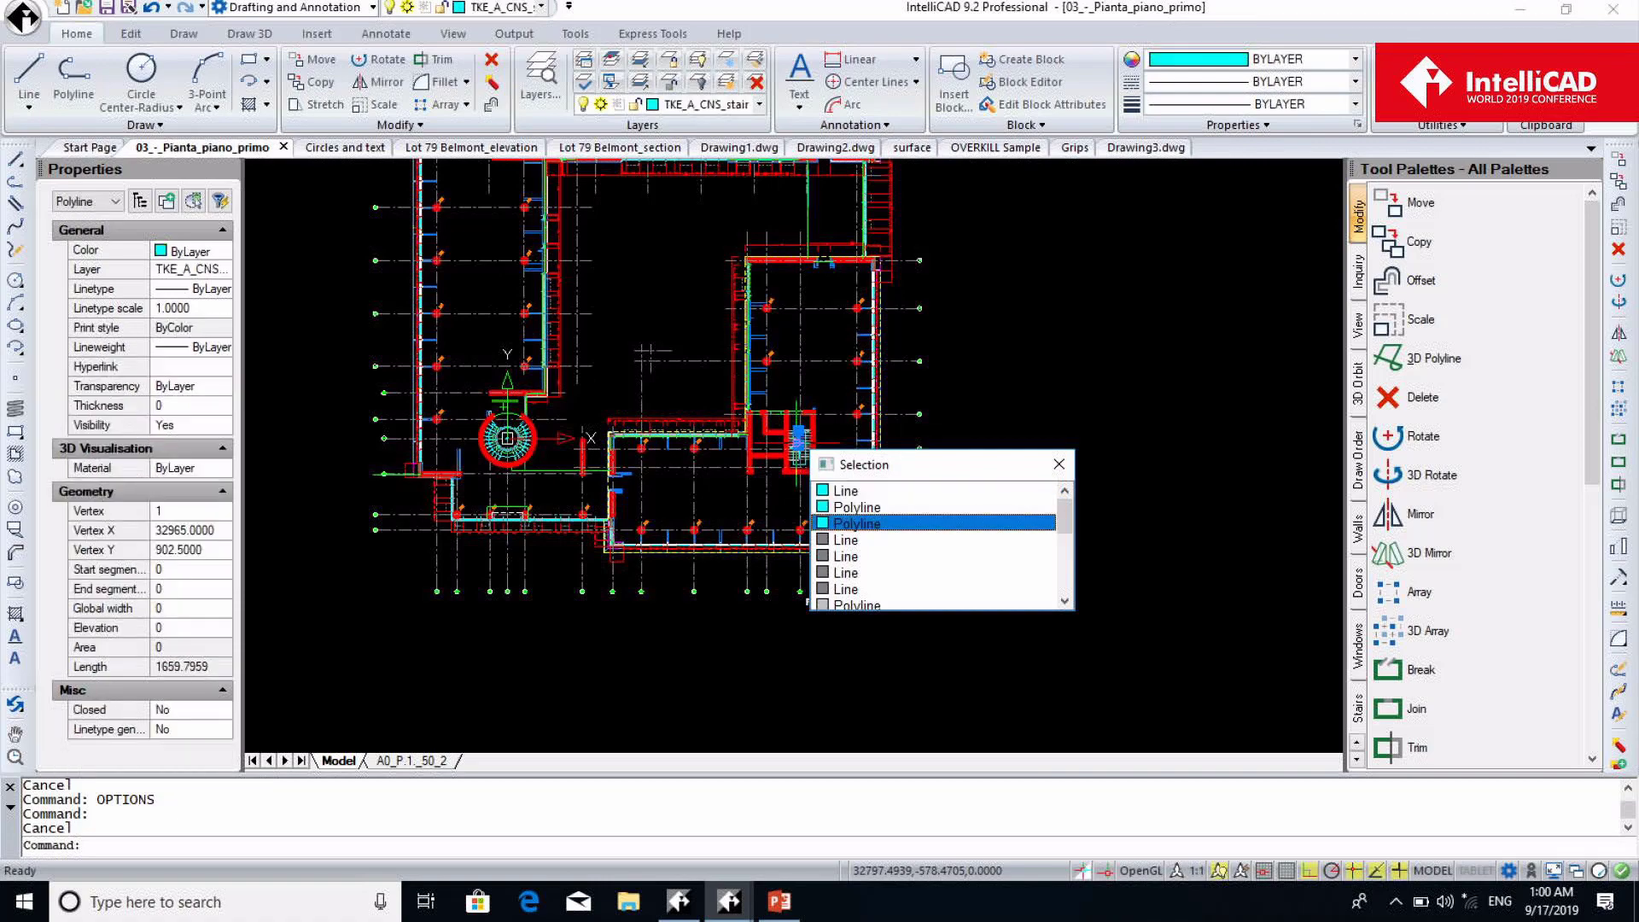
click(846, 539)
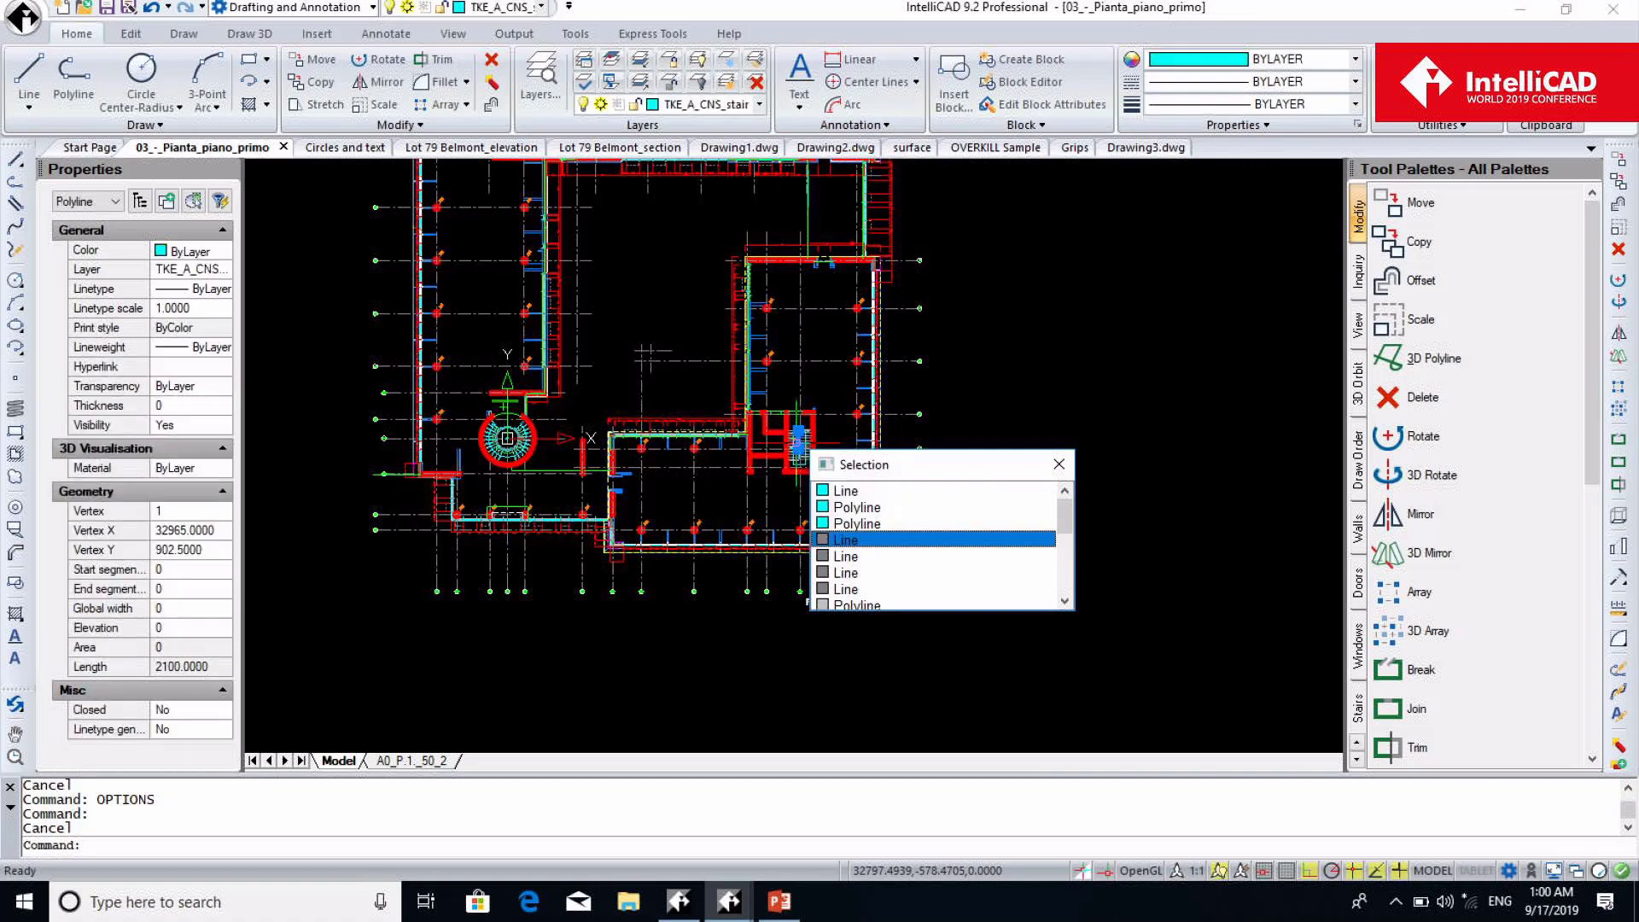
key(Down)
key(Up)
key(Up)
key(Up)
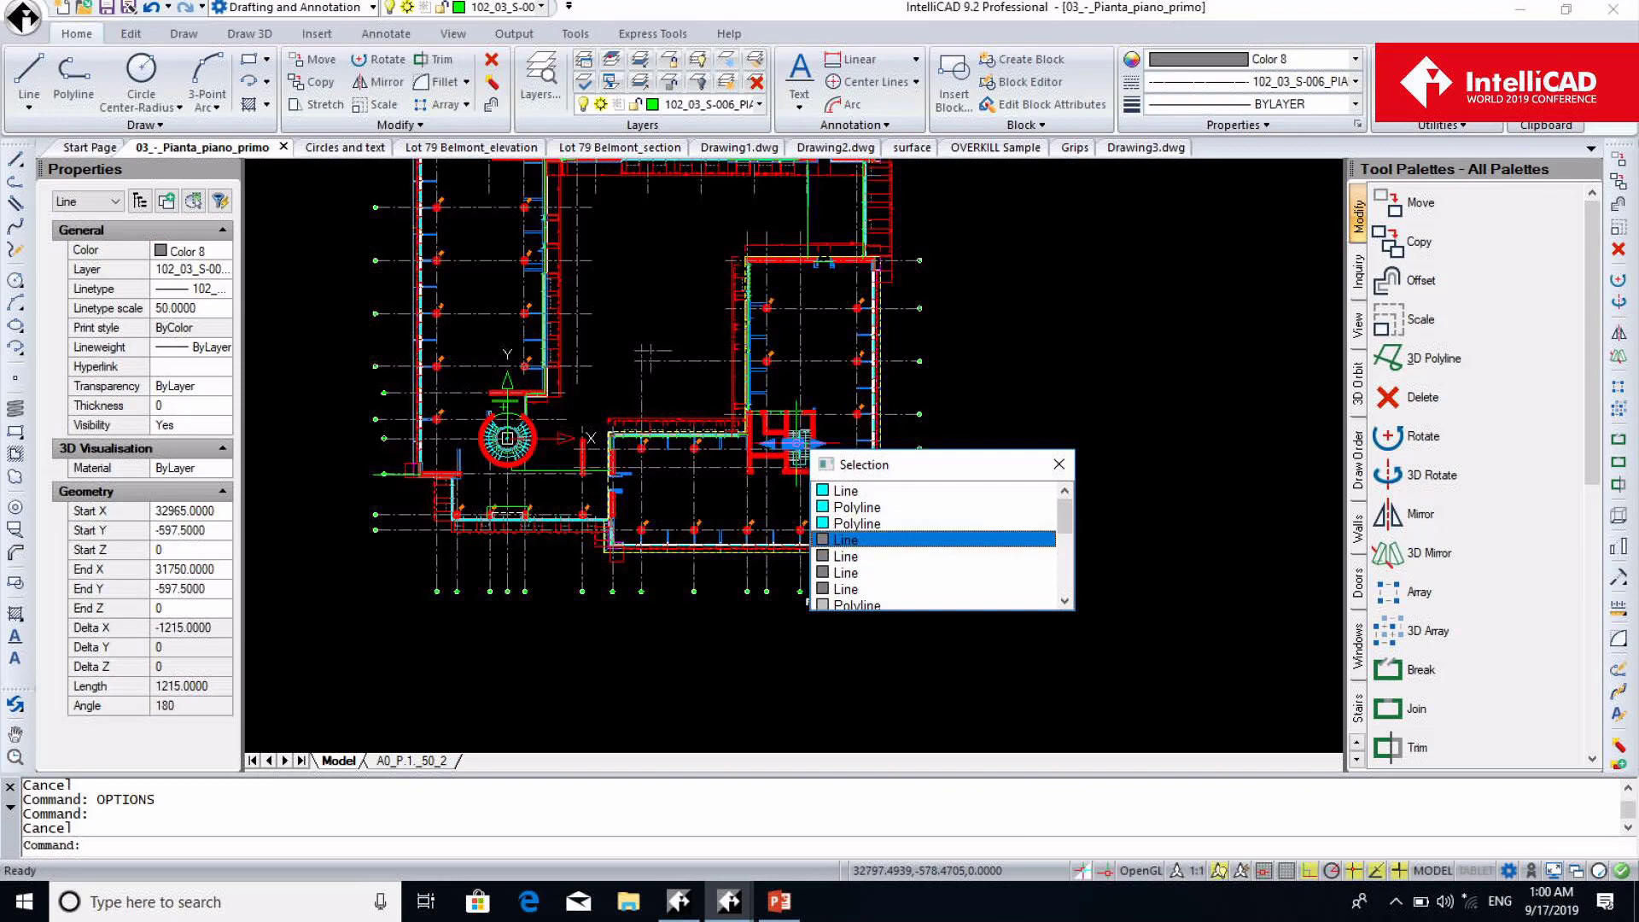
key(Up)
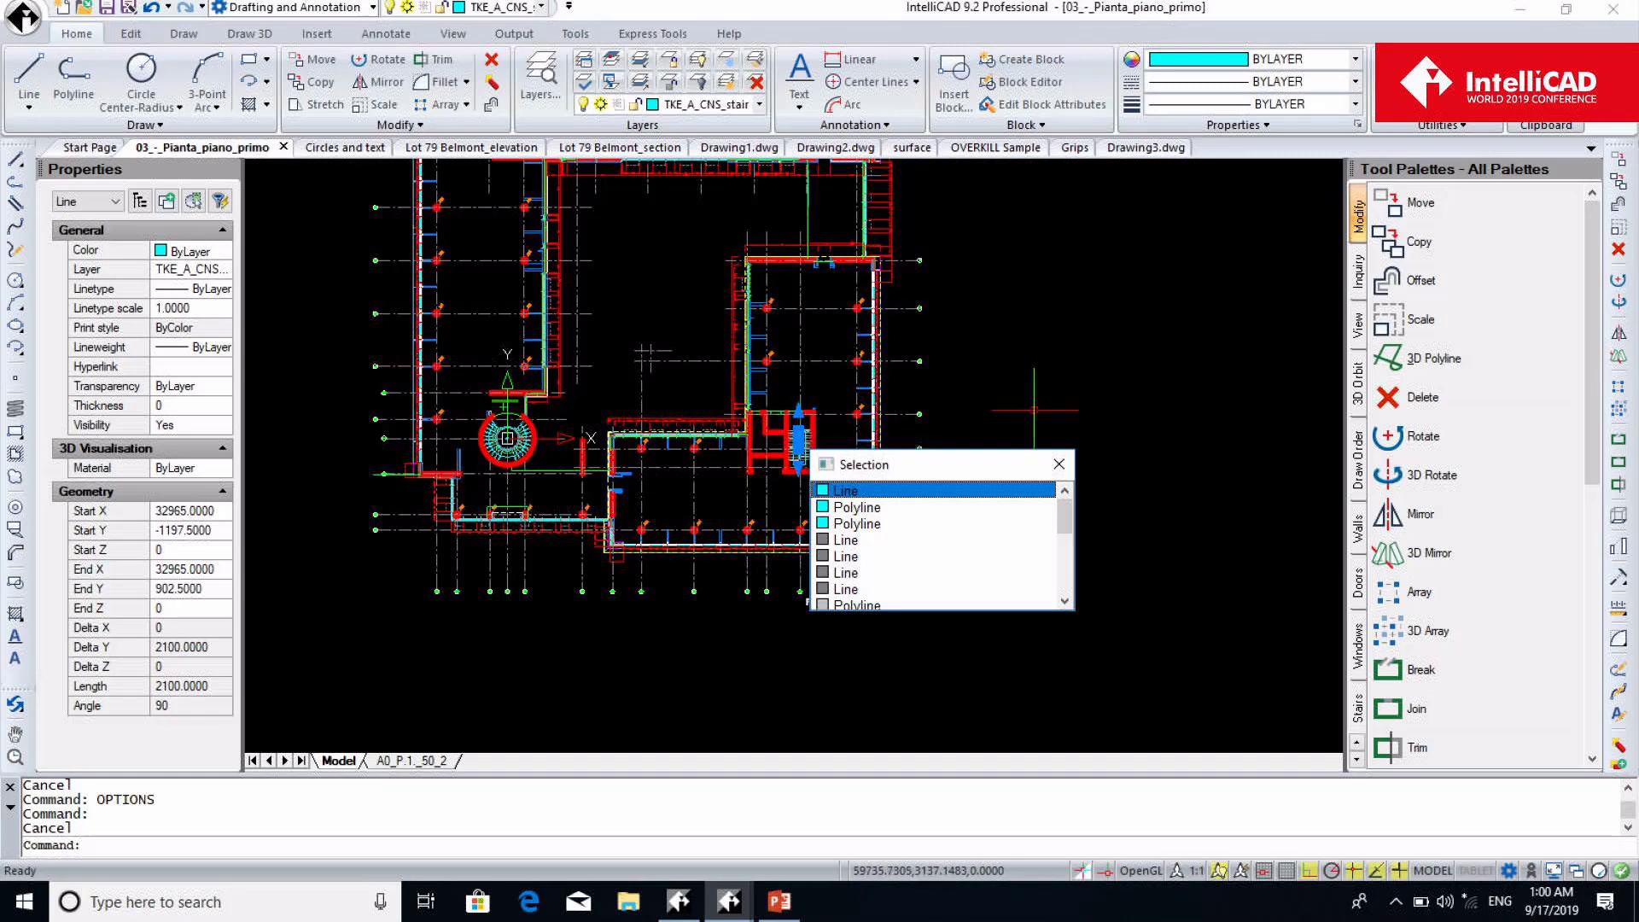
key(Escape)
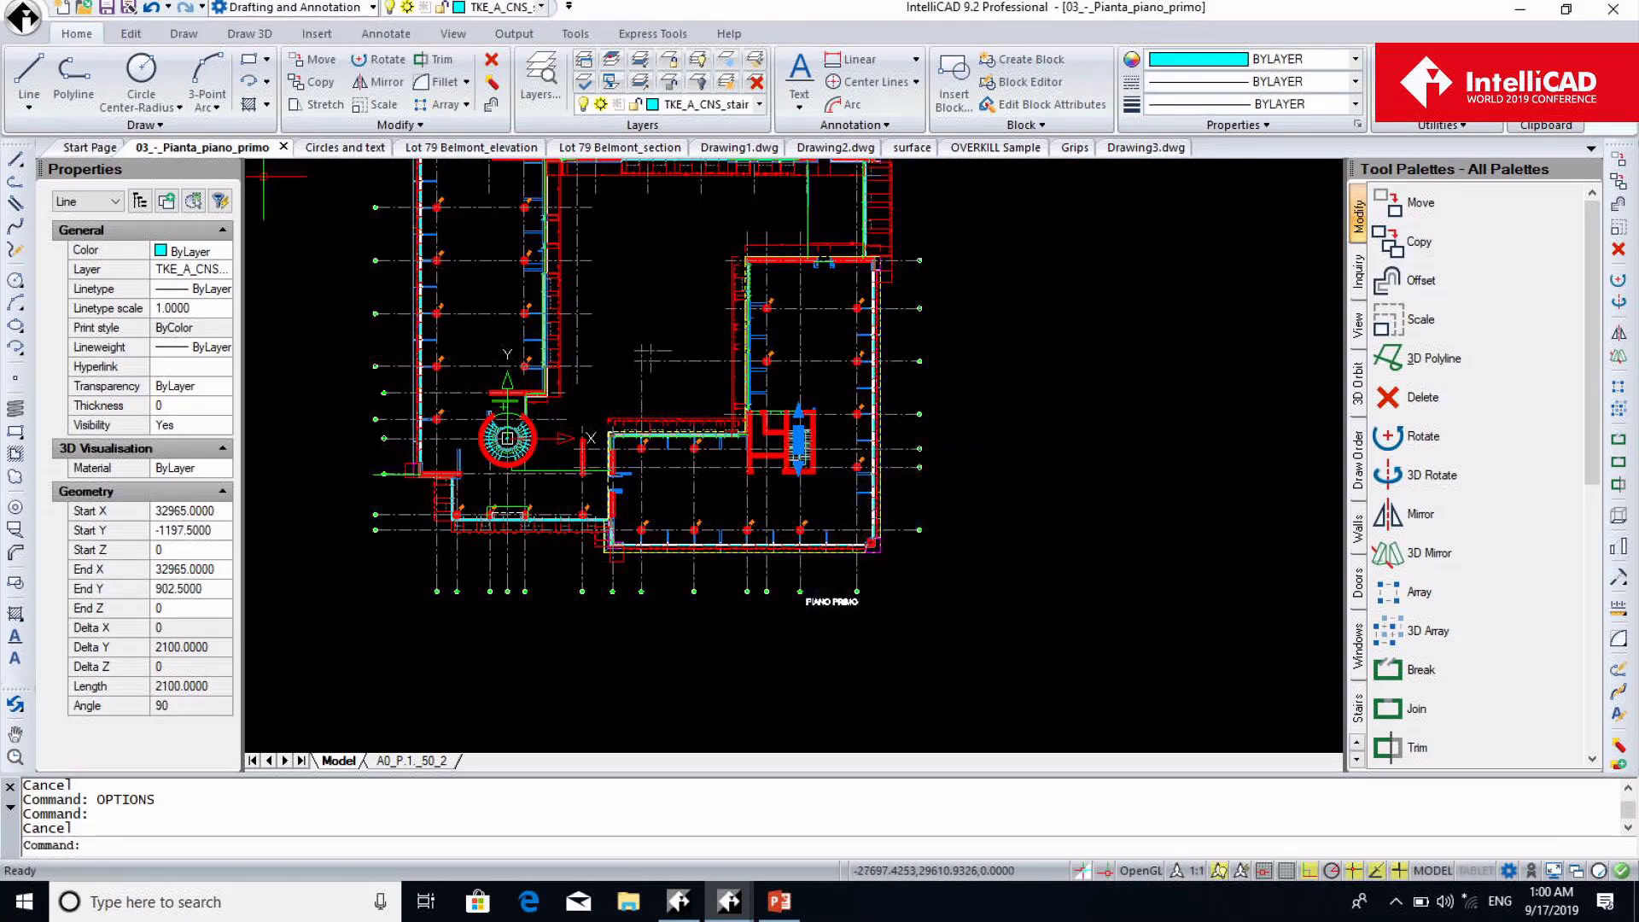
Switch to the Circles and text drawing, open the Selection Filter with SELFILTER, and review its color, entity type and linetype categories
click(337, 150)
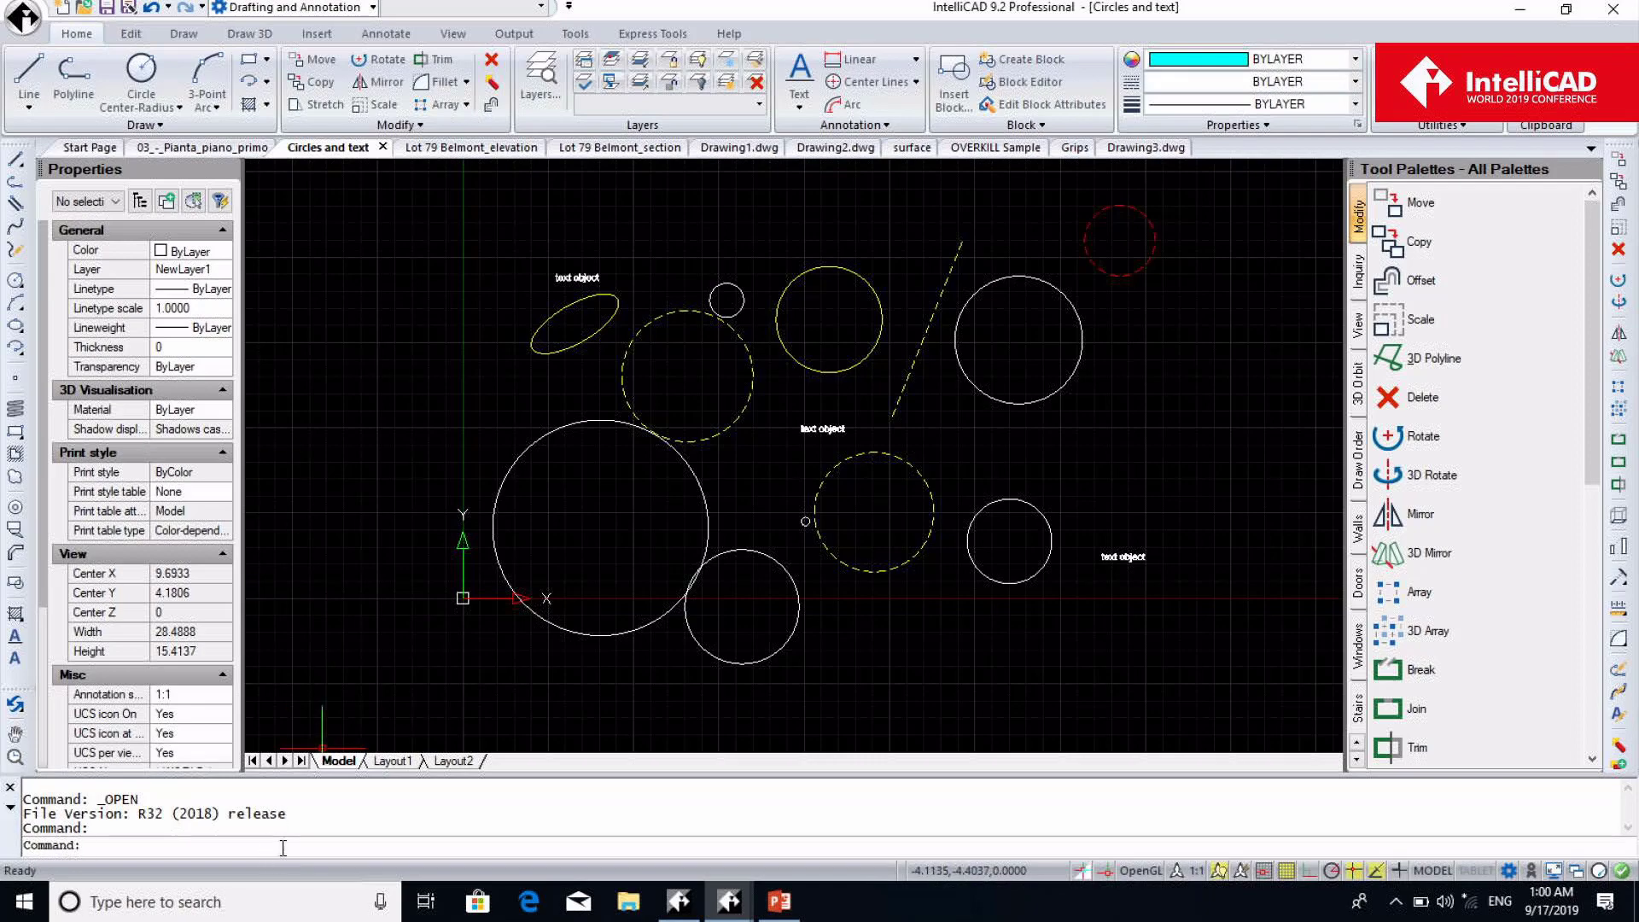
text(SEL)
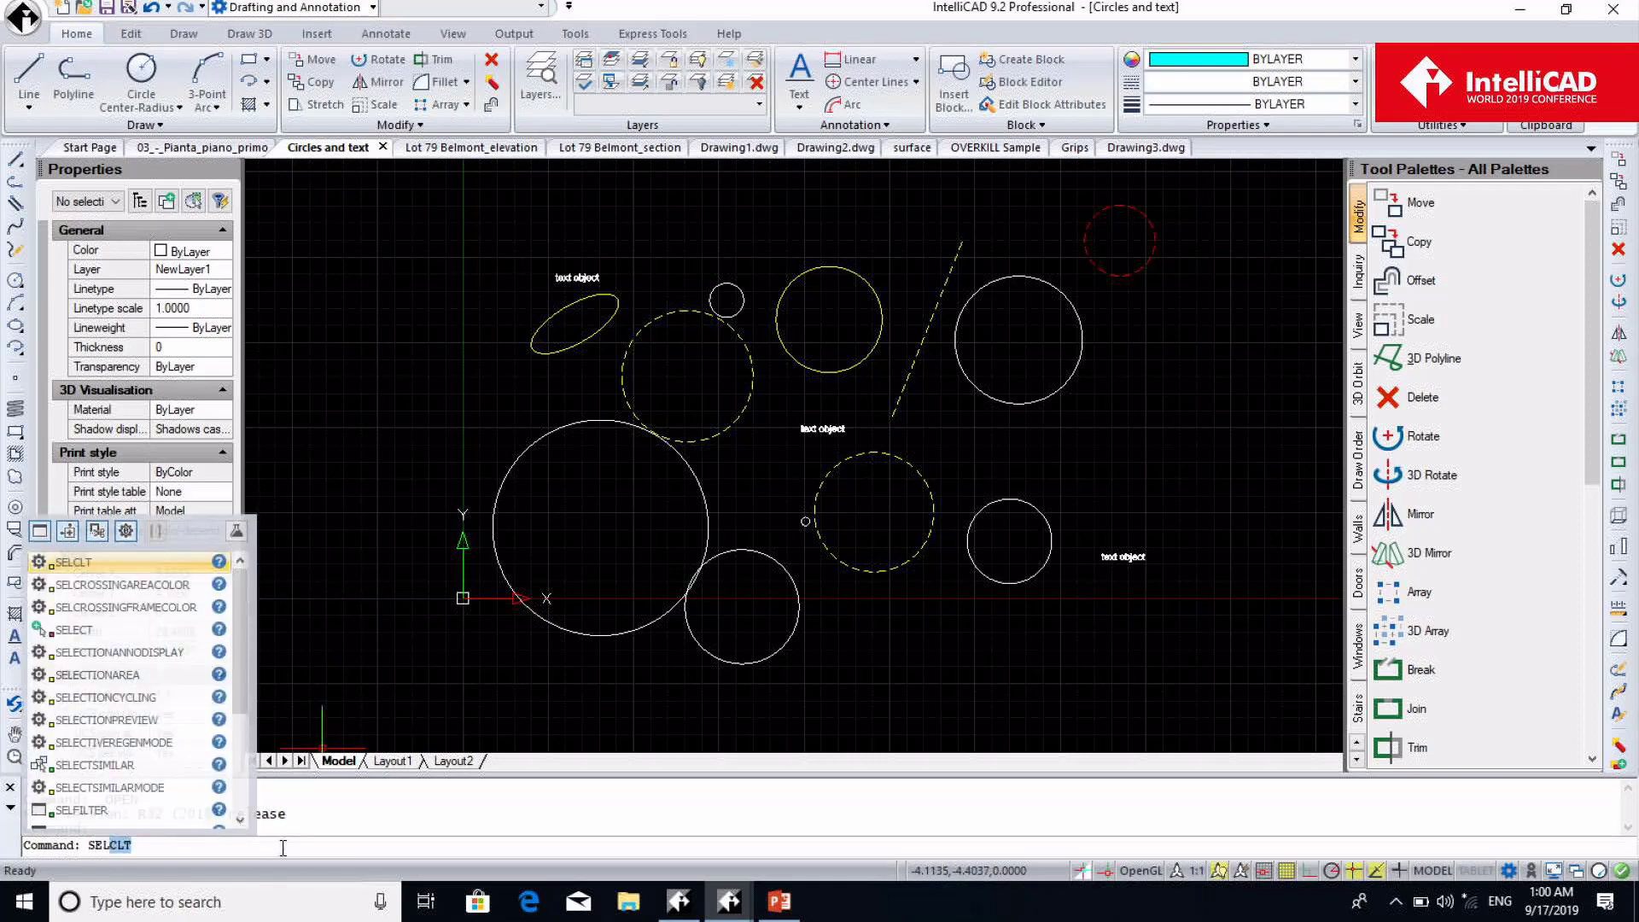
text(FILTER)
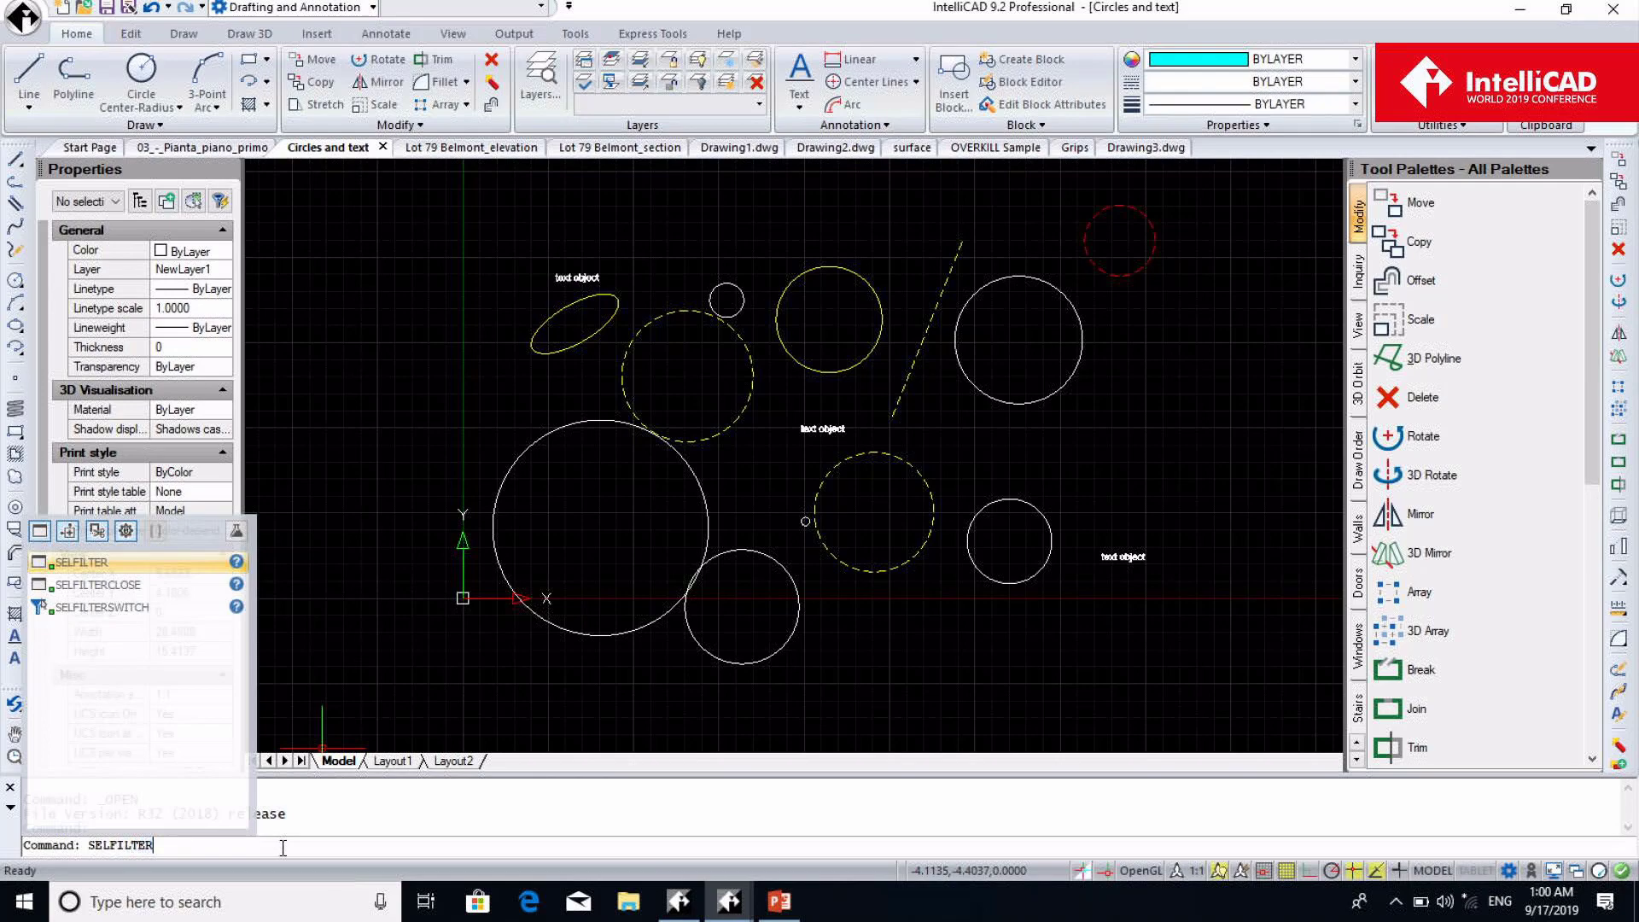
key(Return)
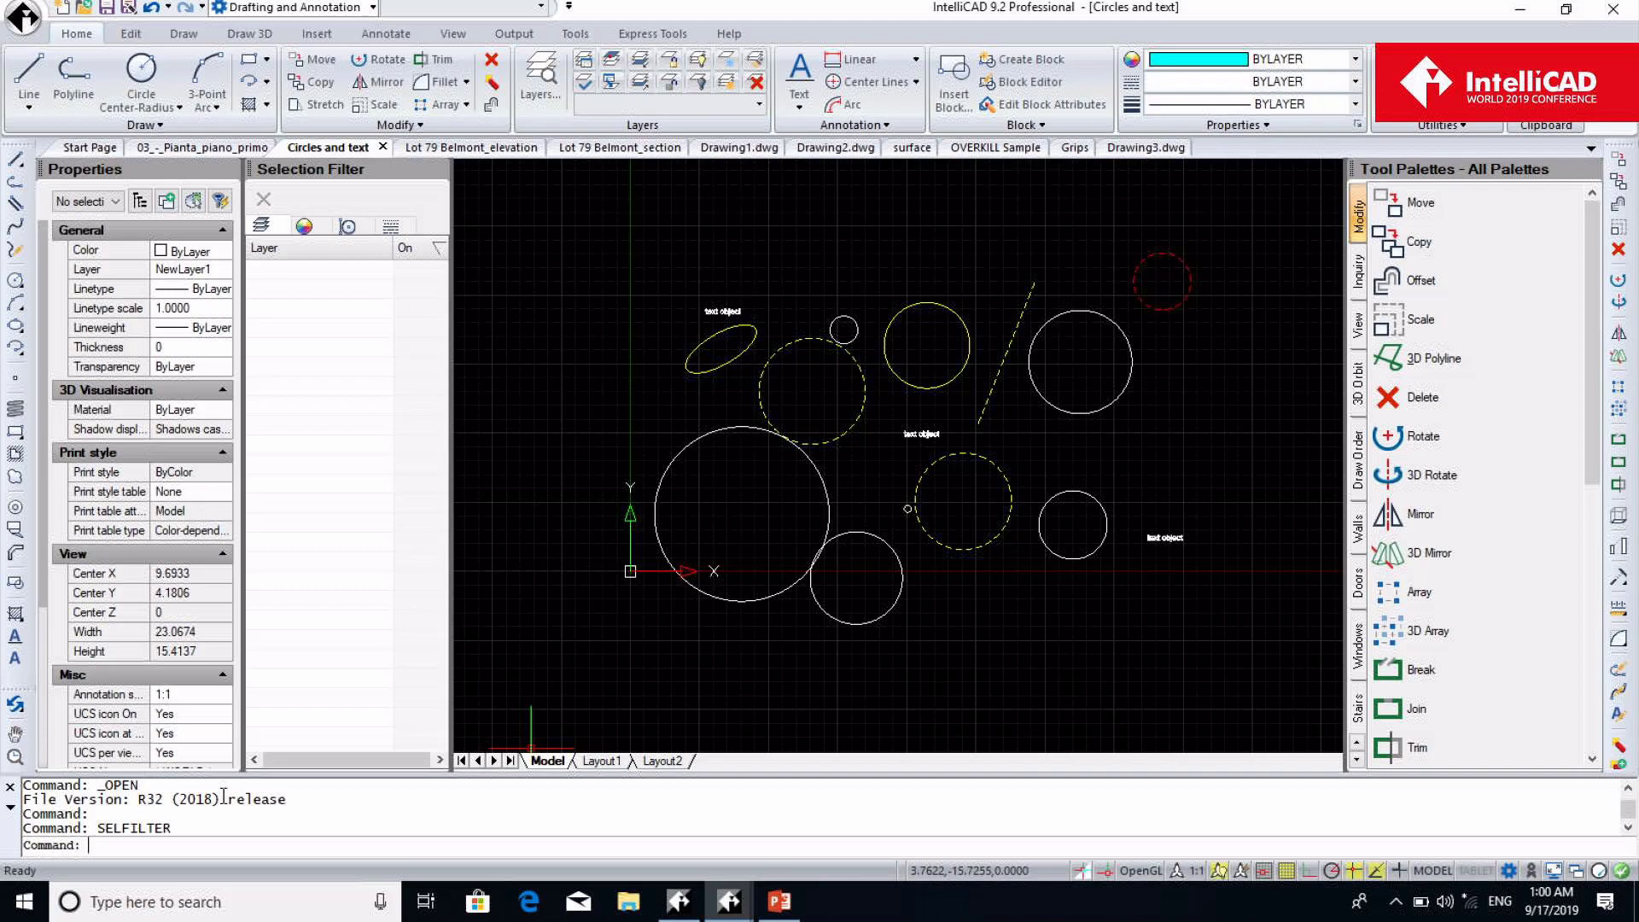
click(304, 226)
click(347, 225)
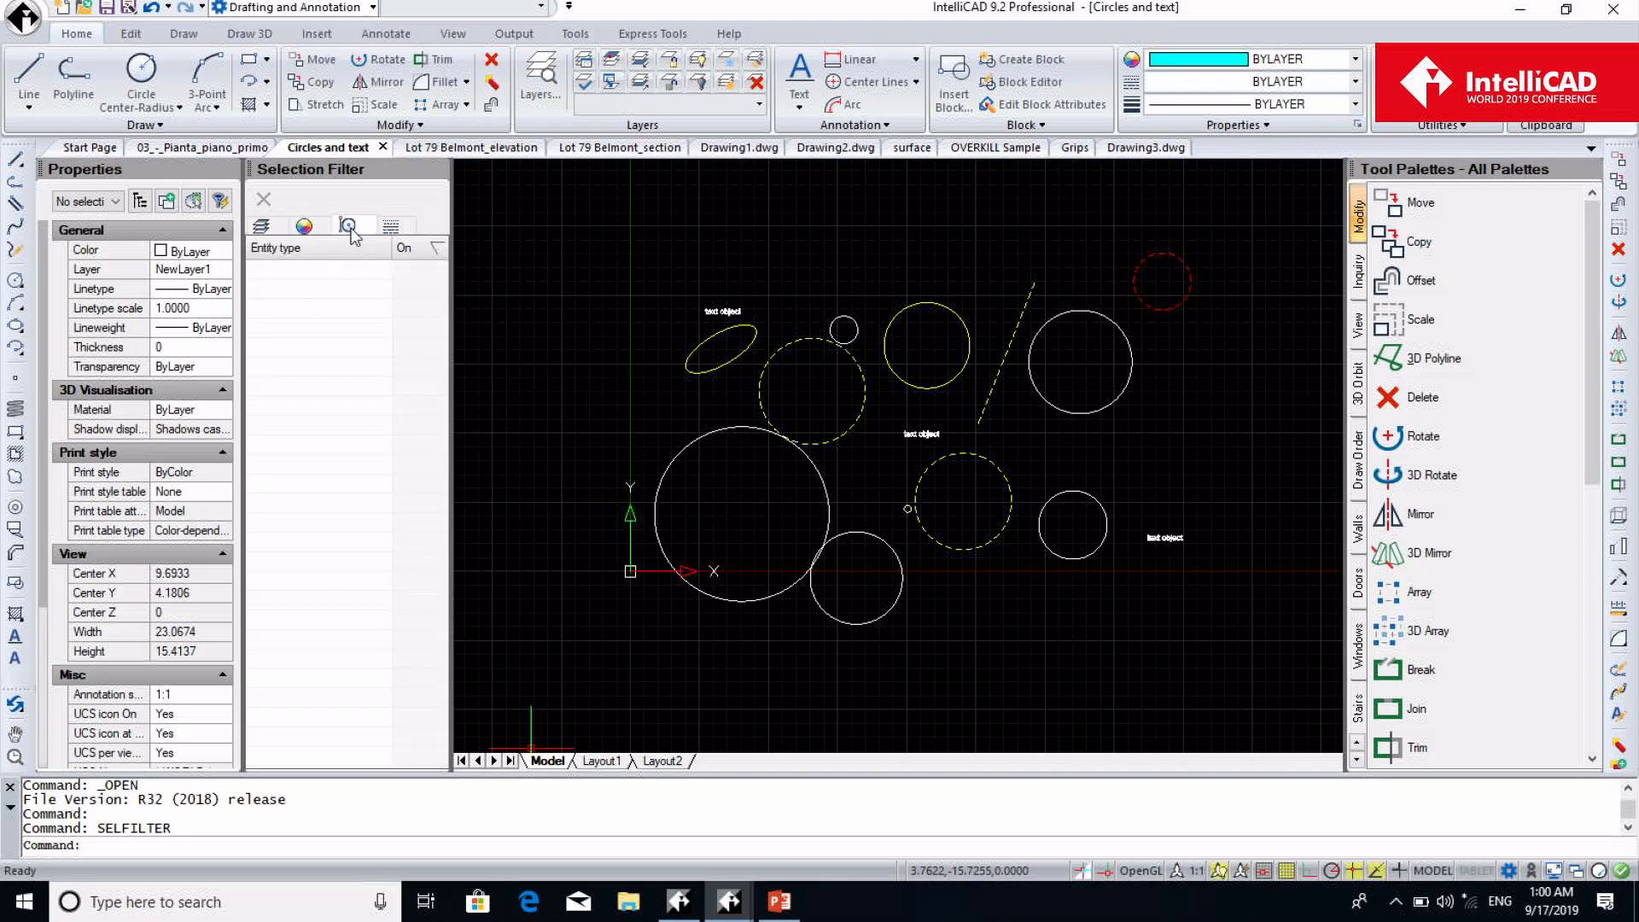
click(388, 228)
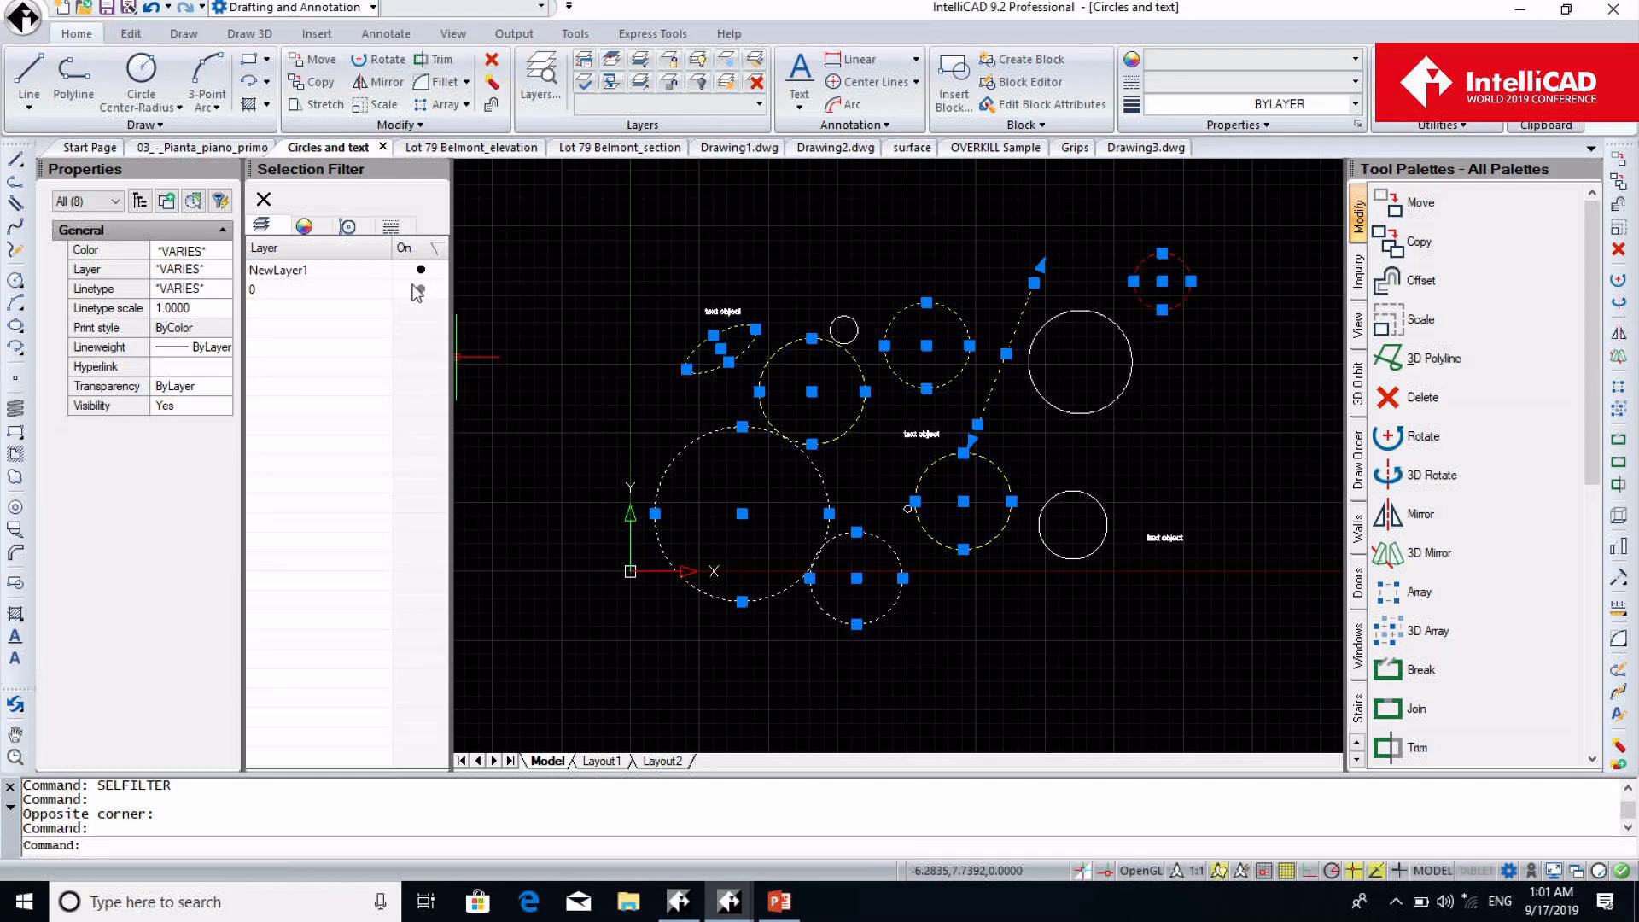
Filter the selected entities to those on layer NewLayer1, and adjust the color filter until only yellow entities remain selected
click(421, 290)
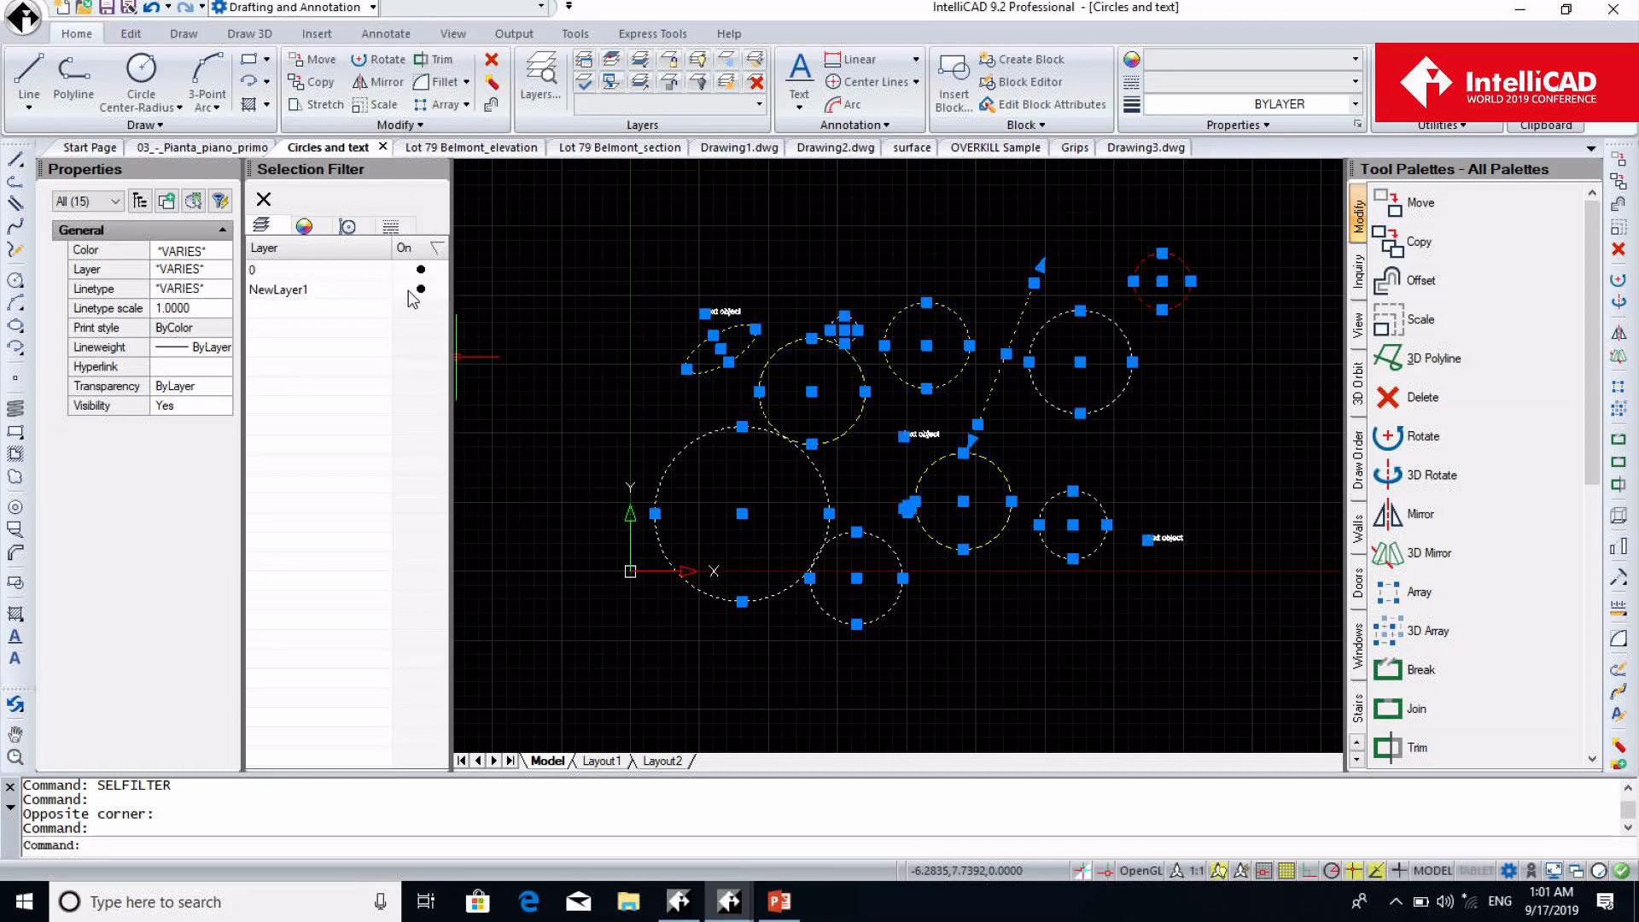
click(418, 270)
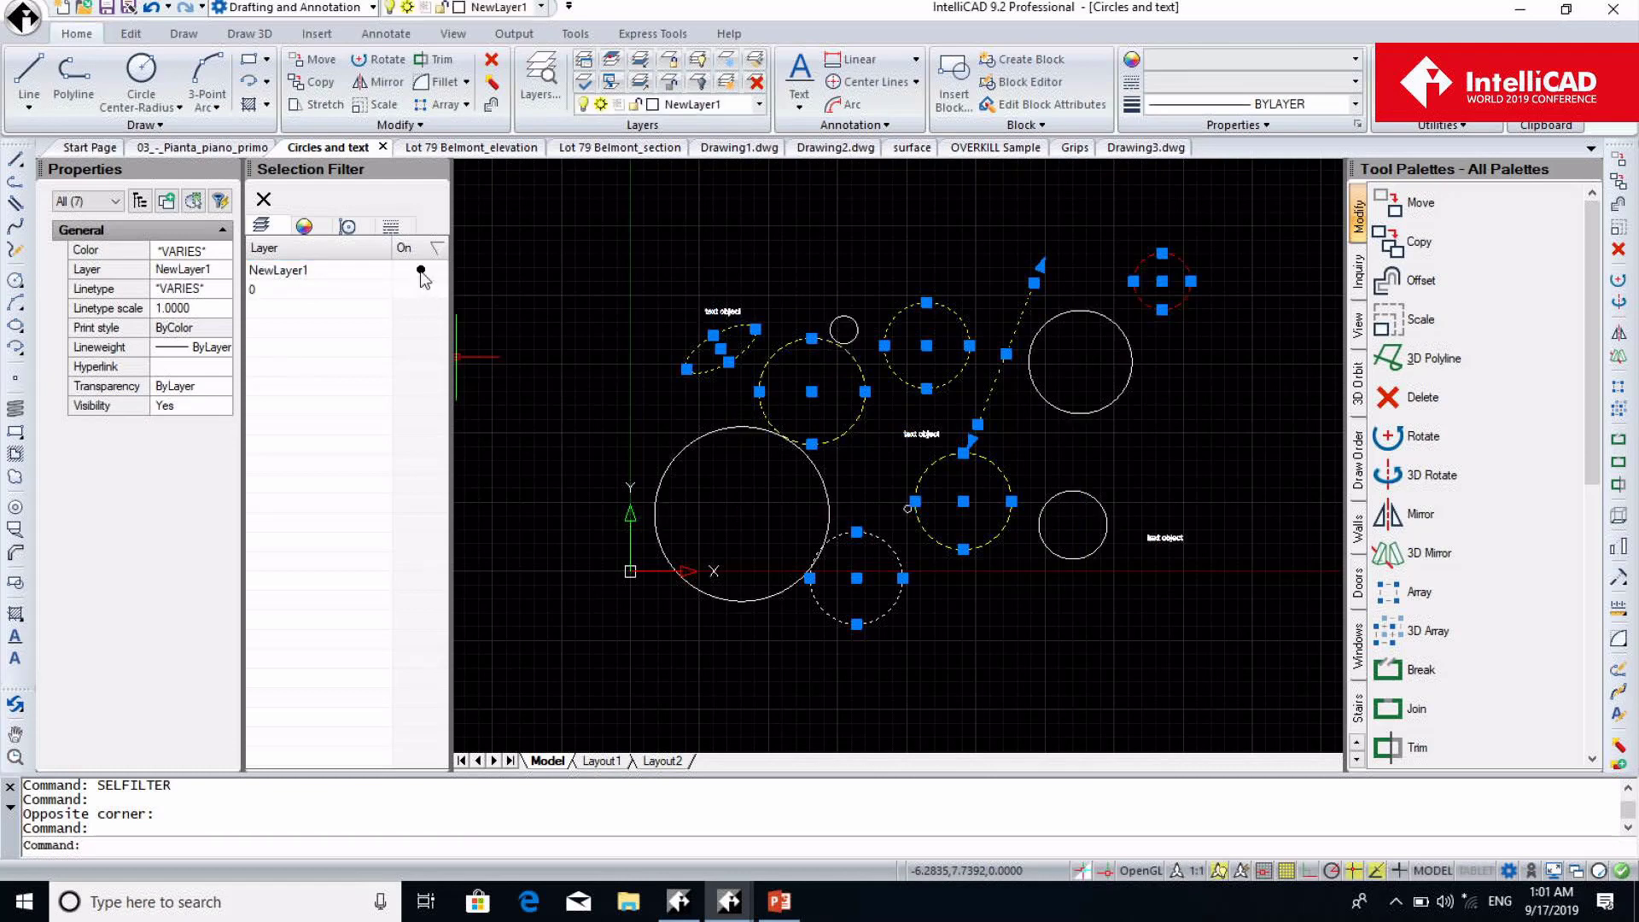
click(304, 226)
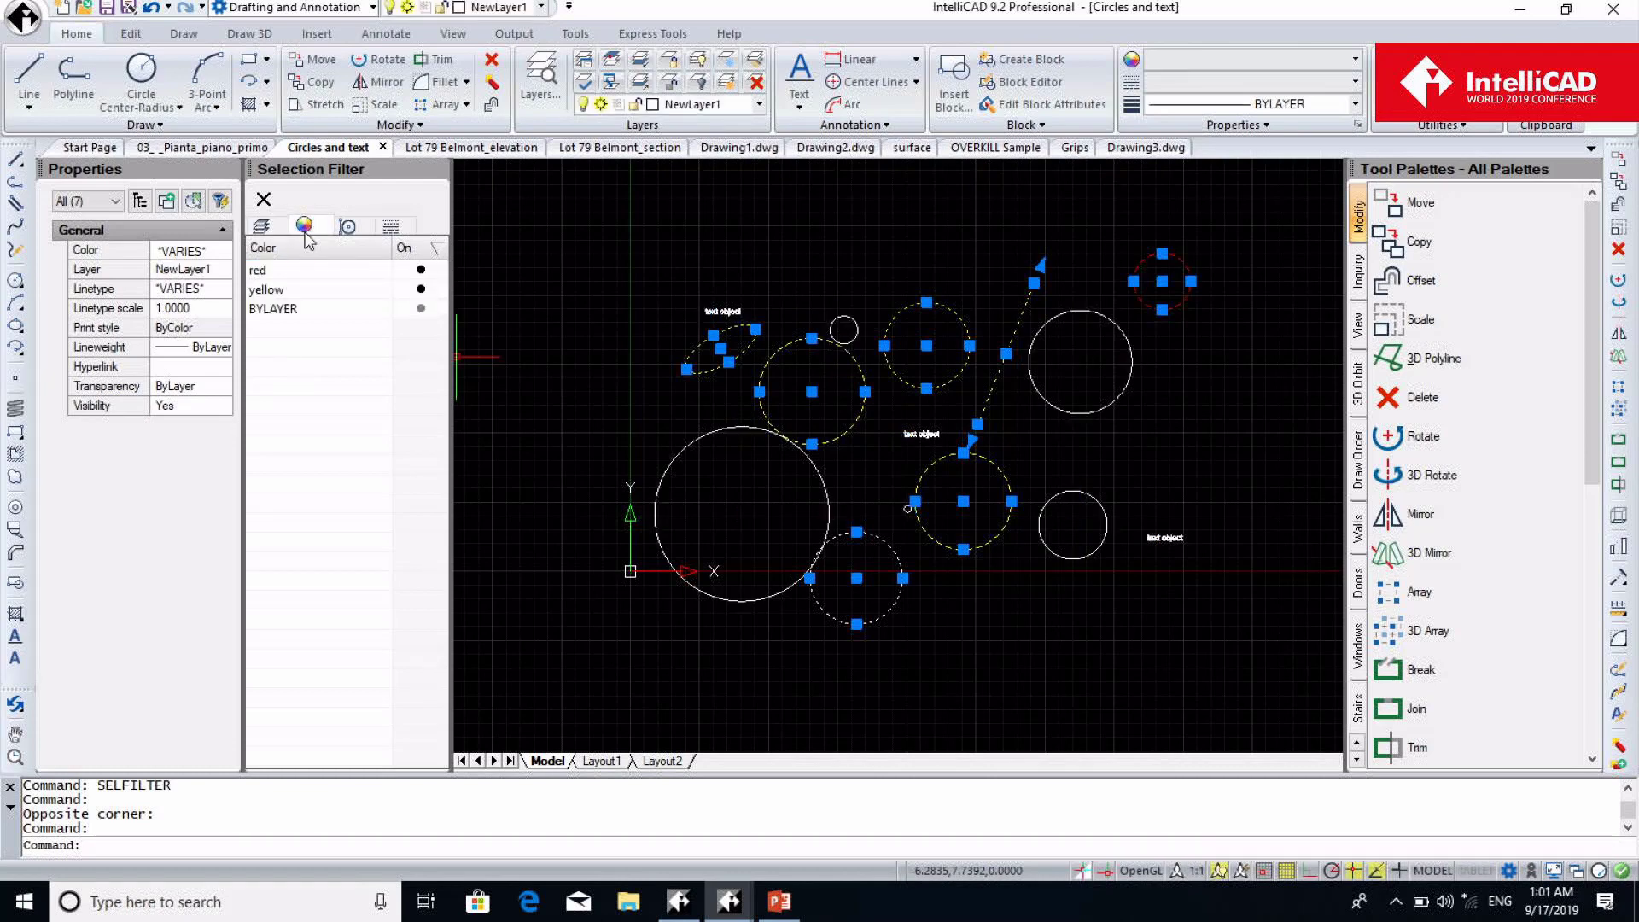
click(421, 309)
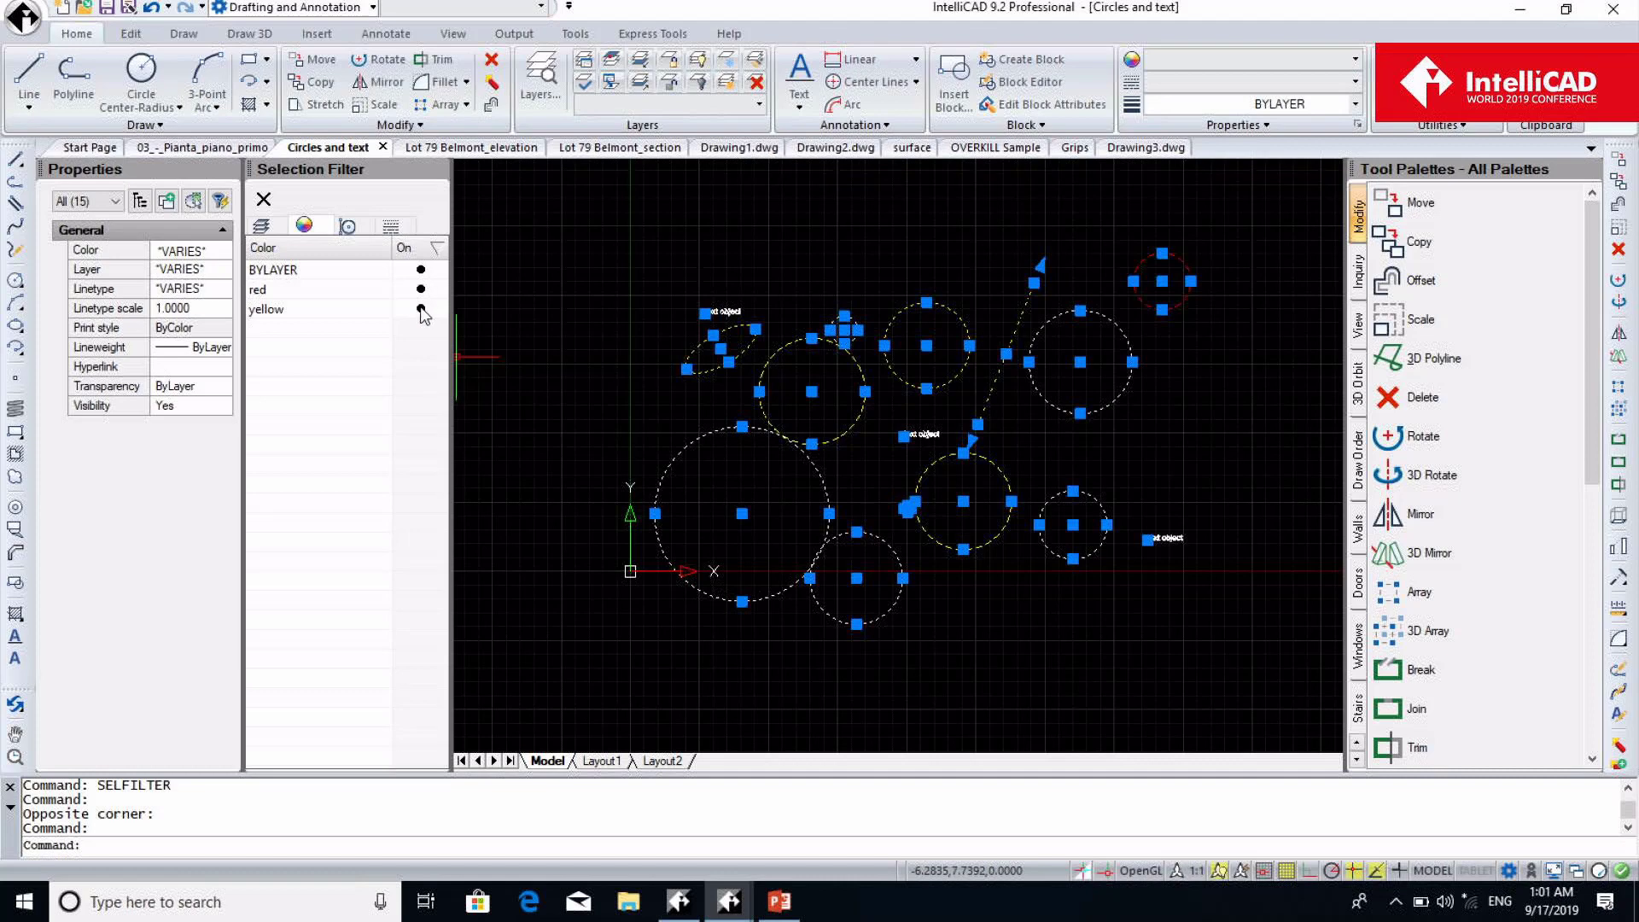
click(421, 291)
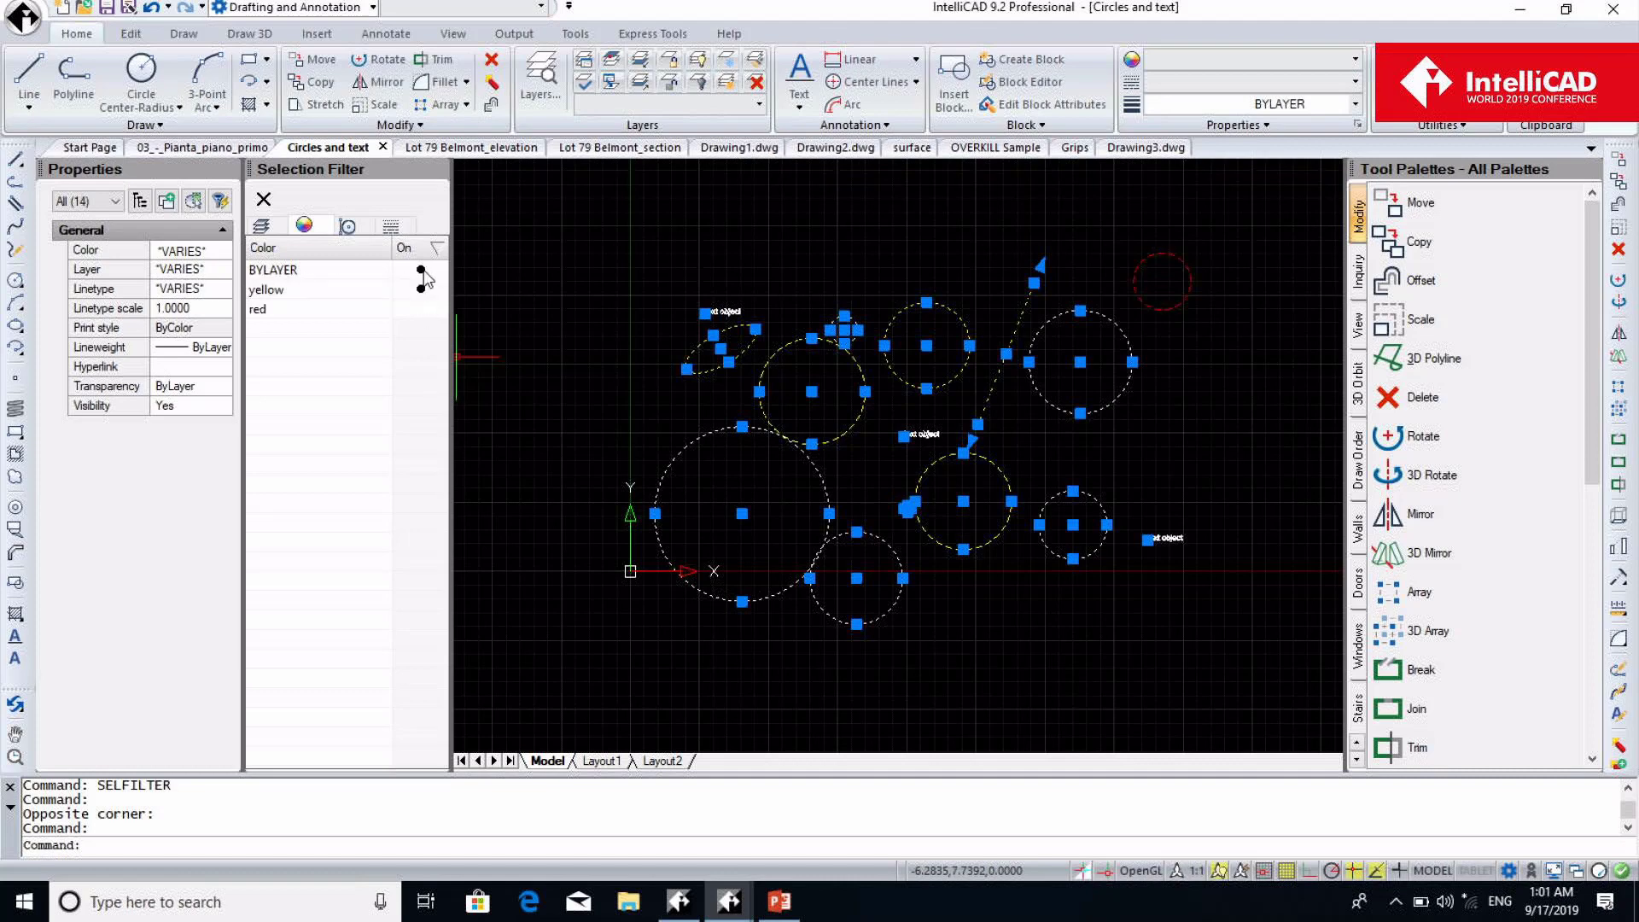
click(422, 271)
Filter the yellow selection to circles with the DASHED2 linetype by excluding lines, ellipses and ByLayer entities, and clear the selection
click(353, 228)
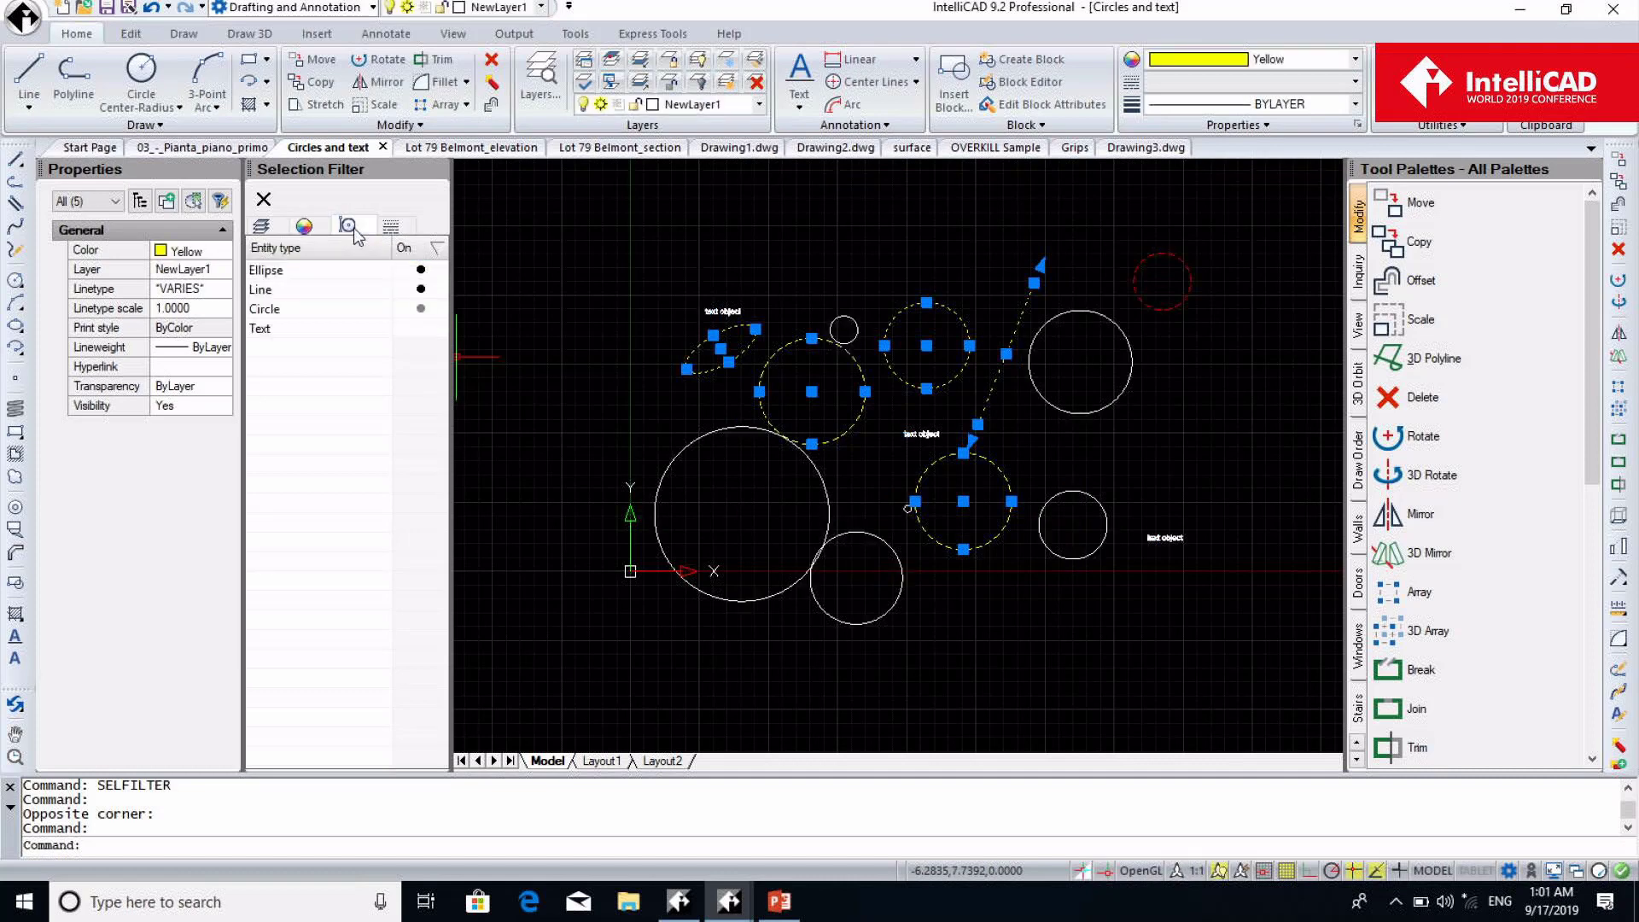
click(421, 291)
click(421, 270)
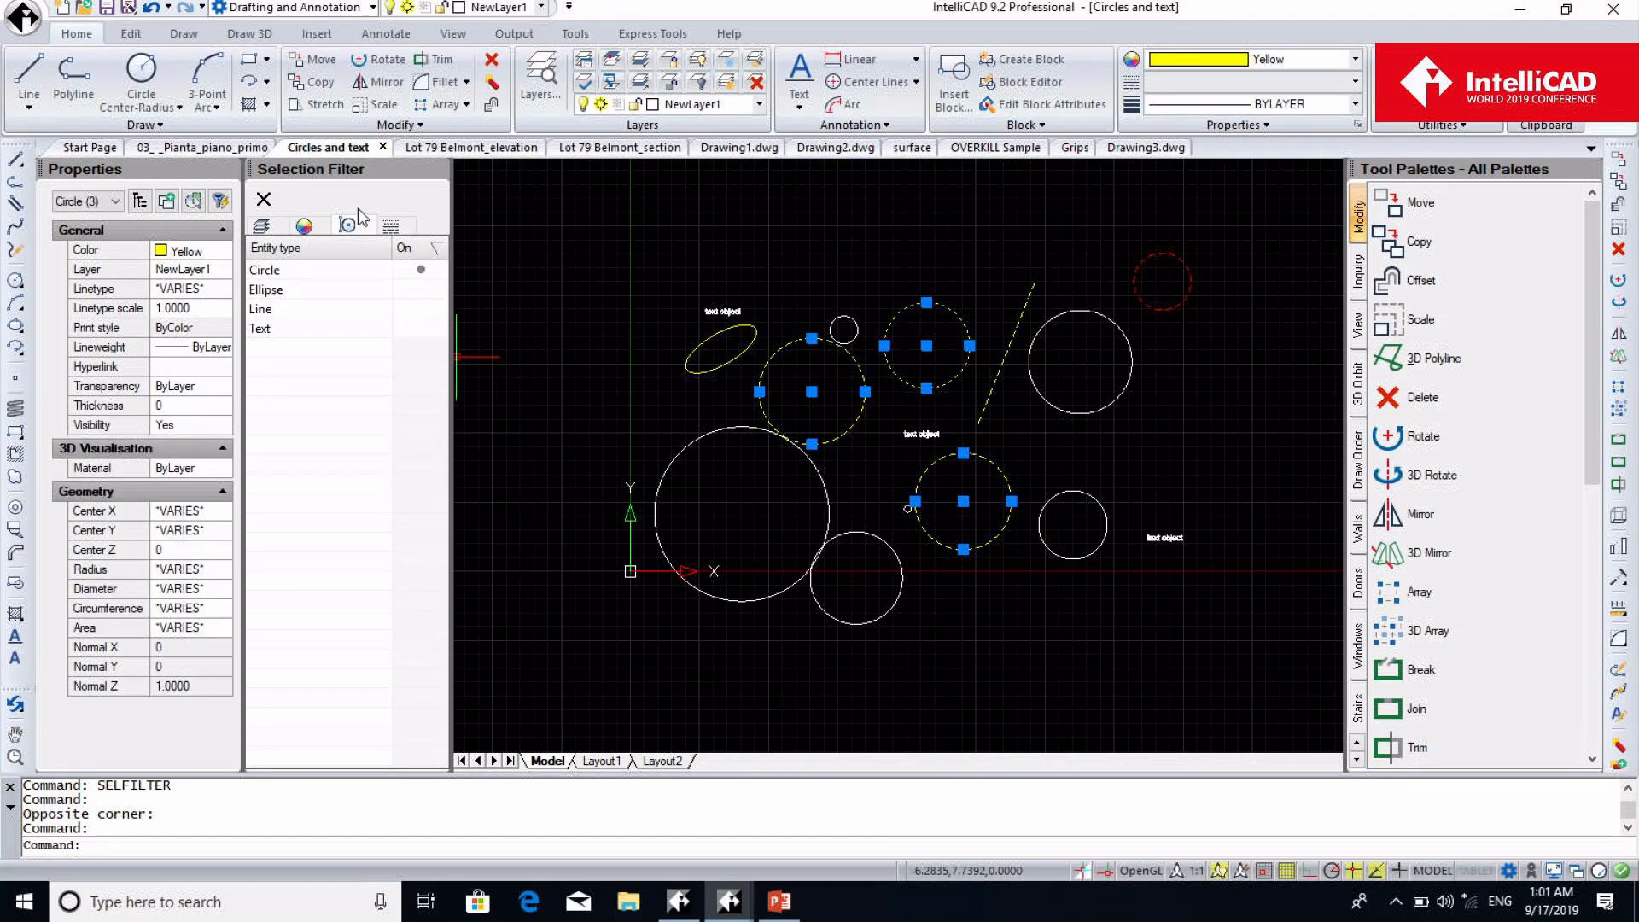
click(391, 226)
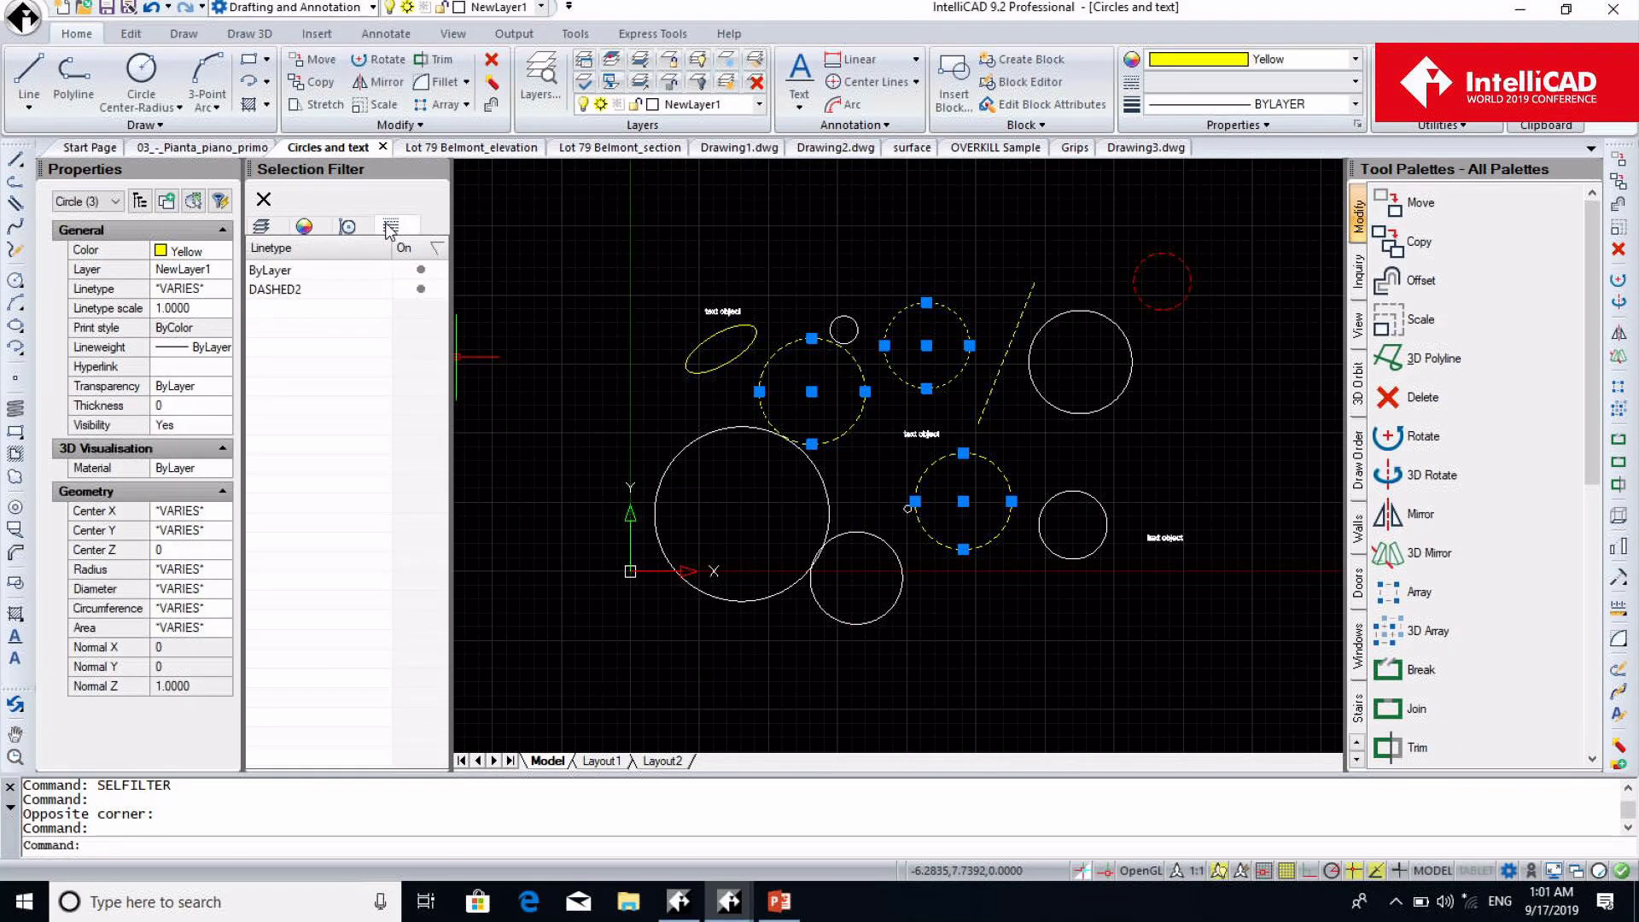
click(420, 270)
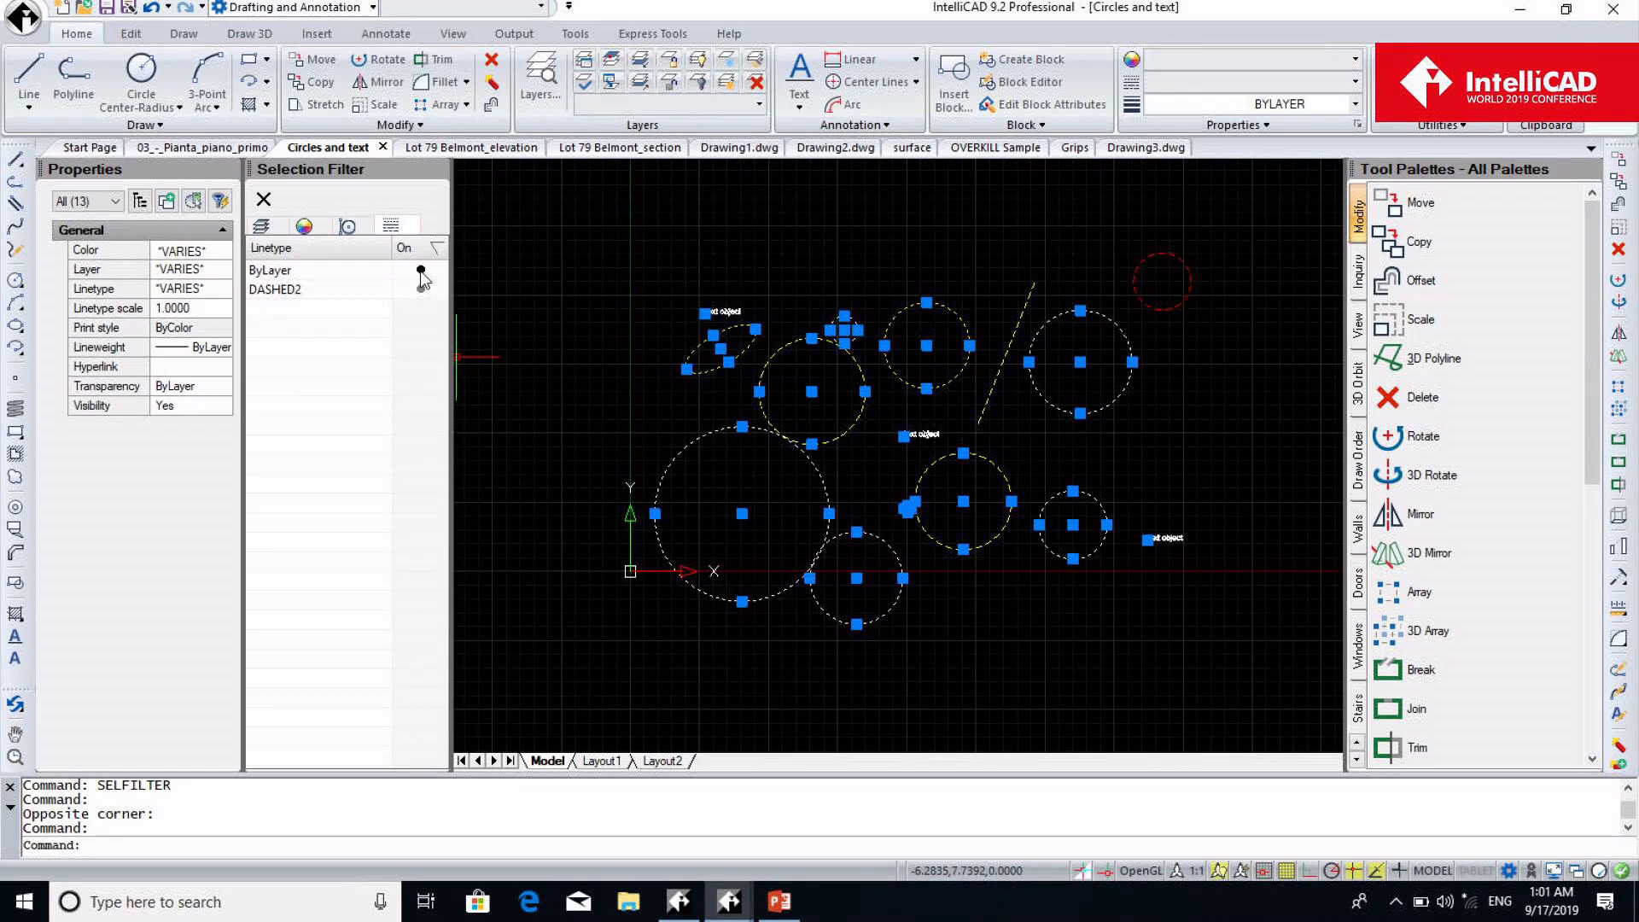
click(420, 272)
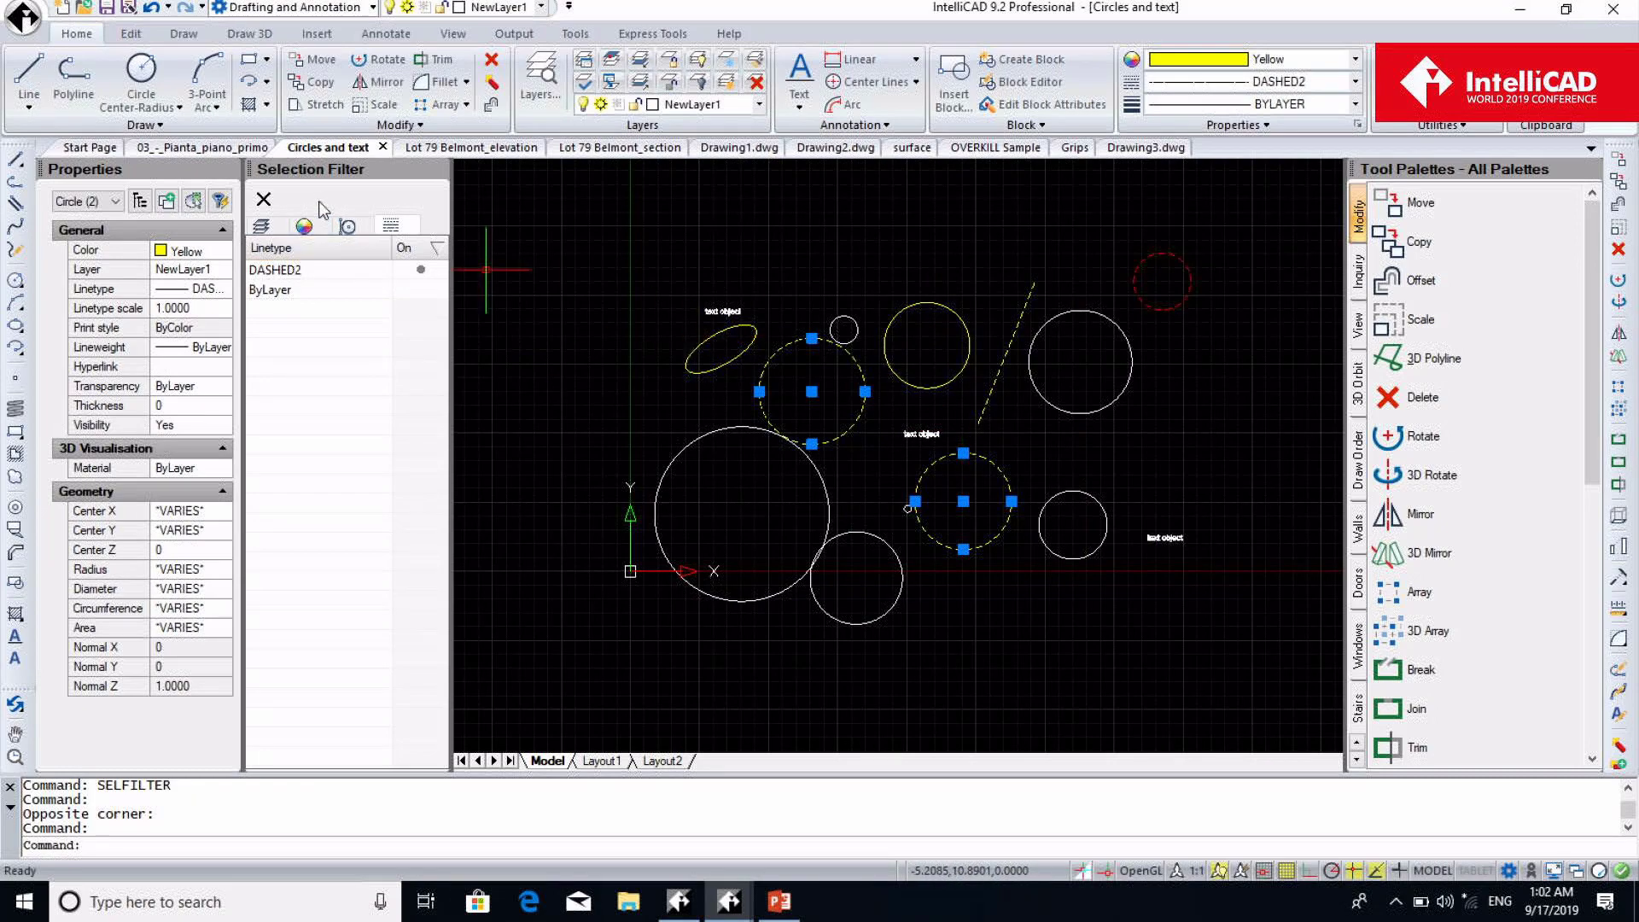
click(266, 198)
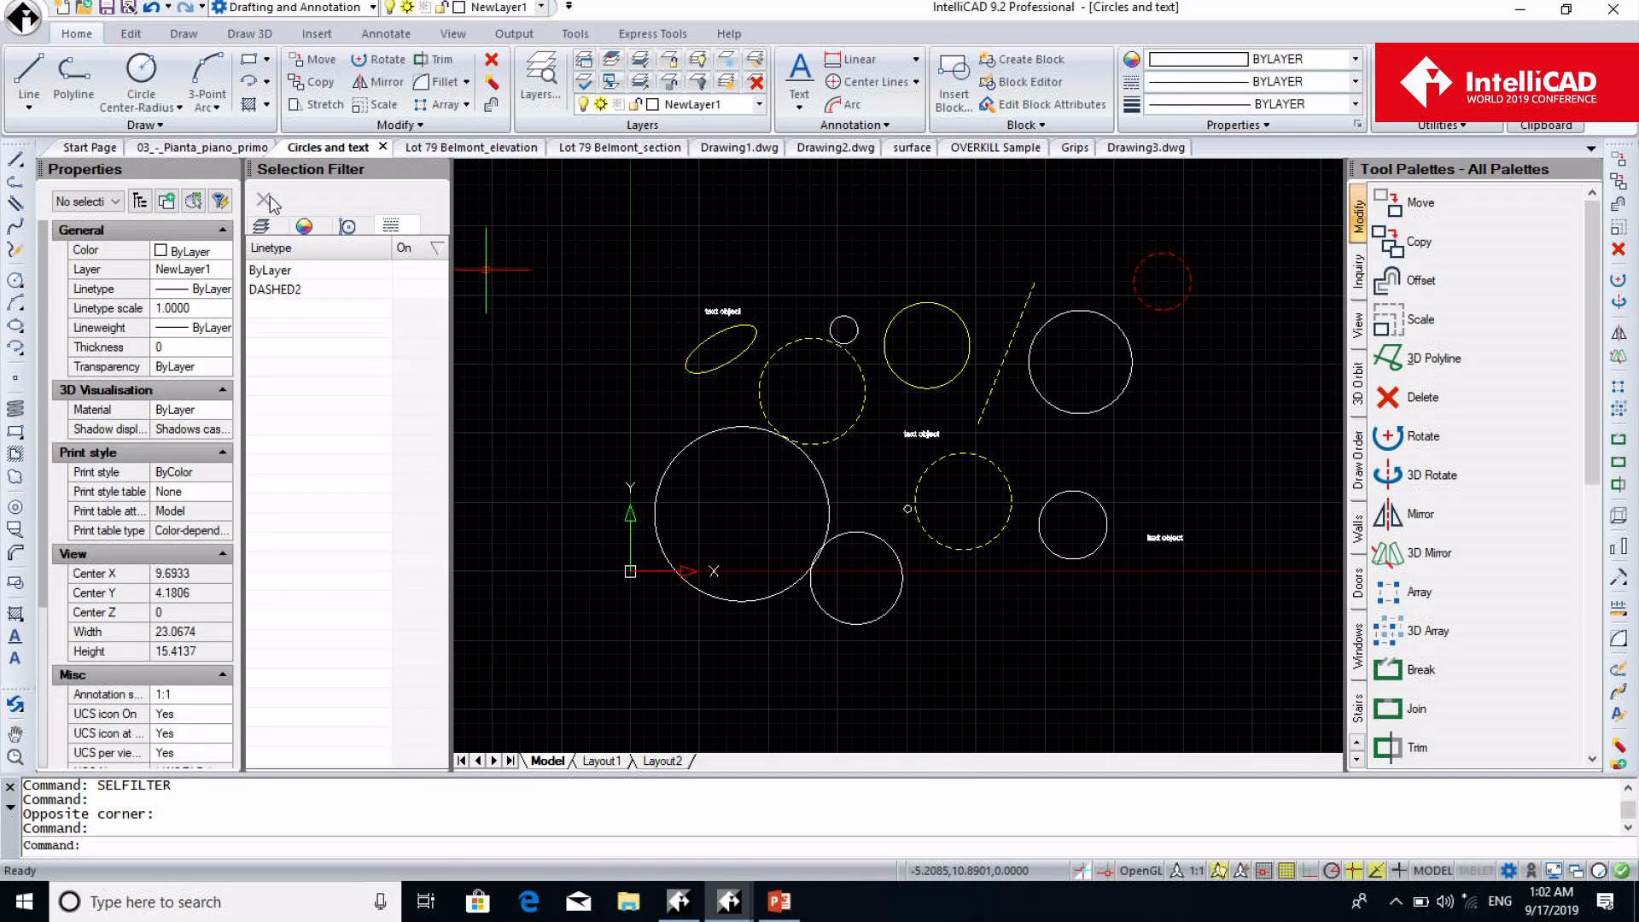
Switch to the Lot 79 Belmont_elevation drawing and show the house in the current UCS's plan view with free space around it
click(456, 148)
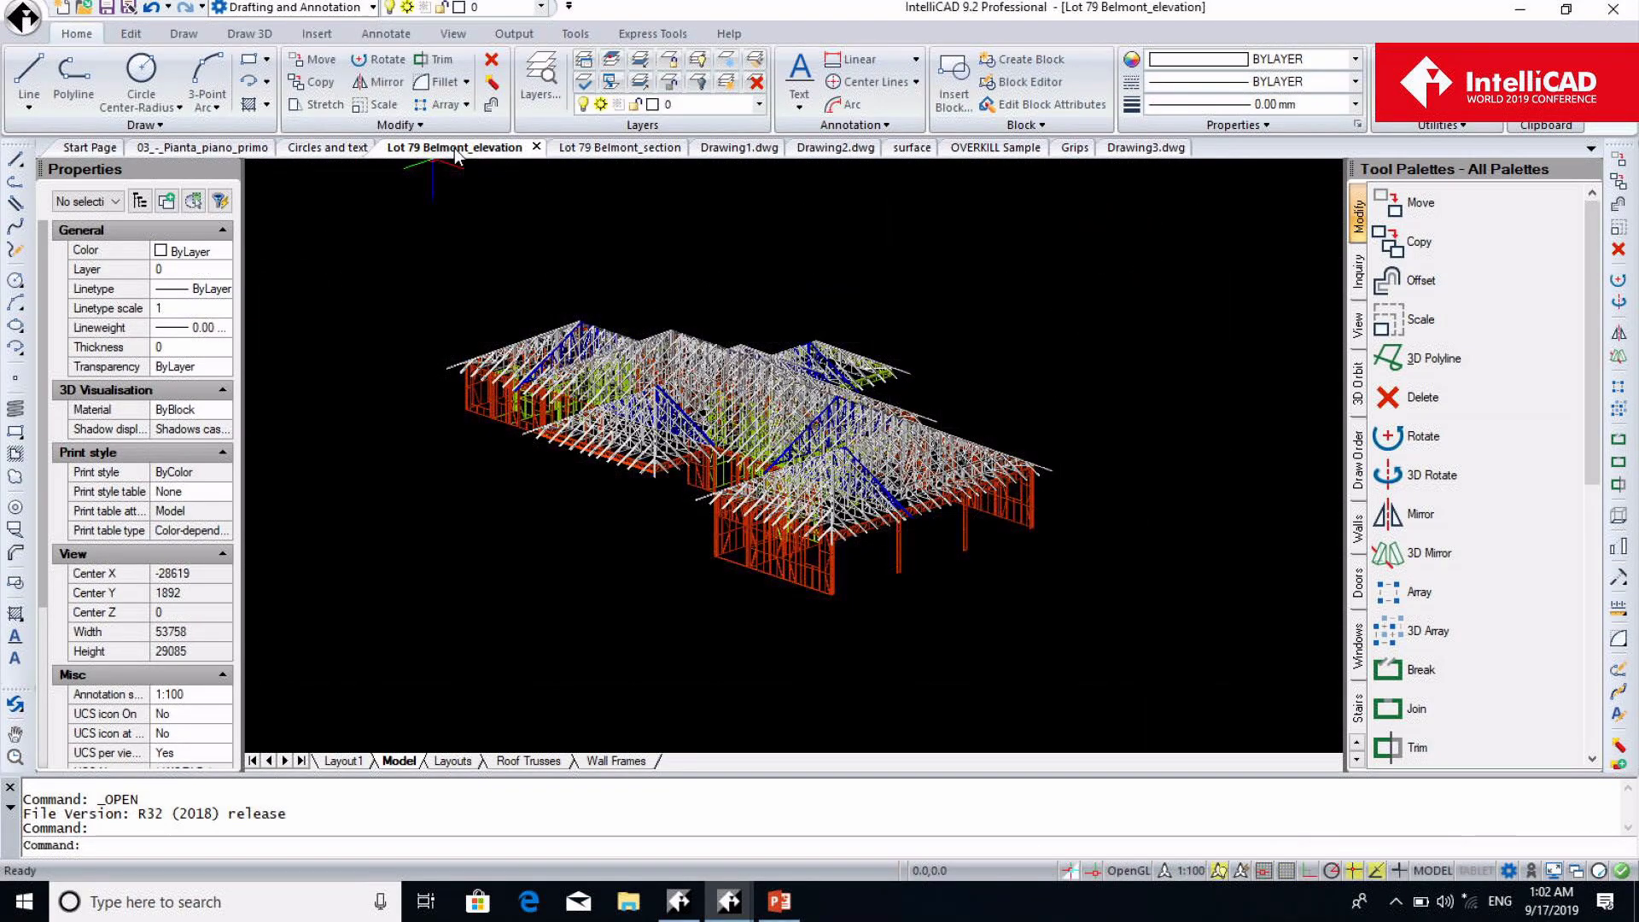
click(202, 846)
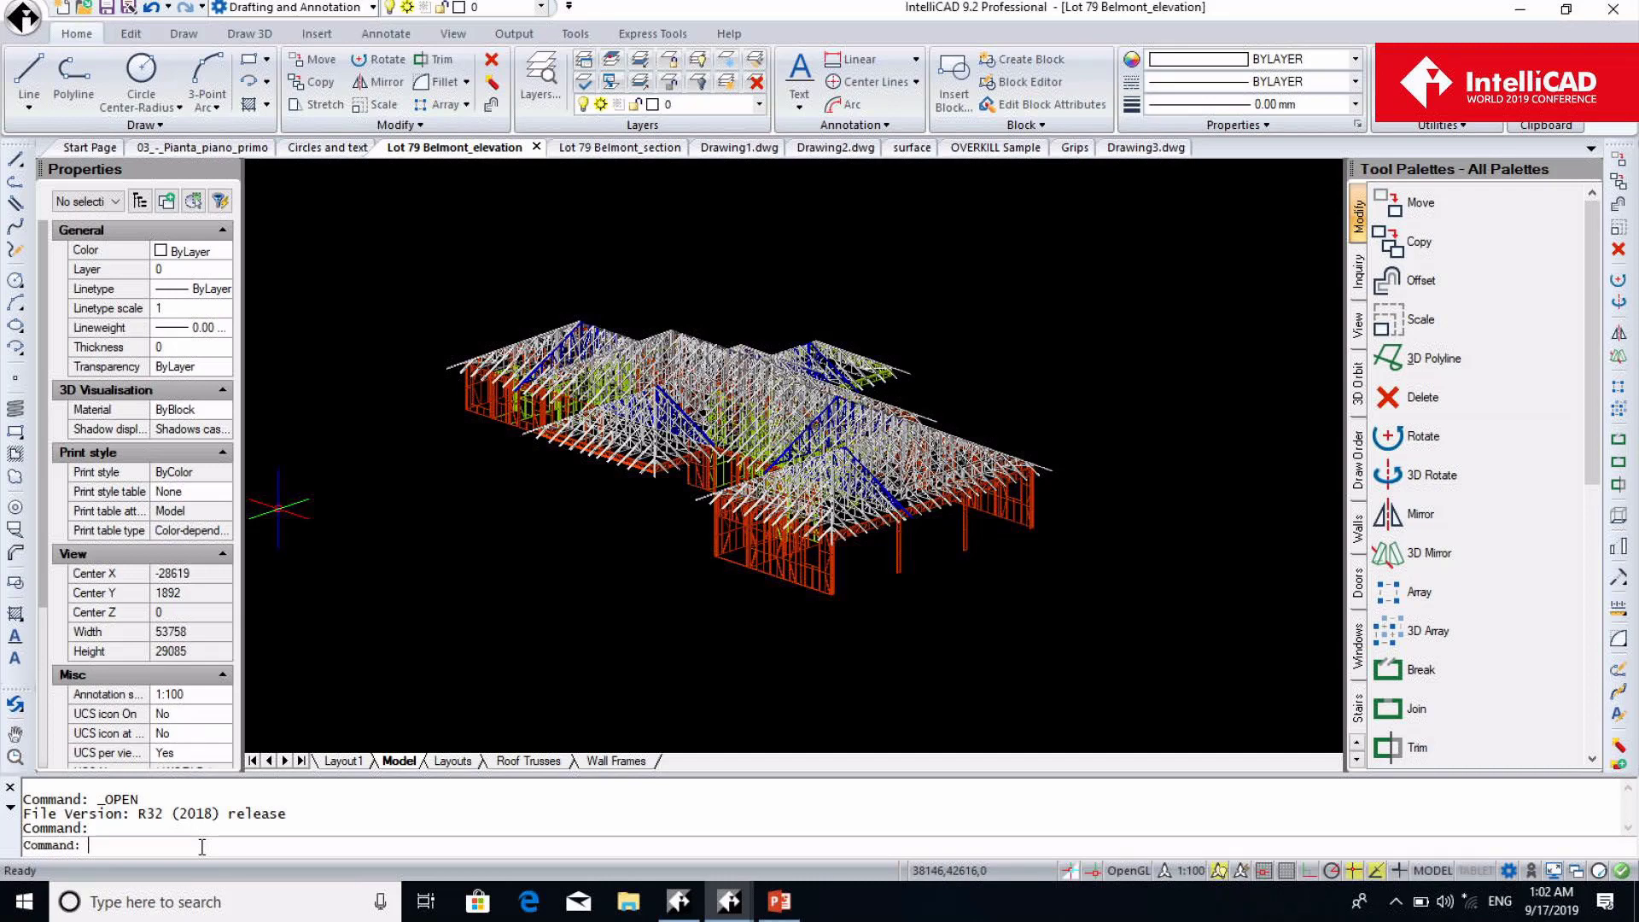
text(PLAN)
key(Return)
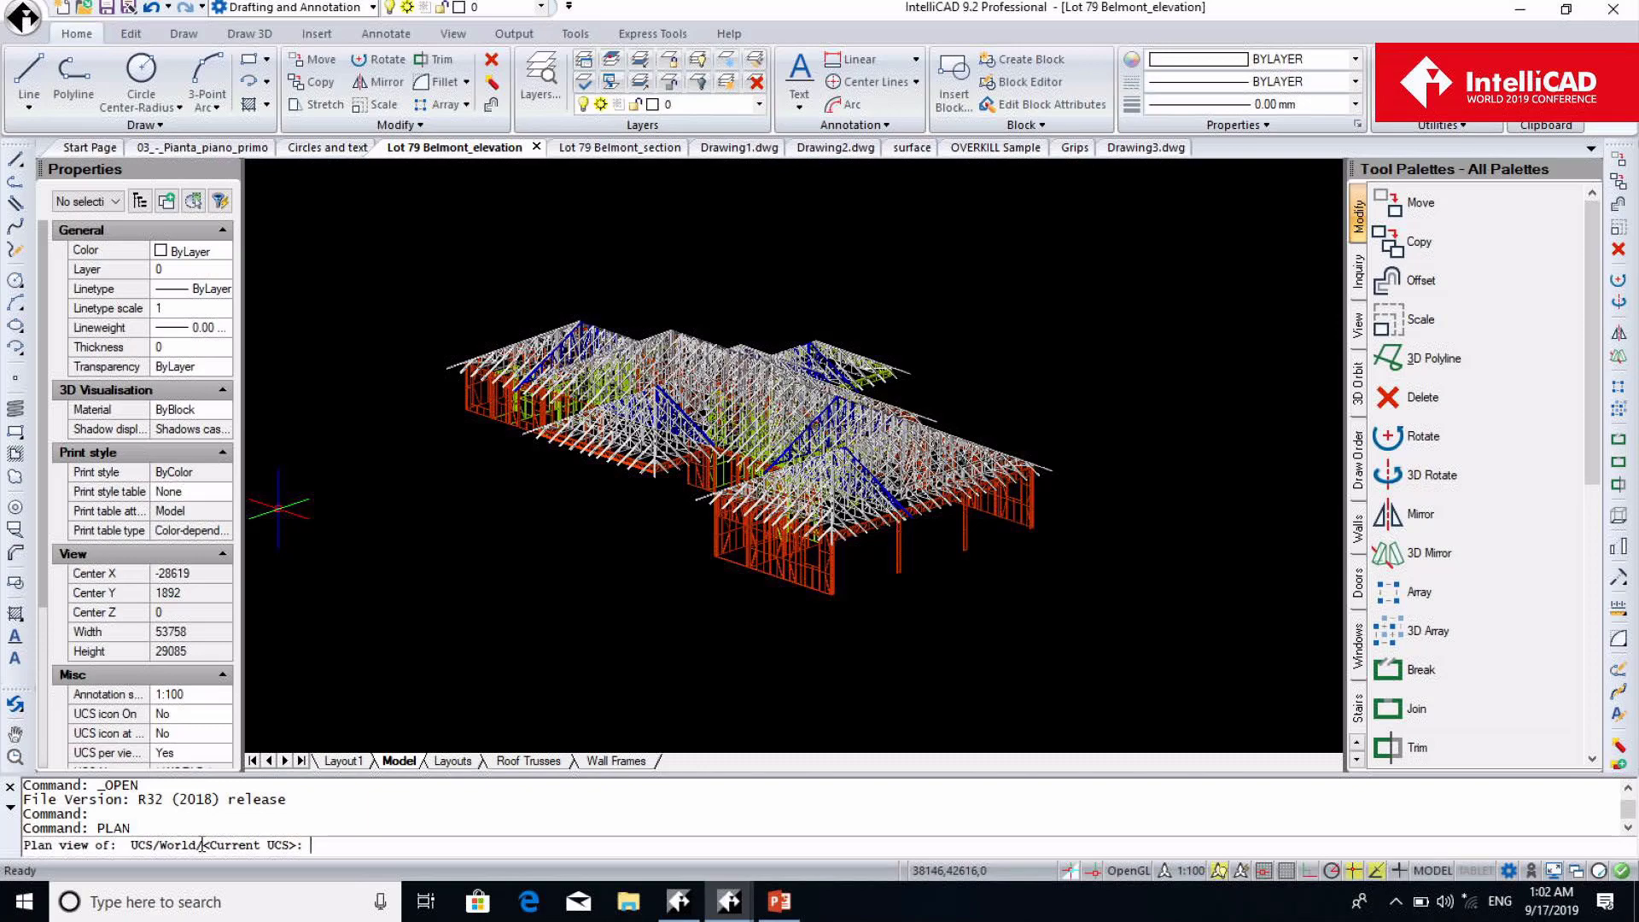
key(Return)
text(pan)
key(Return)
drag(743, 522, 500, 365)
scroll(501, 365, down, 5)
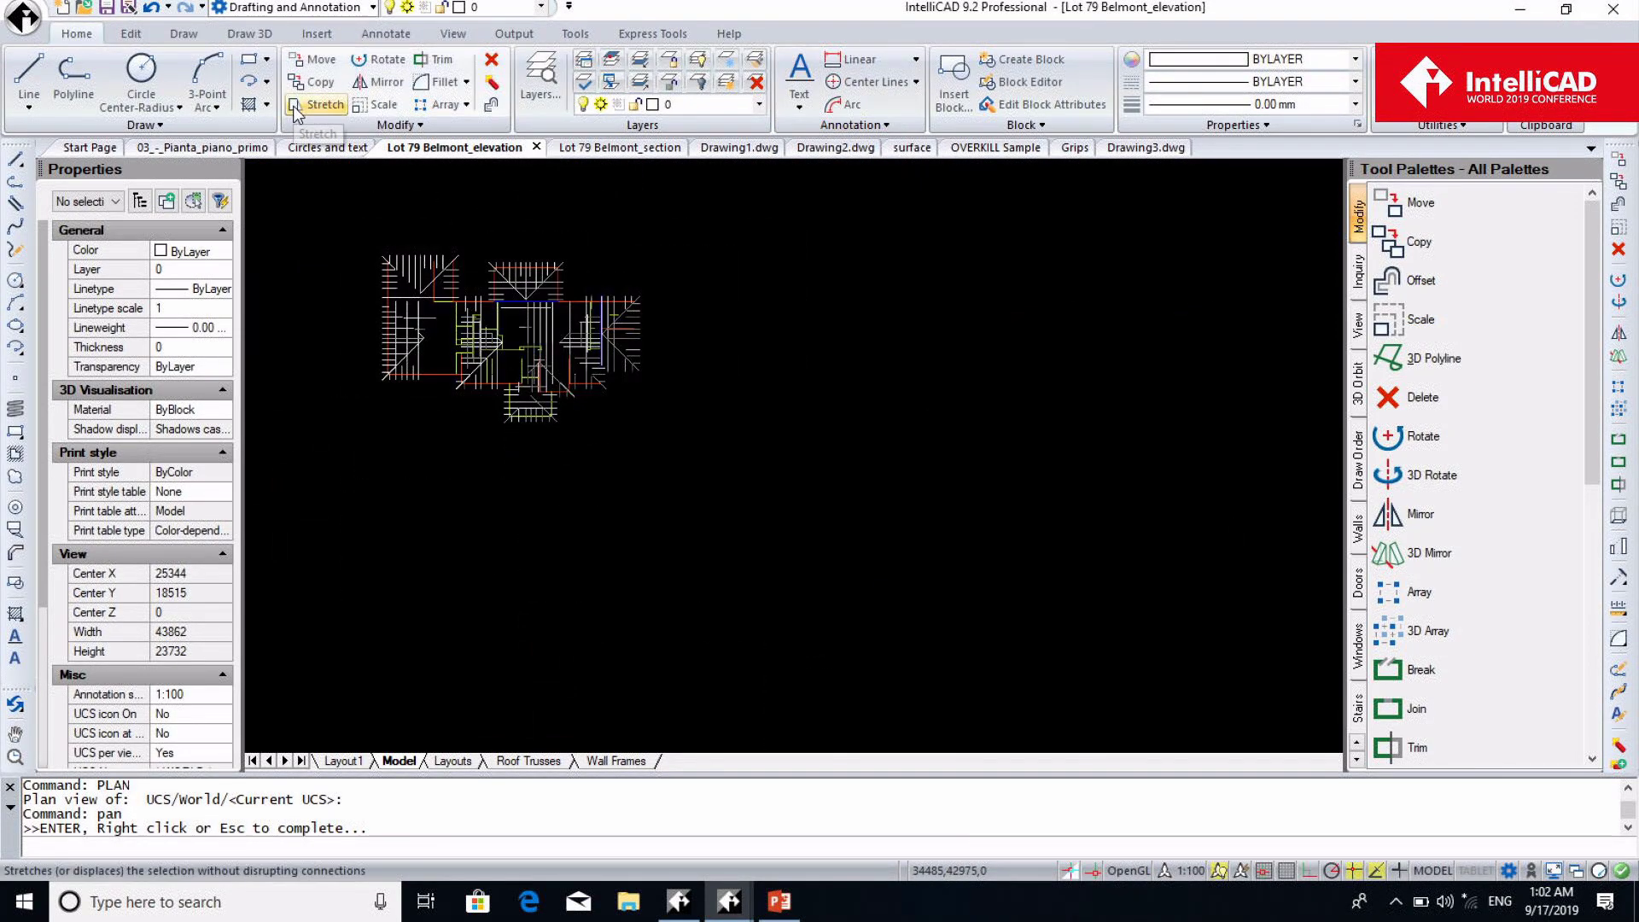
Draw a horizontal elevation line below the house plan, accepting metric measurement, and insert the generated elevation to the right of the plan
click(184, 36)
click(1593, 120)
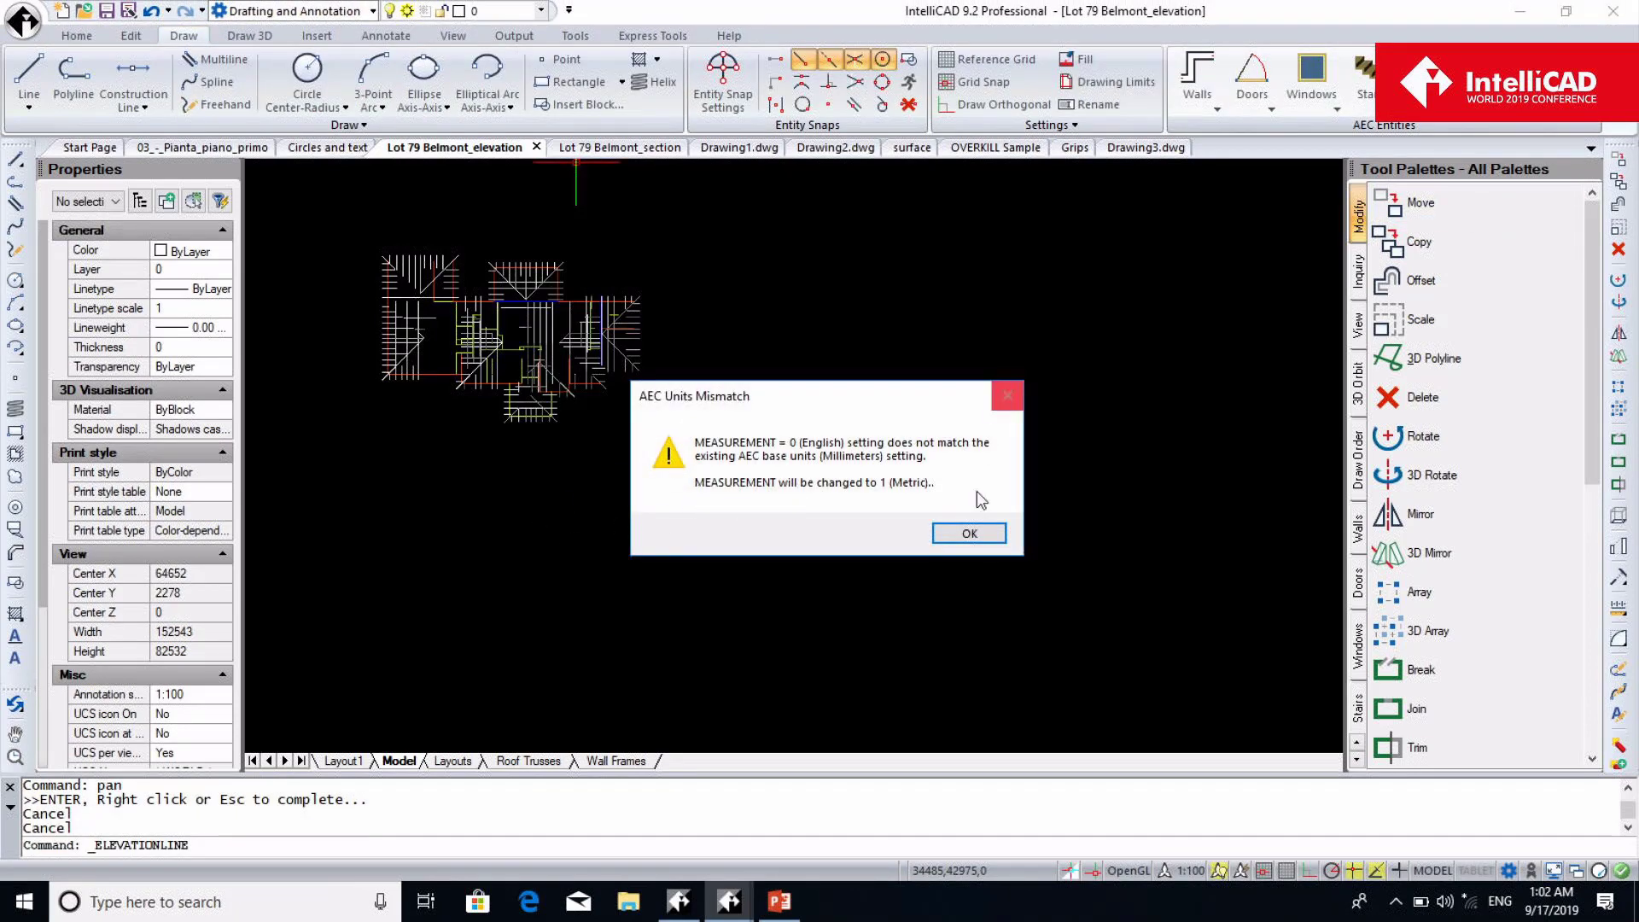
click(971, 534)
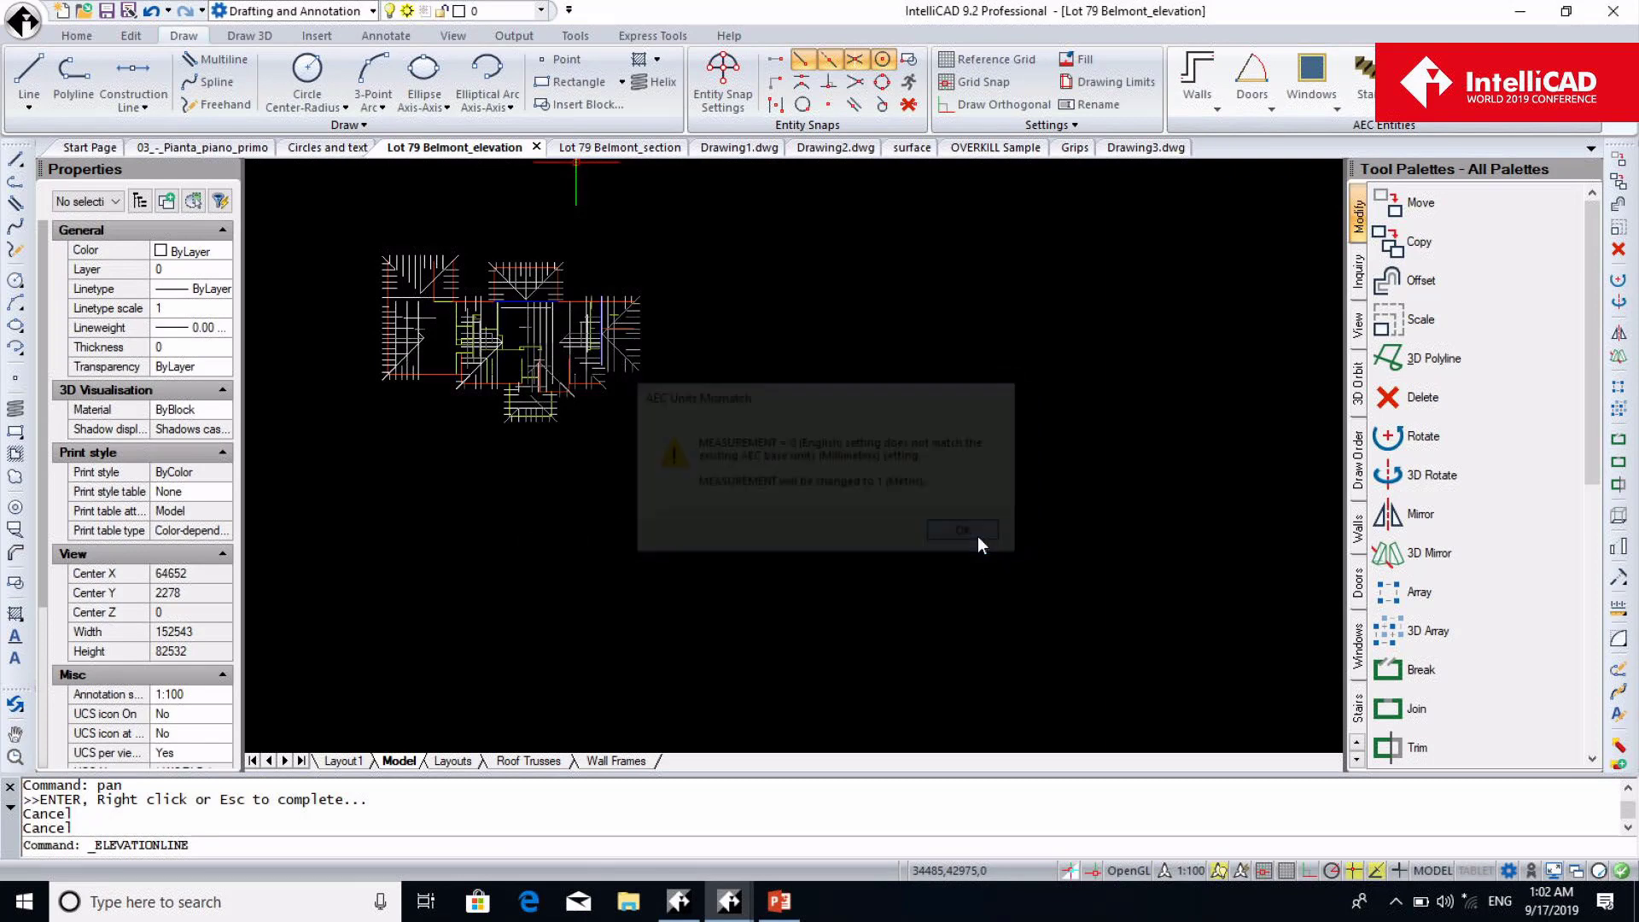
click(339, 562)
click(684, 557)
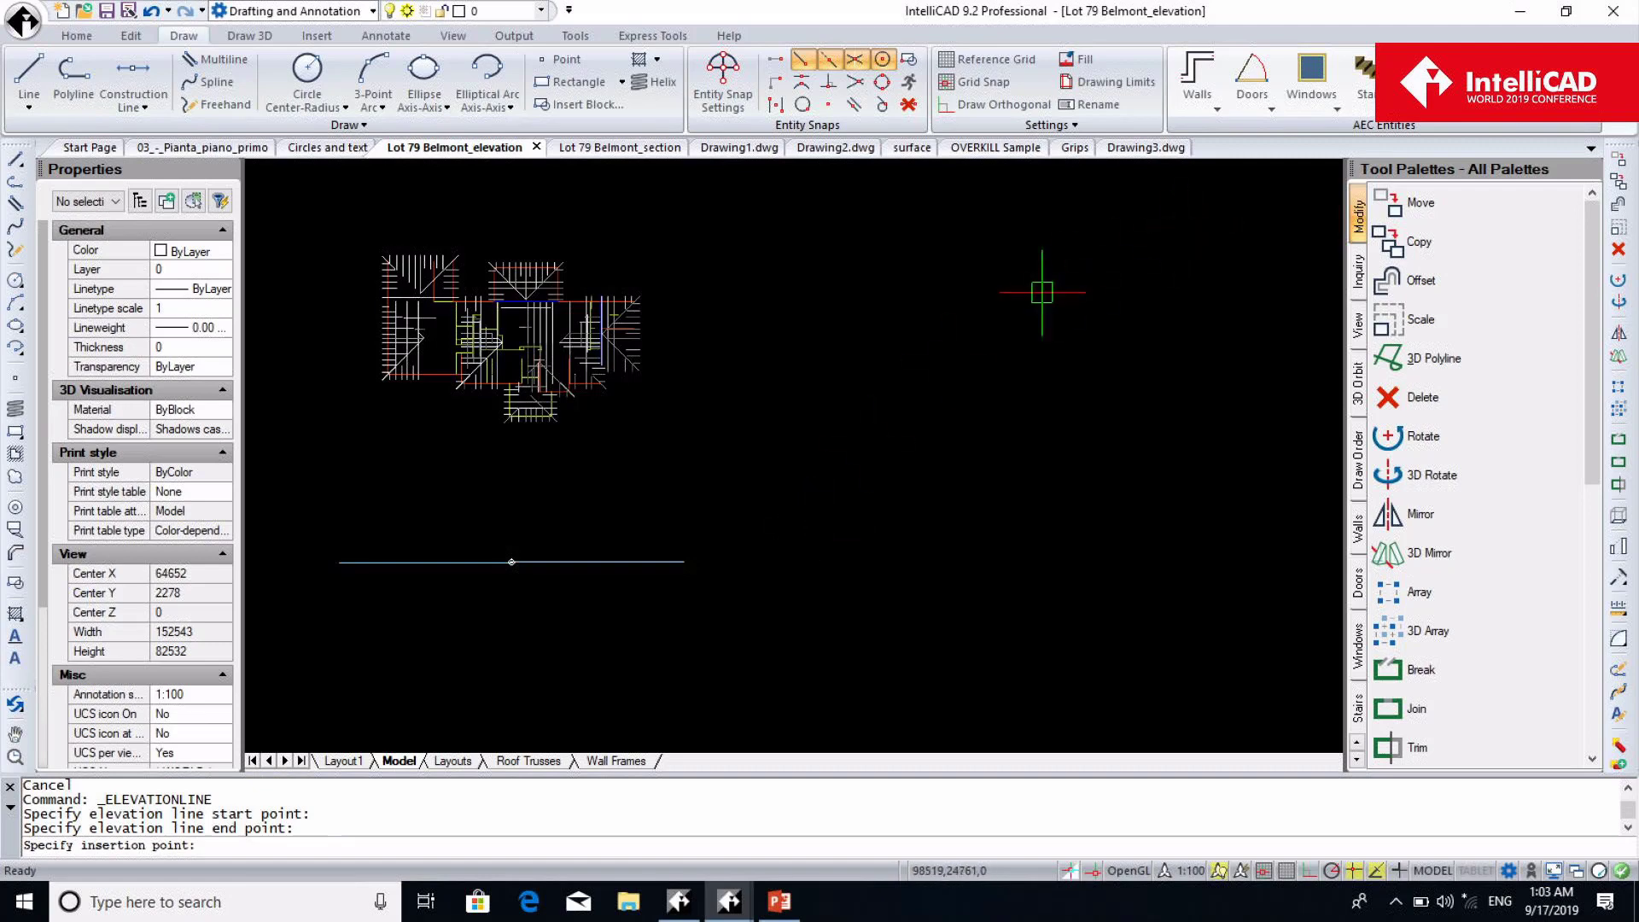
click(982, 286)
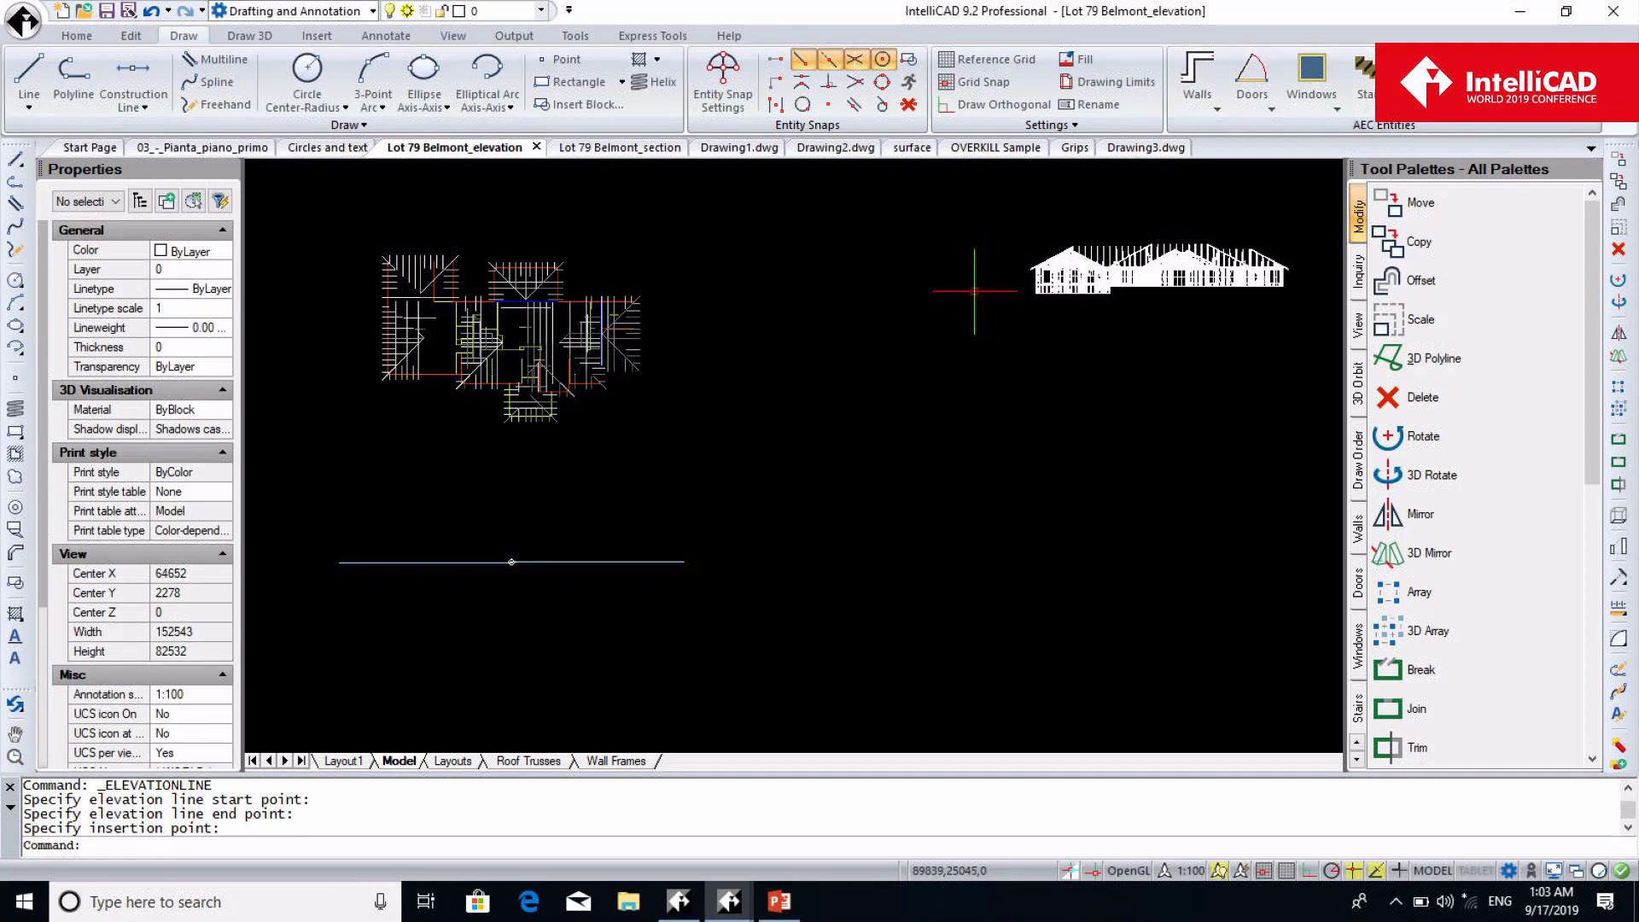
Draw a vertical elevation line about 36,900 units long to the right of the house plan and insert its elevation below the first one
key(Return)
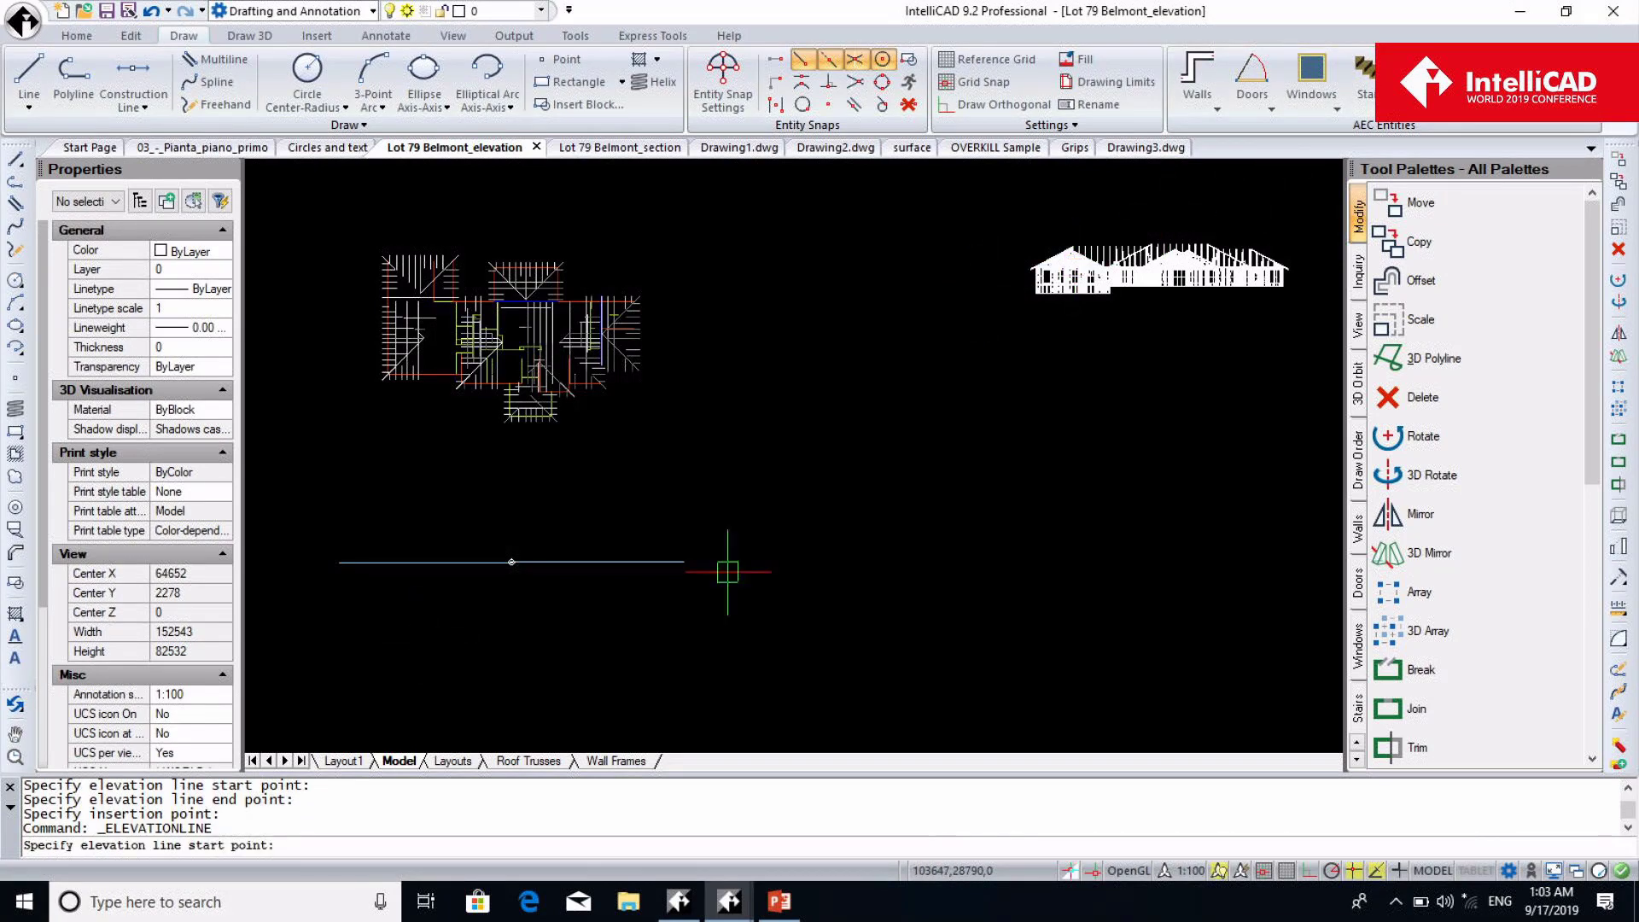
click(713, 495)
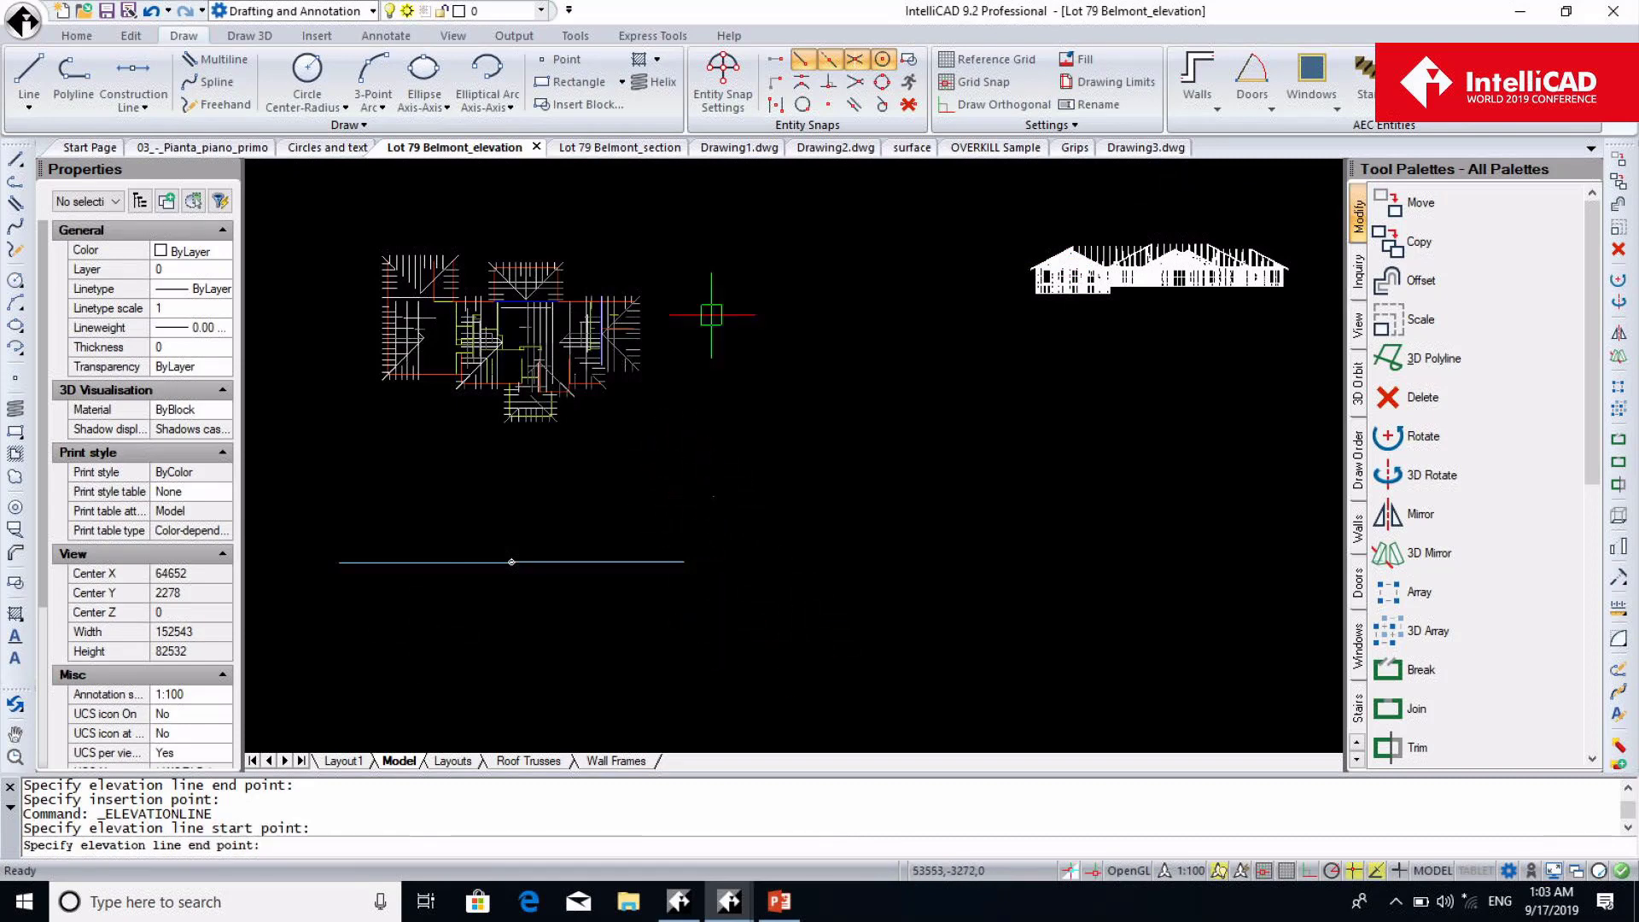
click(716, 228)
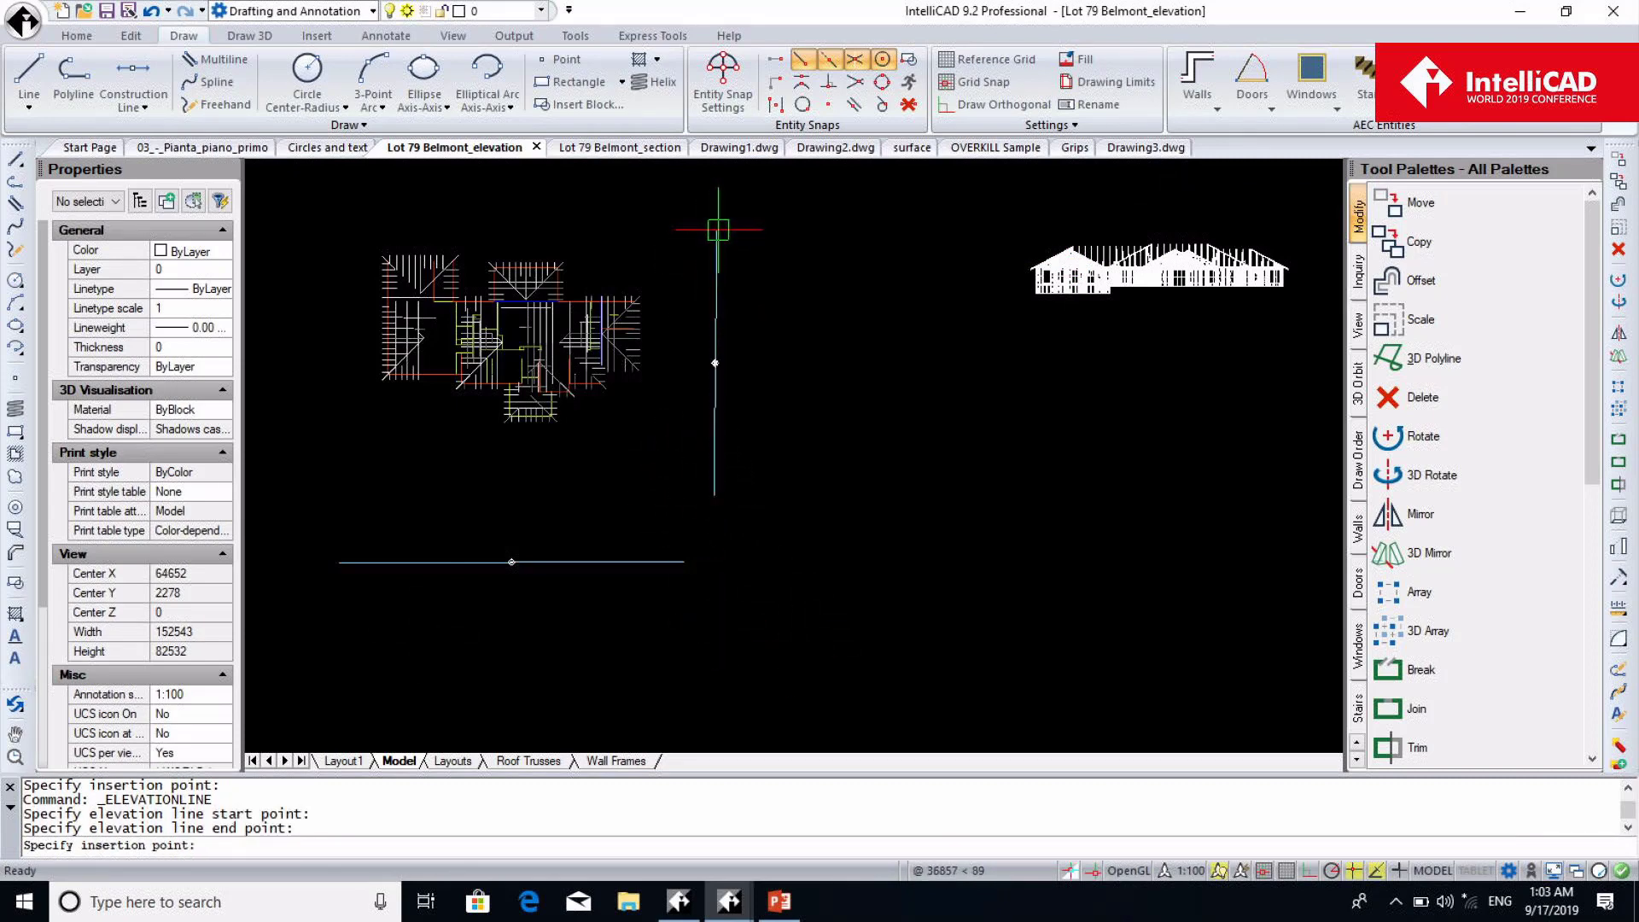
click(1063, 442)
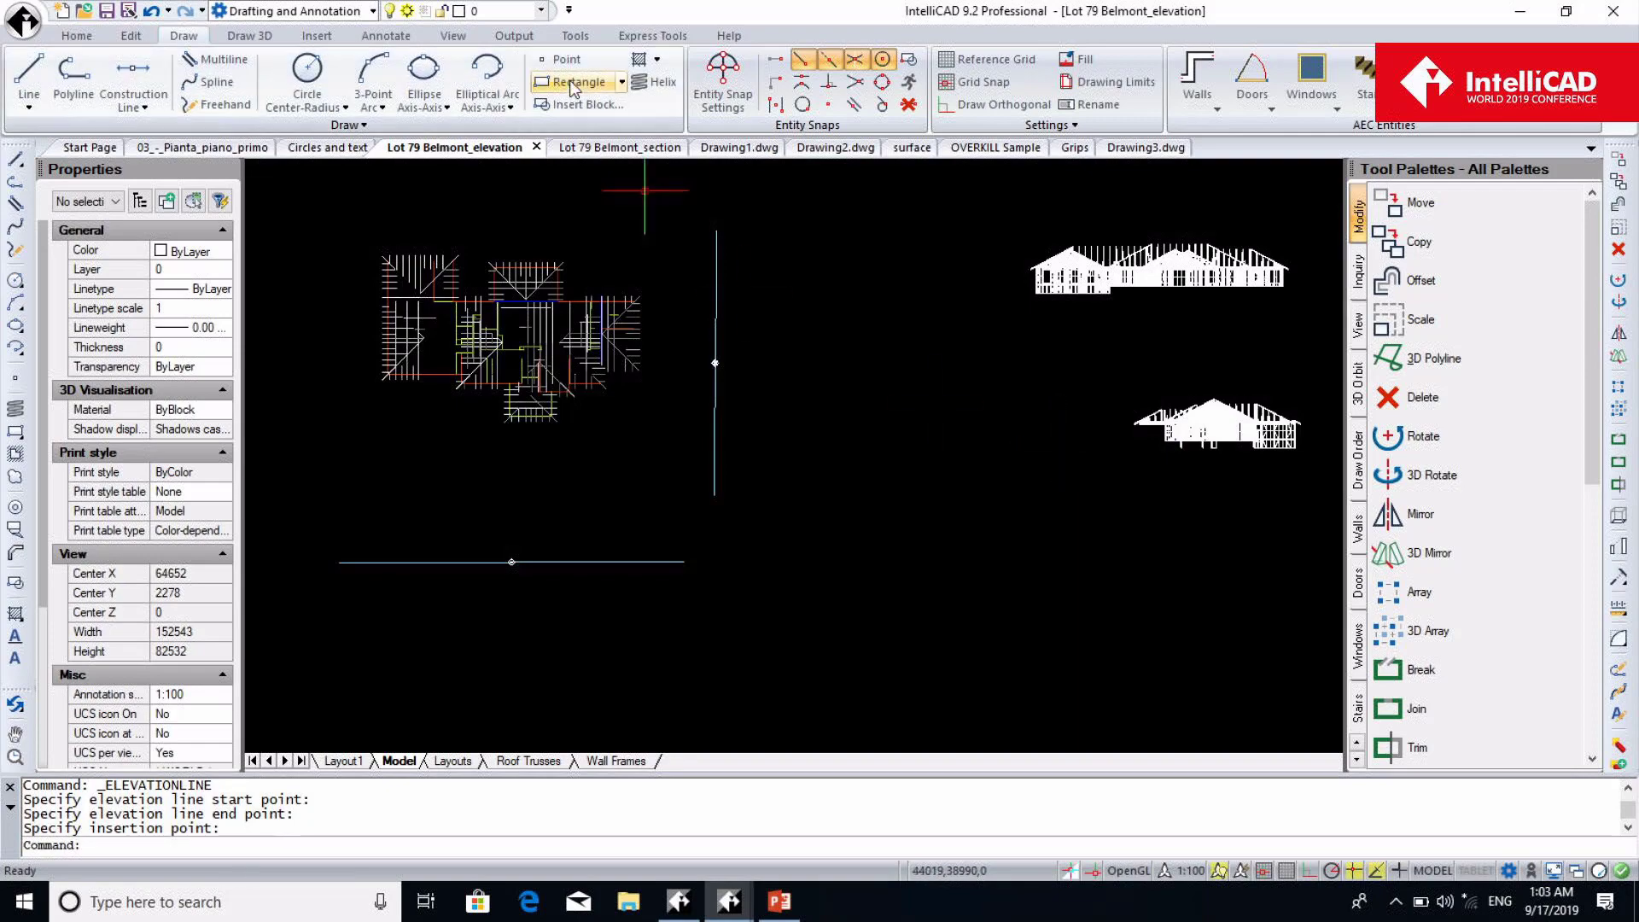
Switch to the Lot 79 Belmont_section drawing and show the house in the current UCS's plan view with free space around it
click(586, 148)
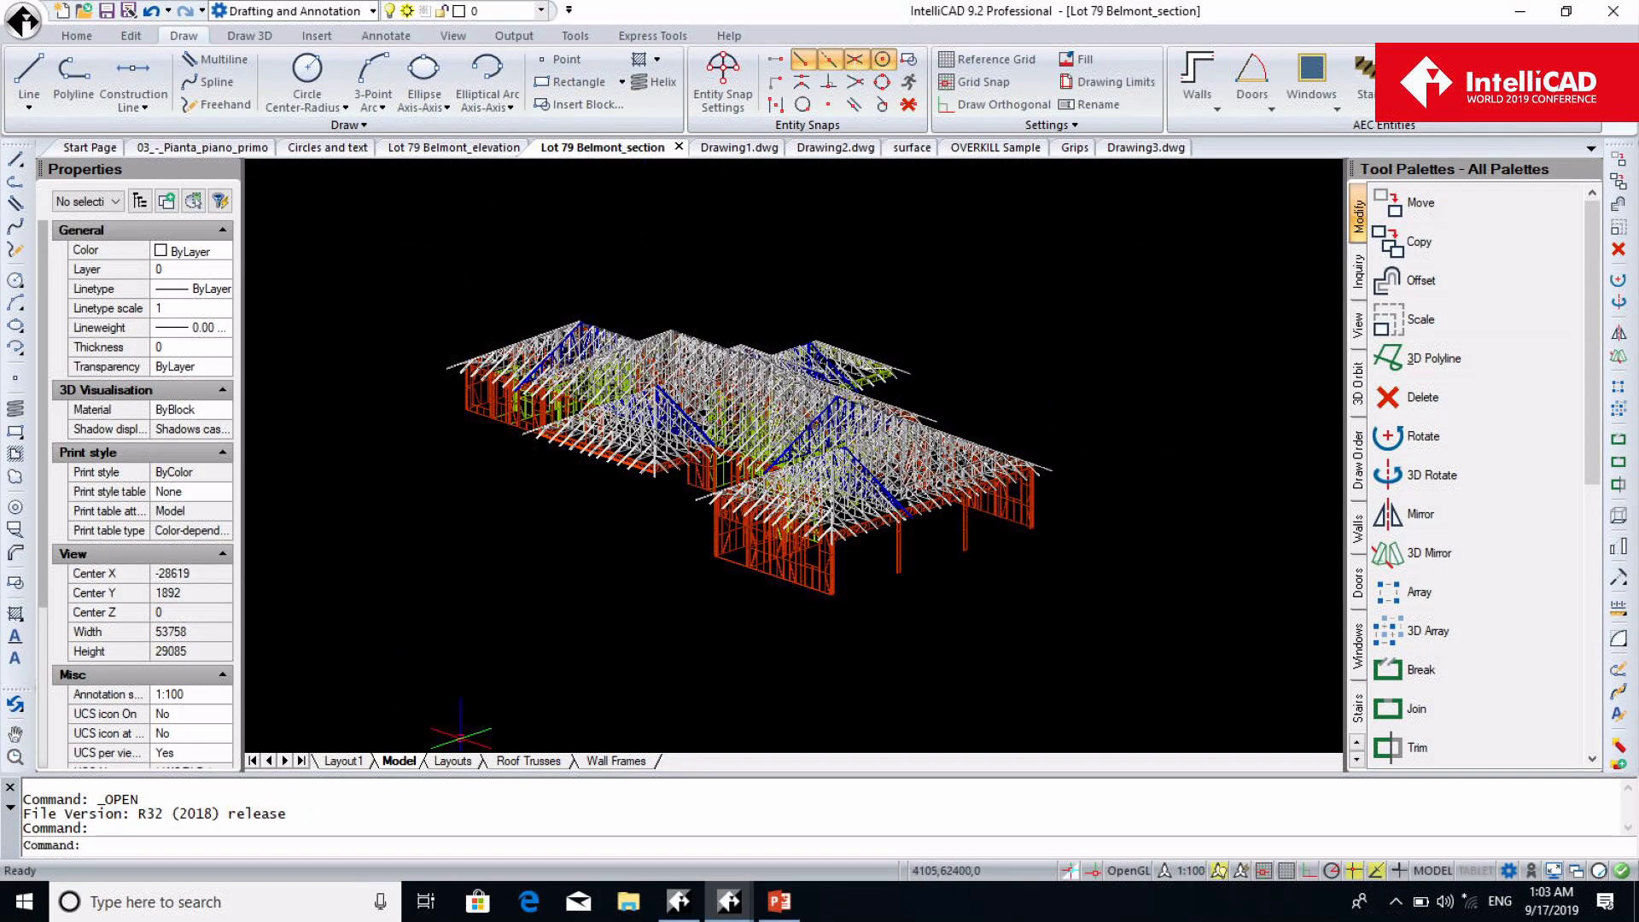
click(450, 850)
text(plan)
key(Return)
key(Return)
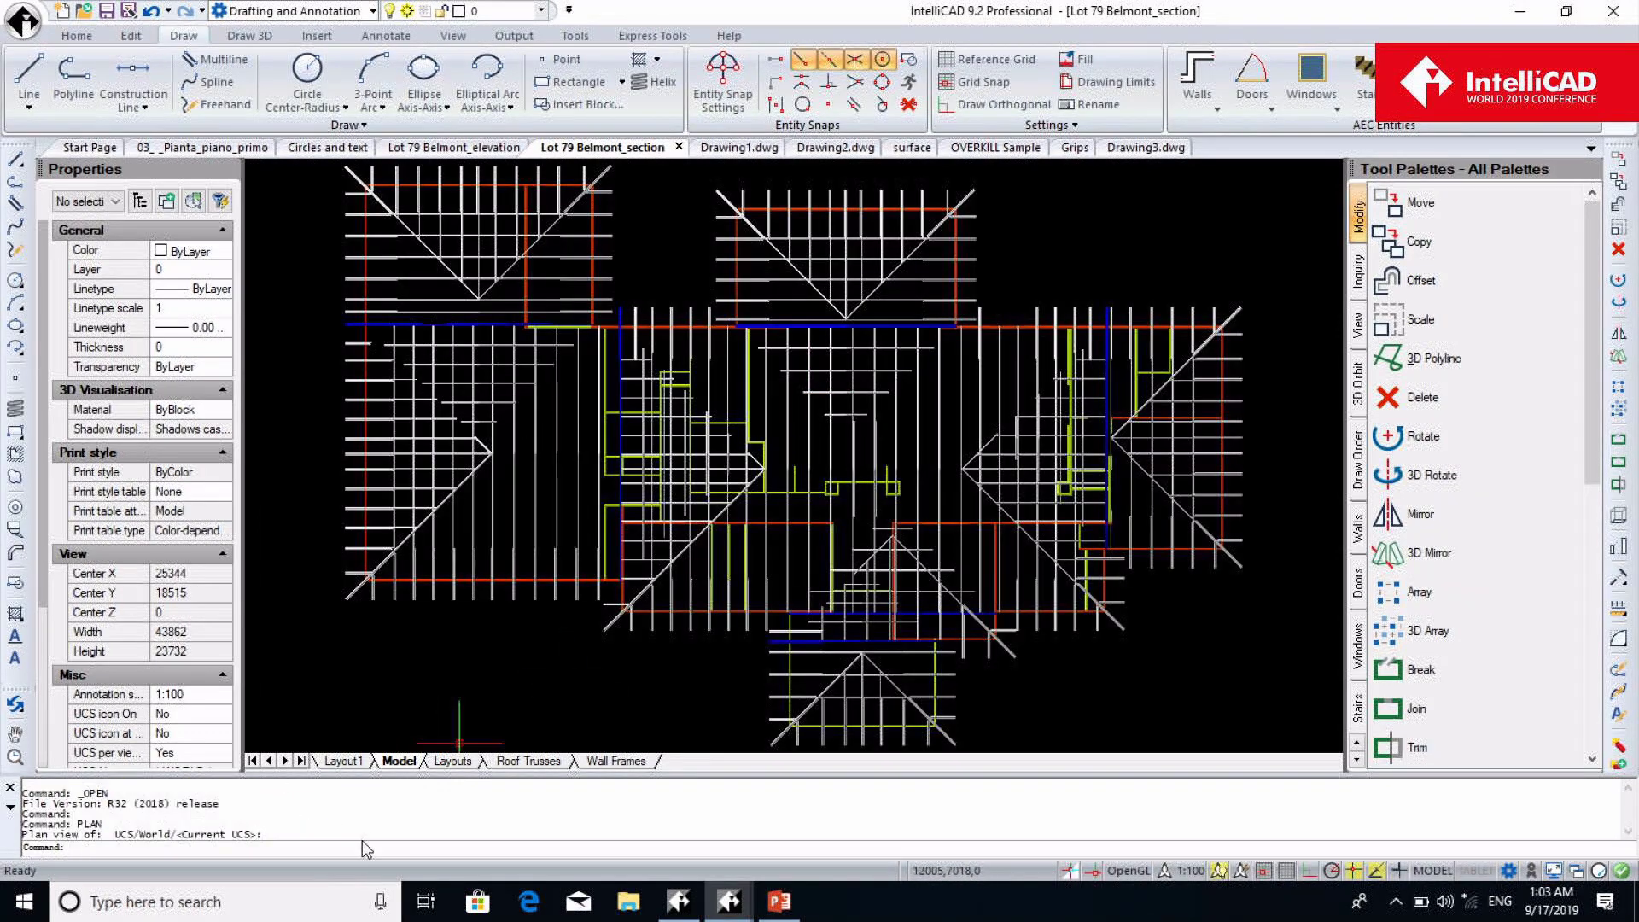
ctrl+scroll(369, 839, up, 2)
click(549, 679)
key(Escape)
text(p)
key(Return)
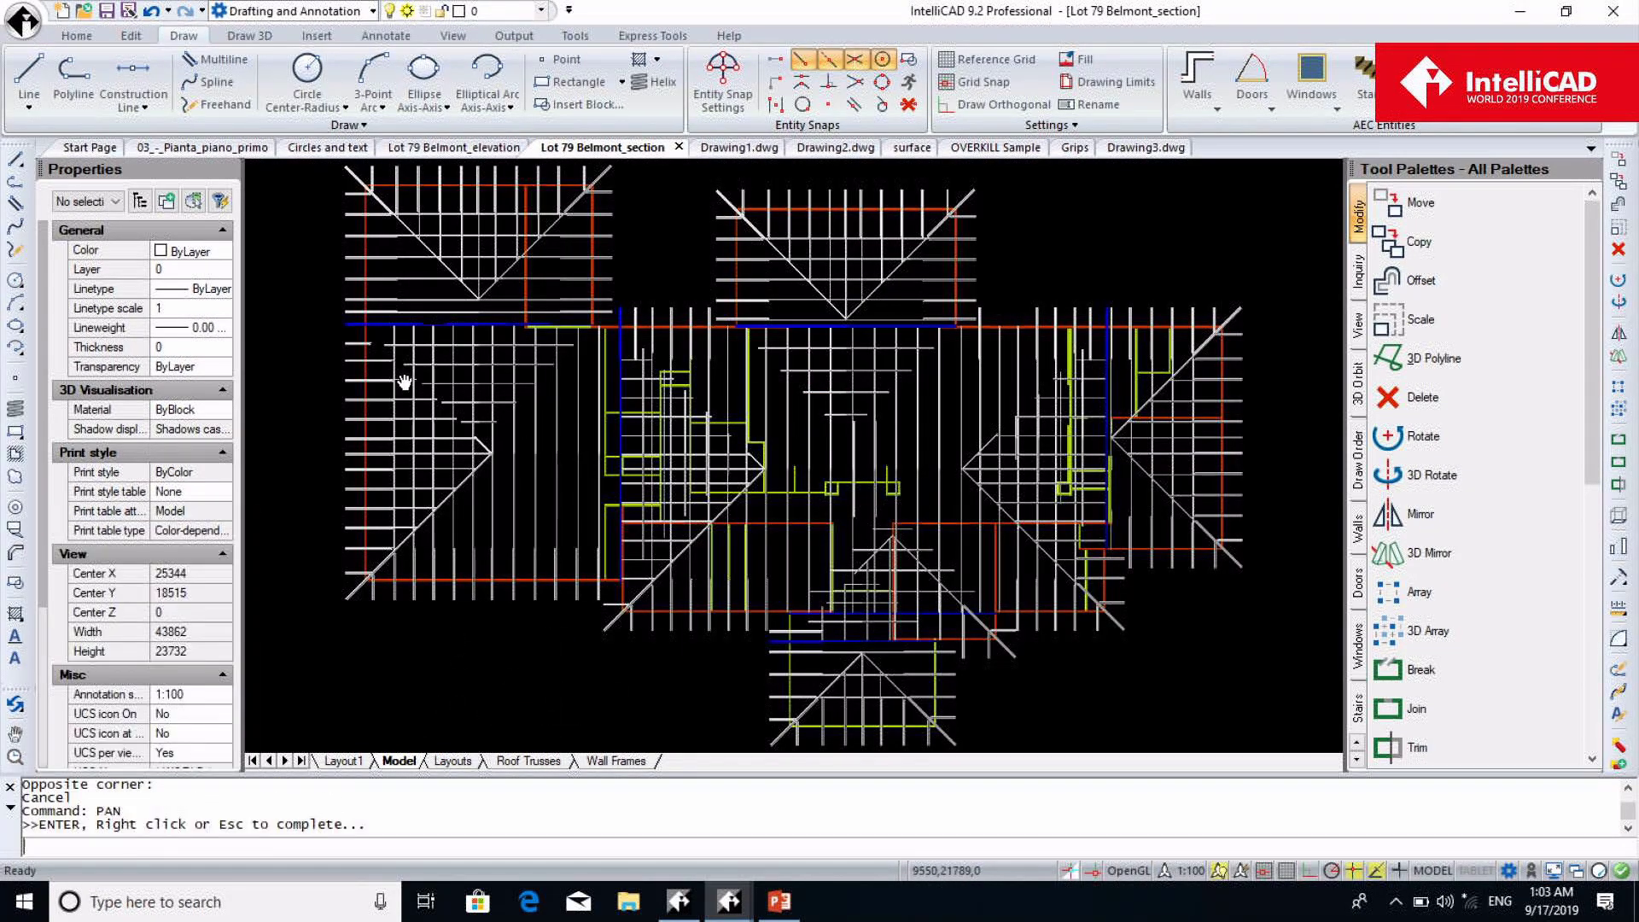
drag(540, 597, 458, 391)
scroll(458, 391, down, 3)
key(Escape)
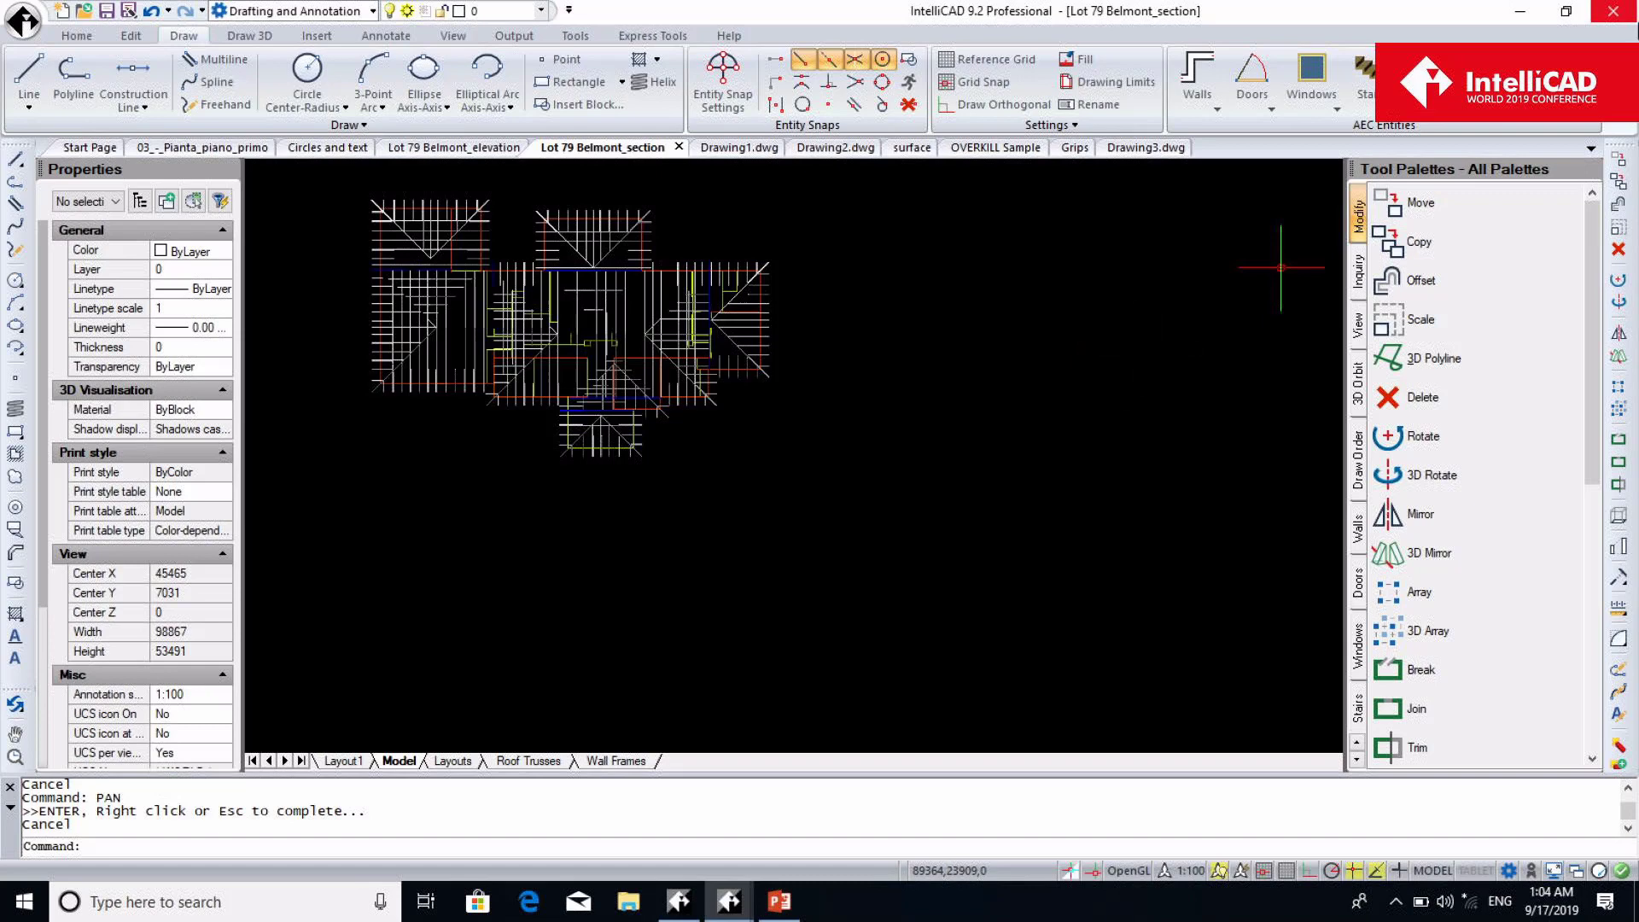
Draw a horizontal section line about 49,800 units long through the middle of the house plan, accepting metric measurement, and insert its section right of the plan
click(1575, 86)
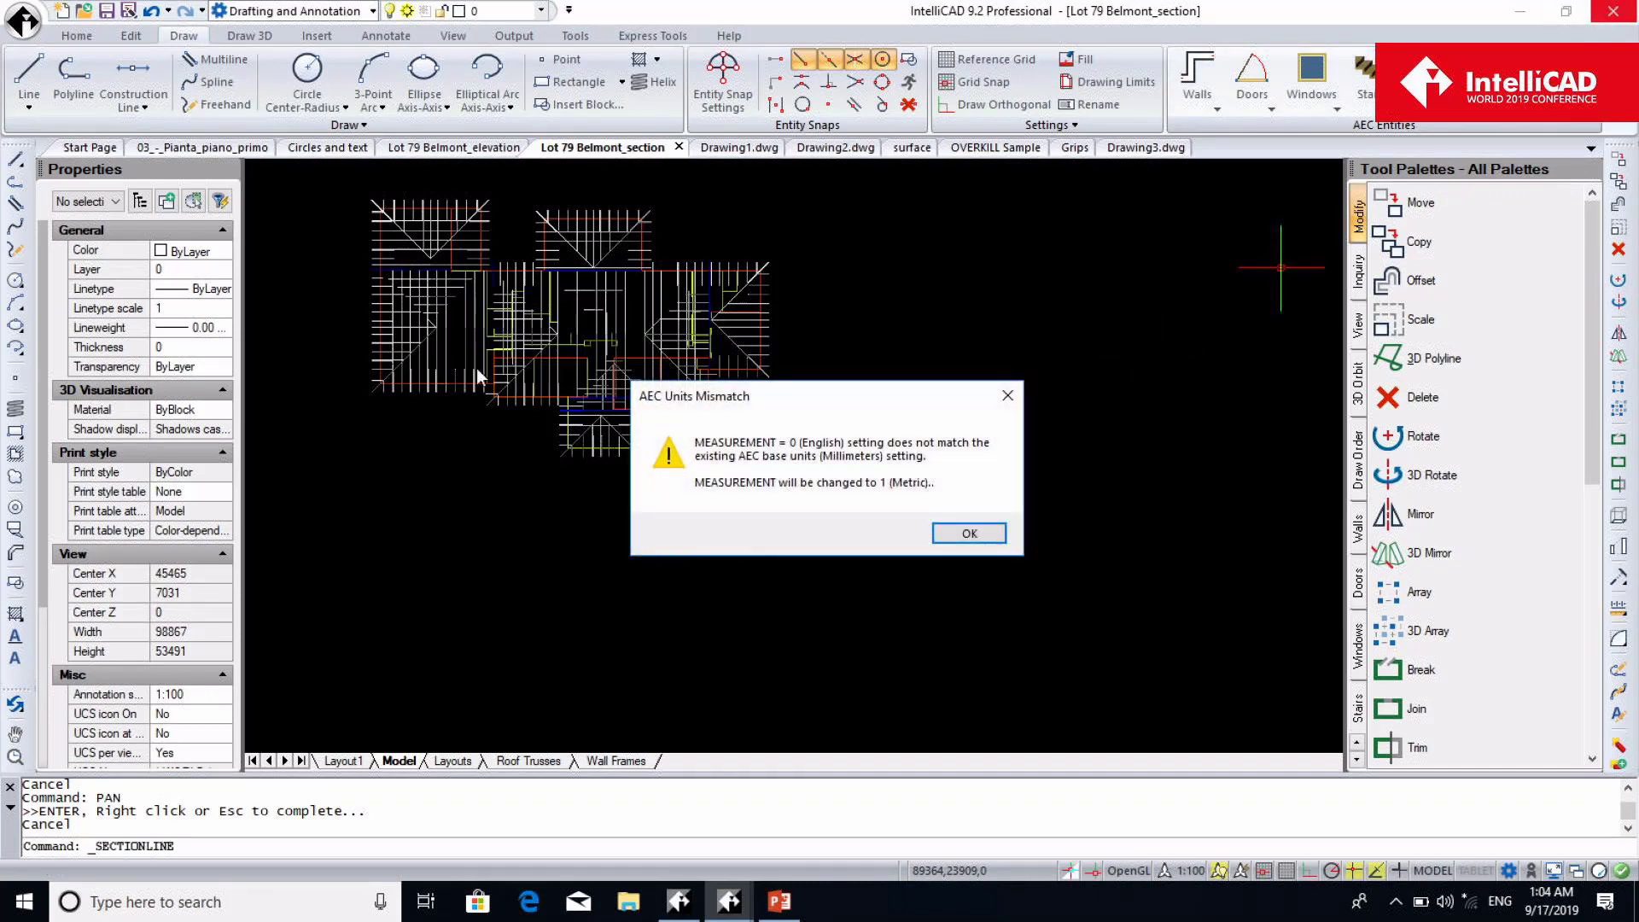
click(960, 534)
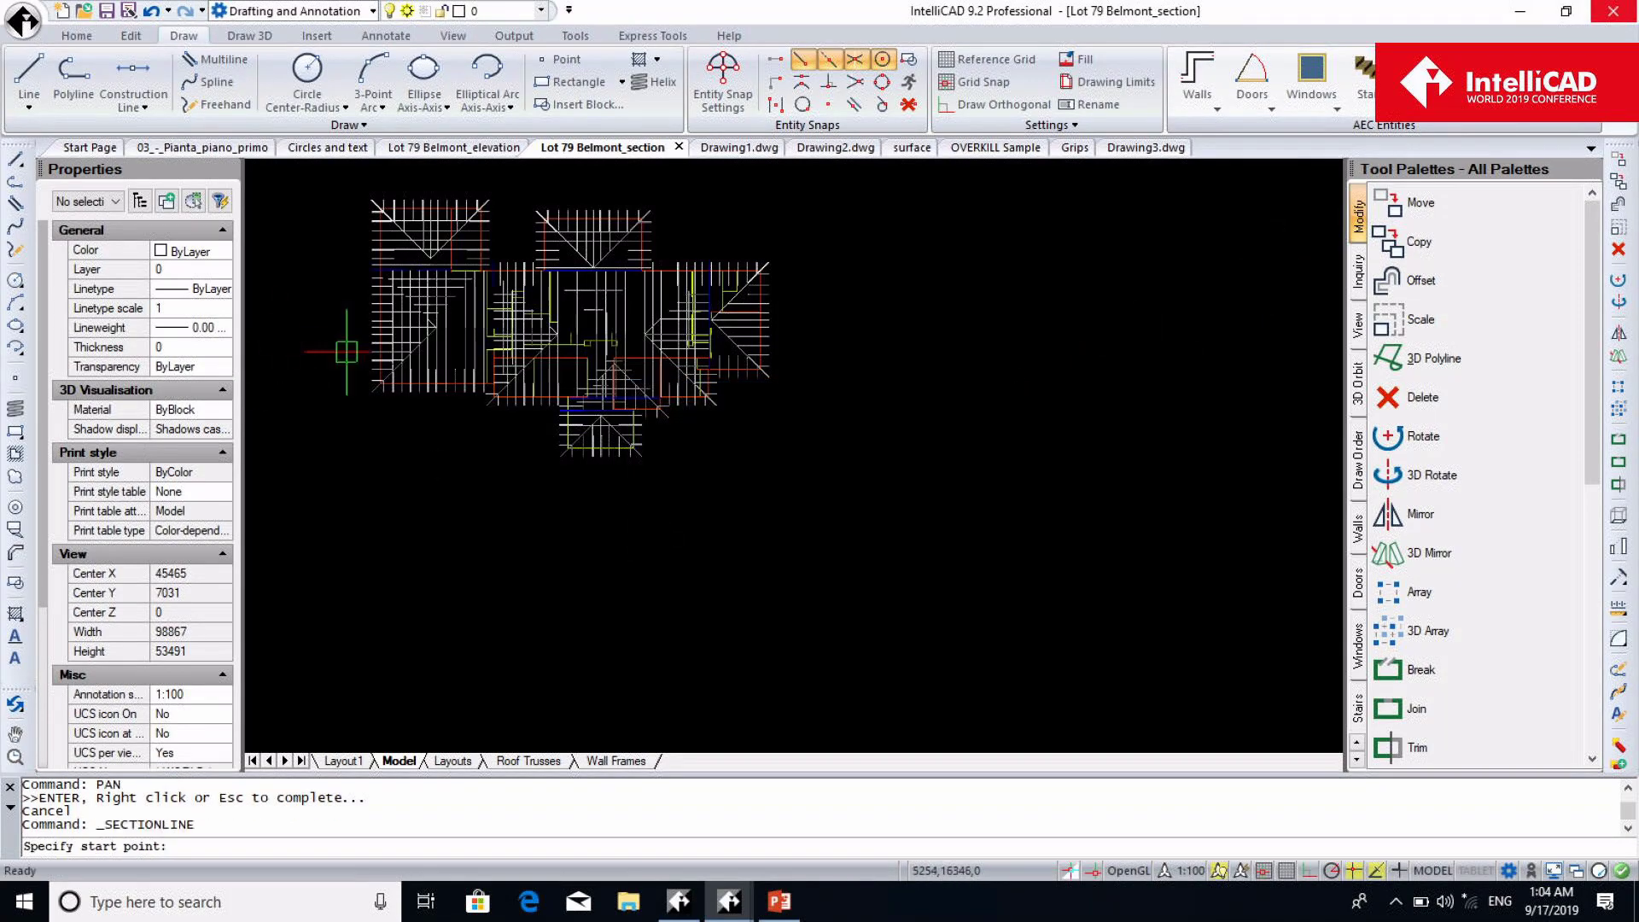
click(318, 334)
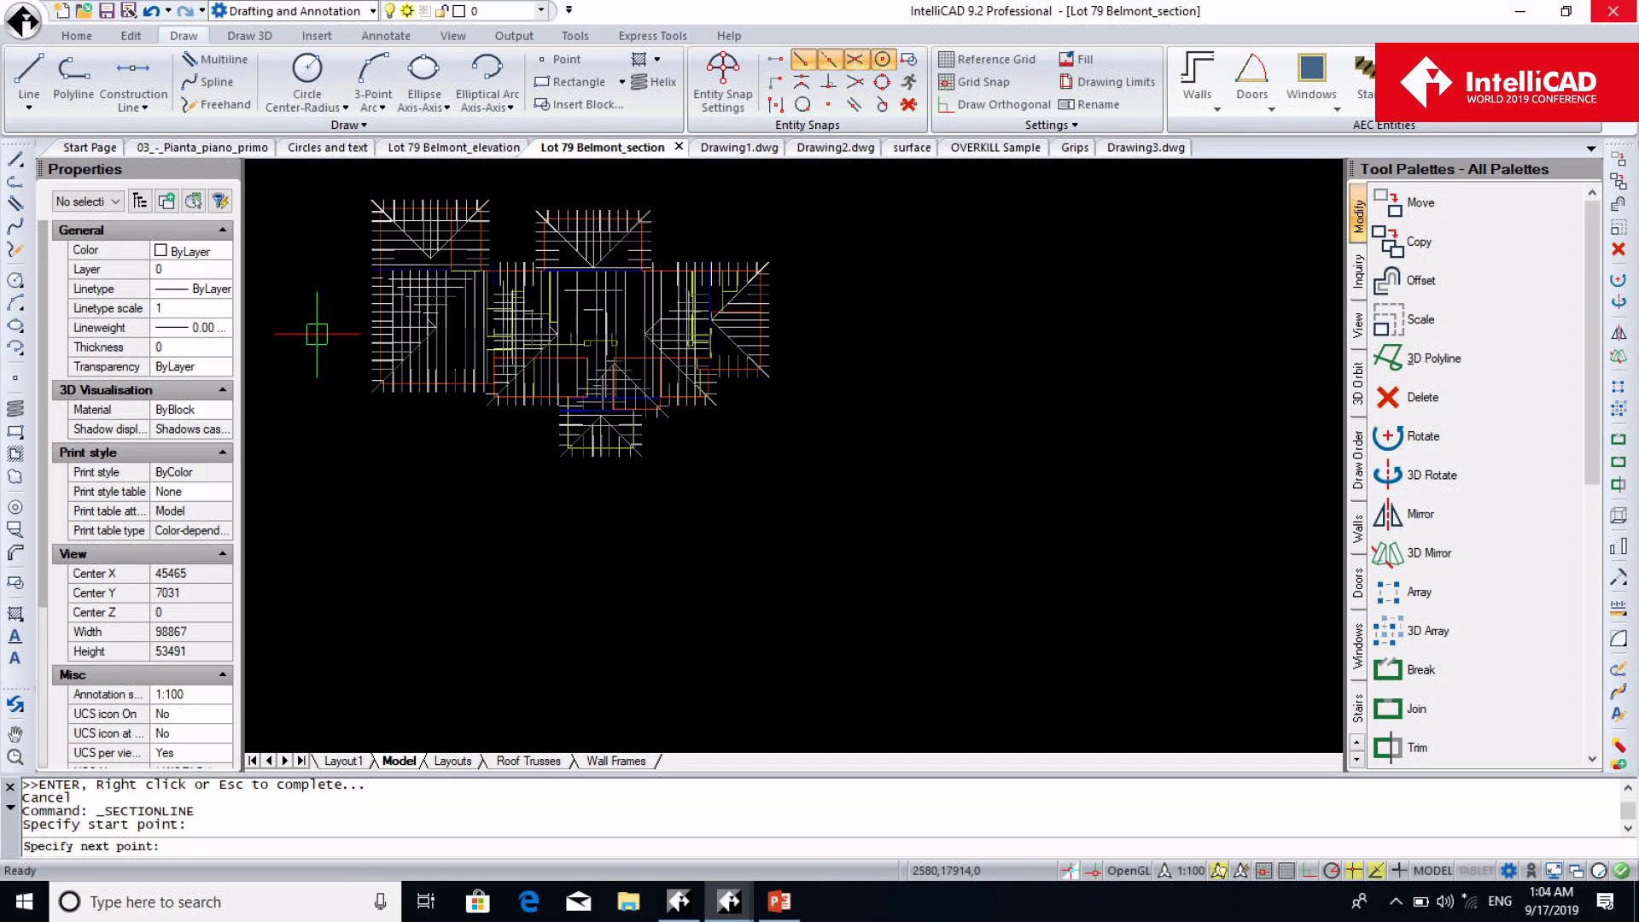
click(871, 332)
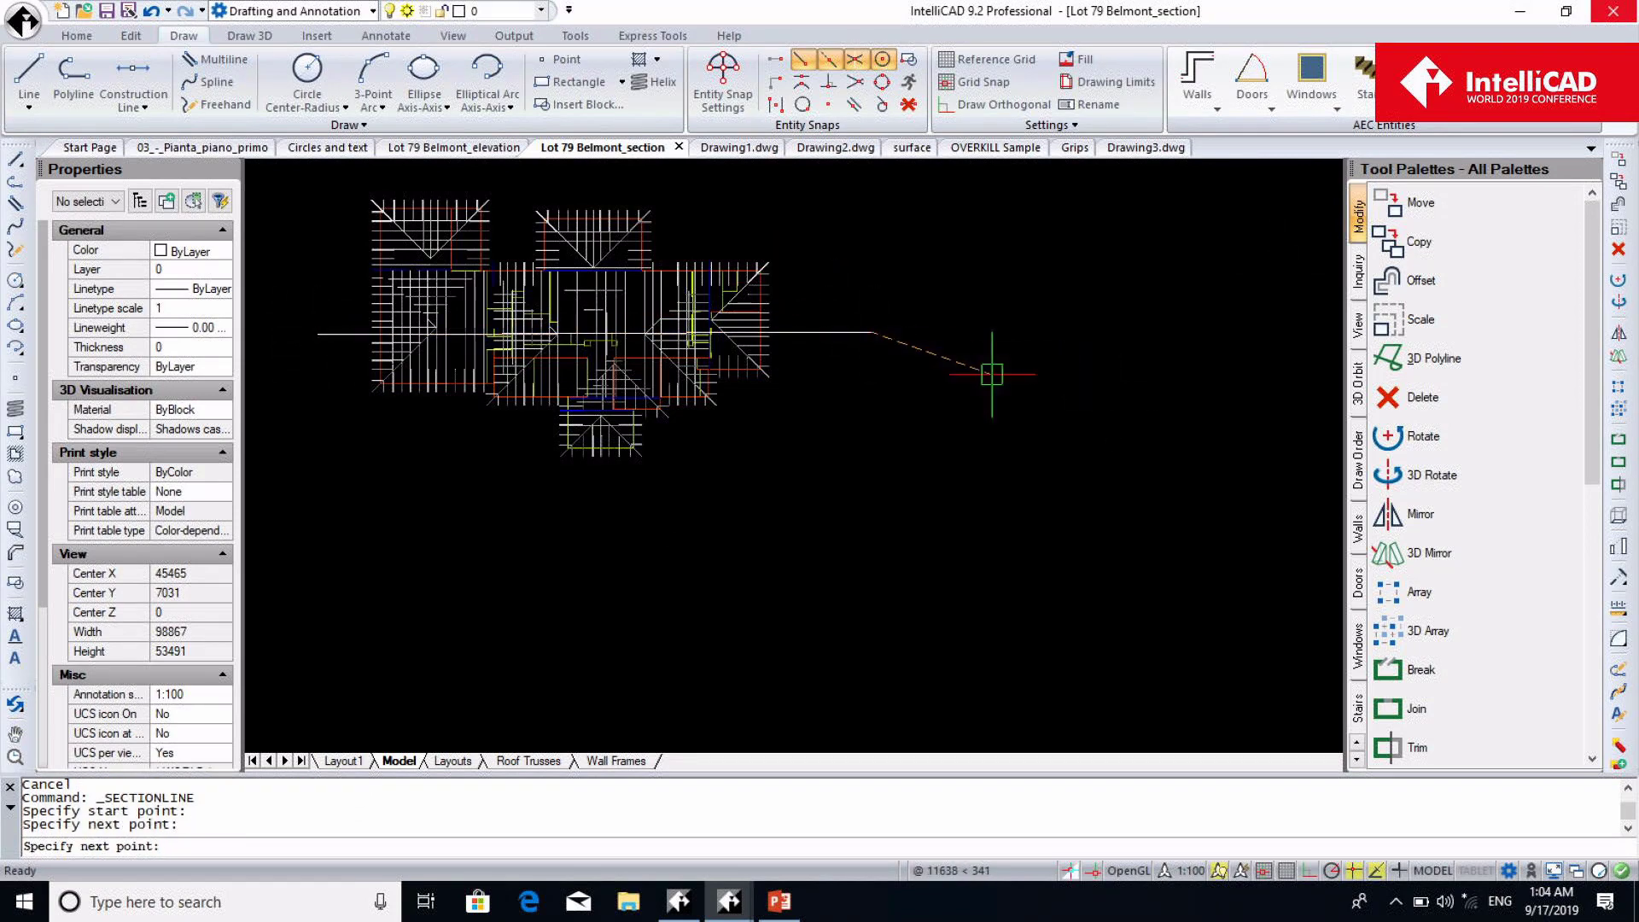
key(Return)
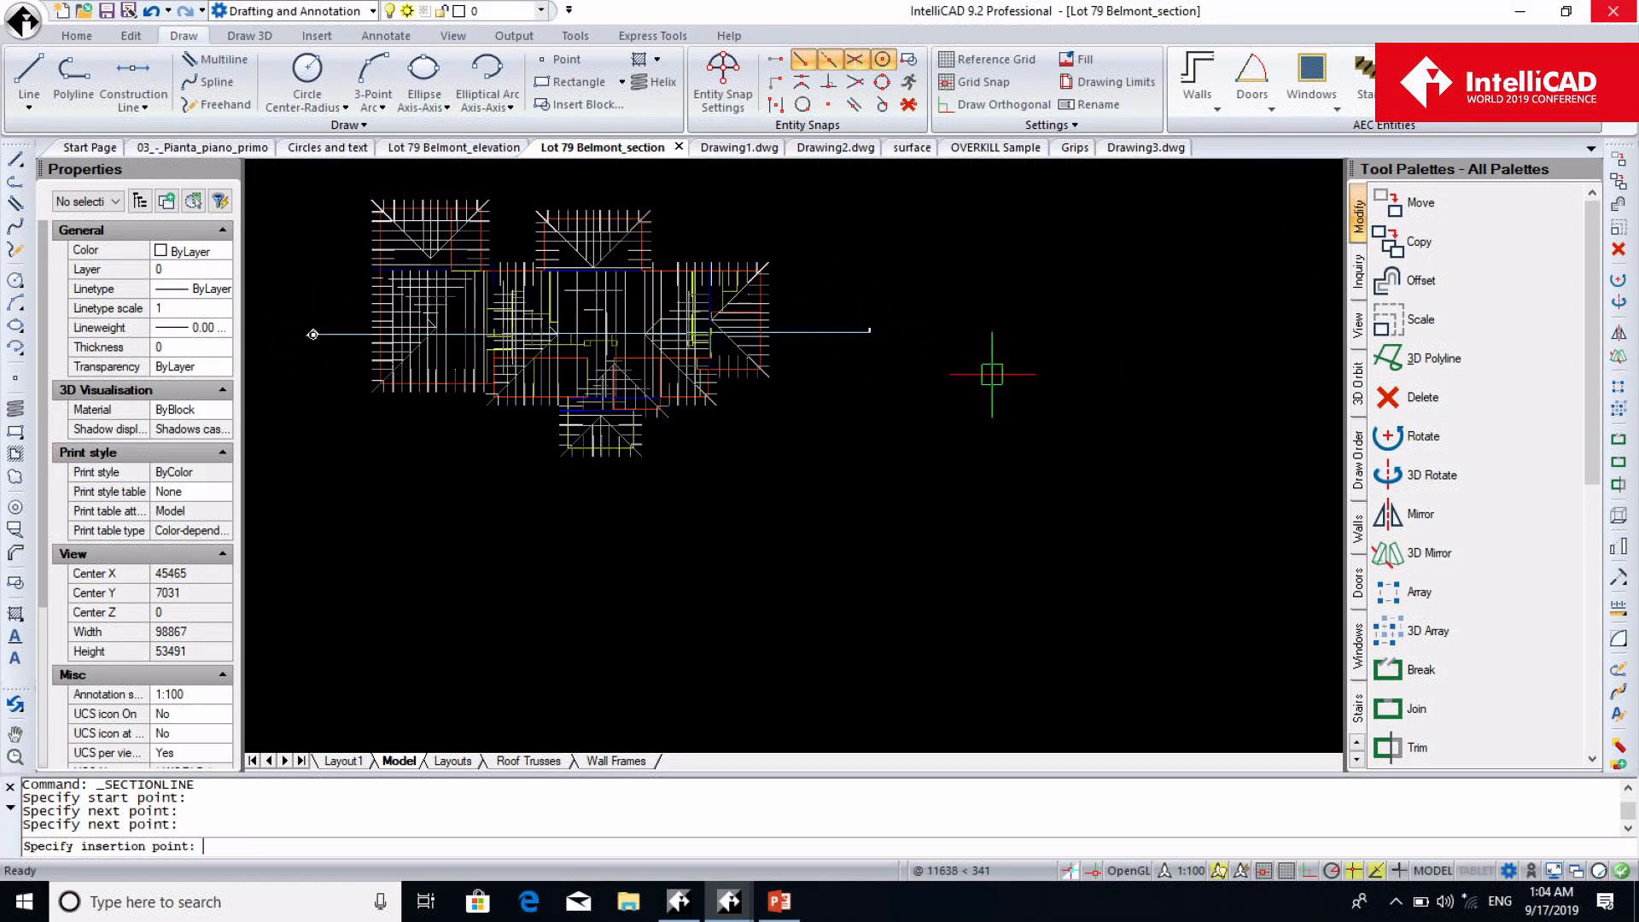
click(1082, 303)
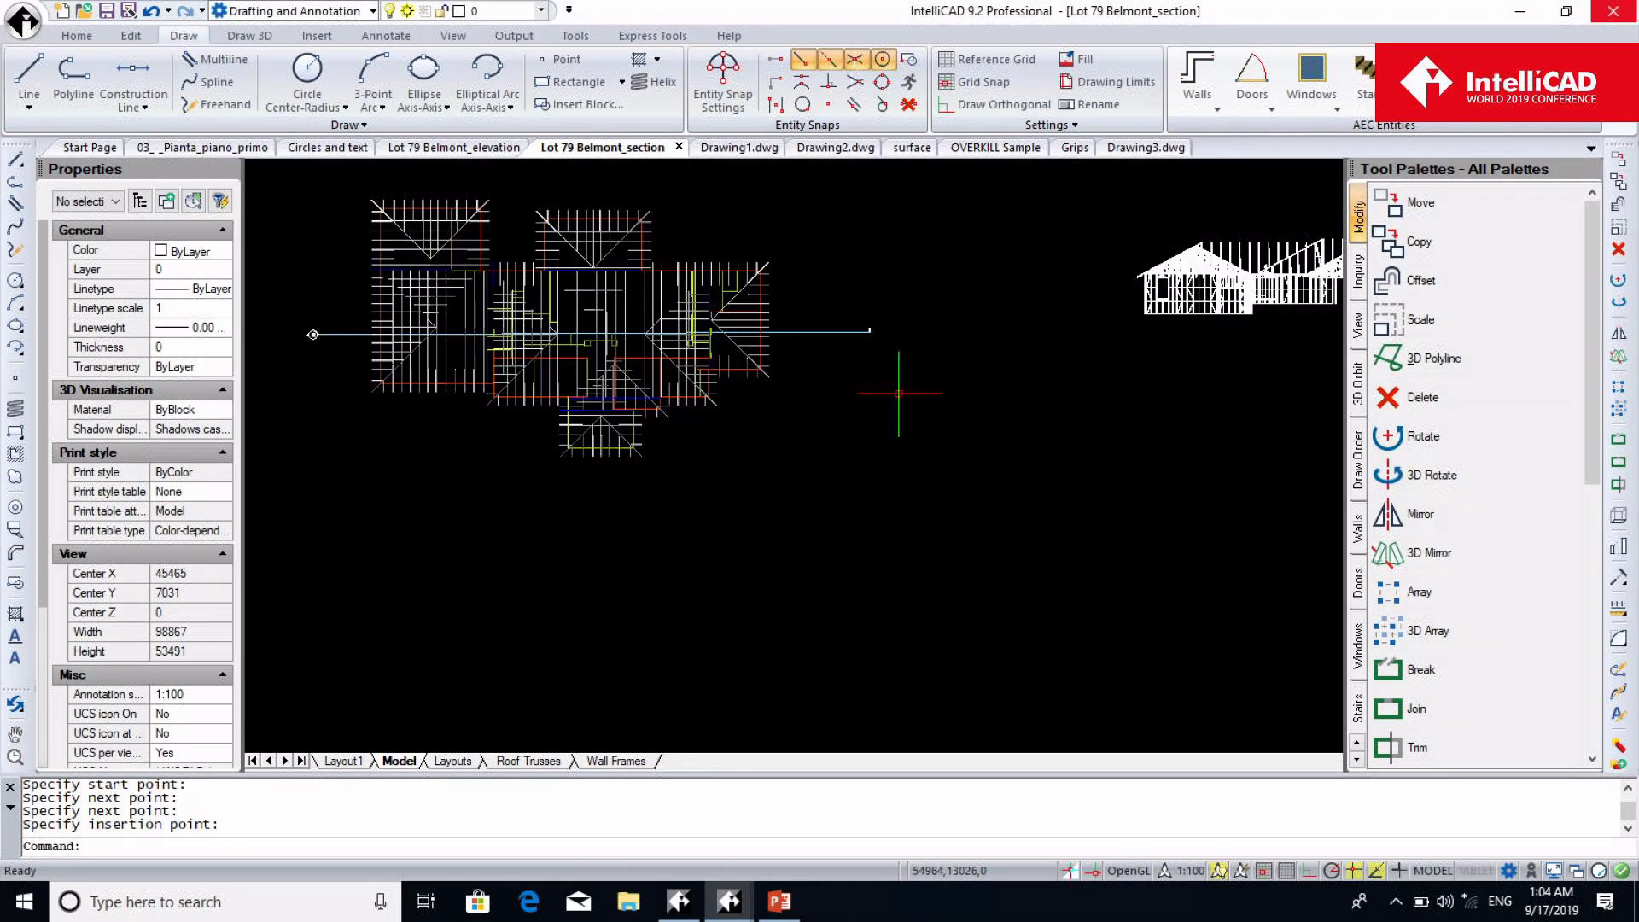
Move the section line by its midpoint straight down to the lower edge of the main house plan
scroll(897, 395, down, 1)
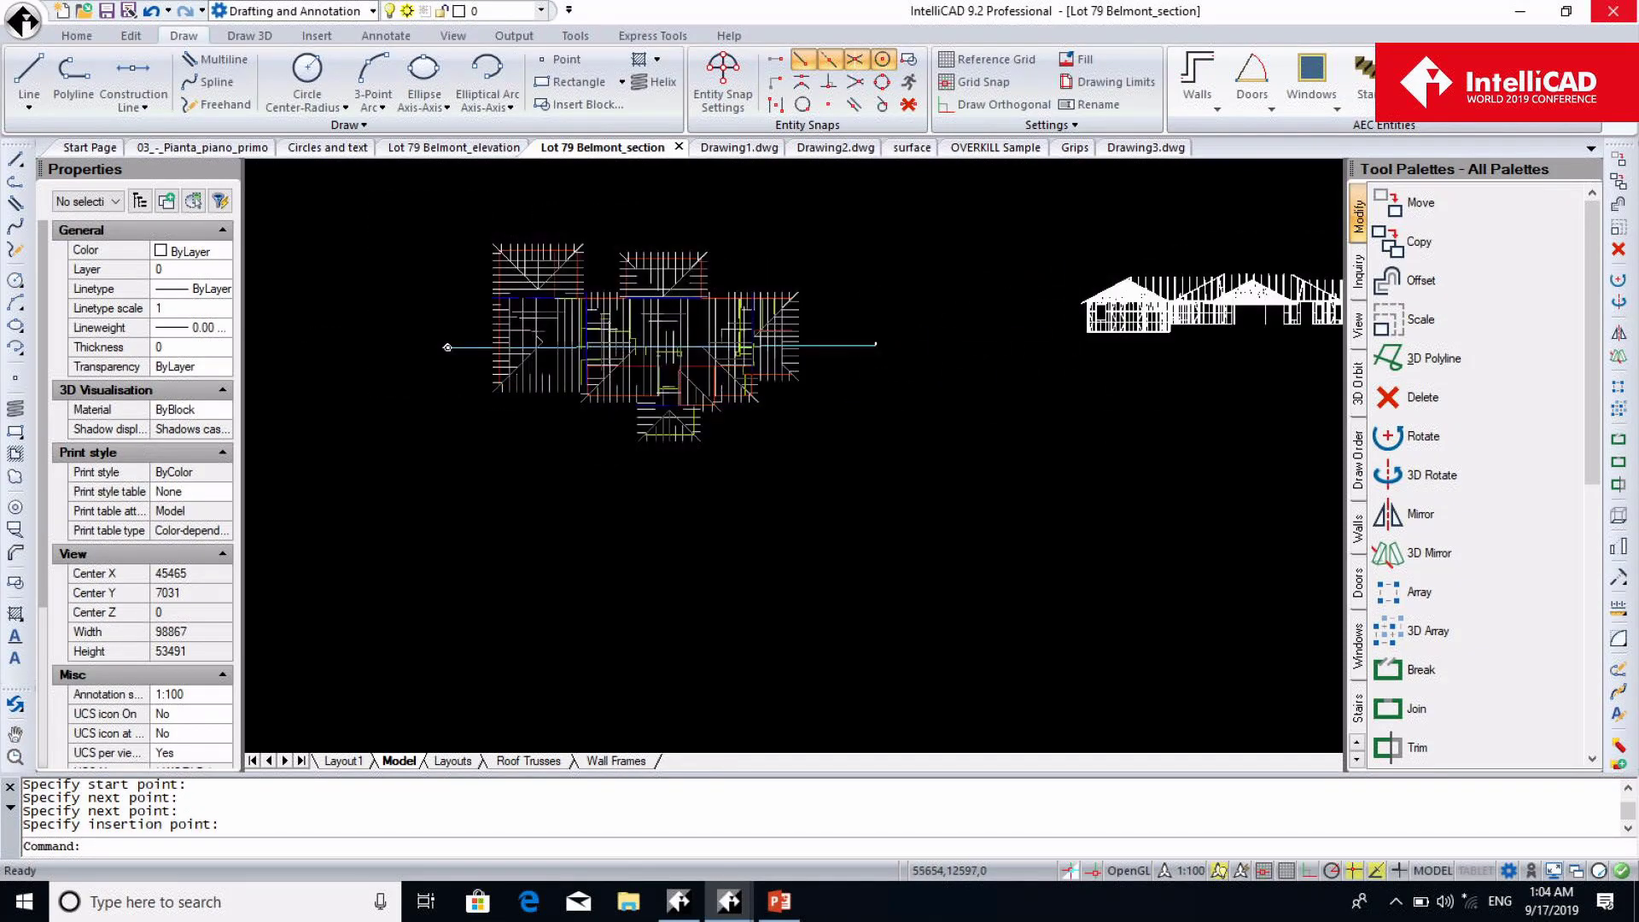
click(834, 346)
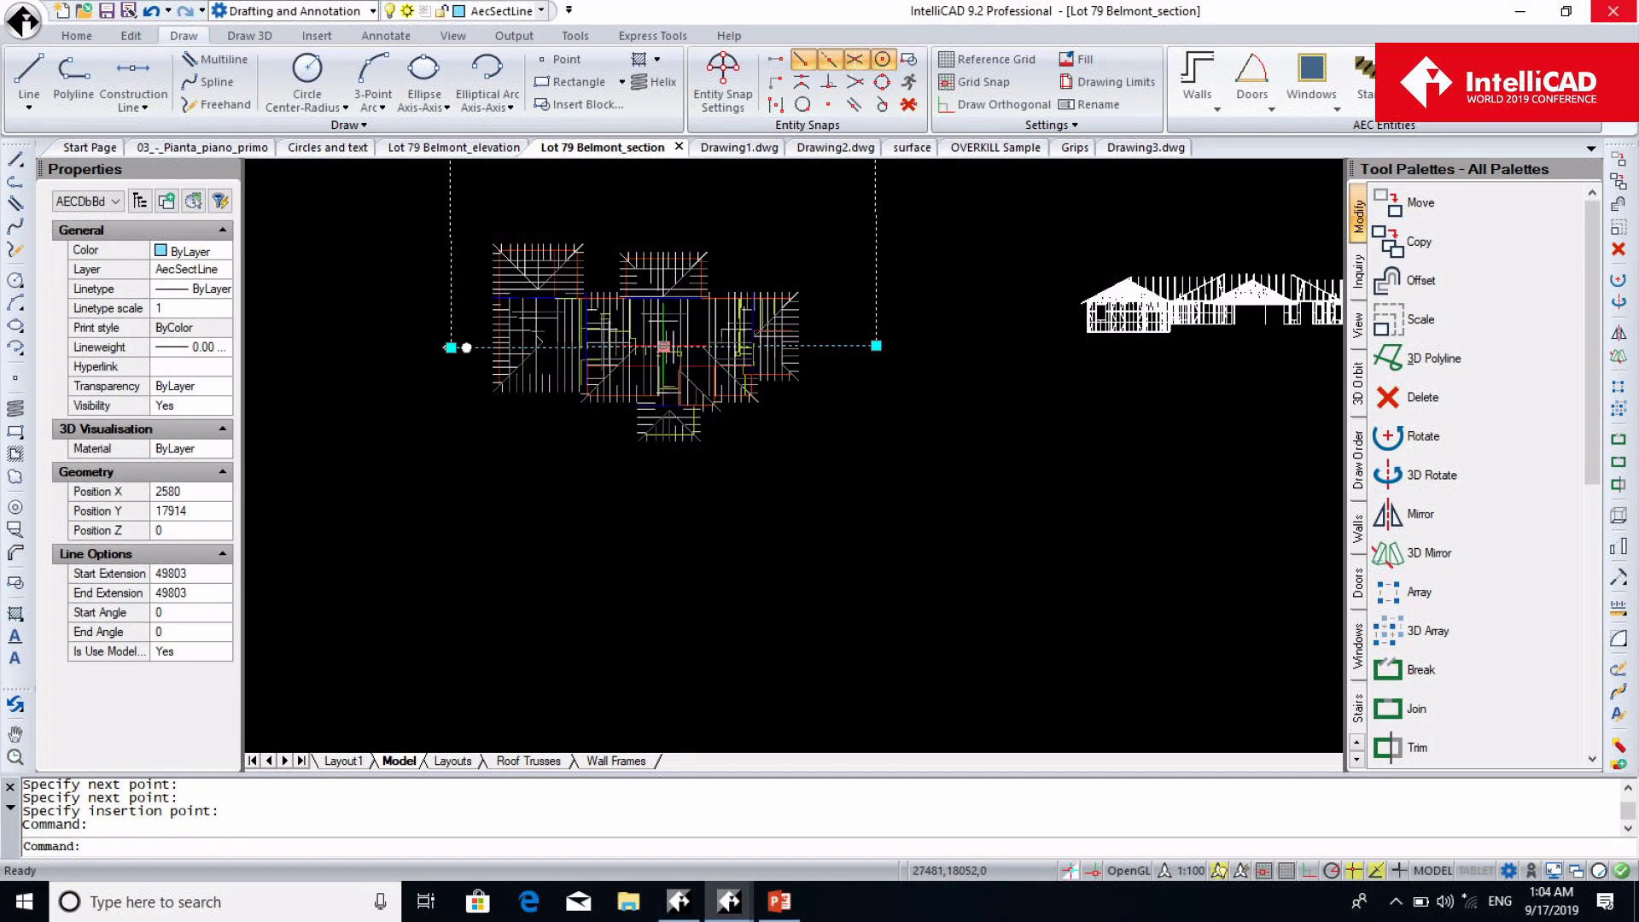
click(663, 346)
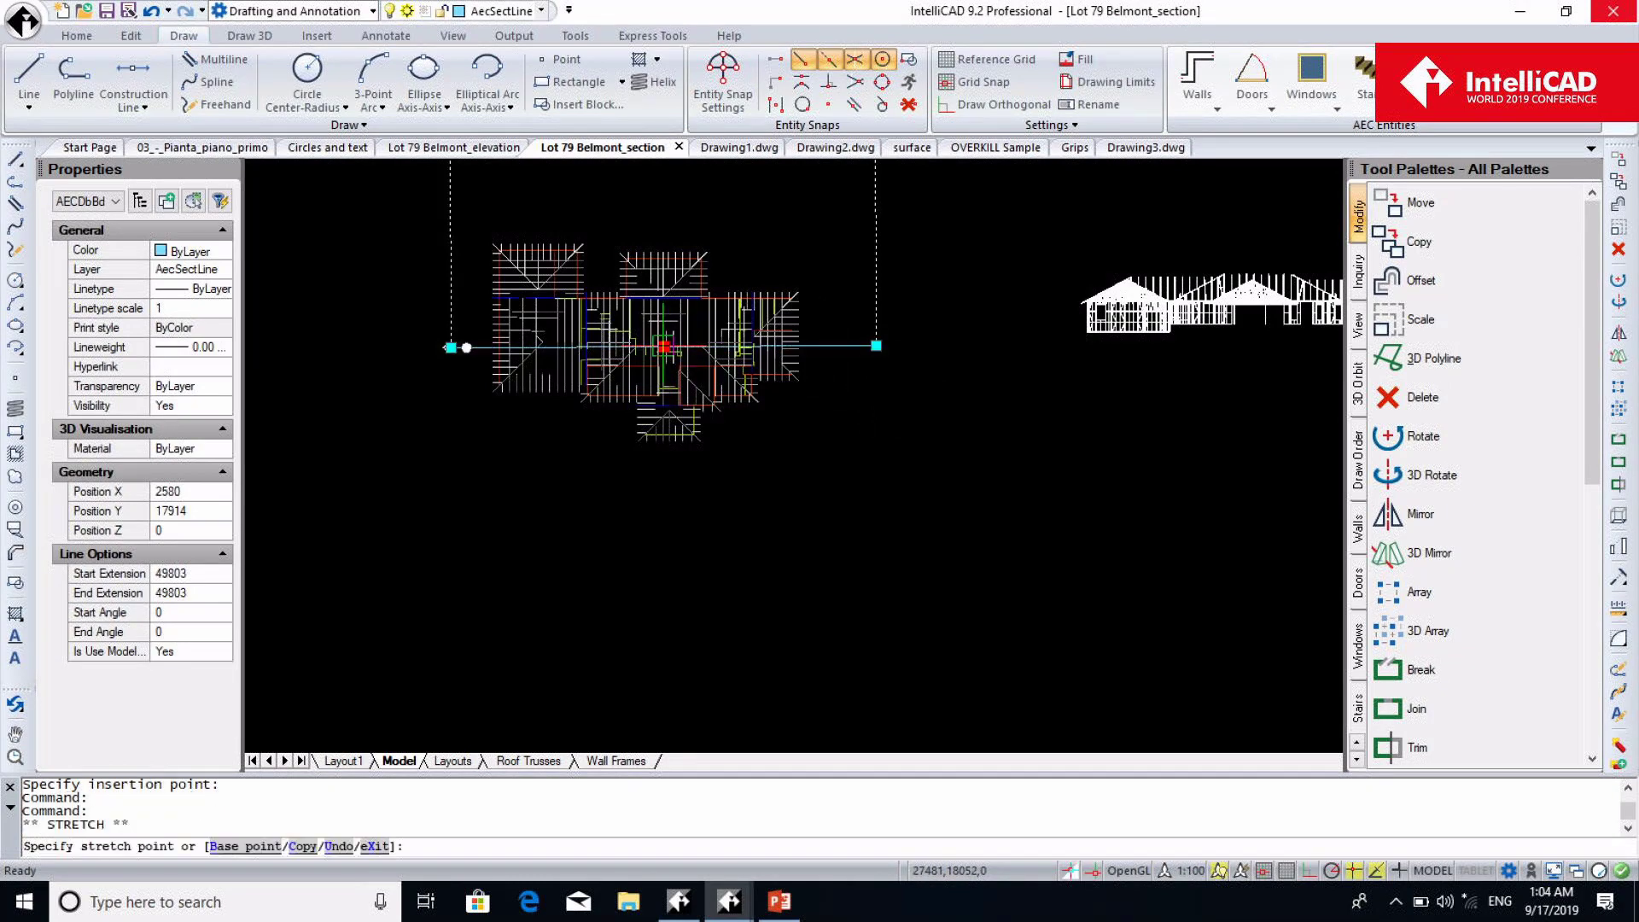
click(670, 409)
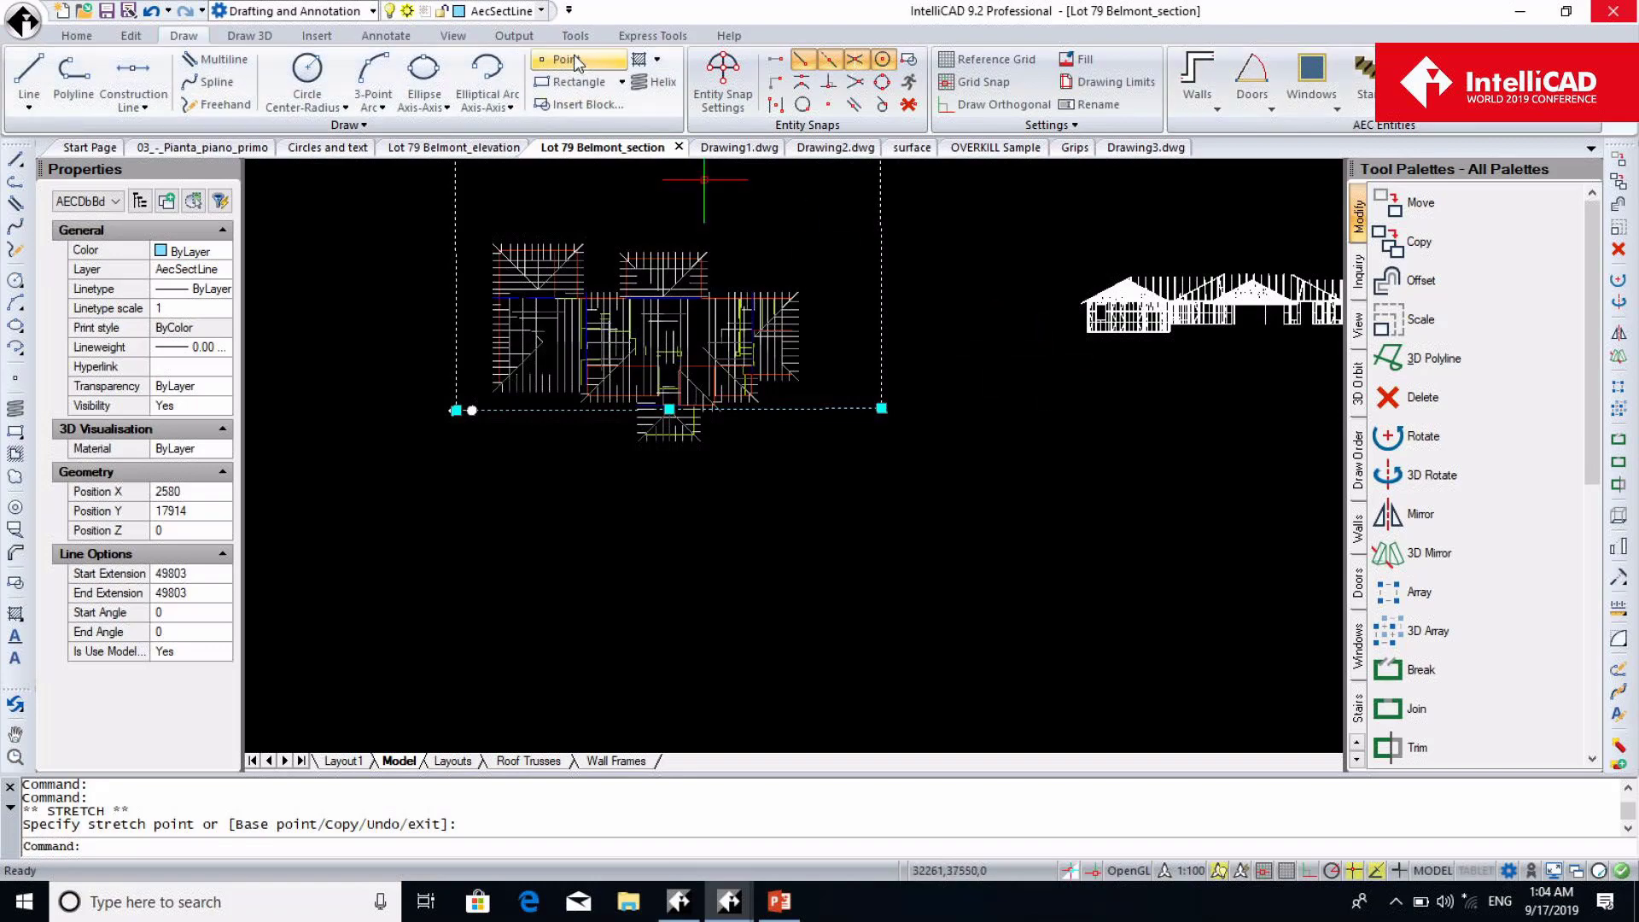
In Drawing1, insert a 25SS250 steel stud left of centre, rotated to about 270° and about 9 units long
click(1511, 84)
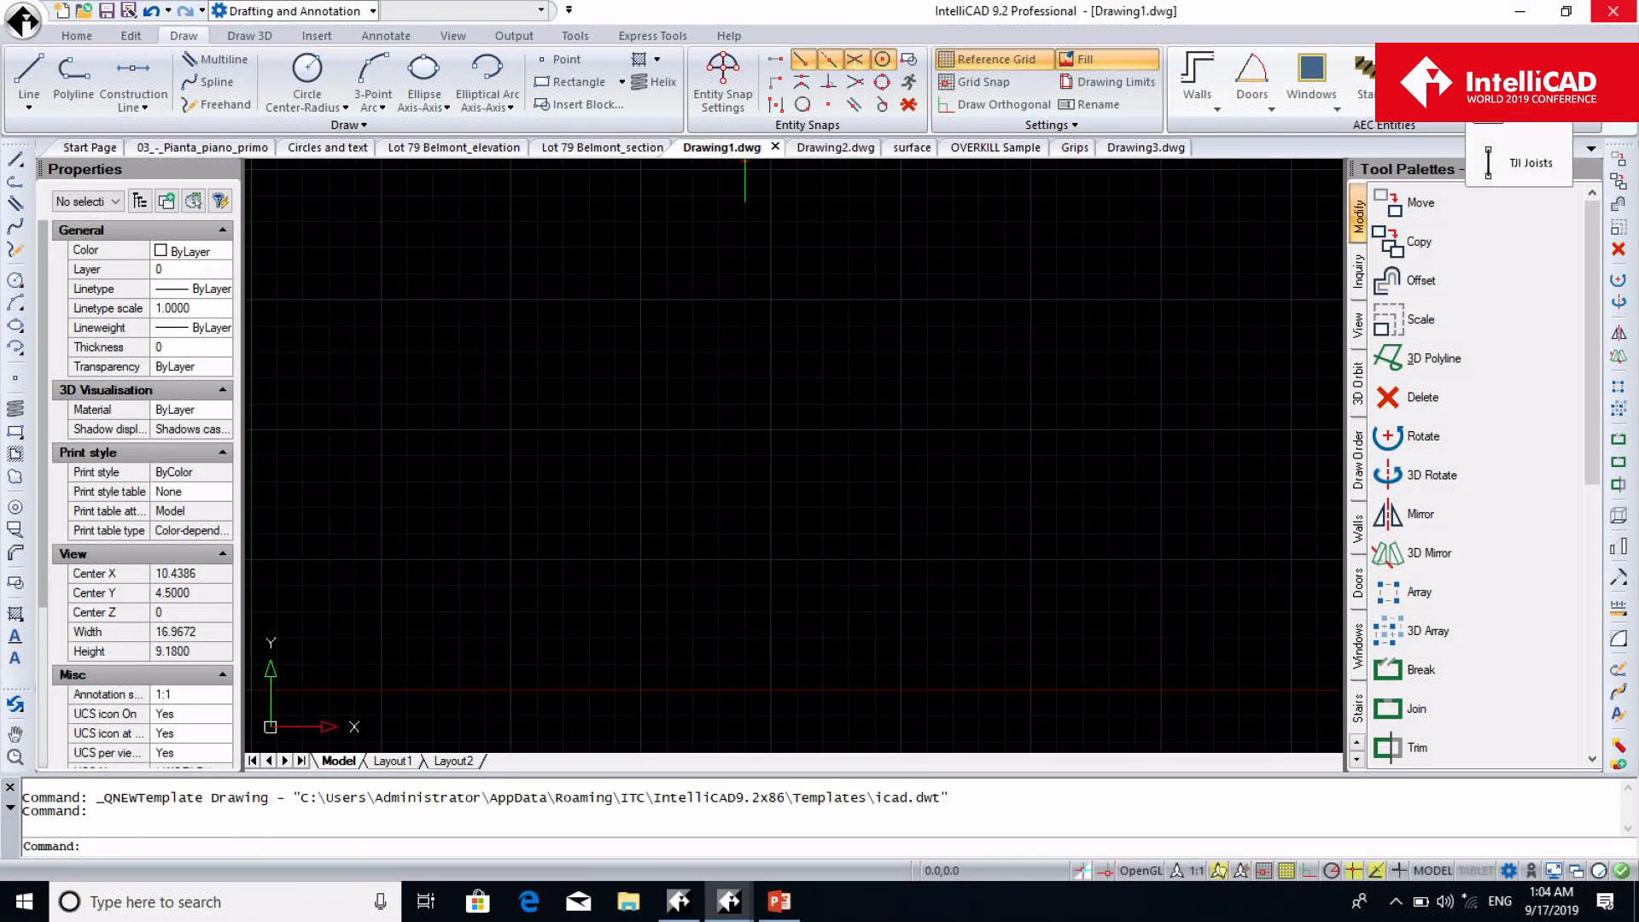
key(Escape)
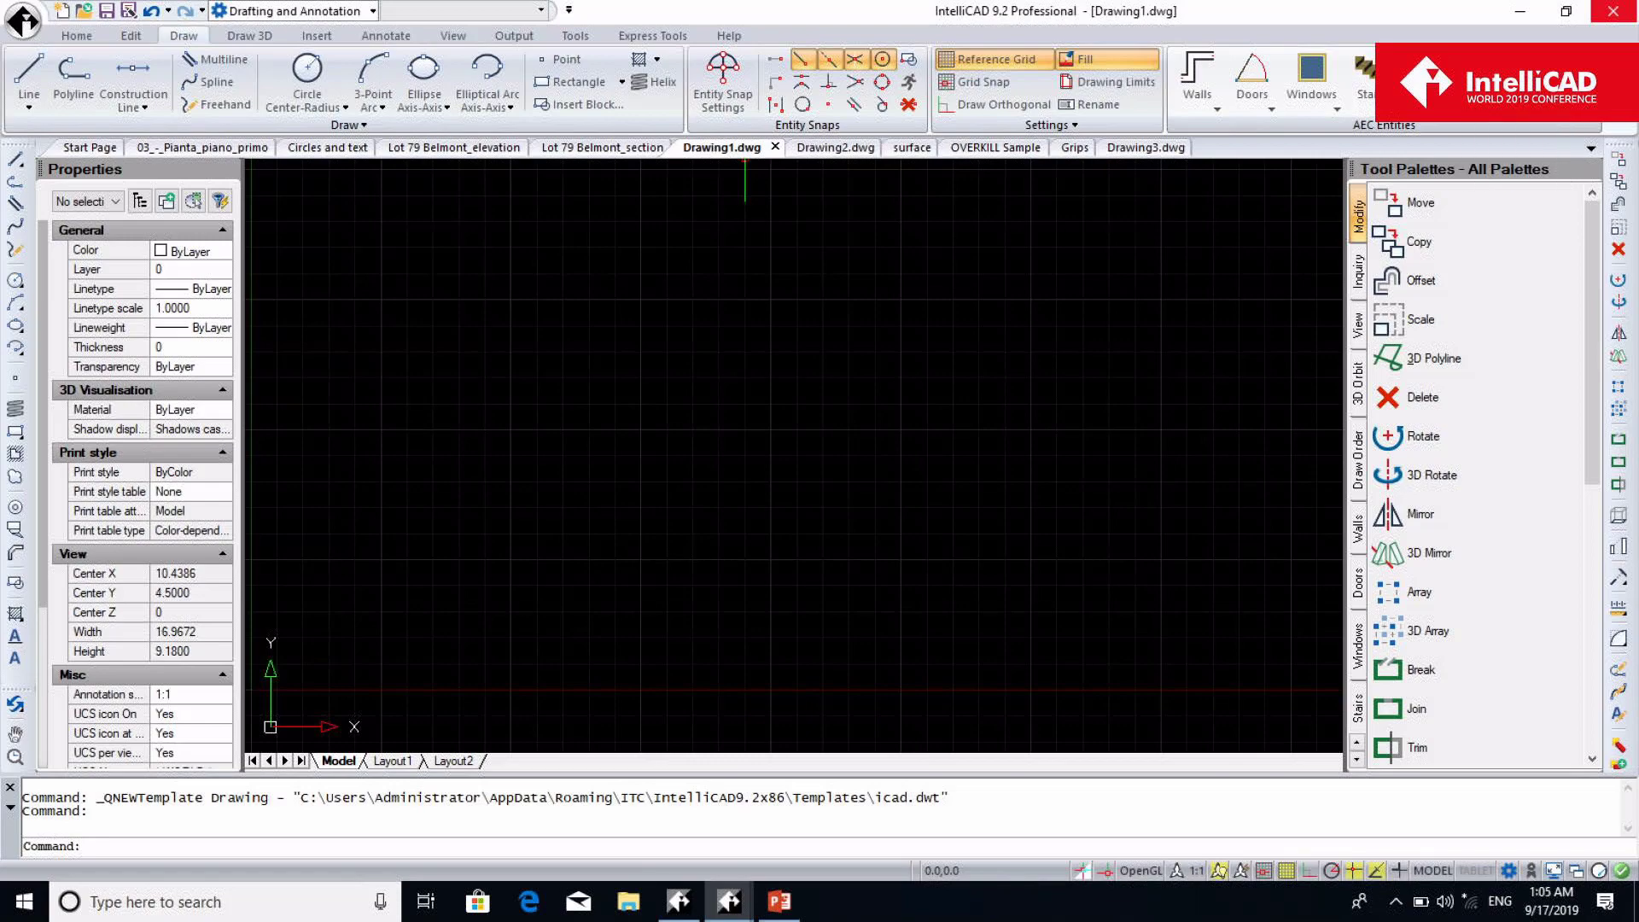
click(1534, 96)
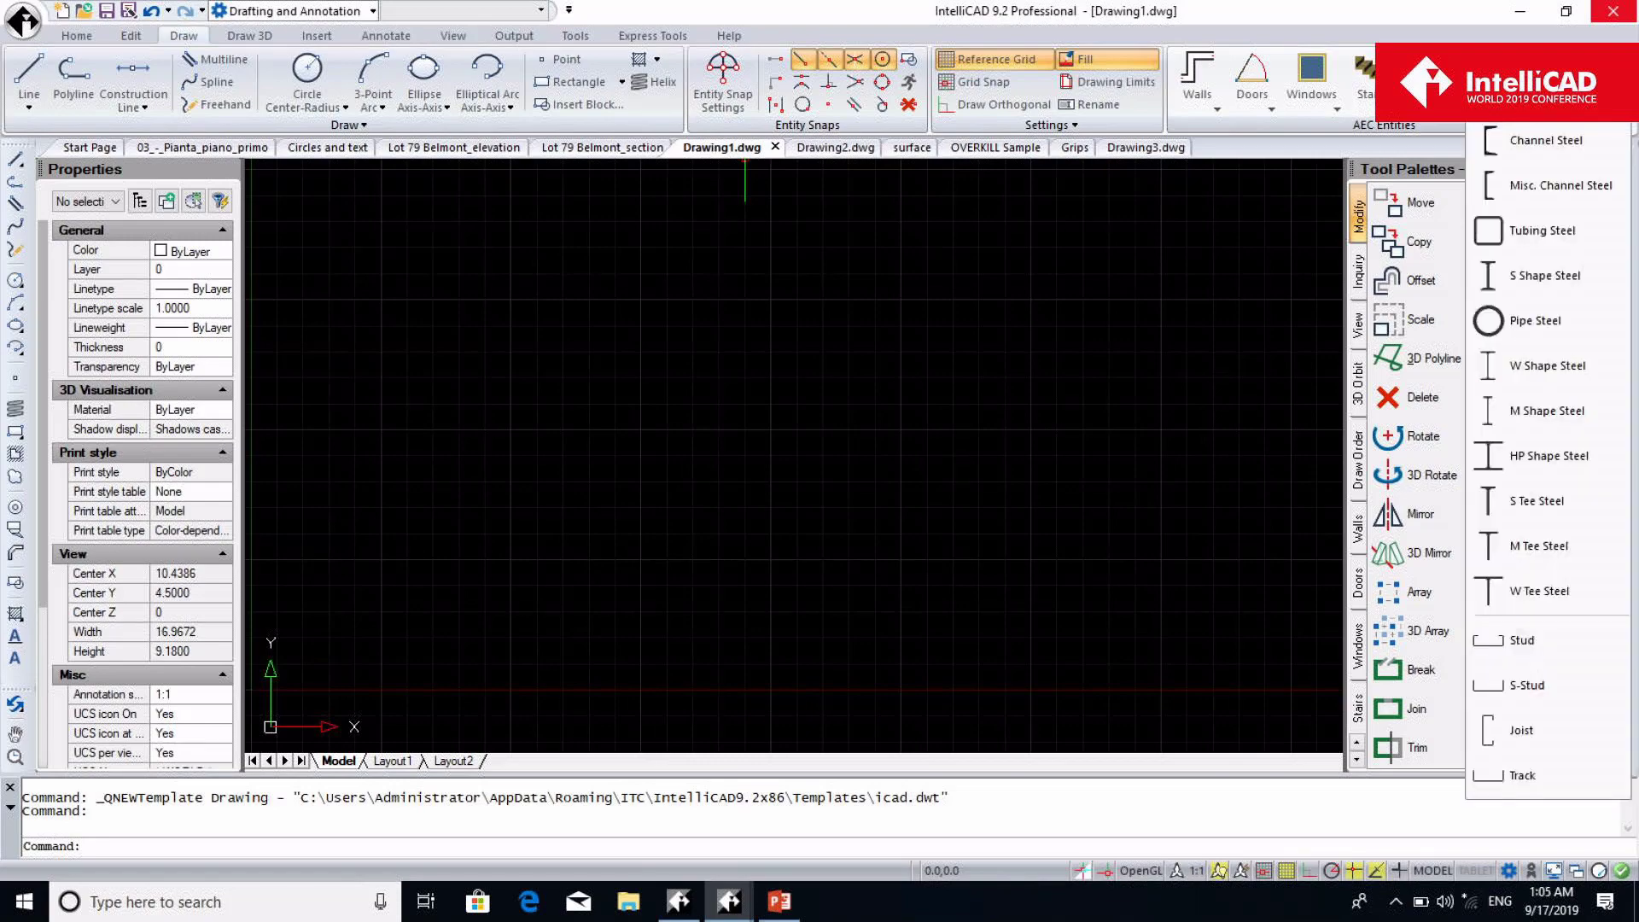
click(1504, 651)
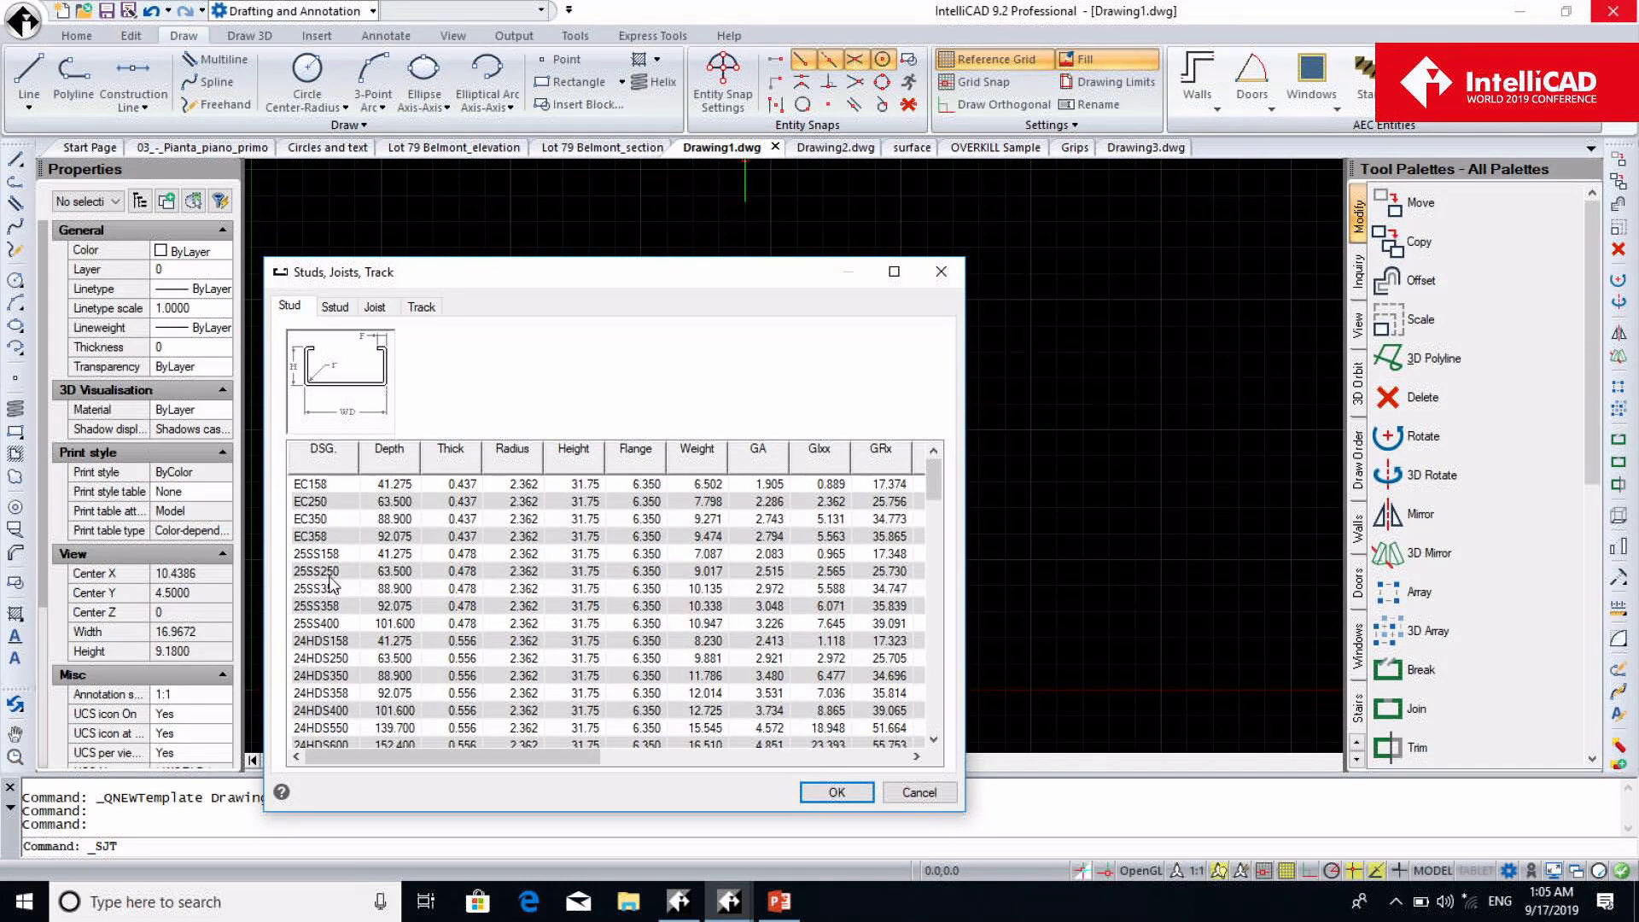
click(331, 572)
click(837, 792)
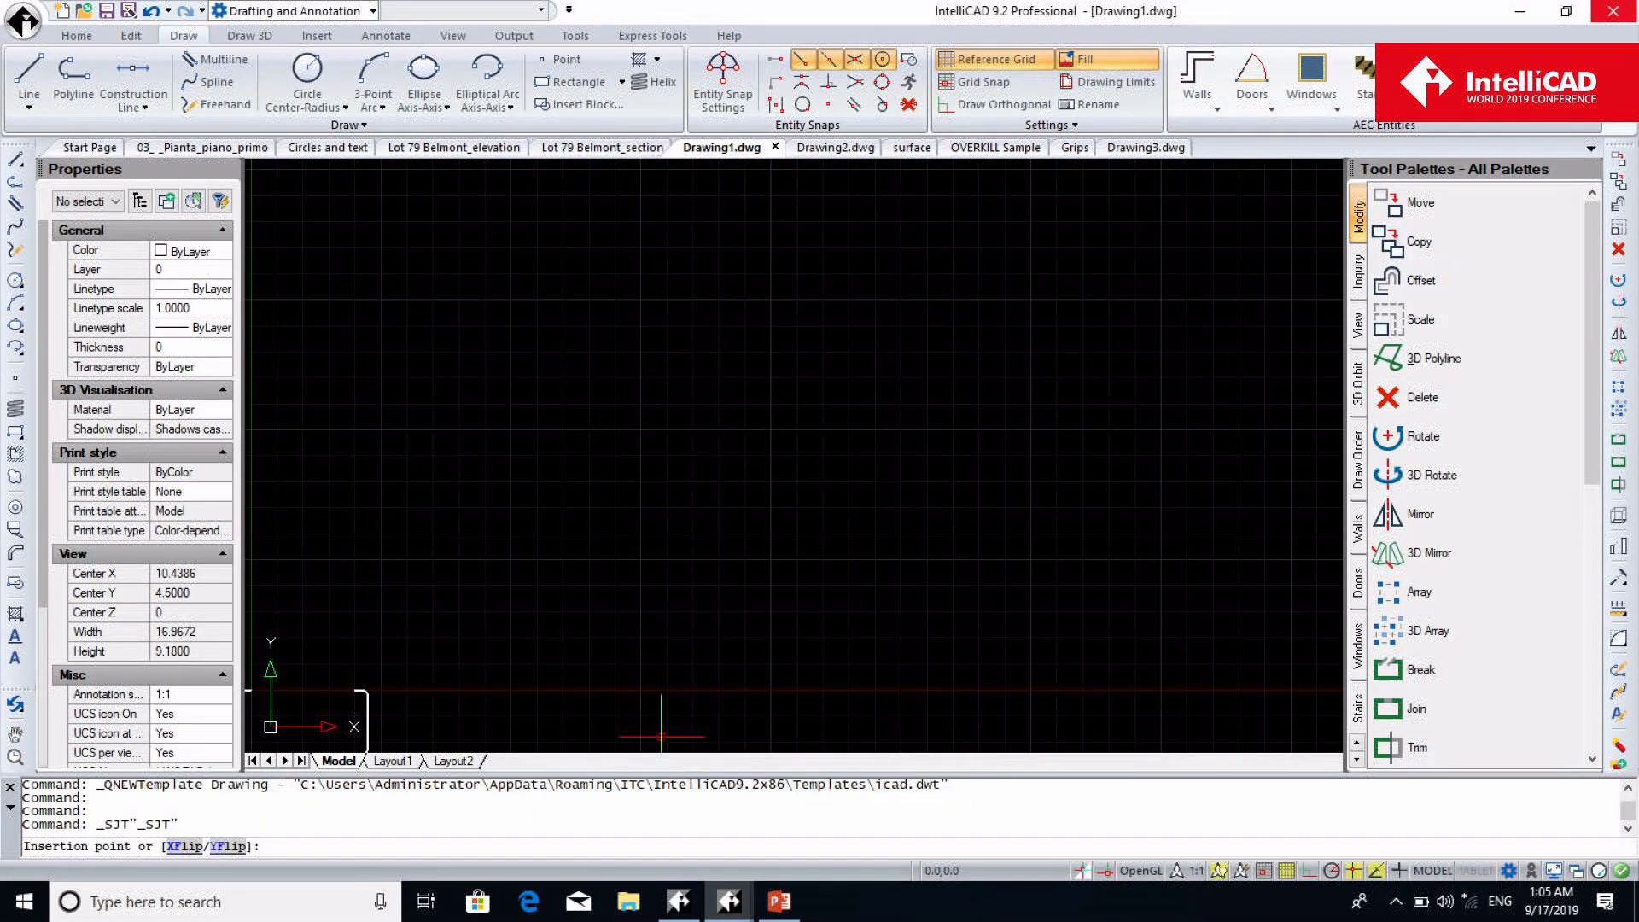
click(596, 442)
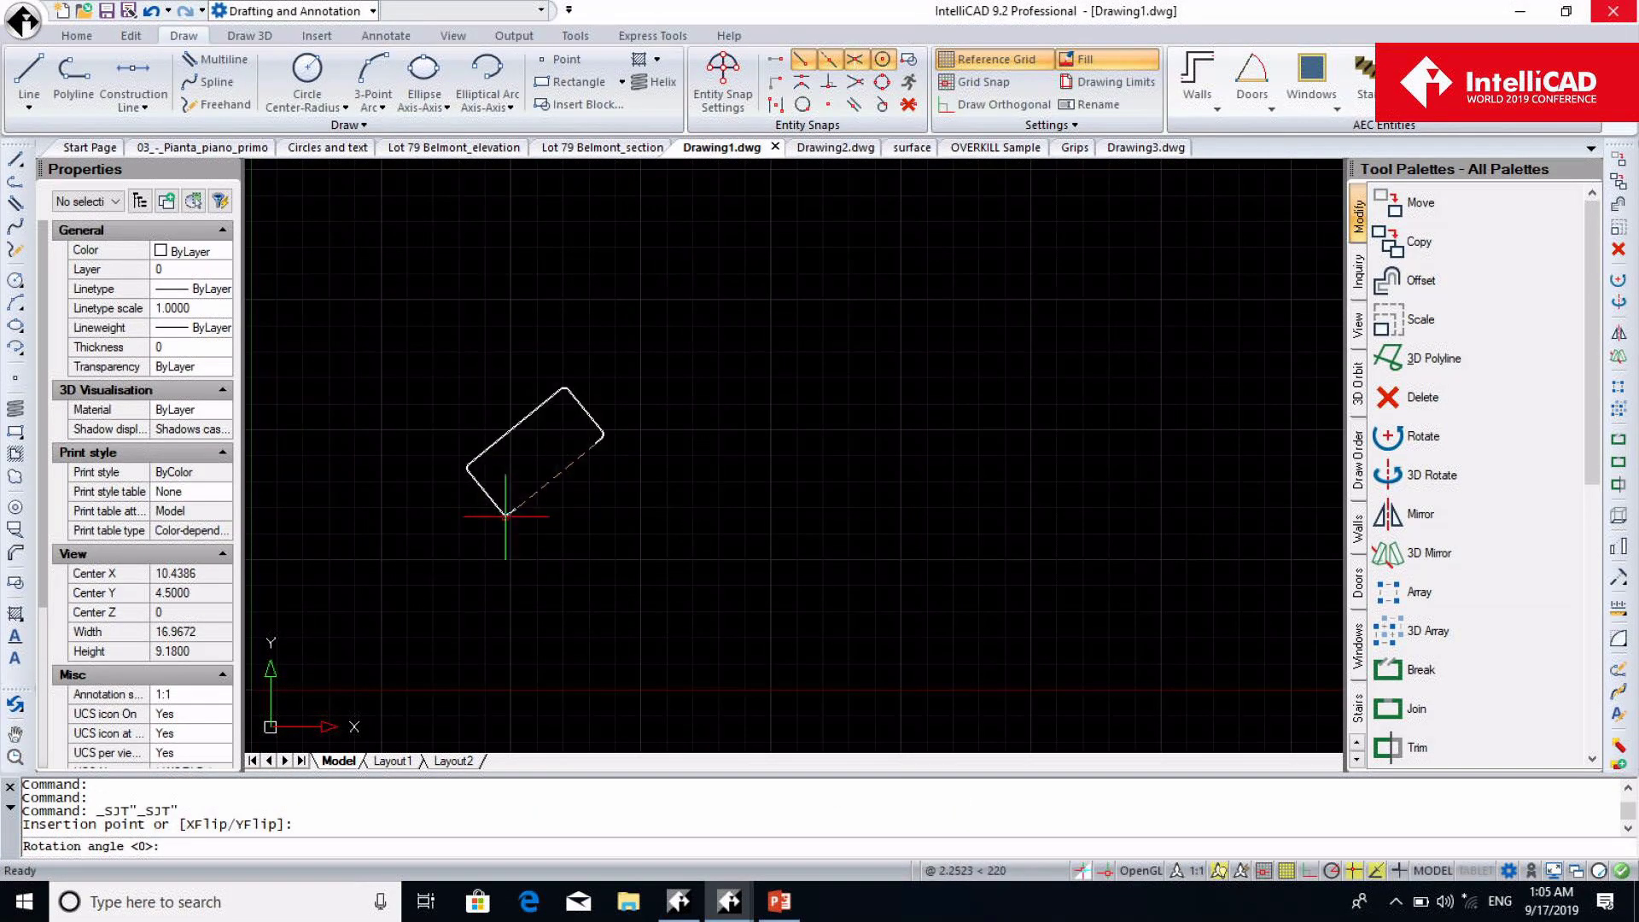
click(598, 551)
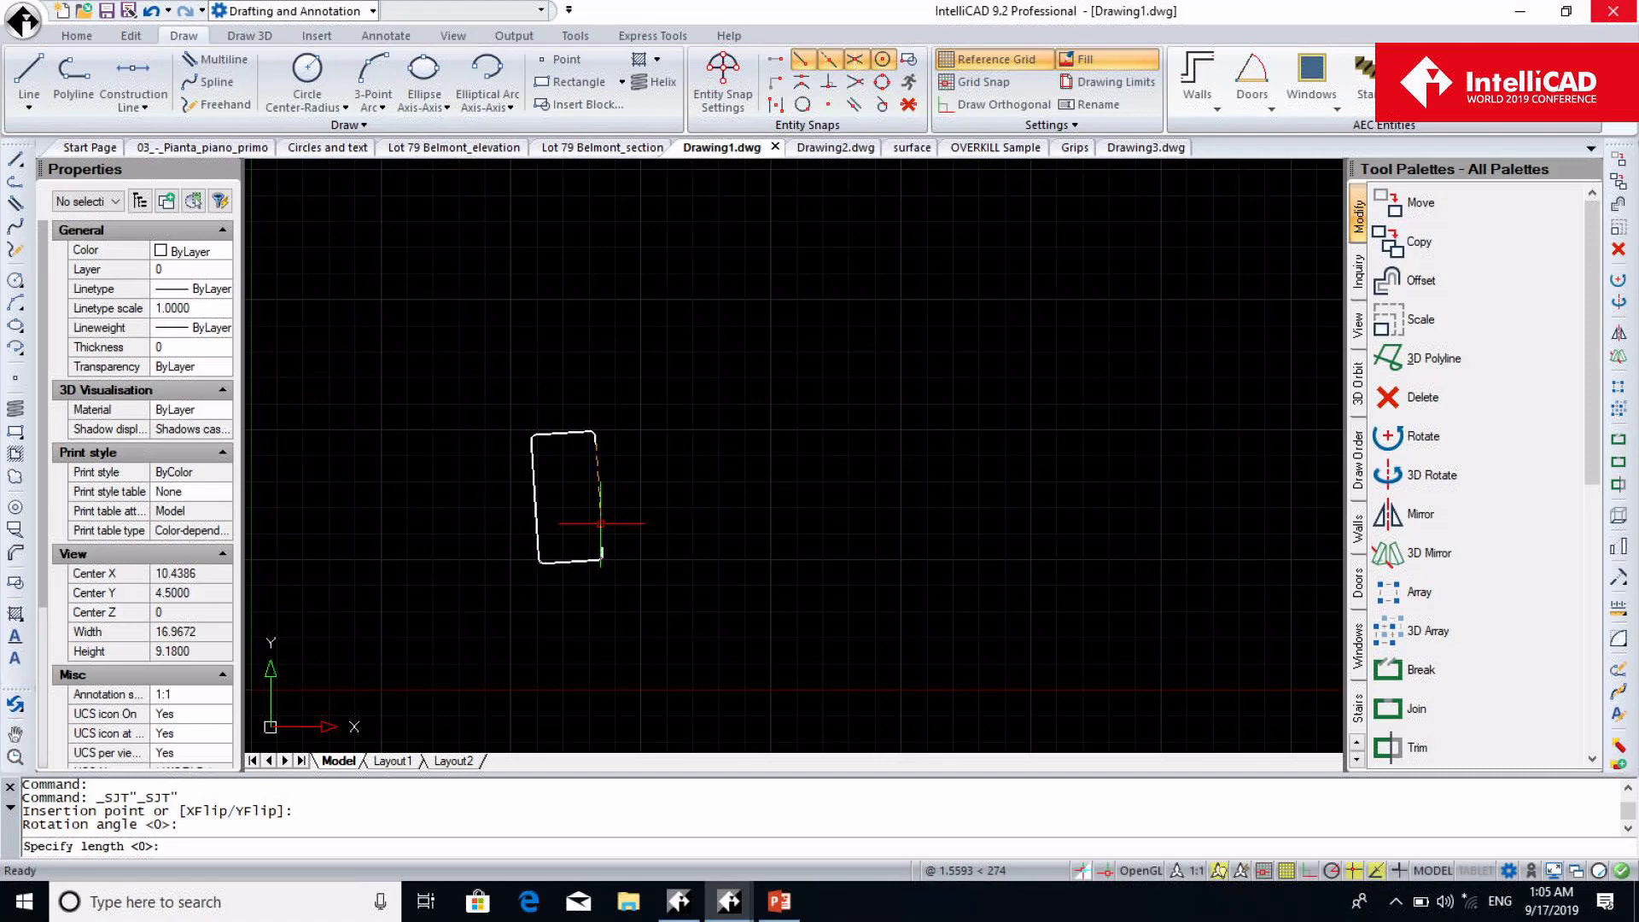
click(1043, 583)
Orbit the view to show the inserted steel stud standing upright in 3D
text(3DO)
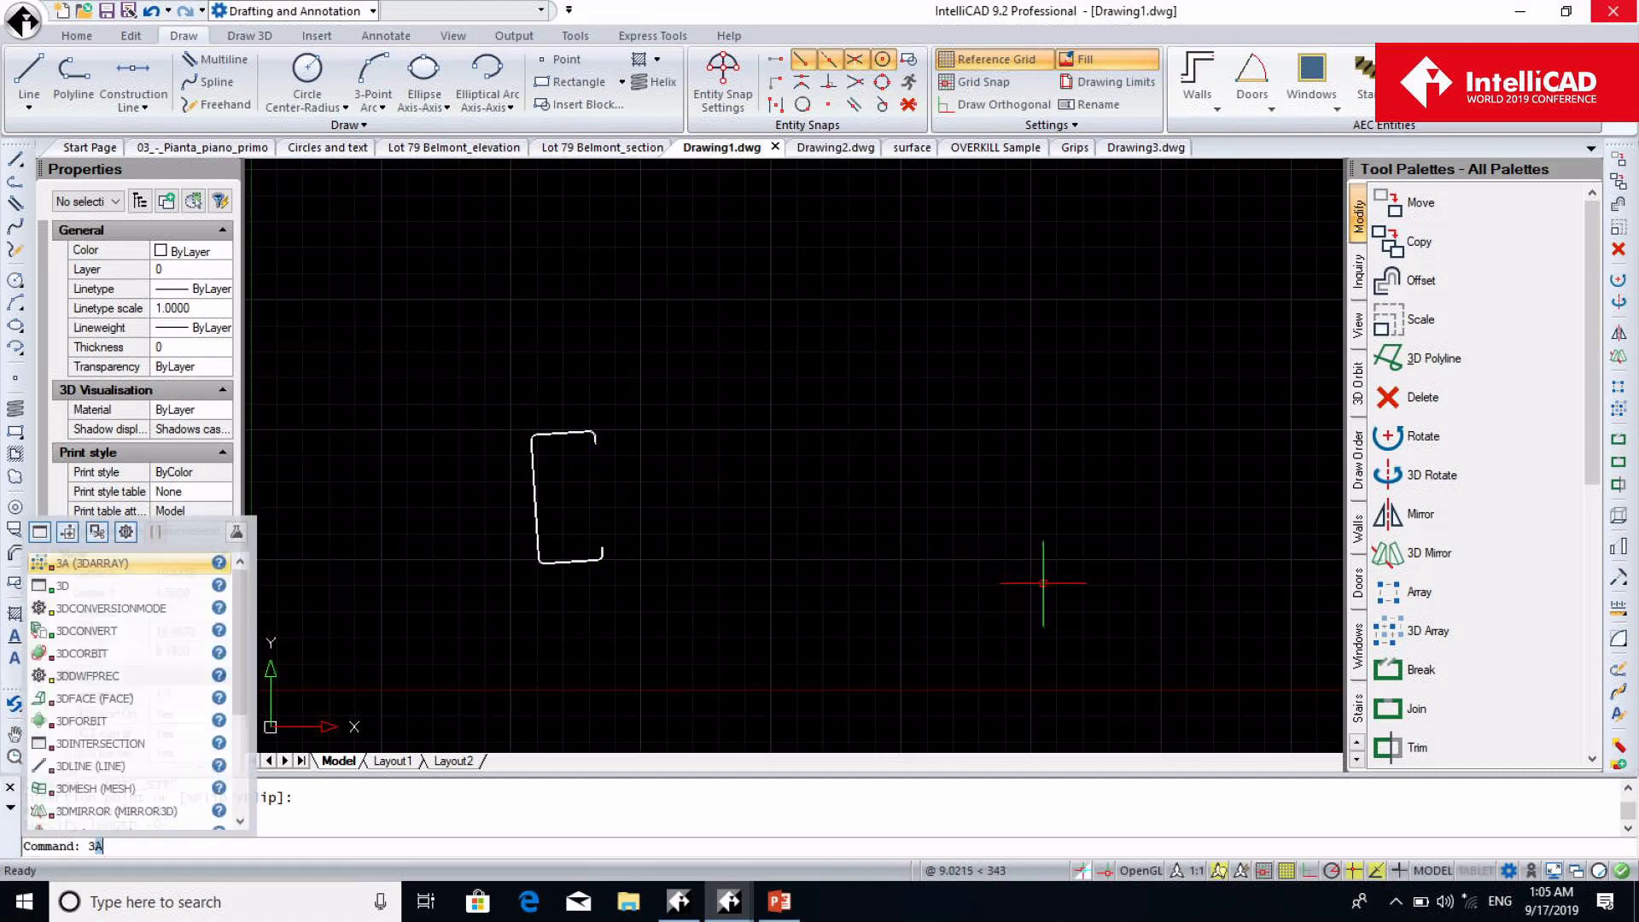
key(Return)
drag(706, 447, 609, 427)
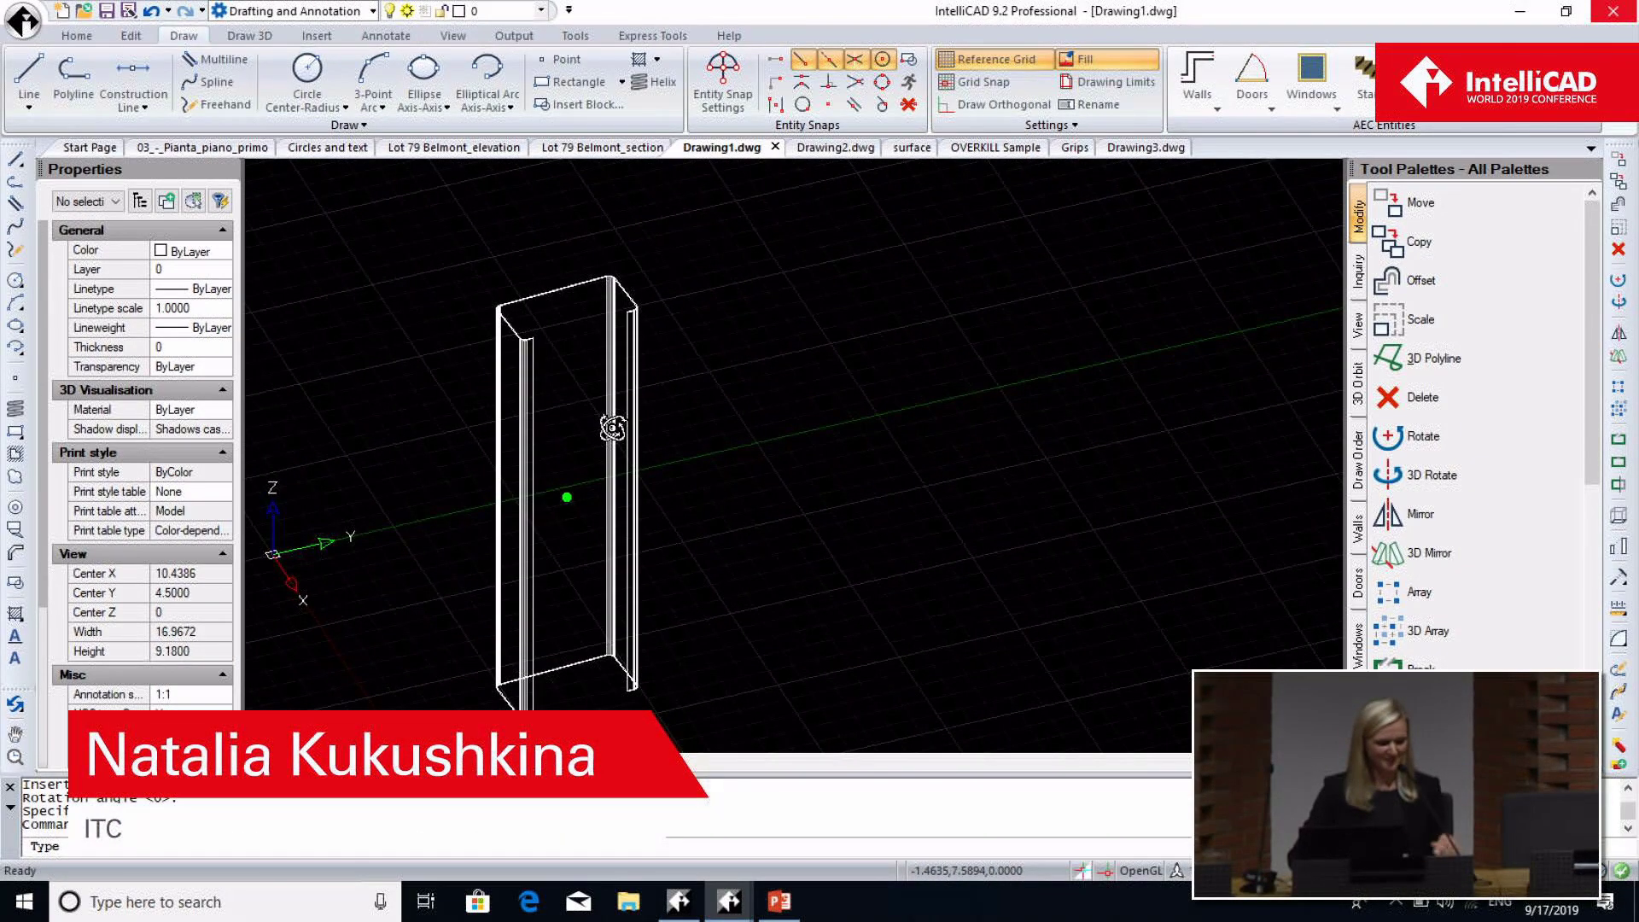
Switch to Drawing2, review the file types offered for STEP export, and close the export without saving
click(851, 150)
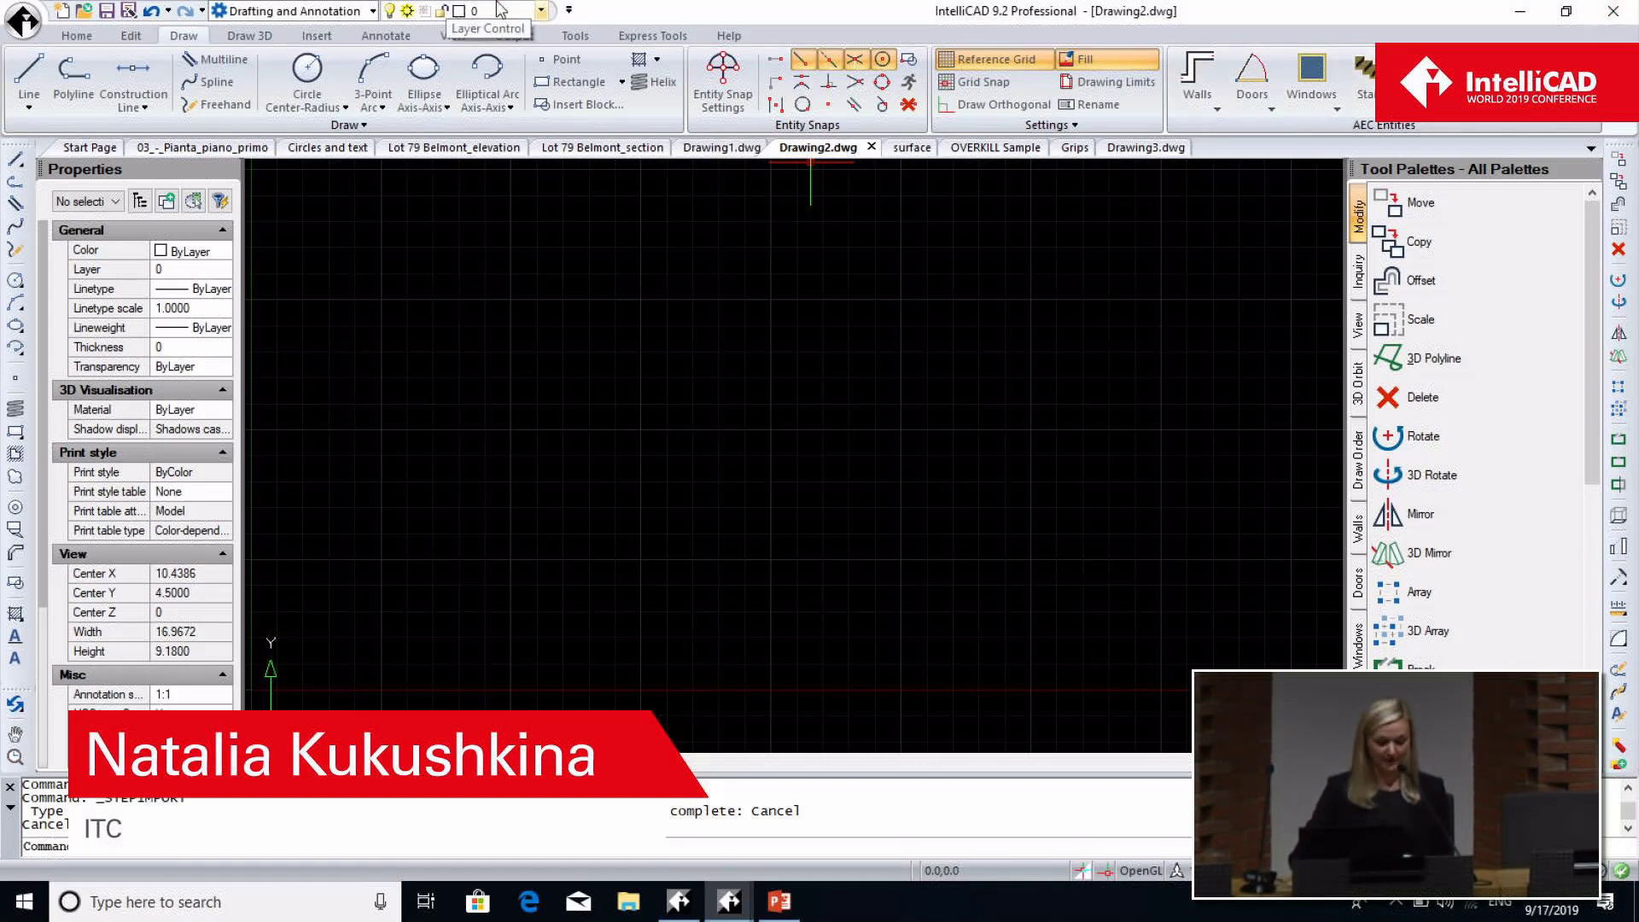
click(24, 25)
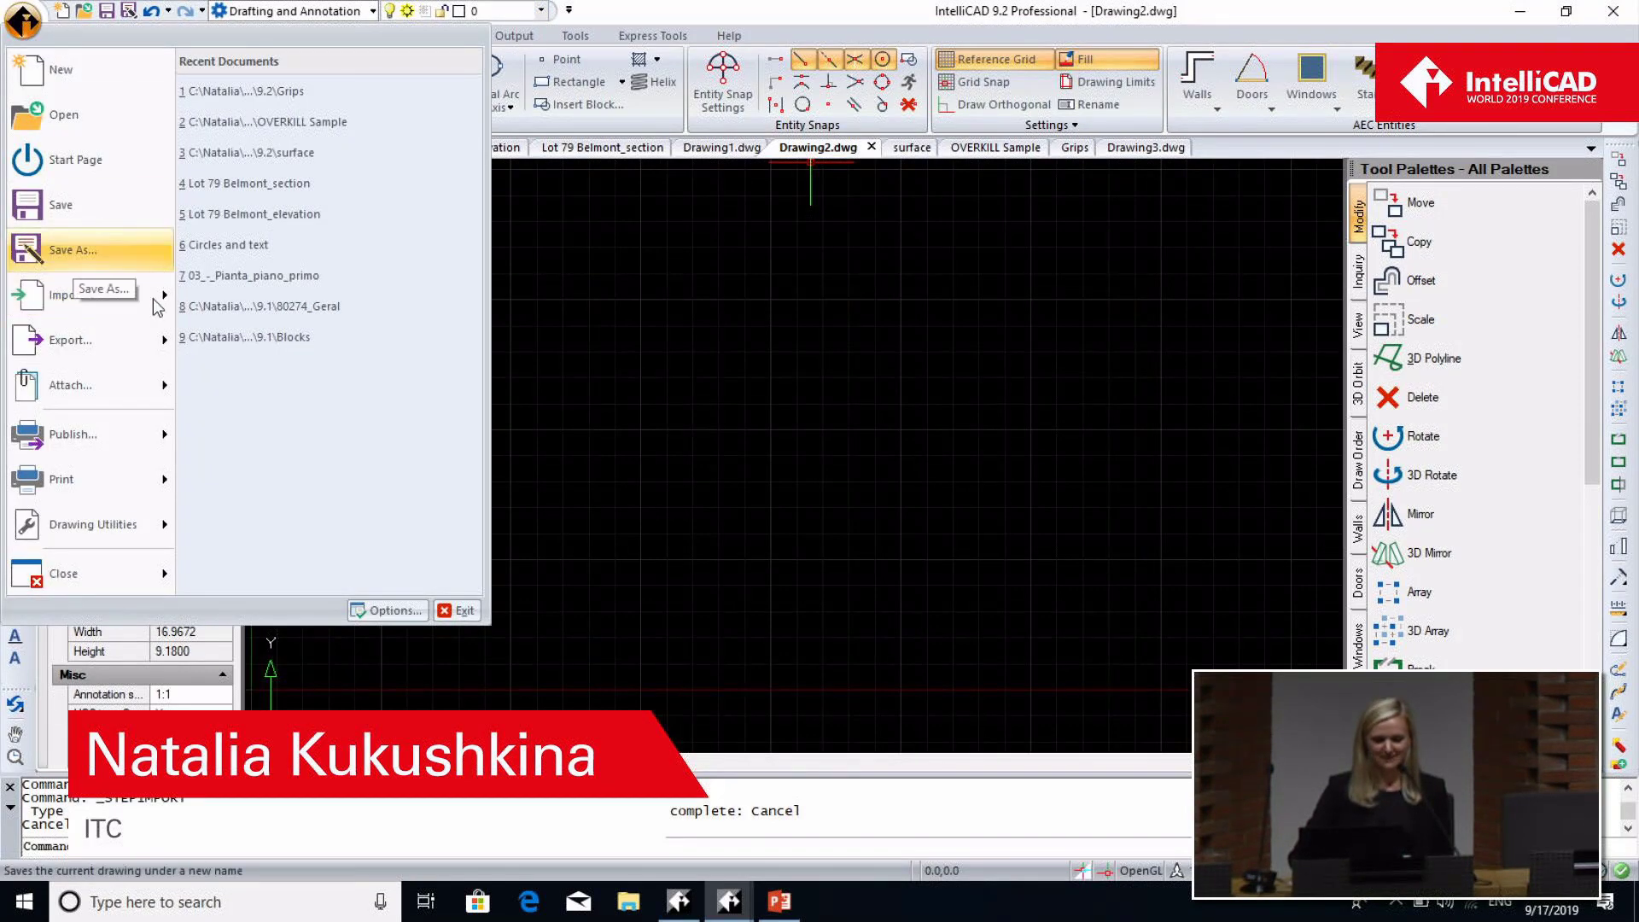
mouse_move(160, 342)
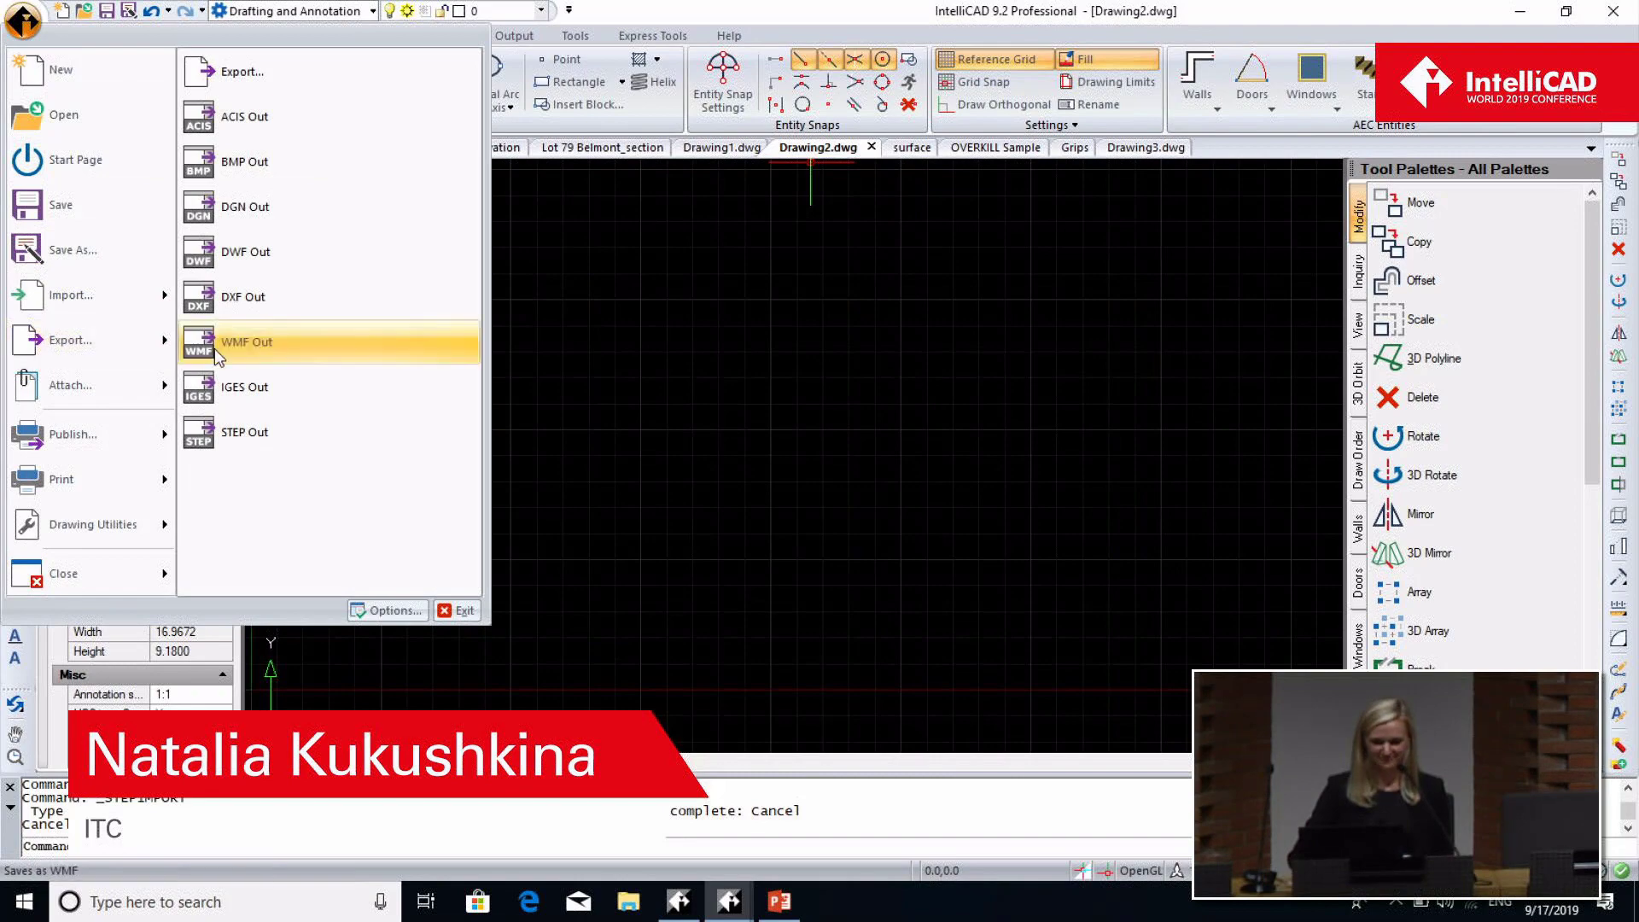
click(229, 434)
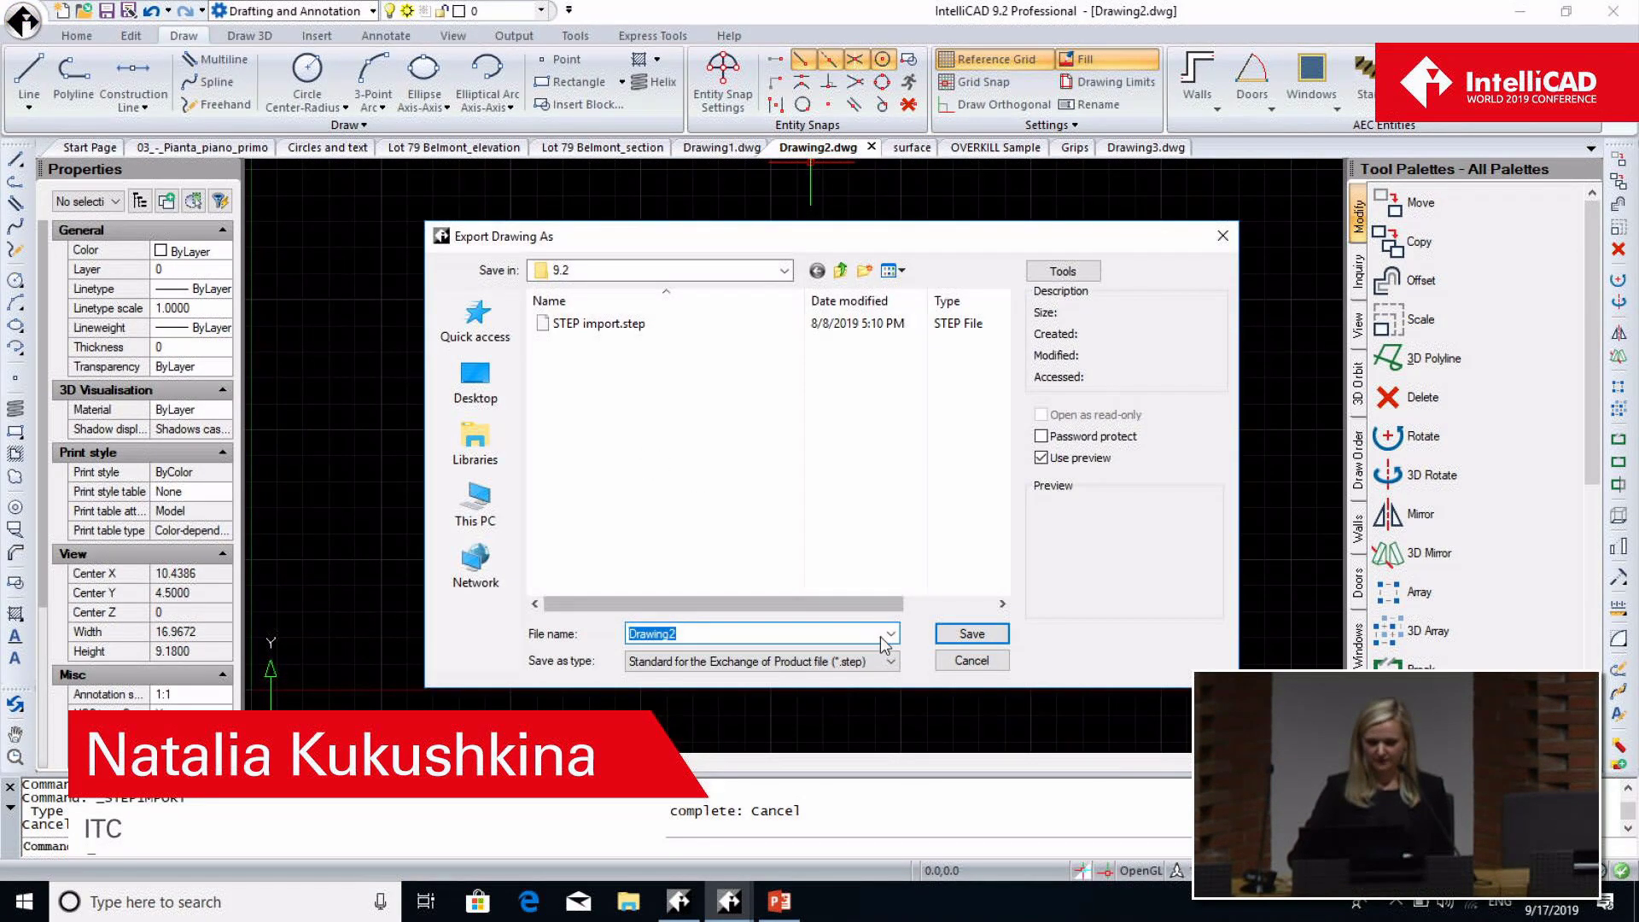
click(894, 663)
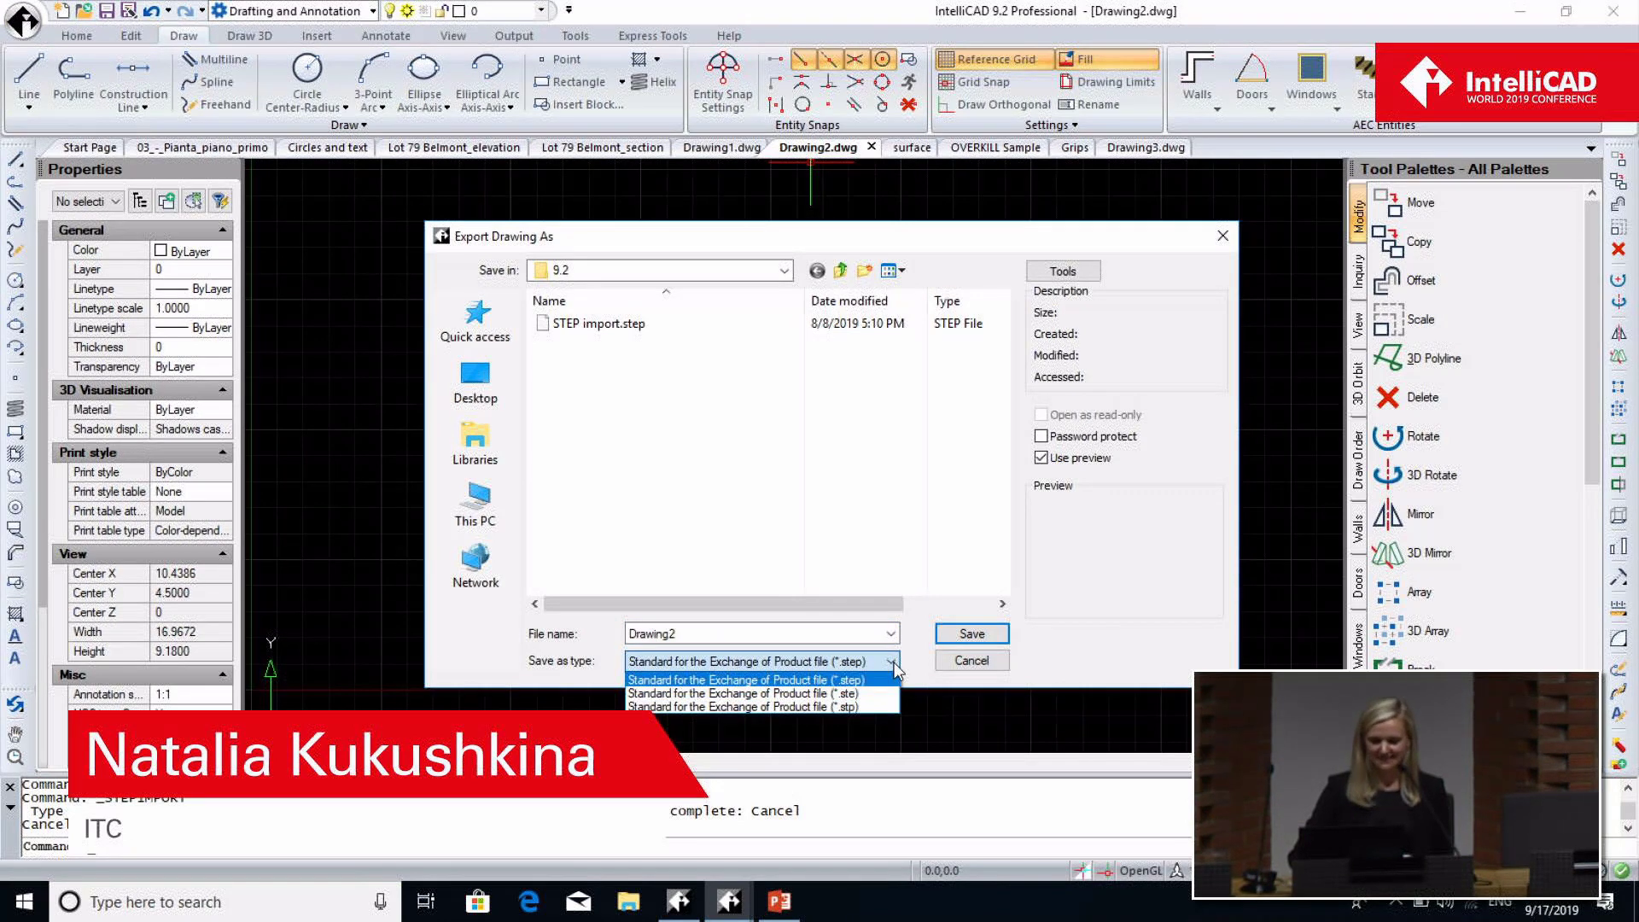
click(1226, 243)
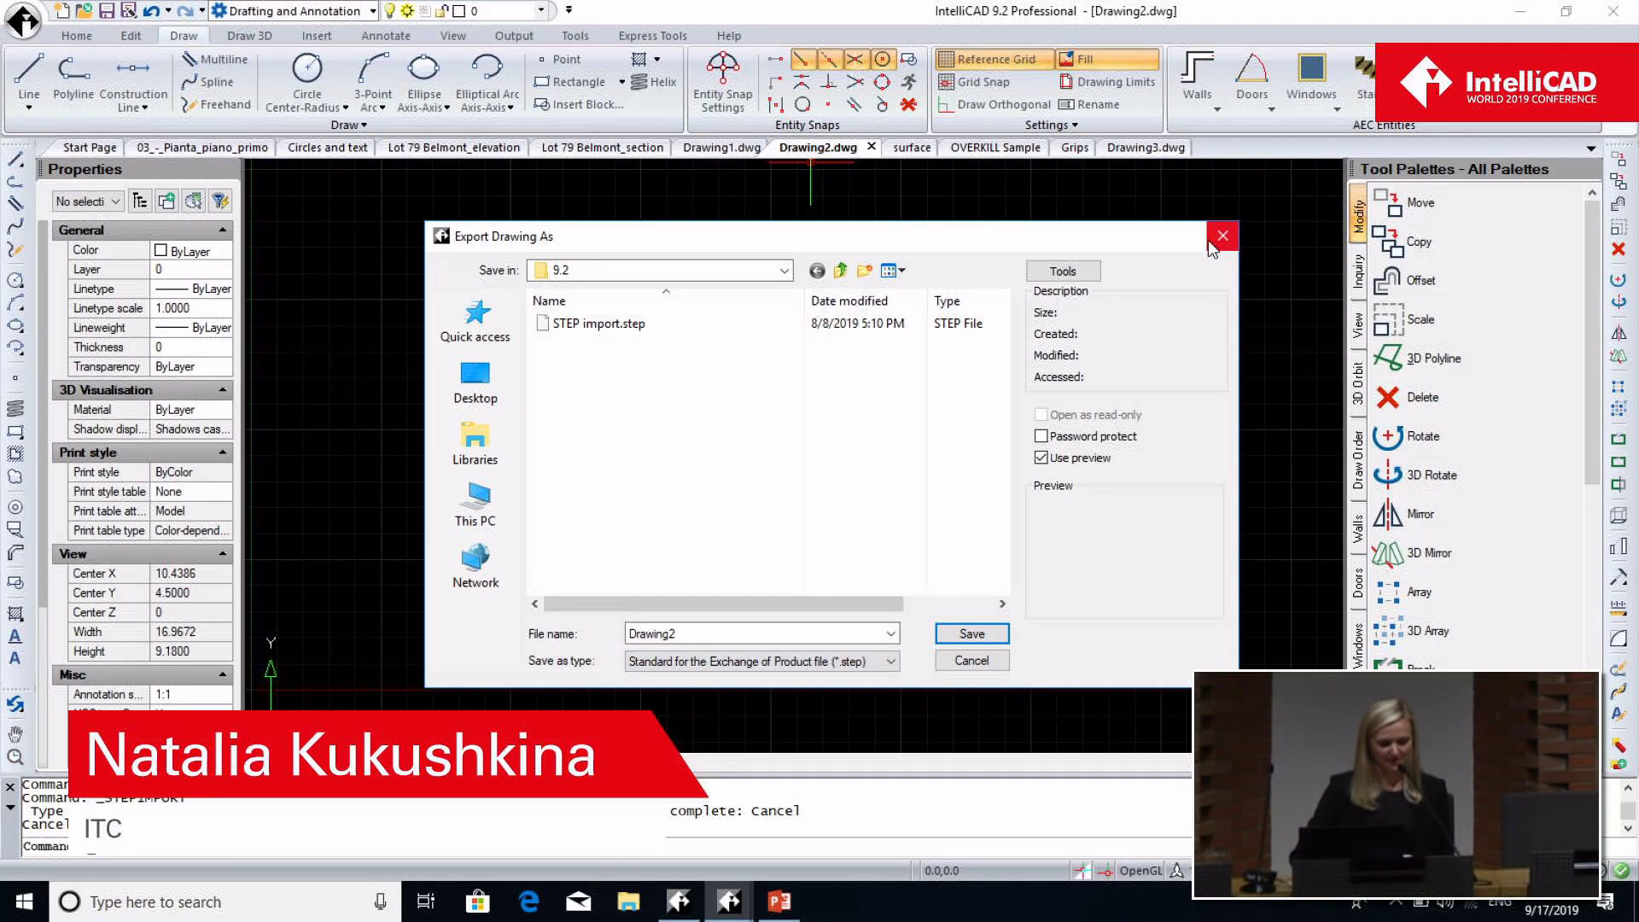
click(1221, 244)
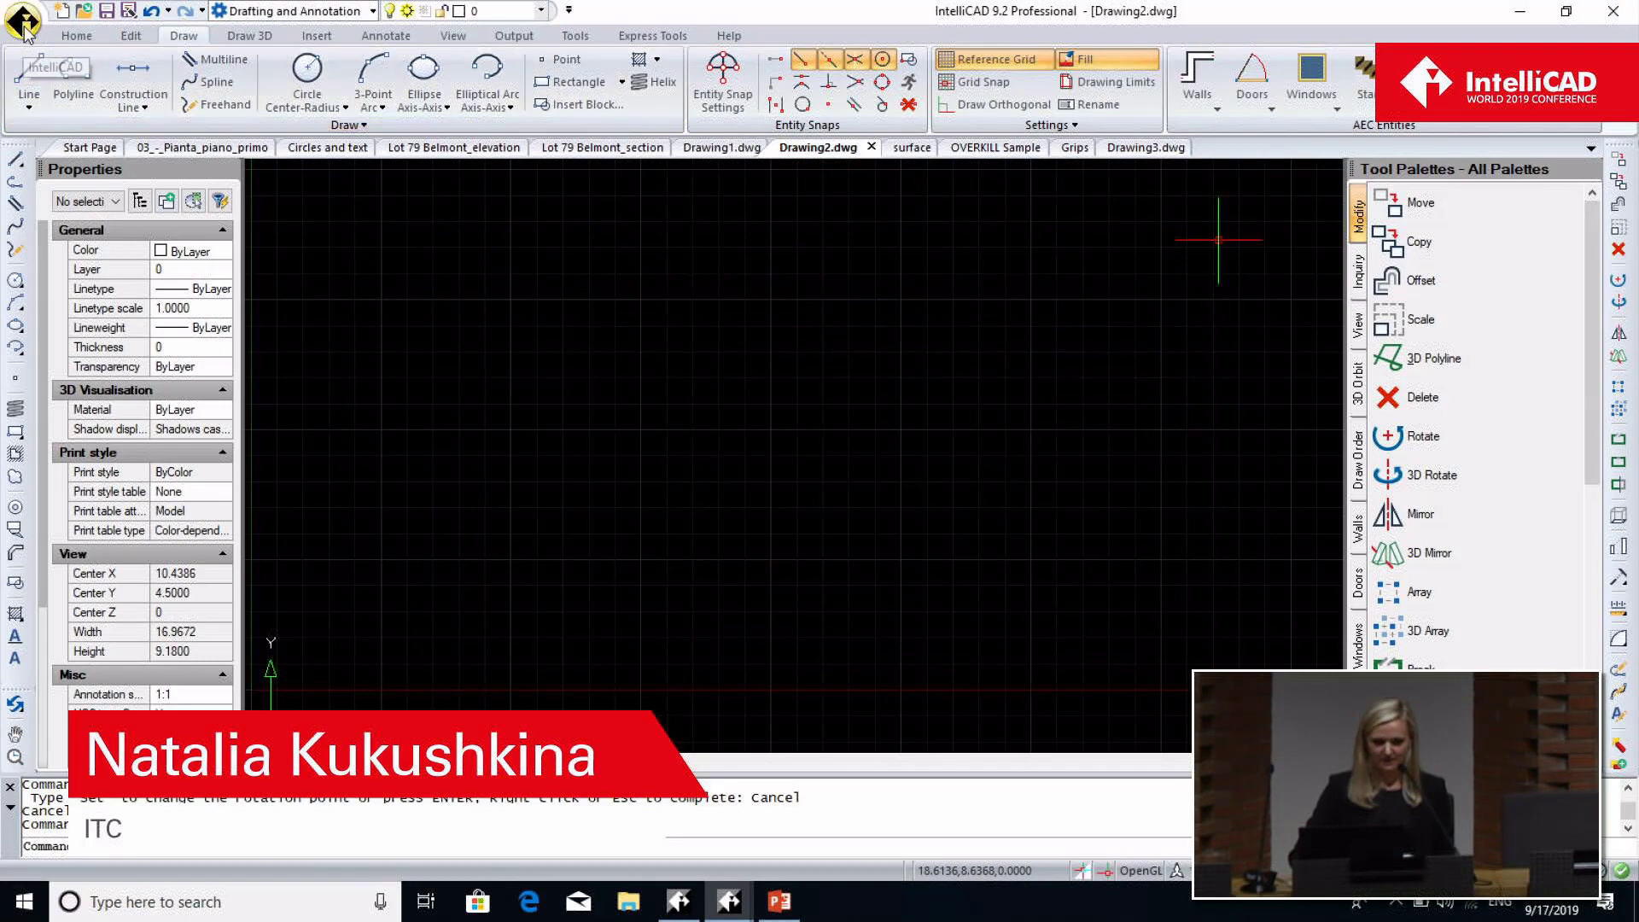
Import the STEP import.step file from the 9.2 folder into Drawing2
click(23, 22)
mouse_move(162, 295)
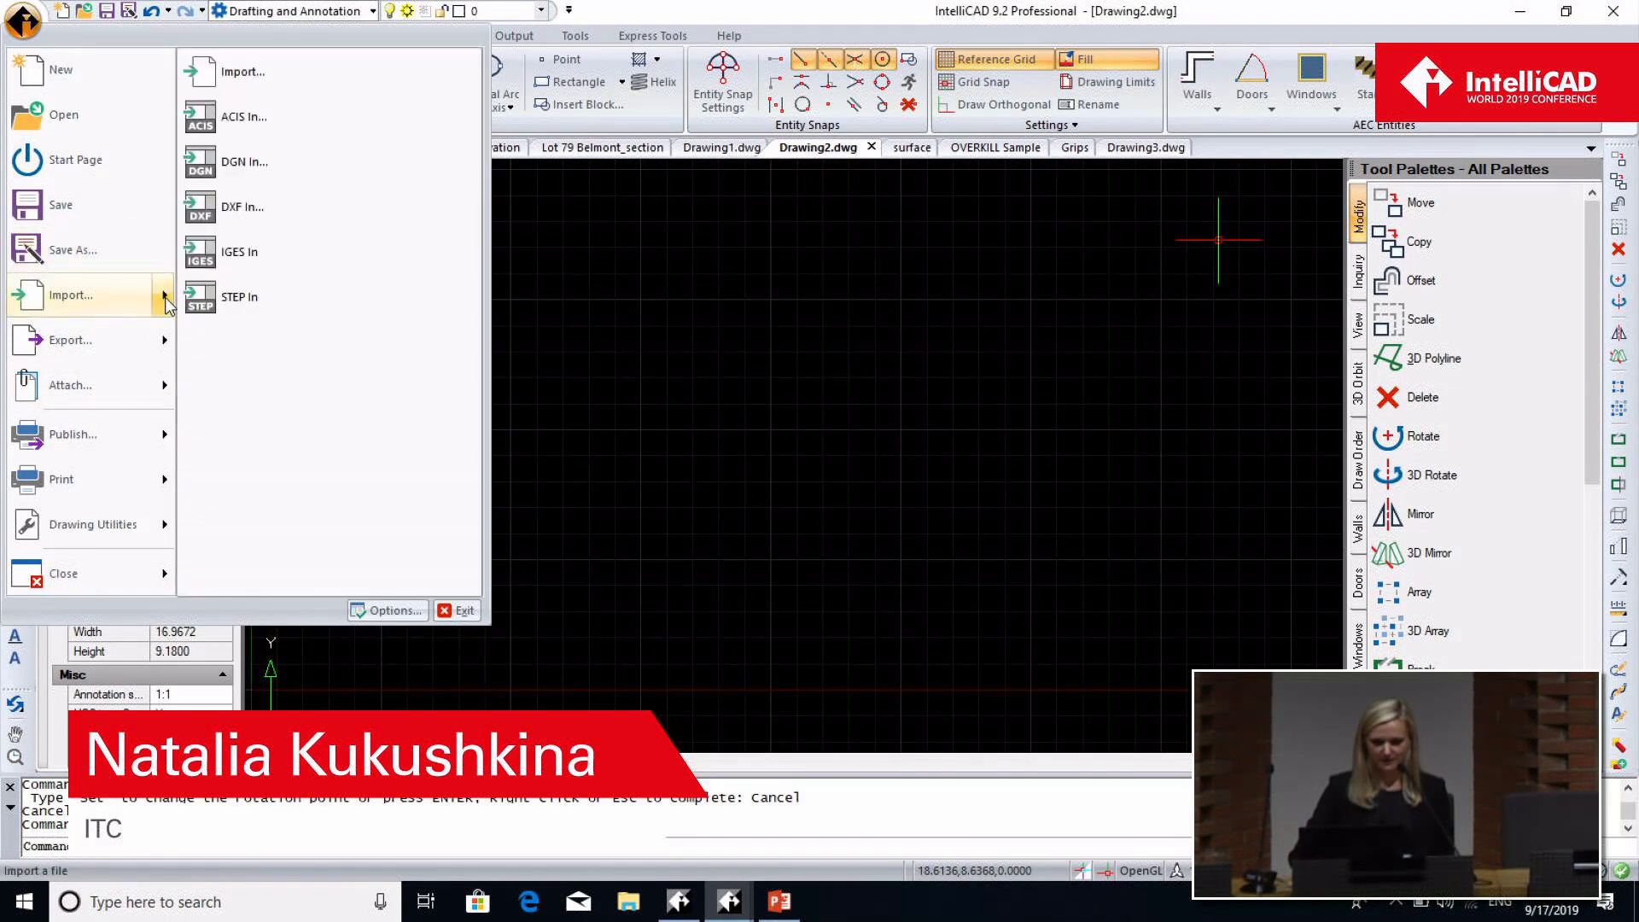
click(242, 298)
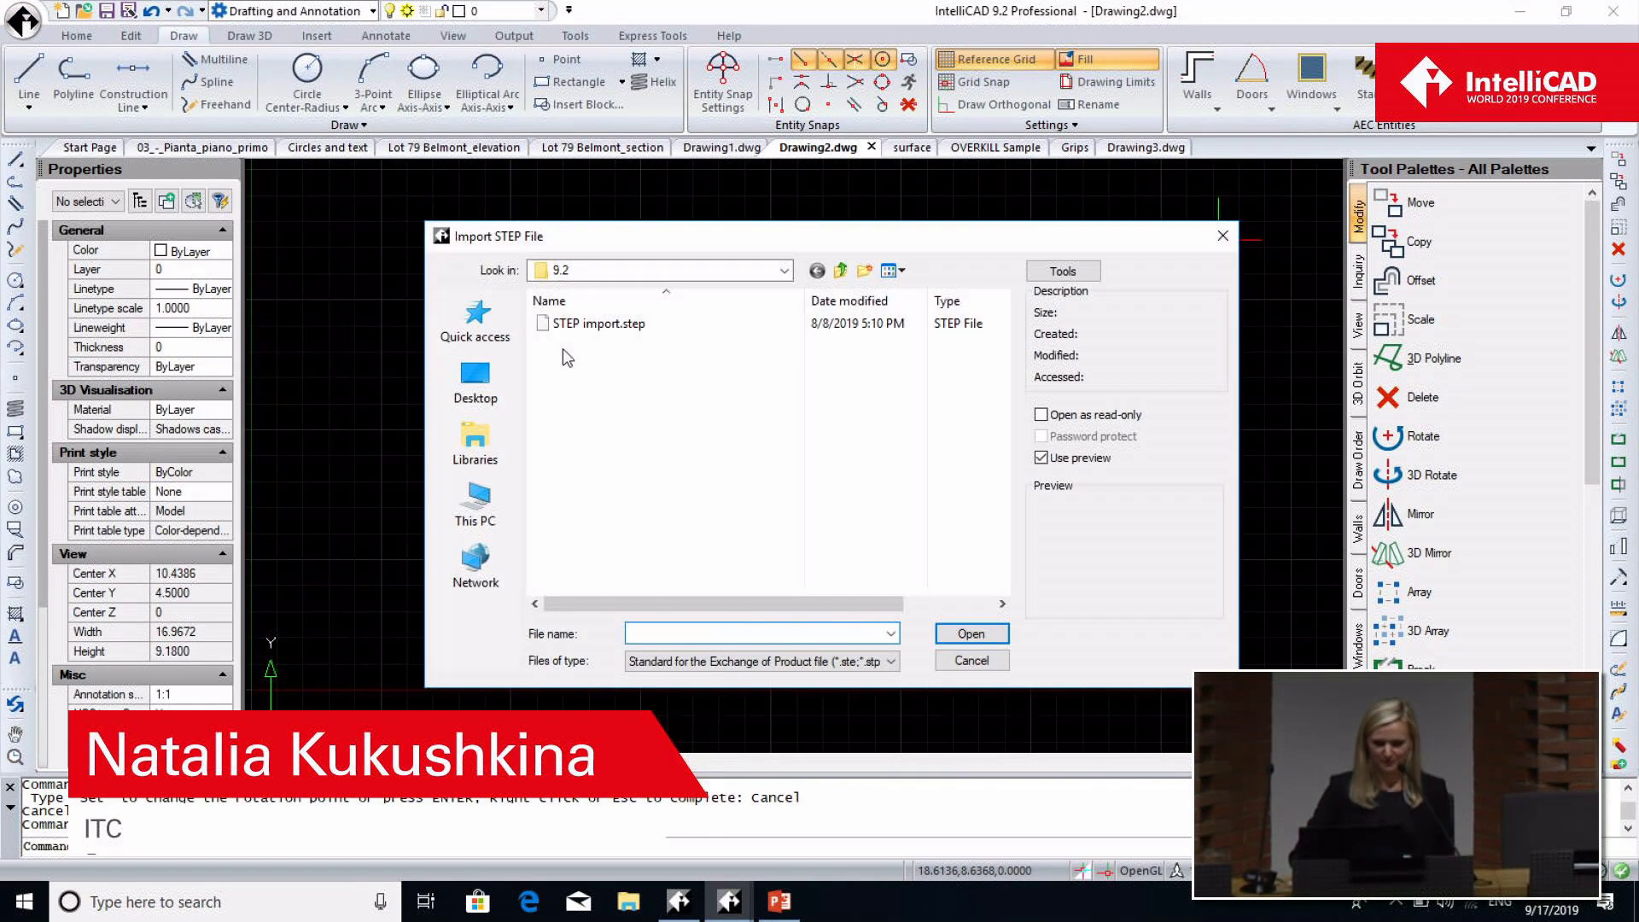
click(586, 325)
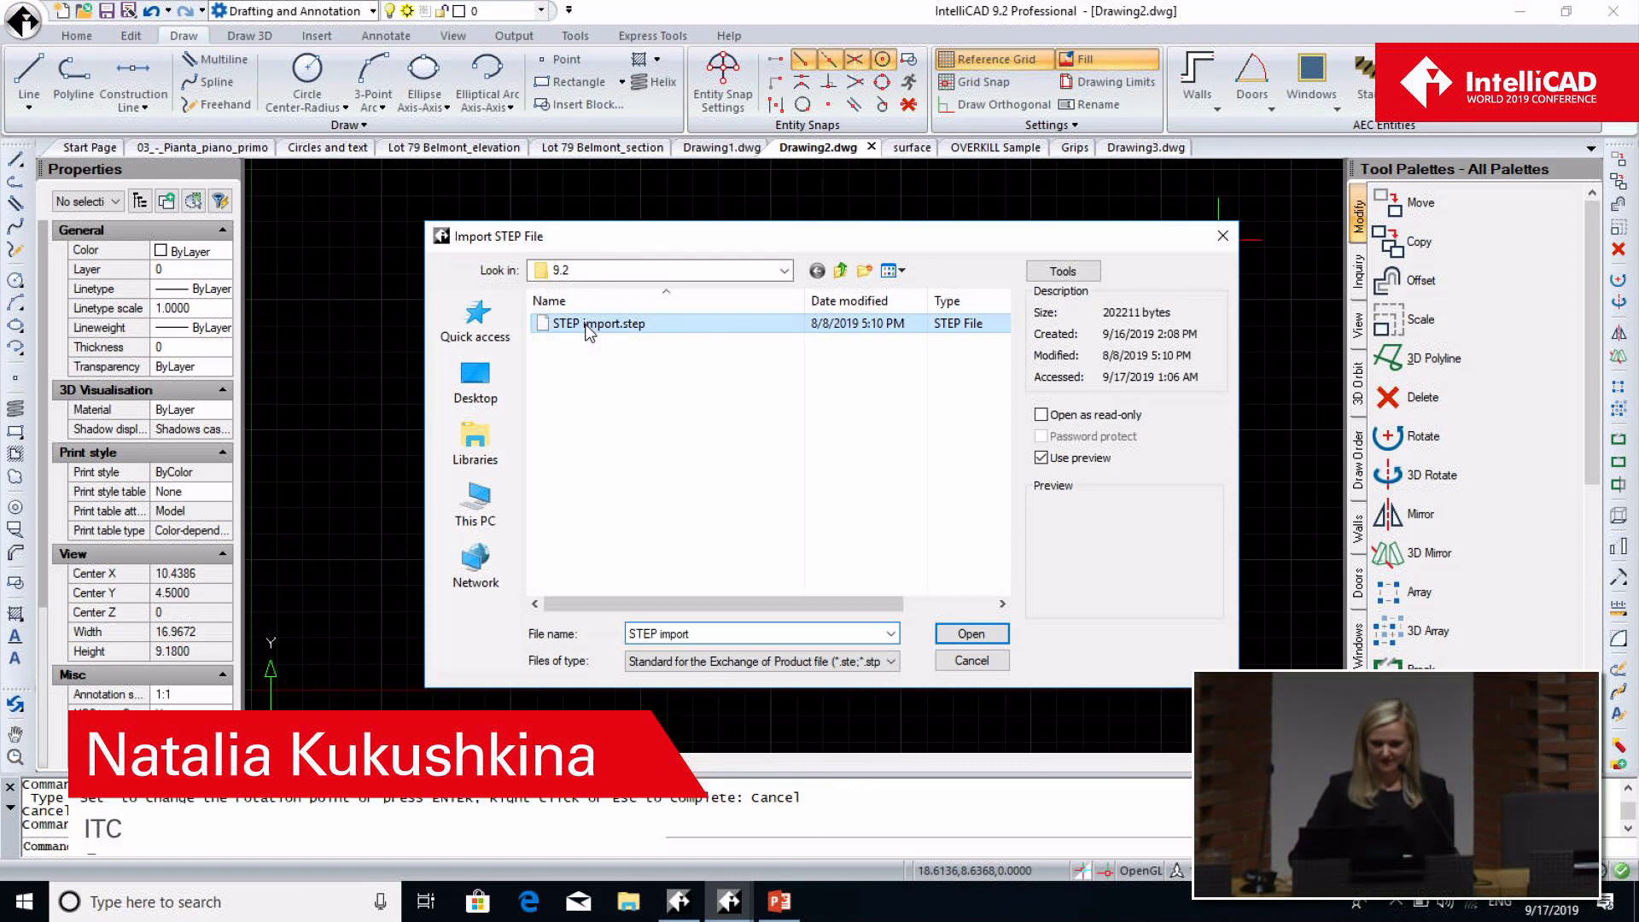
click(971, 635)
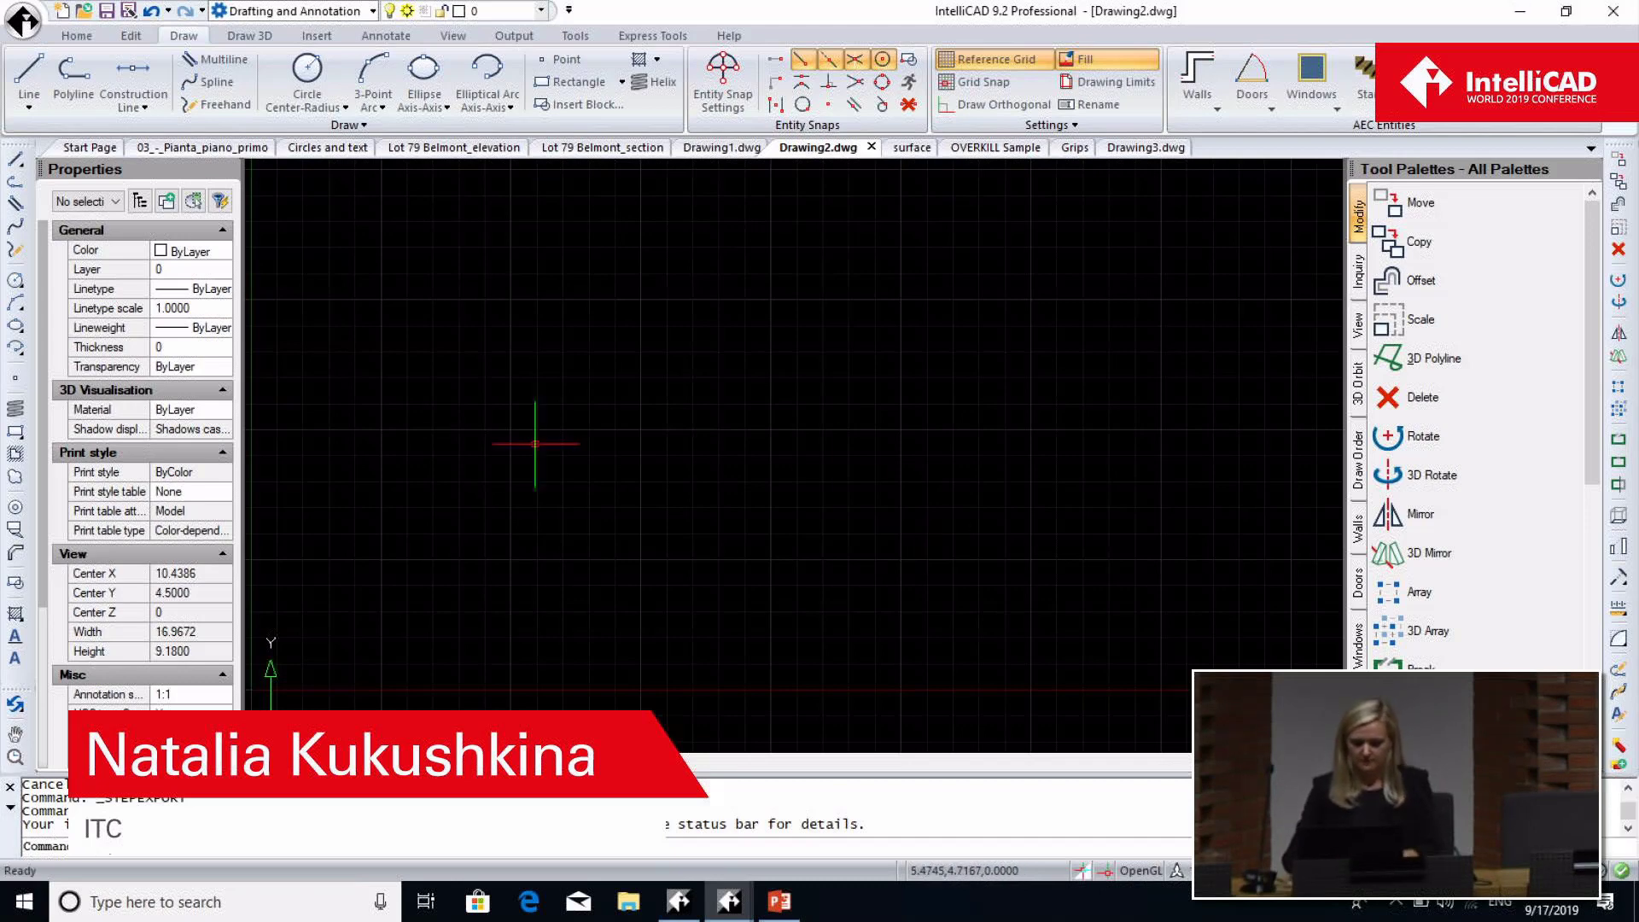
Fit the imported STEP model to the drawing extents and display it in the Realistic visual style
text(z)
key(Return)
text(e)
key(Return)
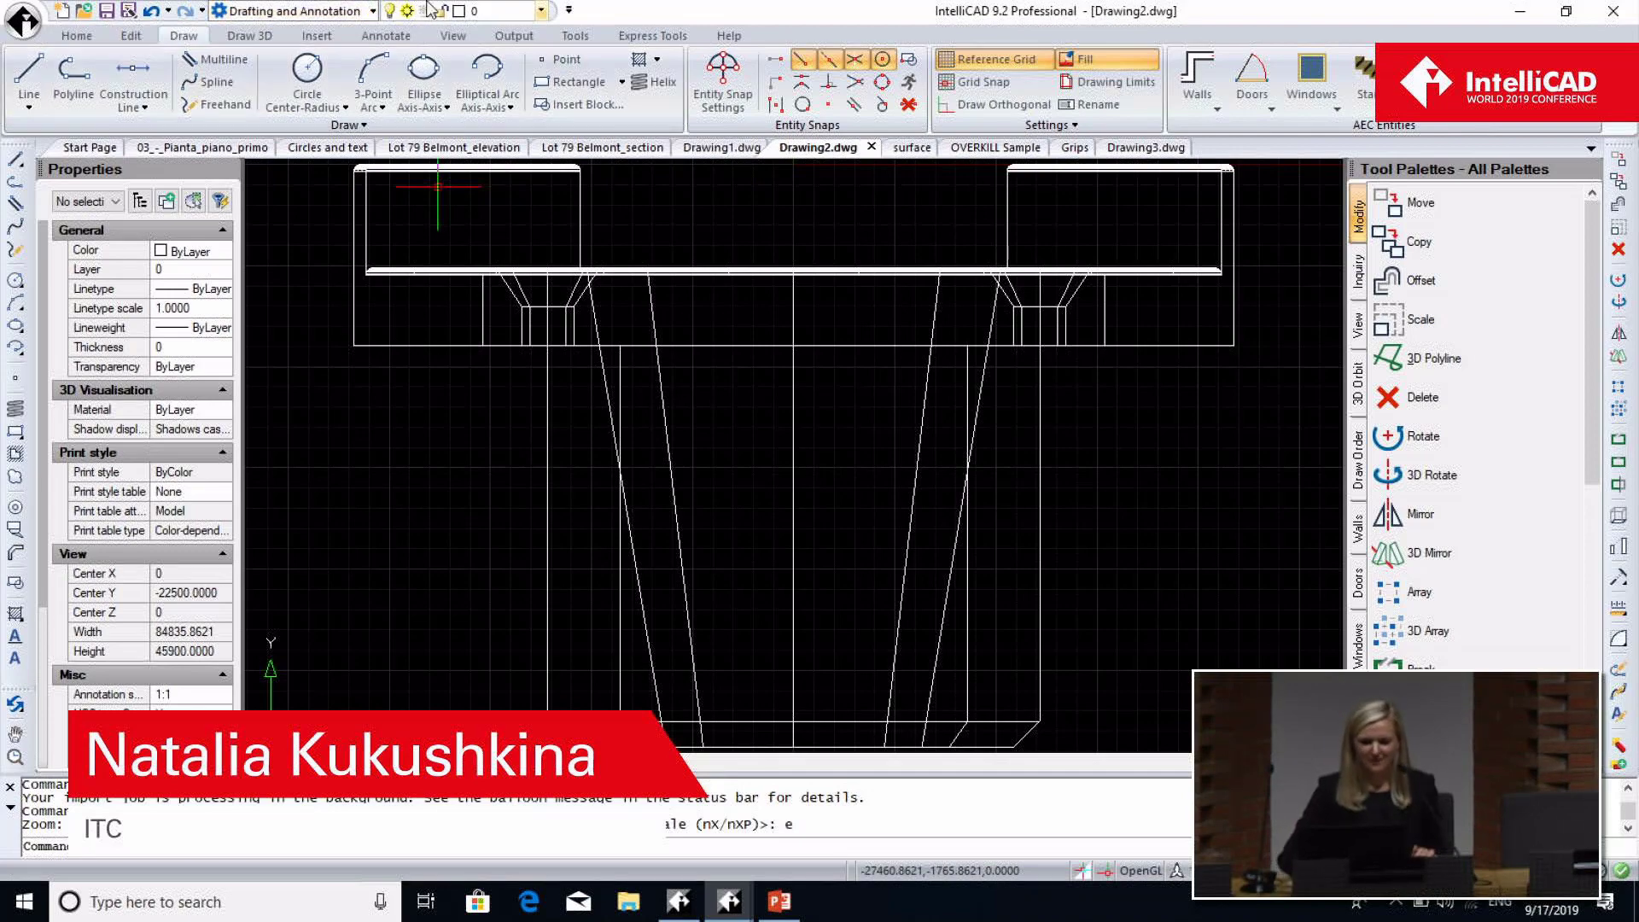
click(453, 35)
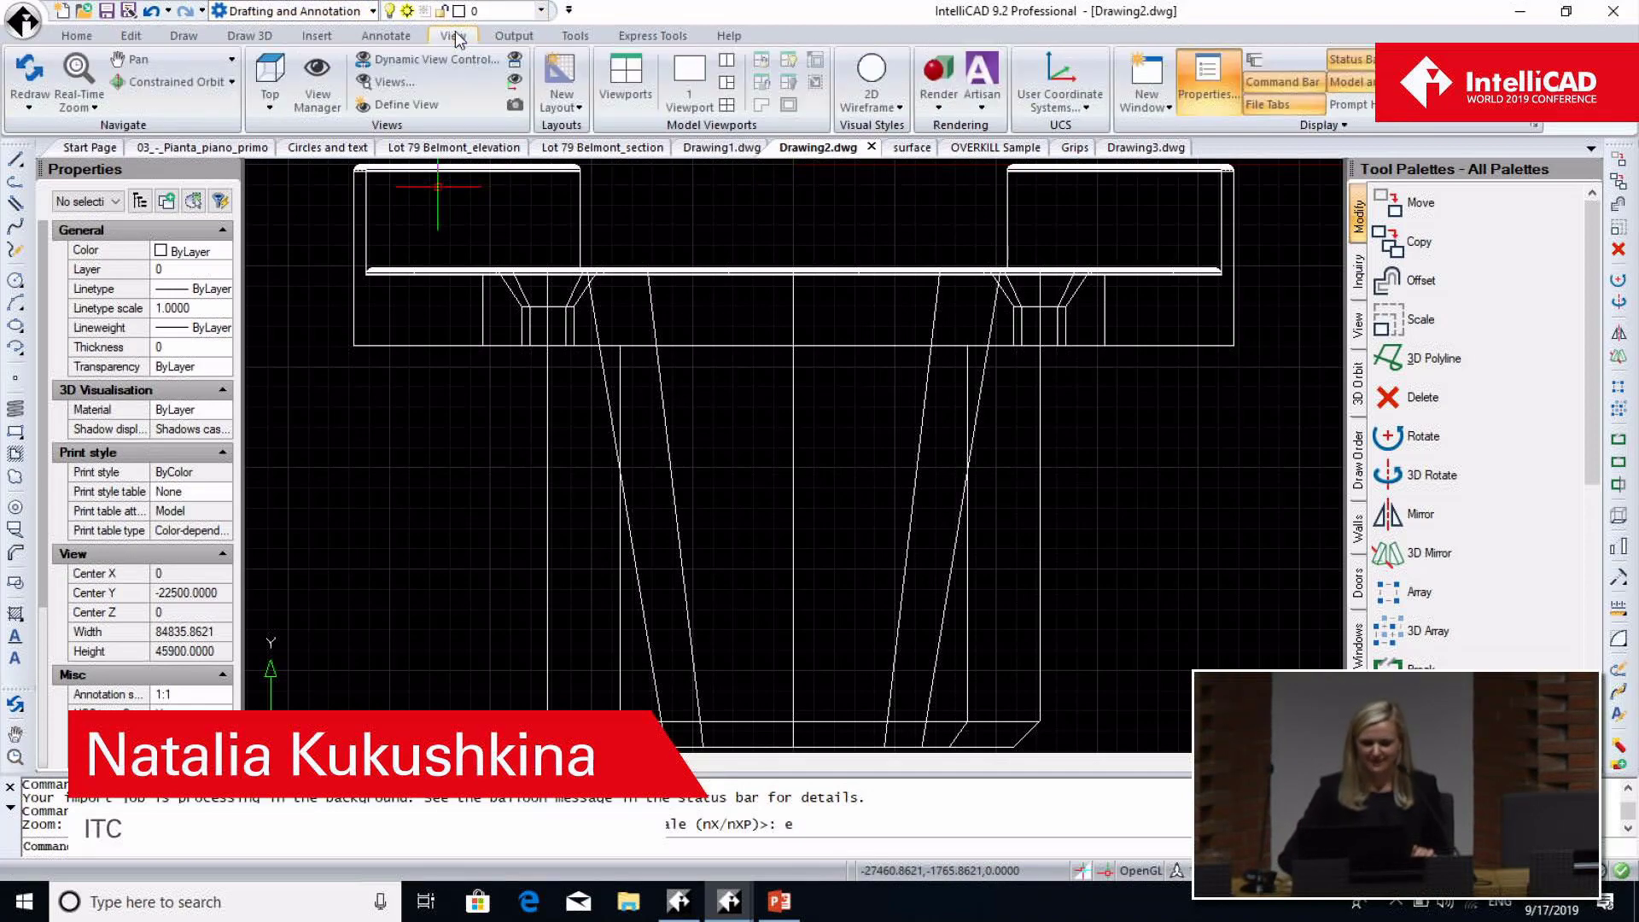
click(883, 101)
click(869, 290)
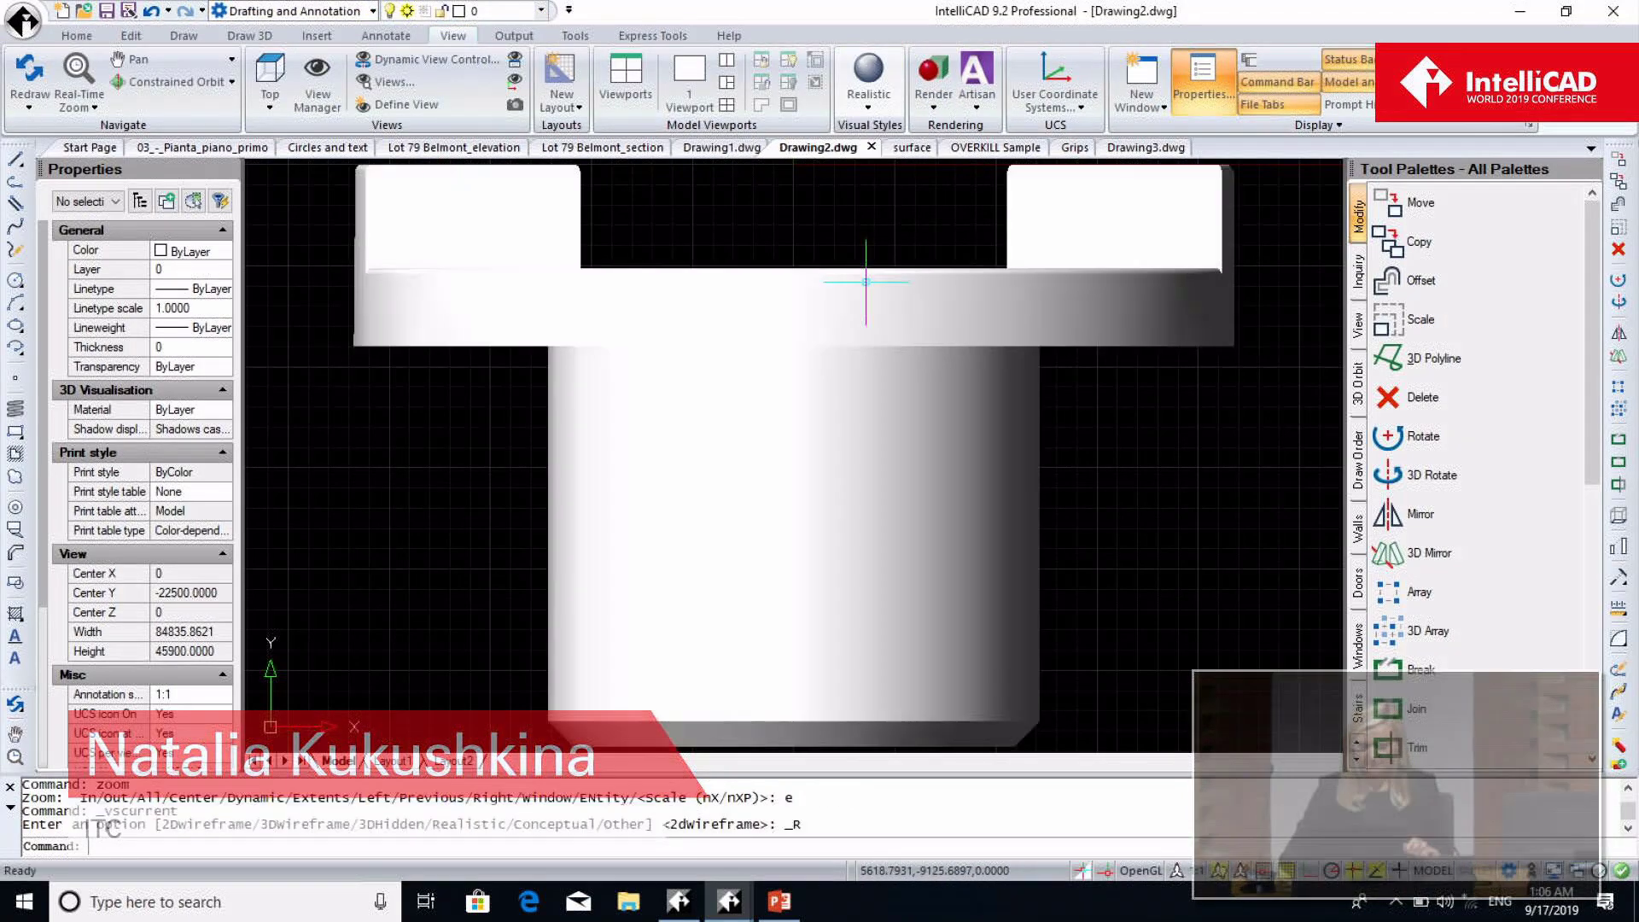
Orbit the shaded flange model in 3D to view its central bore and bolt holes from an angle
ctrl+scroll(276, 803, up, 1)
click(402, 501)
key(Escape)
key(Escape)
text(3do)
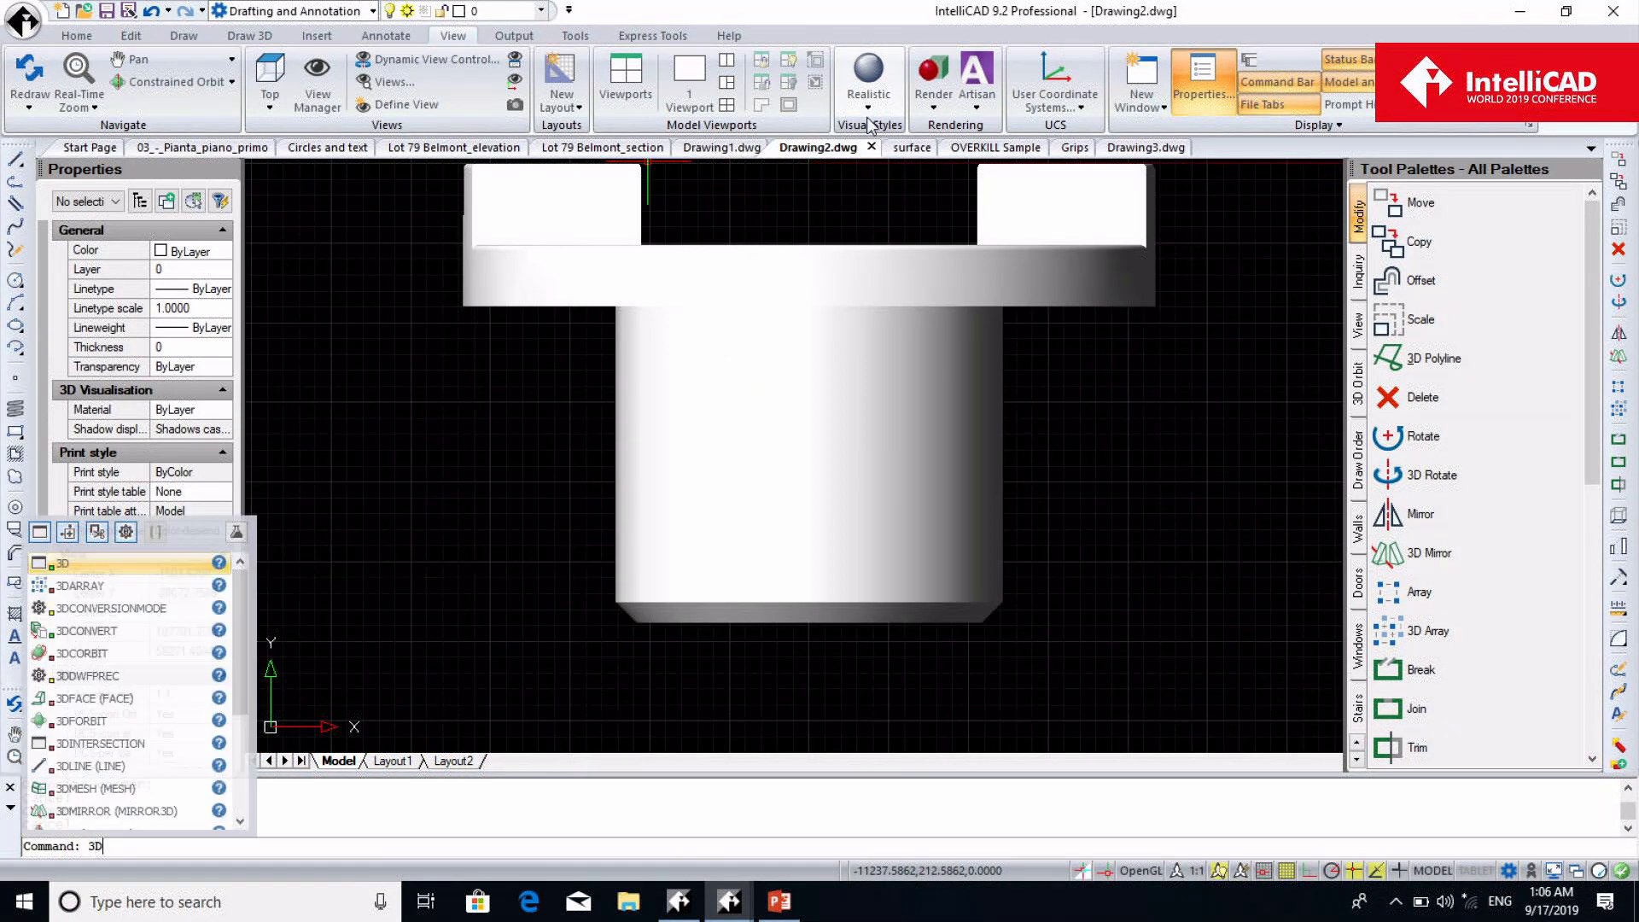
key(Return)
drag(1007, 453, 899, 332)
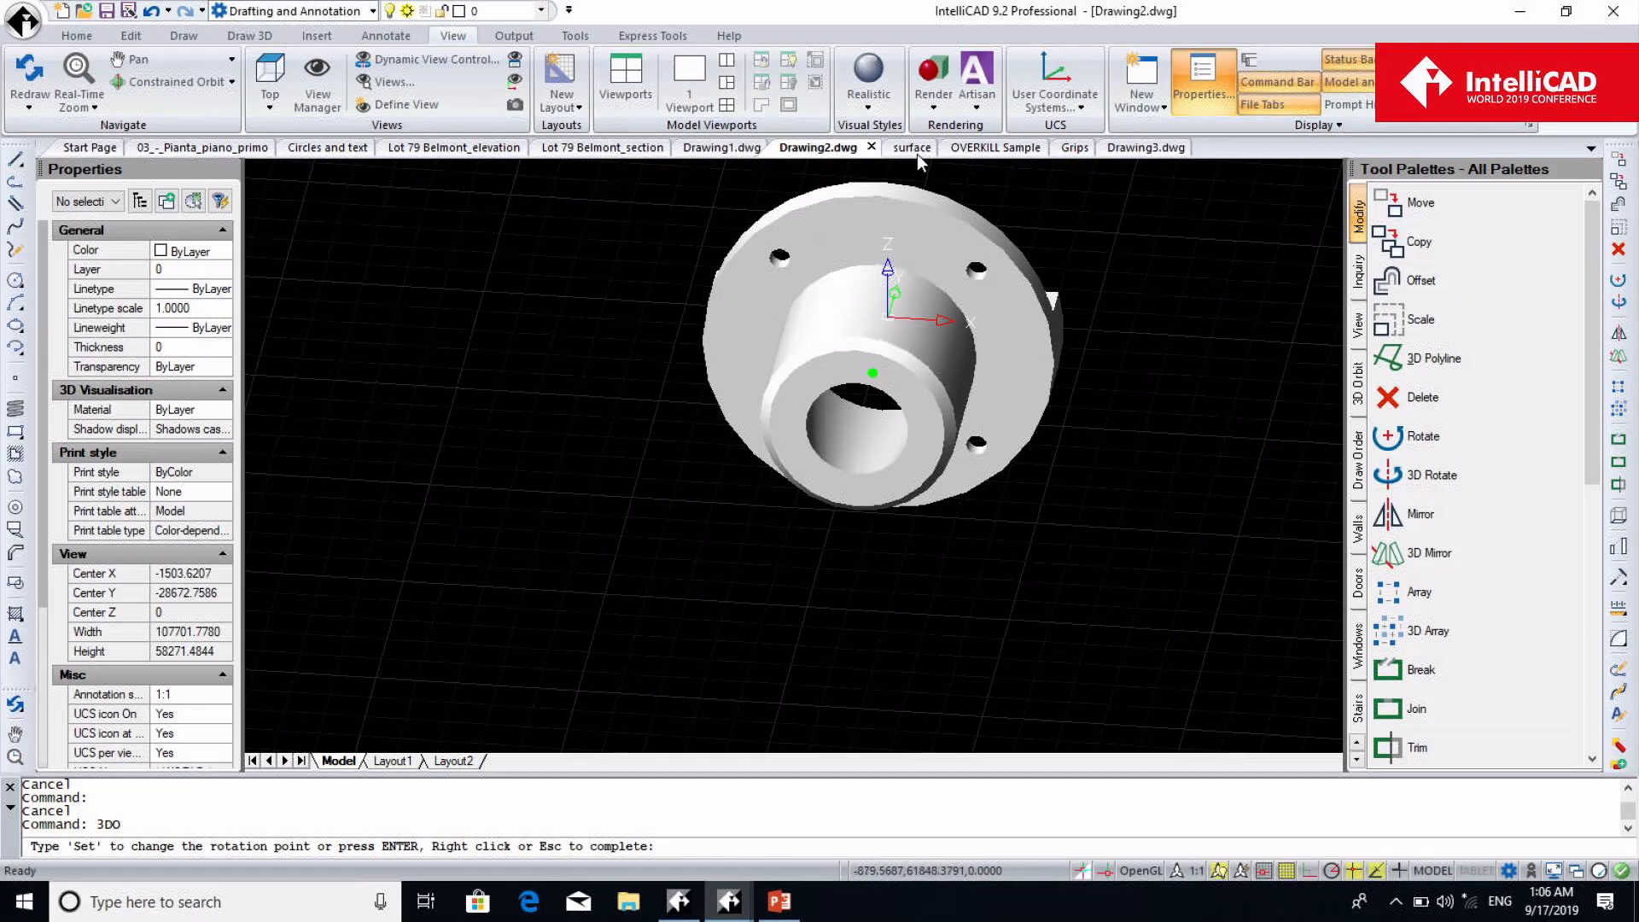
End the flange orbit, switch to the surface drawing, and thicken the curved surface into a solid with a thickness of 1
key(Escape)
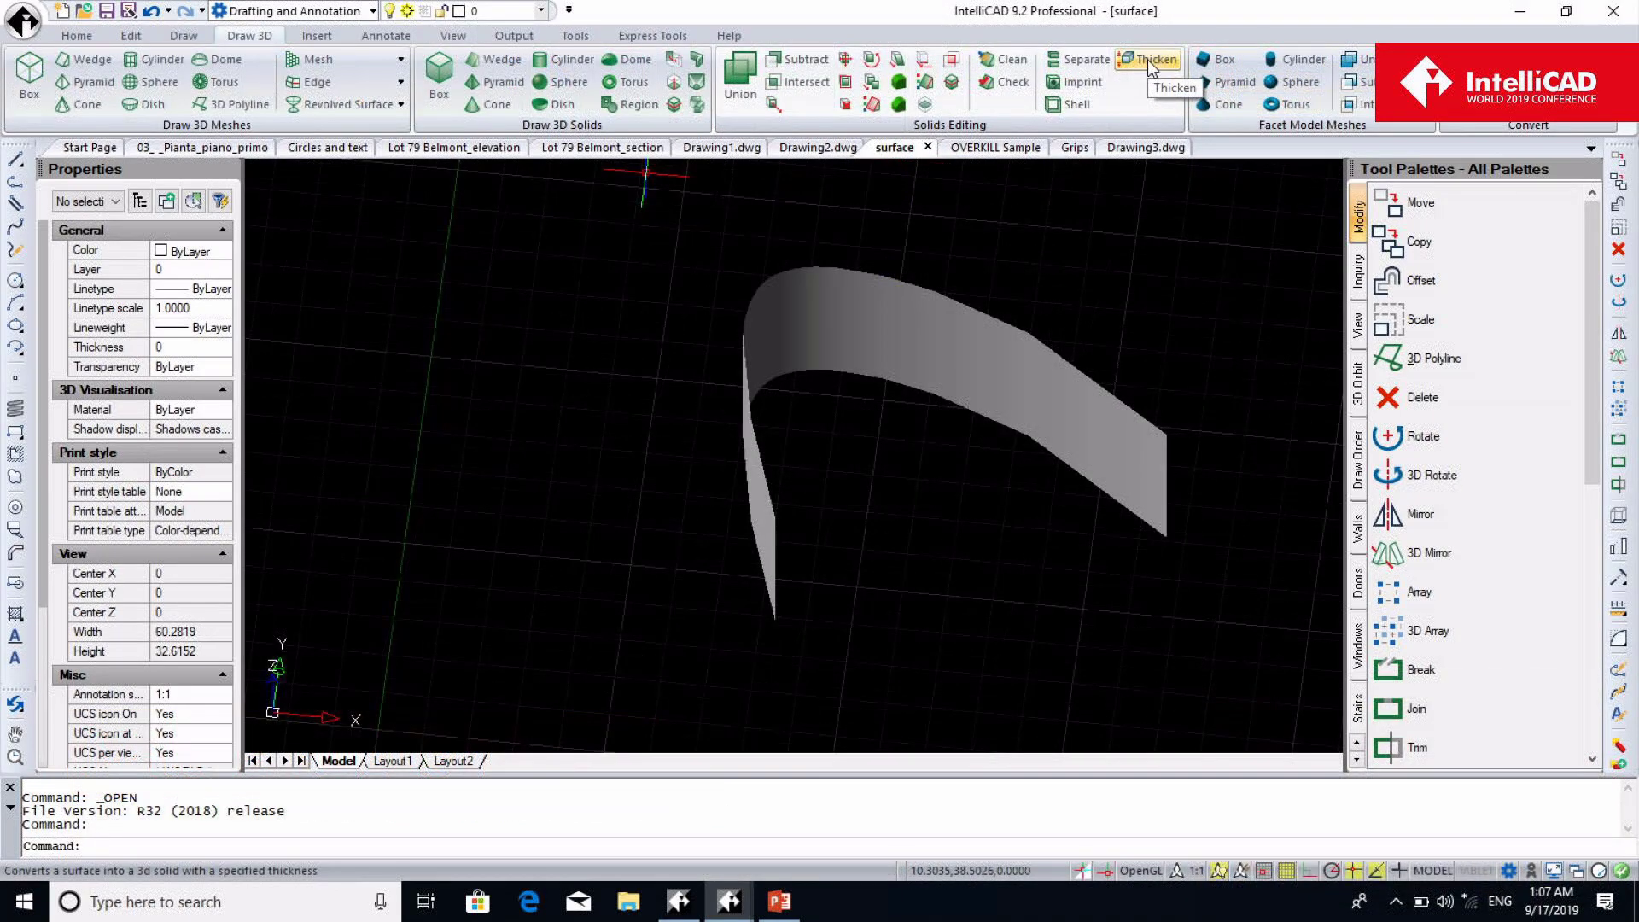
click(1147, 59)
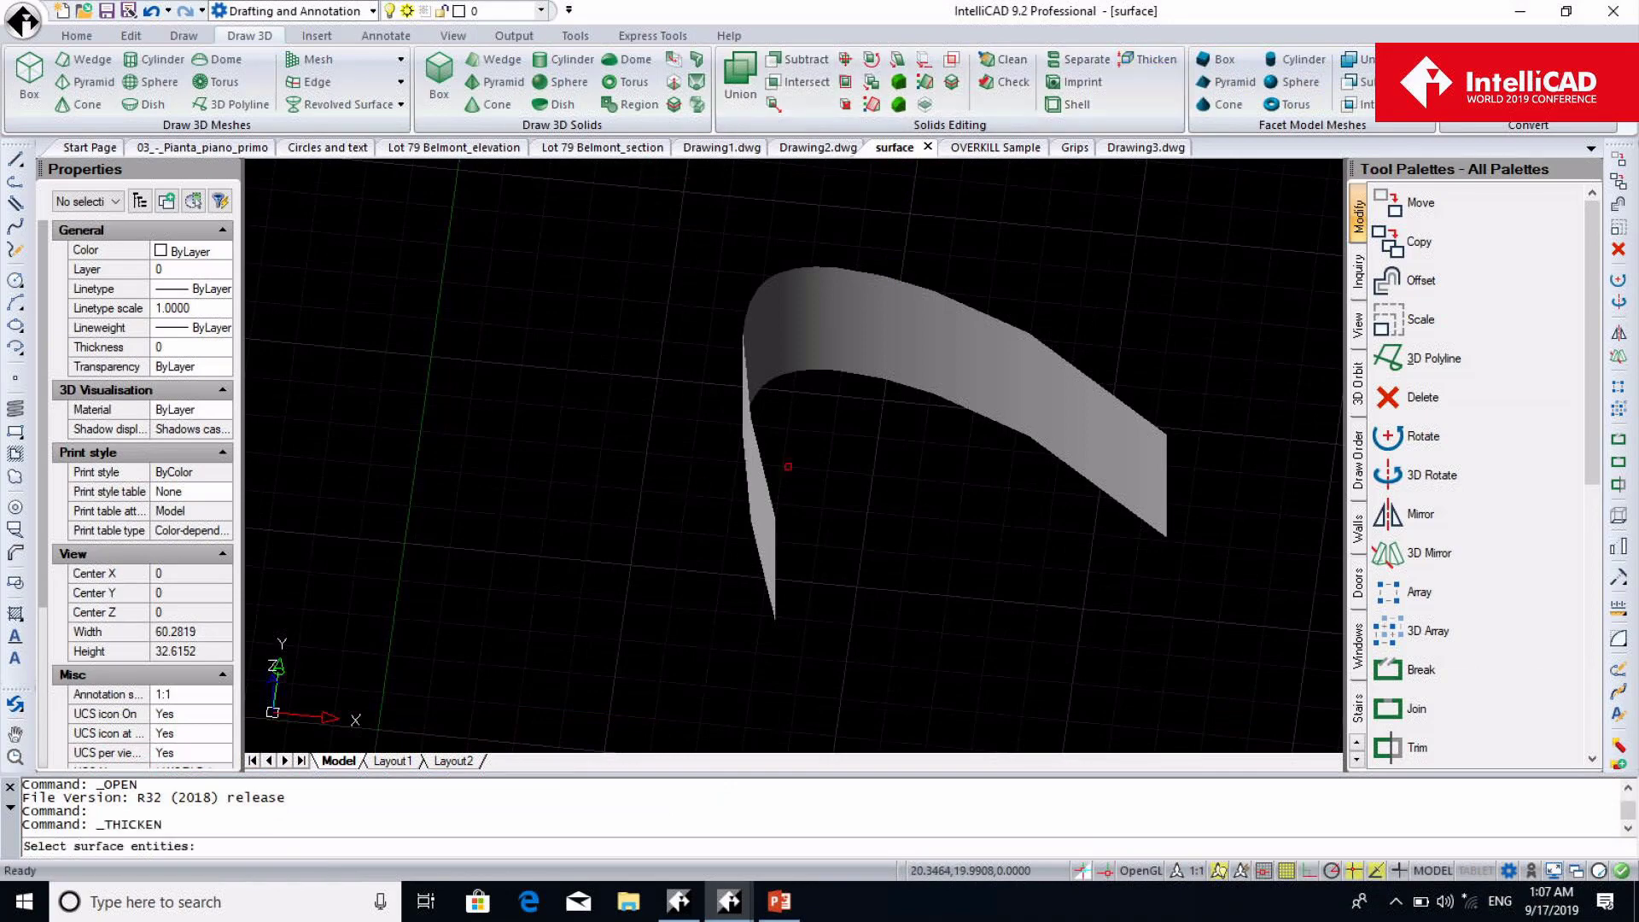
click(769, 480)
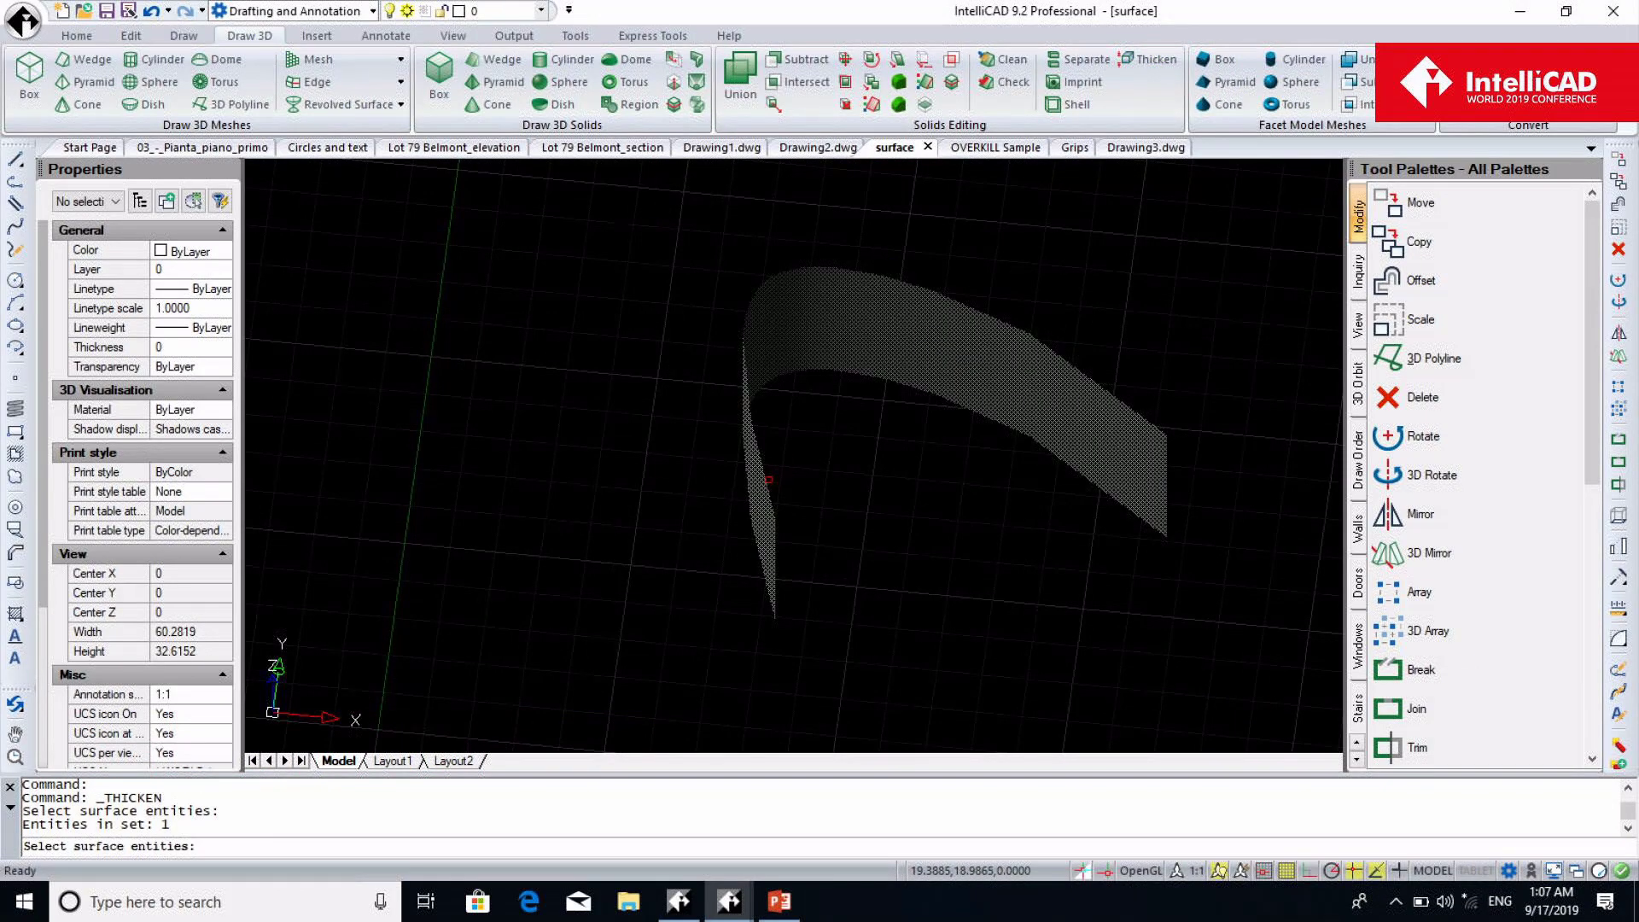
key(Return)
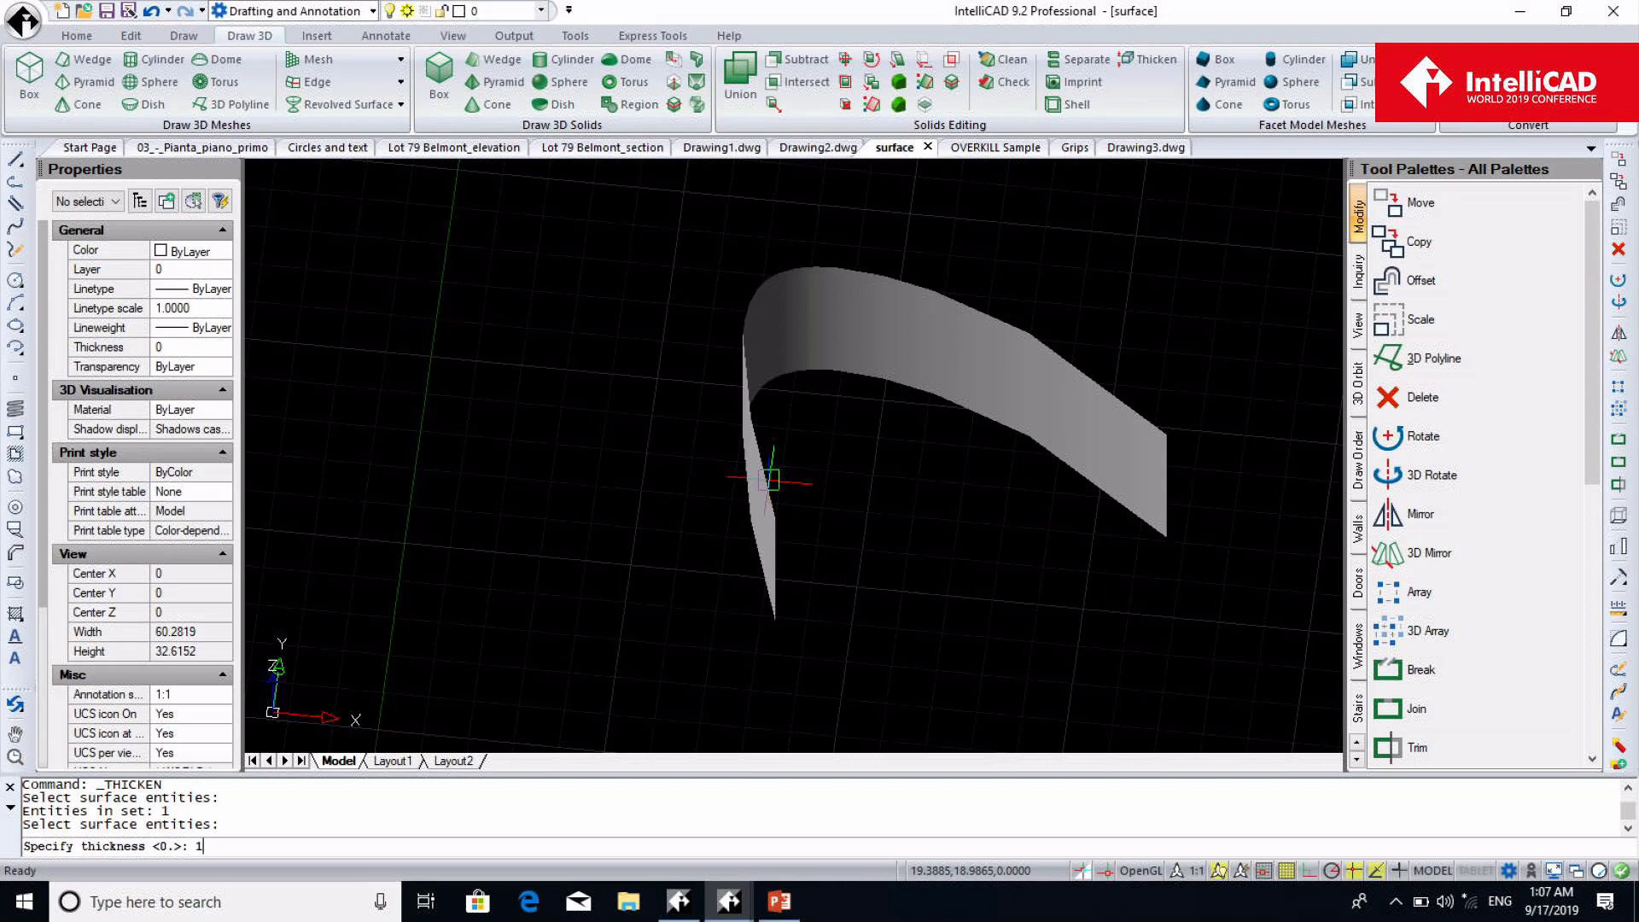
key(Return)
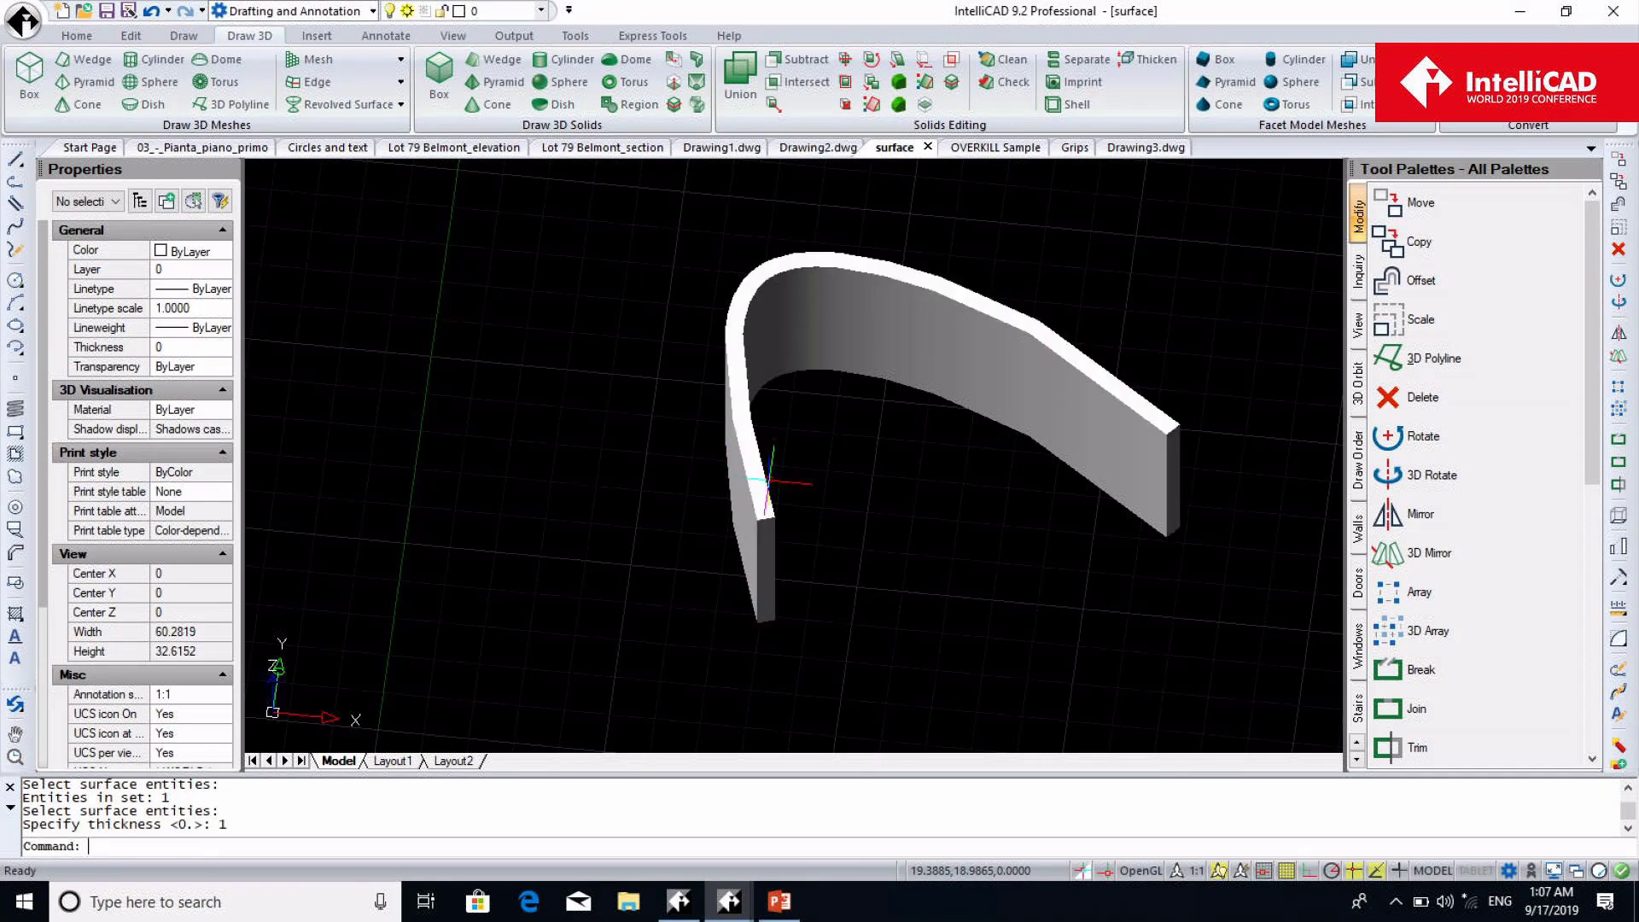
Orbit the thickened curved solid in 3D to view its top edge and outer face from another angle
text(3DO)
key(Return)
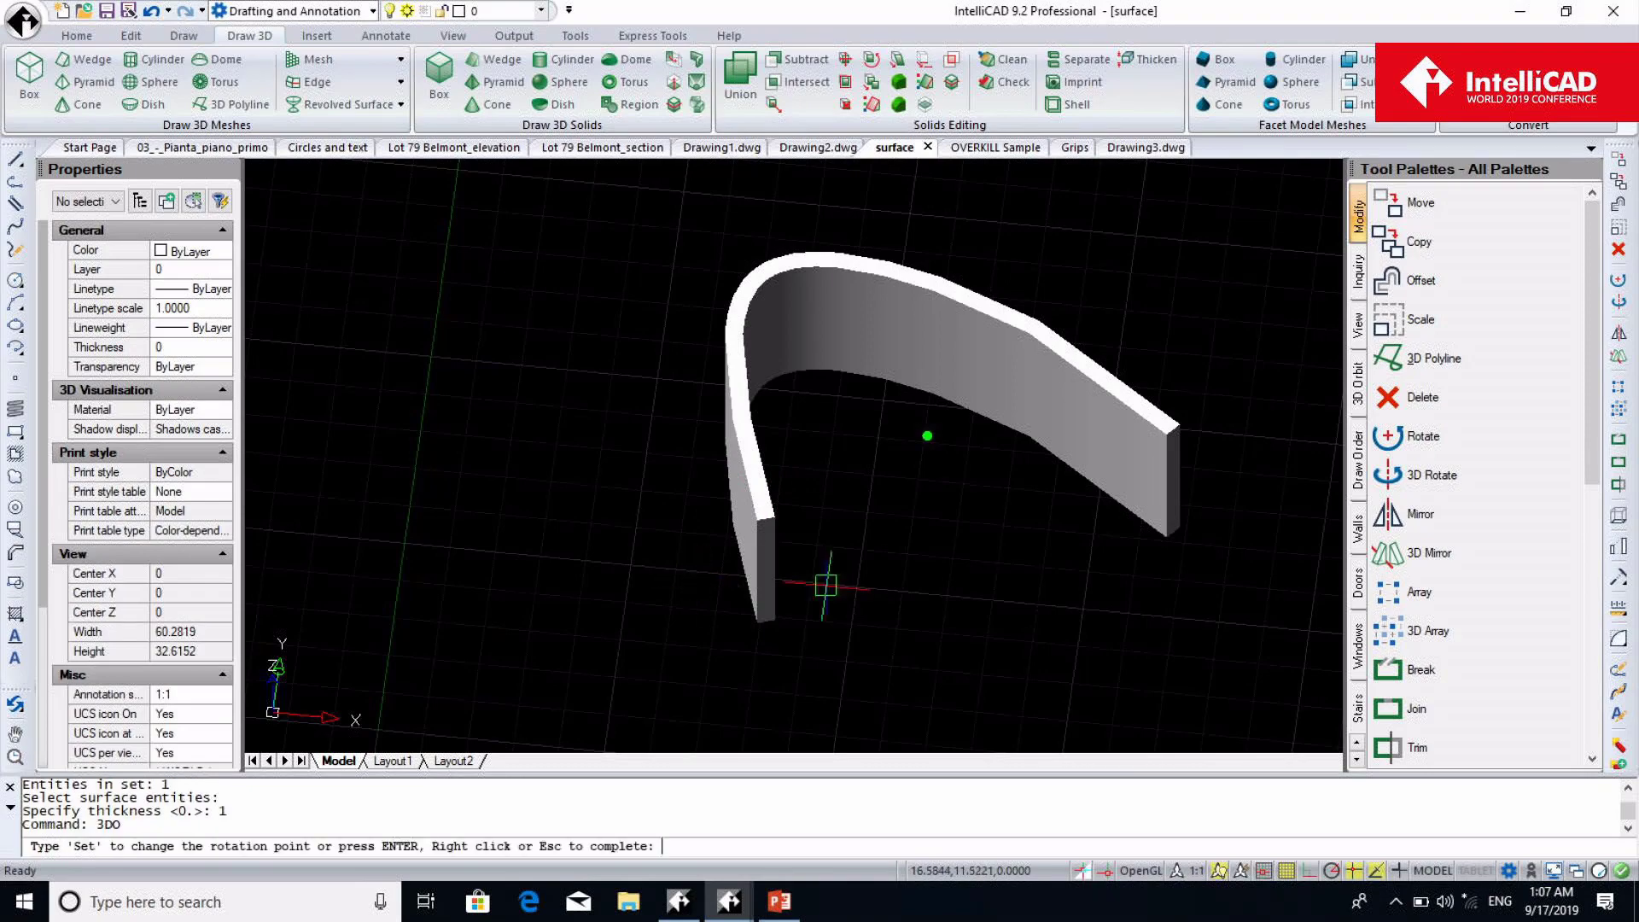
drag(815, 538, 992, 589)
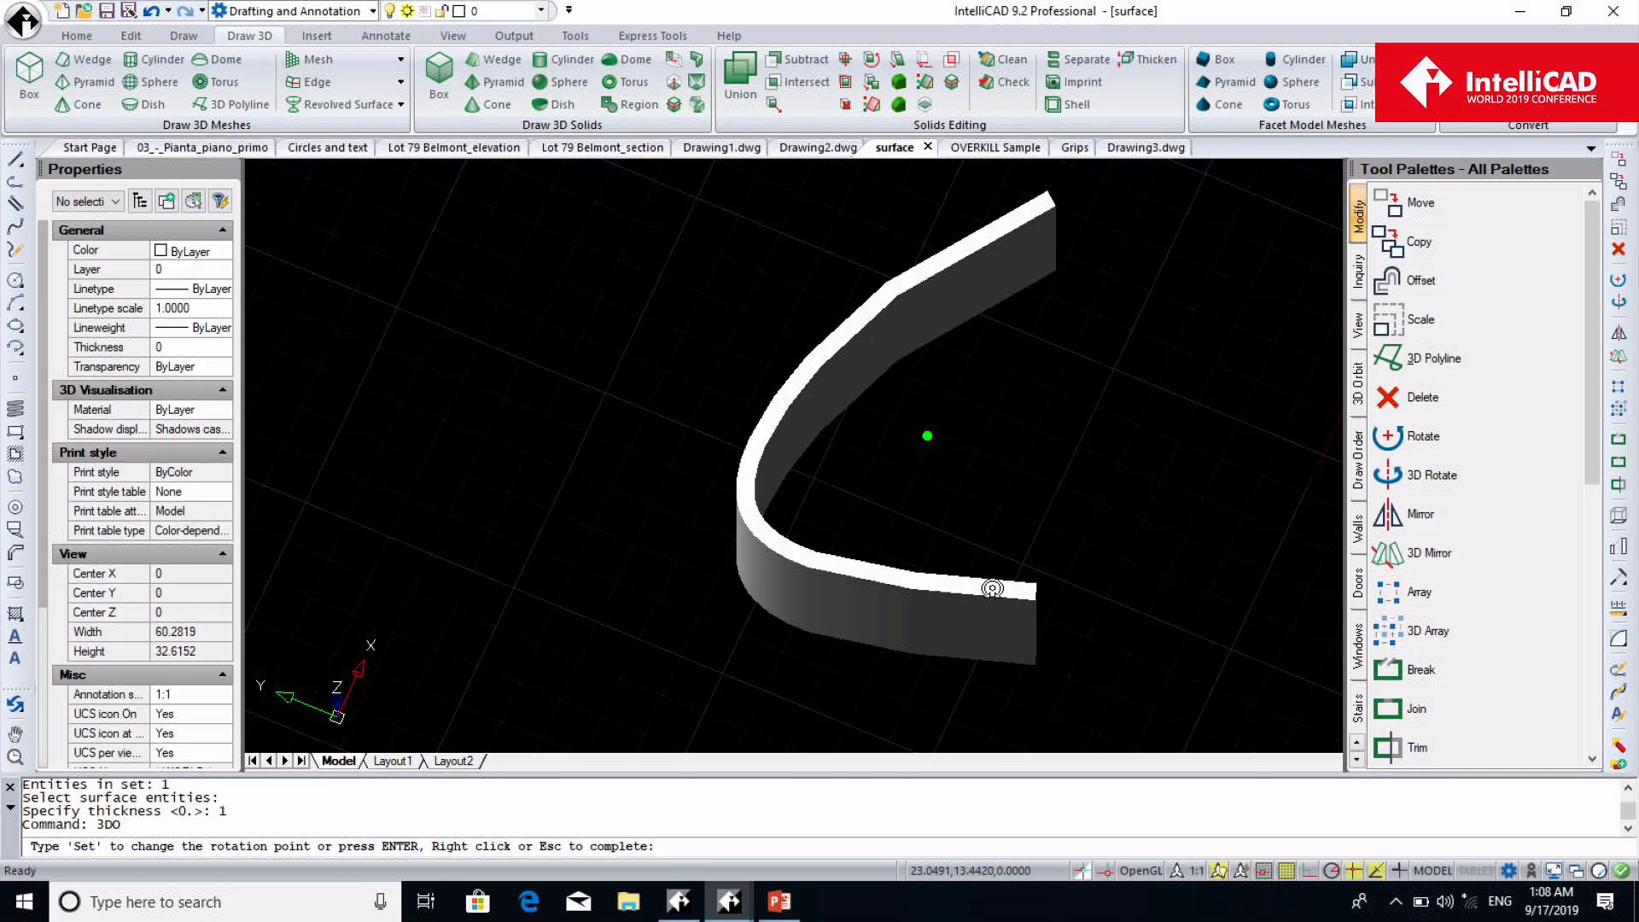
key(Escape)
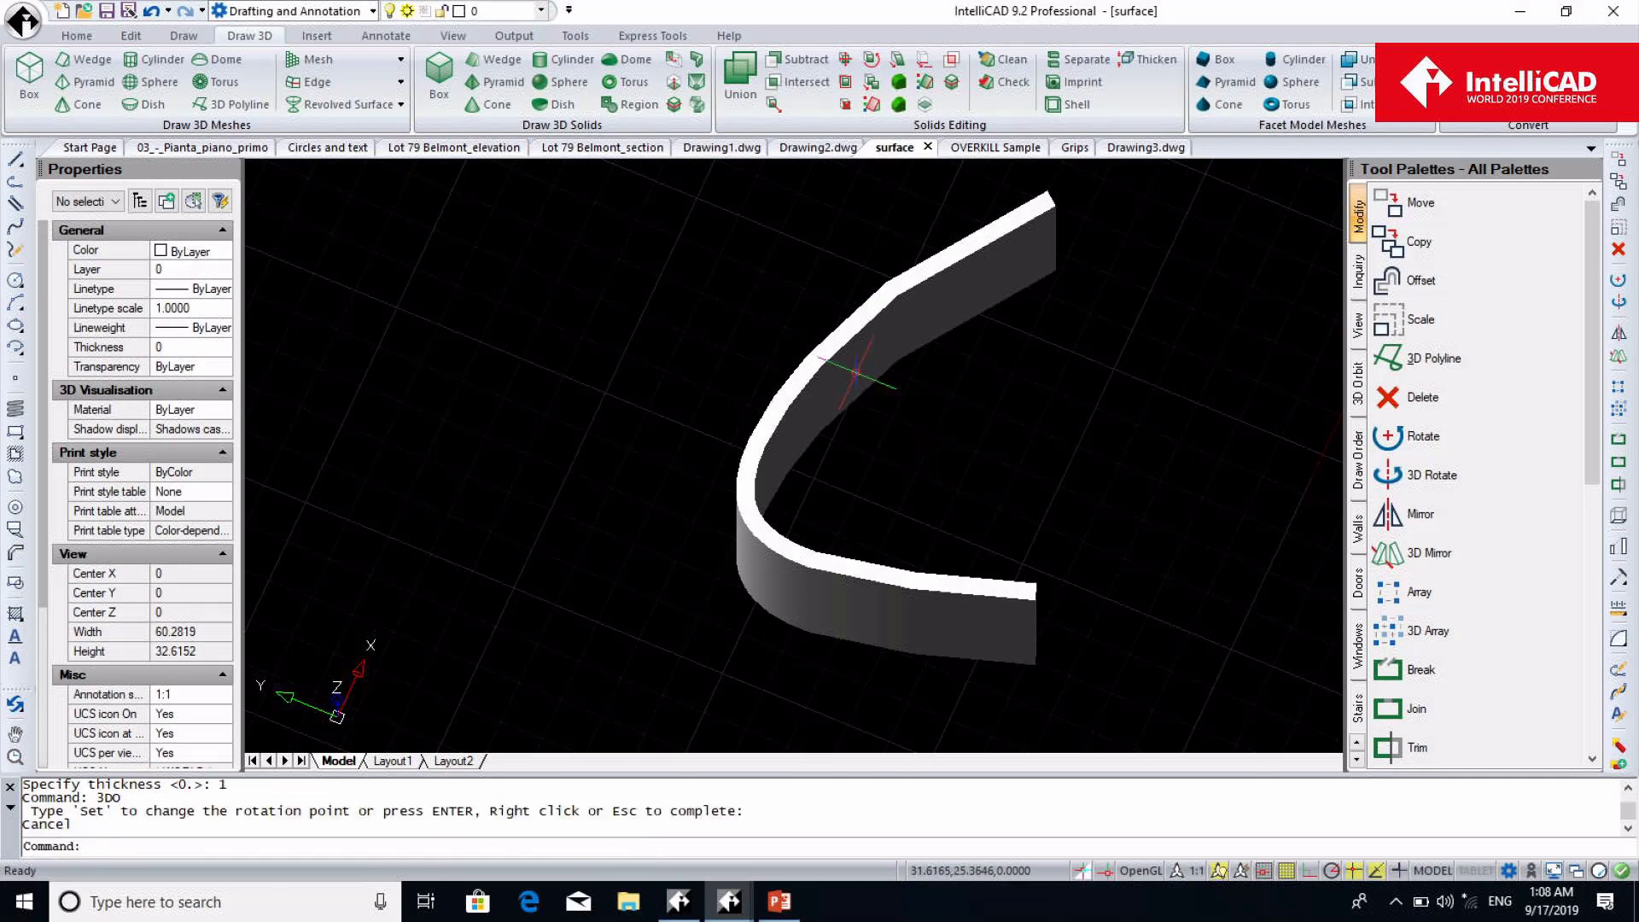
In Drawing3, choose the Wall with door and window drawing from the 9.2 folder to attach as a full-path external reference
click(1145, 148)
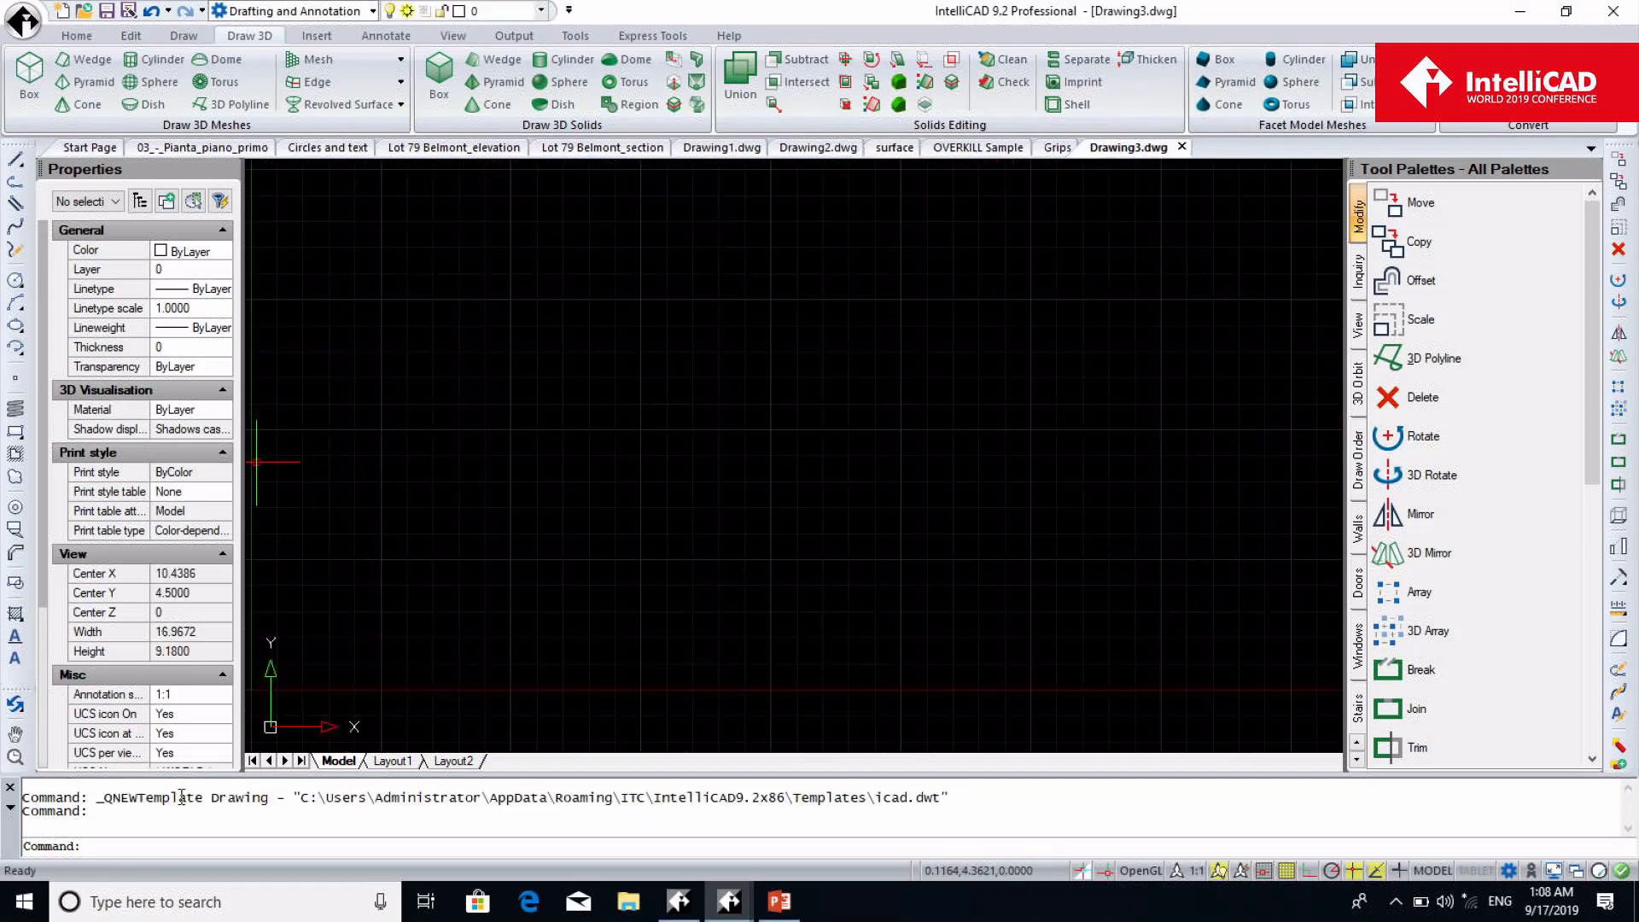
text(XREF)
key(Return)
click(1056, 302)
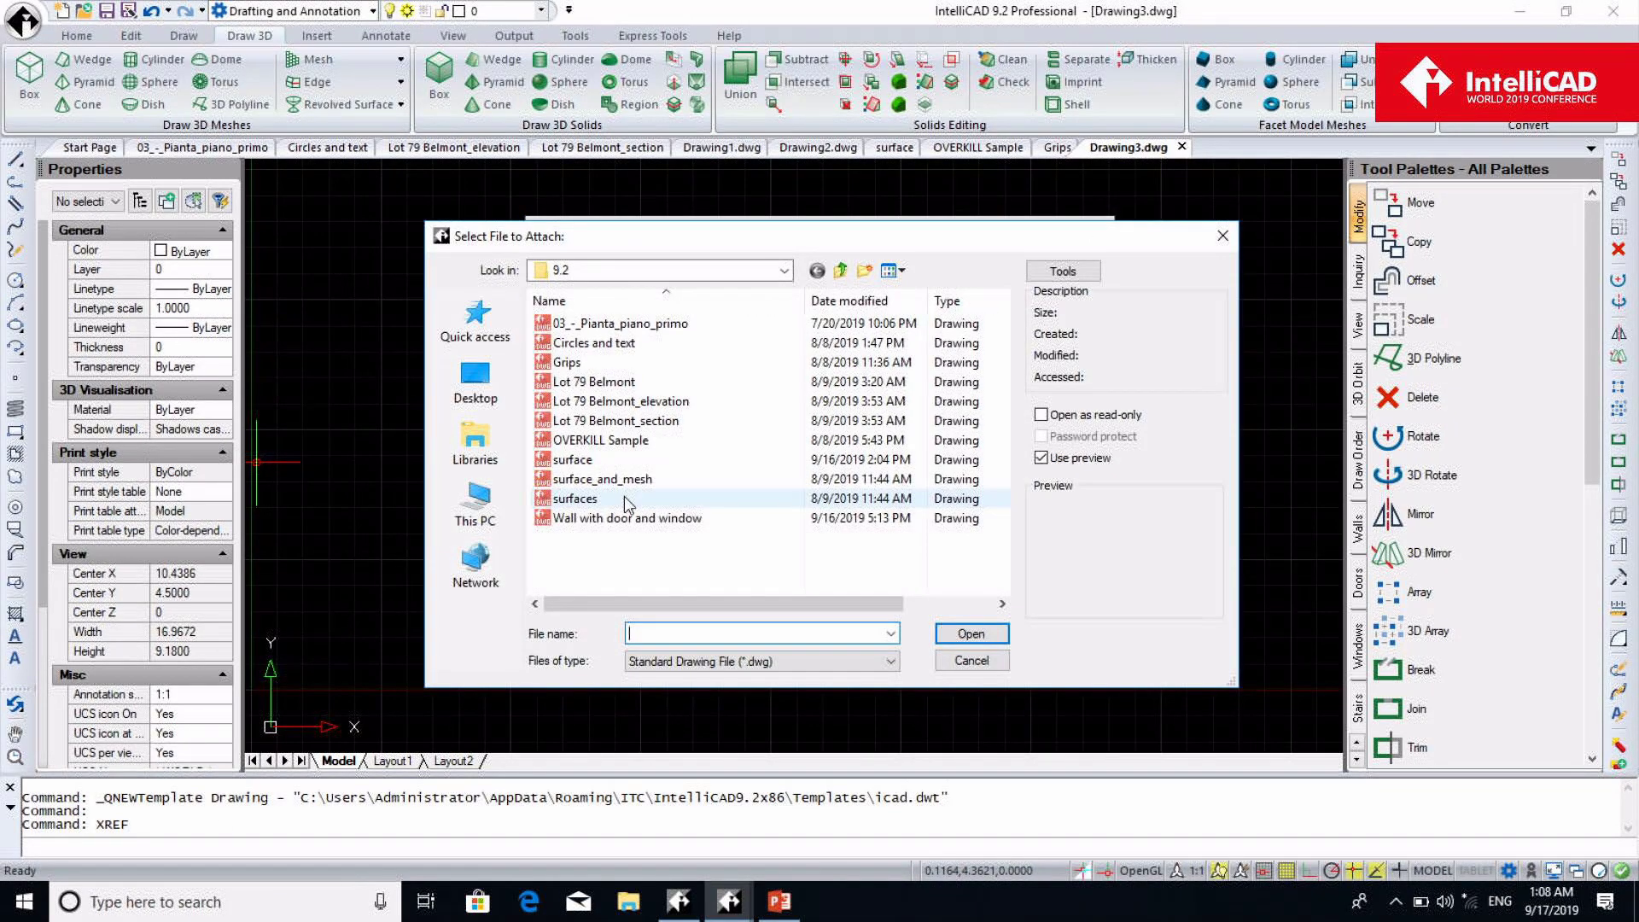
click(631, 518)
click(972, 636)
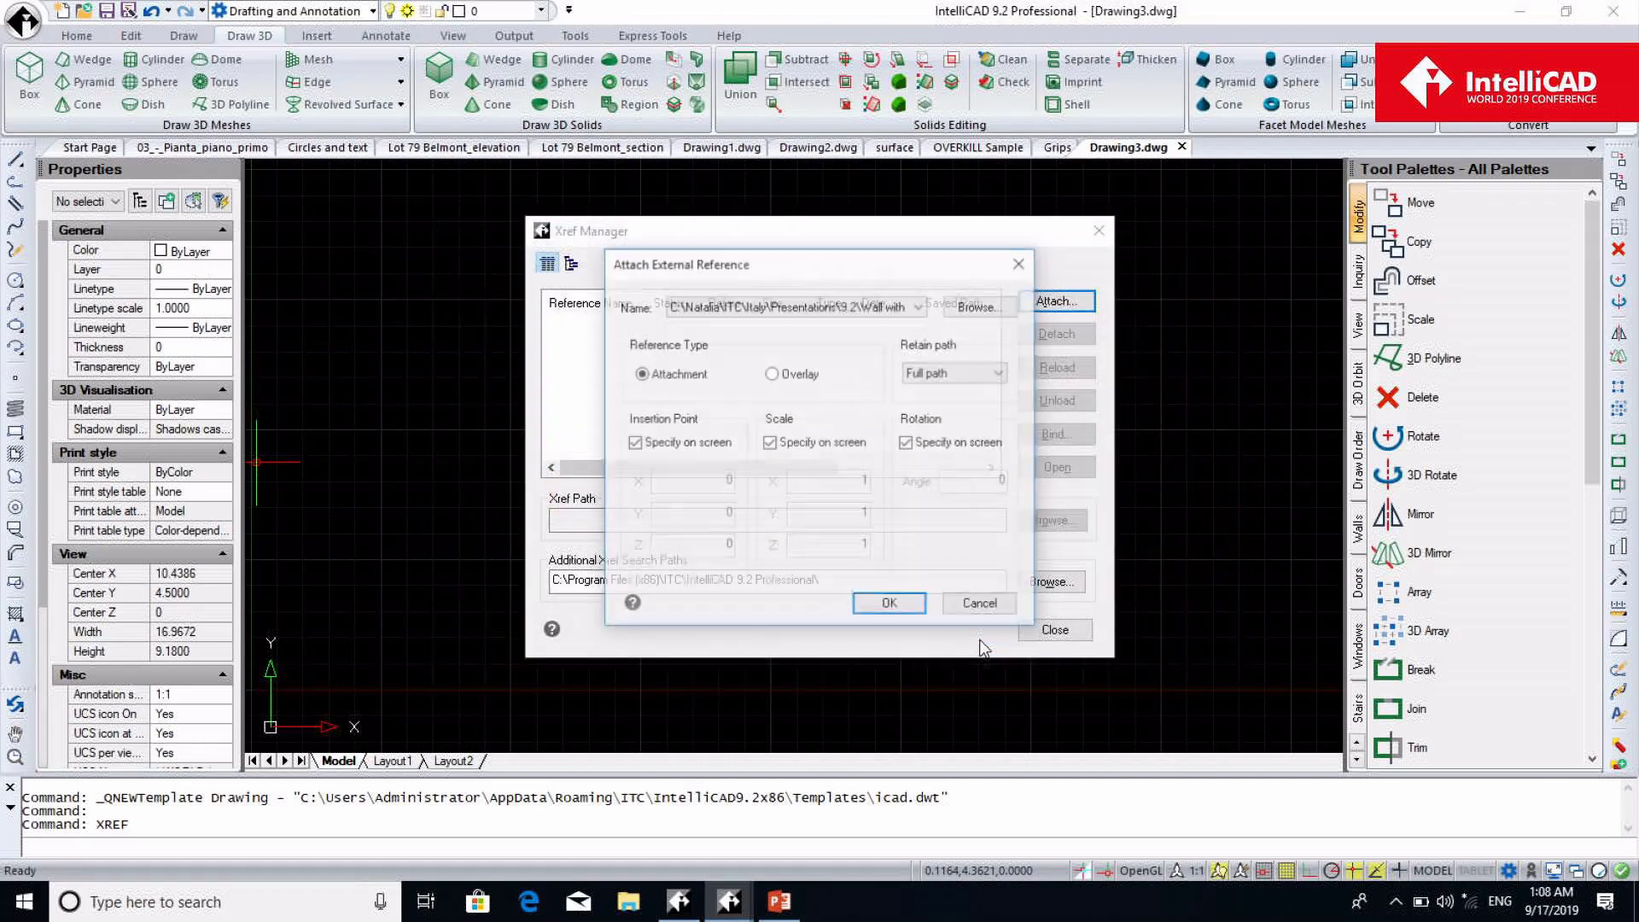
click(889, 603)
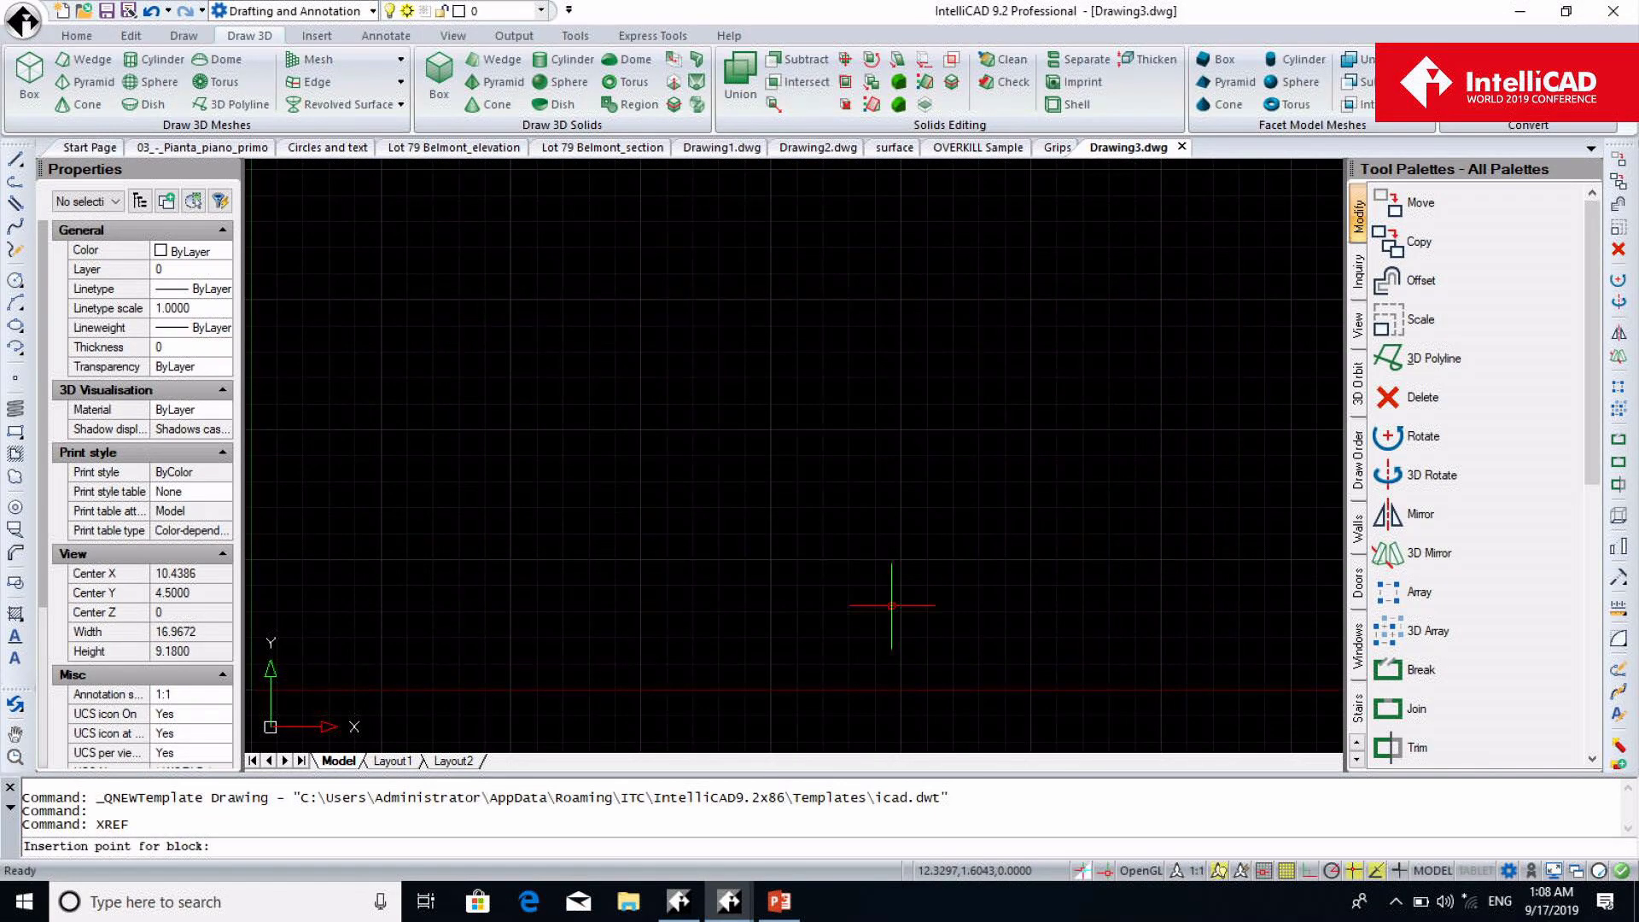
Place the wall reference at about 5.16, 2.59 with default scale and rotation, and close the Xref Manager
click(518, 554)
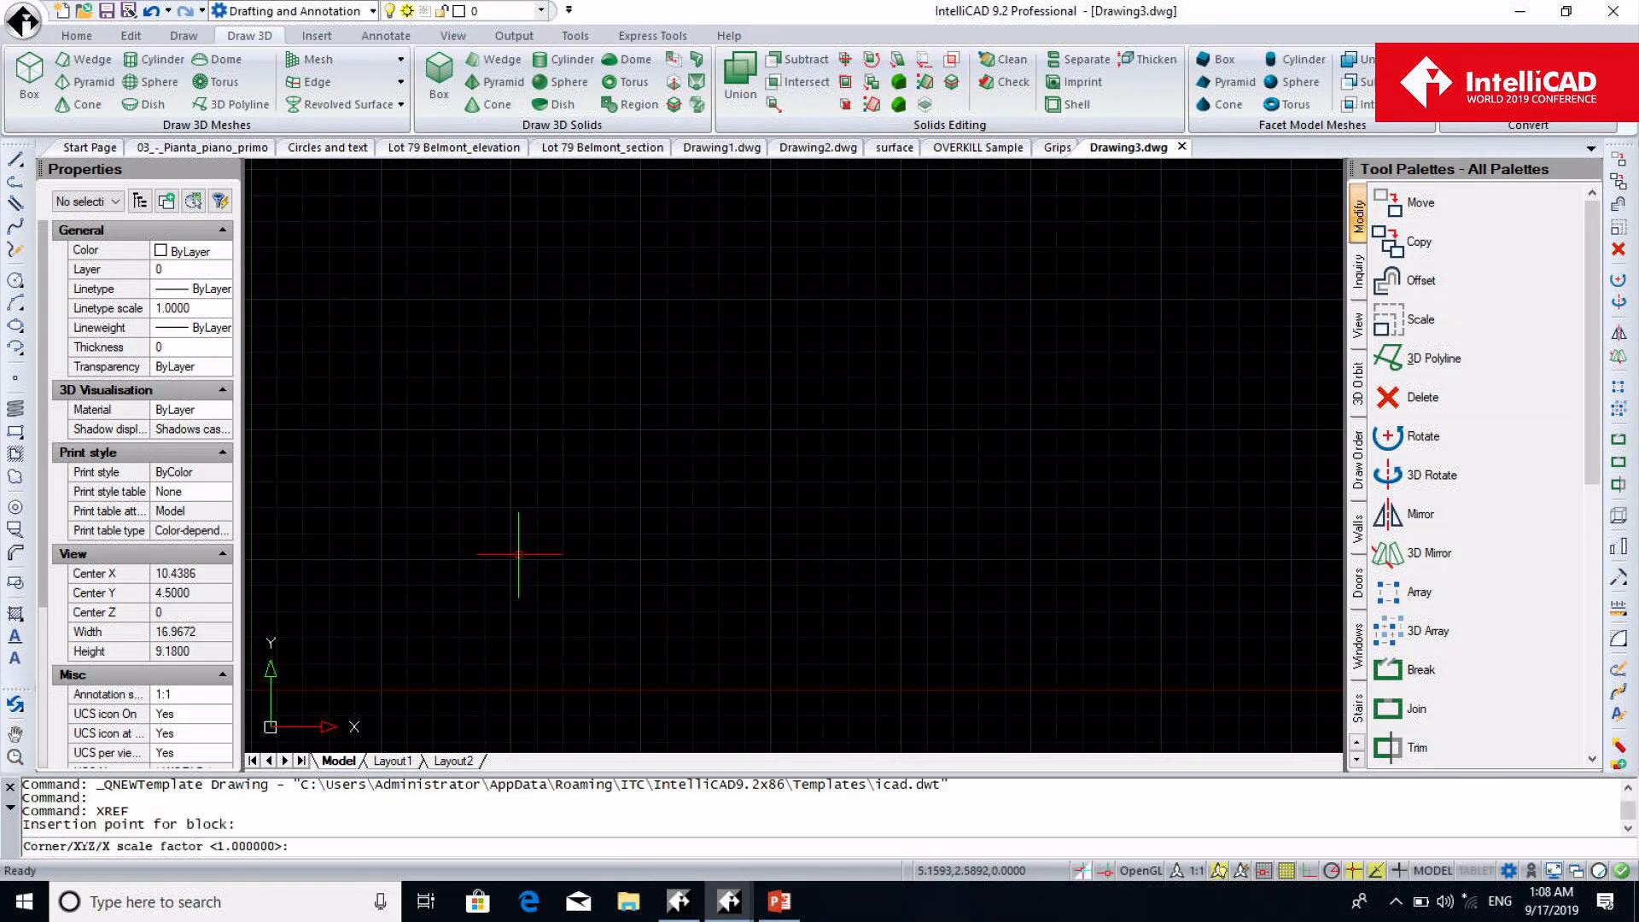
key(Return)
key(Return)
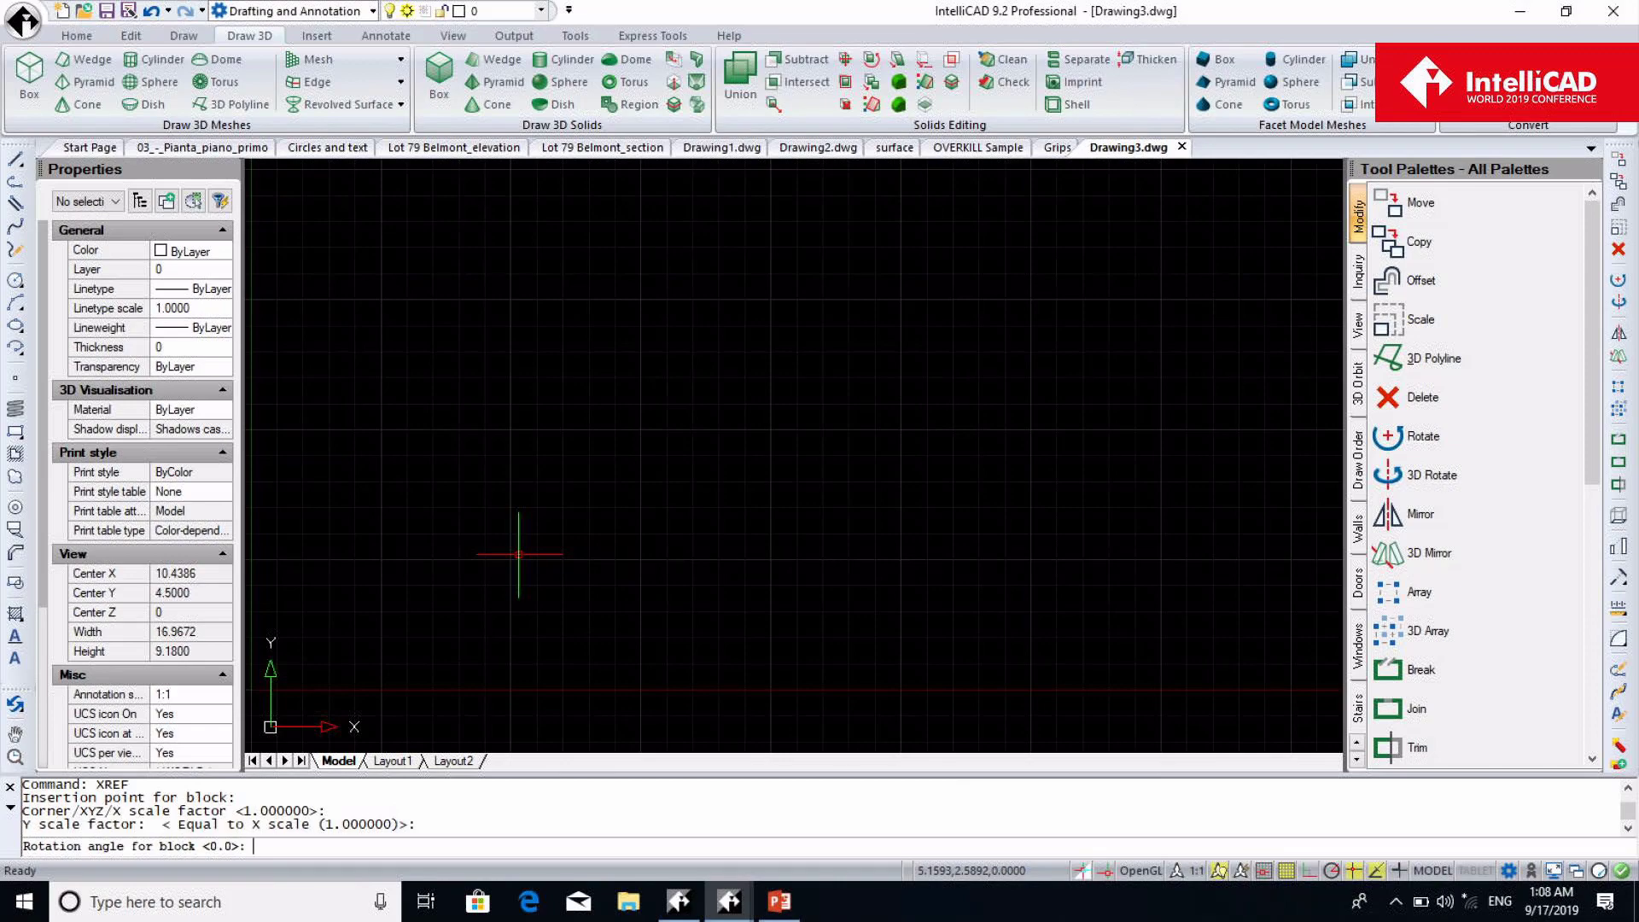
key(Return)
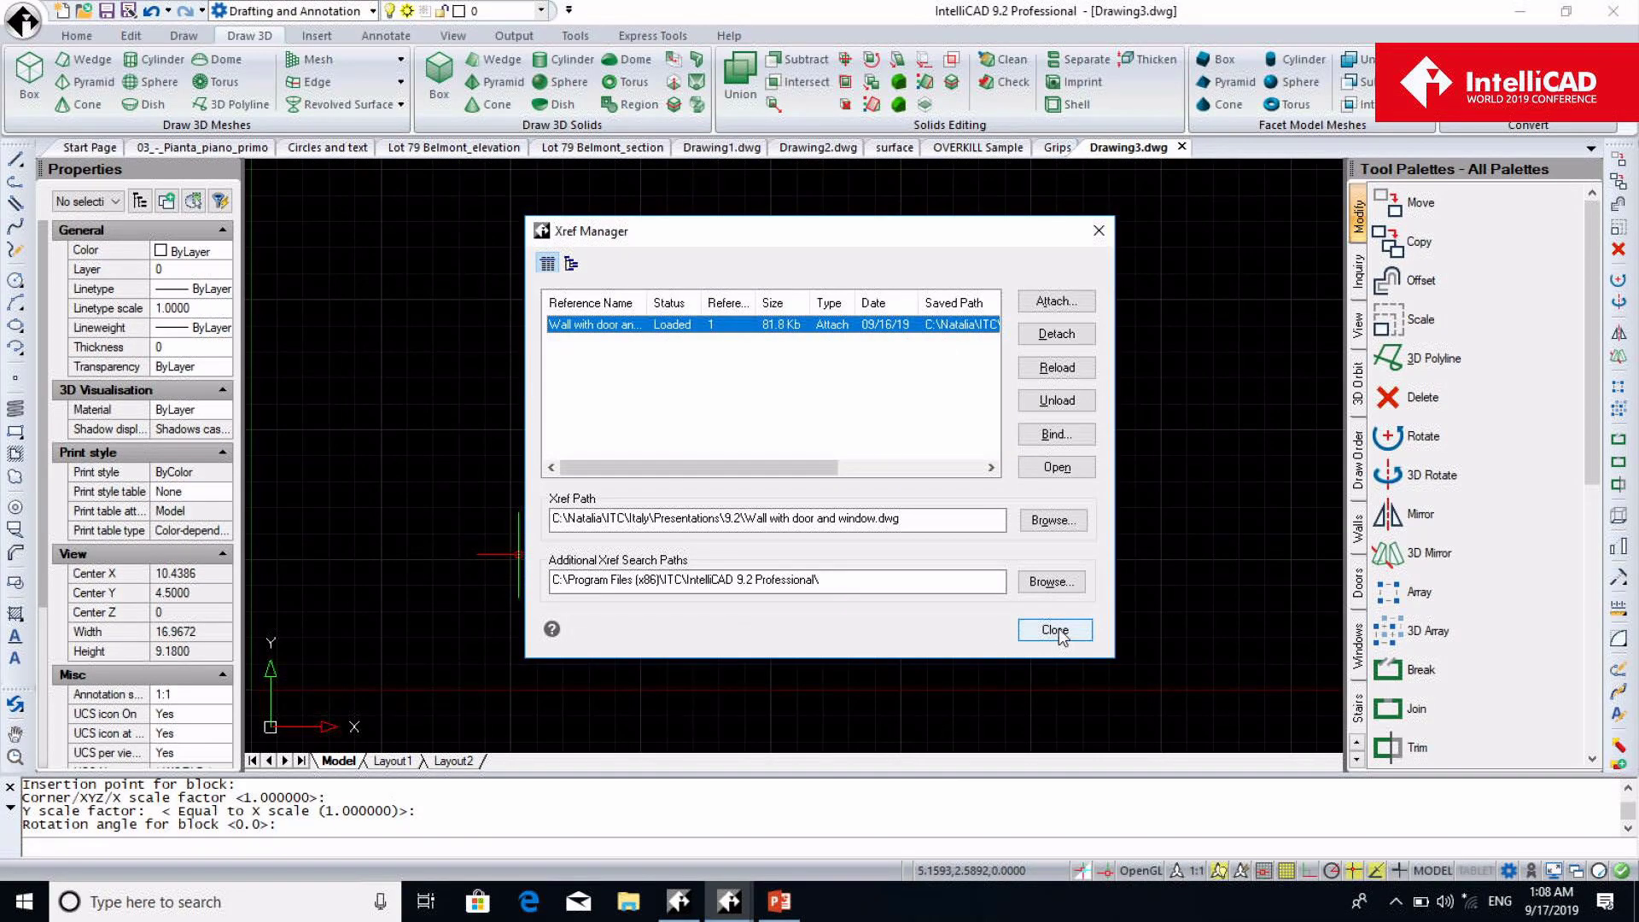
click(1056, 630)
Fit the attached wall to the drawing extents and orbit it in 3D to view the door and window openings
text(zoom)
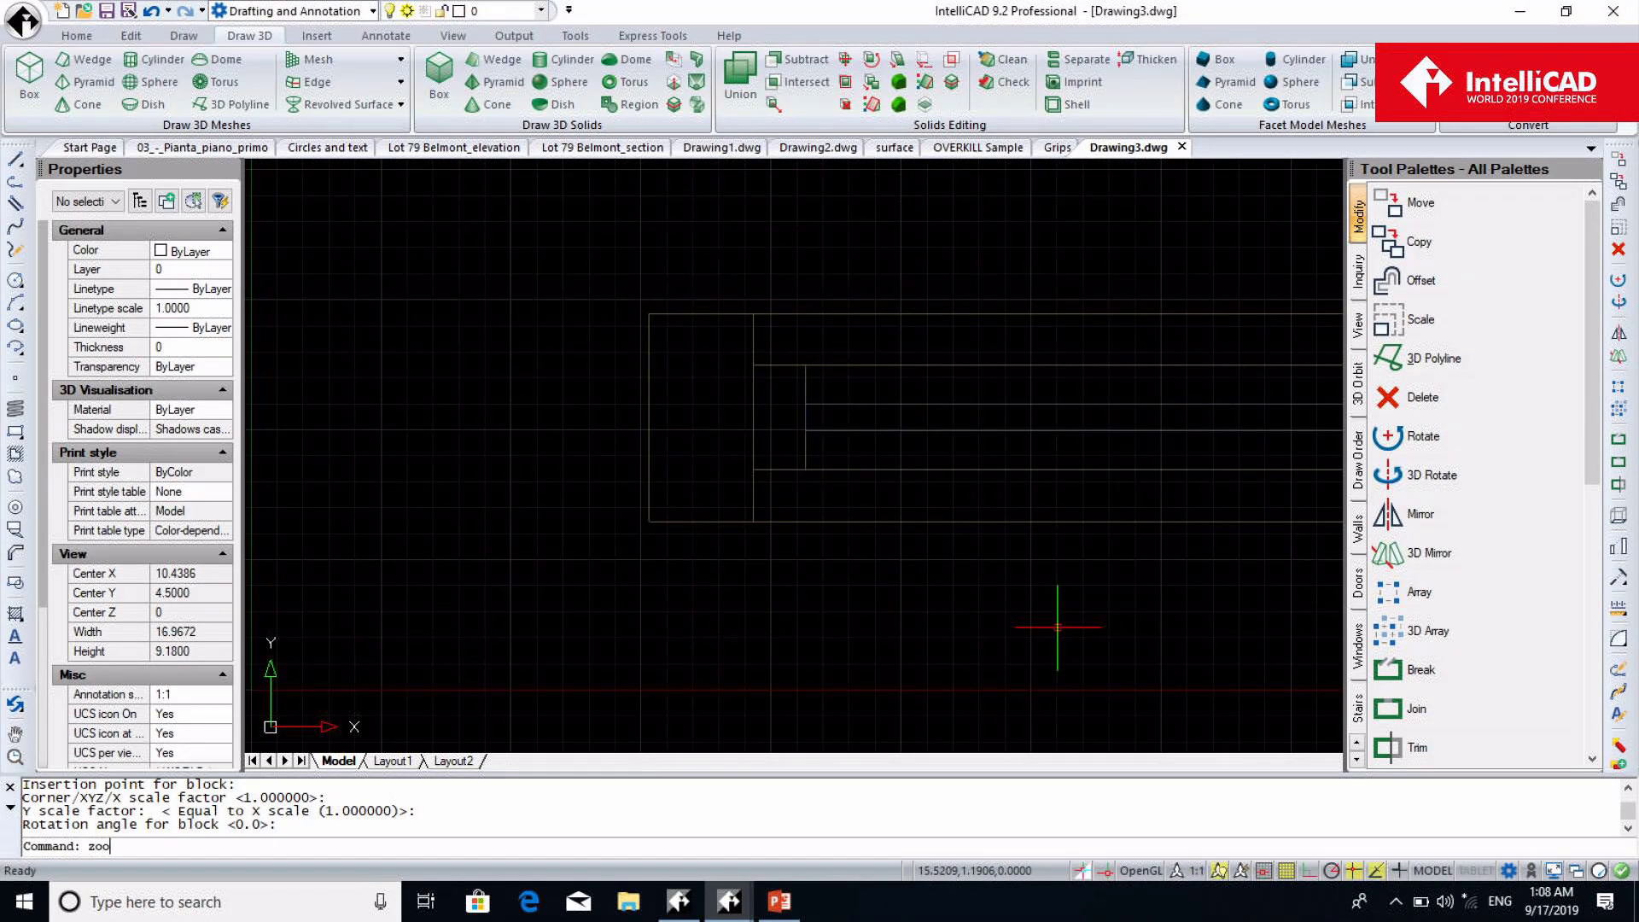
key(Return)
text(e)
key(Return)
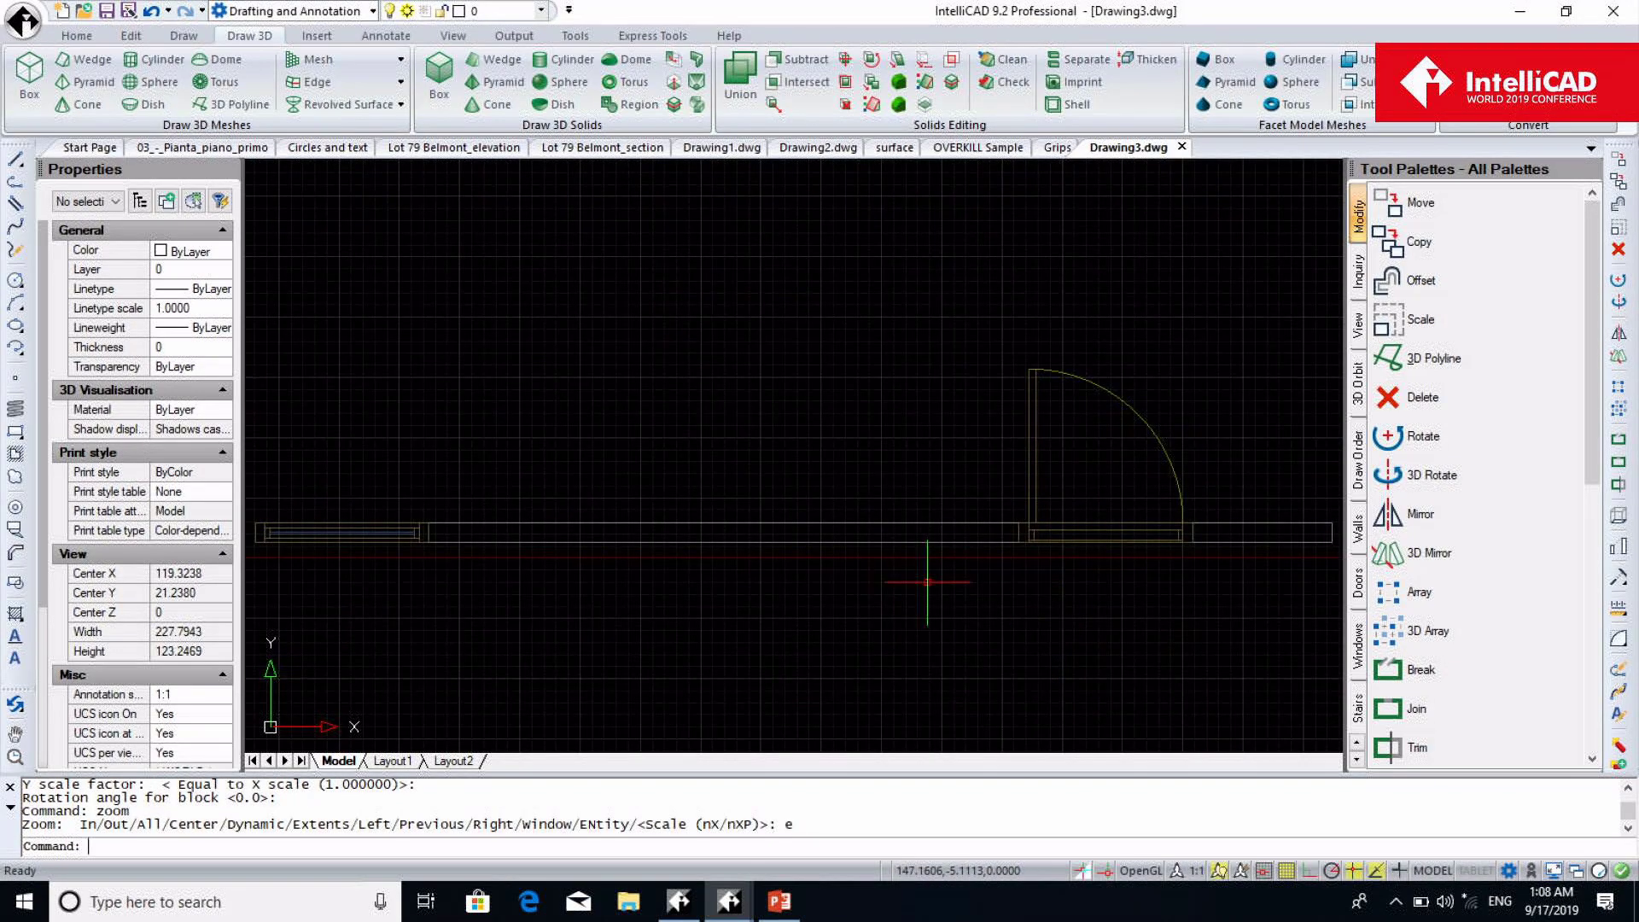
text(3do)
key(Return)
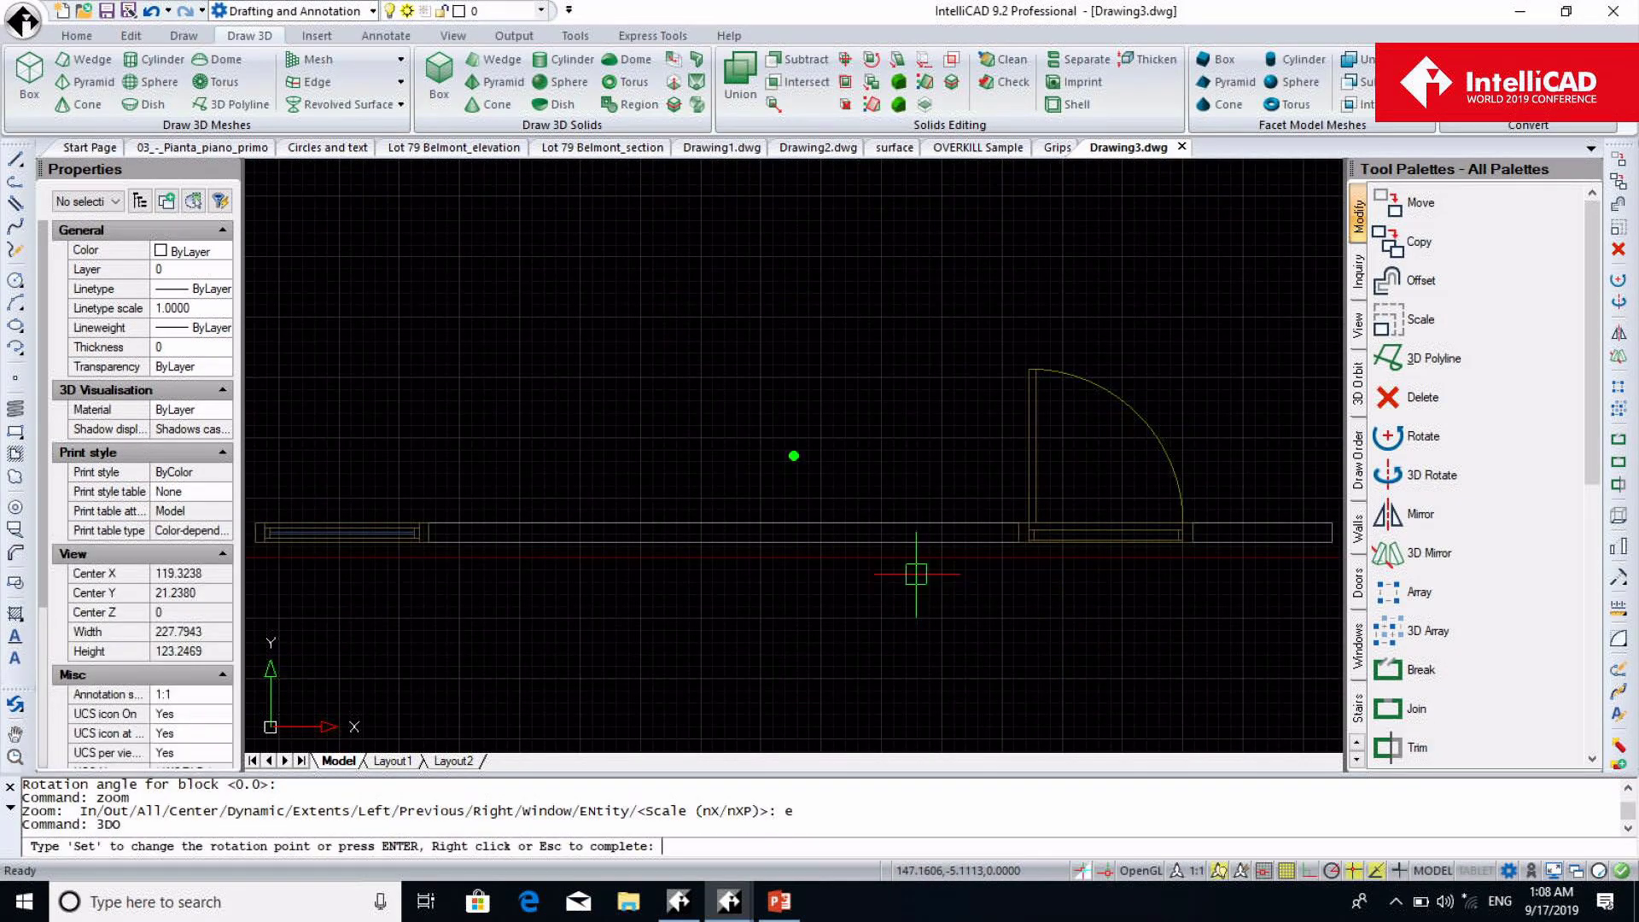
mouse_move(849, 571)
mouse_down()
mouse_move(822, 445)
mouse_move(834, 392)
mouse_move(842, 595)
mouse_up()
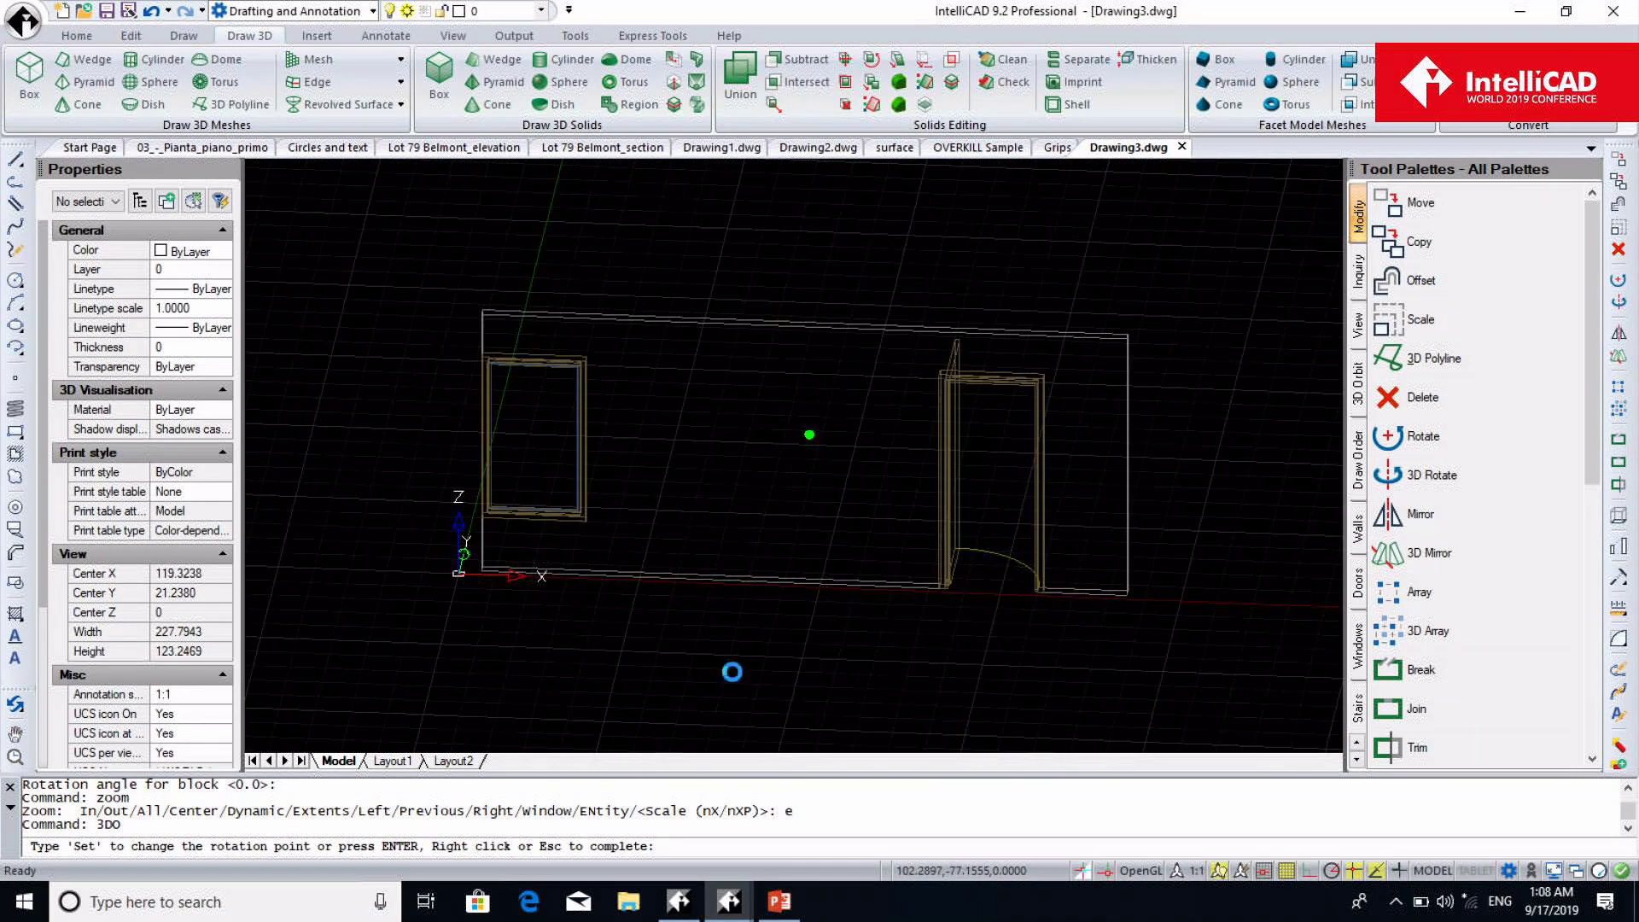
key(Escape)
Open the Wall with door and window drawing from the 9.2 folder and delete the window from the wall
click(83, 10)
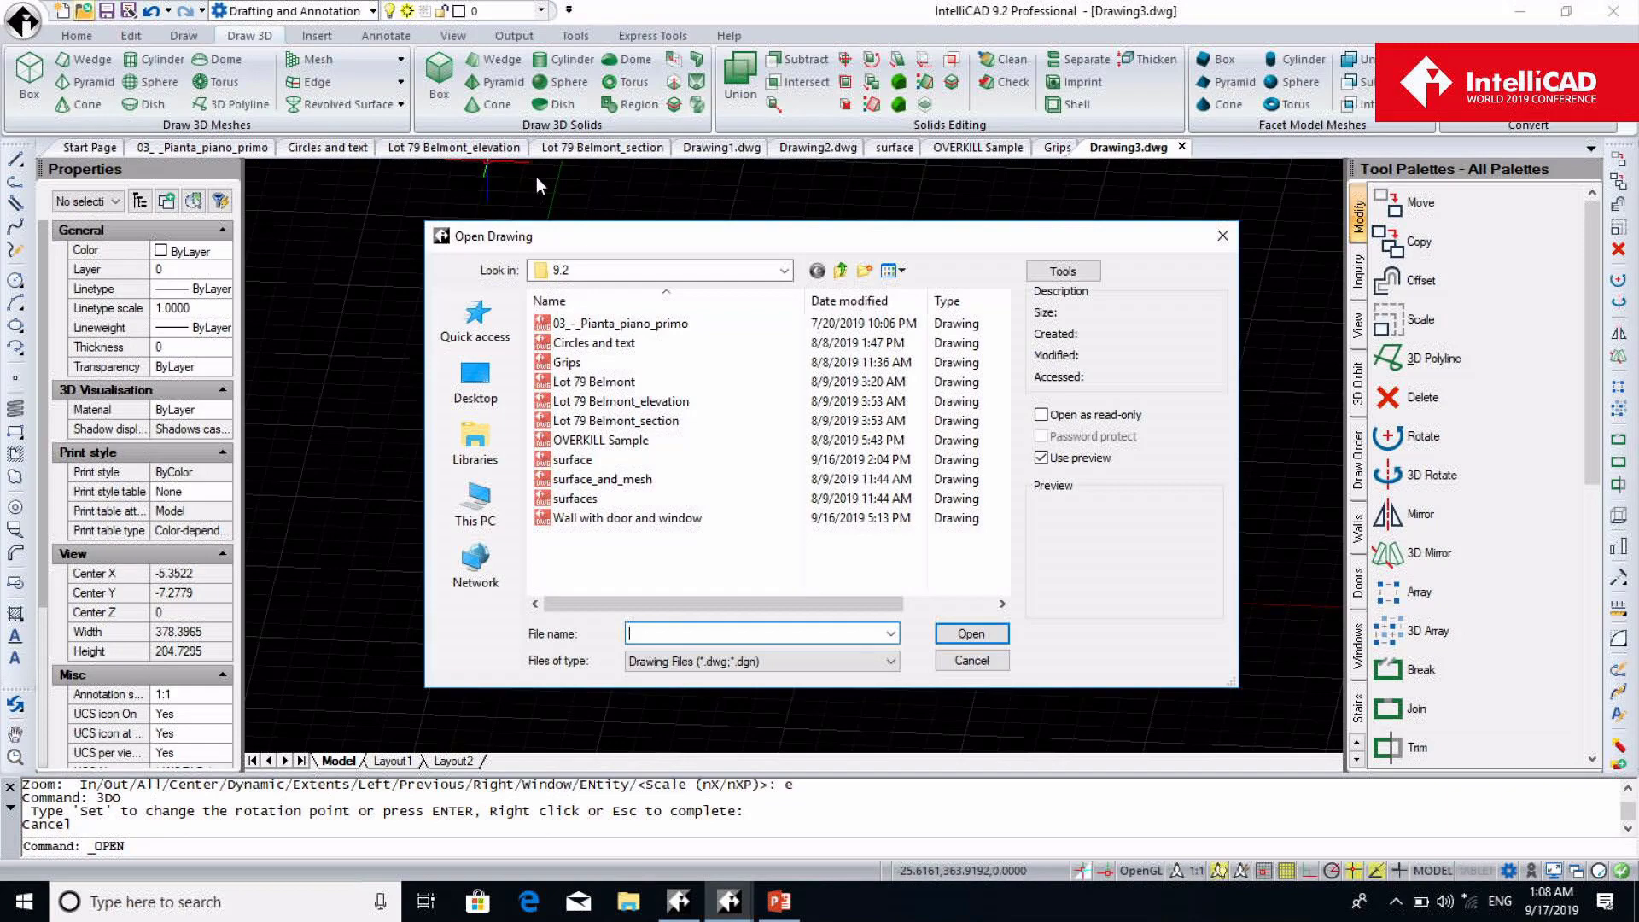
double_click(622, 517)
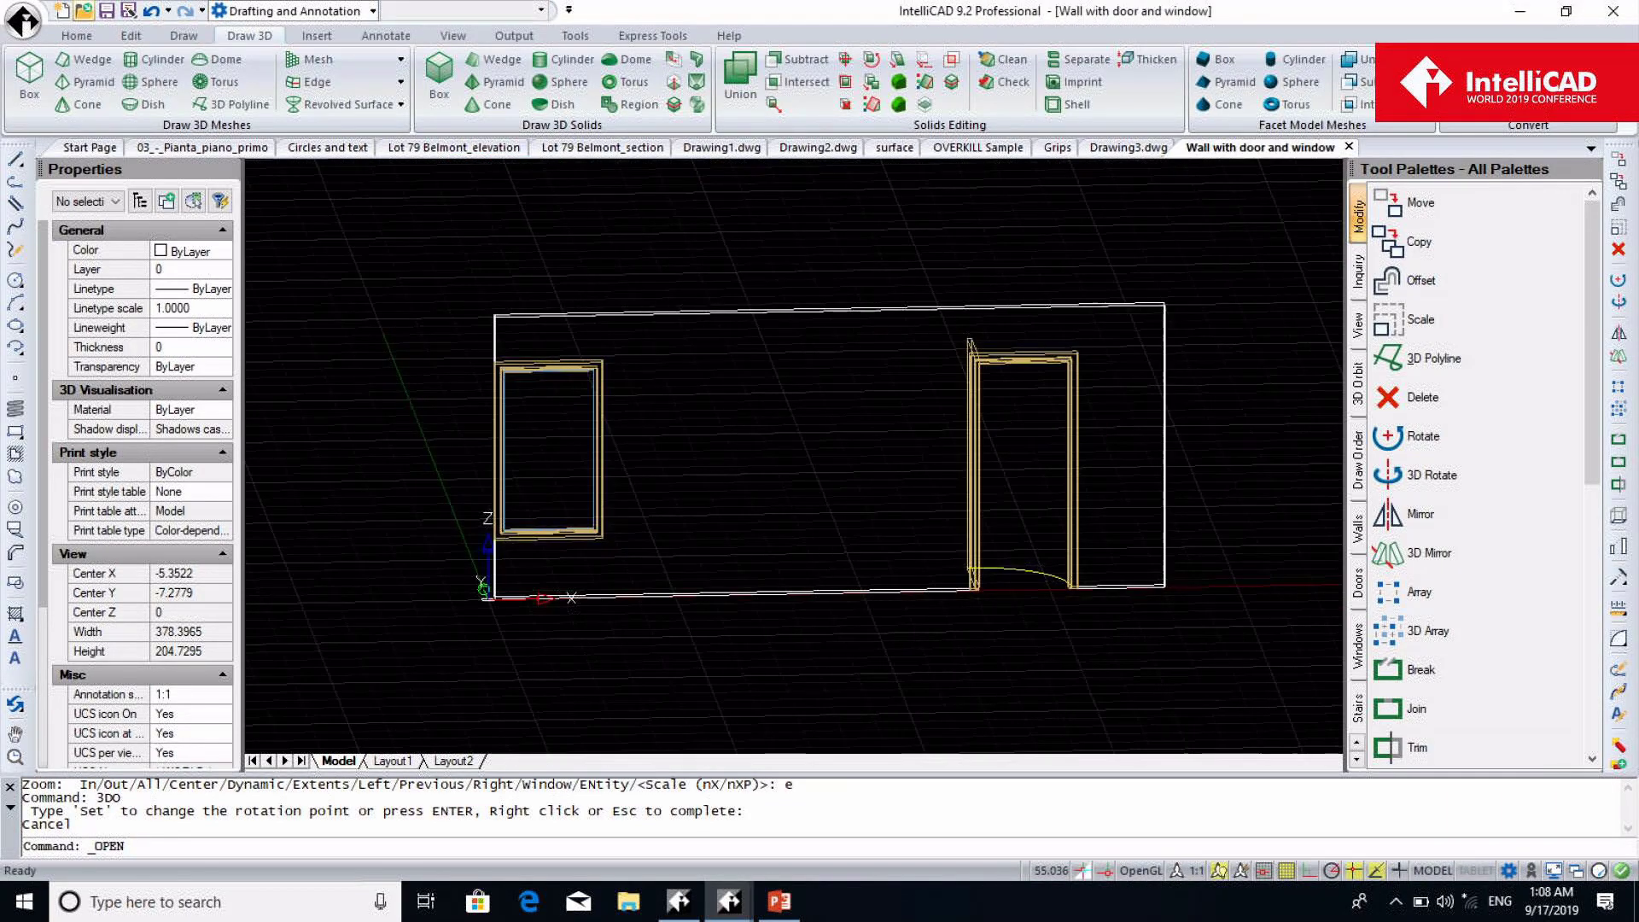
click(591, 443)
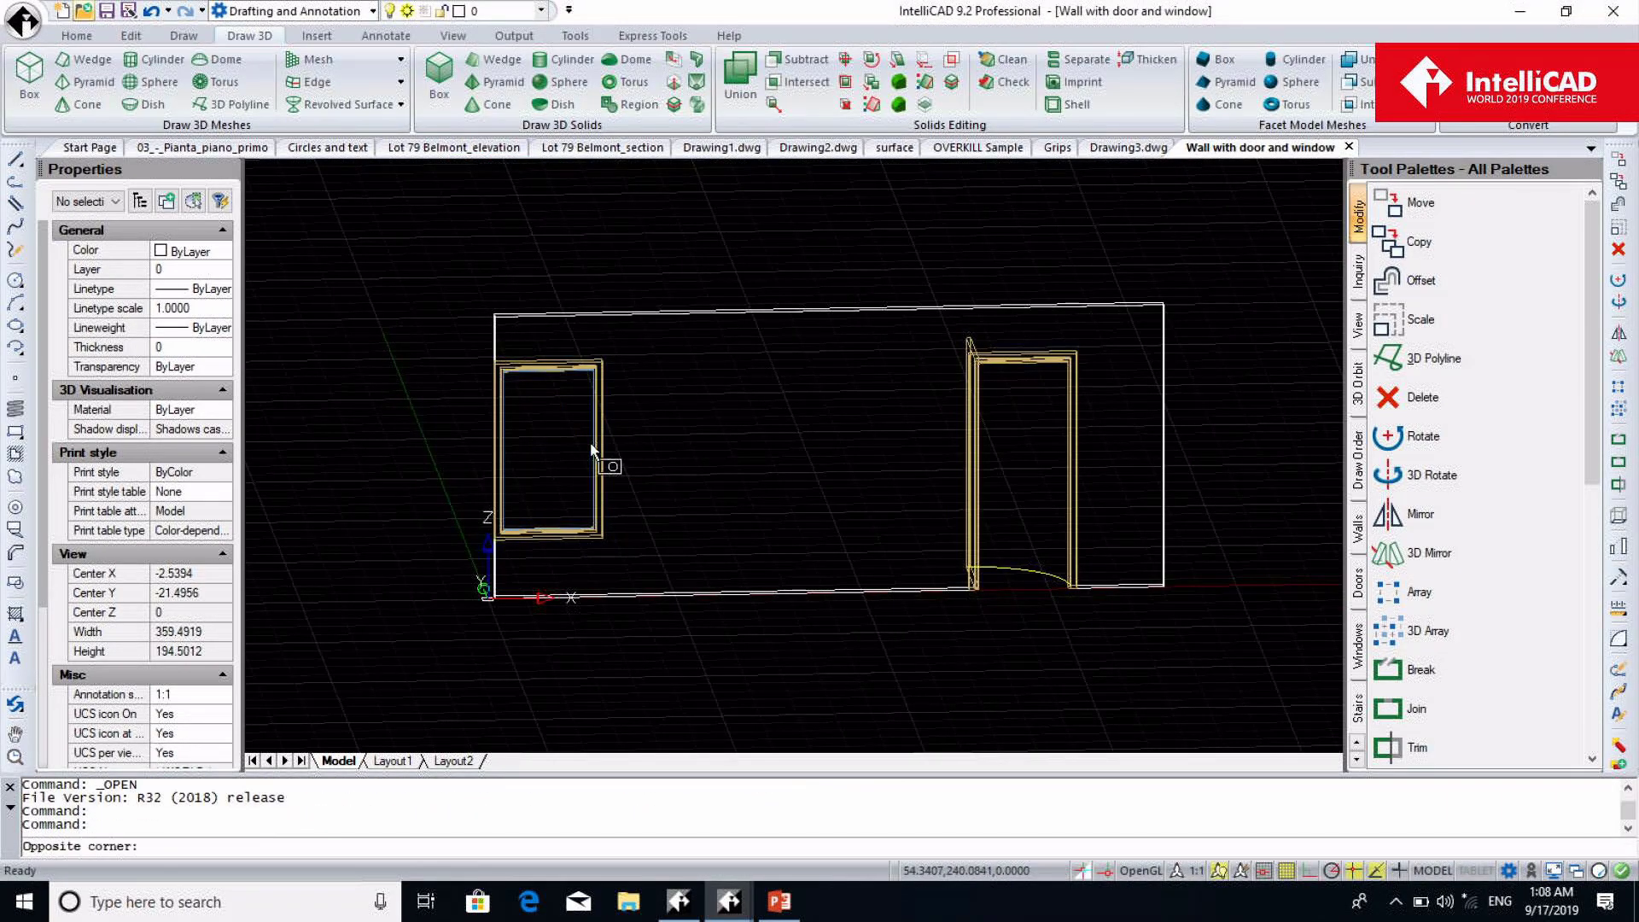
click(596, 444)
click(595, 459)
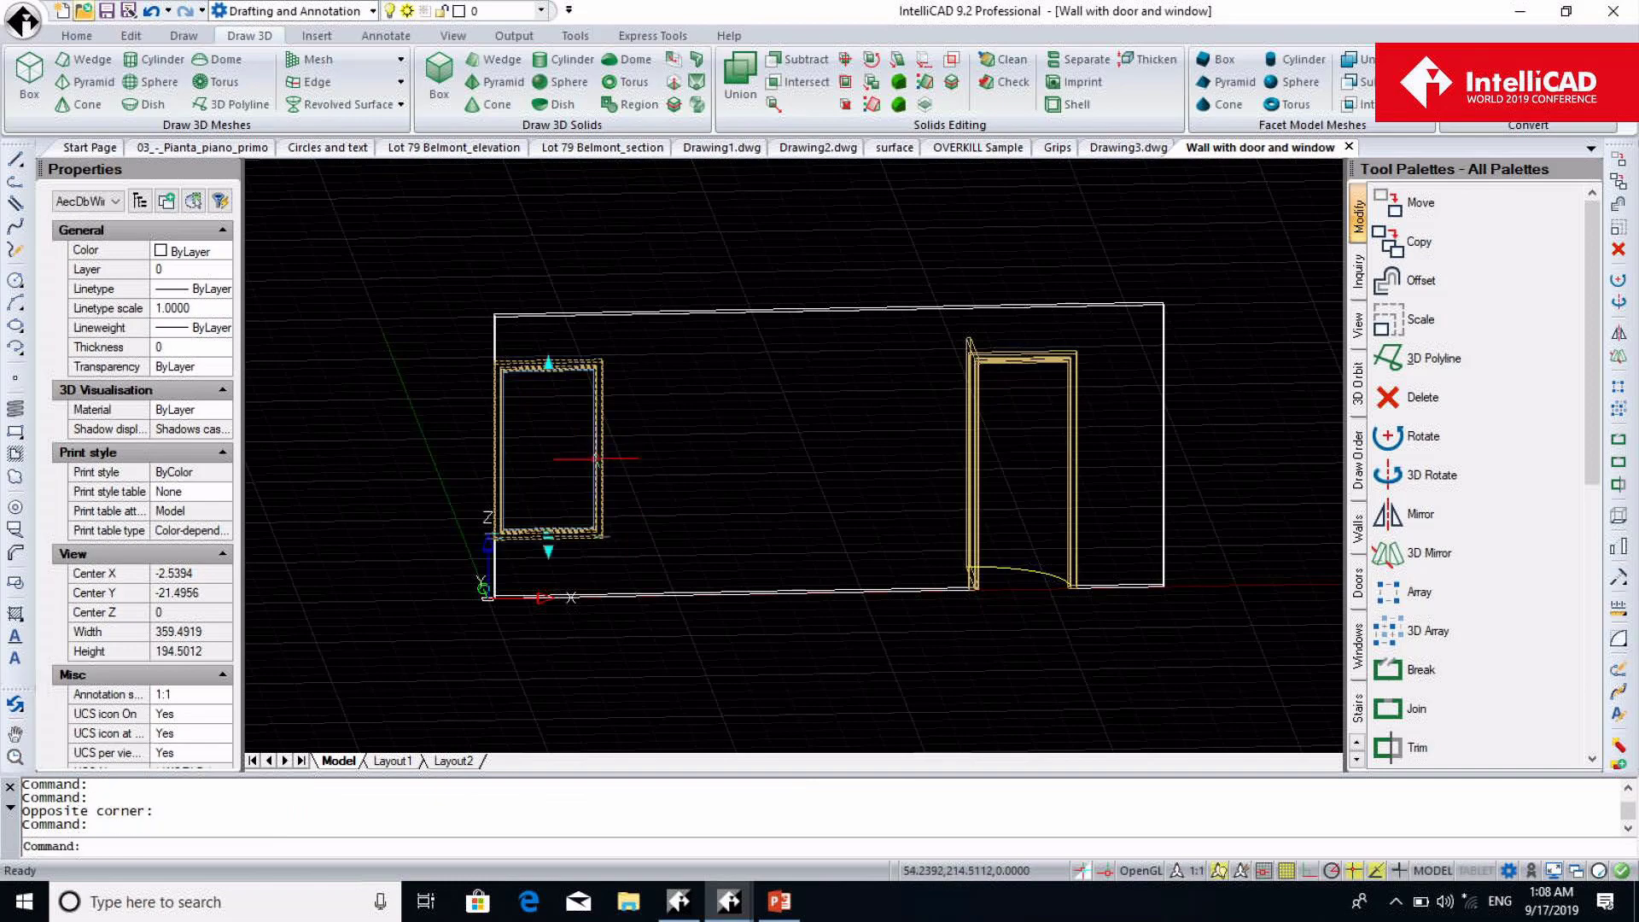
key(Delete)
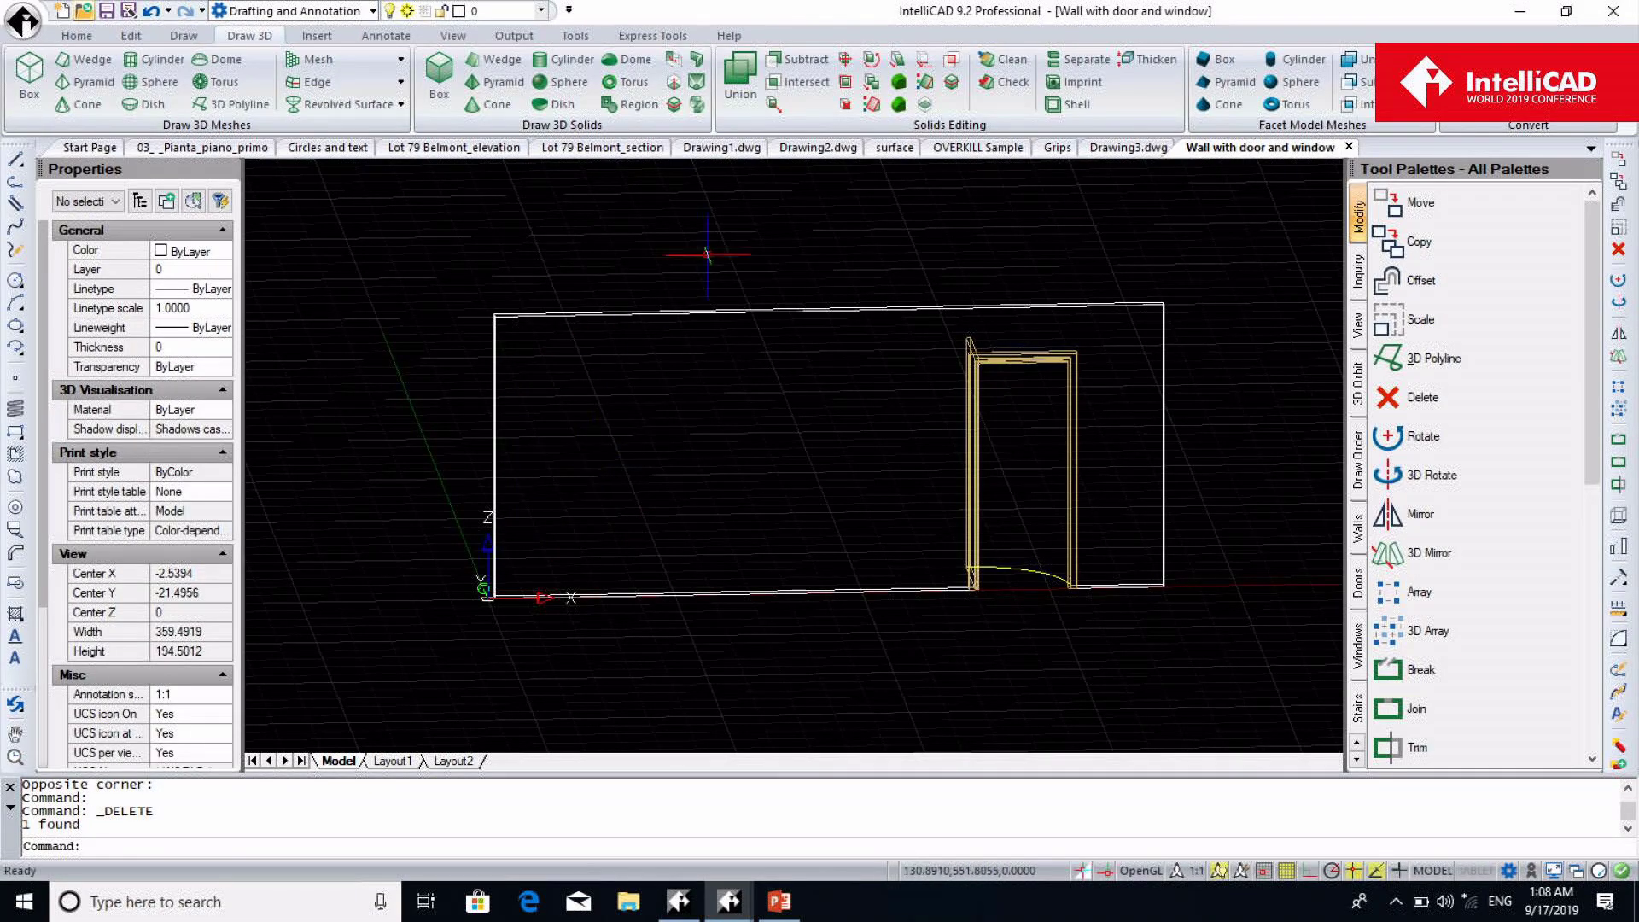
Close the wall drawing saving its changes, and reload the changed wall with door and window reference in Drawing3
click(1349, 147)
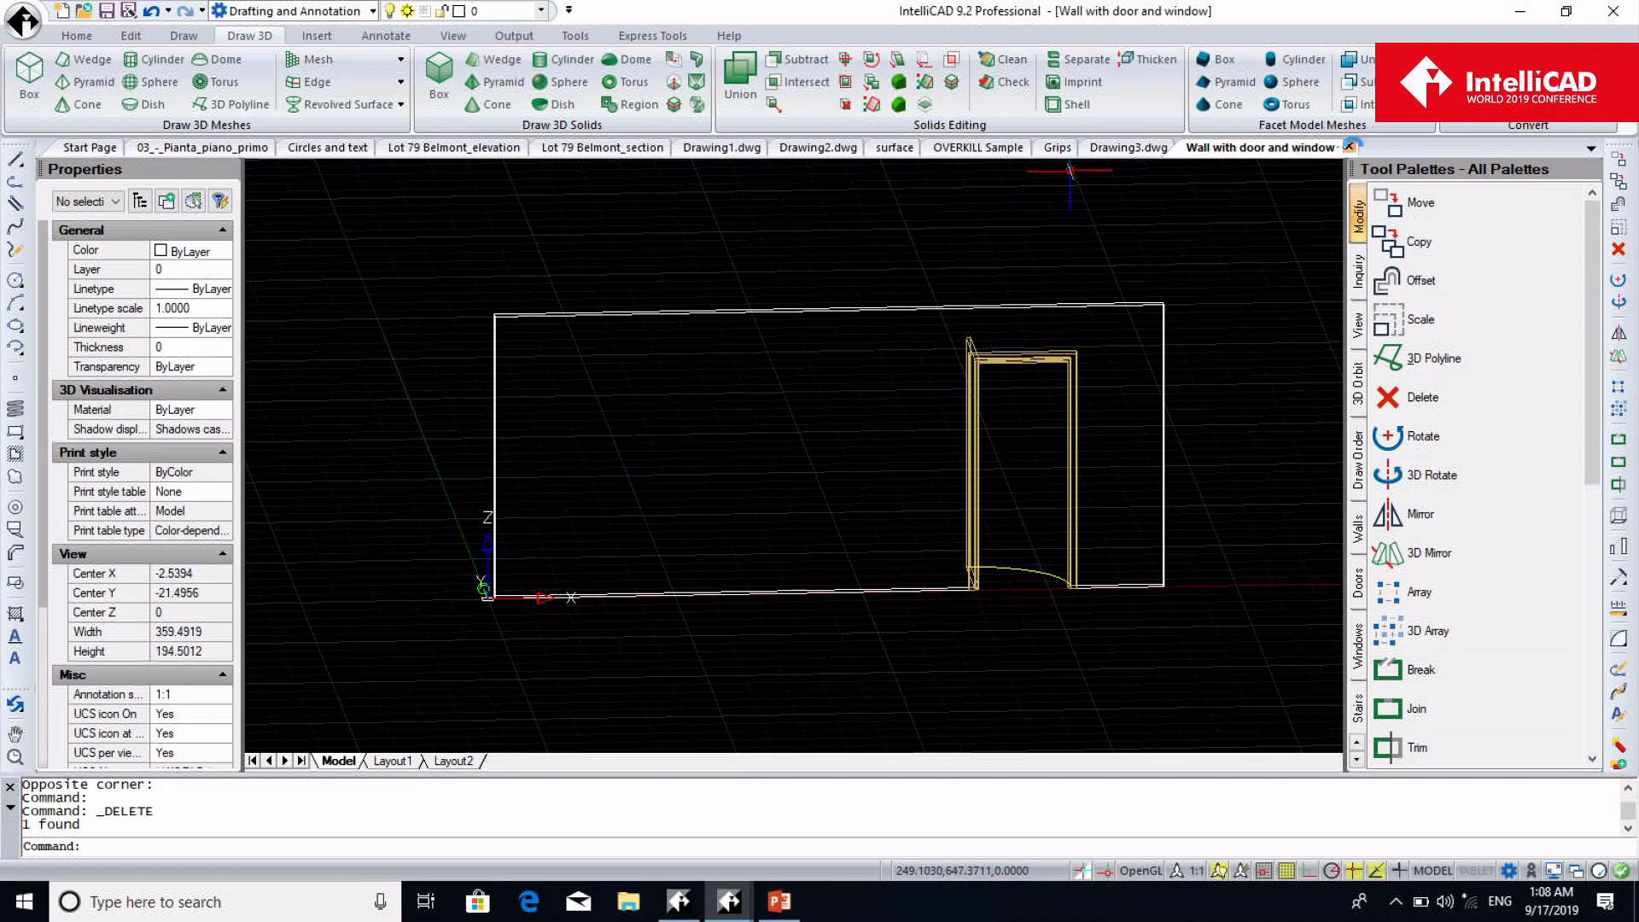
click(761, 495)
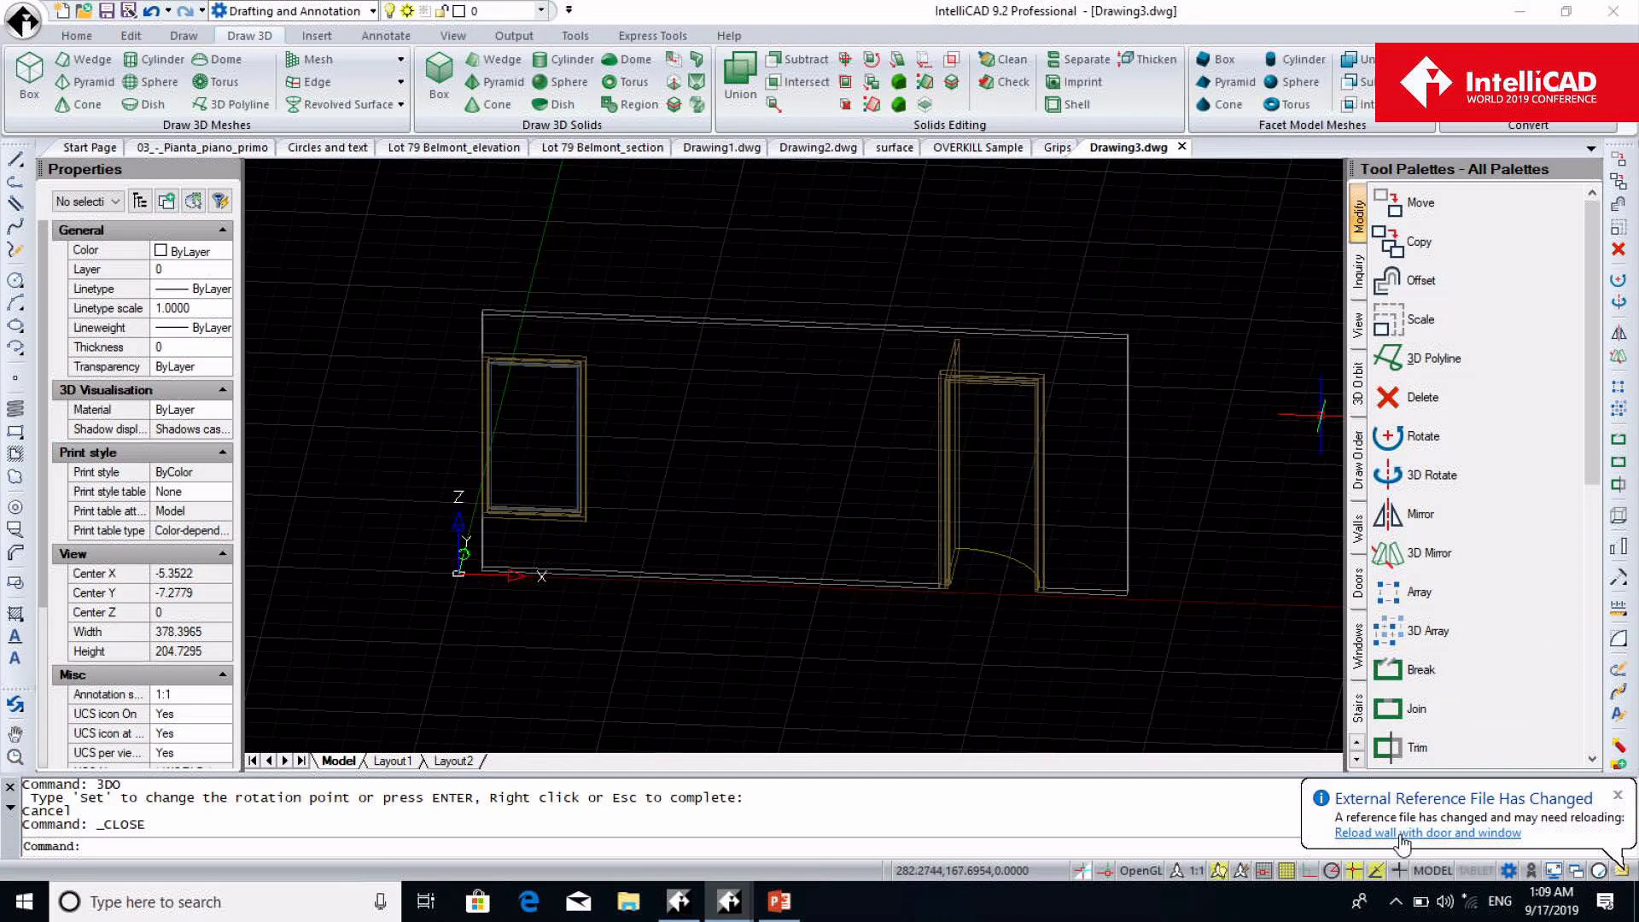
click(1401, 832)
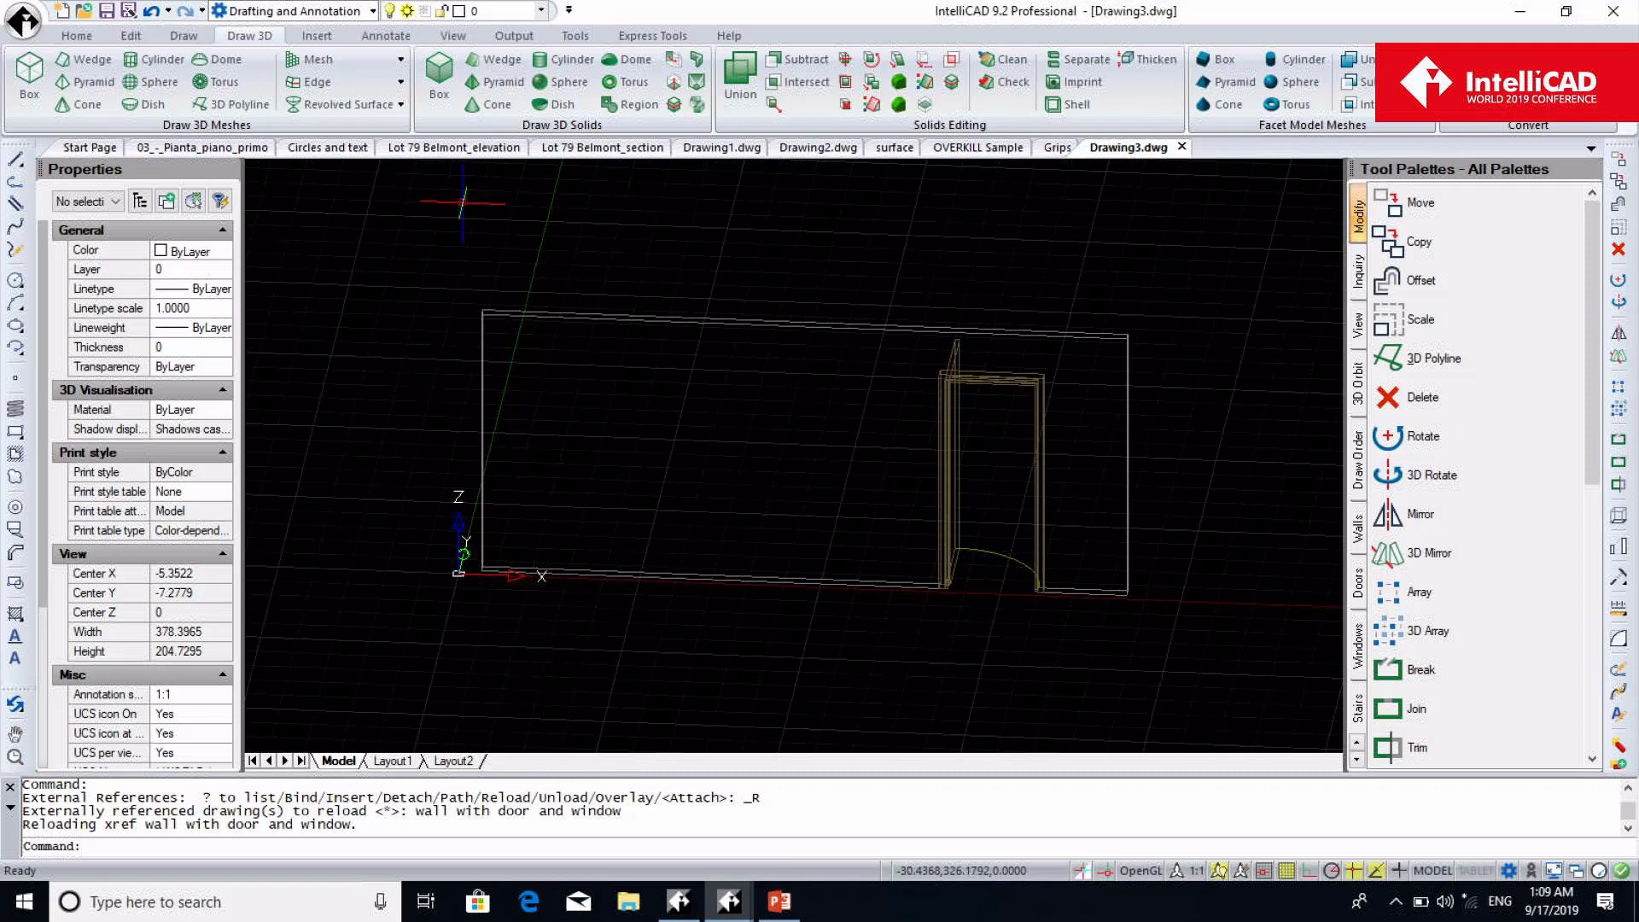
Switch to the OVERKILL Sample drawing, select all its entities, and list the selection by entity type in the properties
click(971, 152)
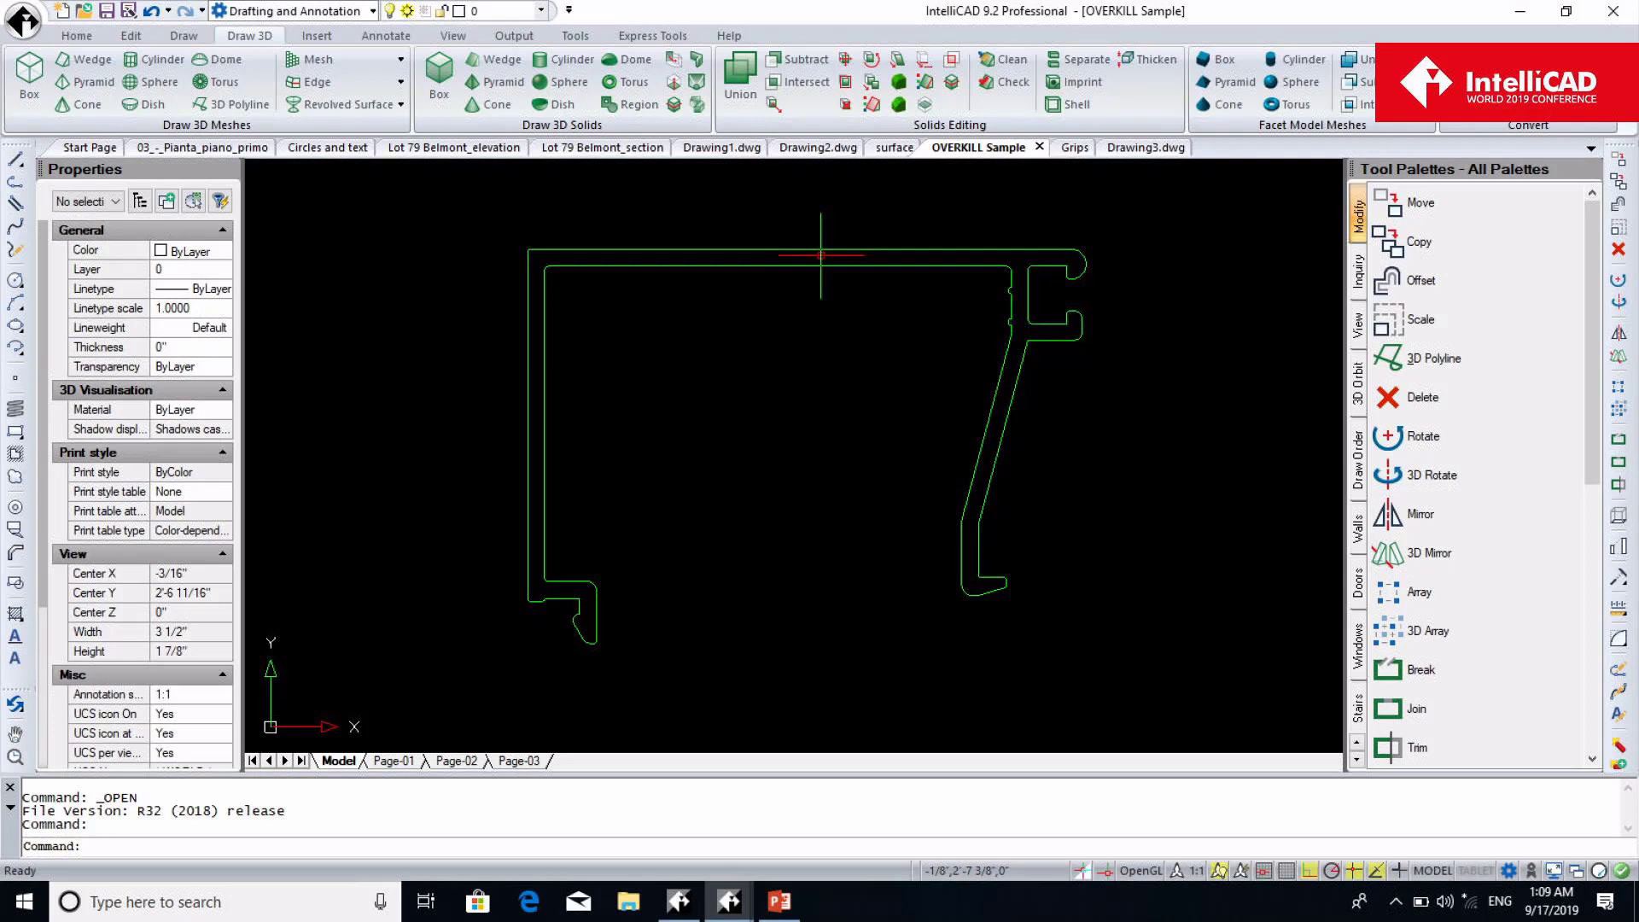
key(ctrl+a)
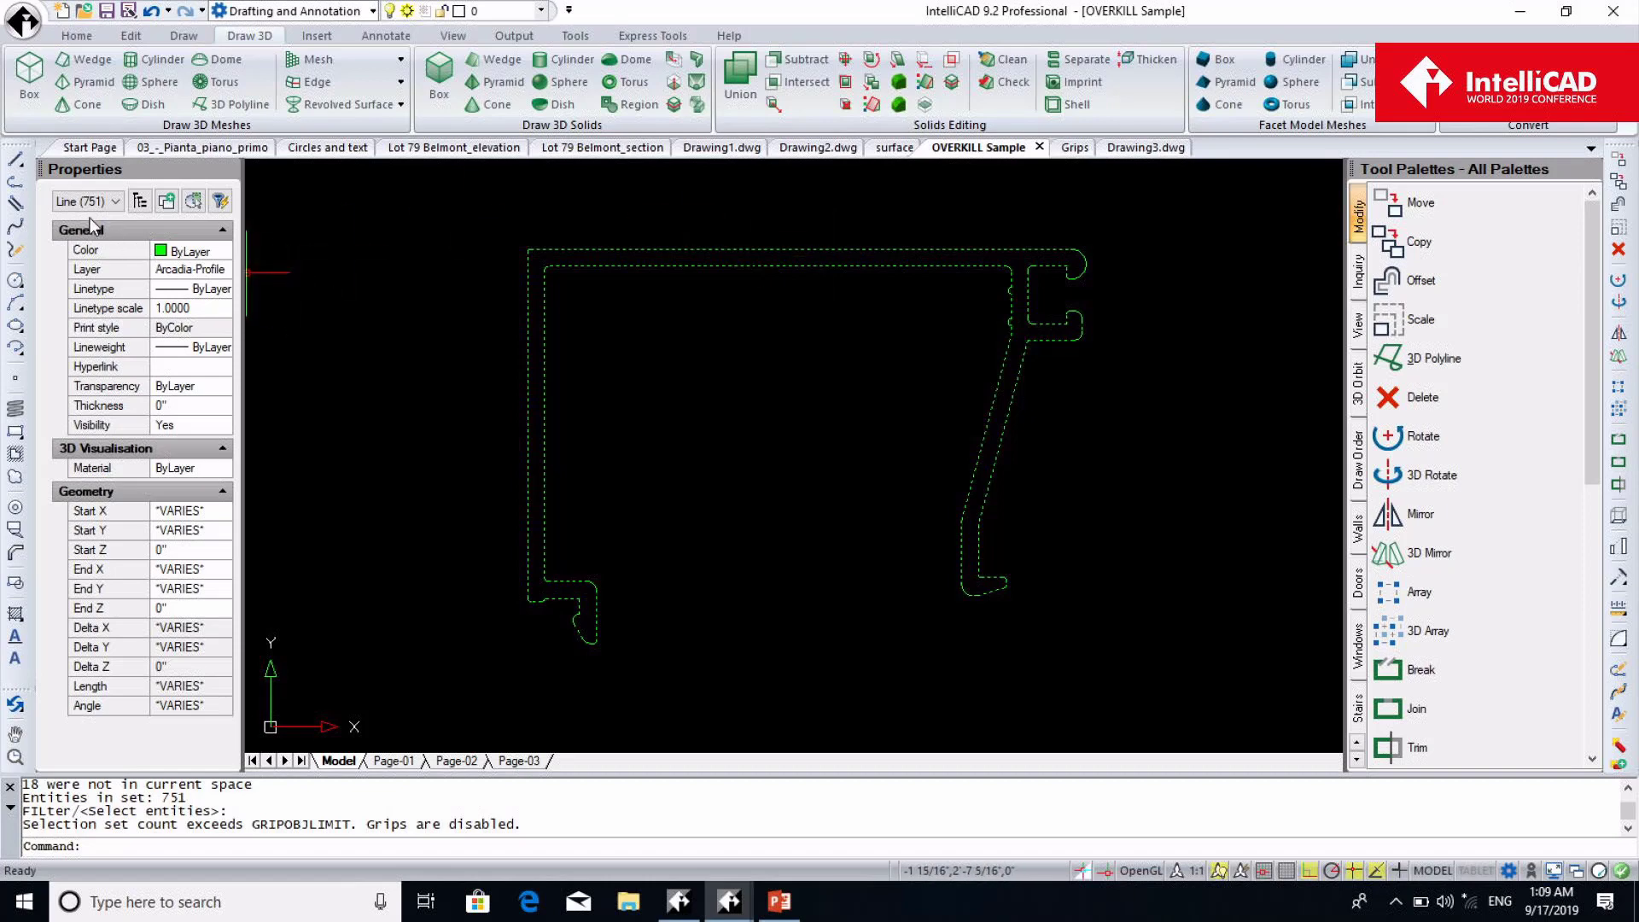
click(140, 201)
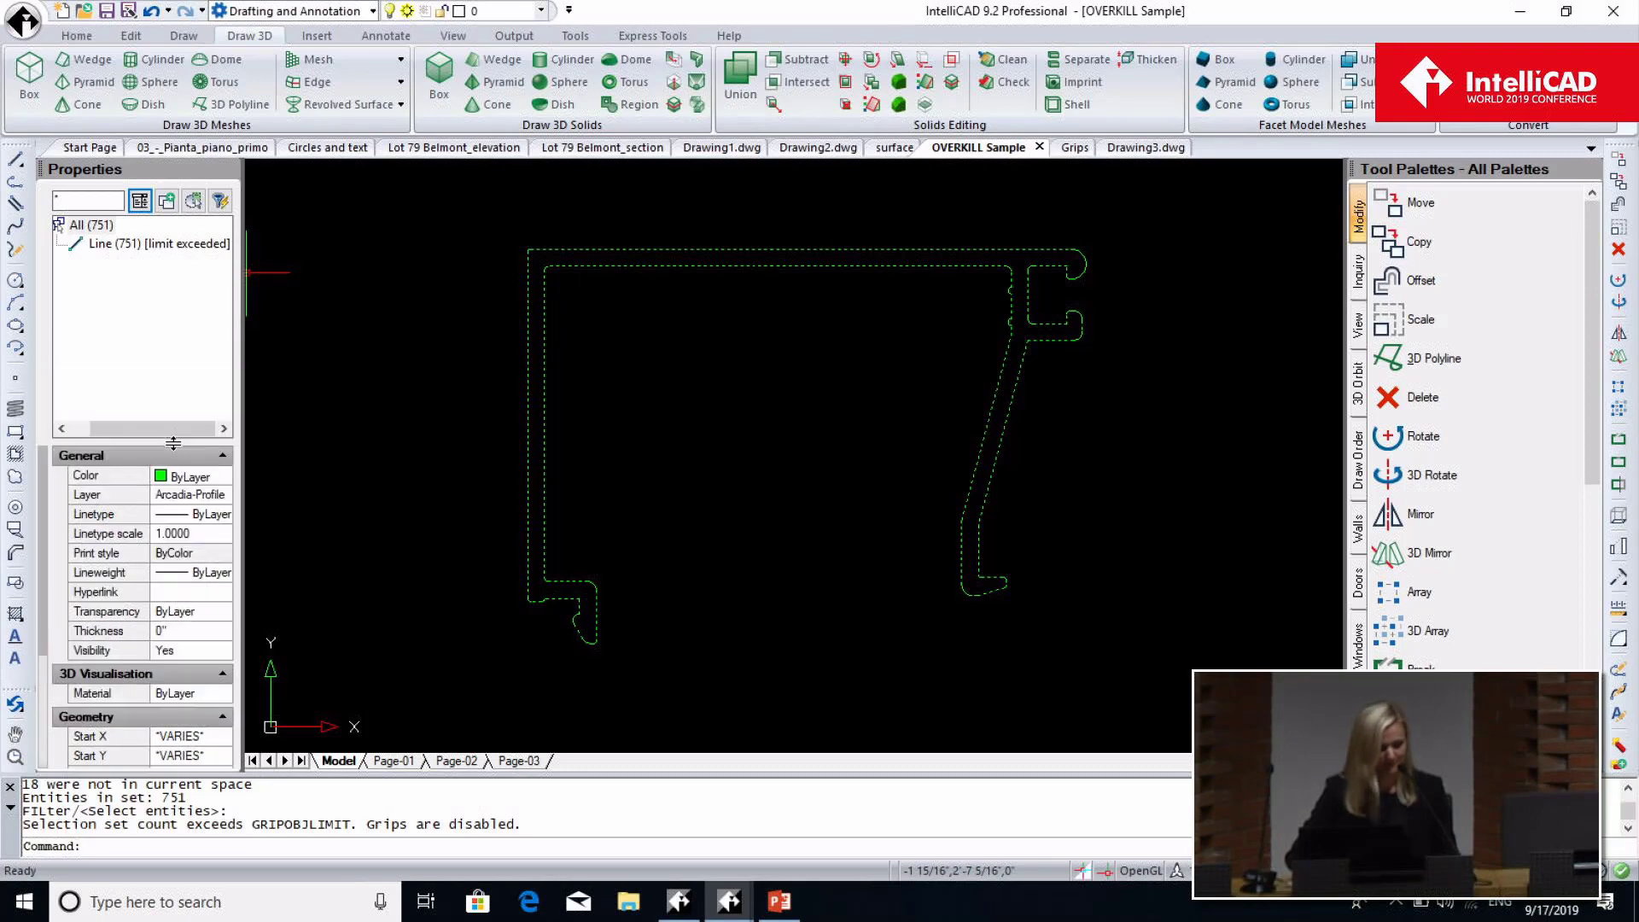
Run OVERKILL on the selected lines with tolerance 0.0001, converting adjacent line segments into arcs with an adjusted arc chord tolerance
text(OVERKILL)
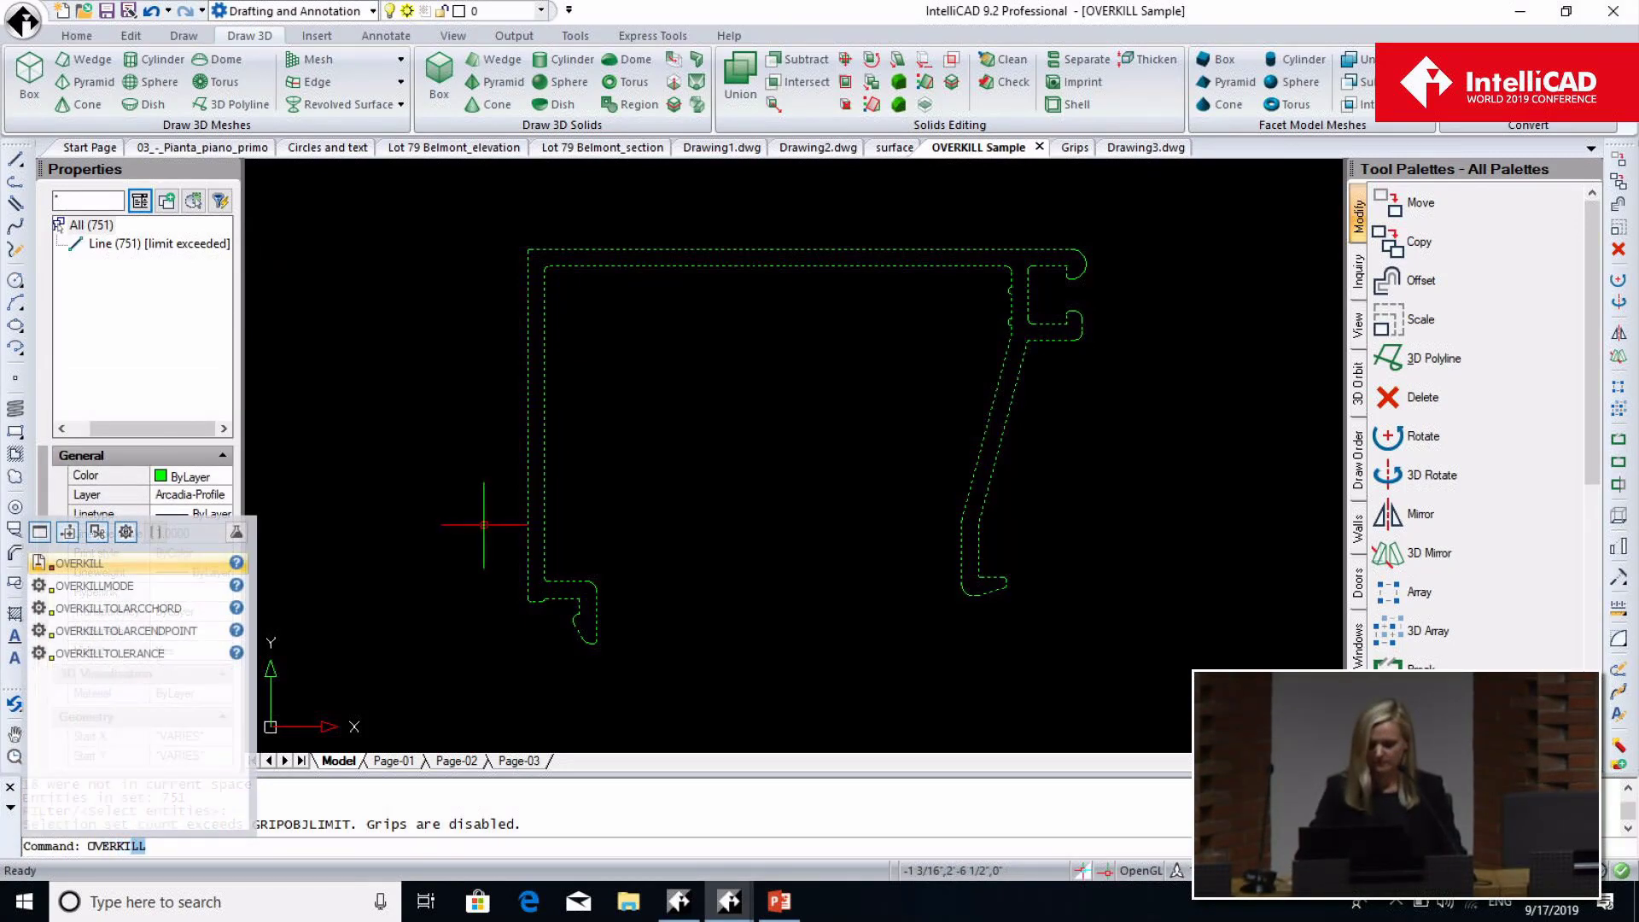
key(Return)
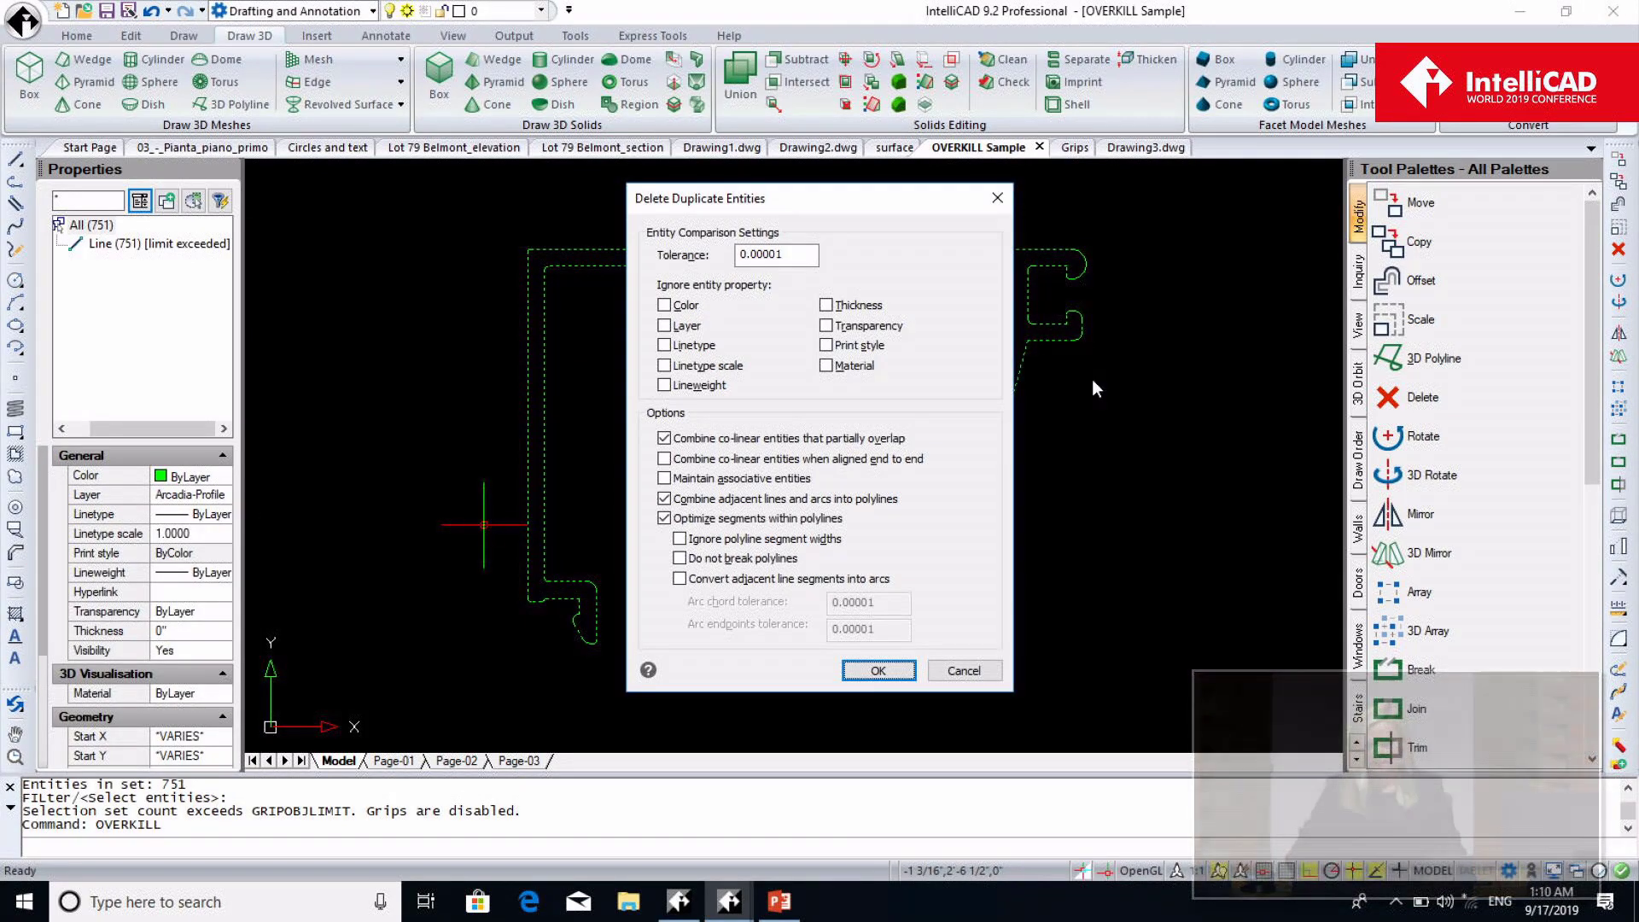
click(776, 254)
key(BackSpace)
click(680, 579)
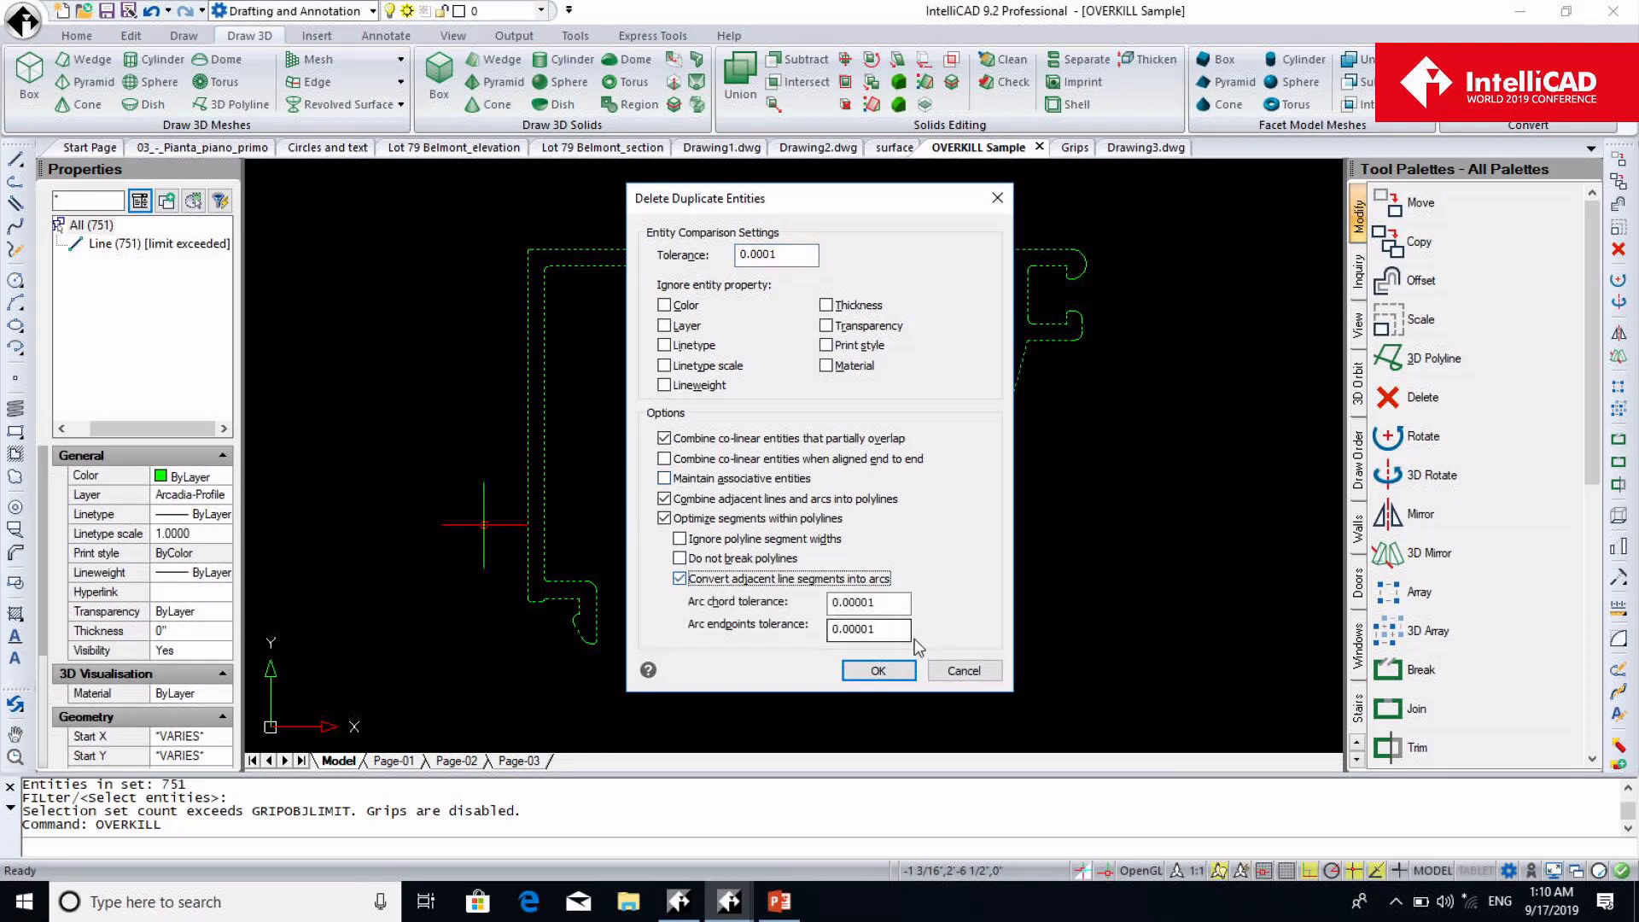
click(867, 602)
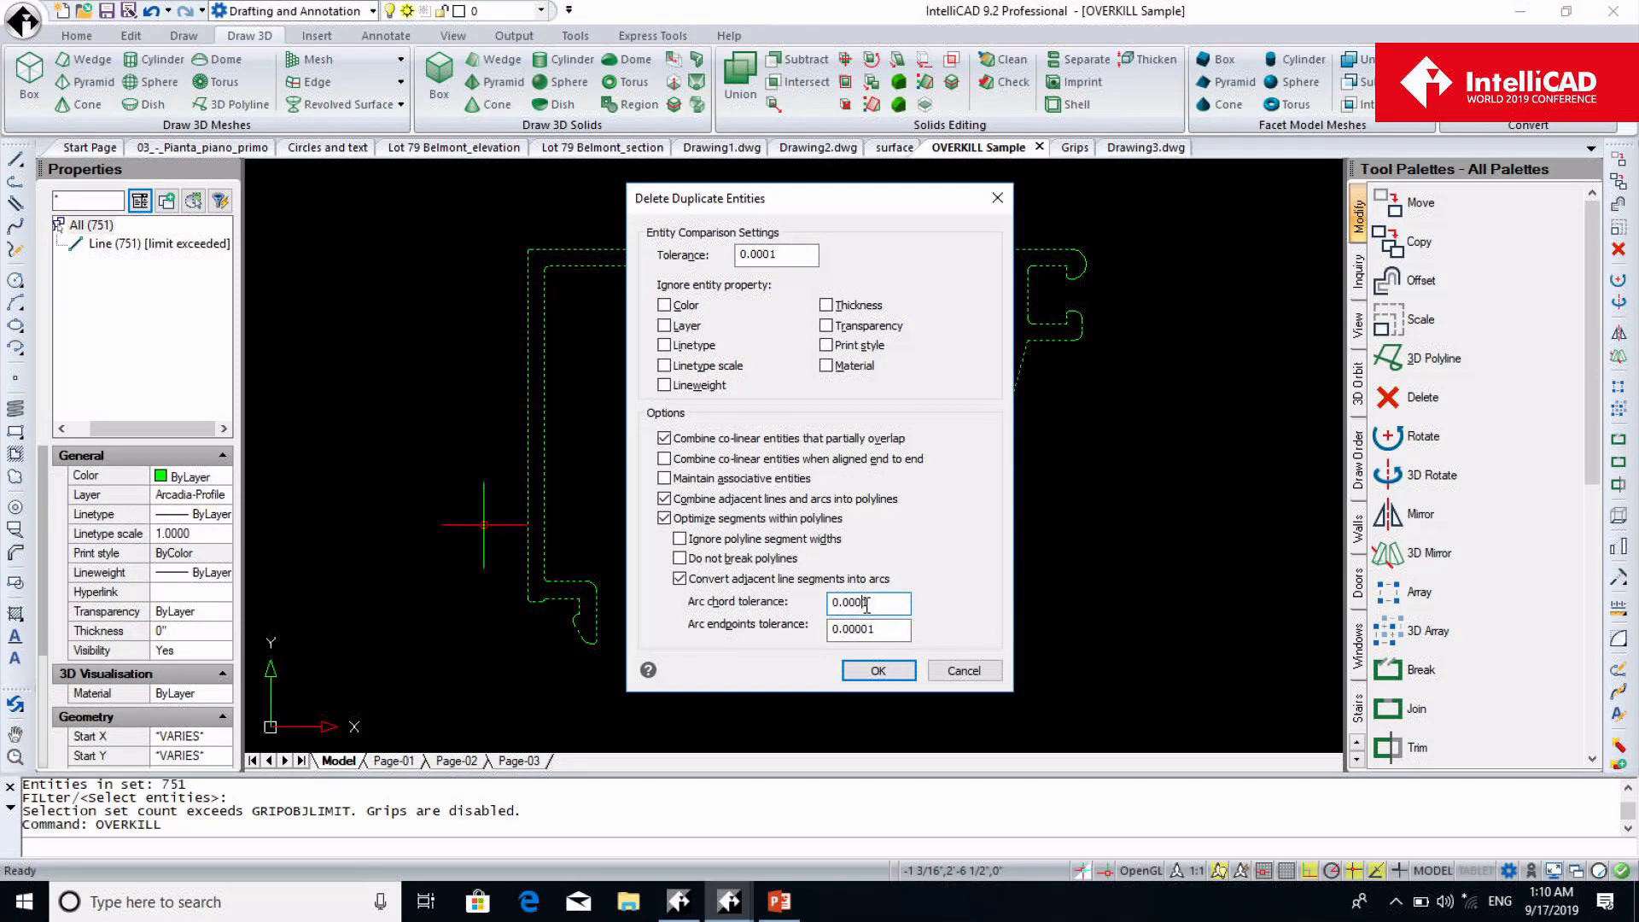
click(878, 670)
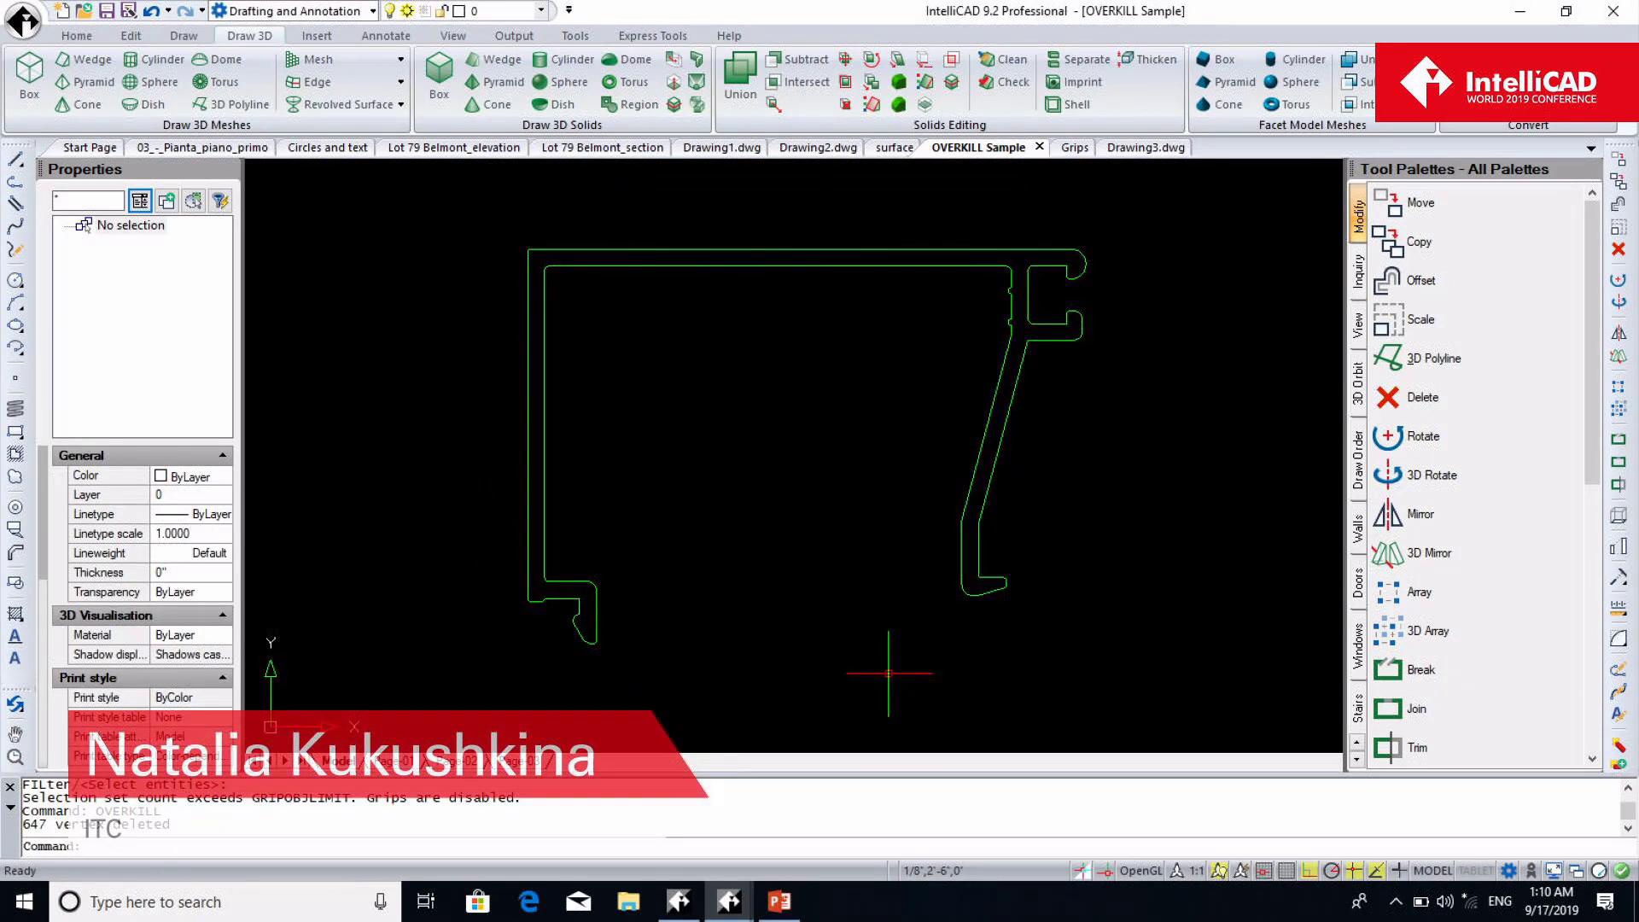
Select the cleaned-up profile polyline and examine the grips on its arc segments around the two hooked ends
key(ctrl+a)
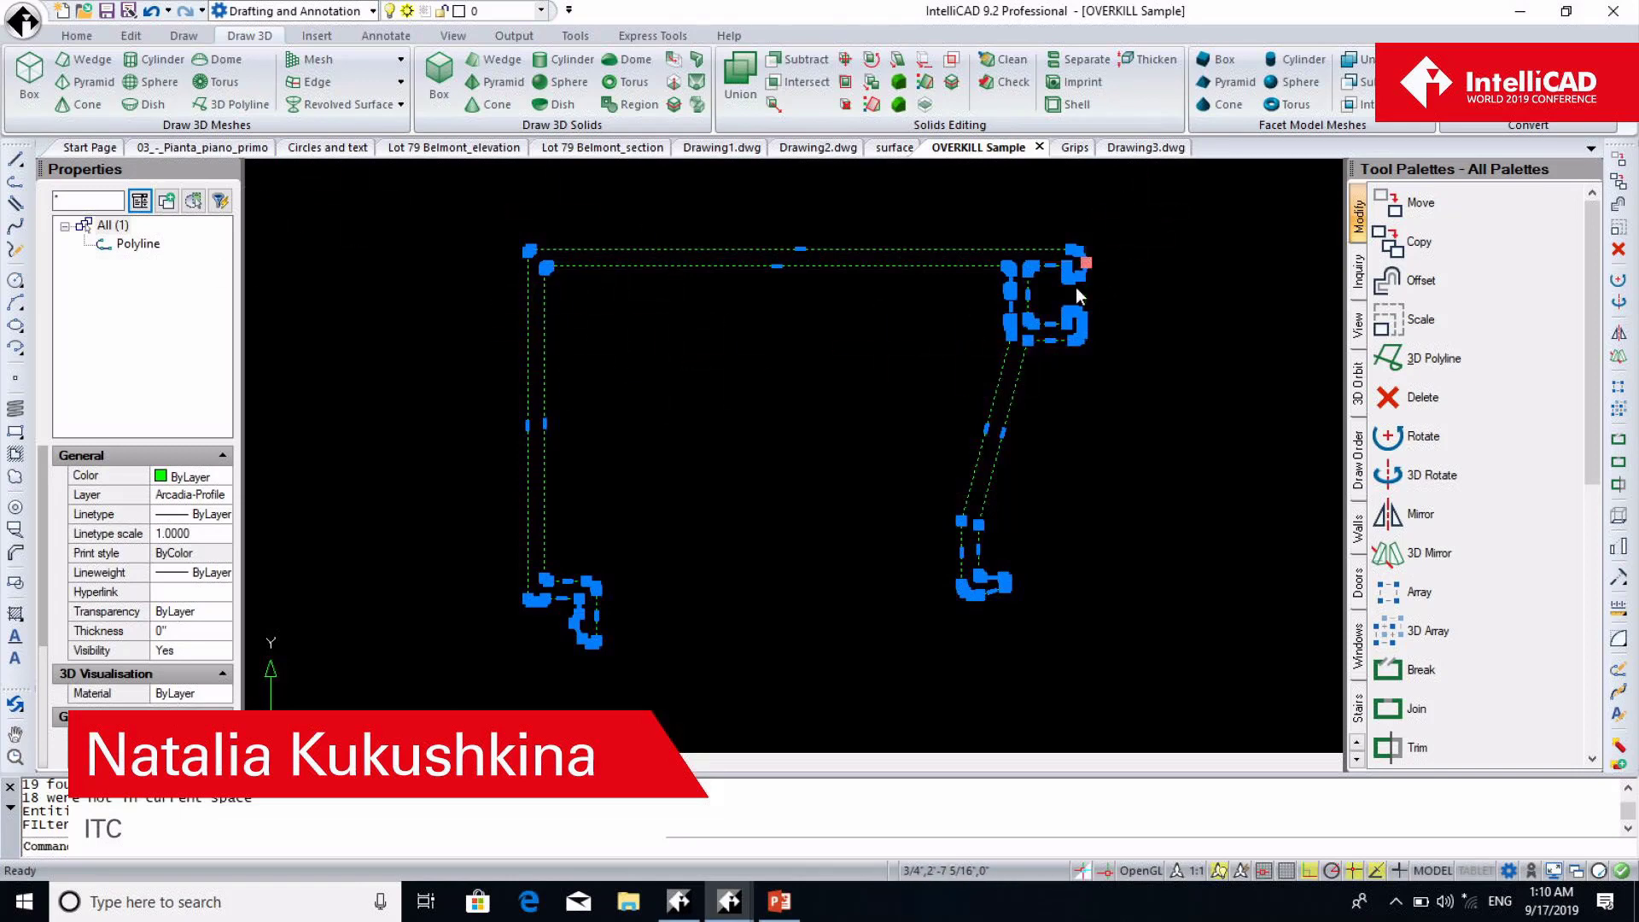
mouse_move(1077, 288)
scroll(1077, 287, up, 1)
scroll(1077, 287, up, 1)
scroll(1077, 287, up, 2)
click(1092, 248)
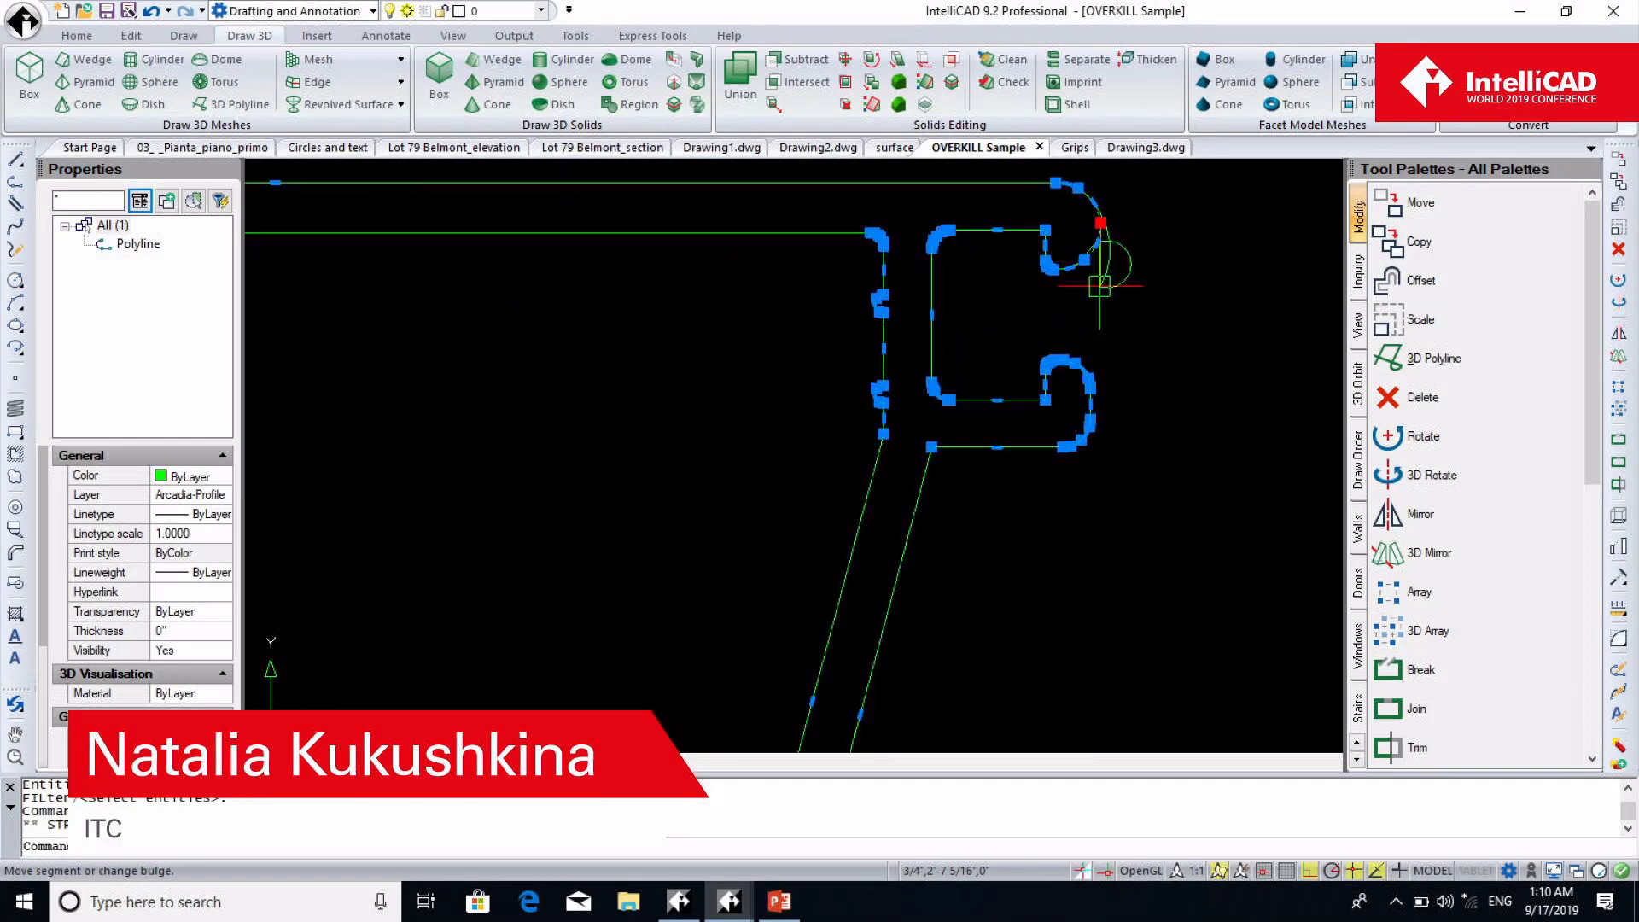
scroll(1079, 286, up, 1)
key(Escape)
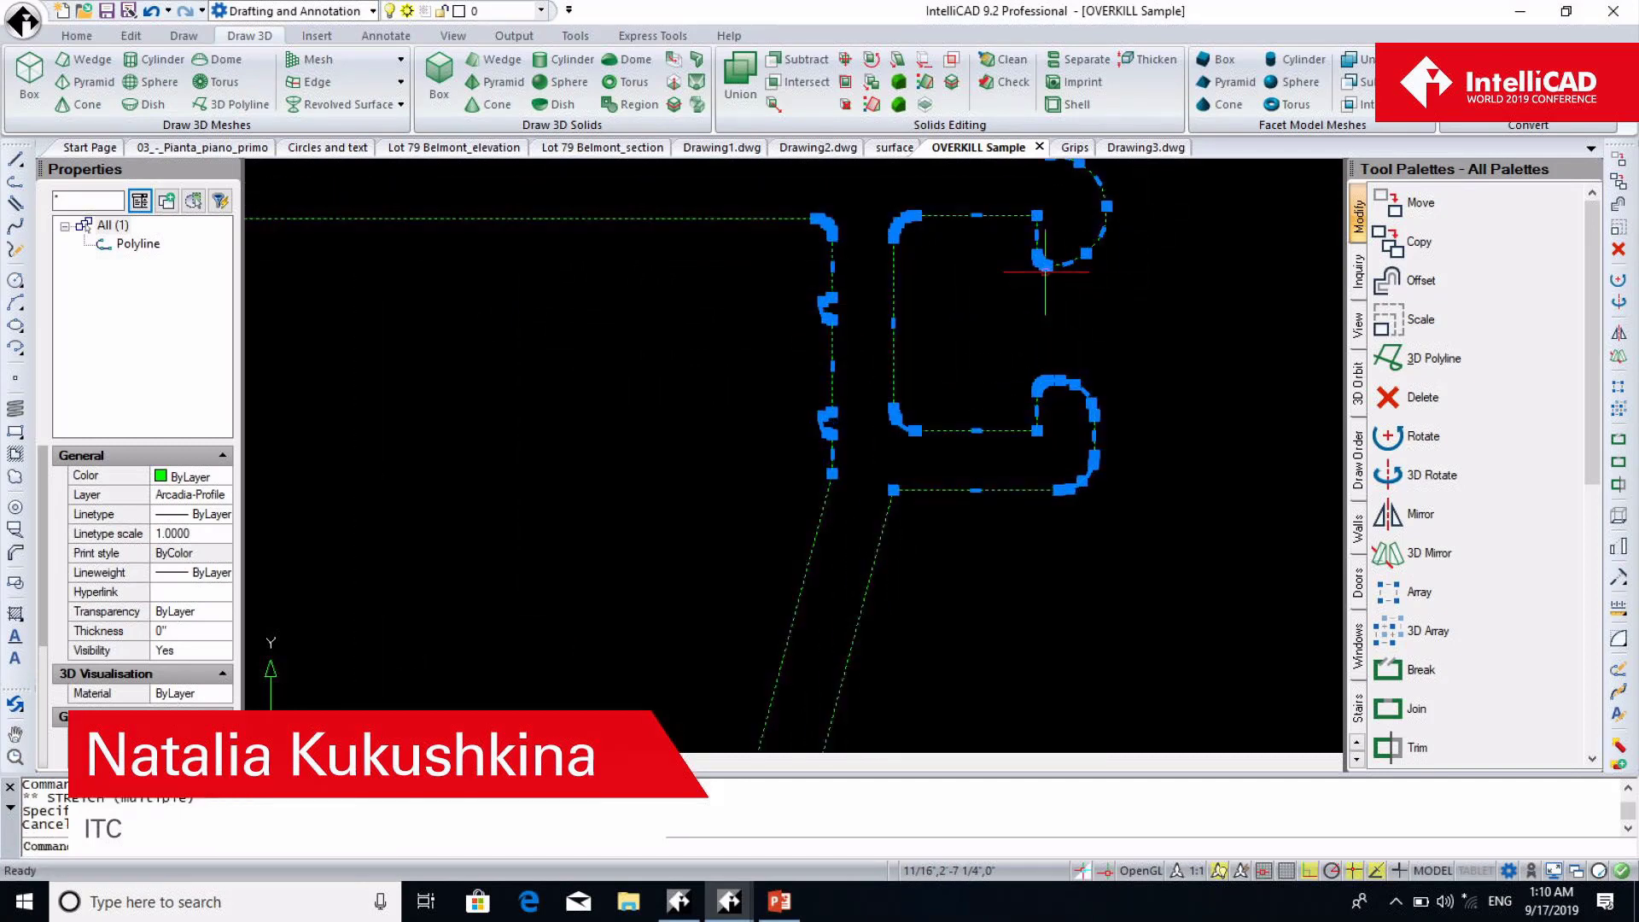
key(Escape)
text(pan)
key(Return)
drag(1043, 365, 1061, 439)
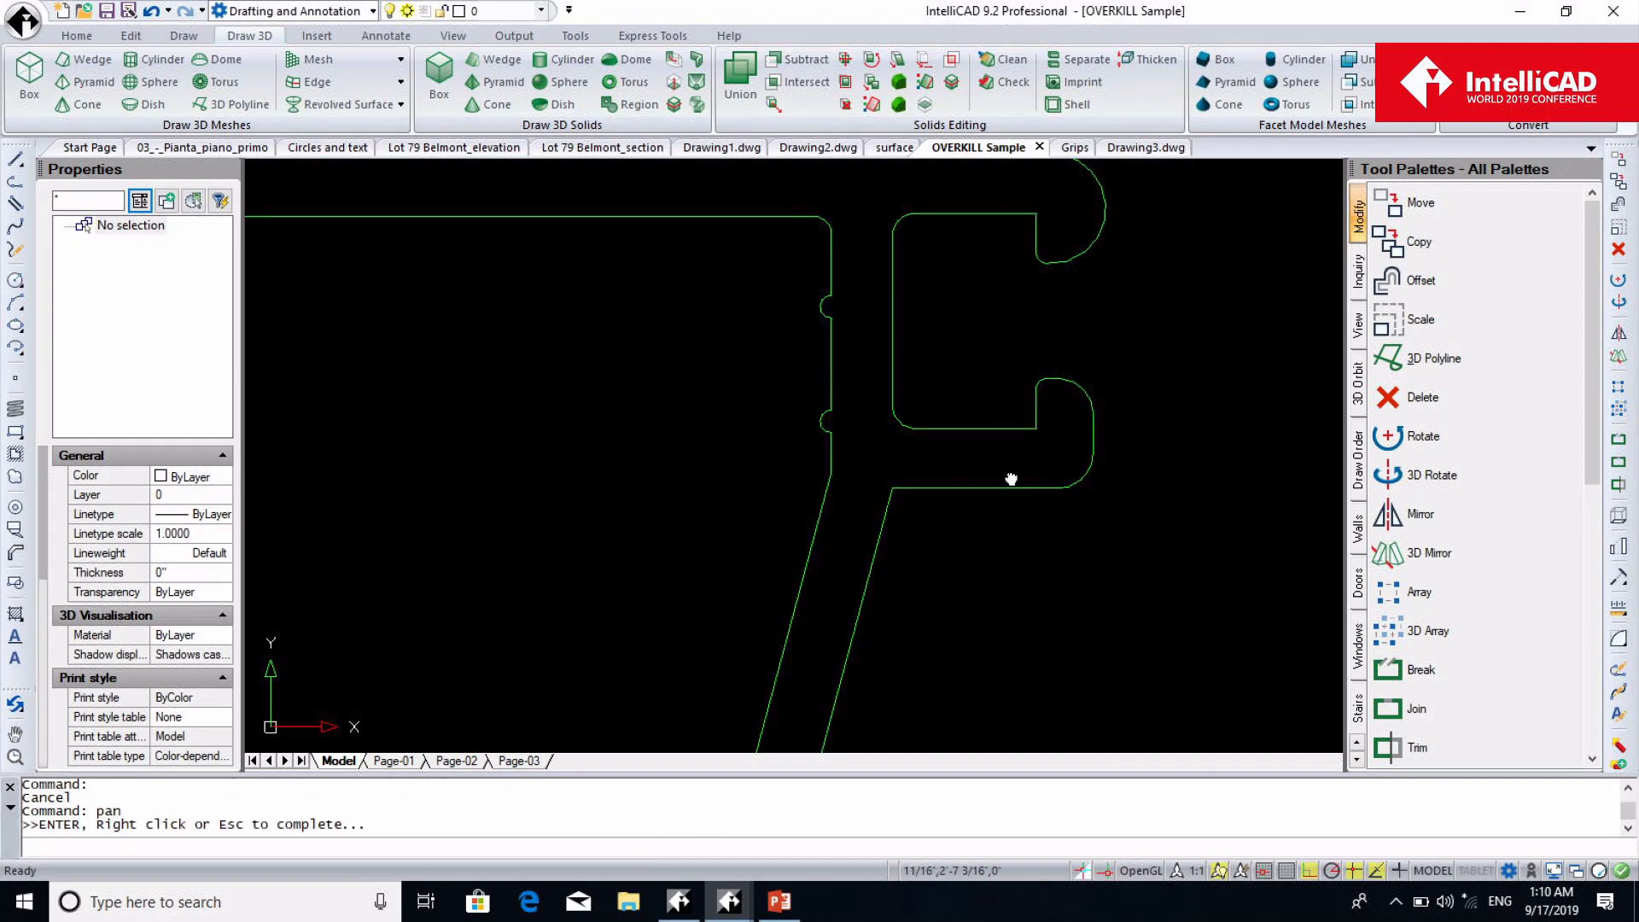
key(Escape)
click(1081, 330)
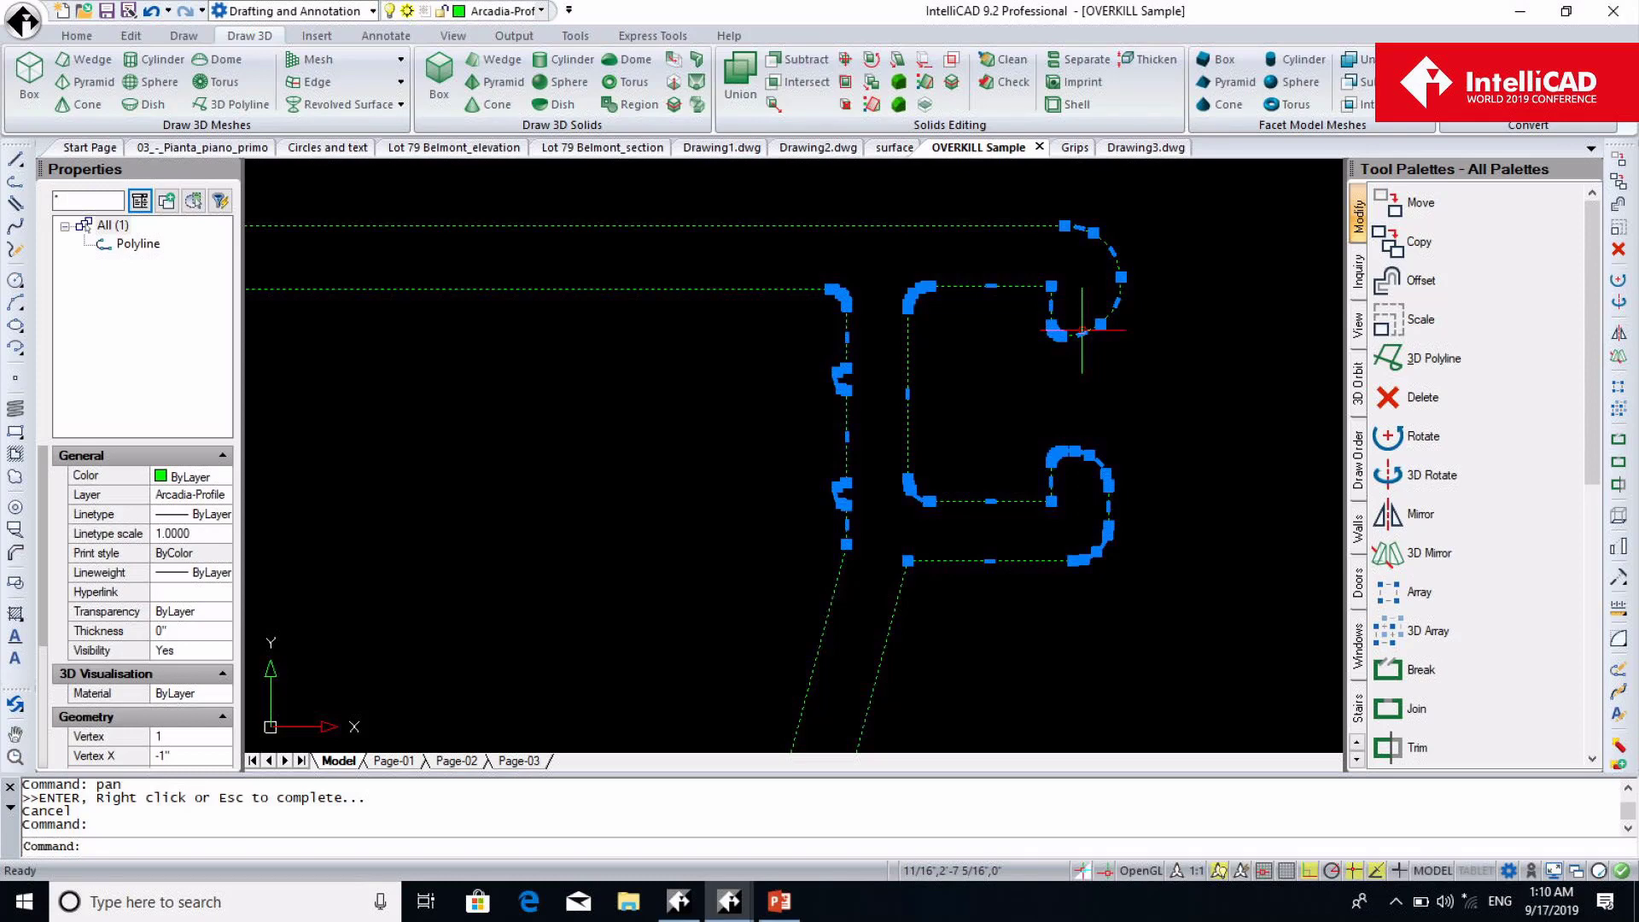
Run AUTOPUBLISH and review the file format setting in its automatic publishing options, closing them without changes
click(368, 849)
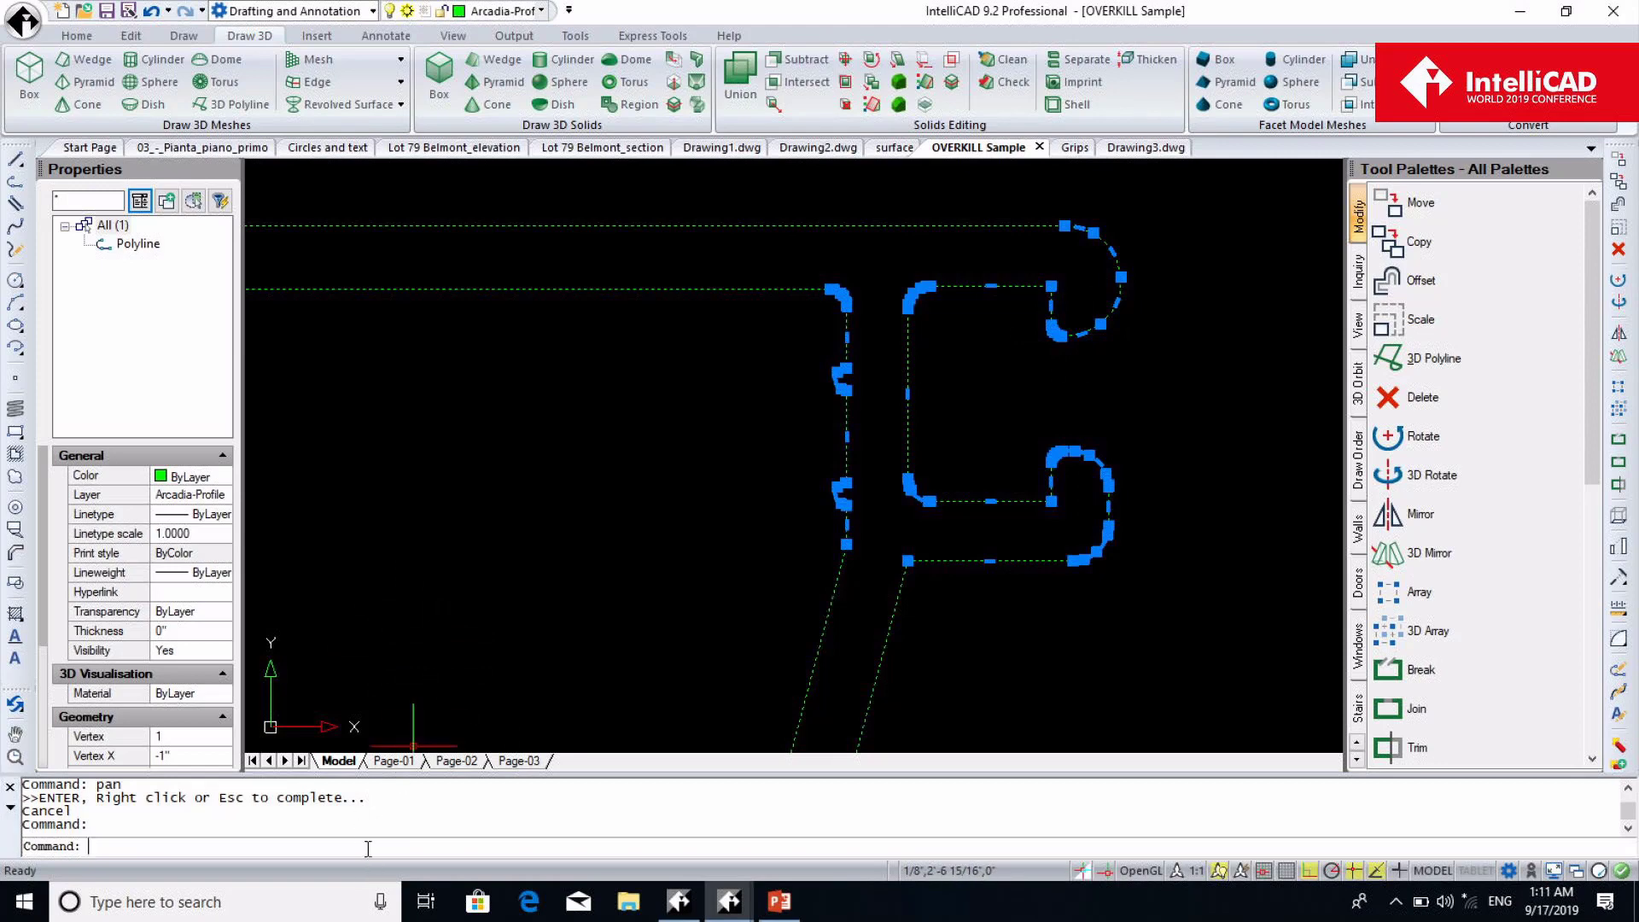
text(autopub)
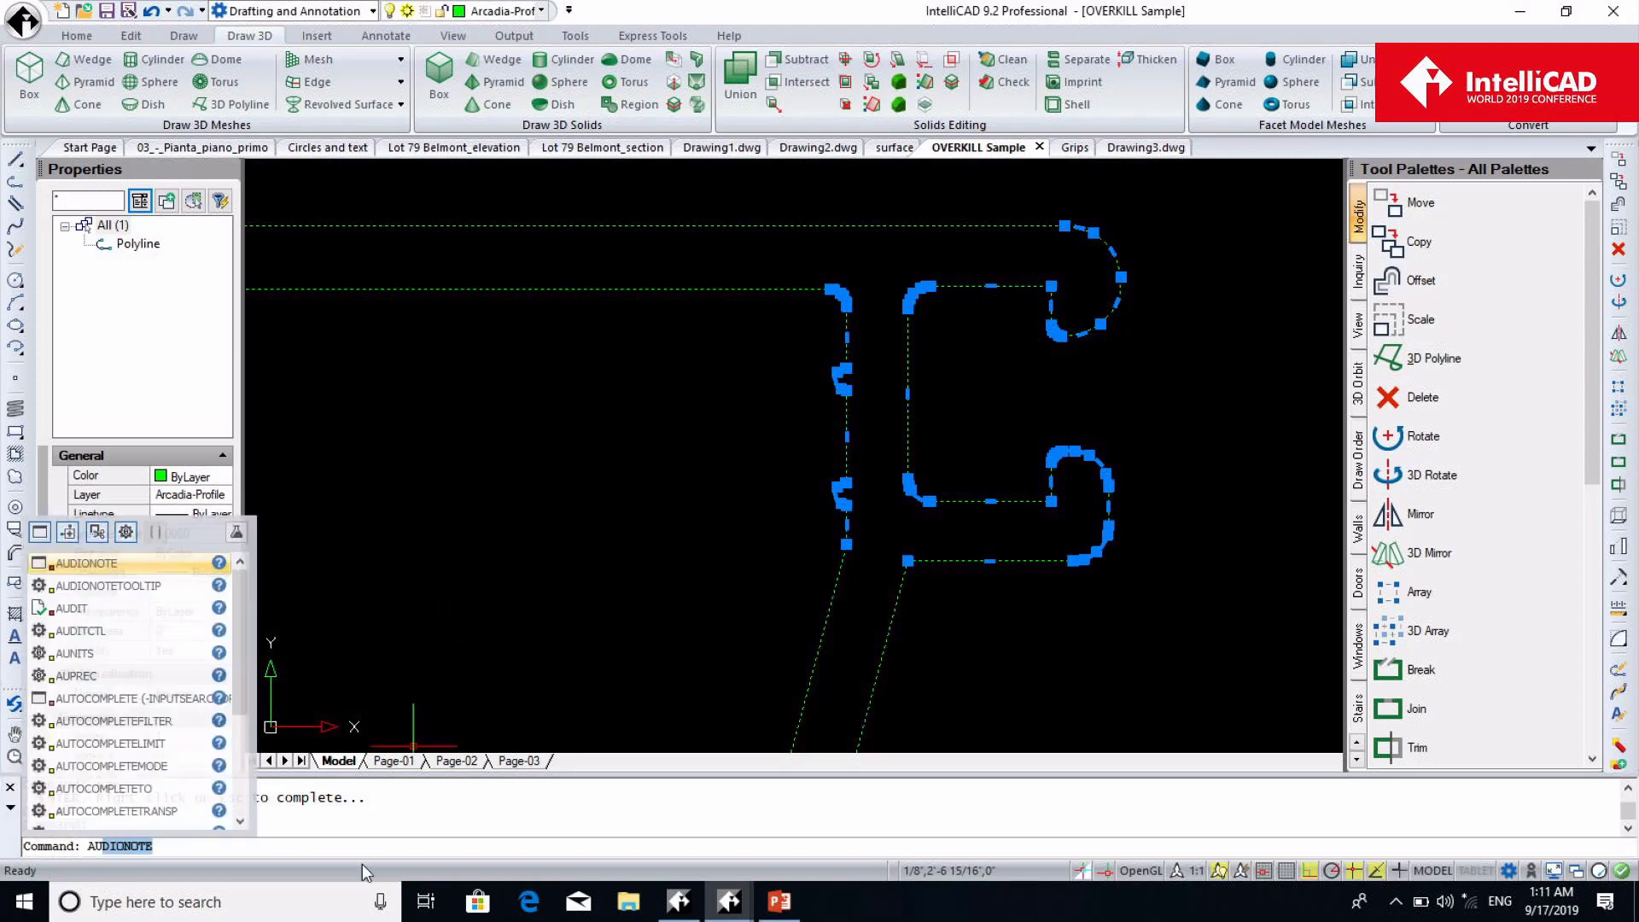
key(Return)
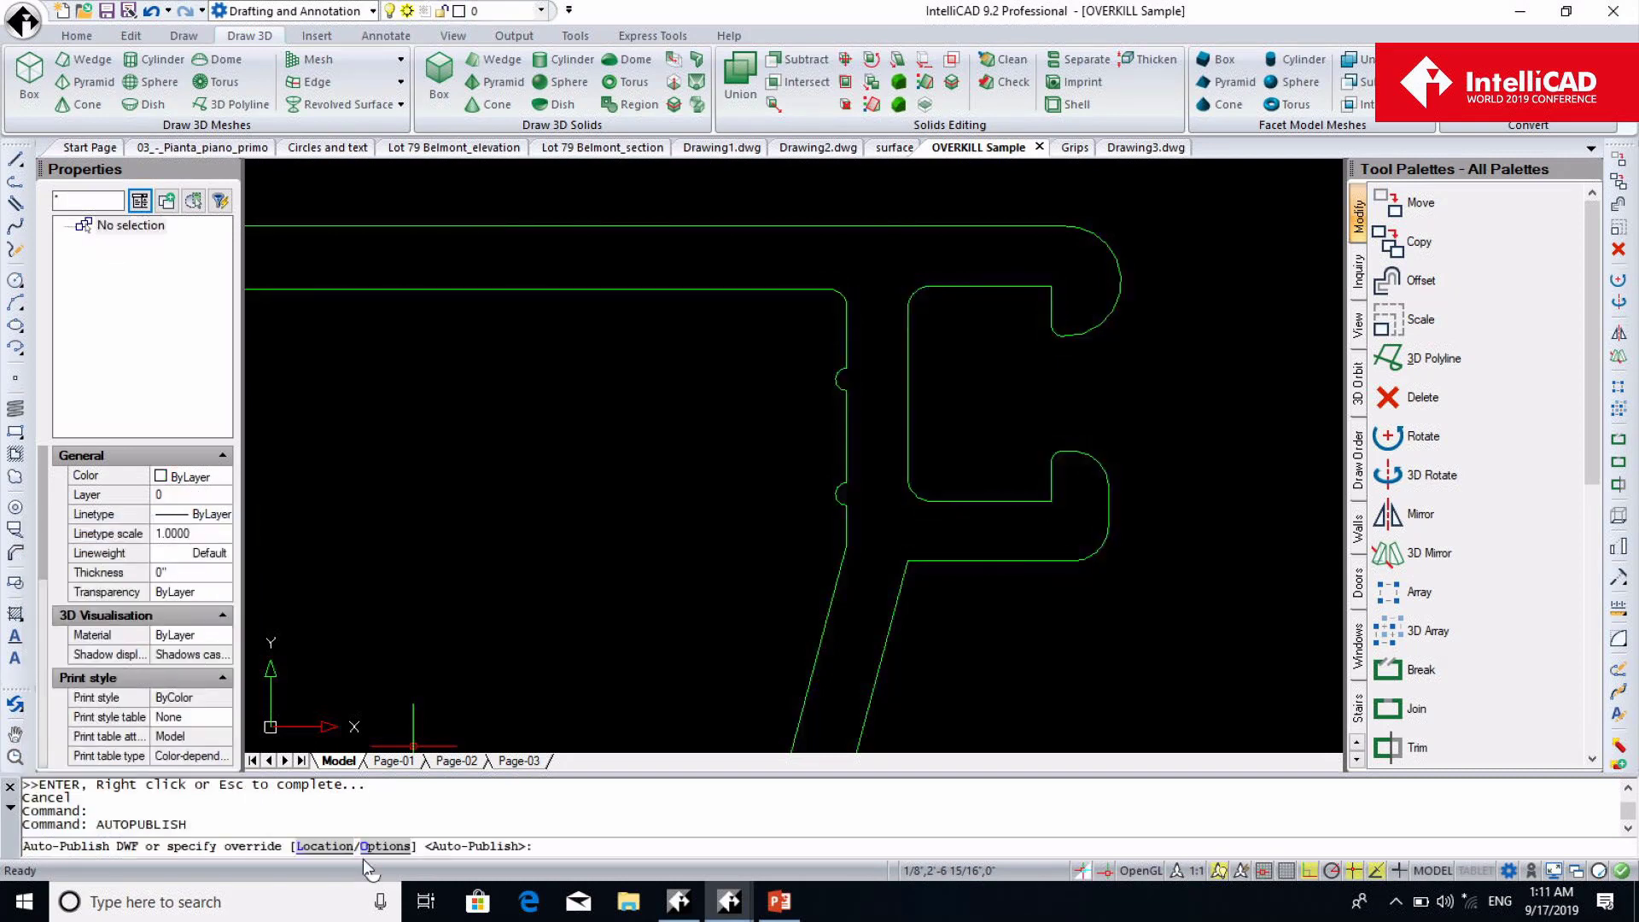
click(369, 848)
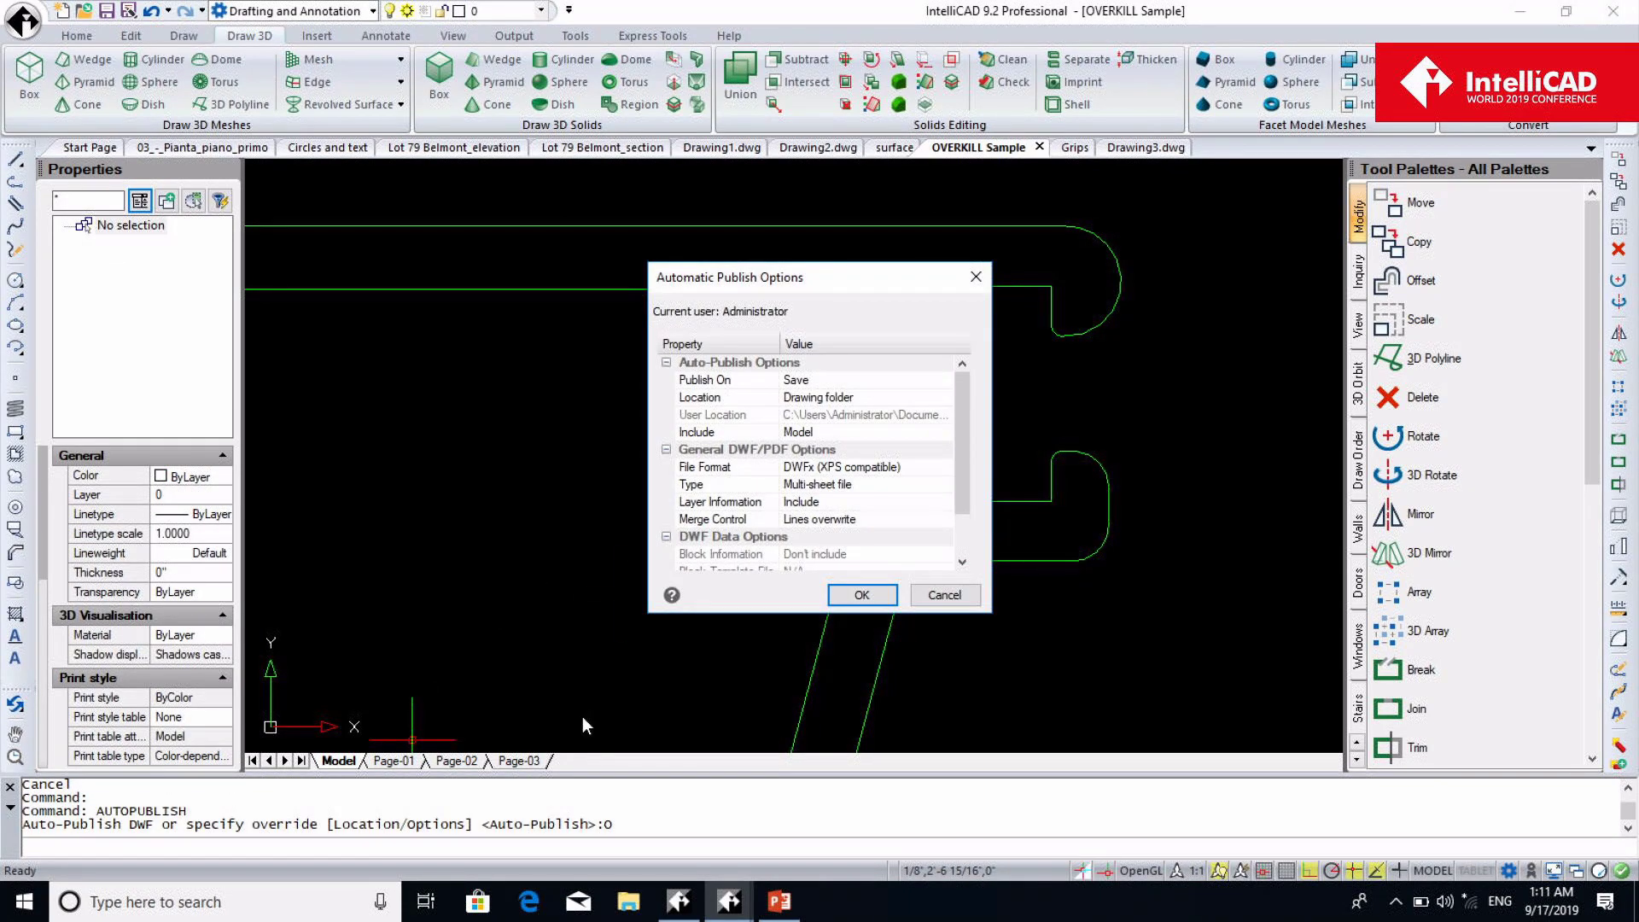
click(946, 468)
click(948, 469)
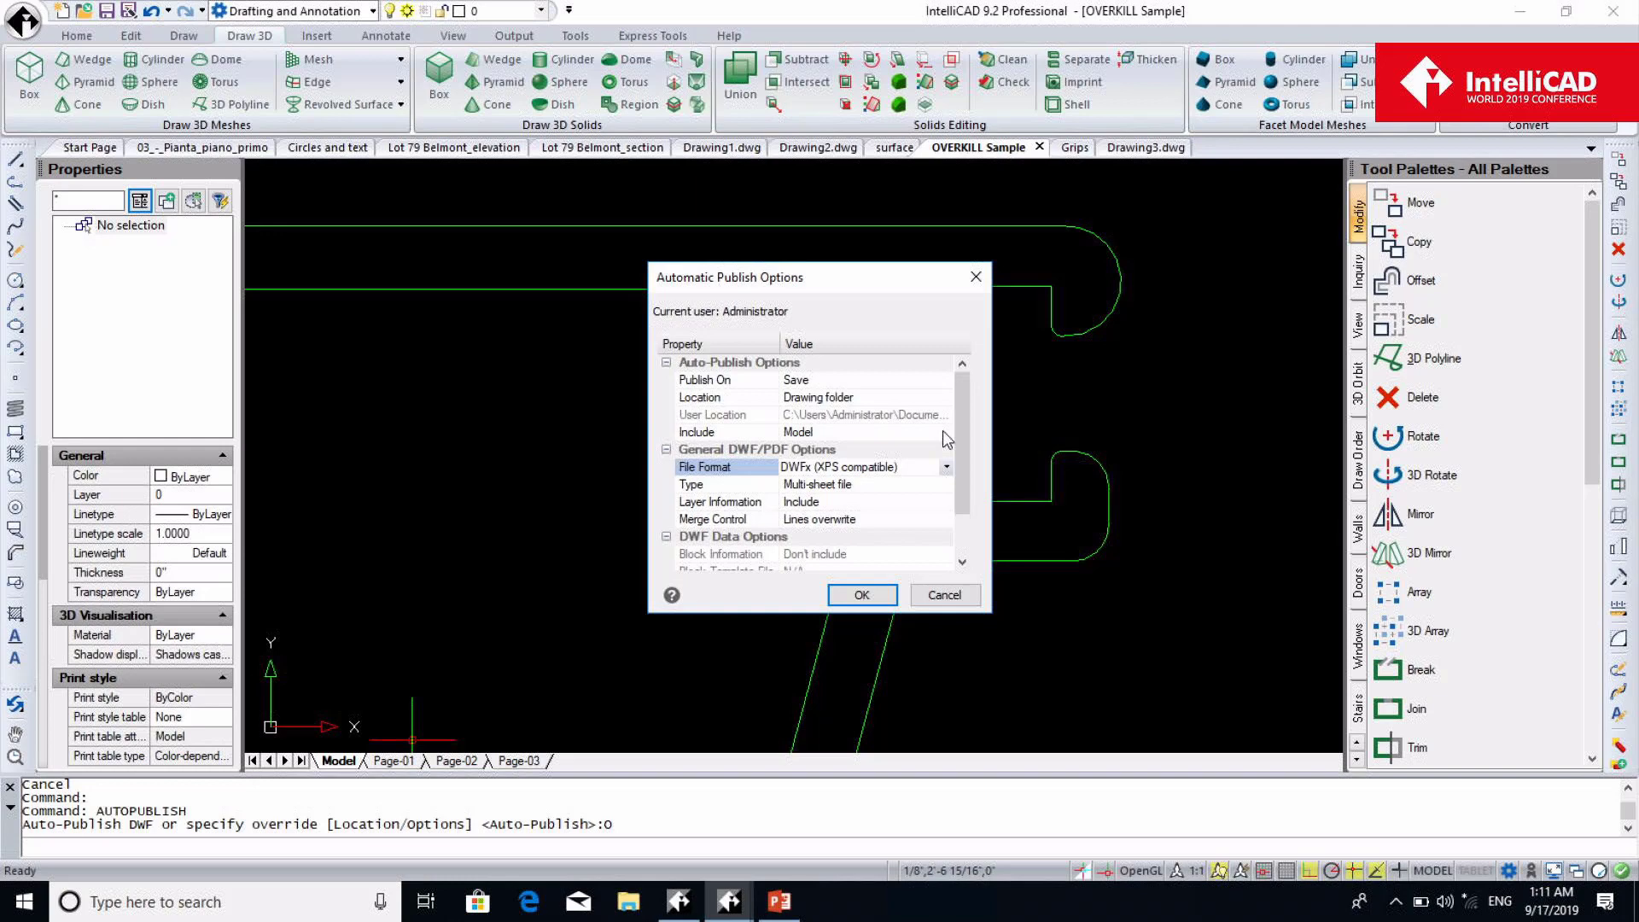
click(978, 278)
Show the Start Page's recent documents as a detailed list without thumbnails
click(73, 149)
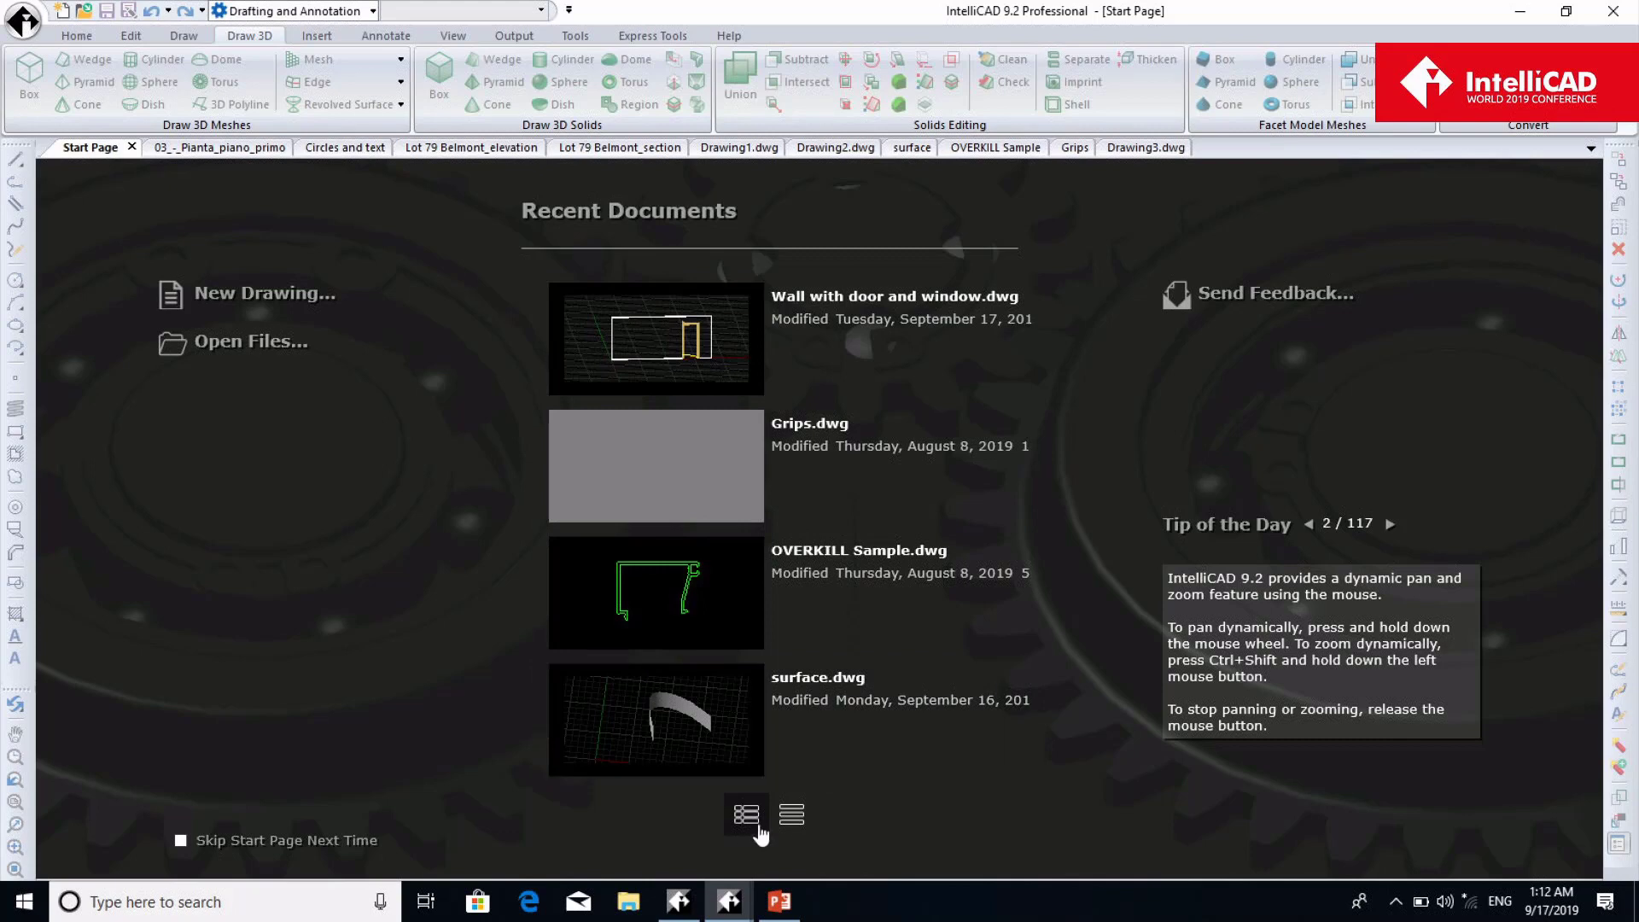
click(793, 820)
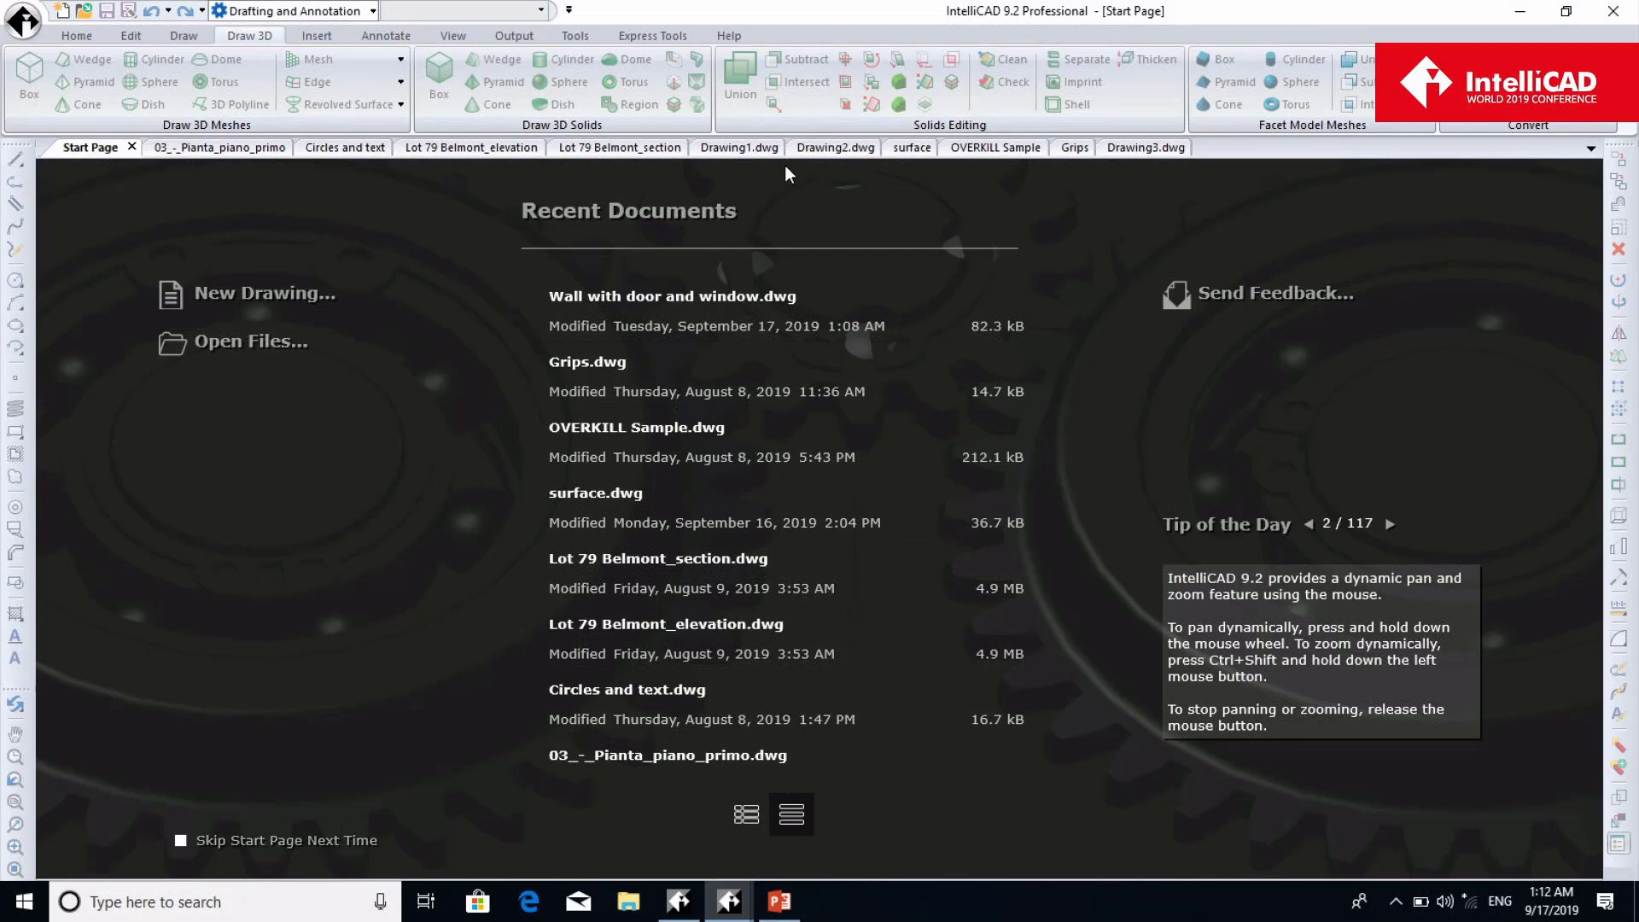
Switch to Drawing3 and run QUICKCUI to open the compact user interface customization with its command list
click(1119, 148)
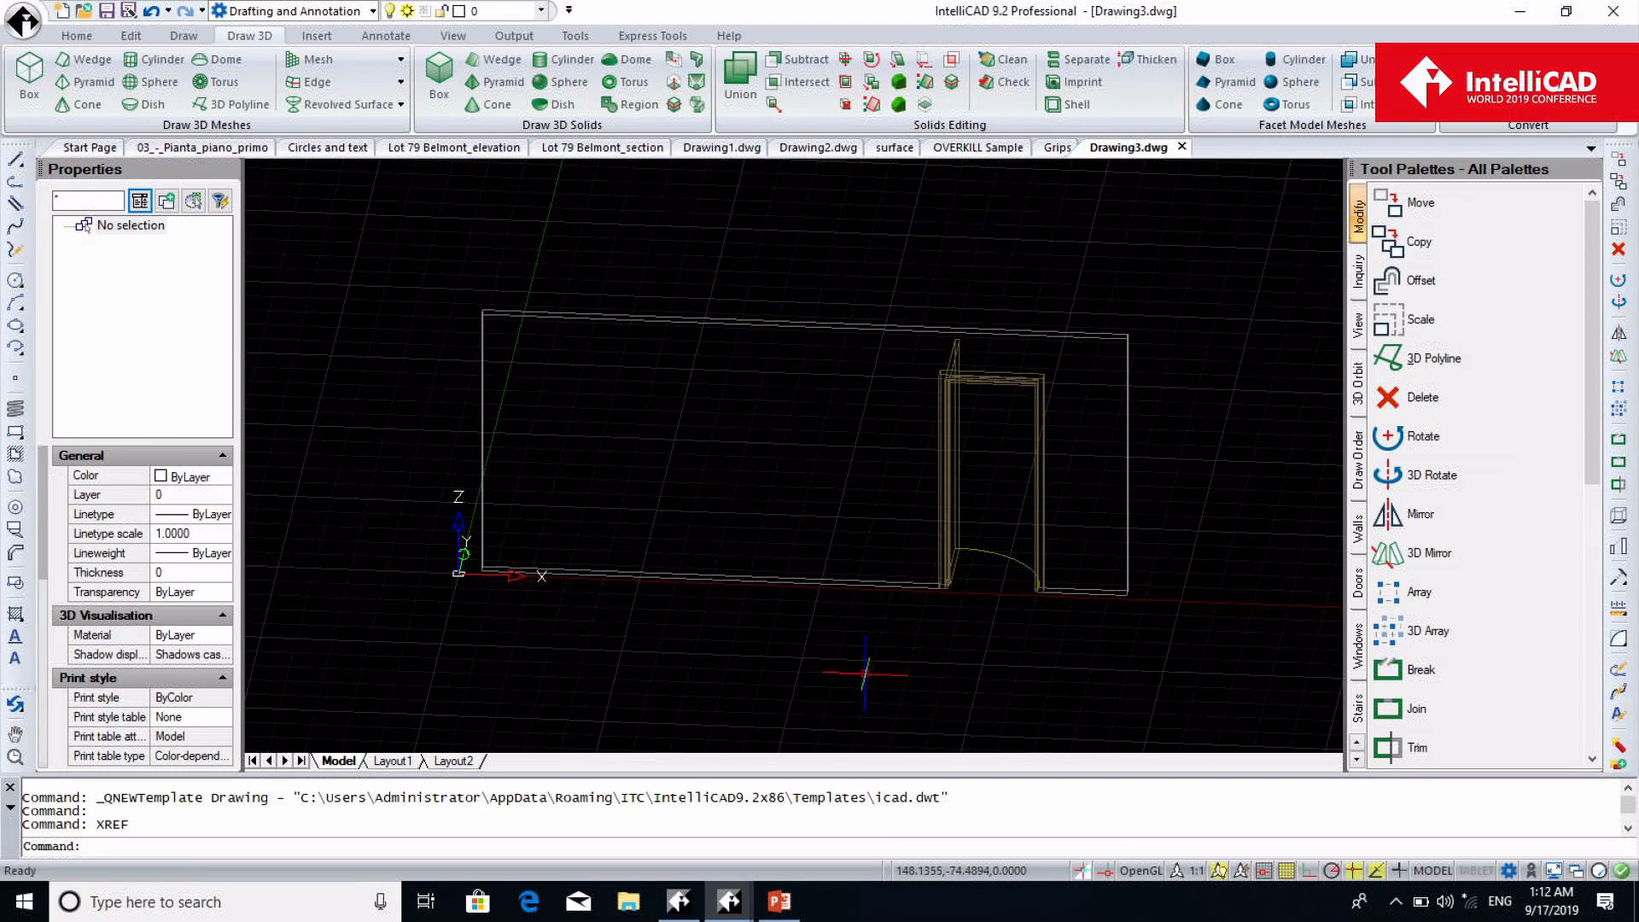
text(QUICKui)
key(BackSpace)
key(BackSpace)
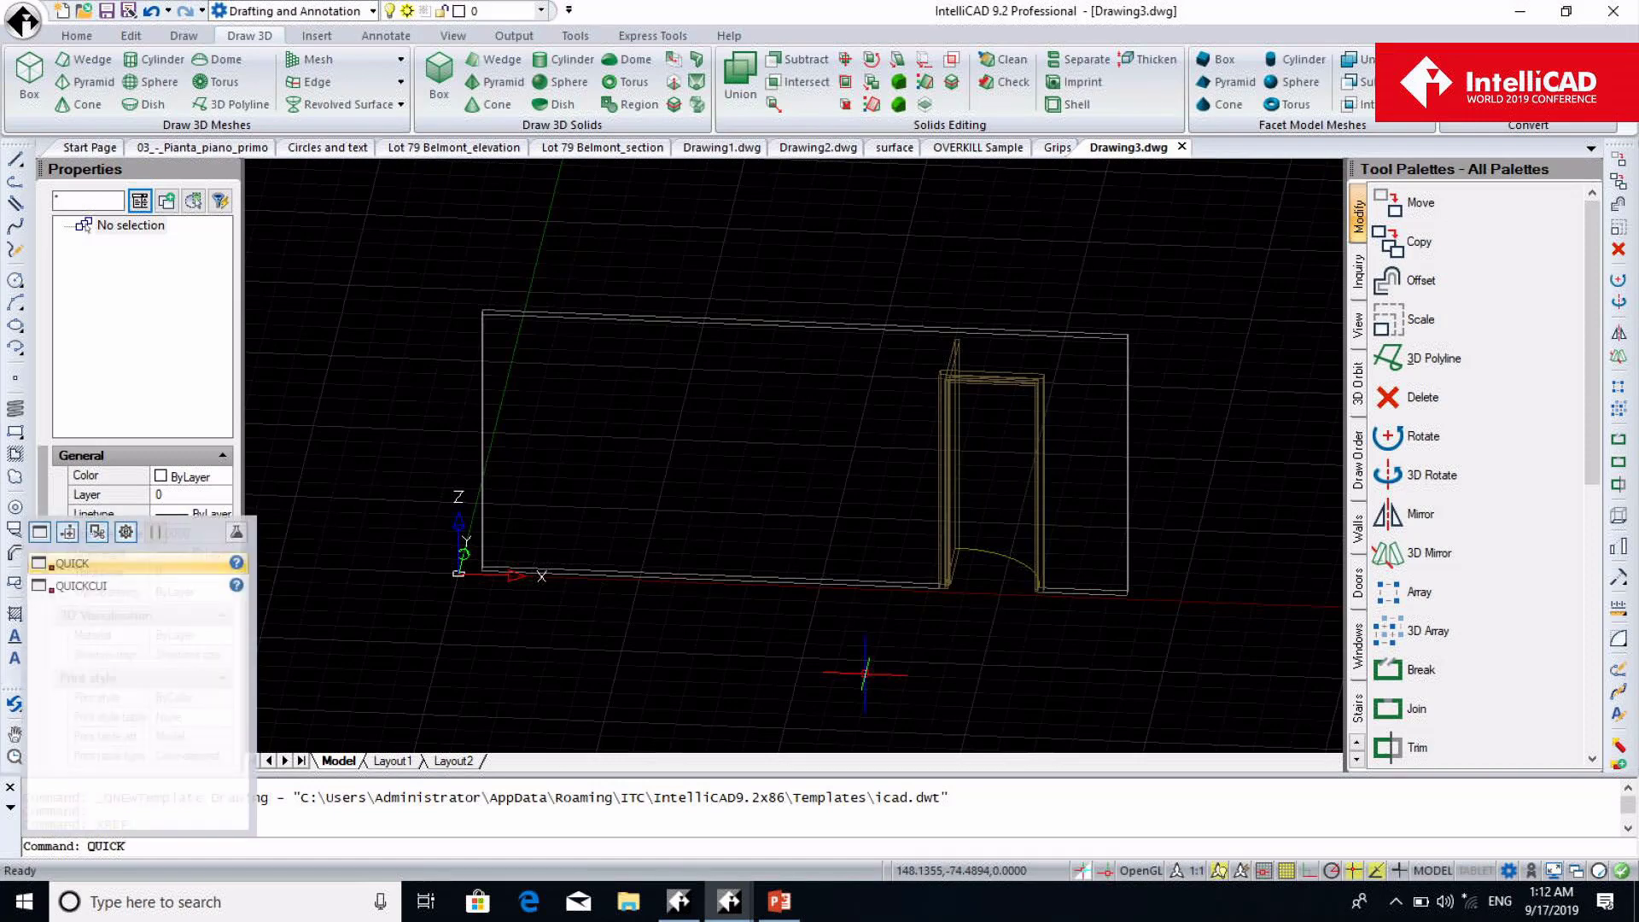
key(Down)
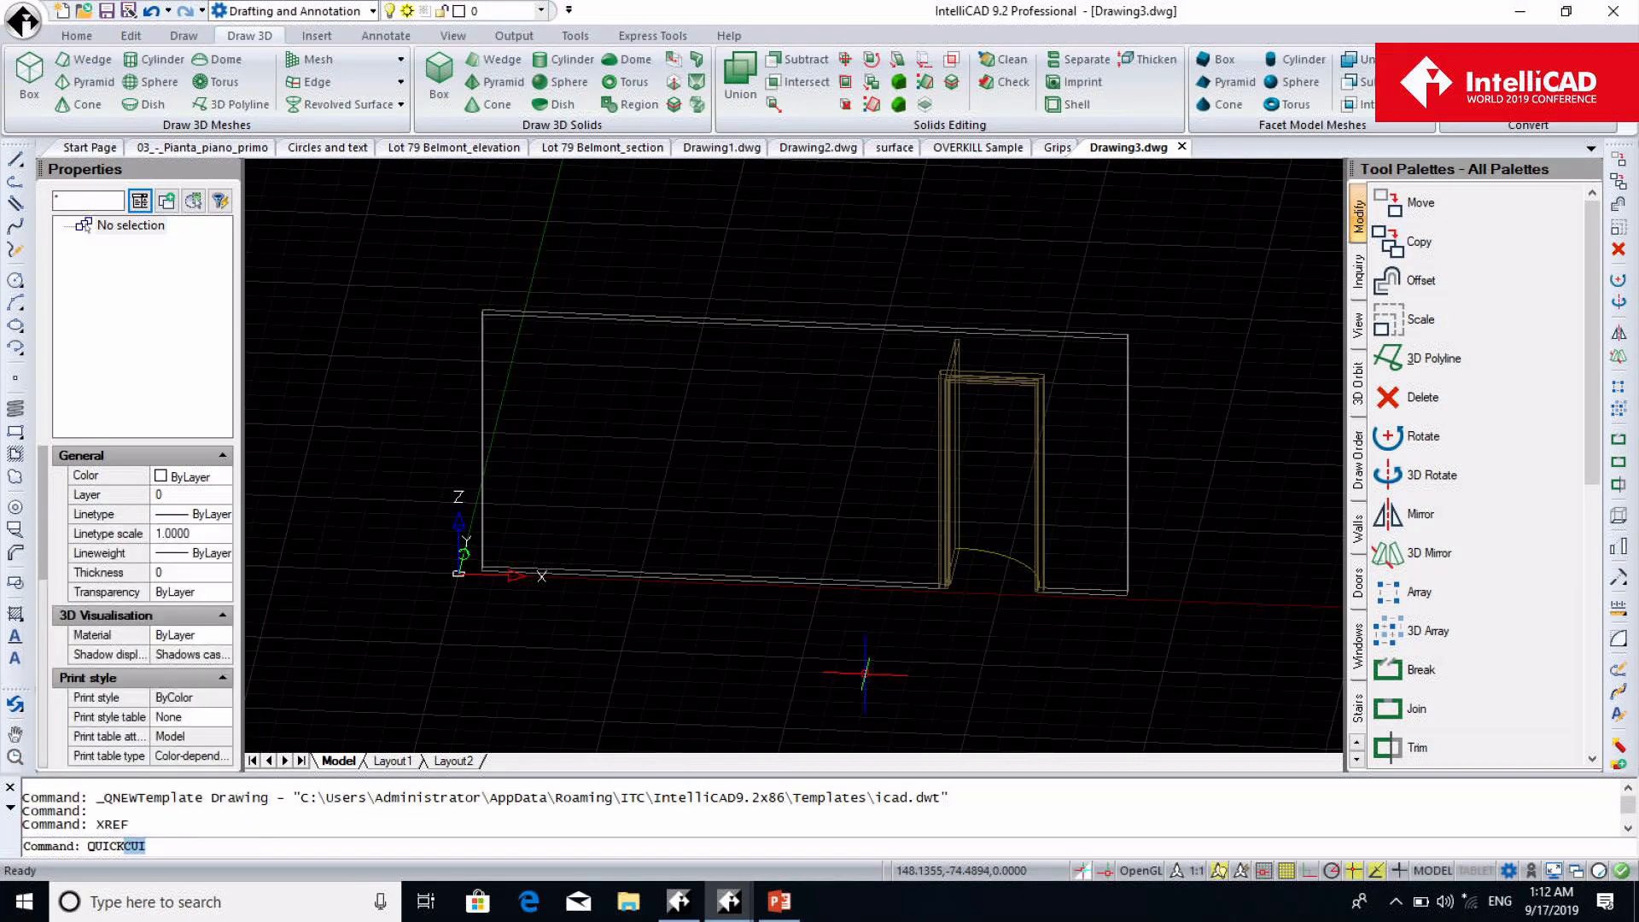
key(Return)
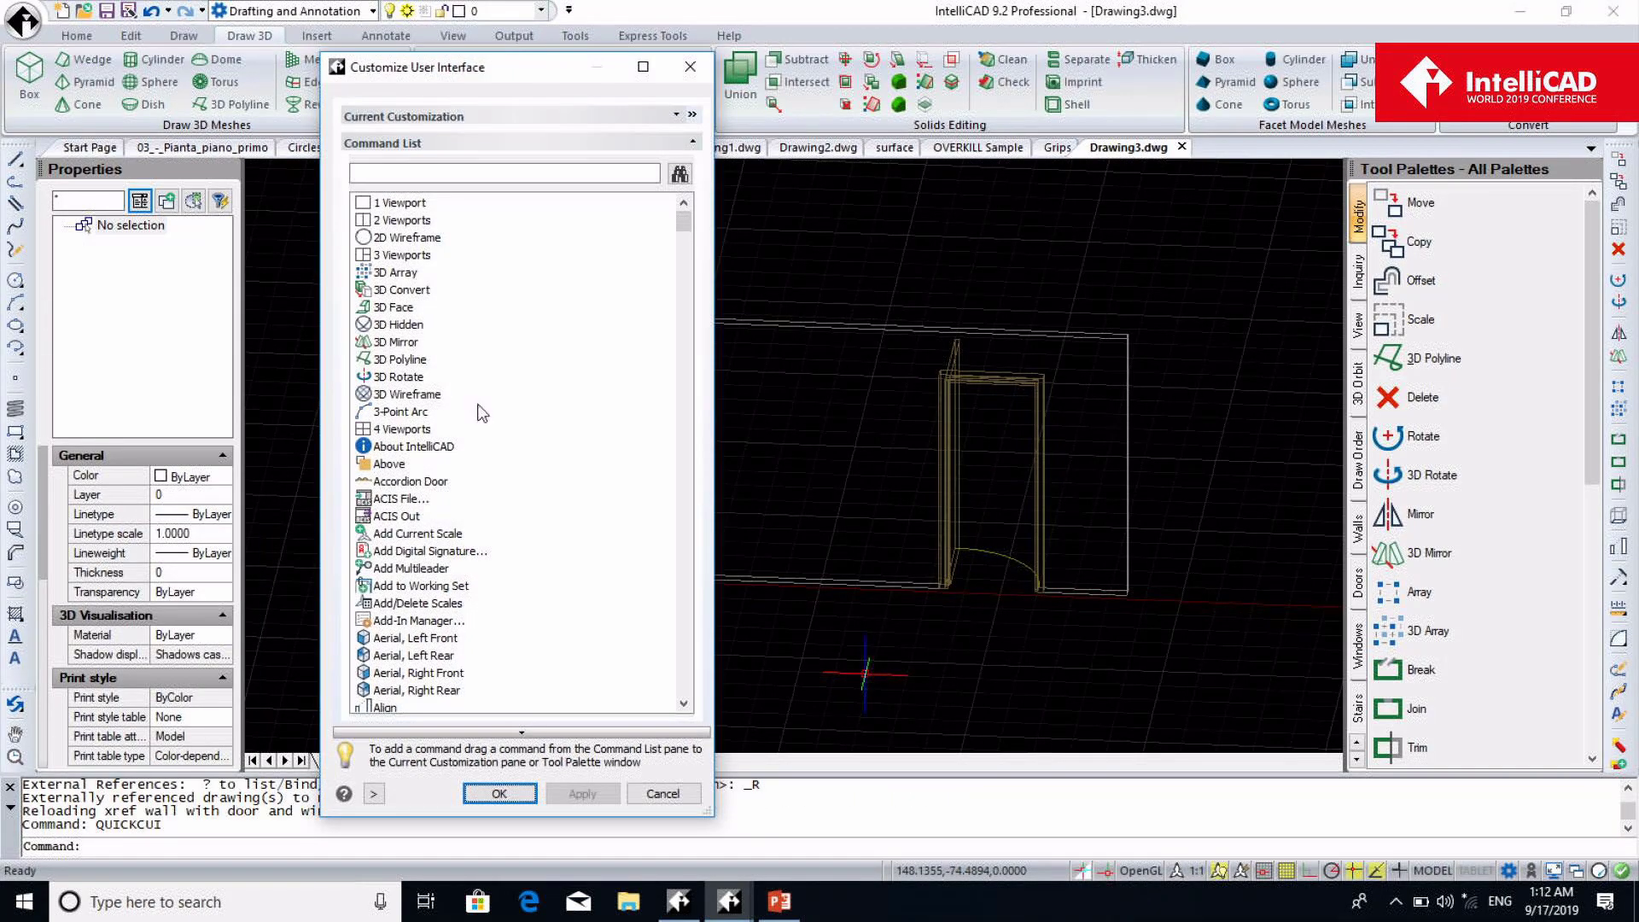
Add the 3D Polyline and 3D Rotate commands from the command list to the Modify tool palette
click(413, 359)
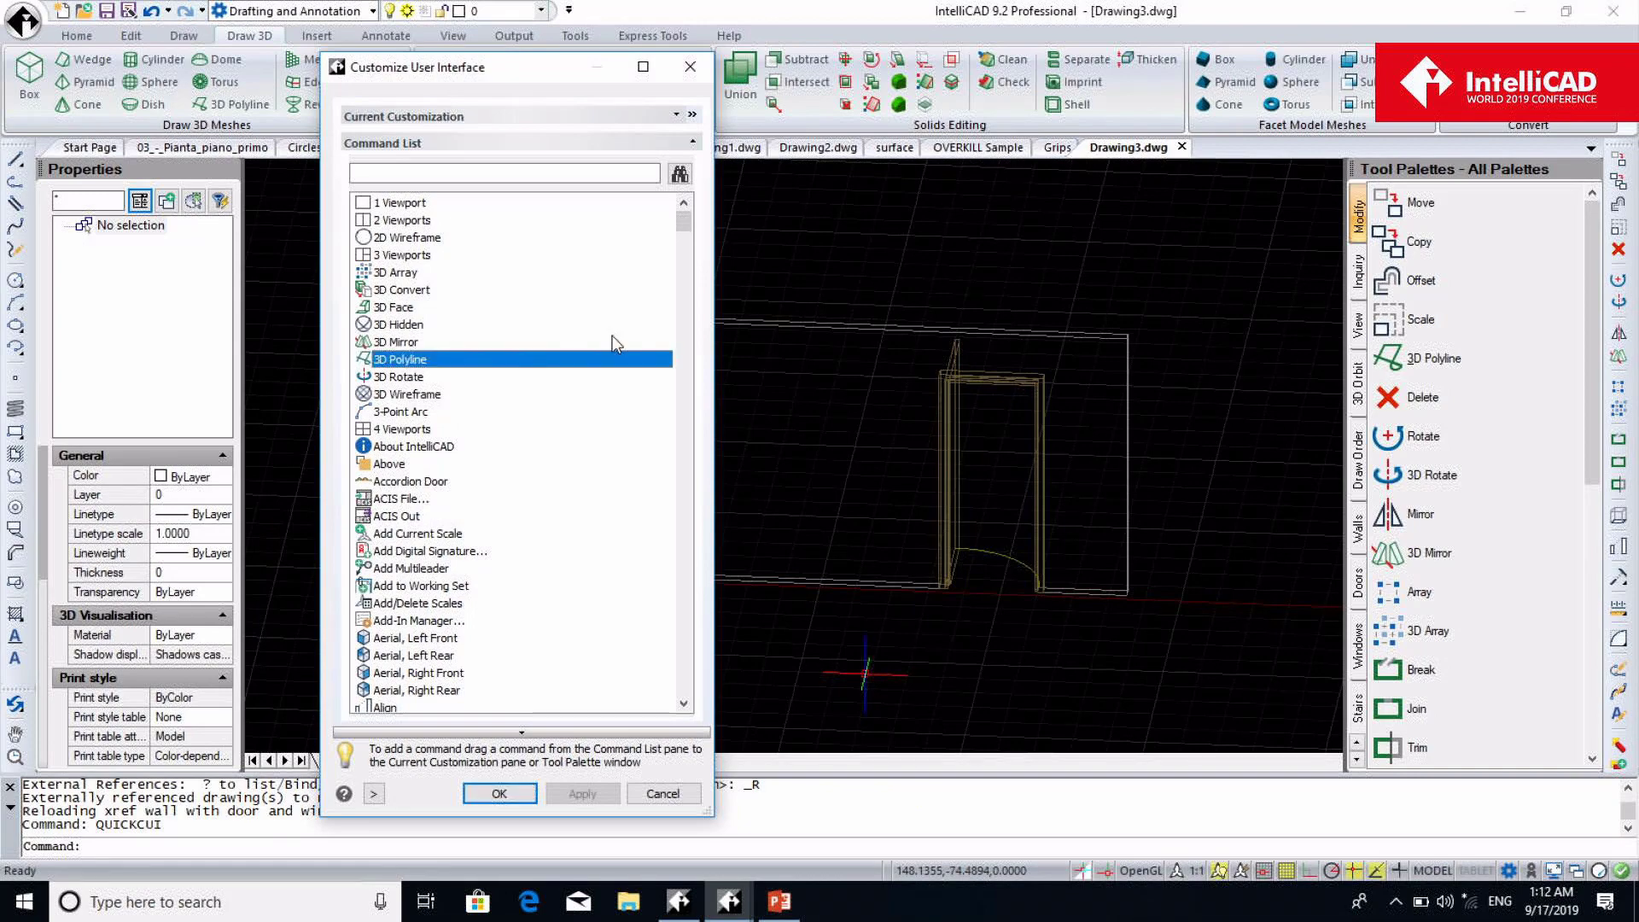
drag(1257, 375, 1410, 384)
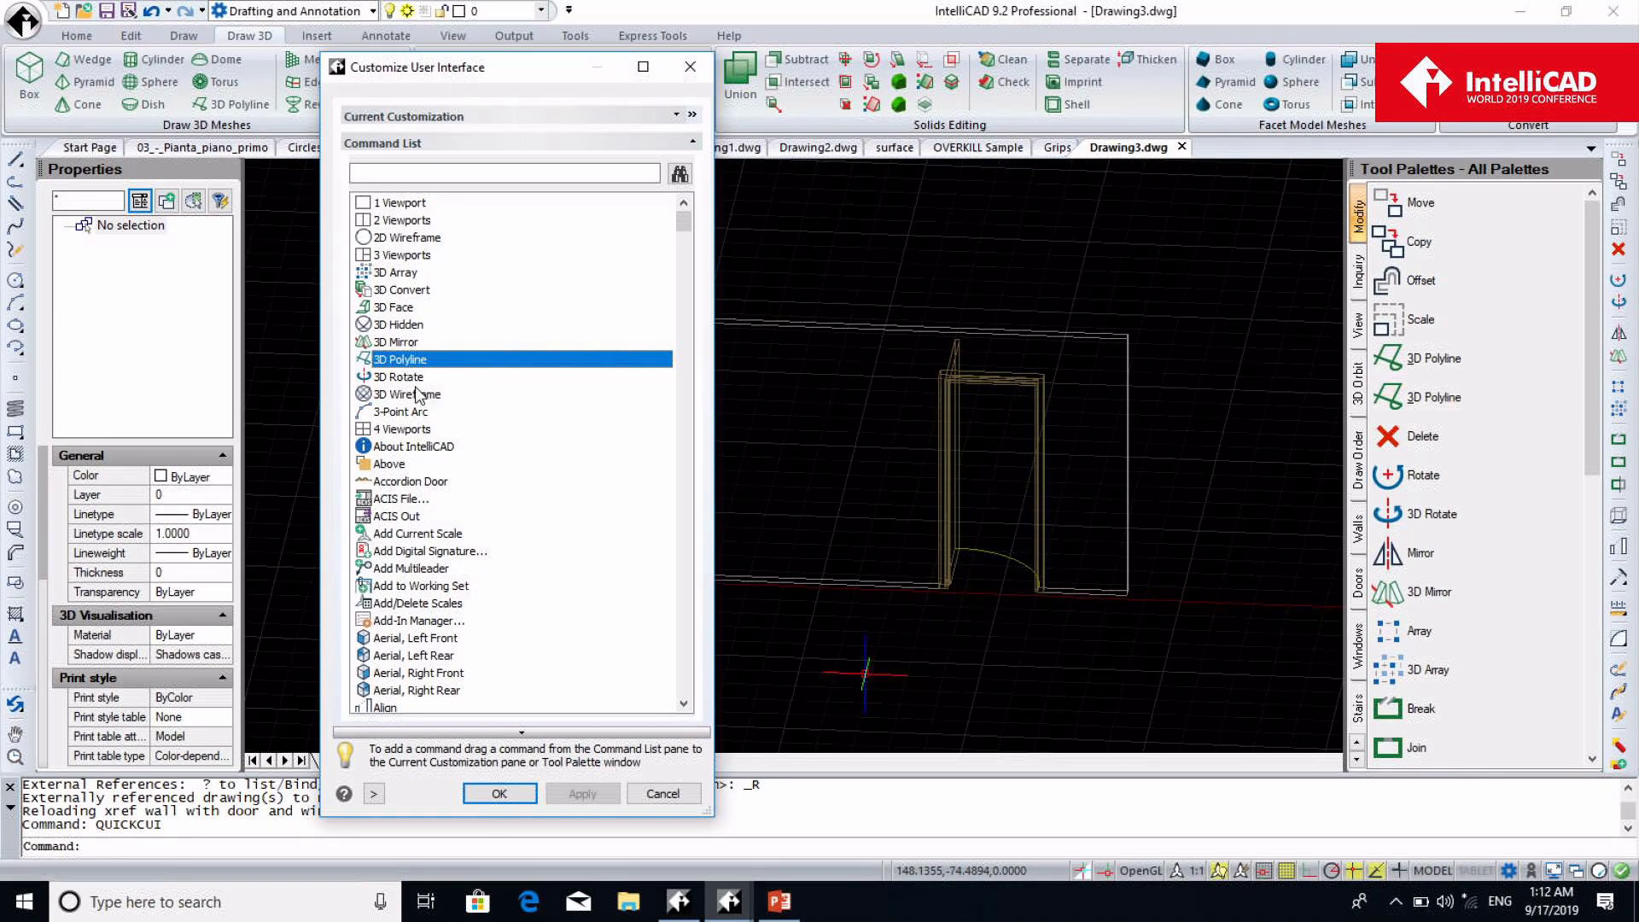
click(413, 378)
drag(413, 388, 1422, 442)
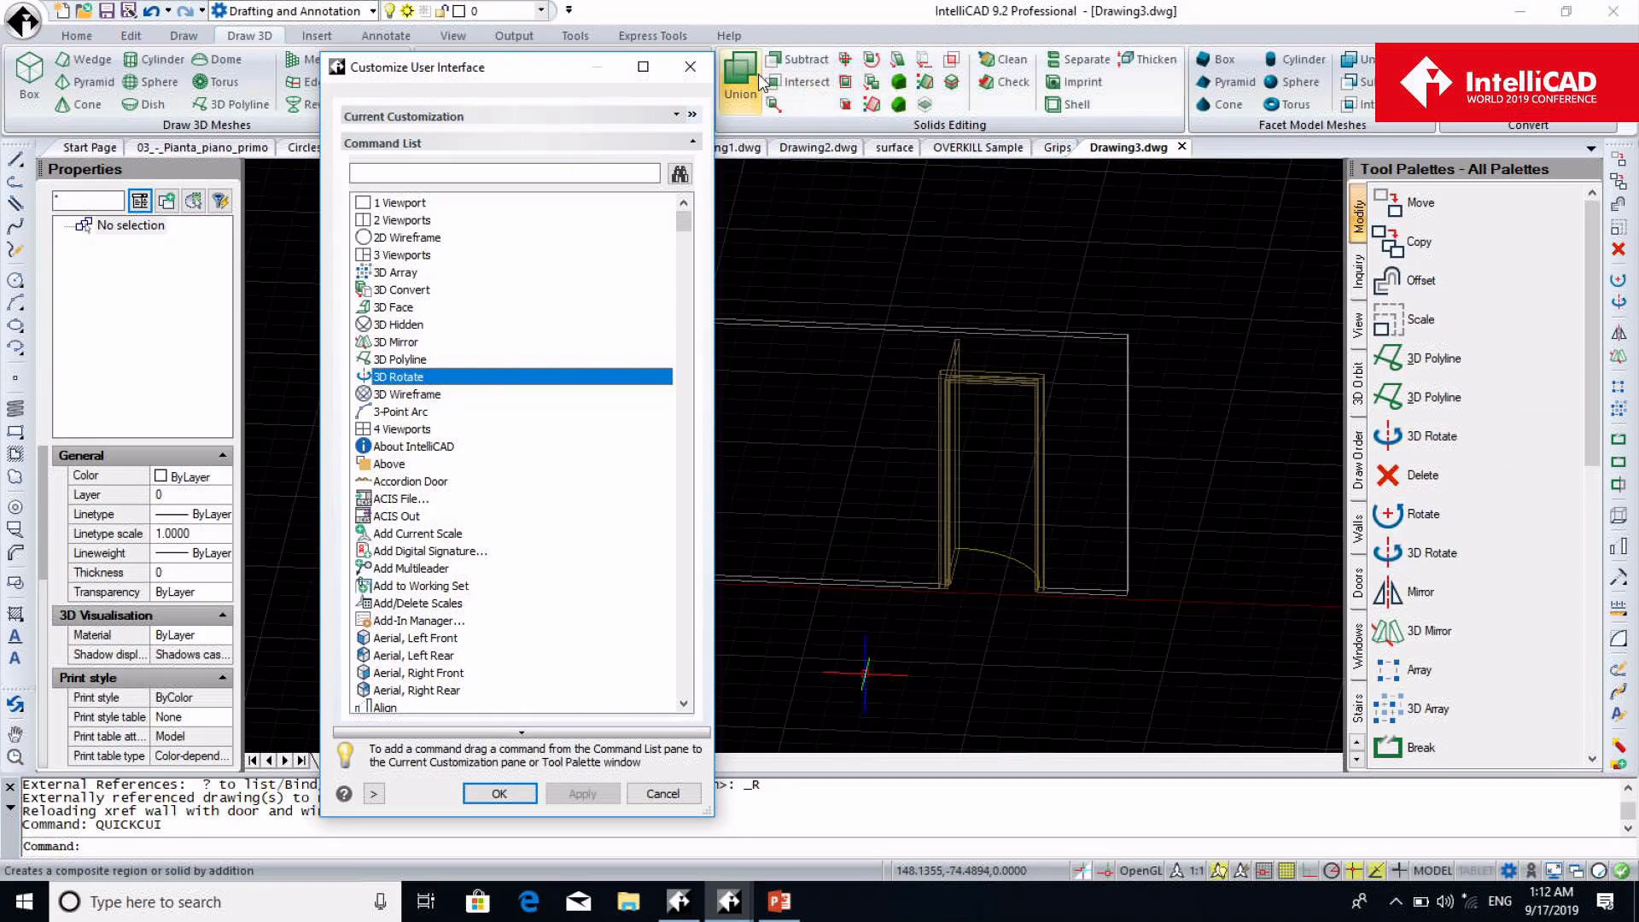
click(693, 68)
In the Grips drawing, move the rectangle toward the pentagon with its center grip and rotate it to an angle of about 33 degrees
click(1055, 147)
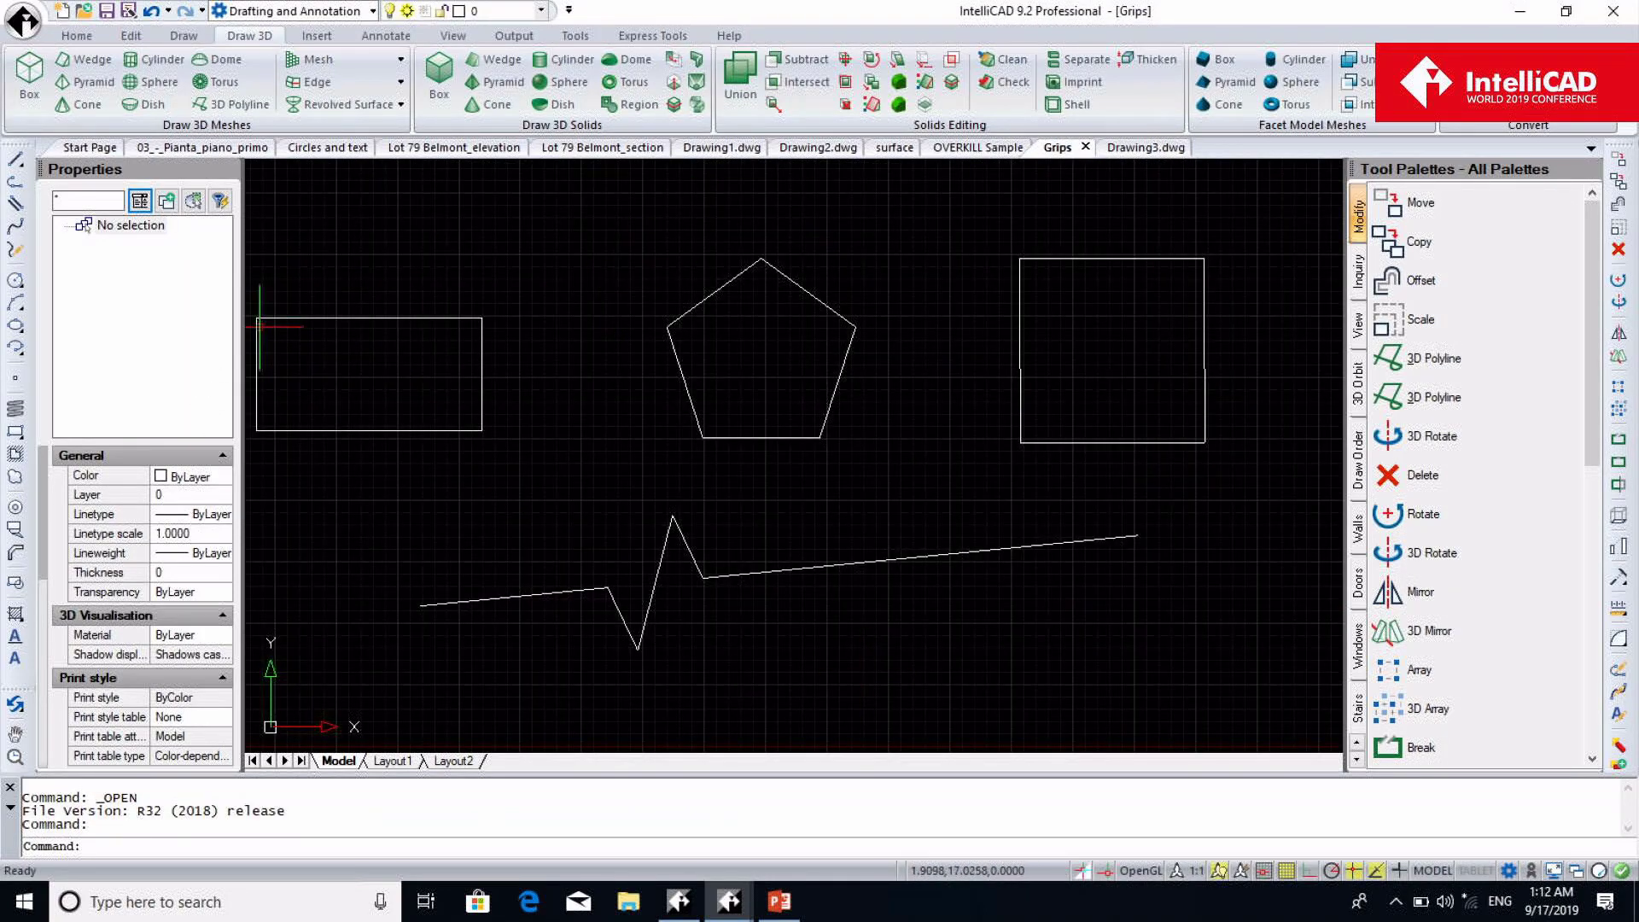
click(340, 318)
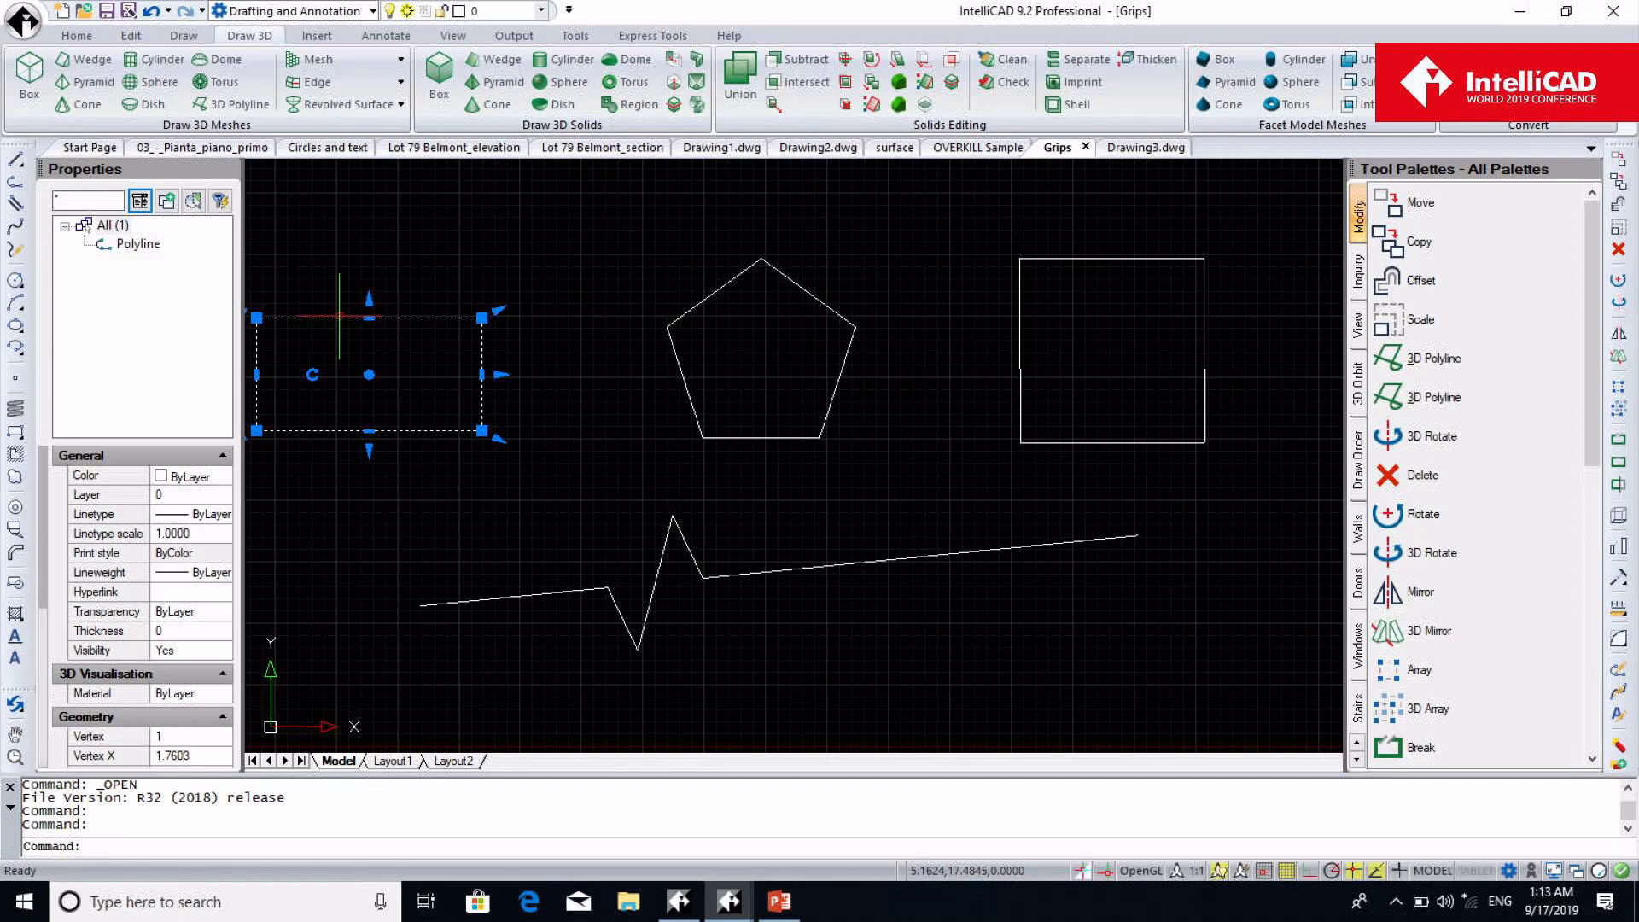
mouse_move(369, 317)
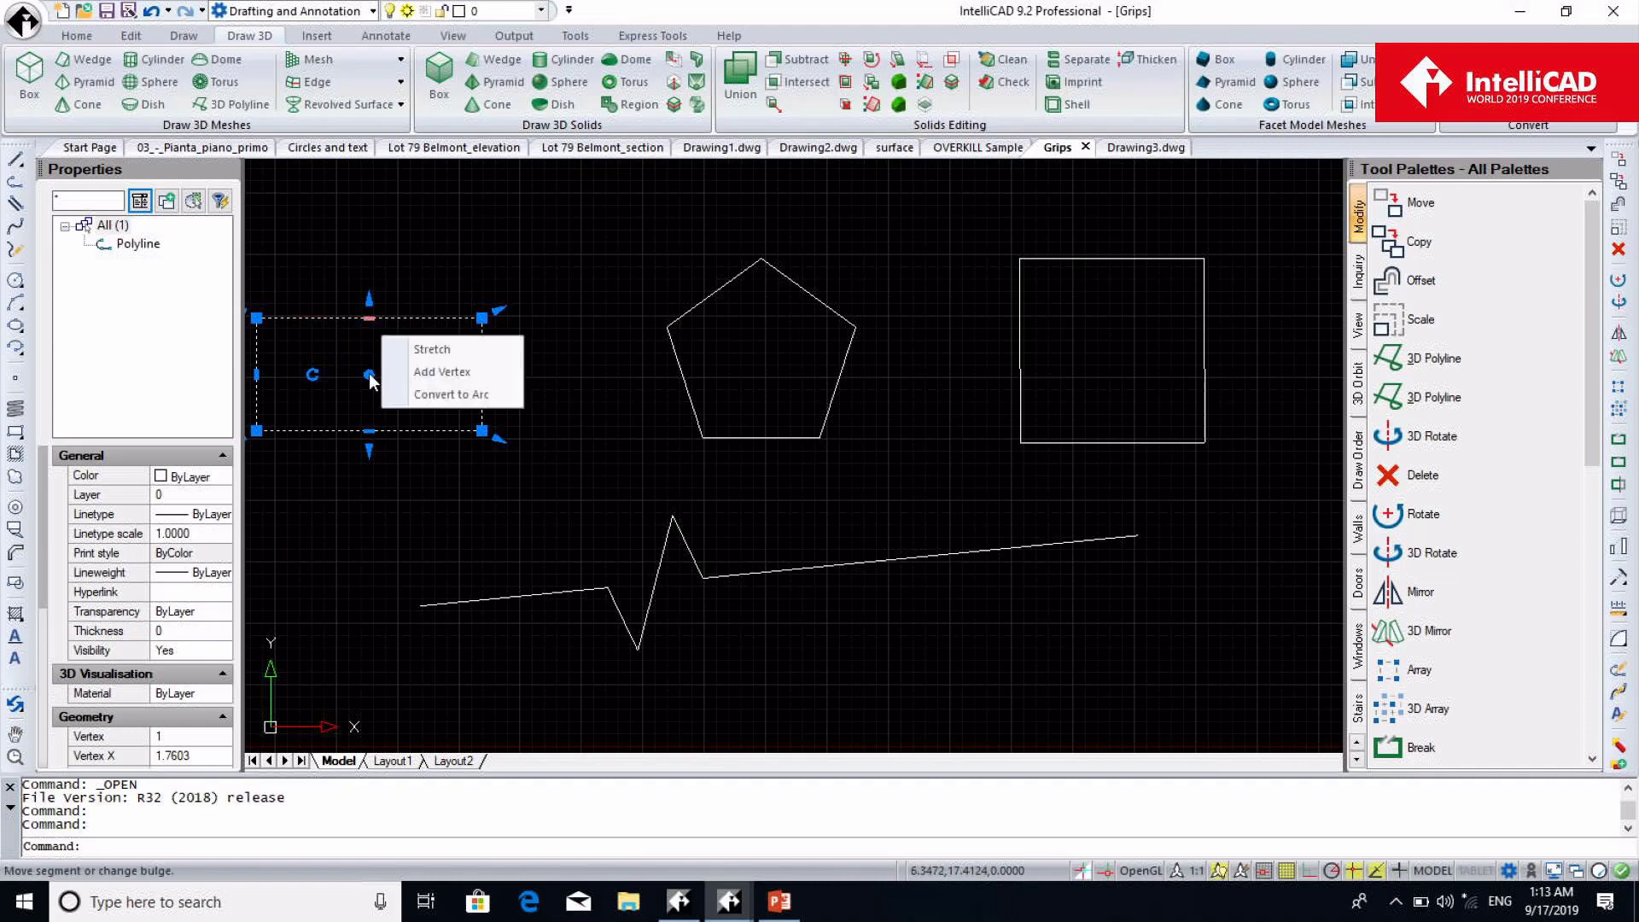
click(369, 373)
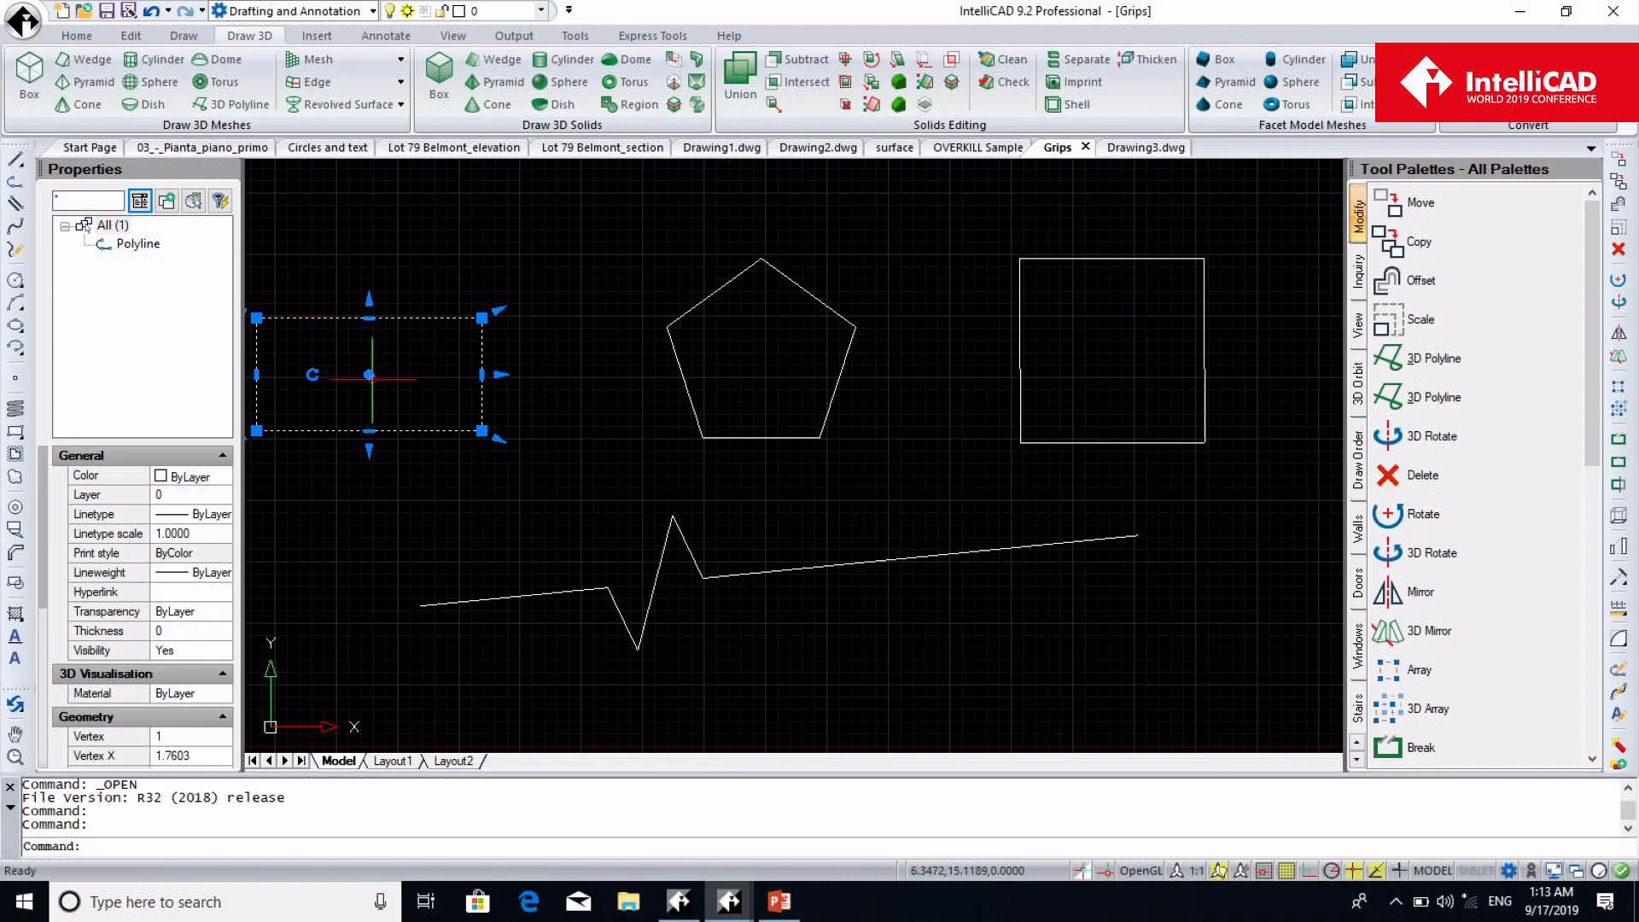
click(369, 374)
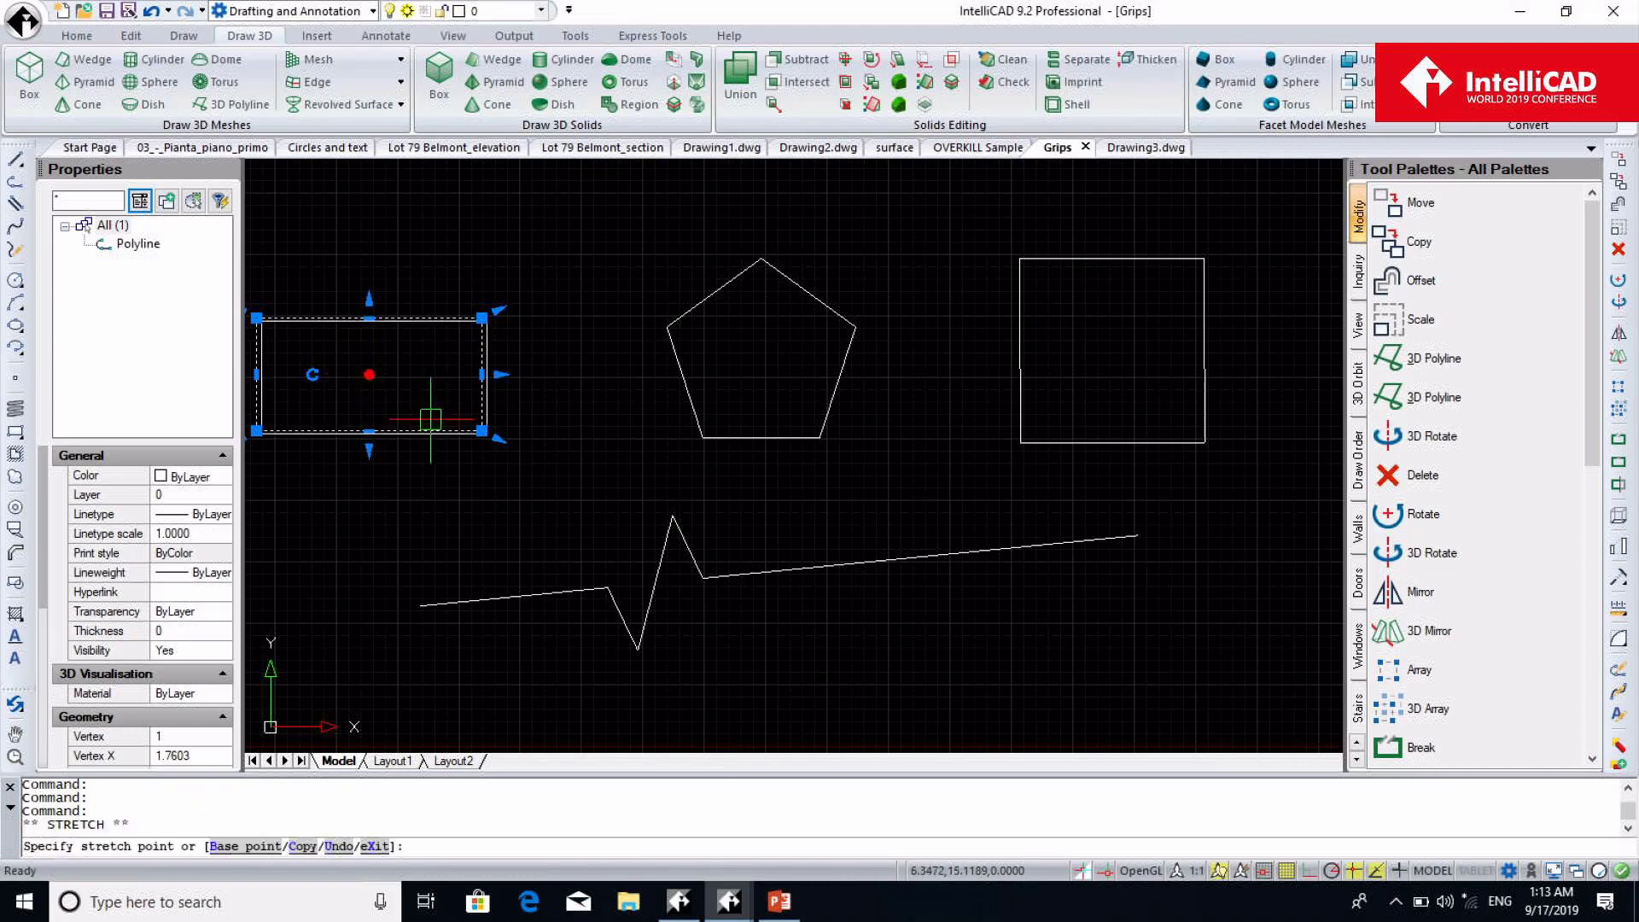
click(496, 445)
click(439, 445)
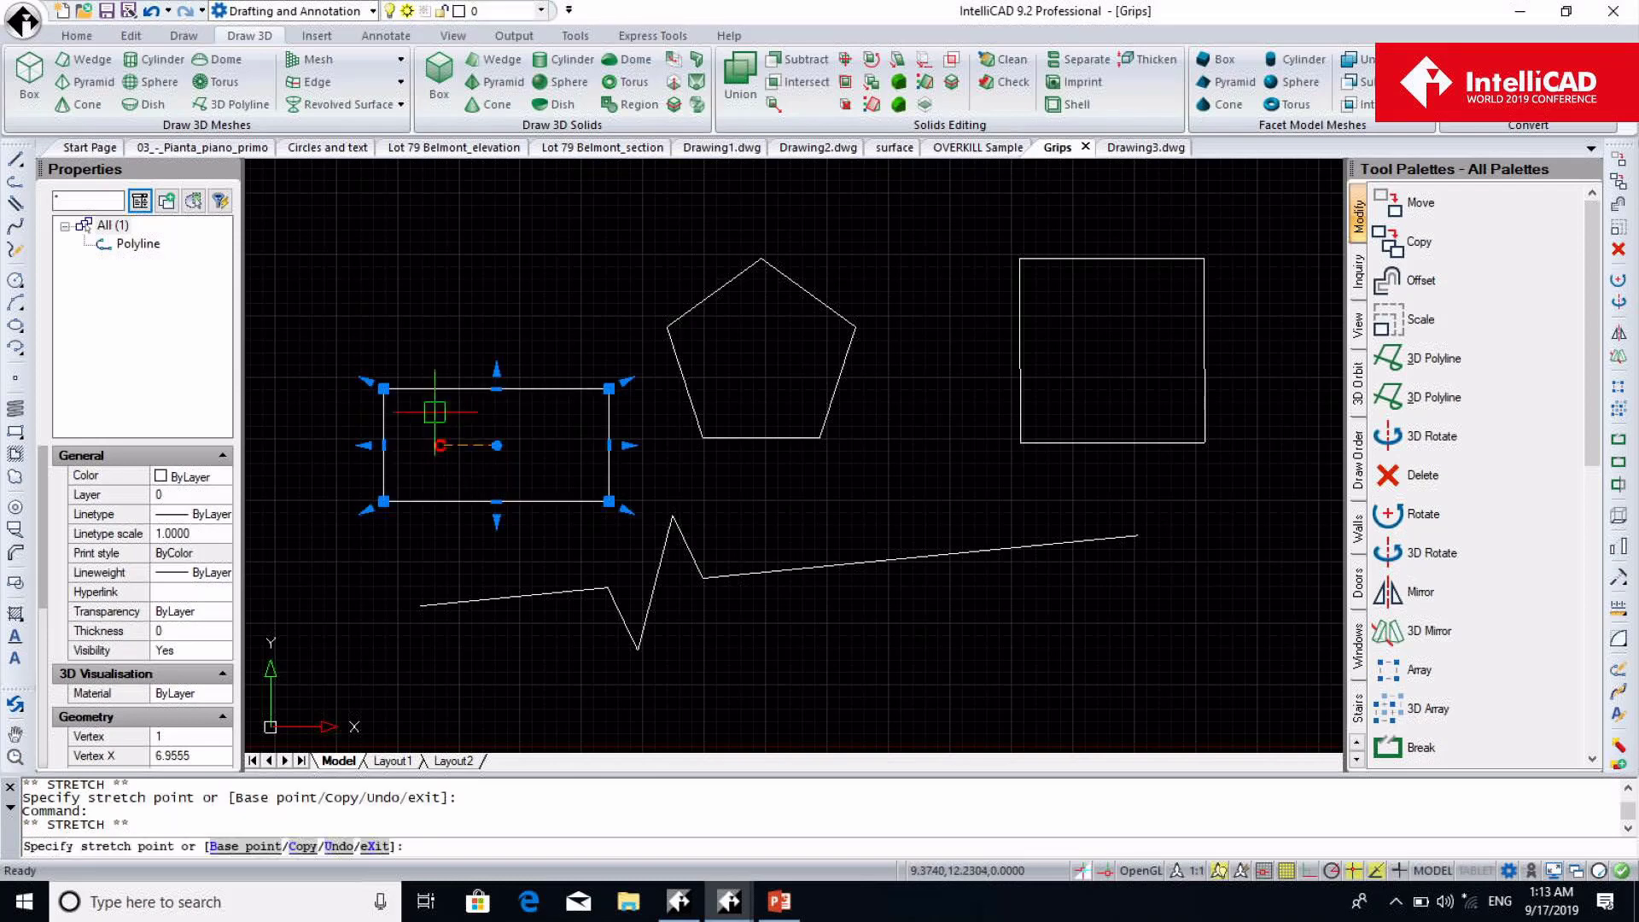
click(447, 369)
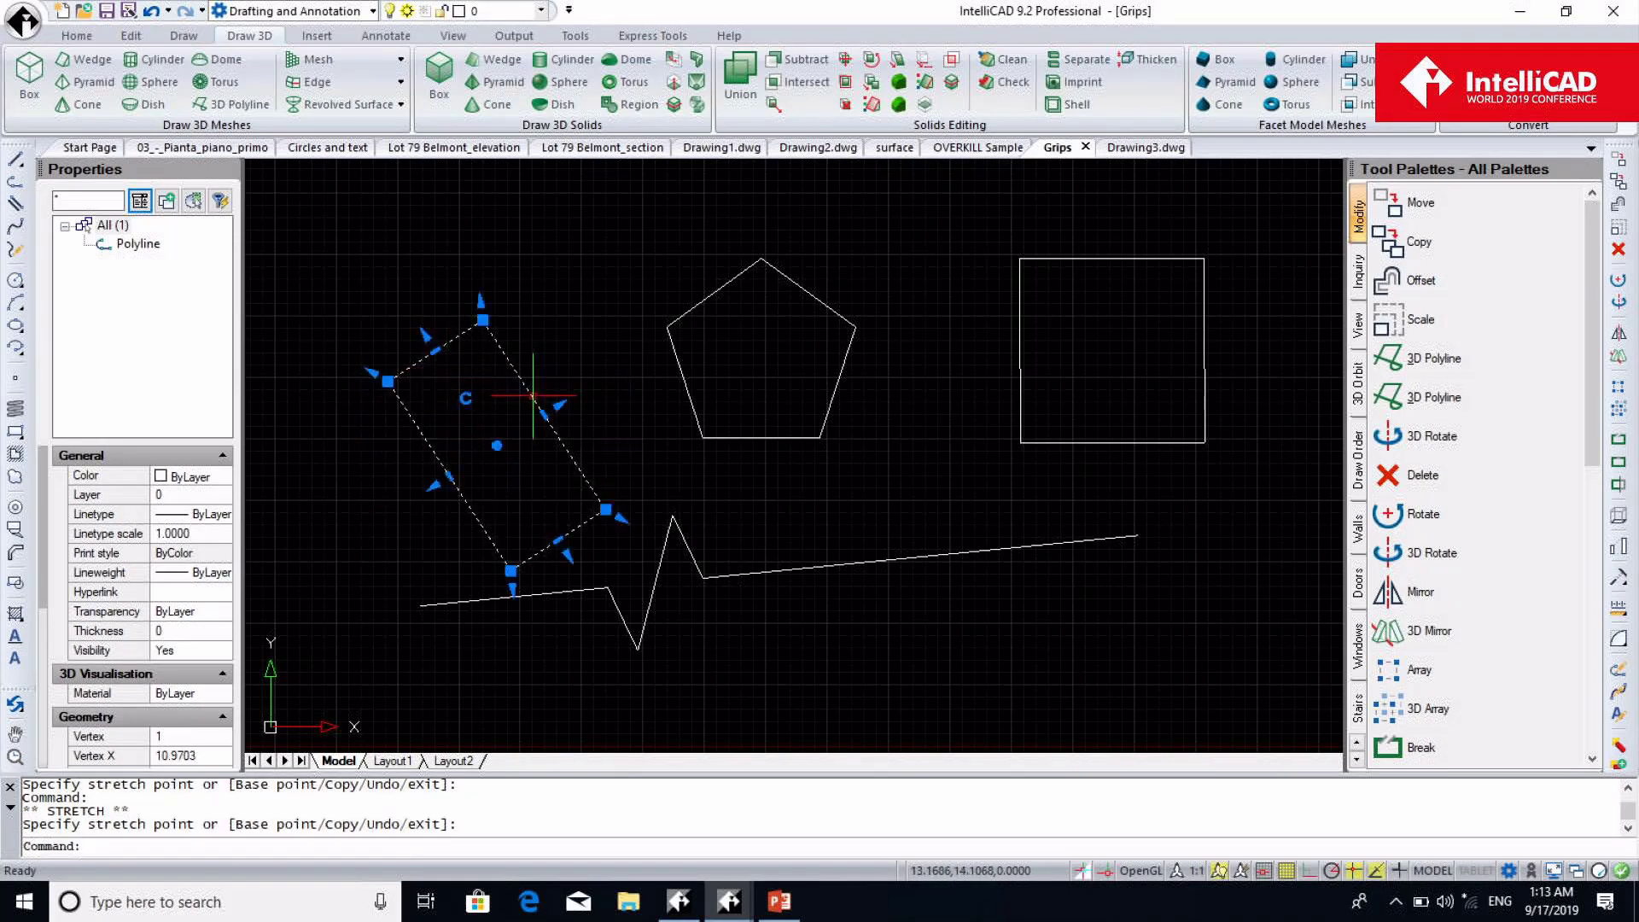
Resize the rotated rectangle with its edge and corner arrow grips to about 9.9 long and 5.8 wide
click(435, 350)
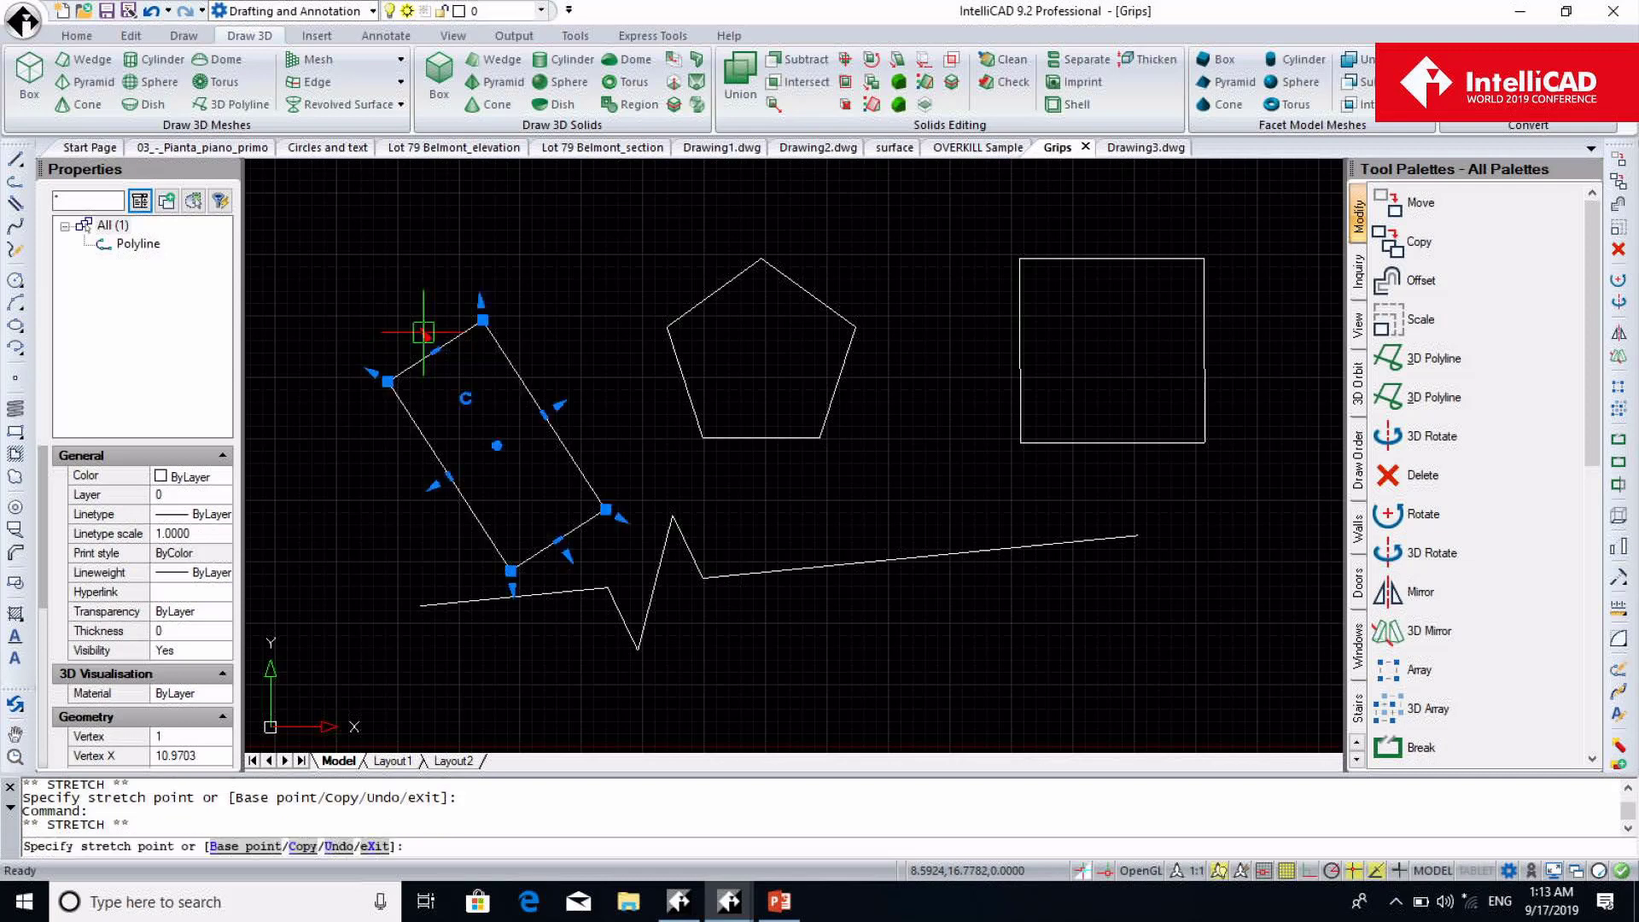
click(397, 292)
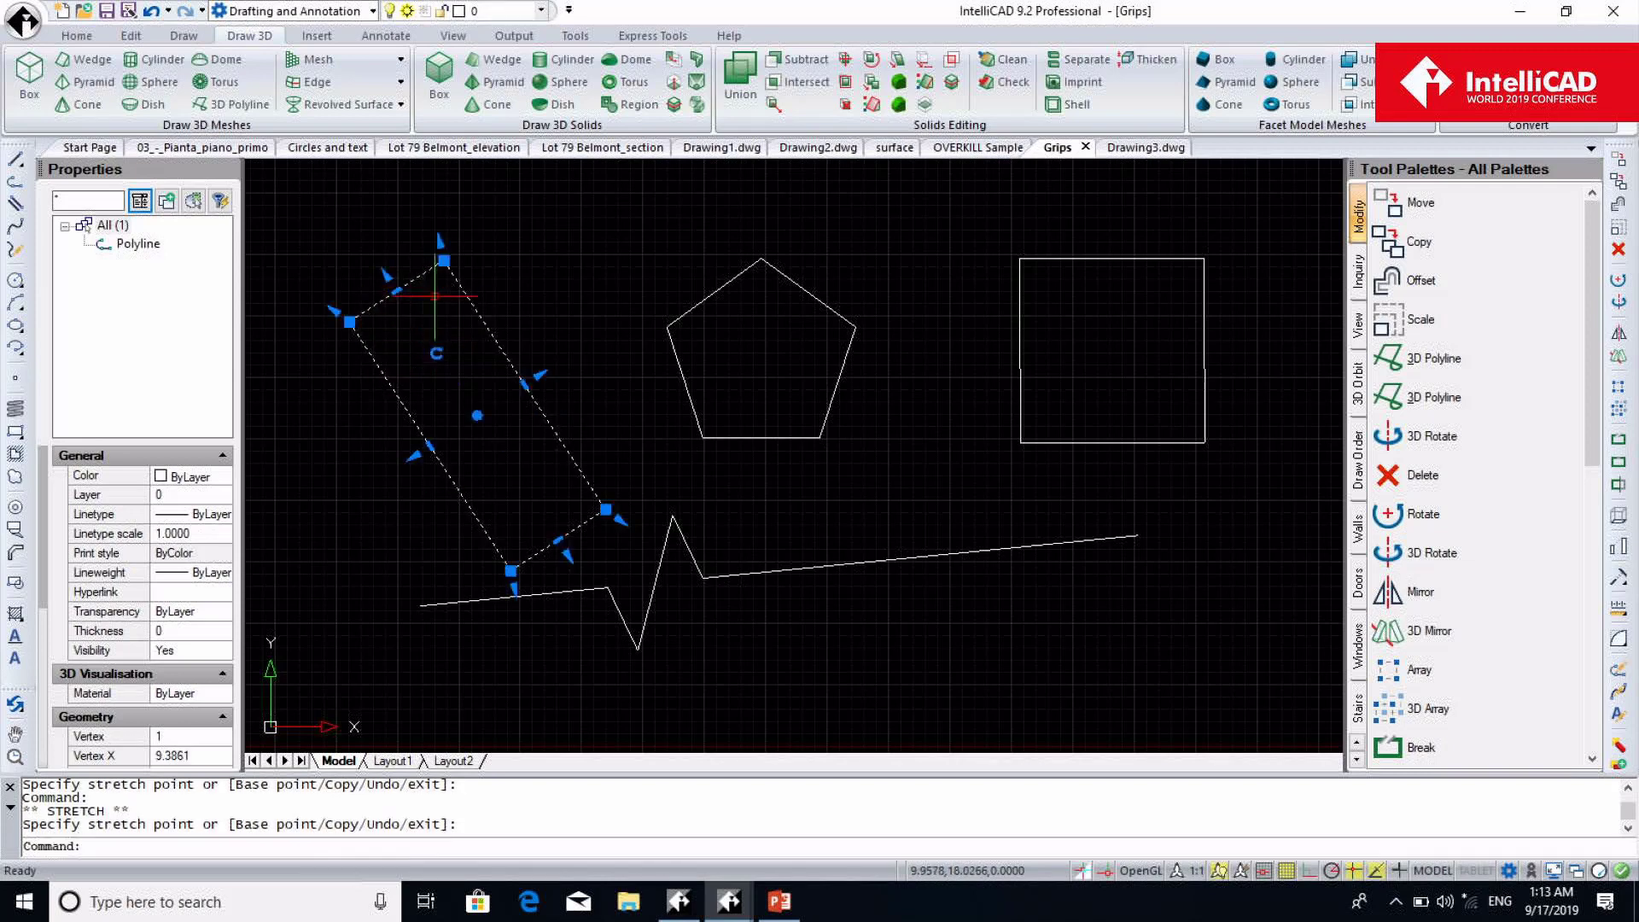
click(537, 376)
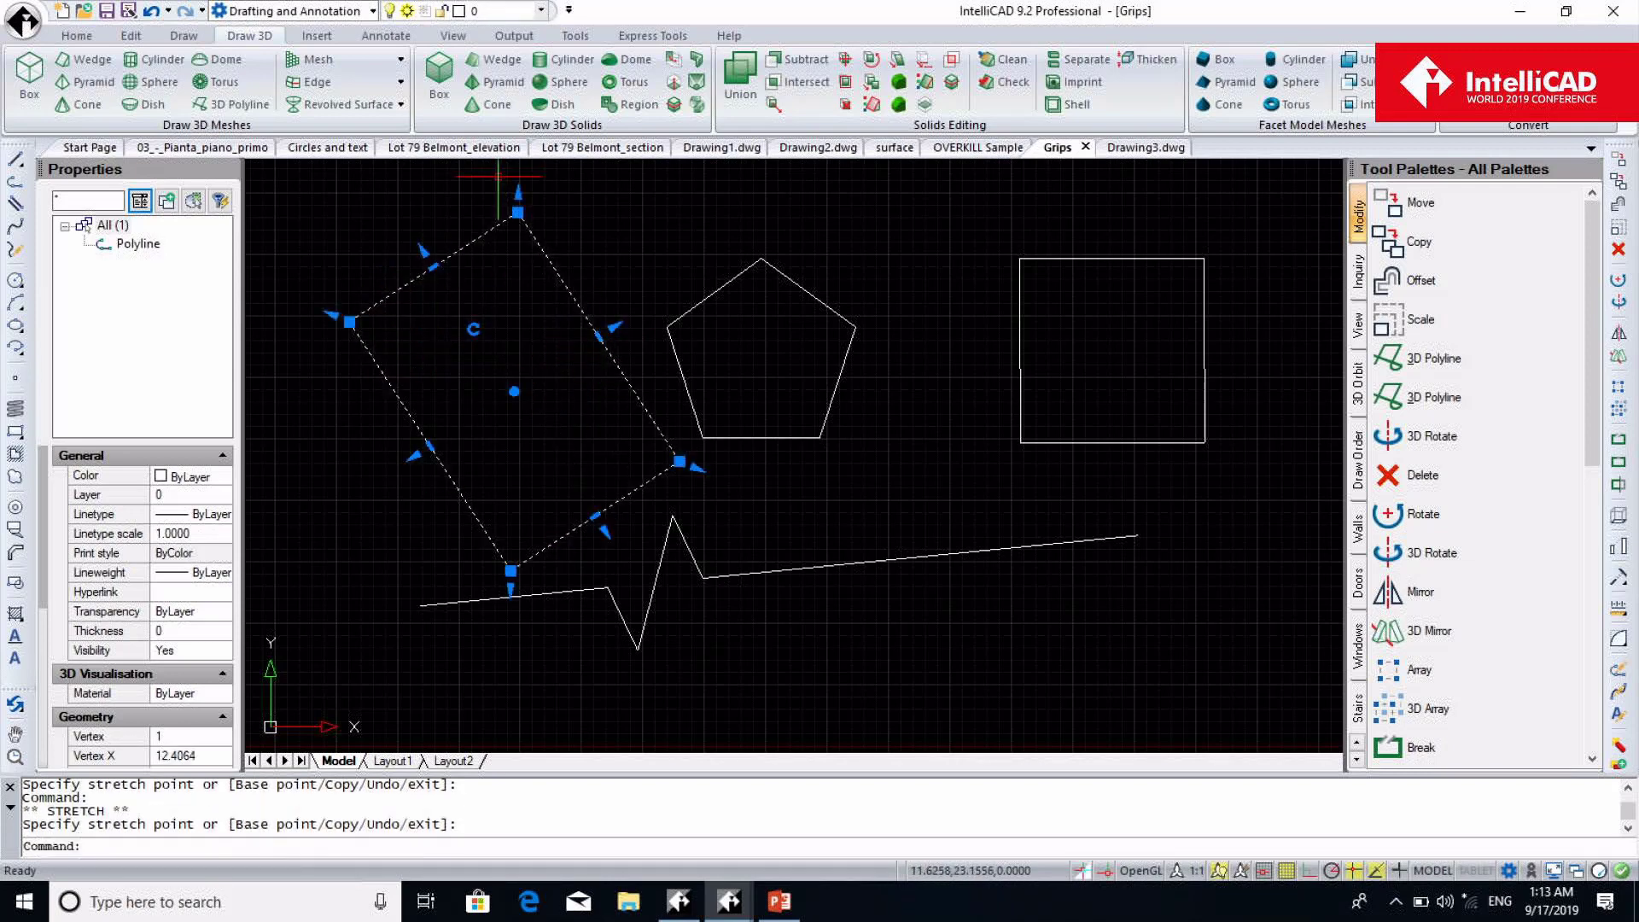
click(517, 192)
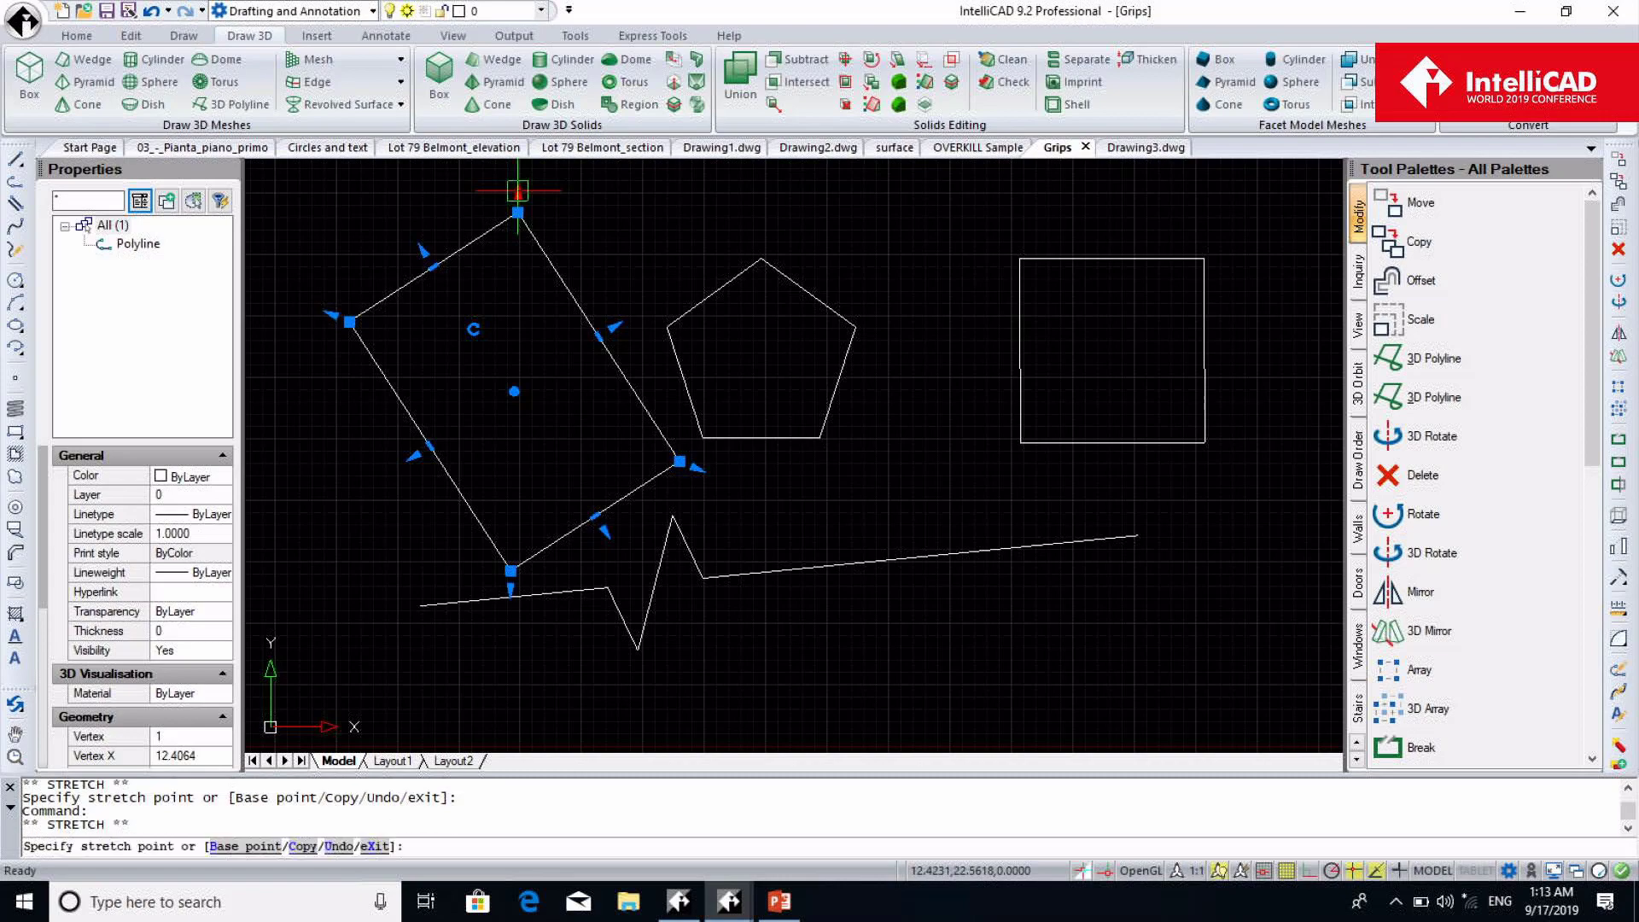
click(497, 288)
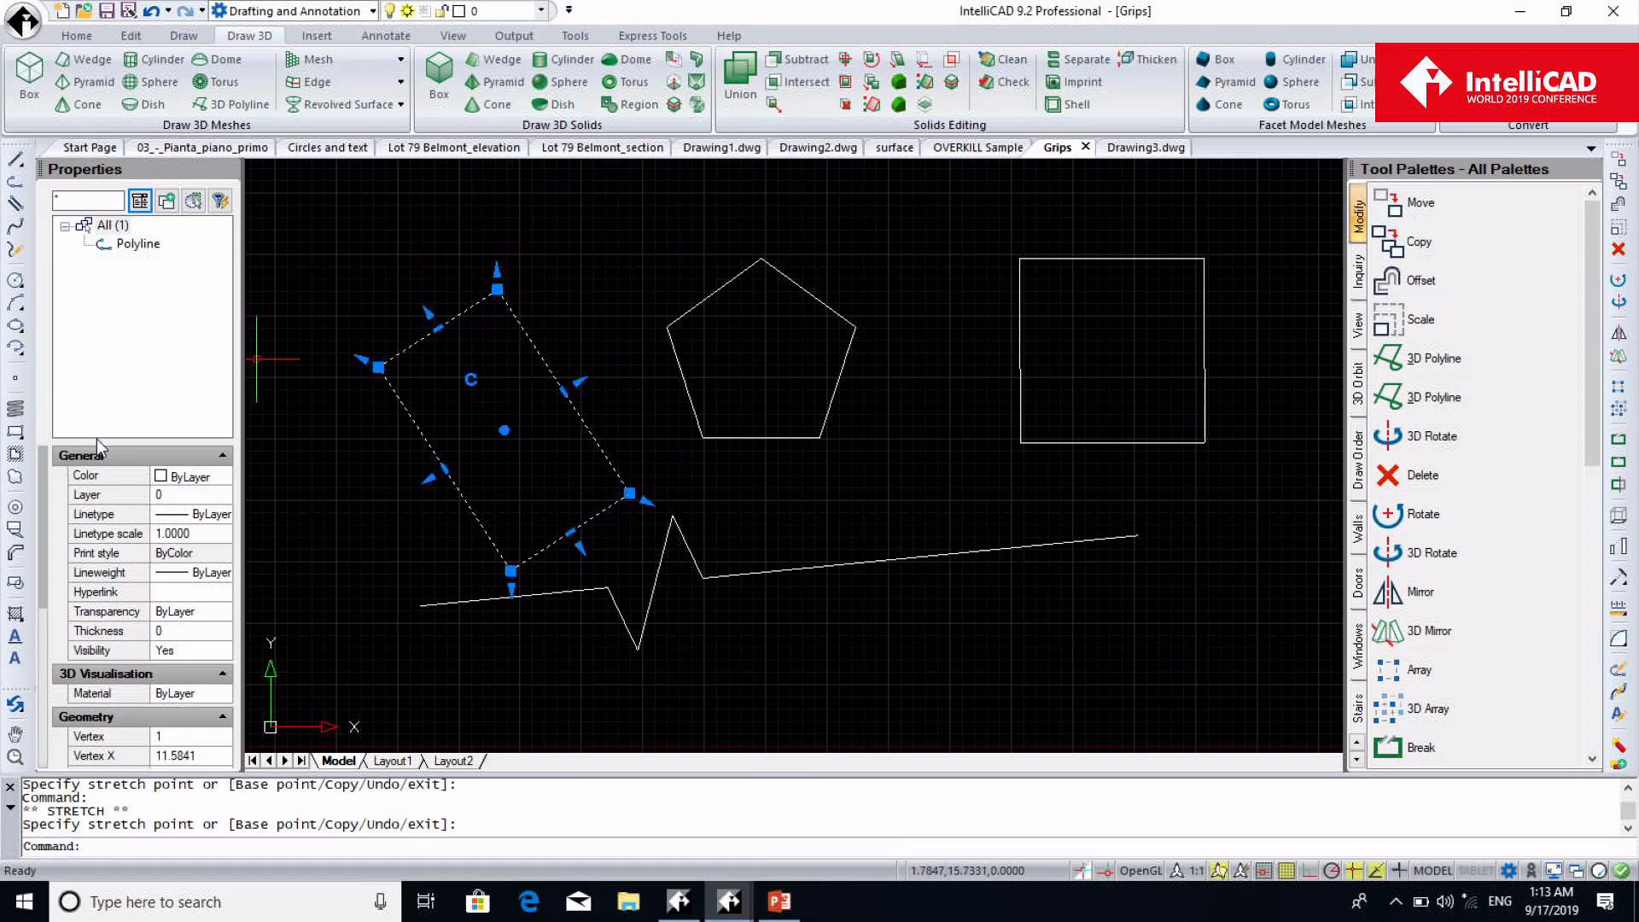
Hide the entity tree in the properties, review the rectangle's Rectangle Shape values, and clear the selection
drag(96, 439, 96, 289)
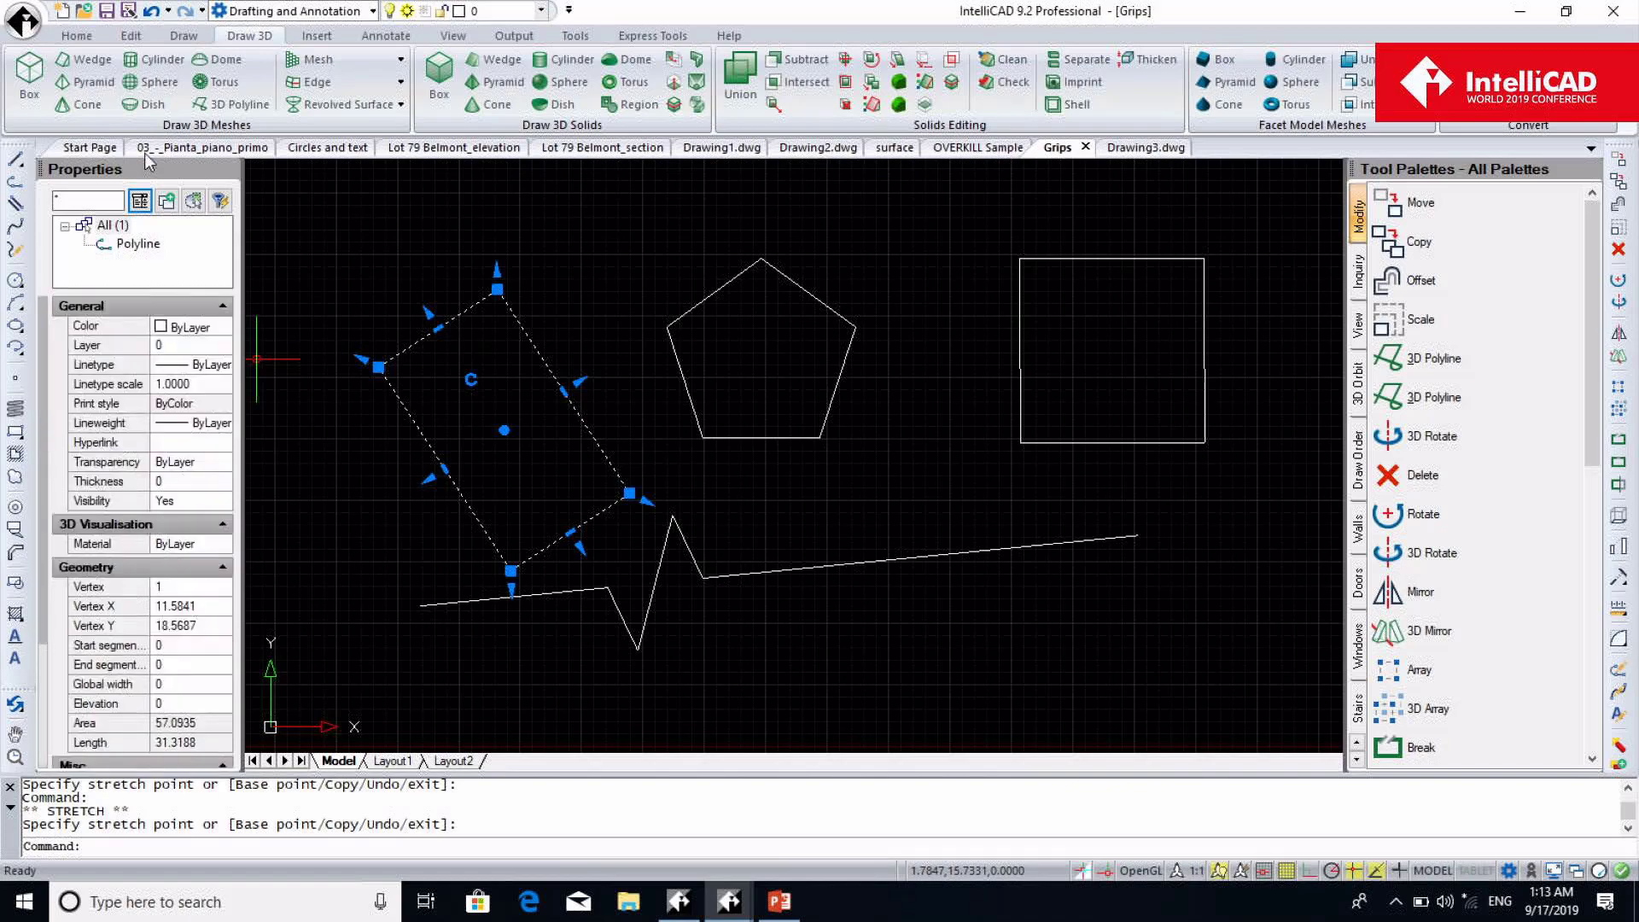
click(140, 202)
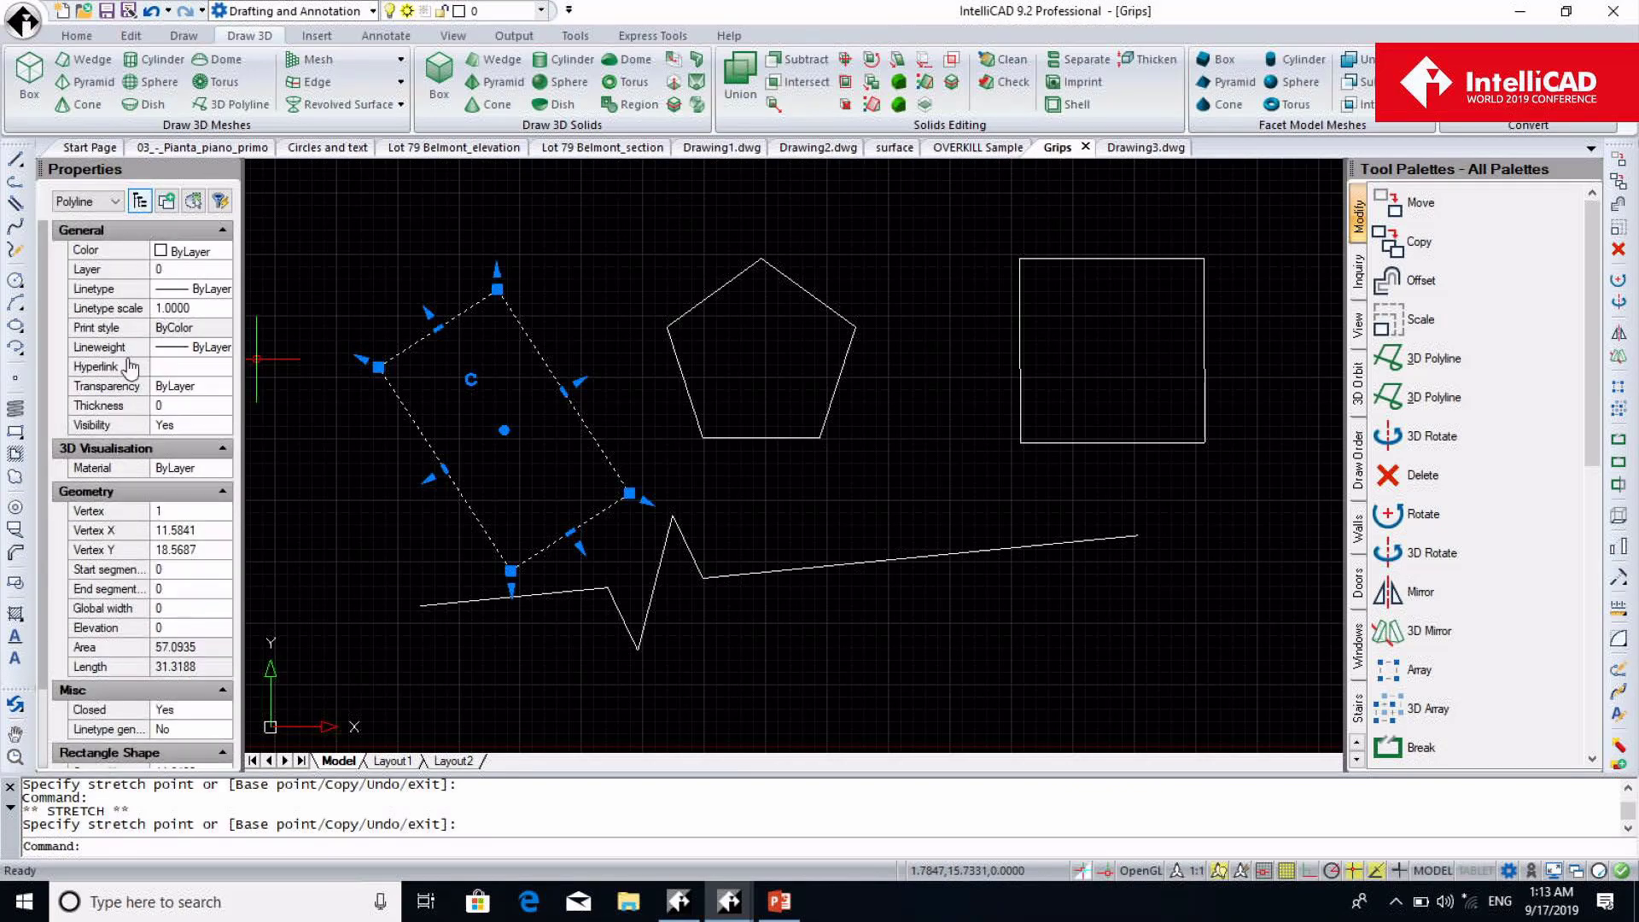
scroll(94, 694, down, 3)
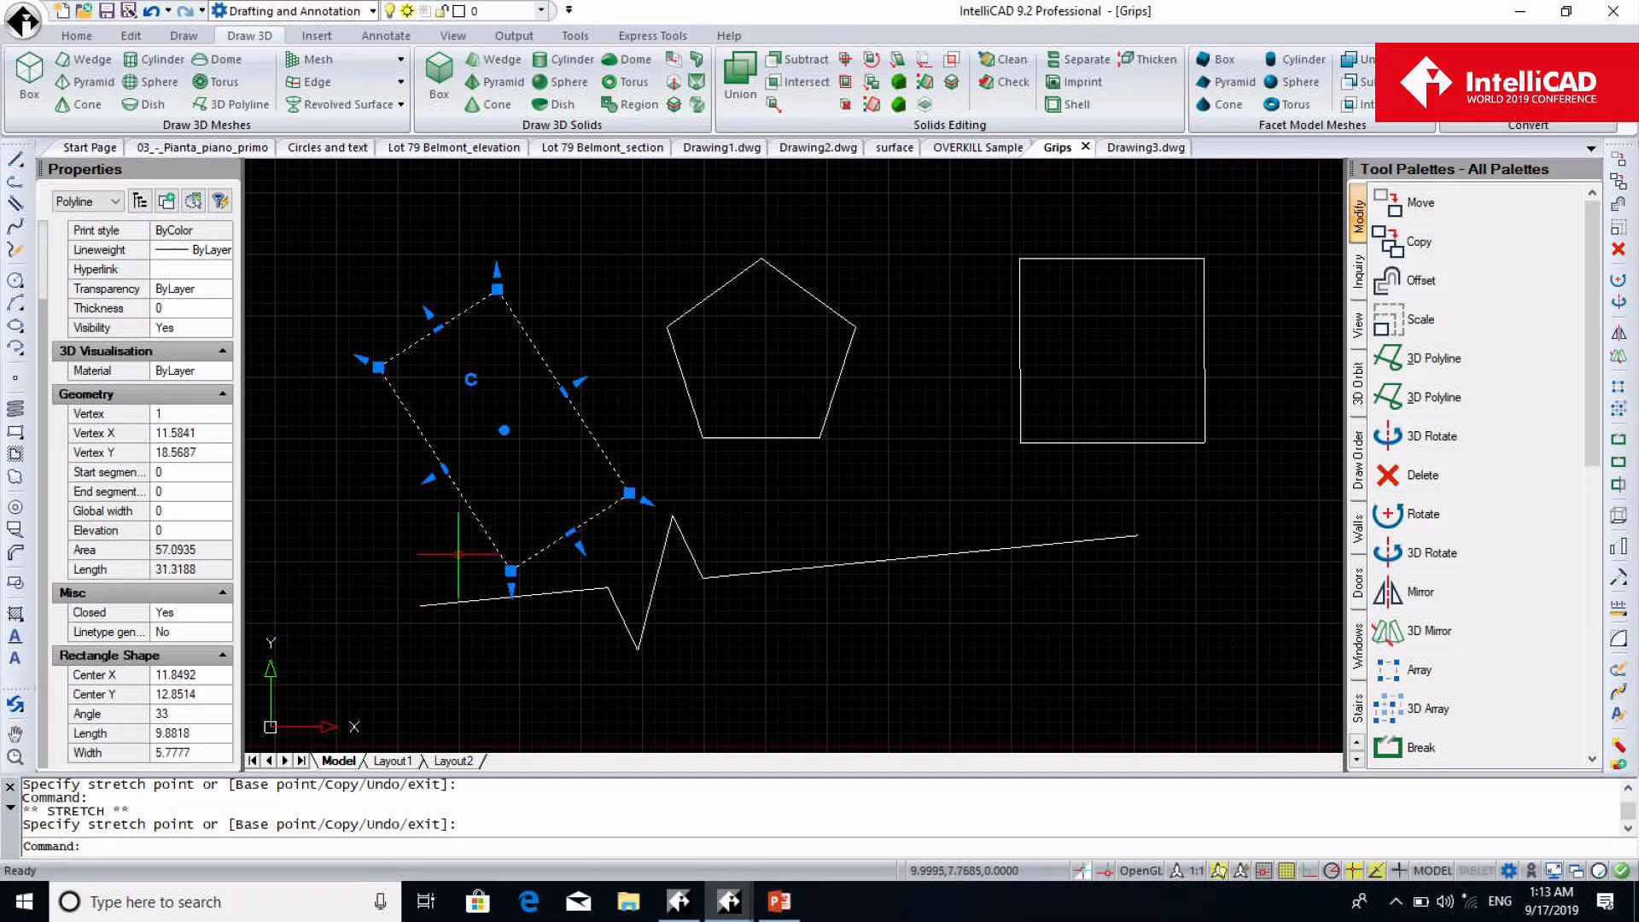
key(Escape)
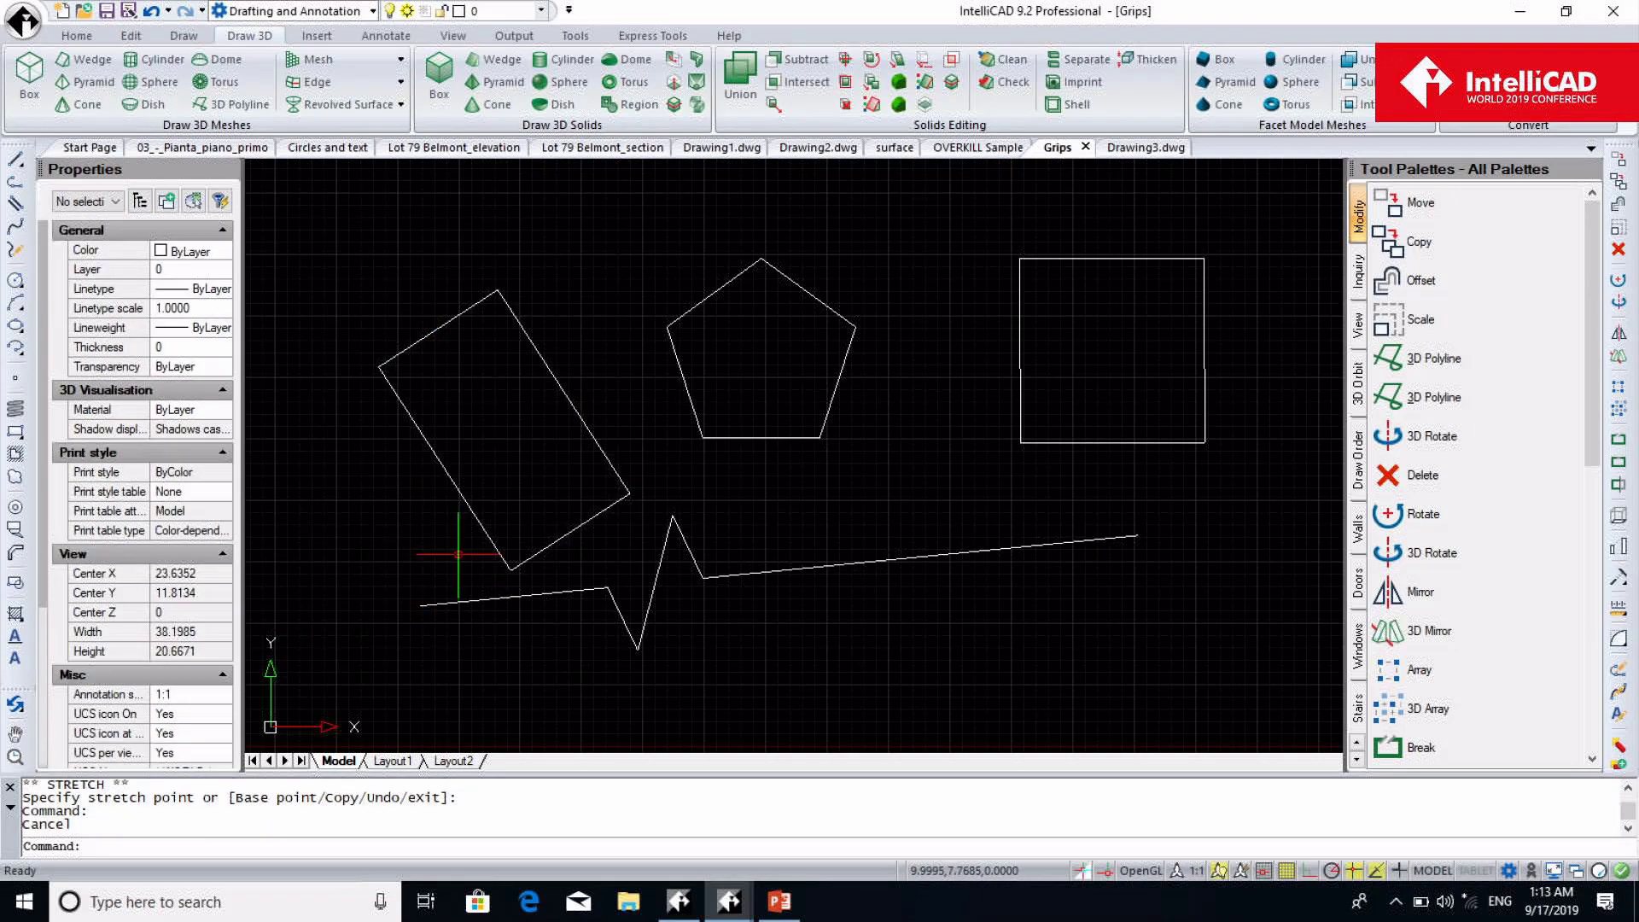
Rotate the pentagon twice with its circular rotation grips to an angle of about 59 degrees
click(789, 439)
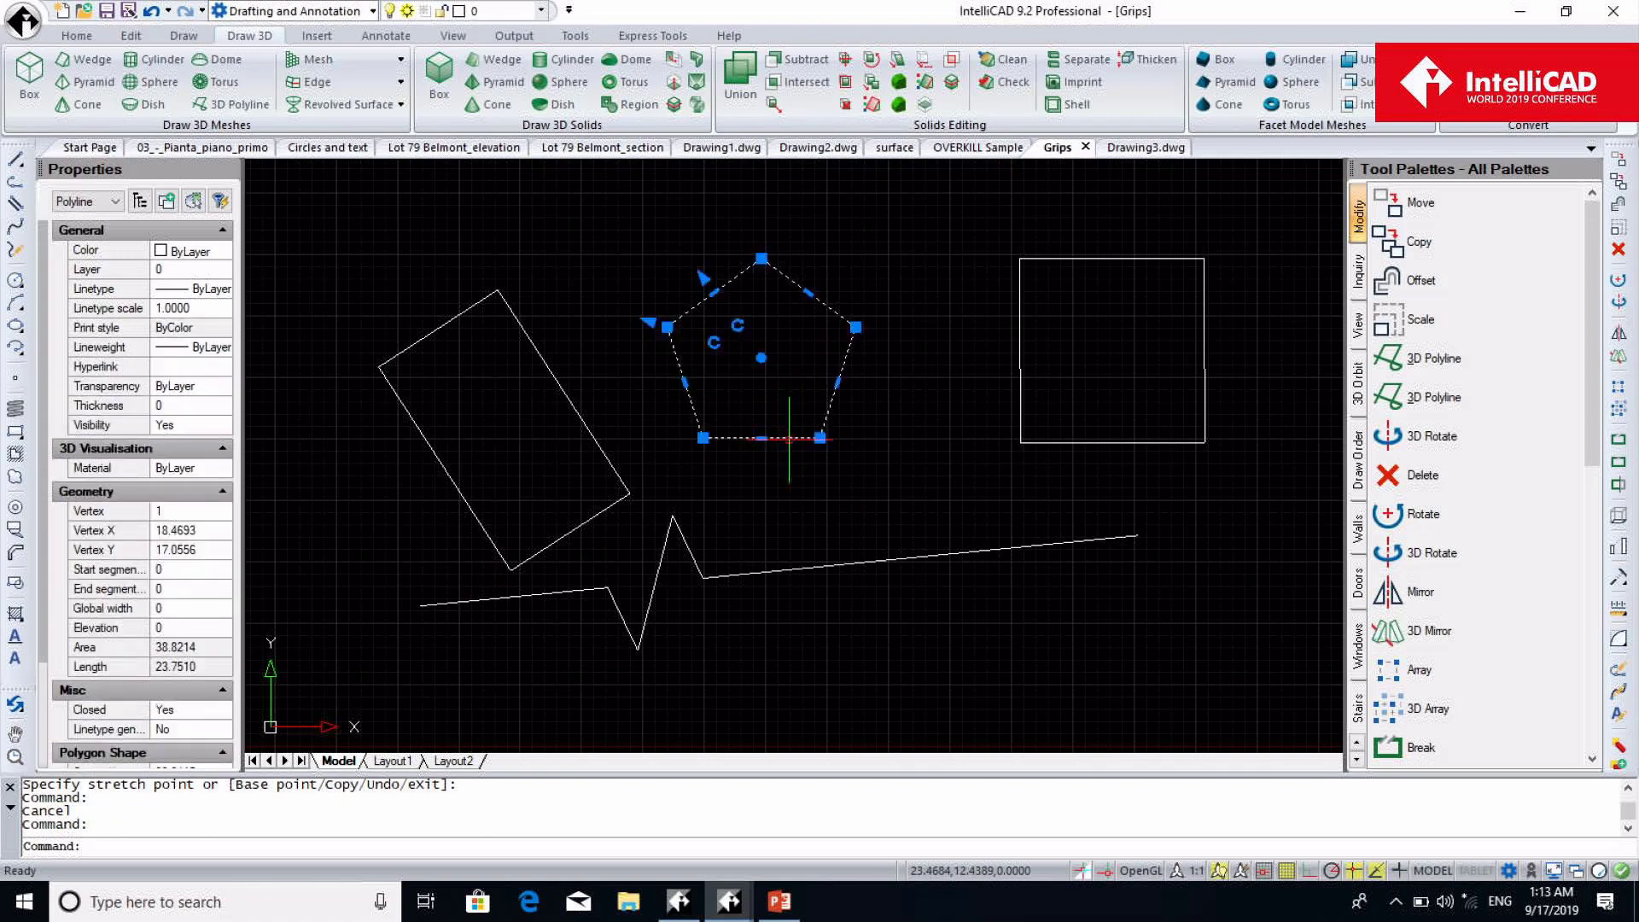
click(734, 316)
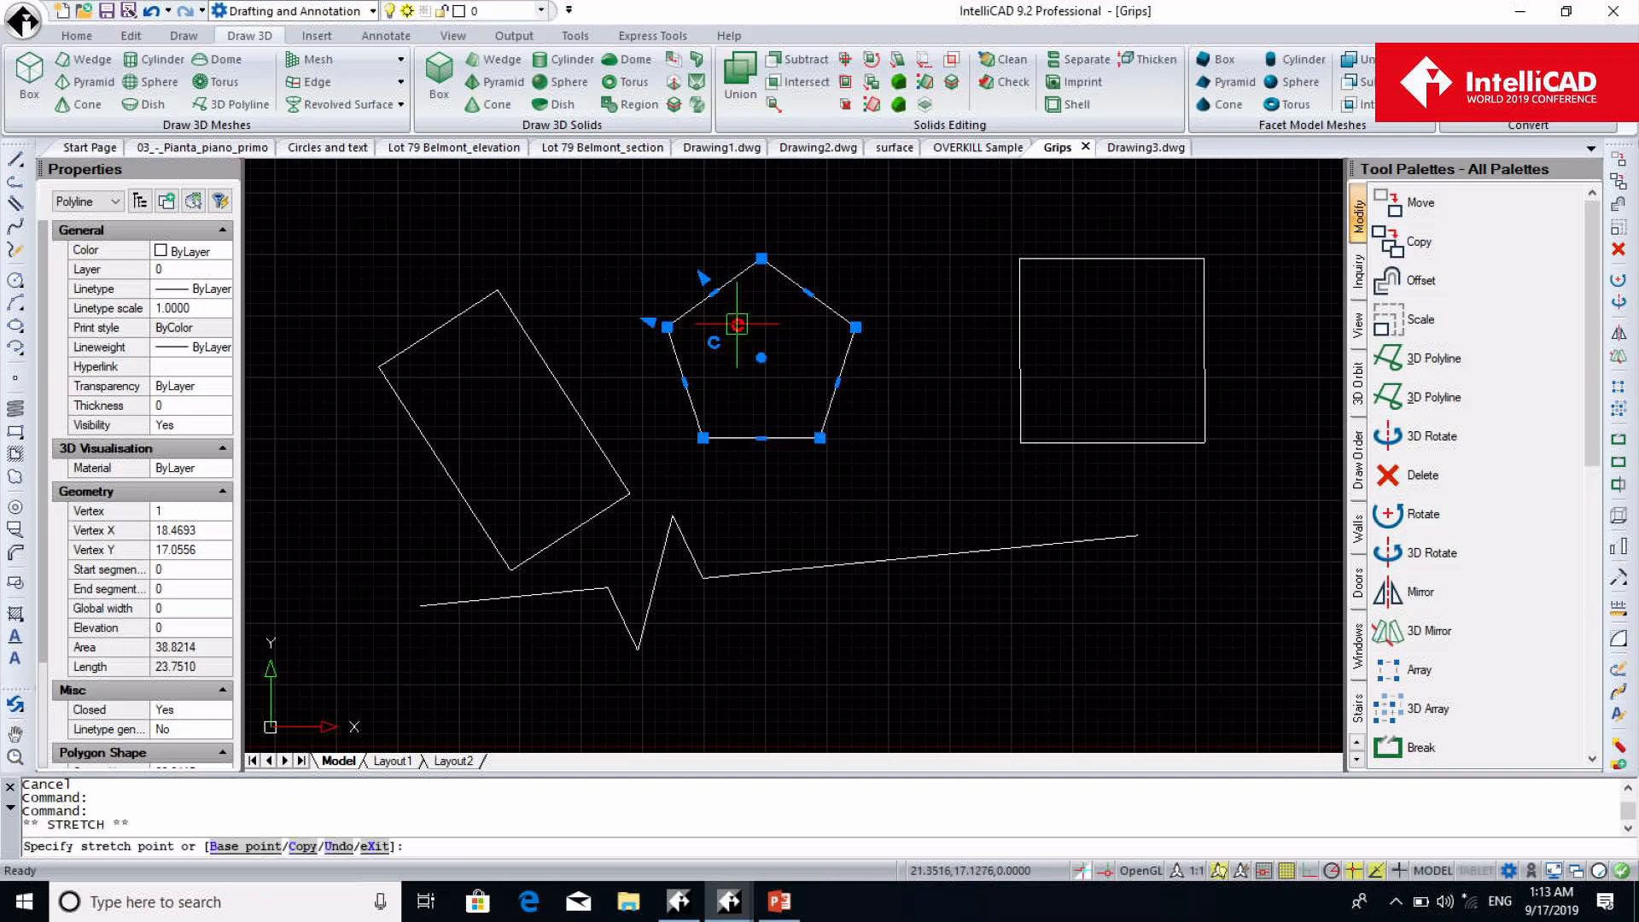
click(786, 292)
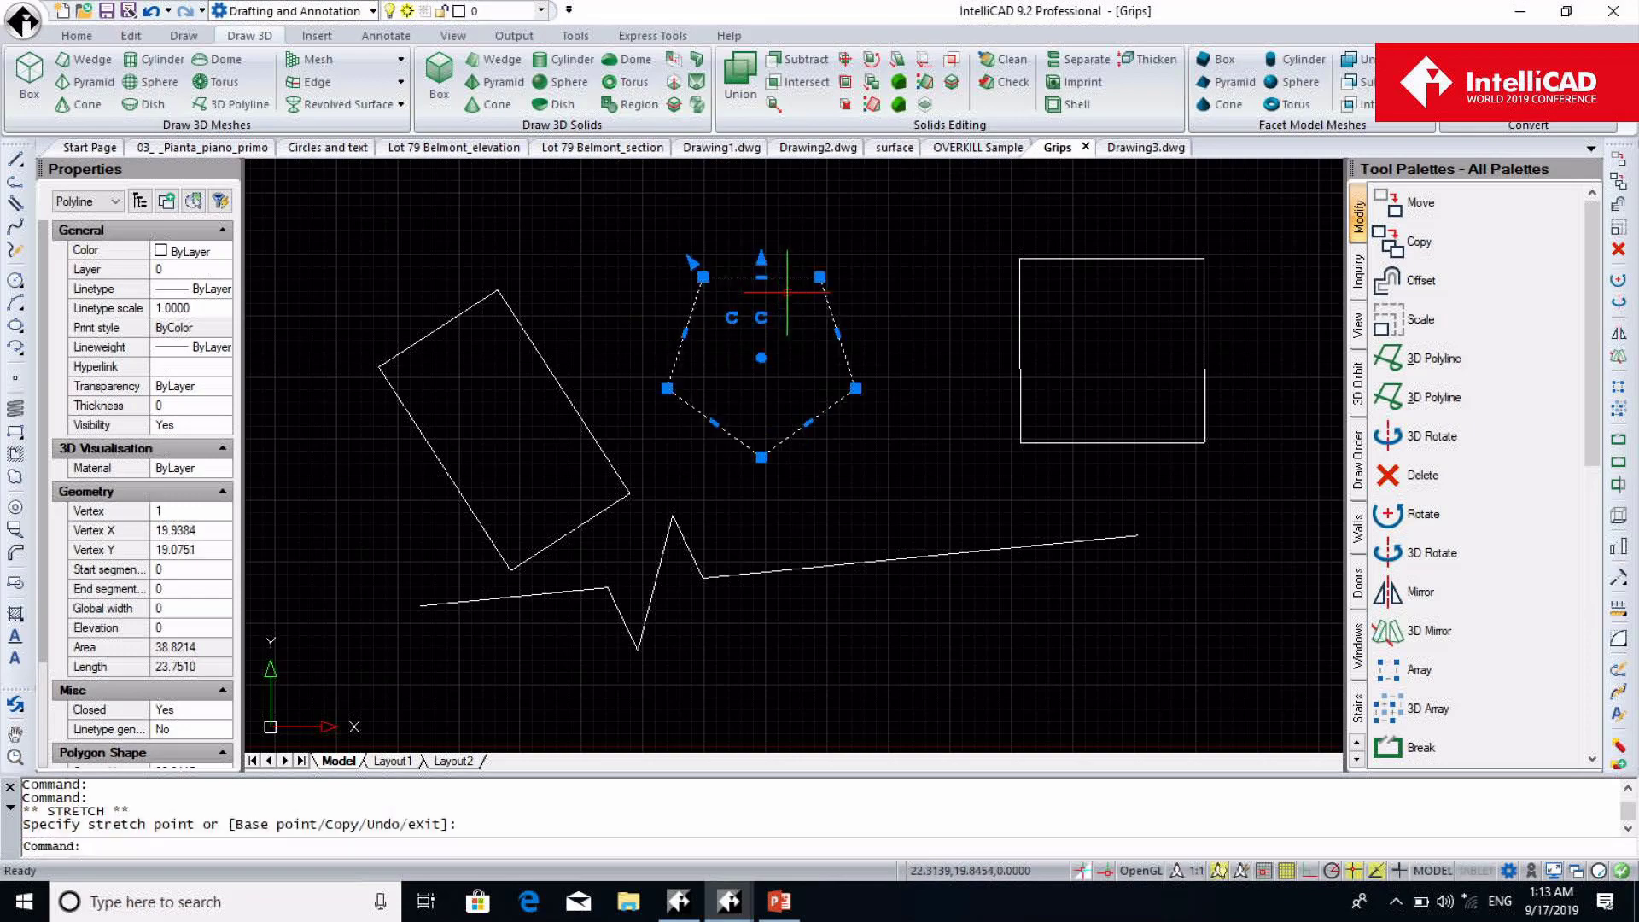
click(732, 317)
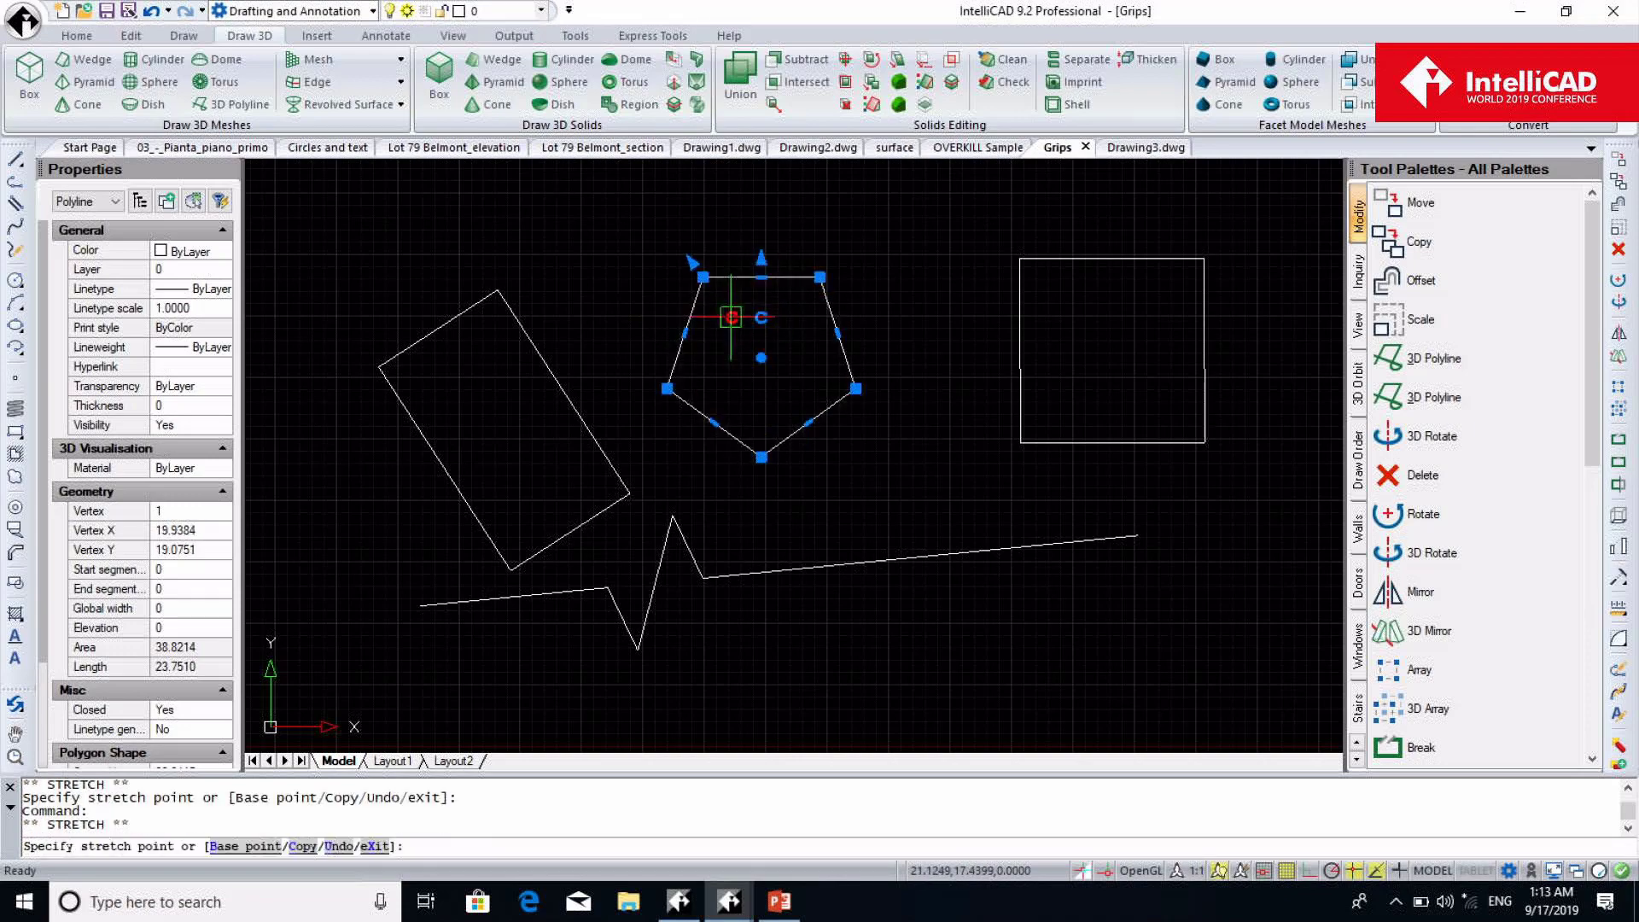
click(867, 295)
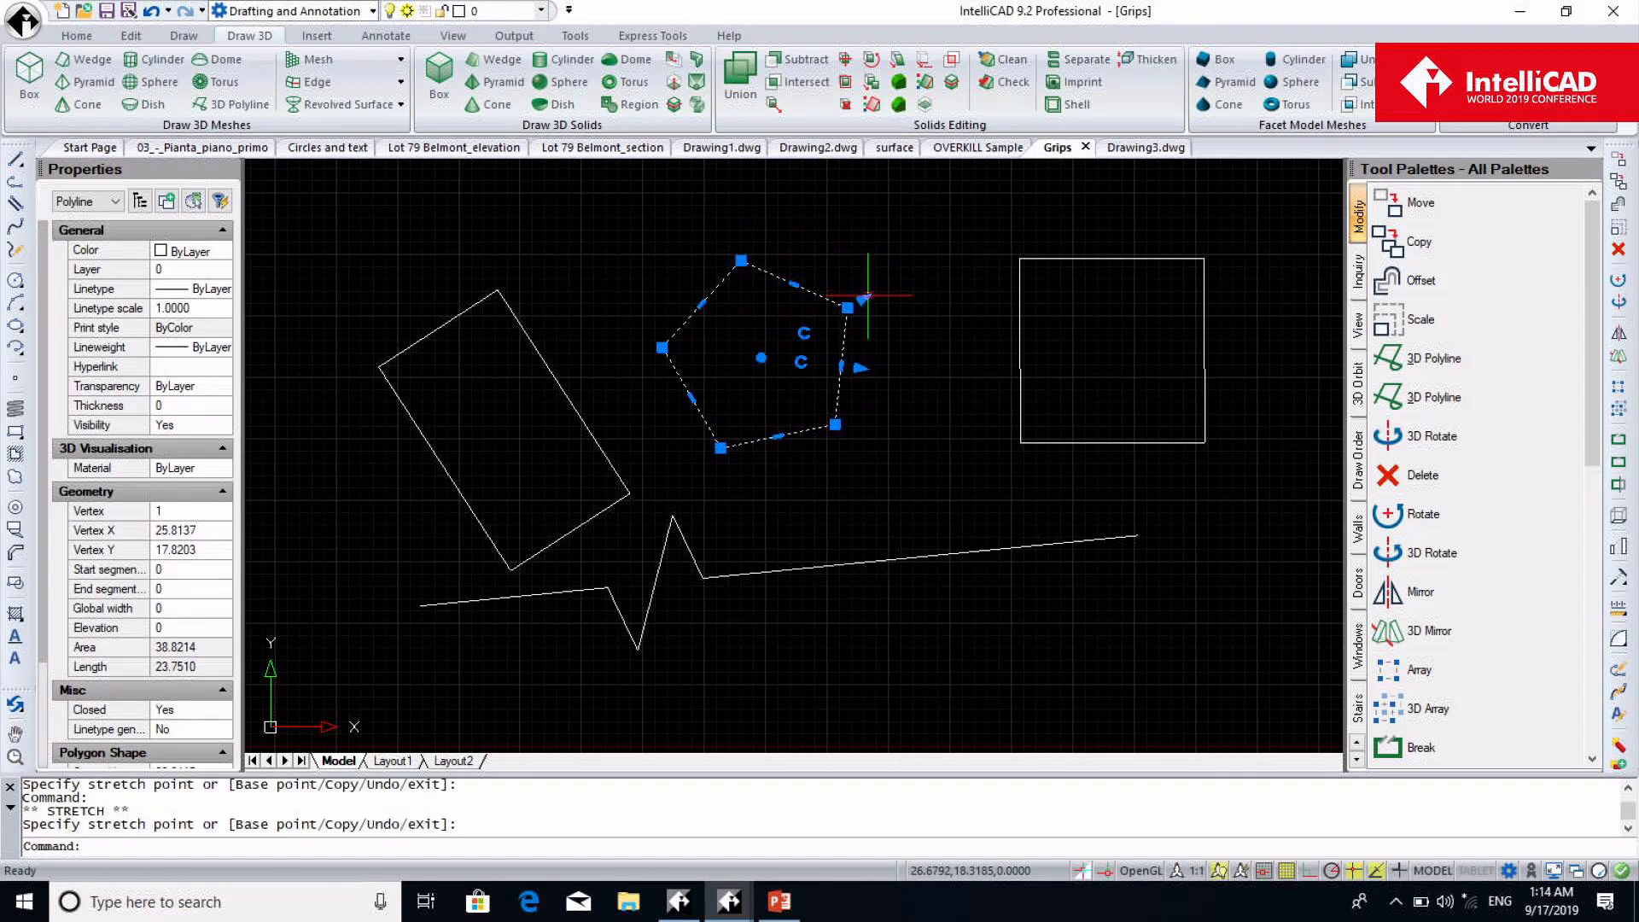
Resize the pentagon with its corner and edge arrow grips to a side length of about 3.6 and review its Polygon Shape values
click(864, 297)
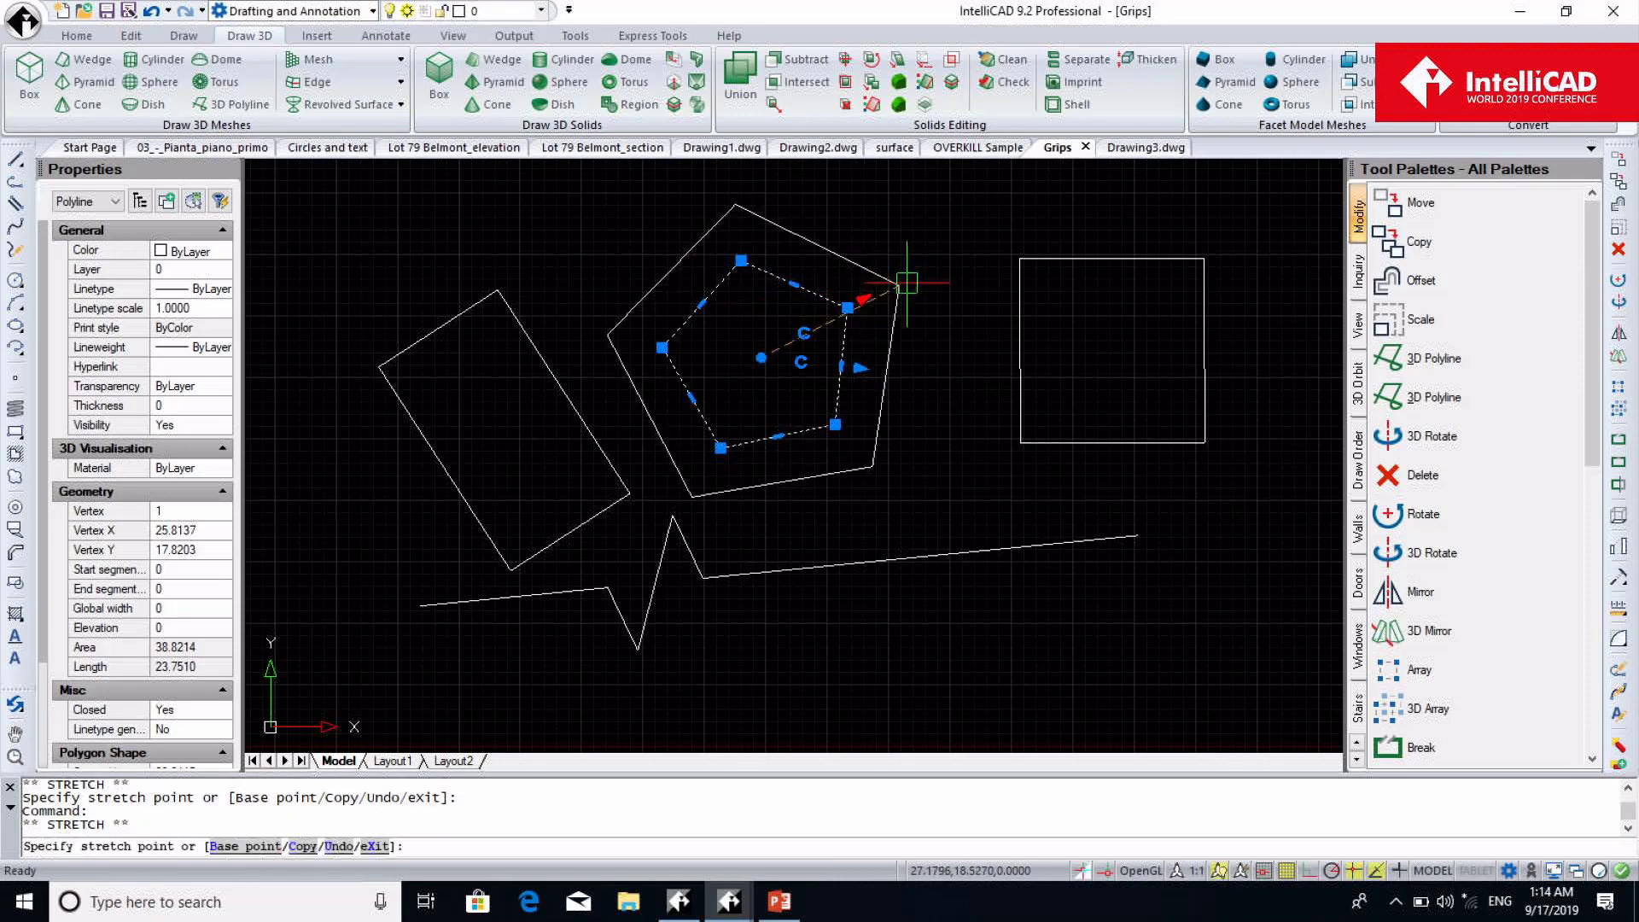
click(912, 282)
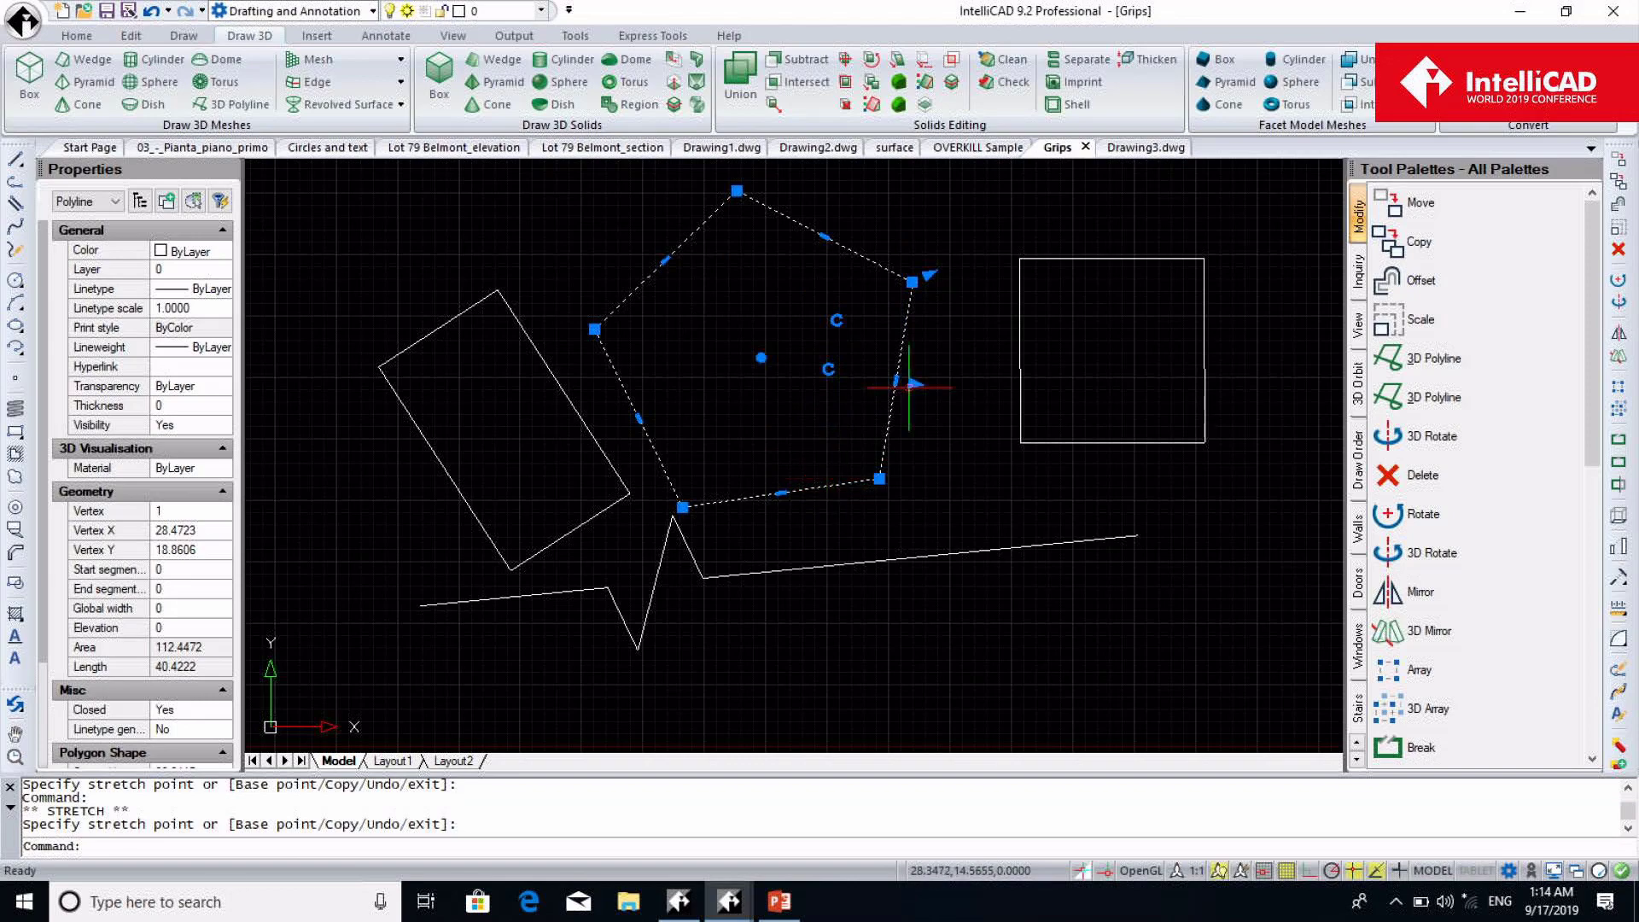
click(912, 392)
click(912, 388)
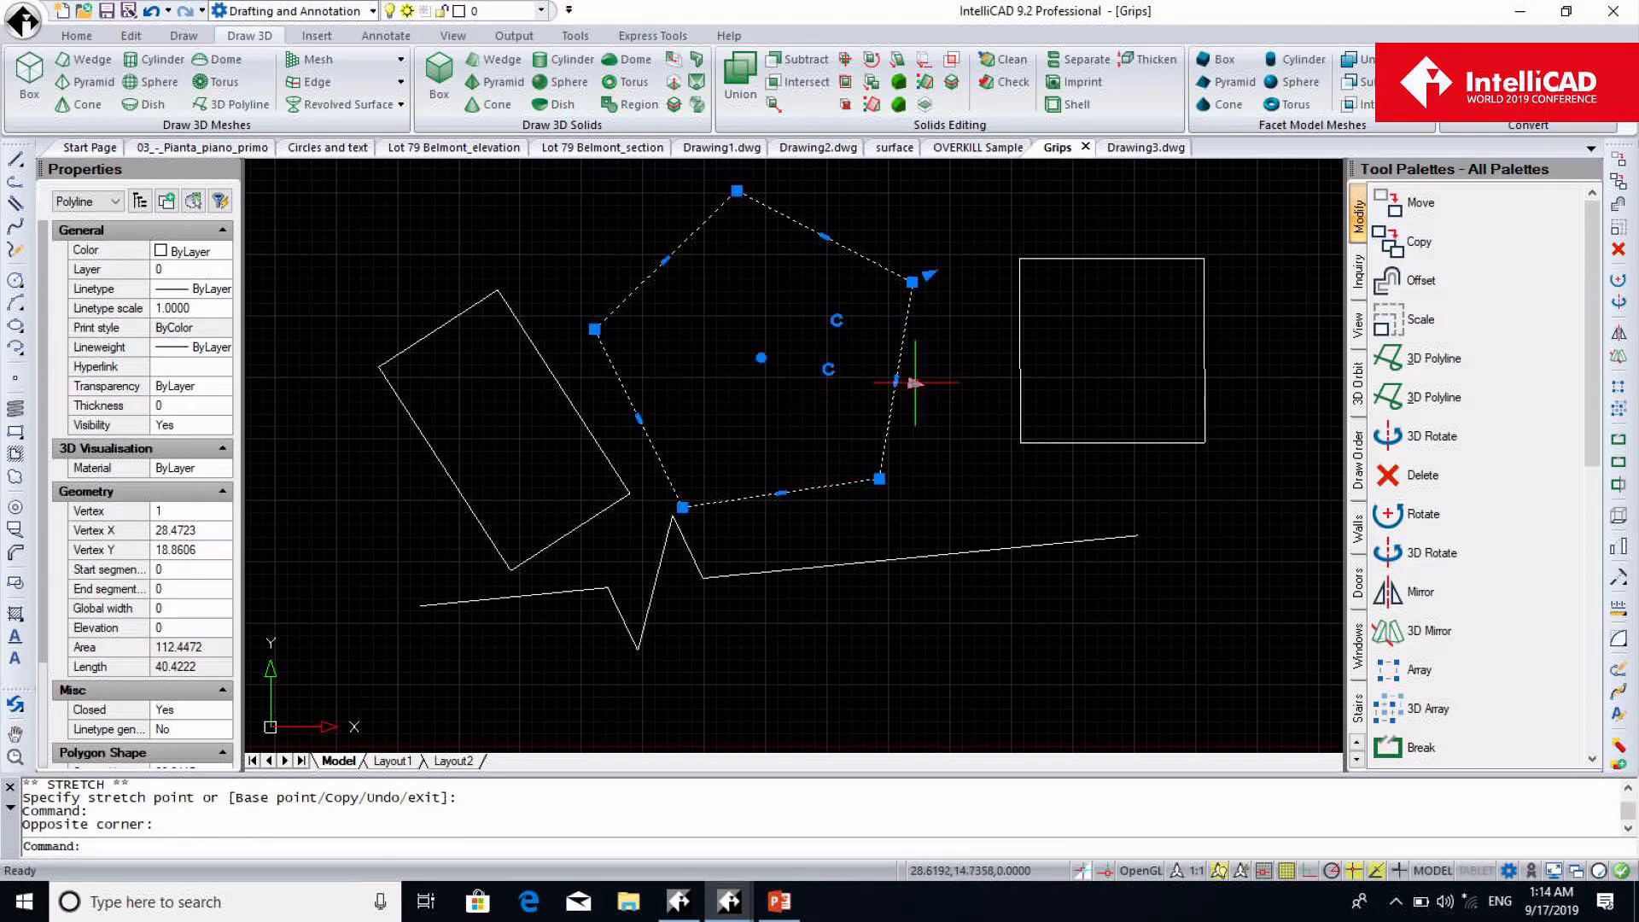
click(914, 383)
click(821, 371)
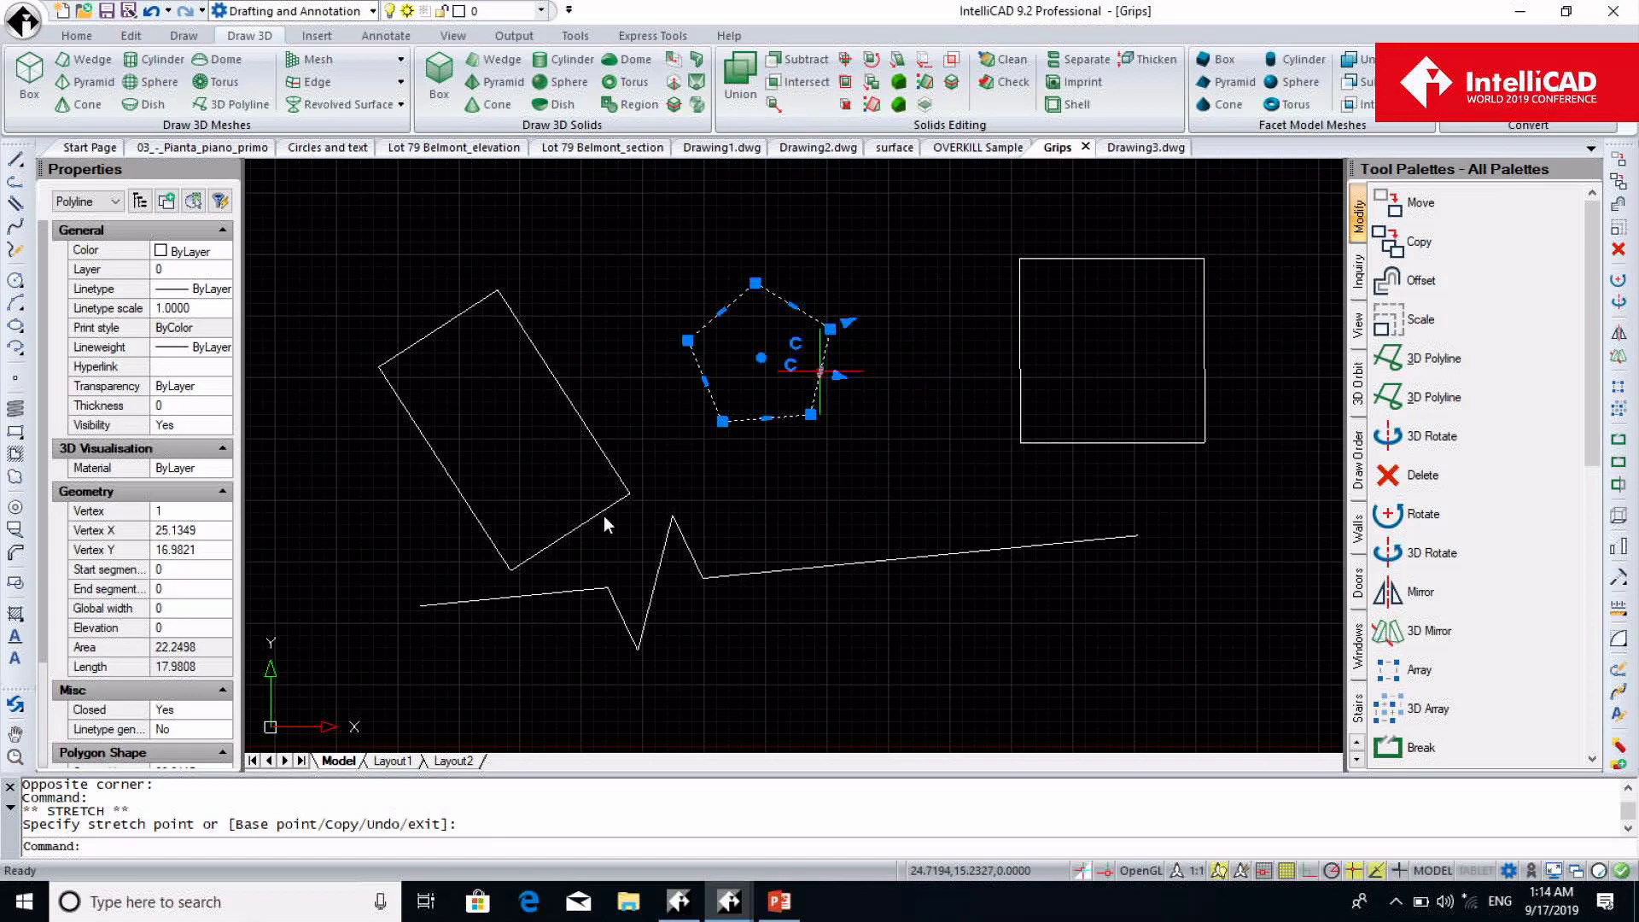
scroll(53, 547, down, 3)
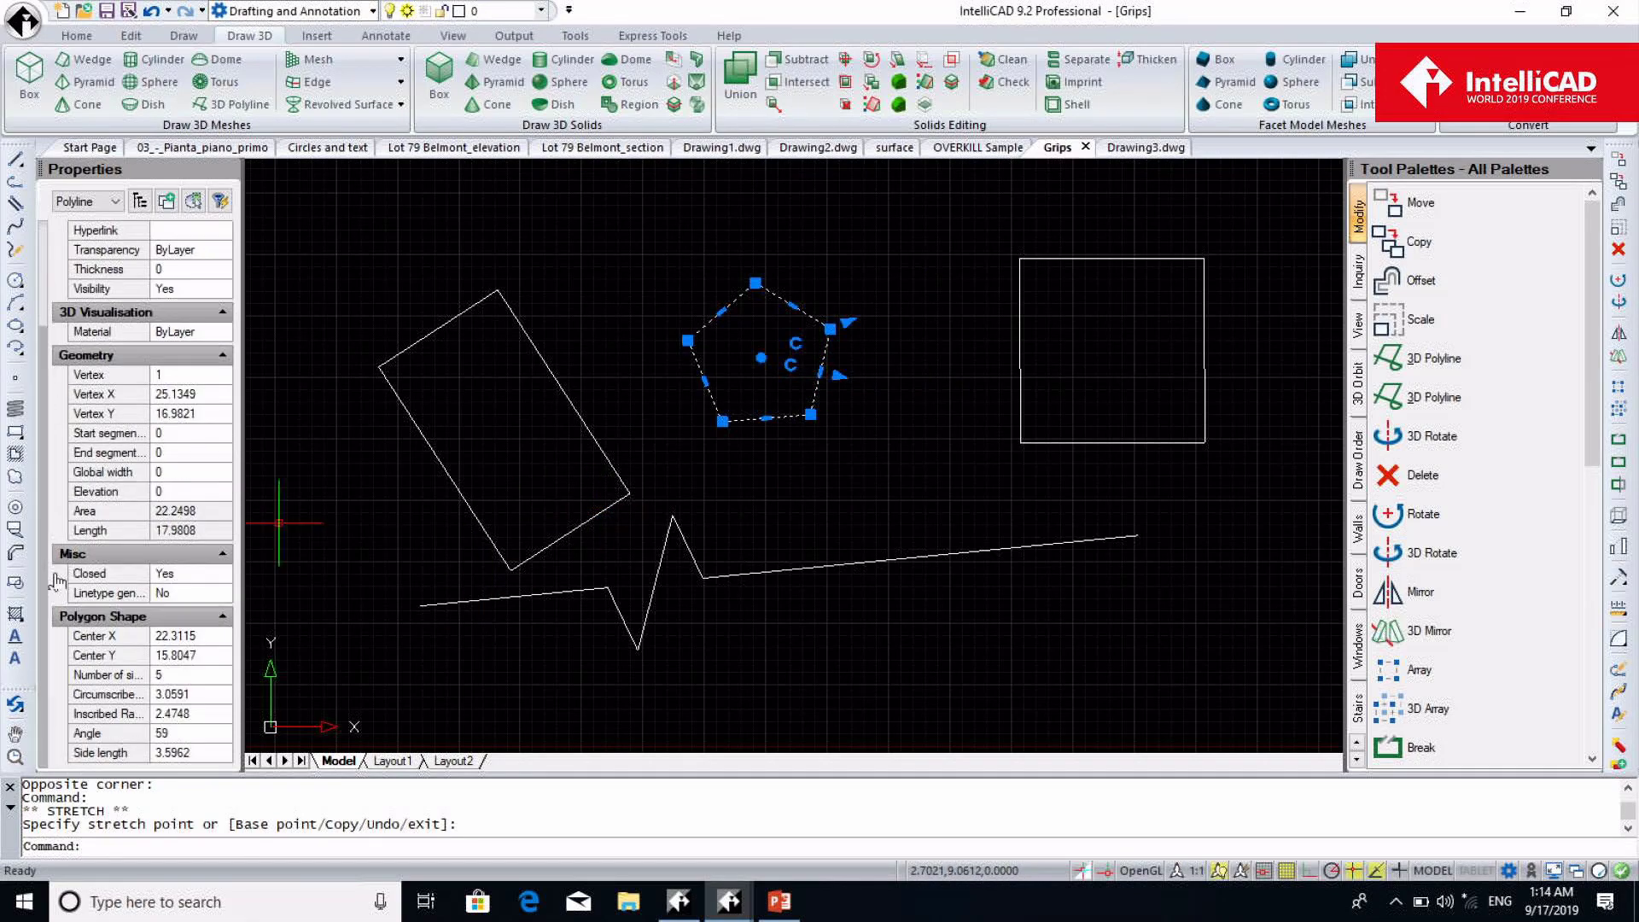
key(Escape)
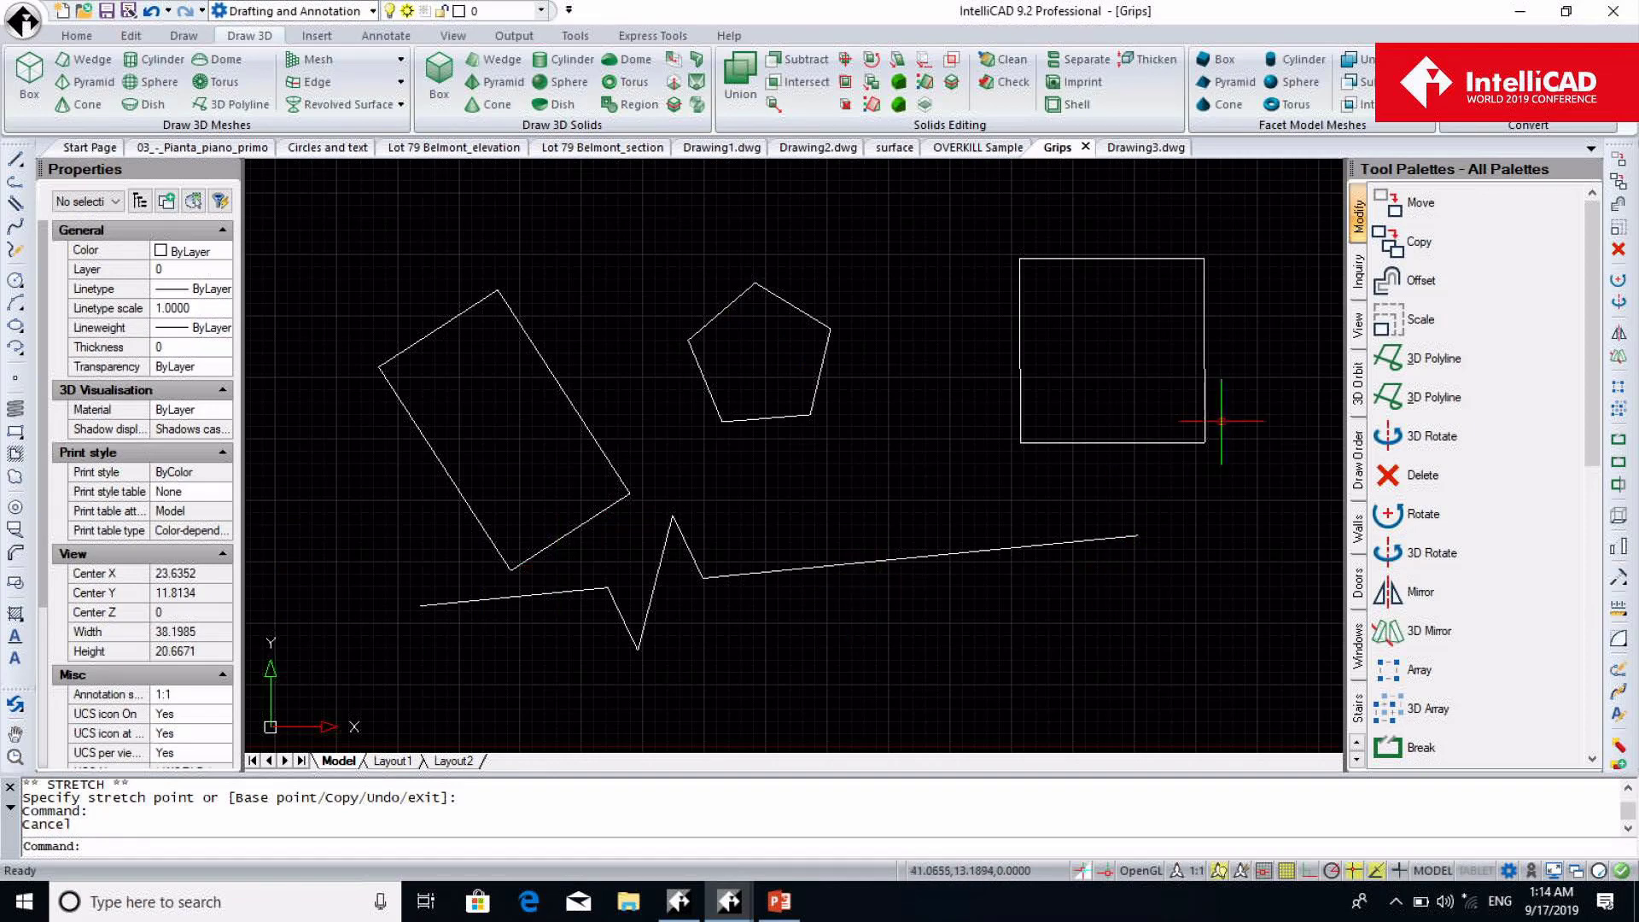
Rotate and resize the square with its grips to about 186 degrees, 10.5 long and 18.9 wide, and review its Rectangle Shape values
click(1205, 368)
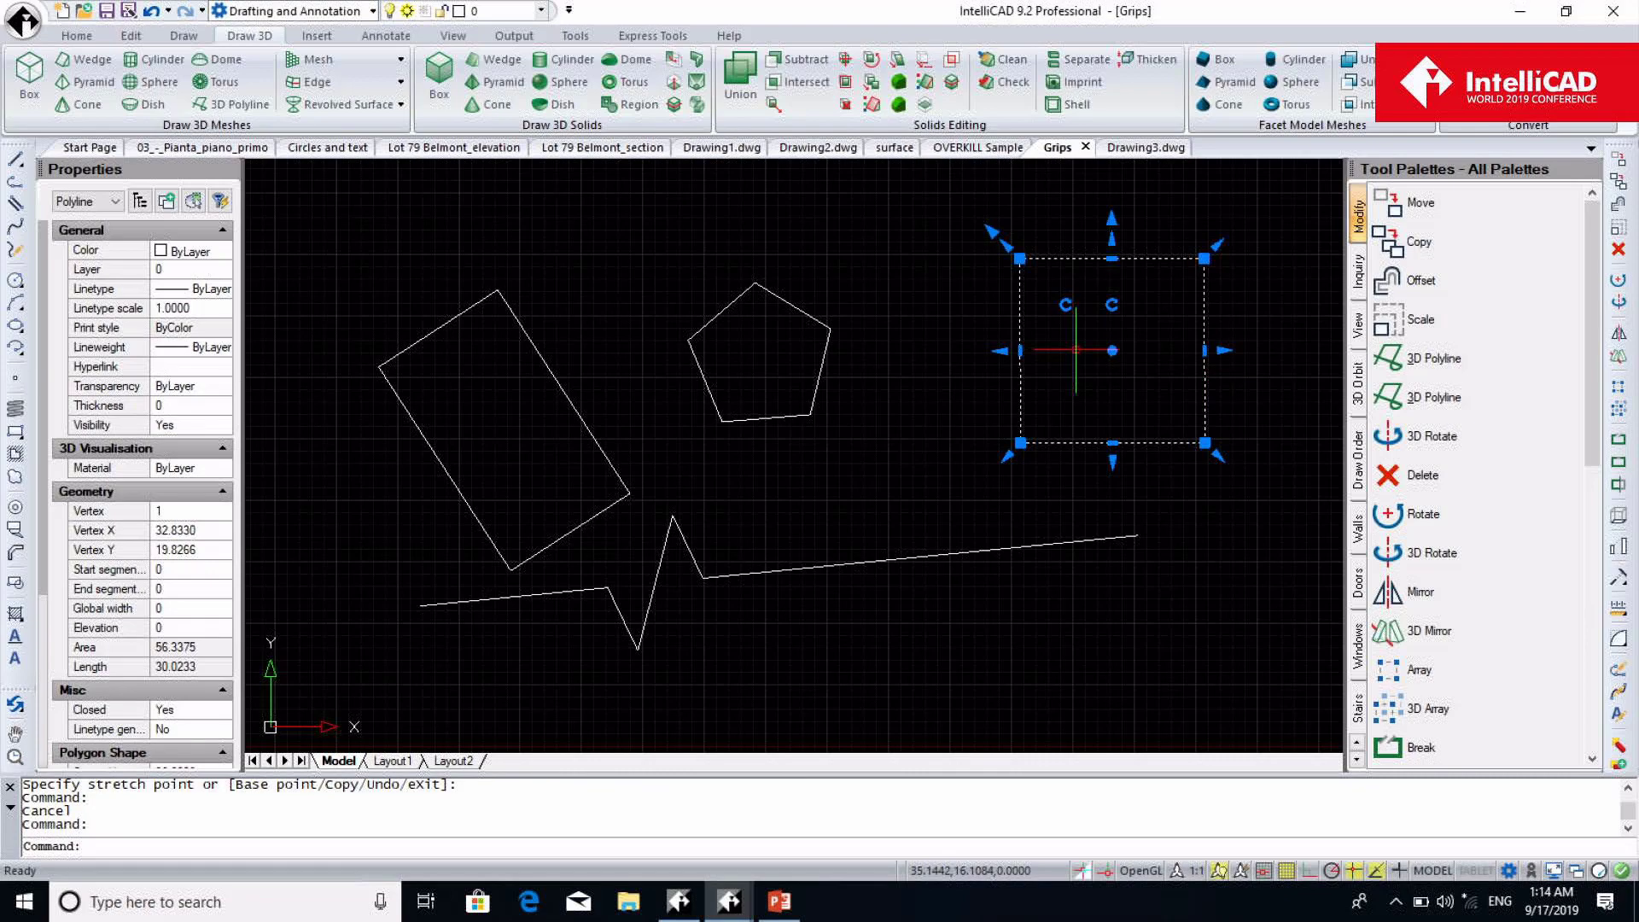
click(990, 228)
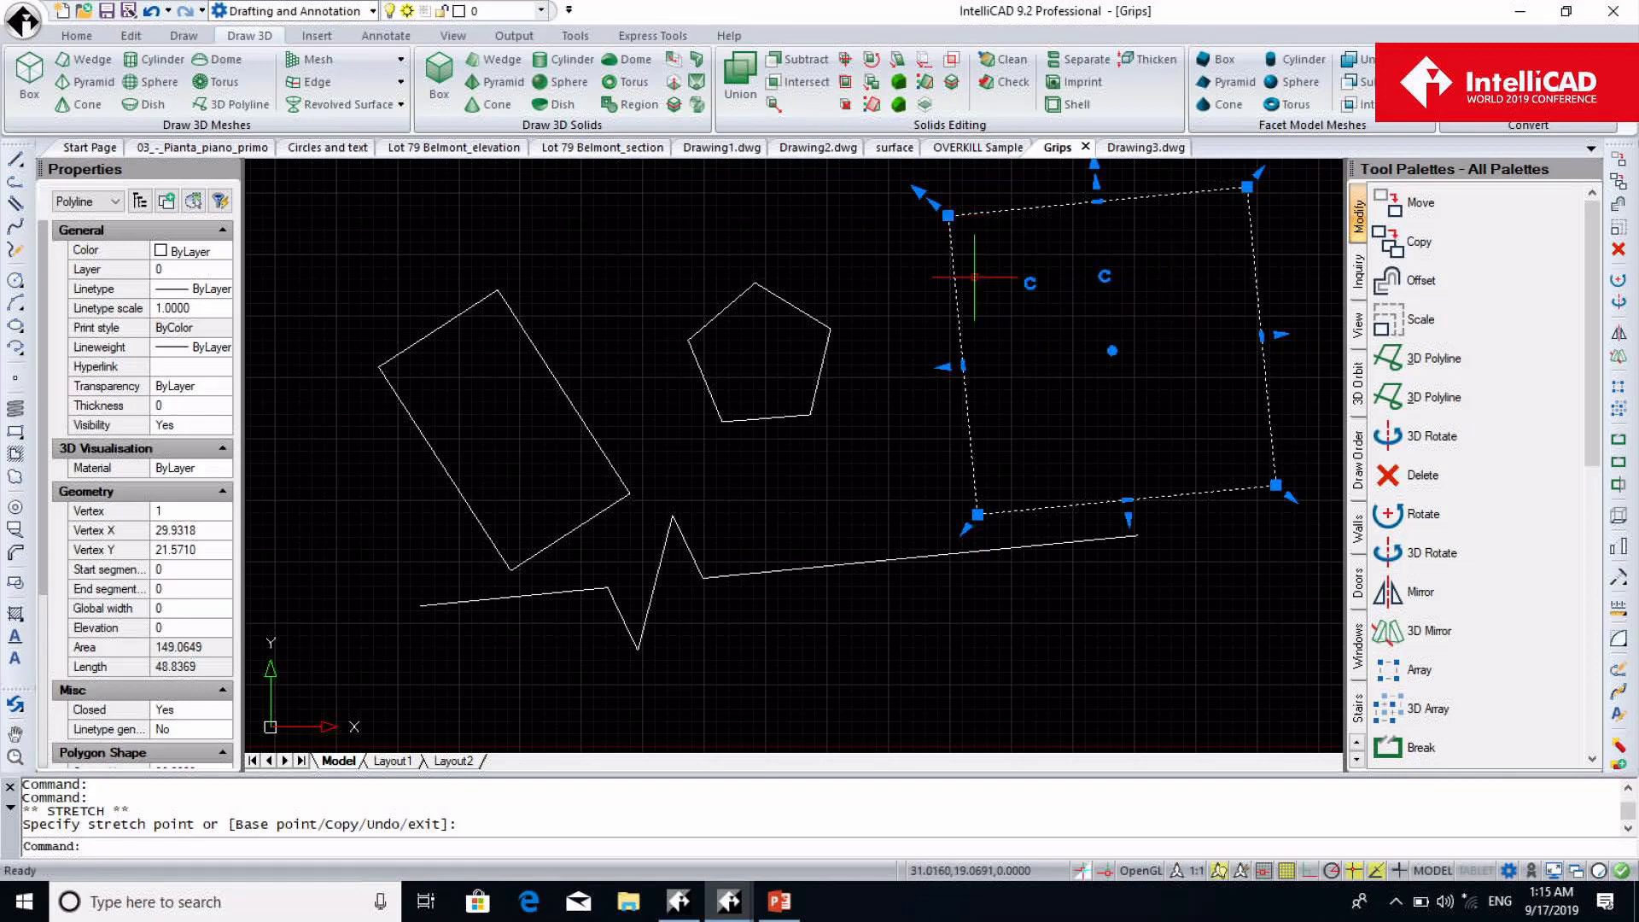
click(948, 215)
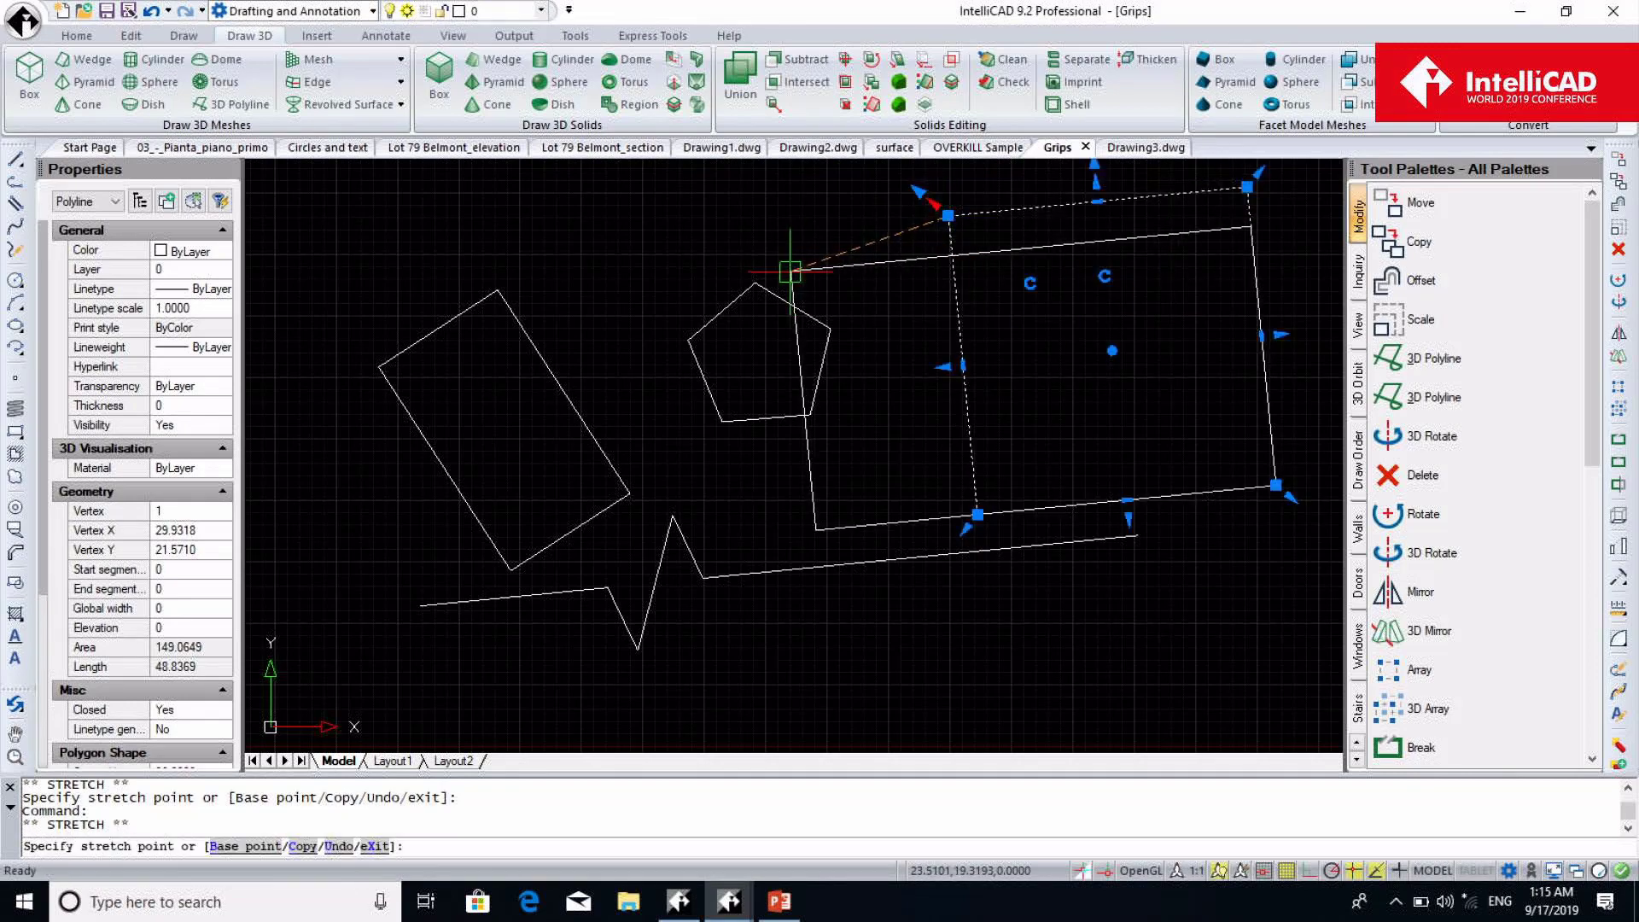
click(791, 272)
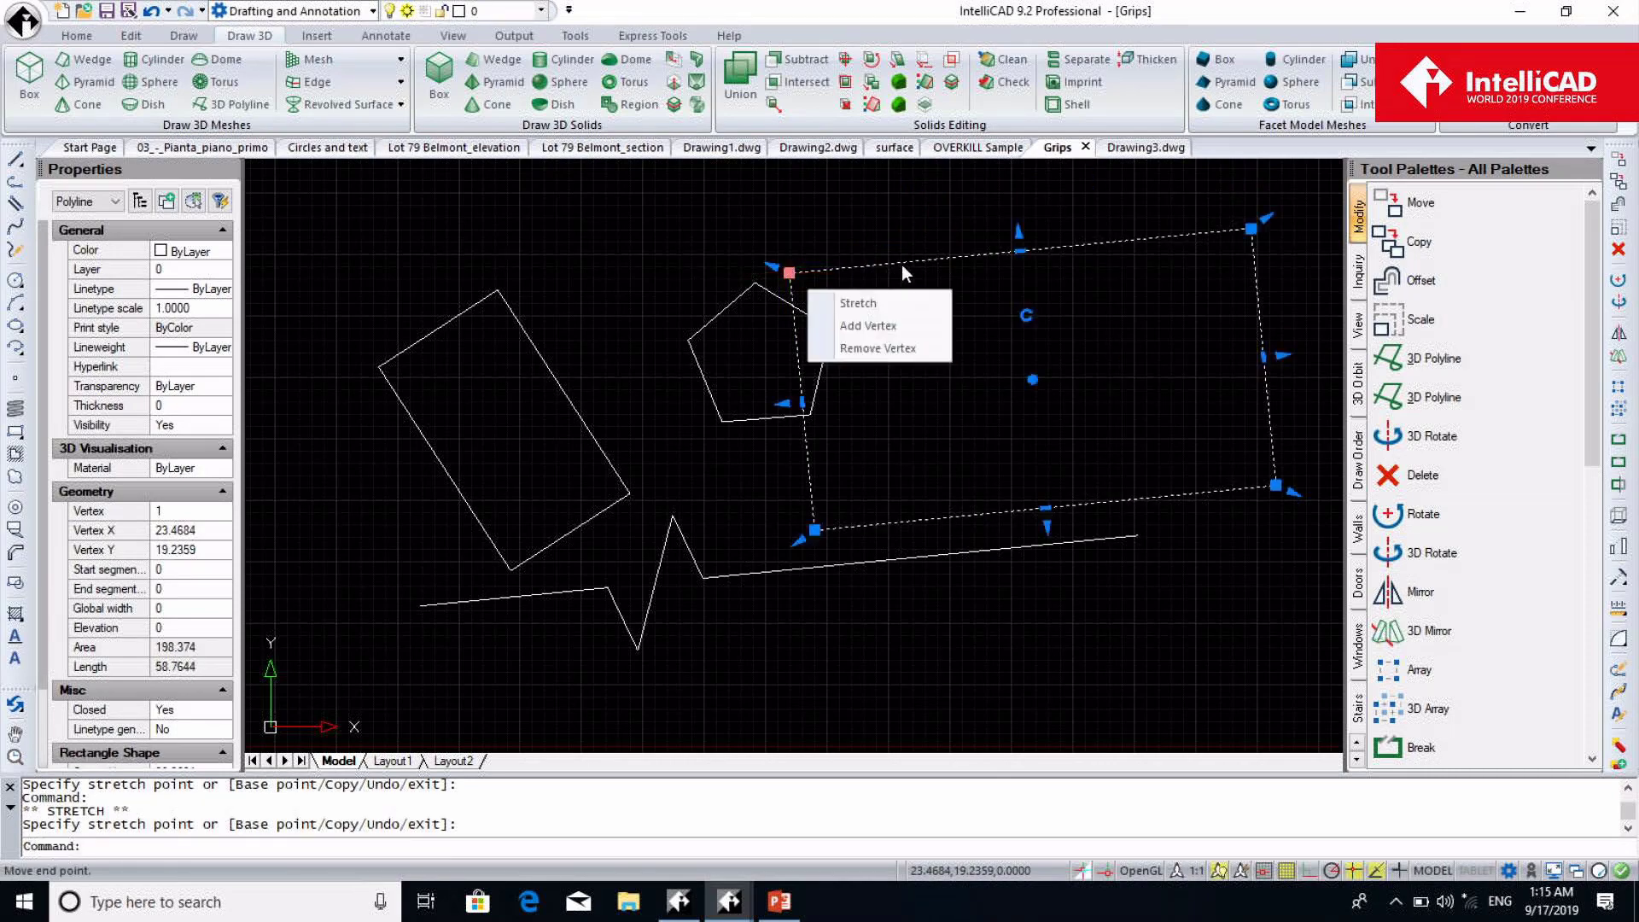
scroll(156, 614, down, 2)
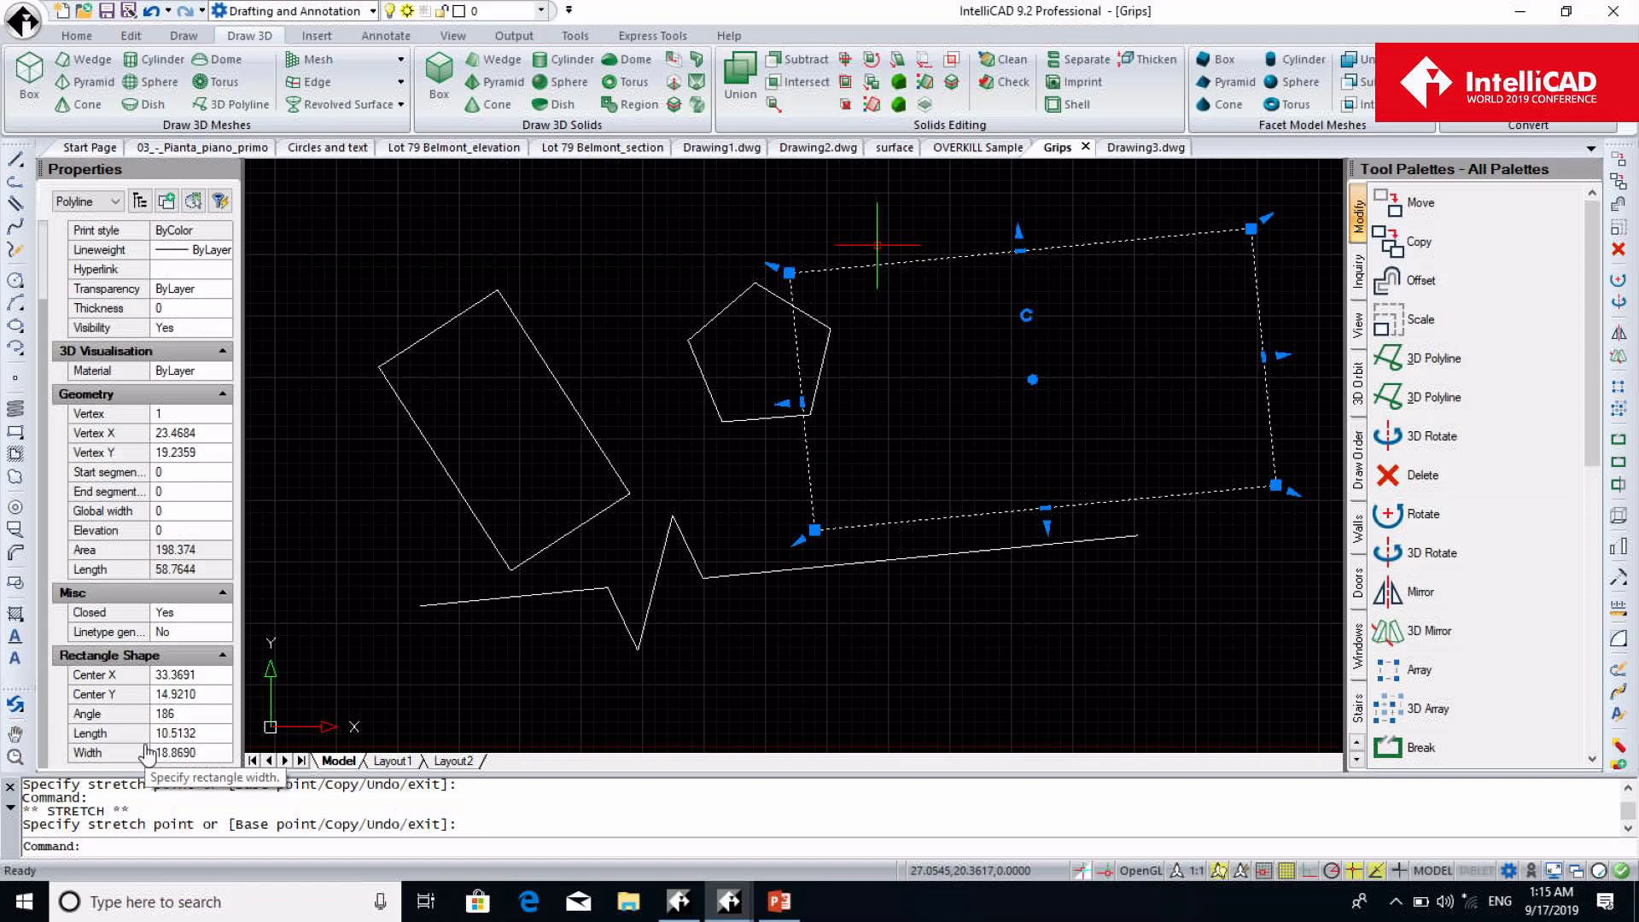
key(Escape)
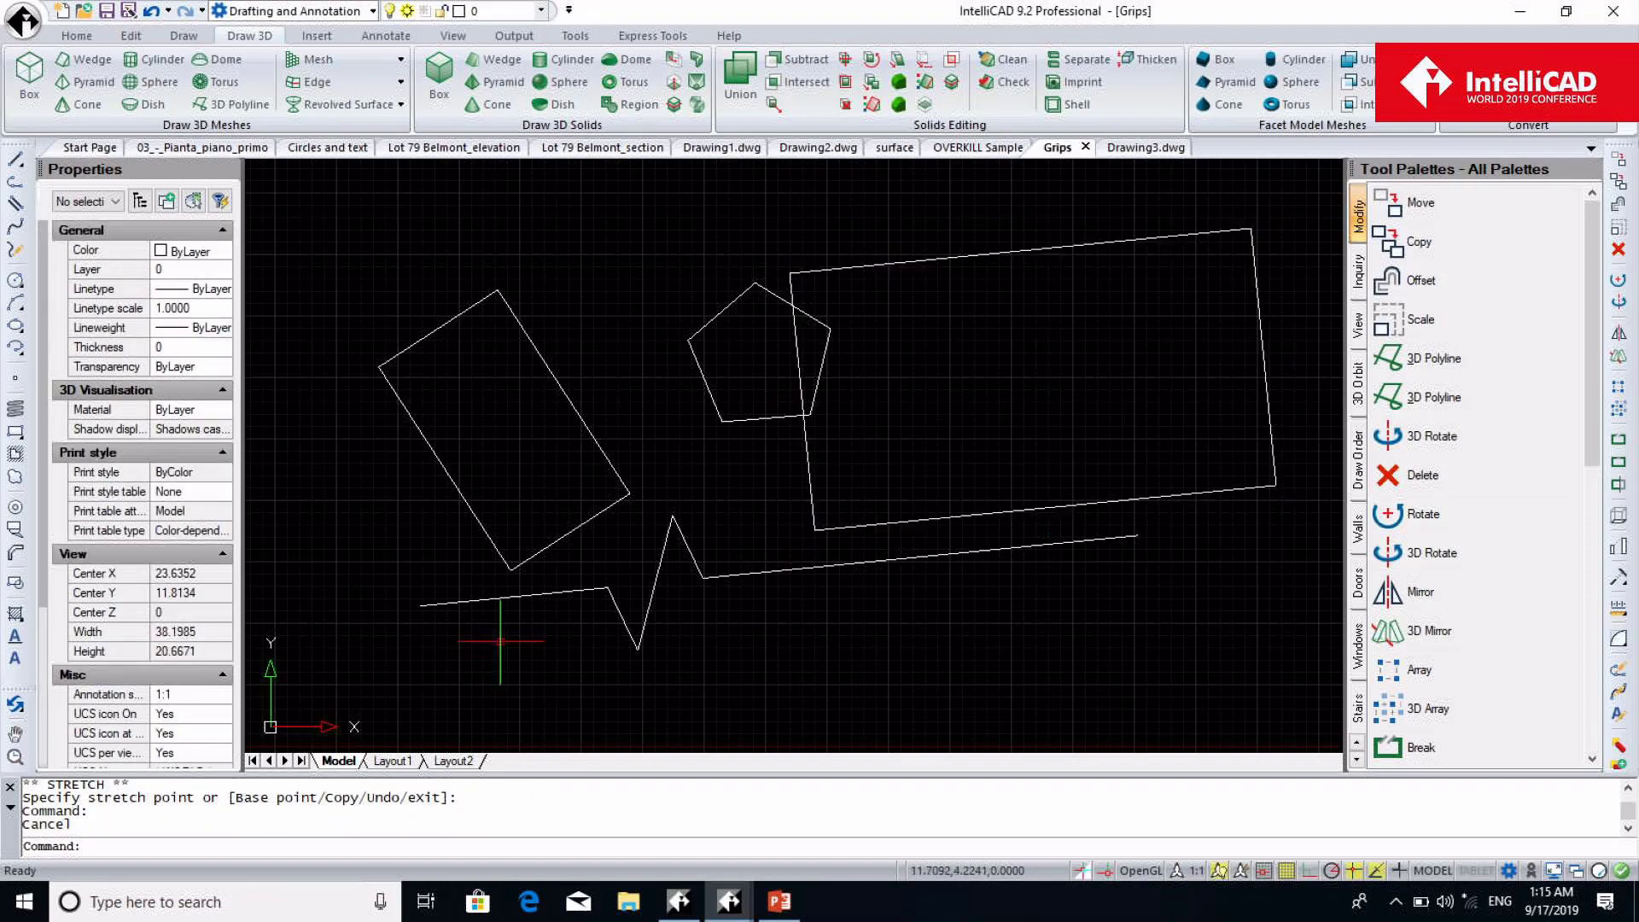
Extend the breakline polyline's start away from the zigzag to a total length of about 40.5, and slide the zigzag toward that start
click(501, 598)
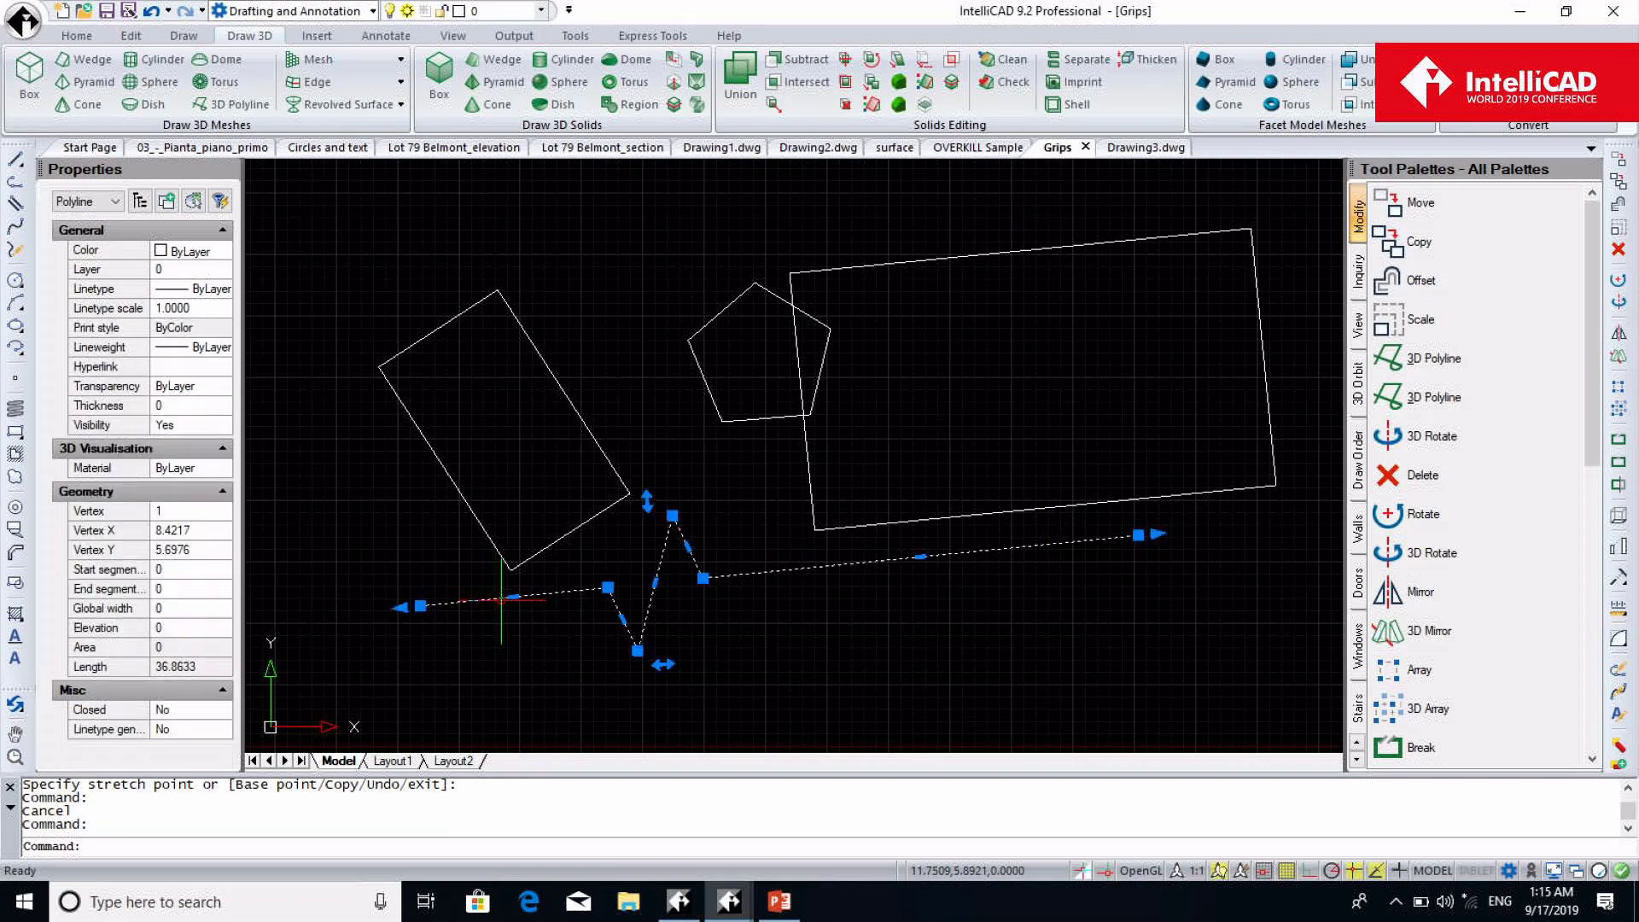
click(421, 605)
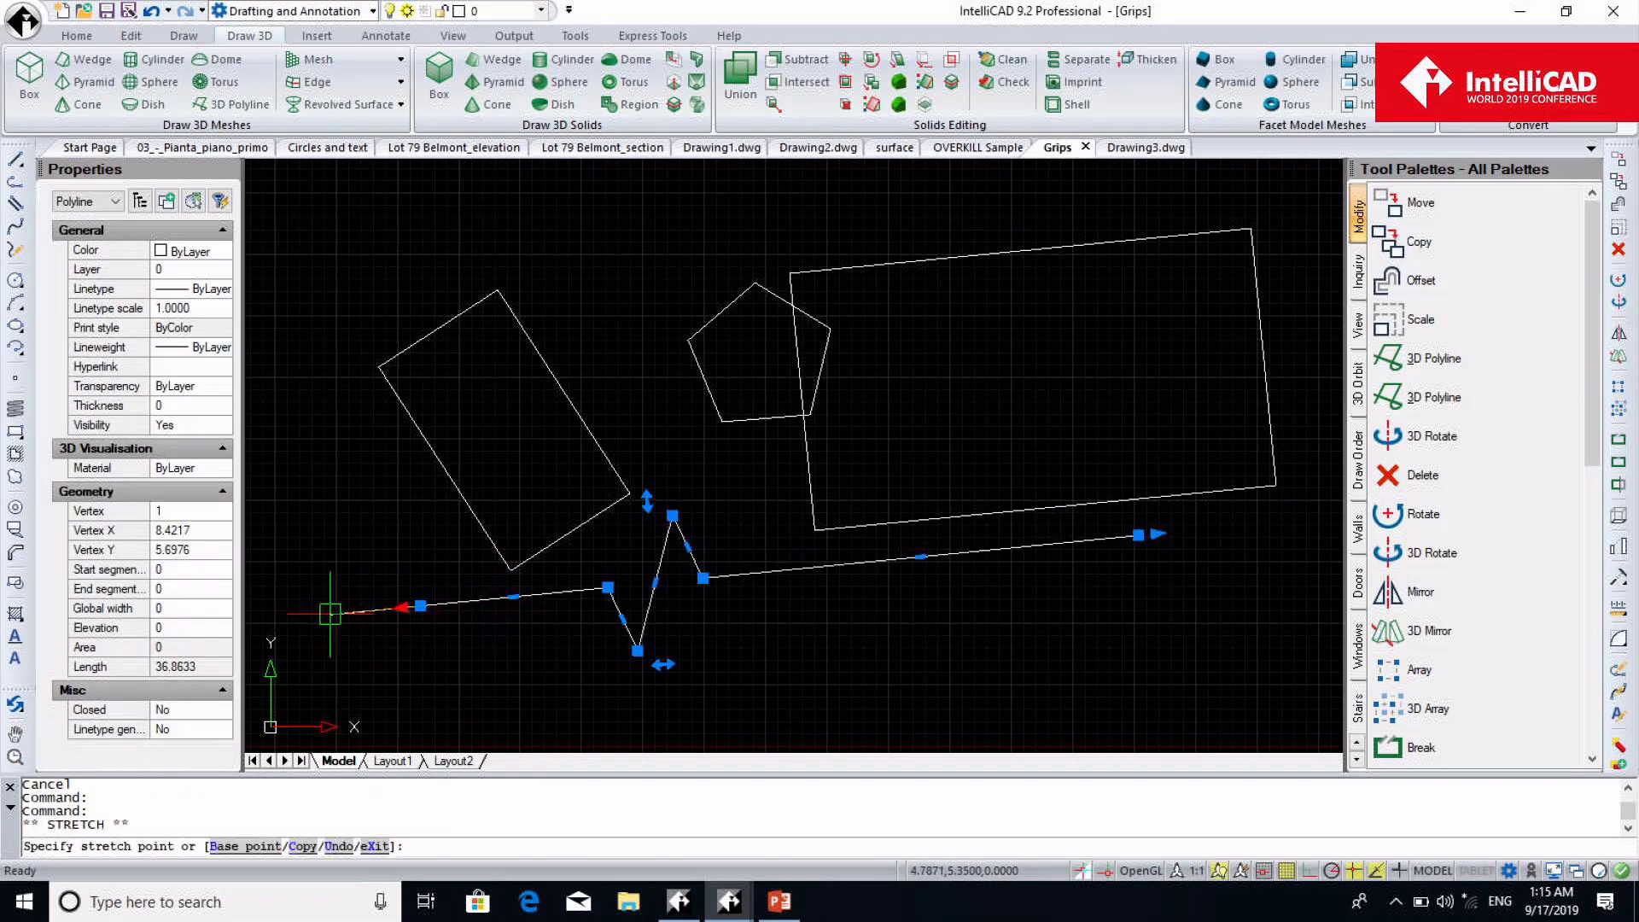
click(330, 613)
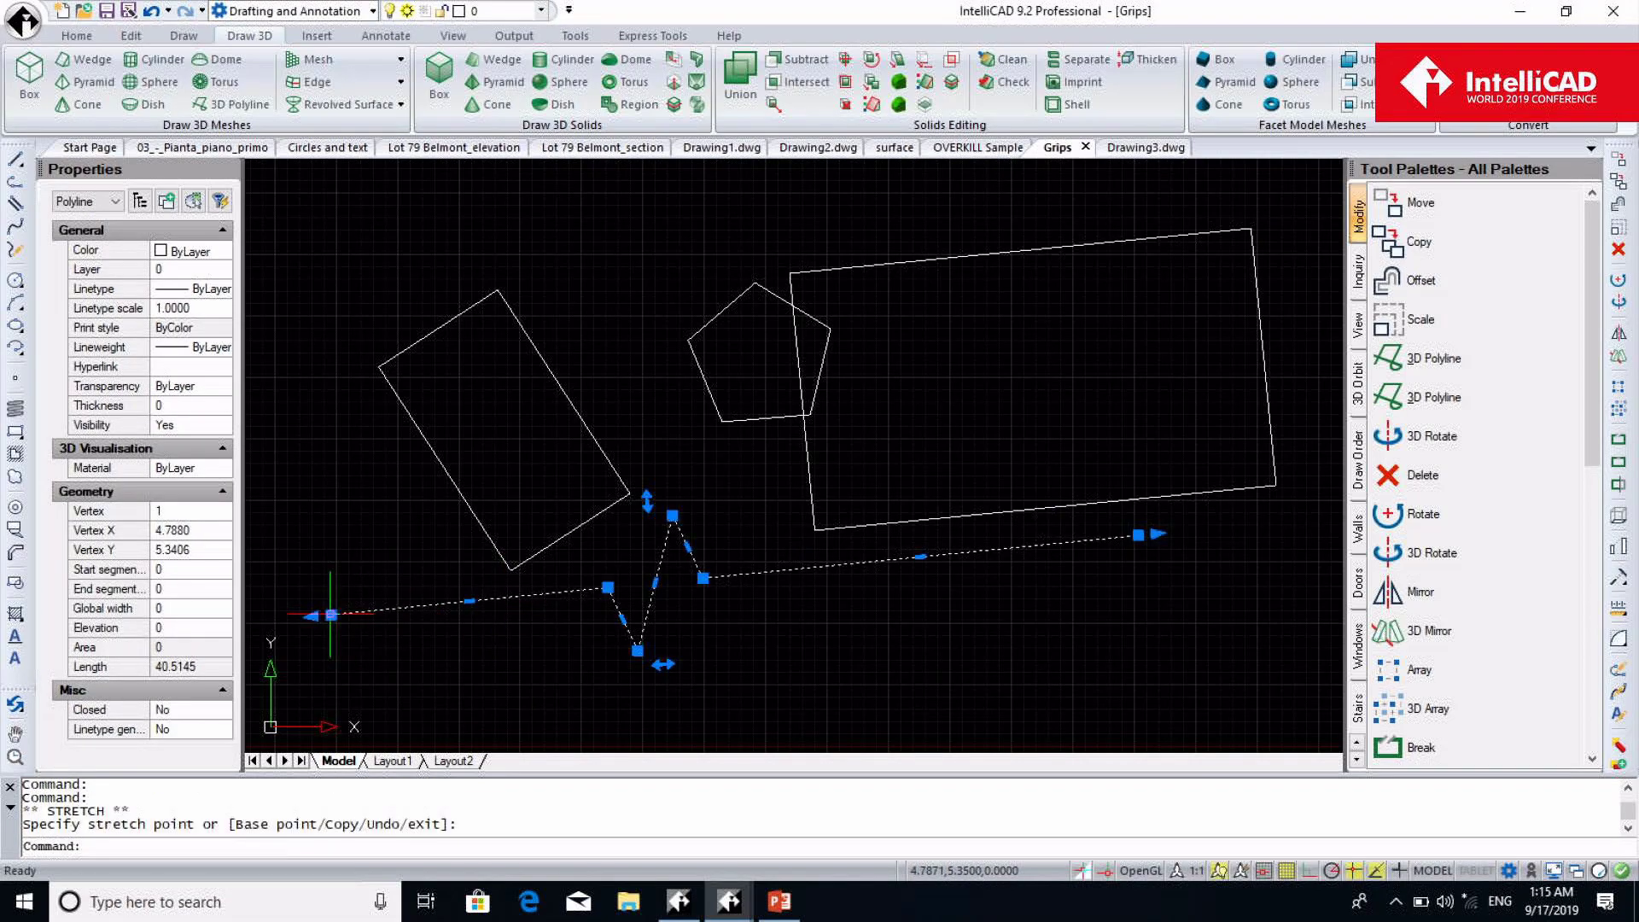
click(663, 663)
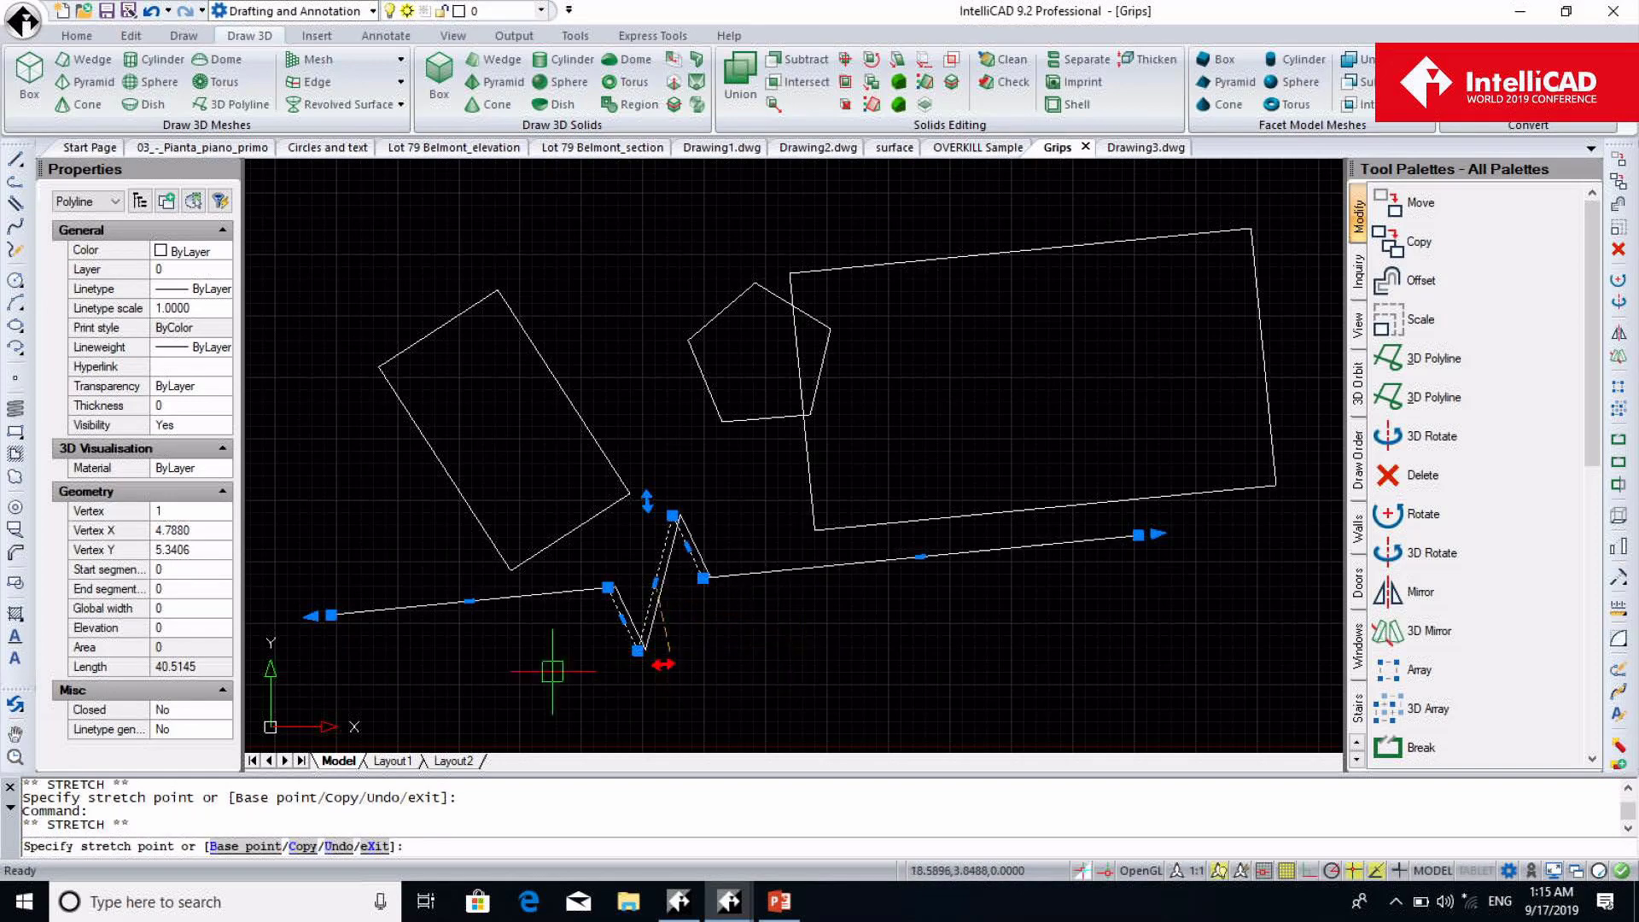
click(480, 682)
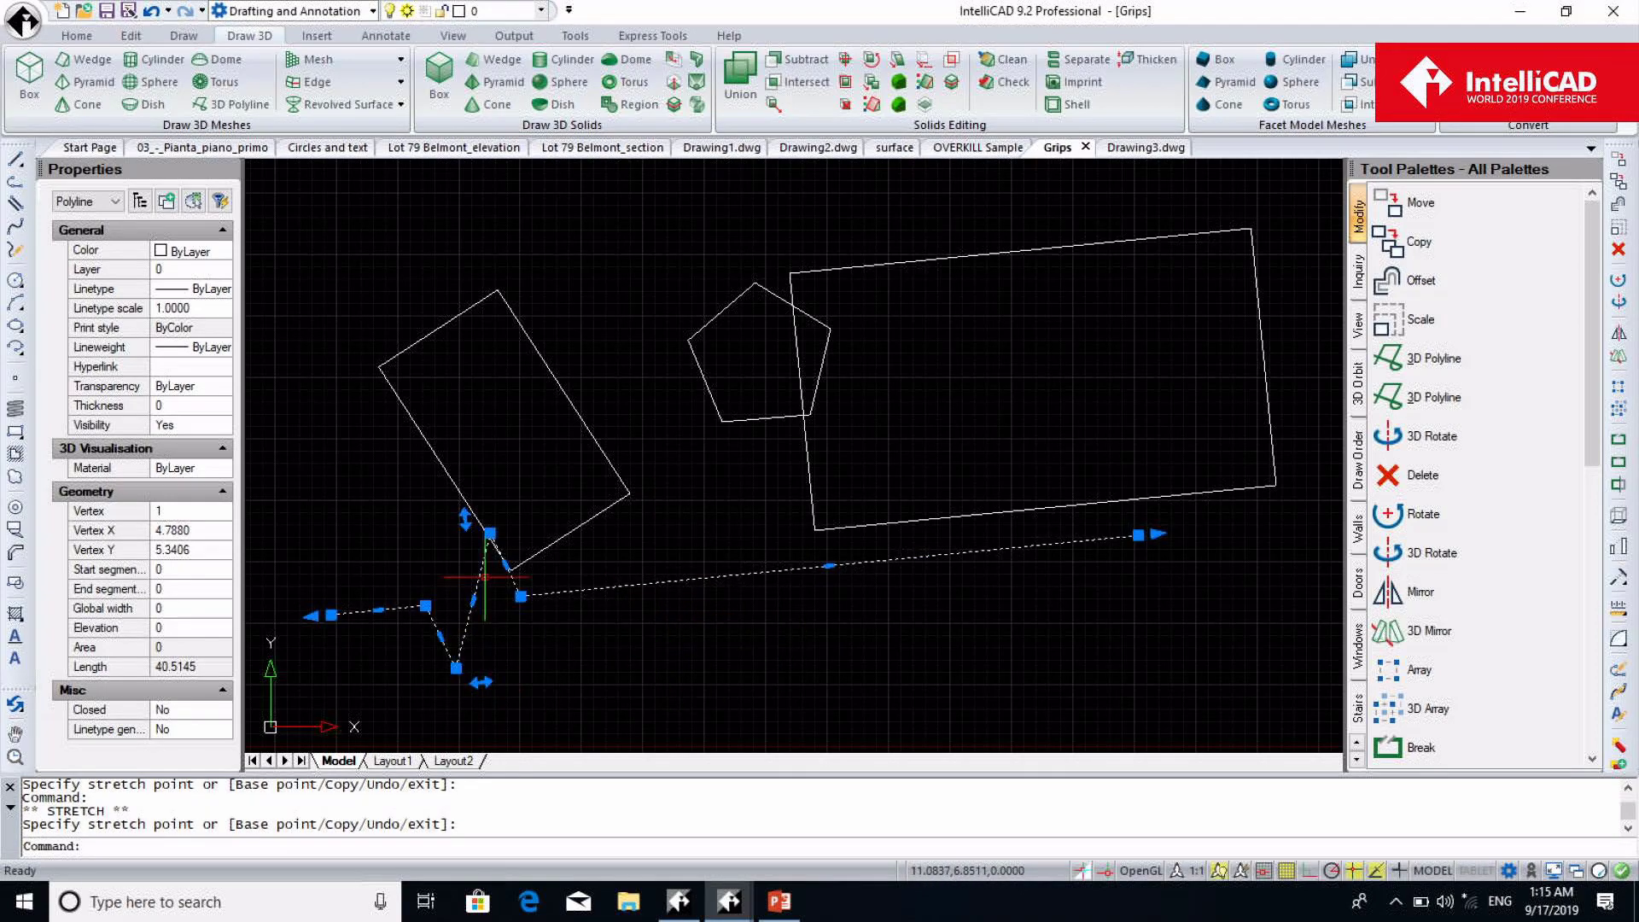
Enlarge the breakline's zigzag with its vertical arrow grip to a total polyline length of about 52, and clear the selection
click(461, 526)
key(Escape)
click(465, 518)
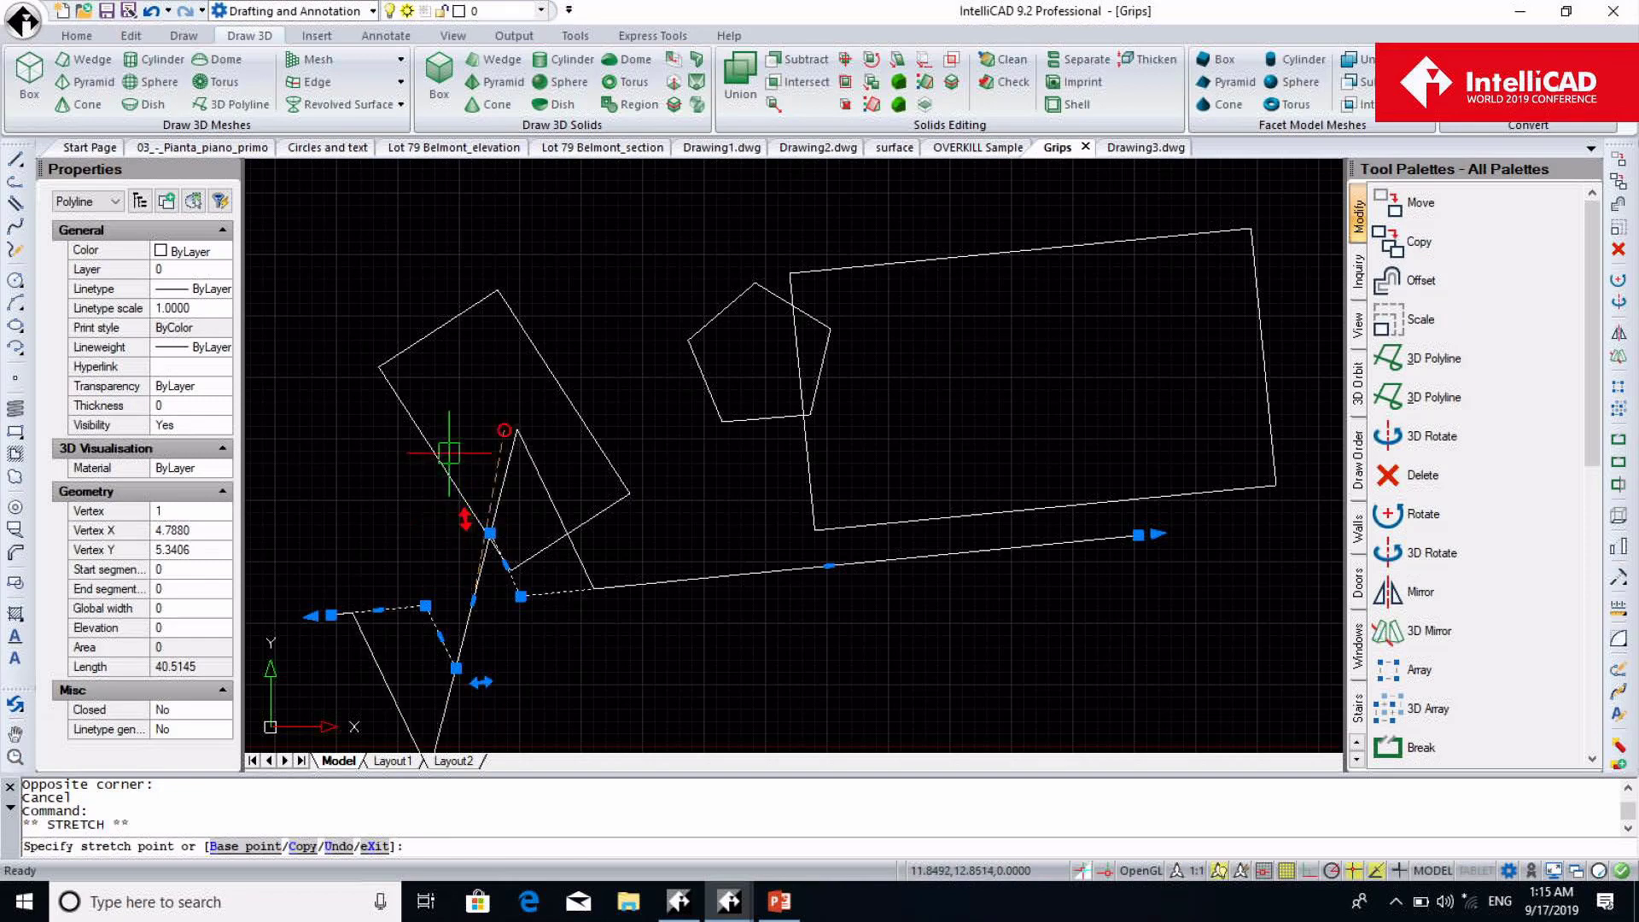
click(449, 453)
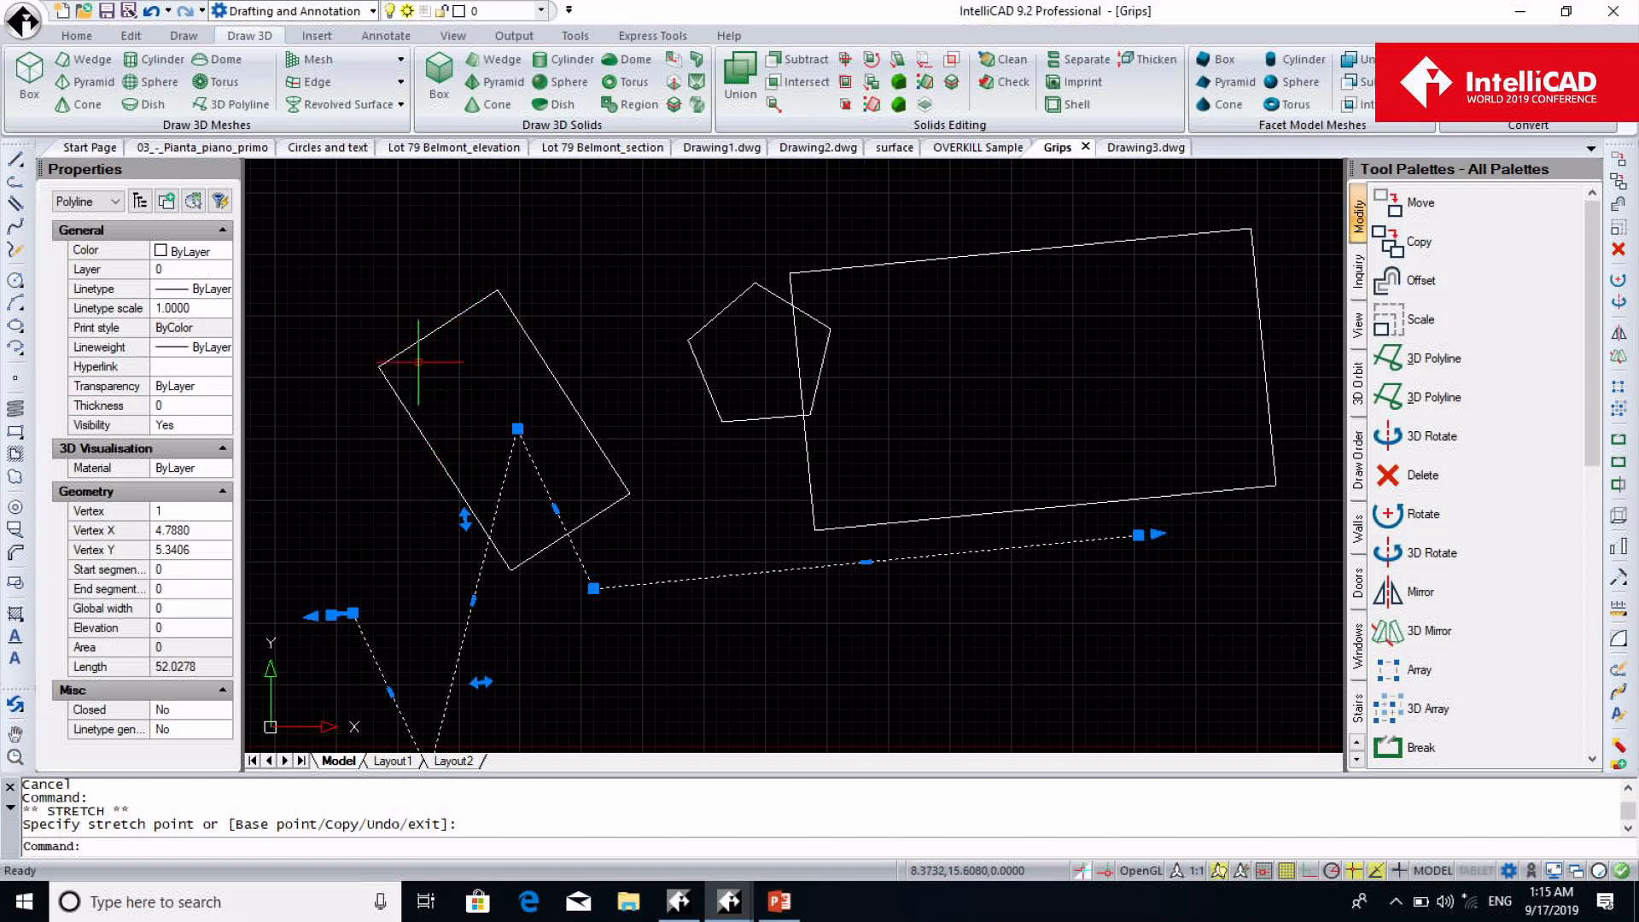
key(Escape)
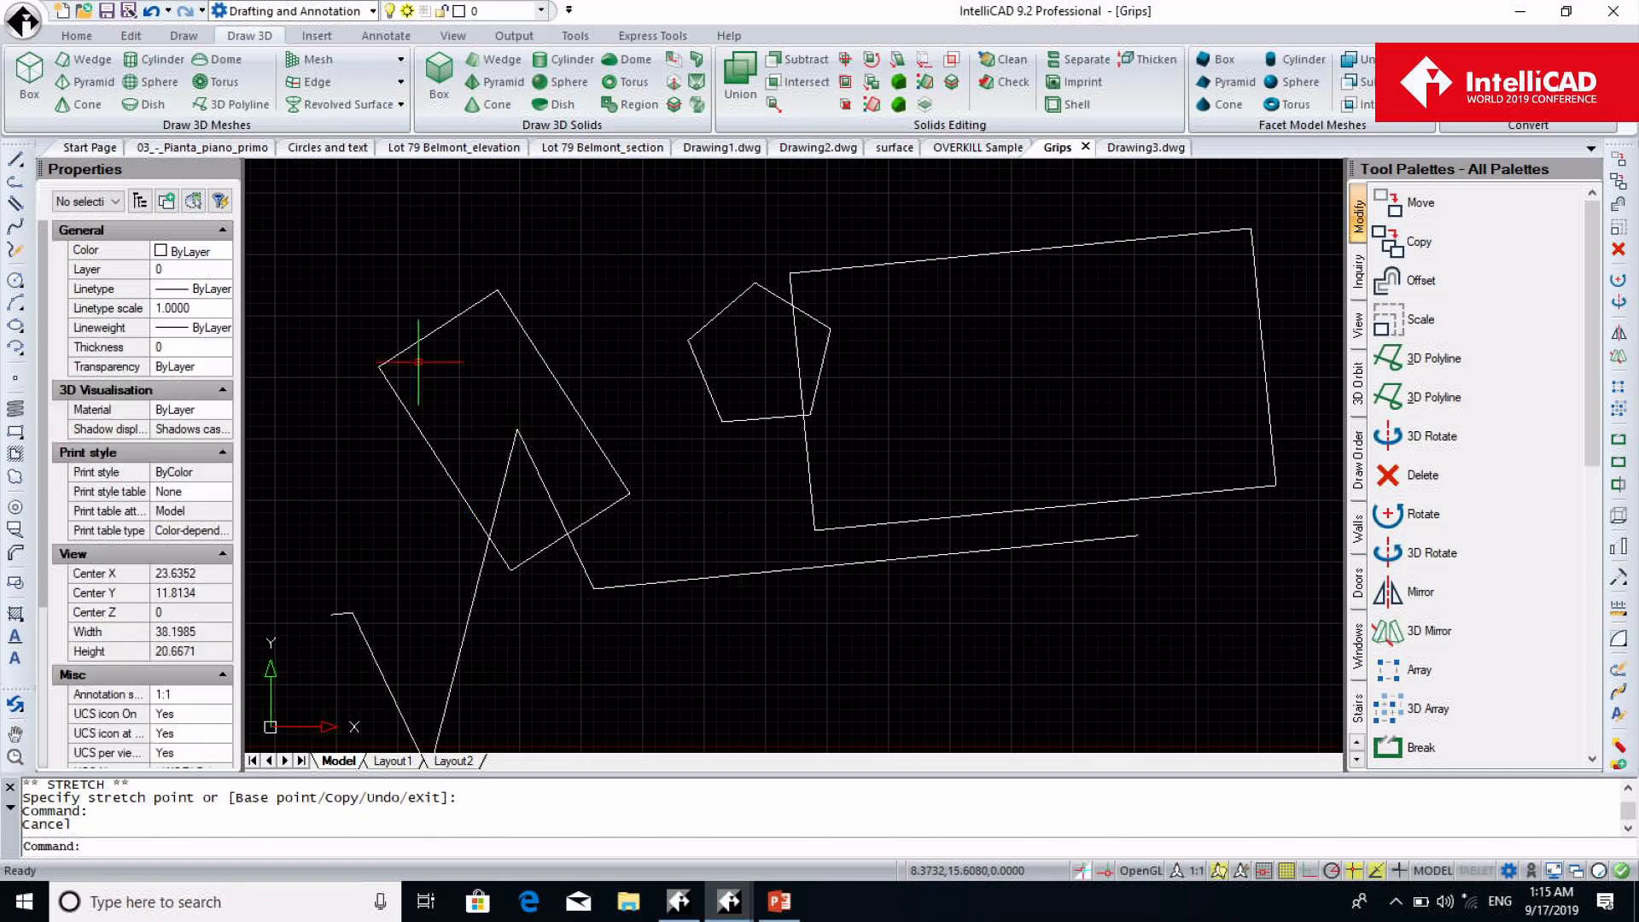
Stretch the rotated rectangle's uppermost vertex toward the pentagon to about 17.96, 20.99, making an irregular four-sided polyline
click(396, 350)
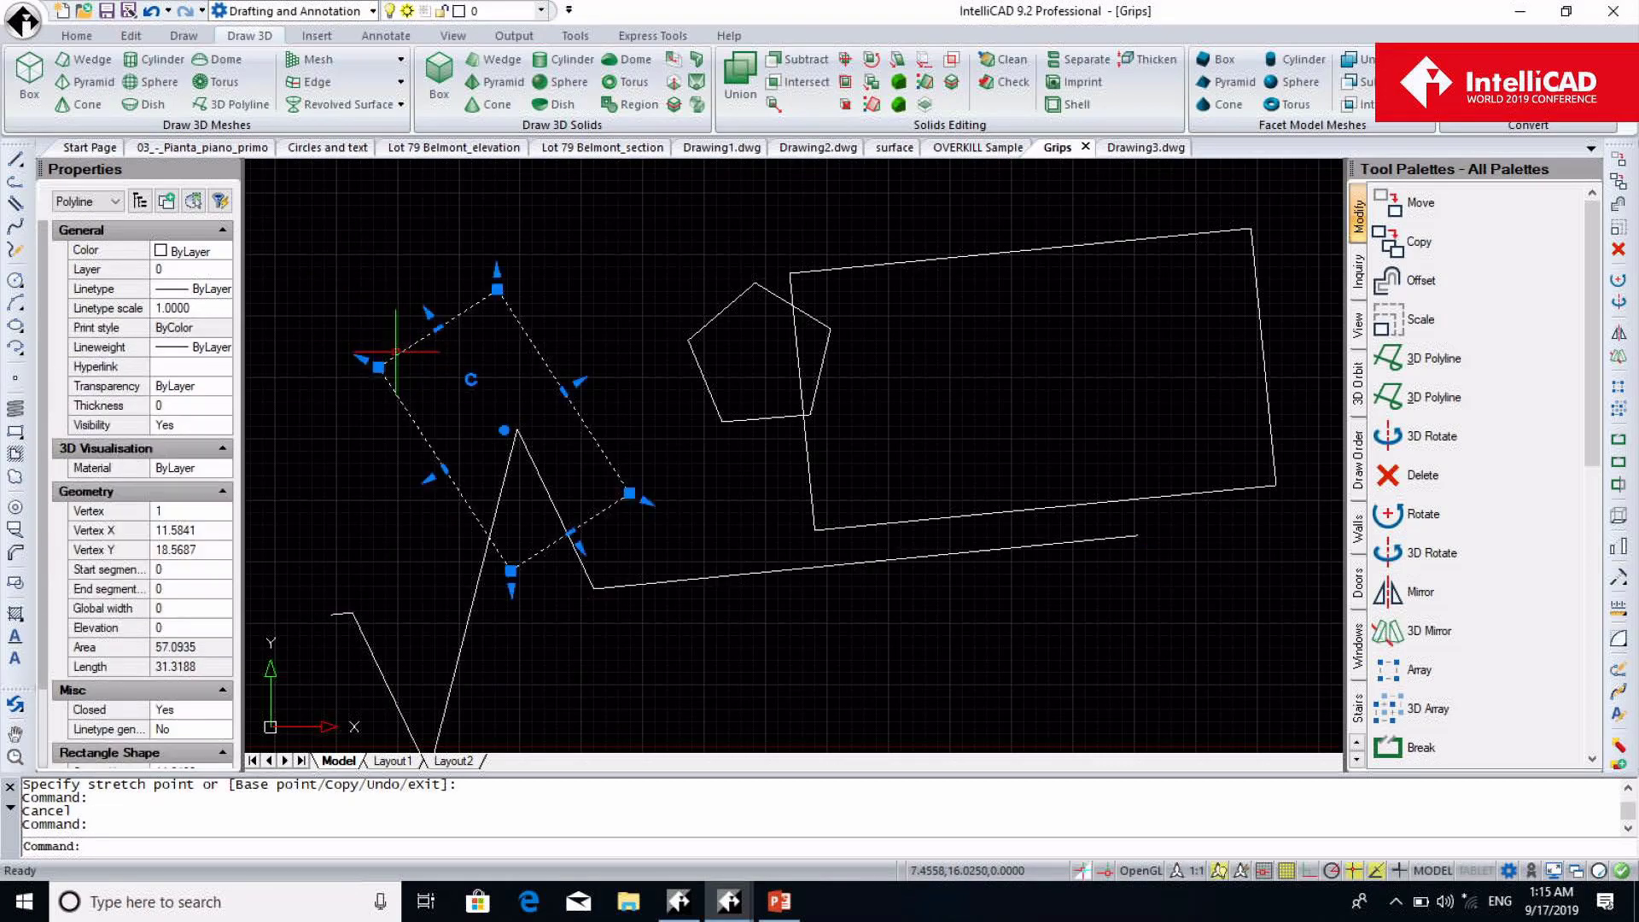
click(497, 291)
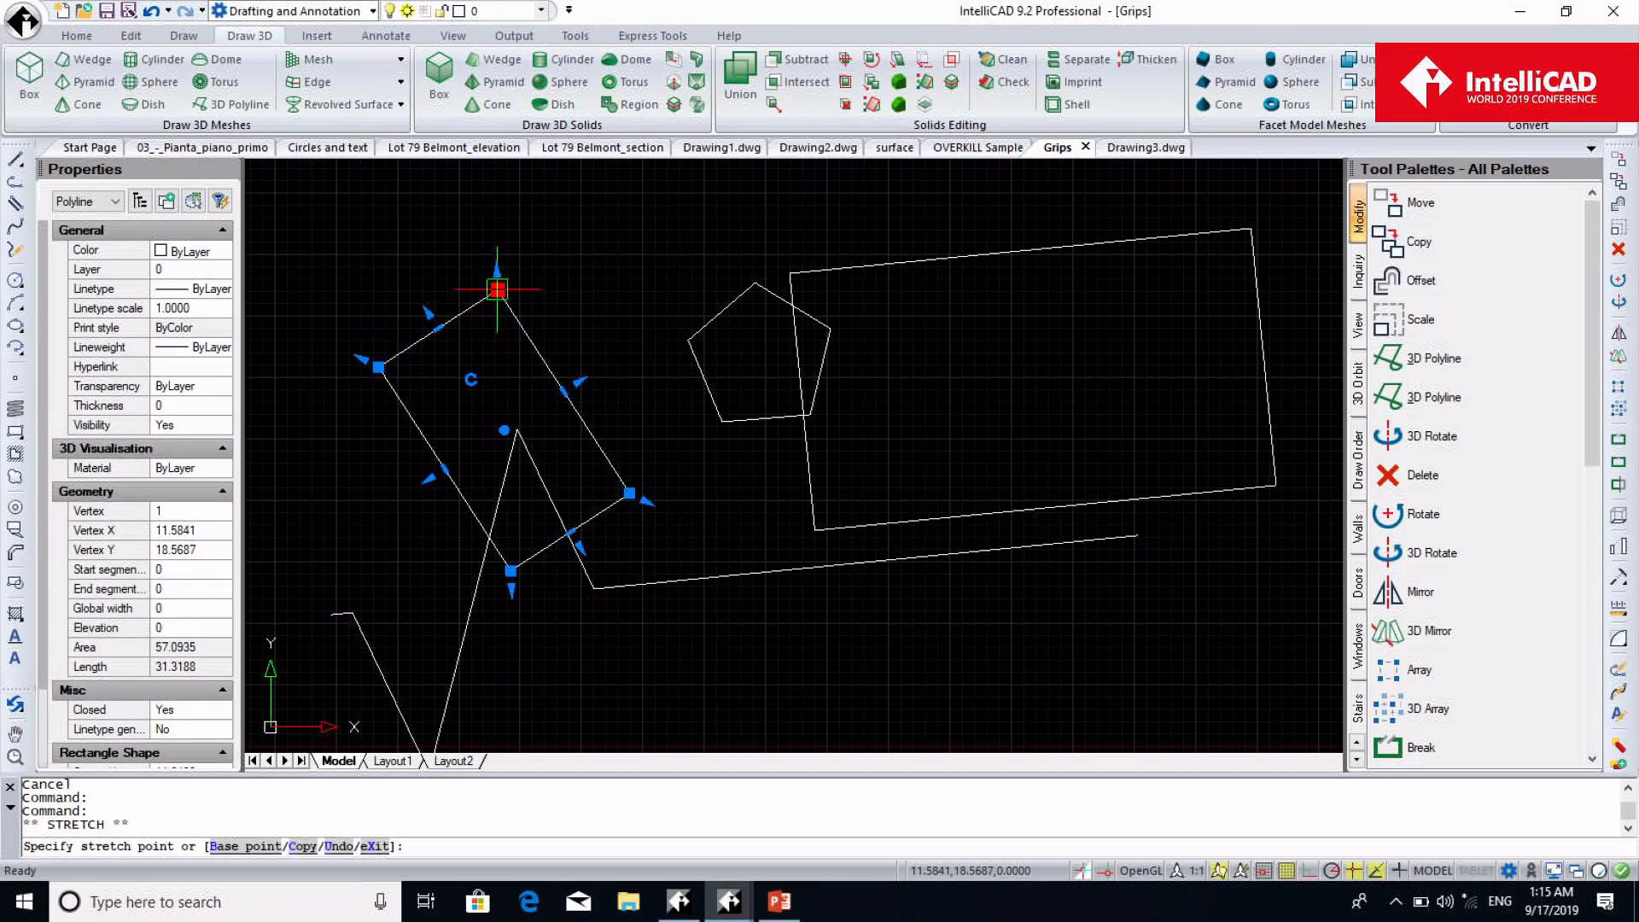
click(654, 228)
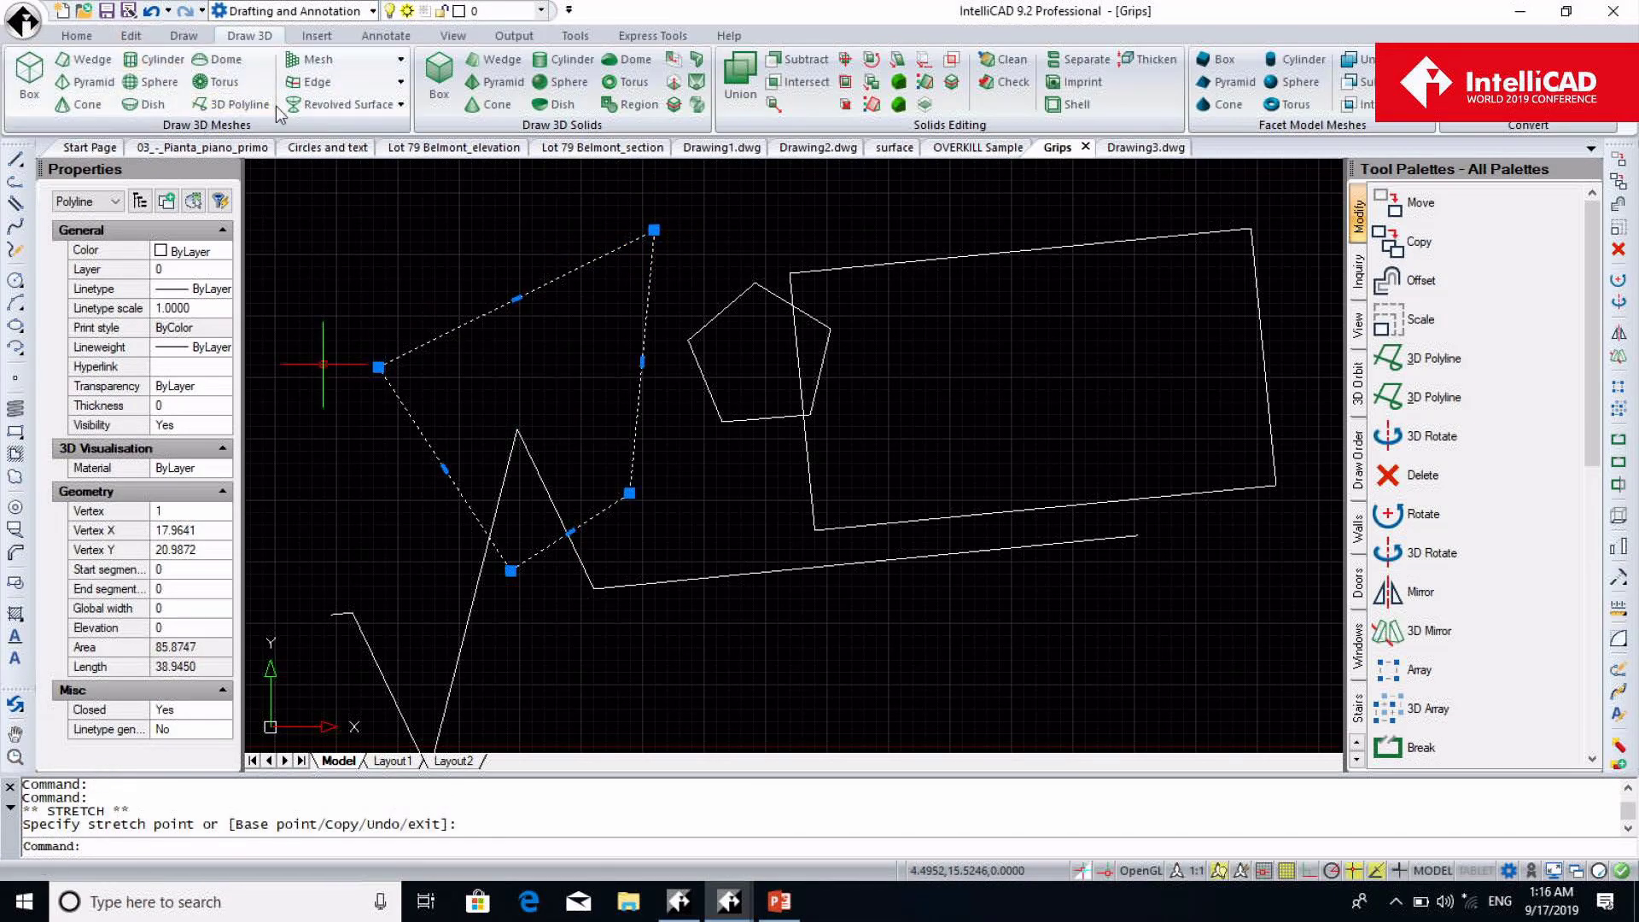
Undo the last nine grip edits in the Grips drawing at once from the undo history
click(167, 13)
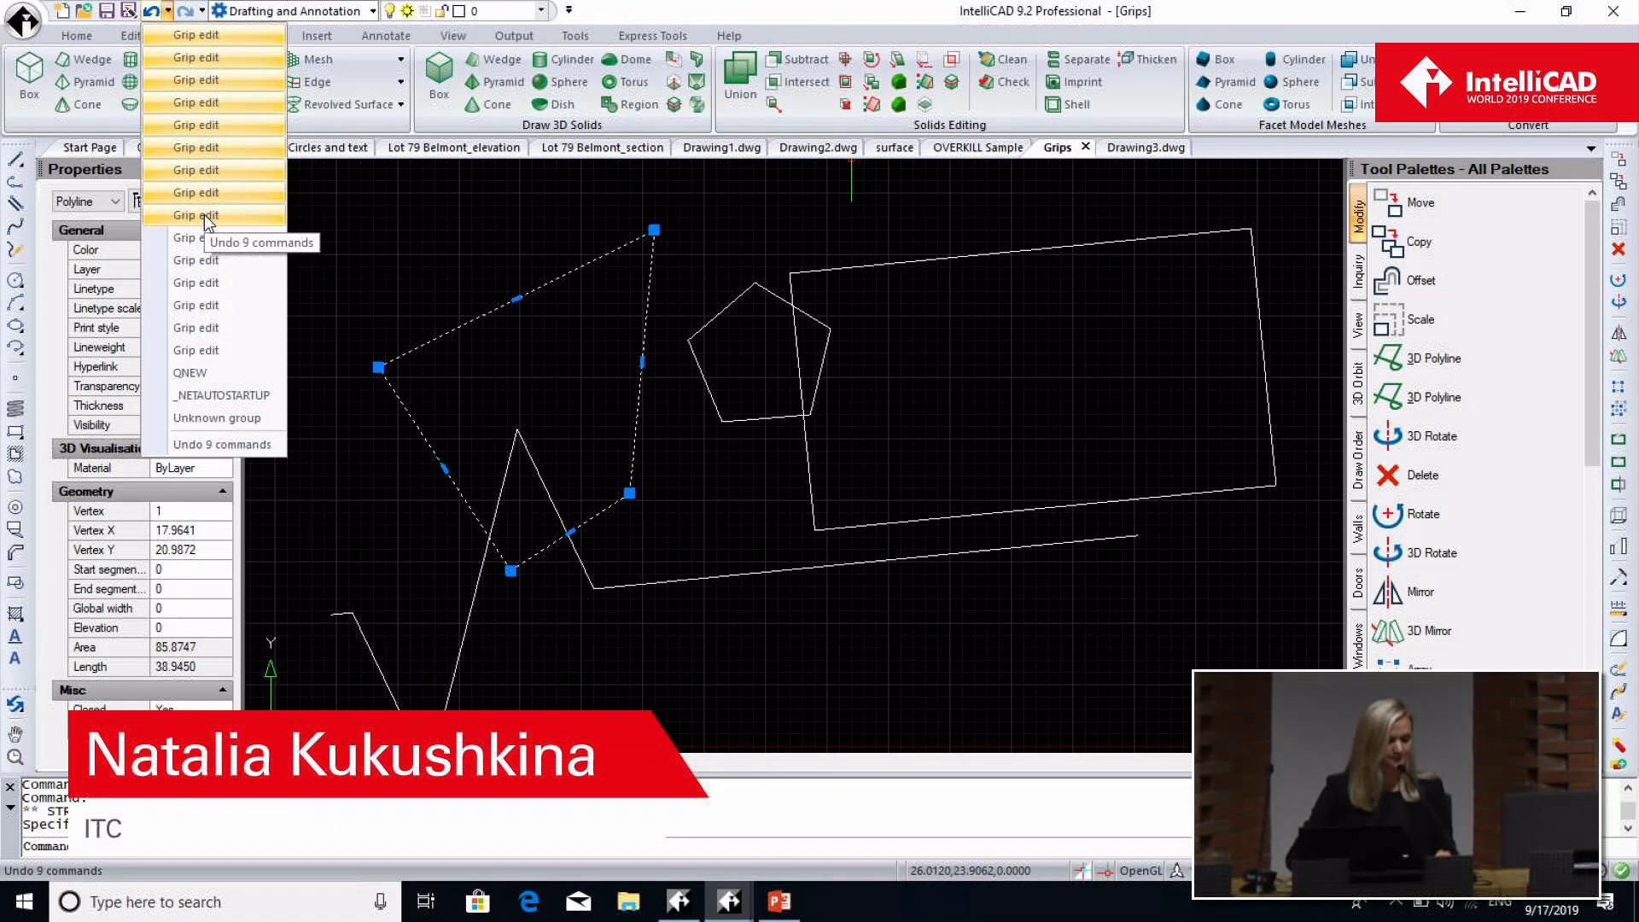
click(205, 216)
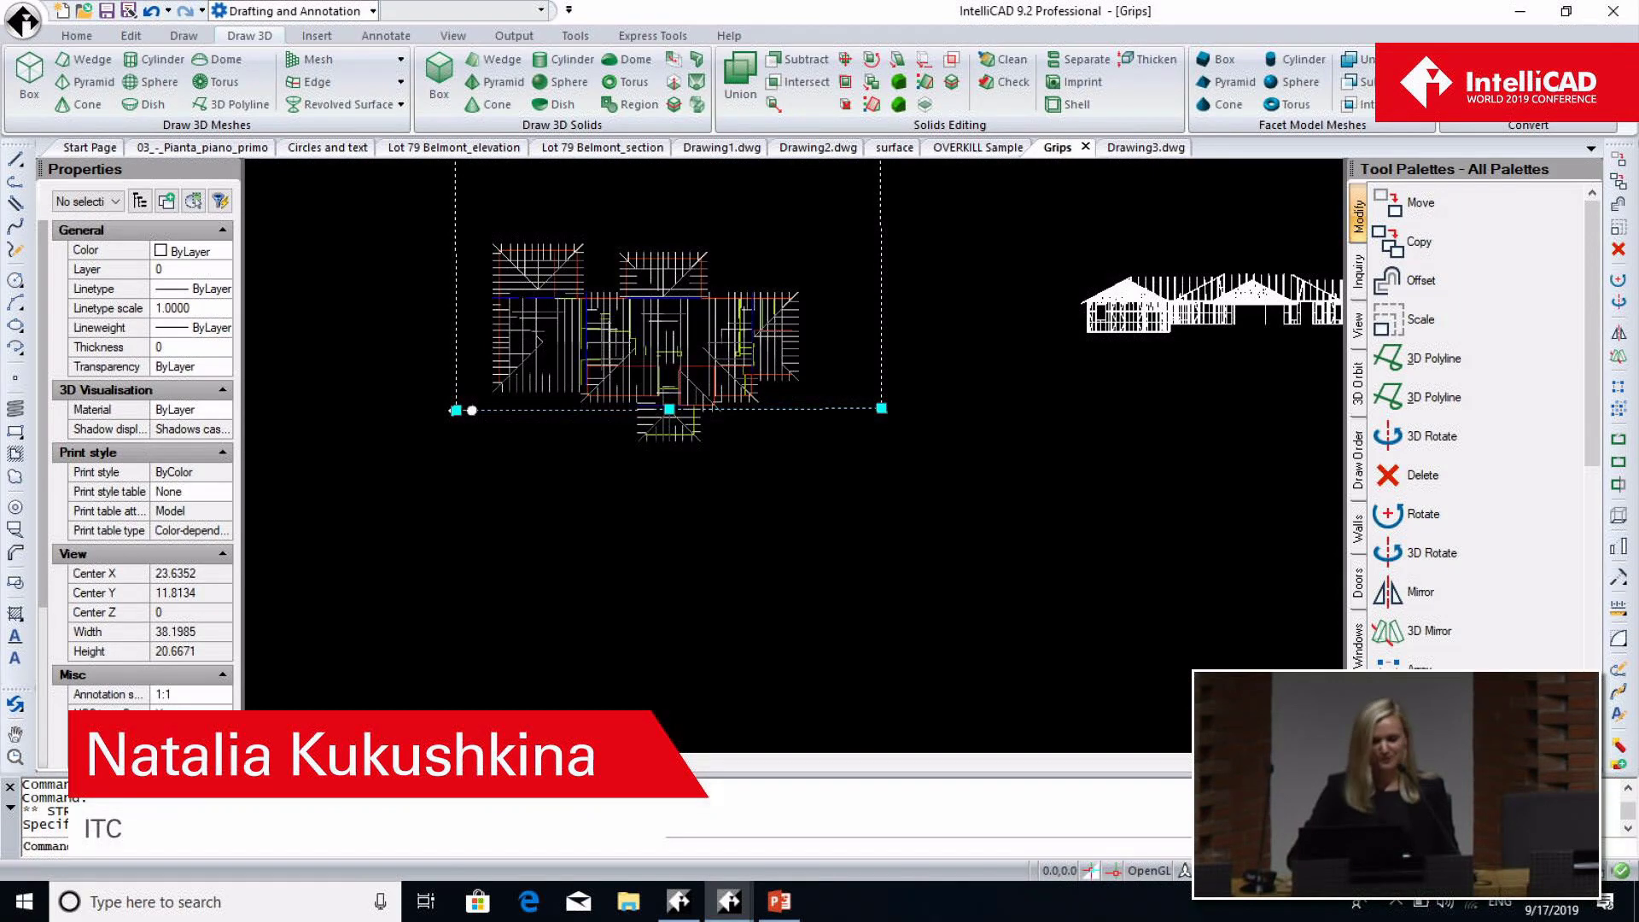
Switch to the Lot 79 Belmont_section drawing and copy its full file path
click(615, 147)
right_click(628, 149)
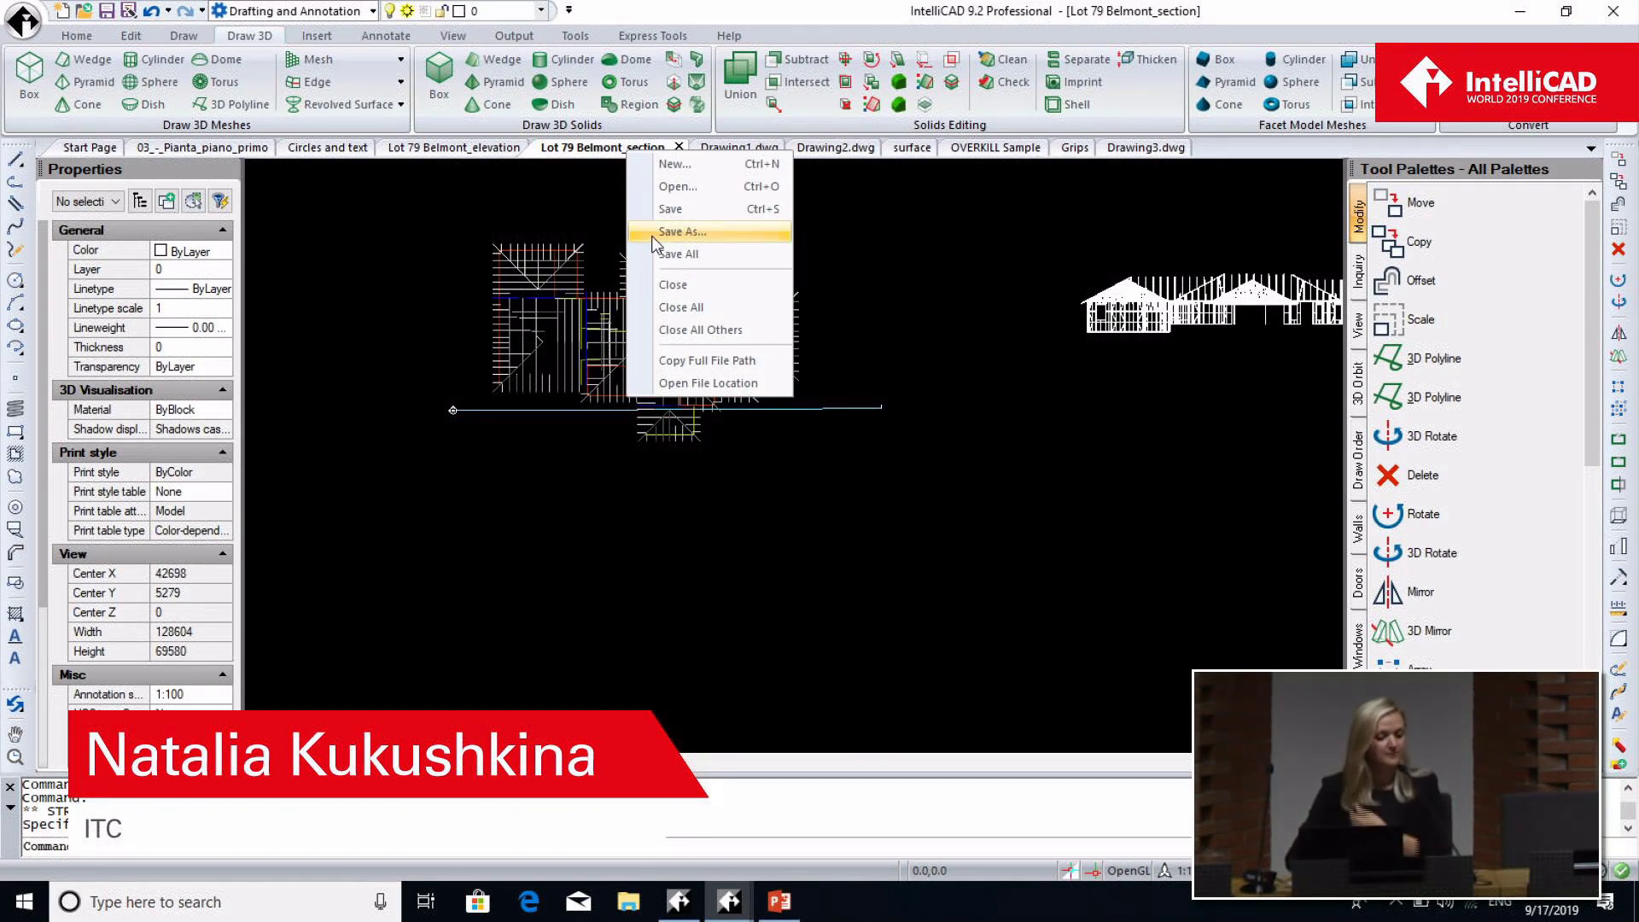
click(701, 362)
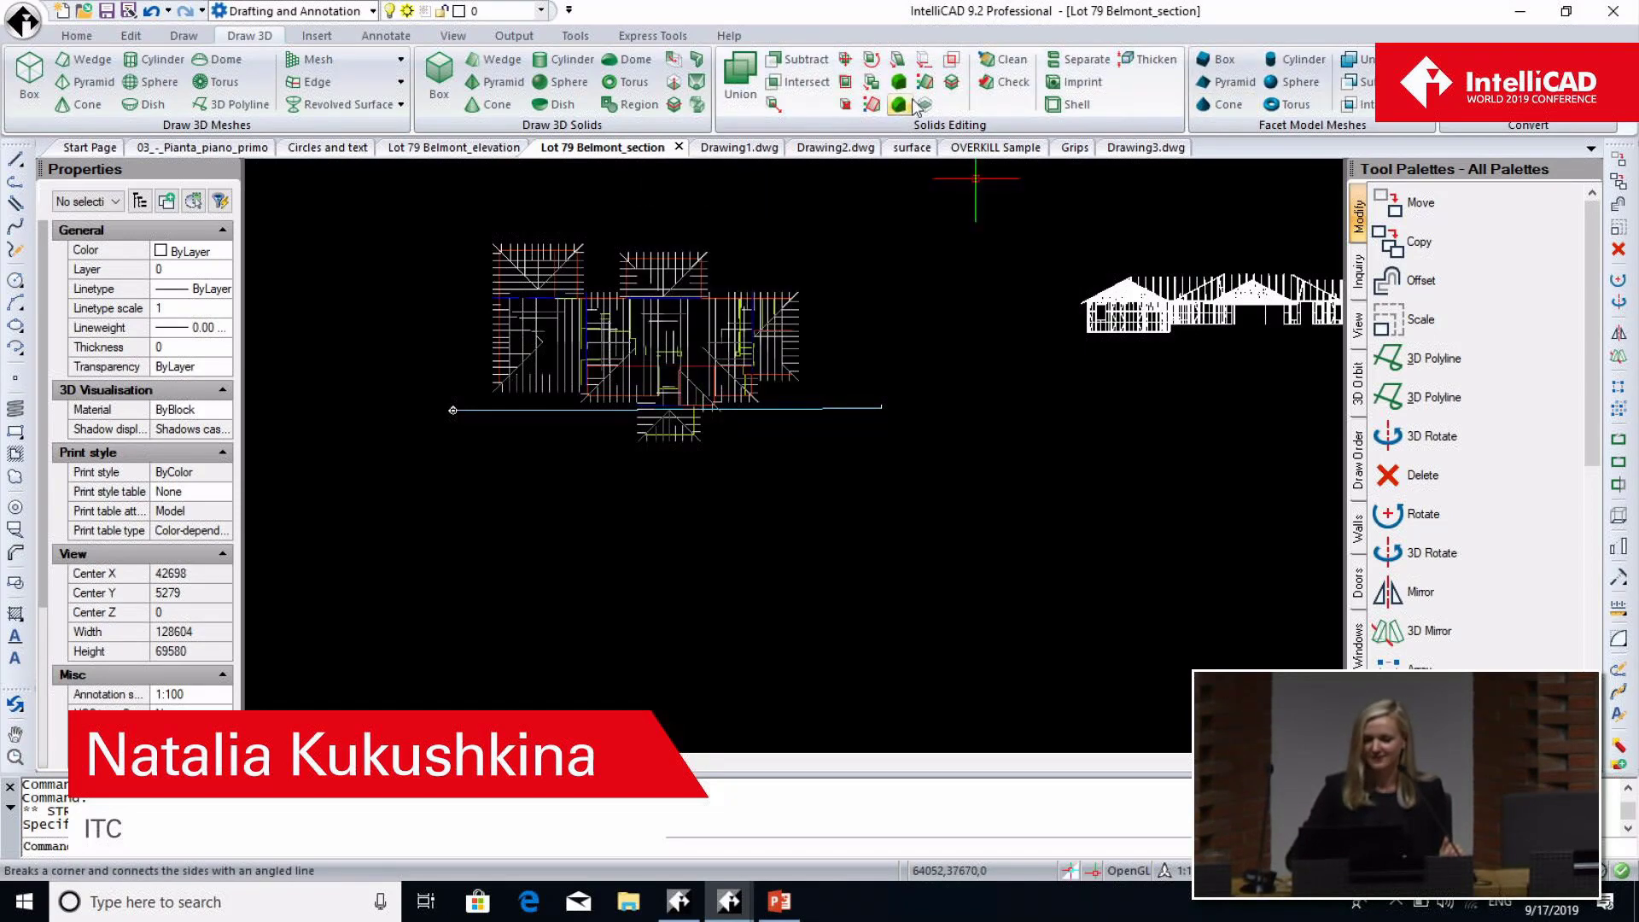
Launch Notepad from the express tools, paste the drawing's copied file path into it, and minimize the Notepad window
click(653, 36)
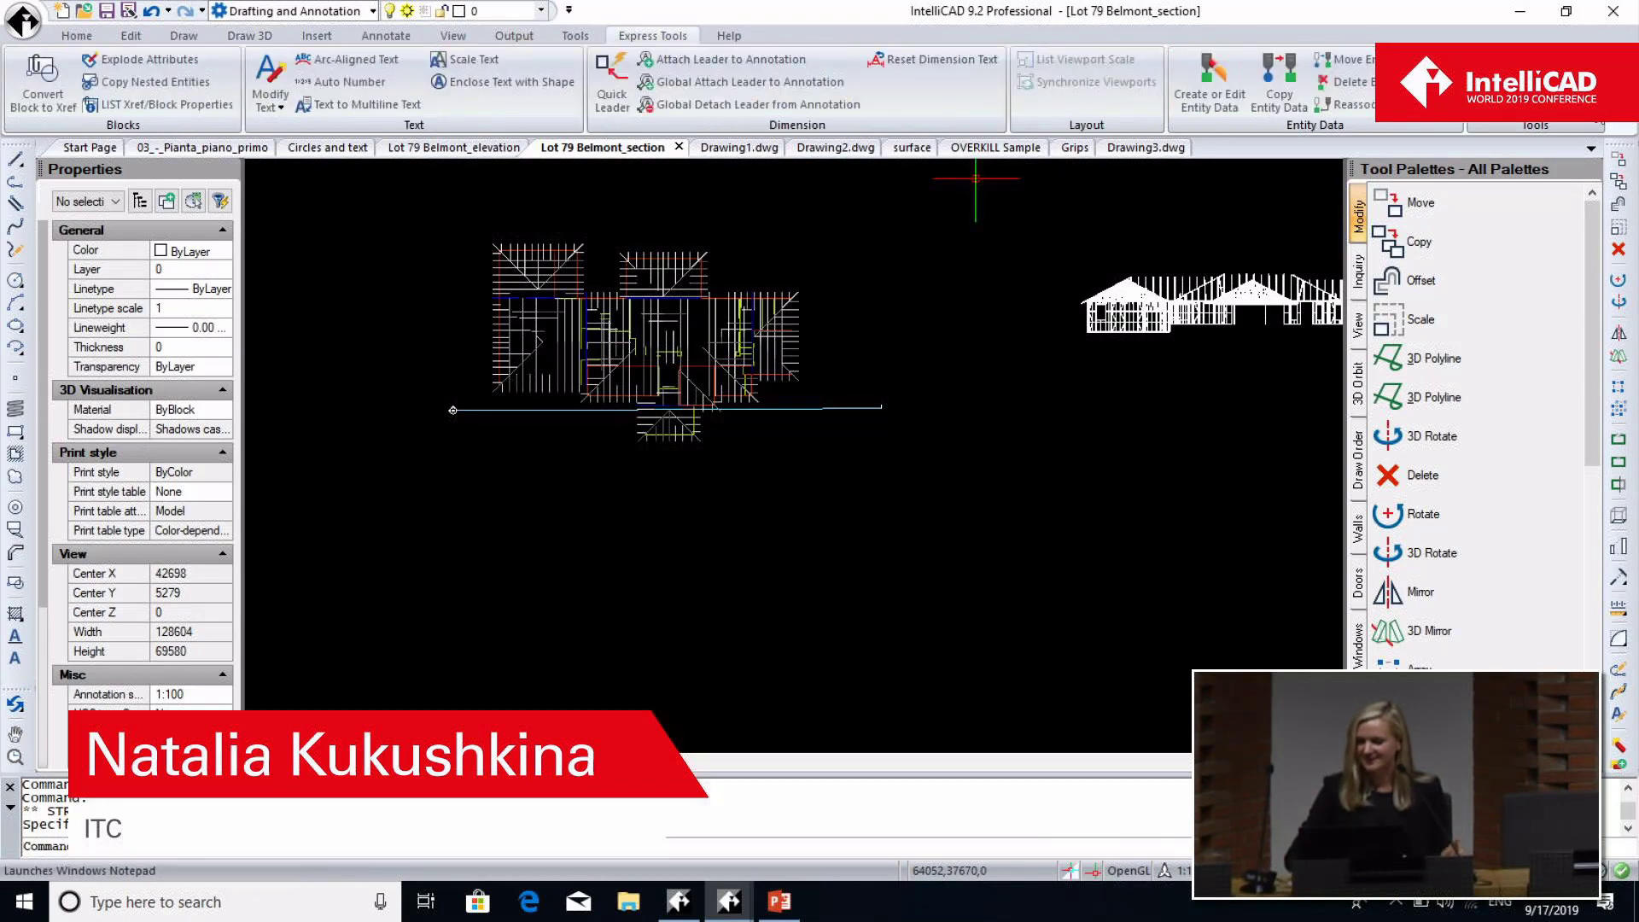
click(1595, 111)
text(C:\Natalia\ITC\Italy\Presentations\9.2\Lot 79 Belmont_section.dwg)
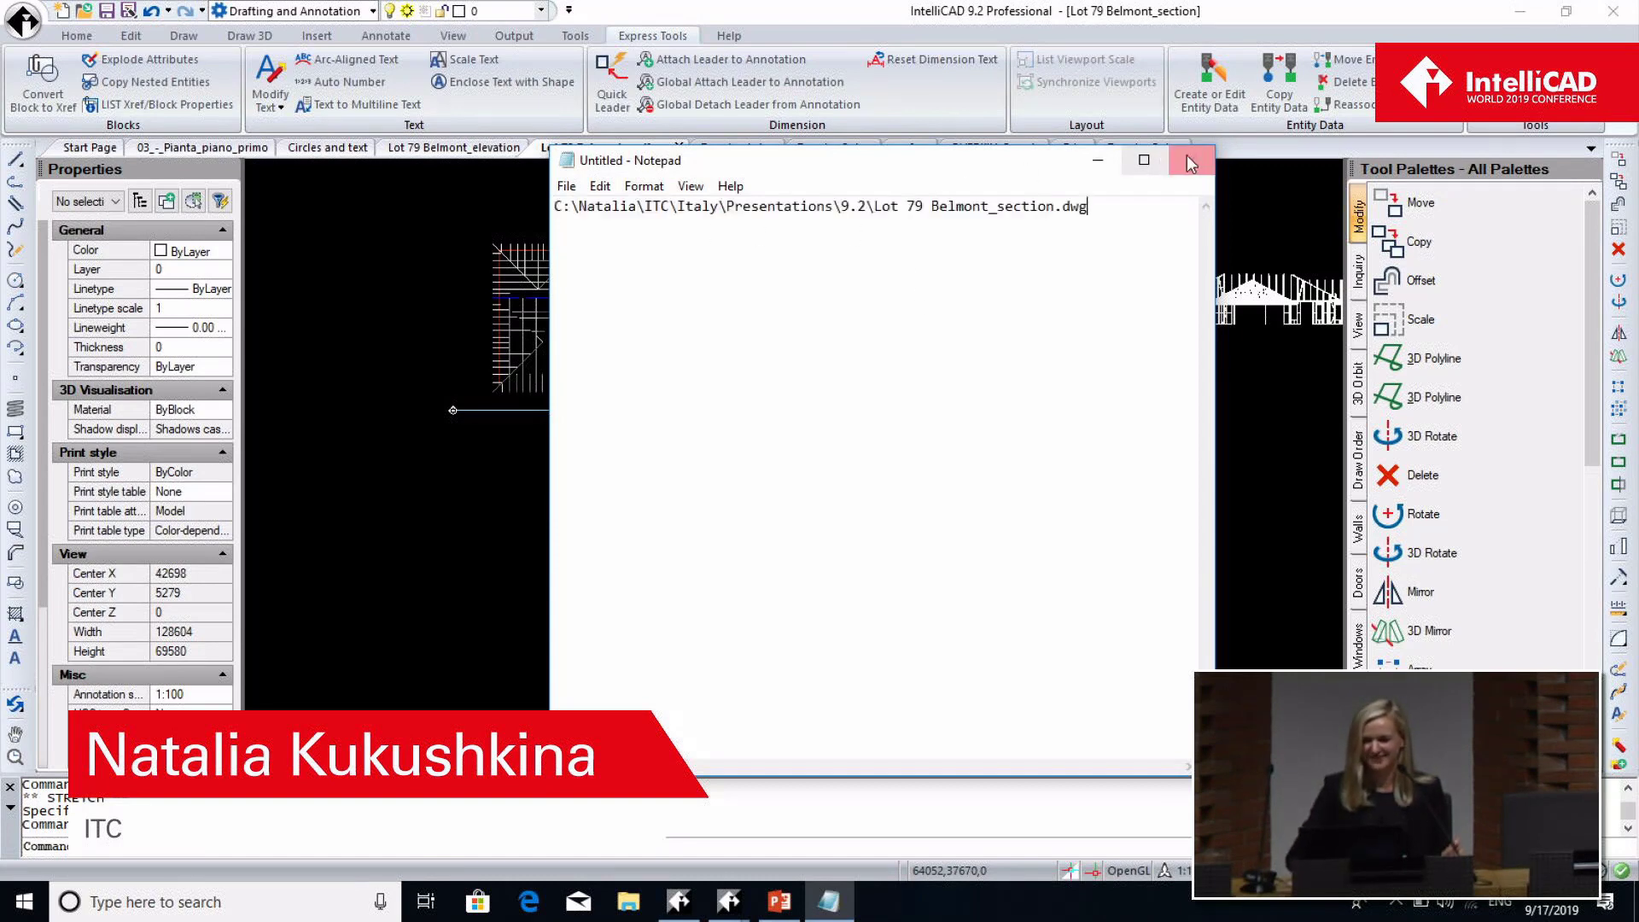
click(1098, 160)
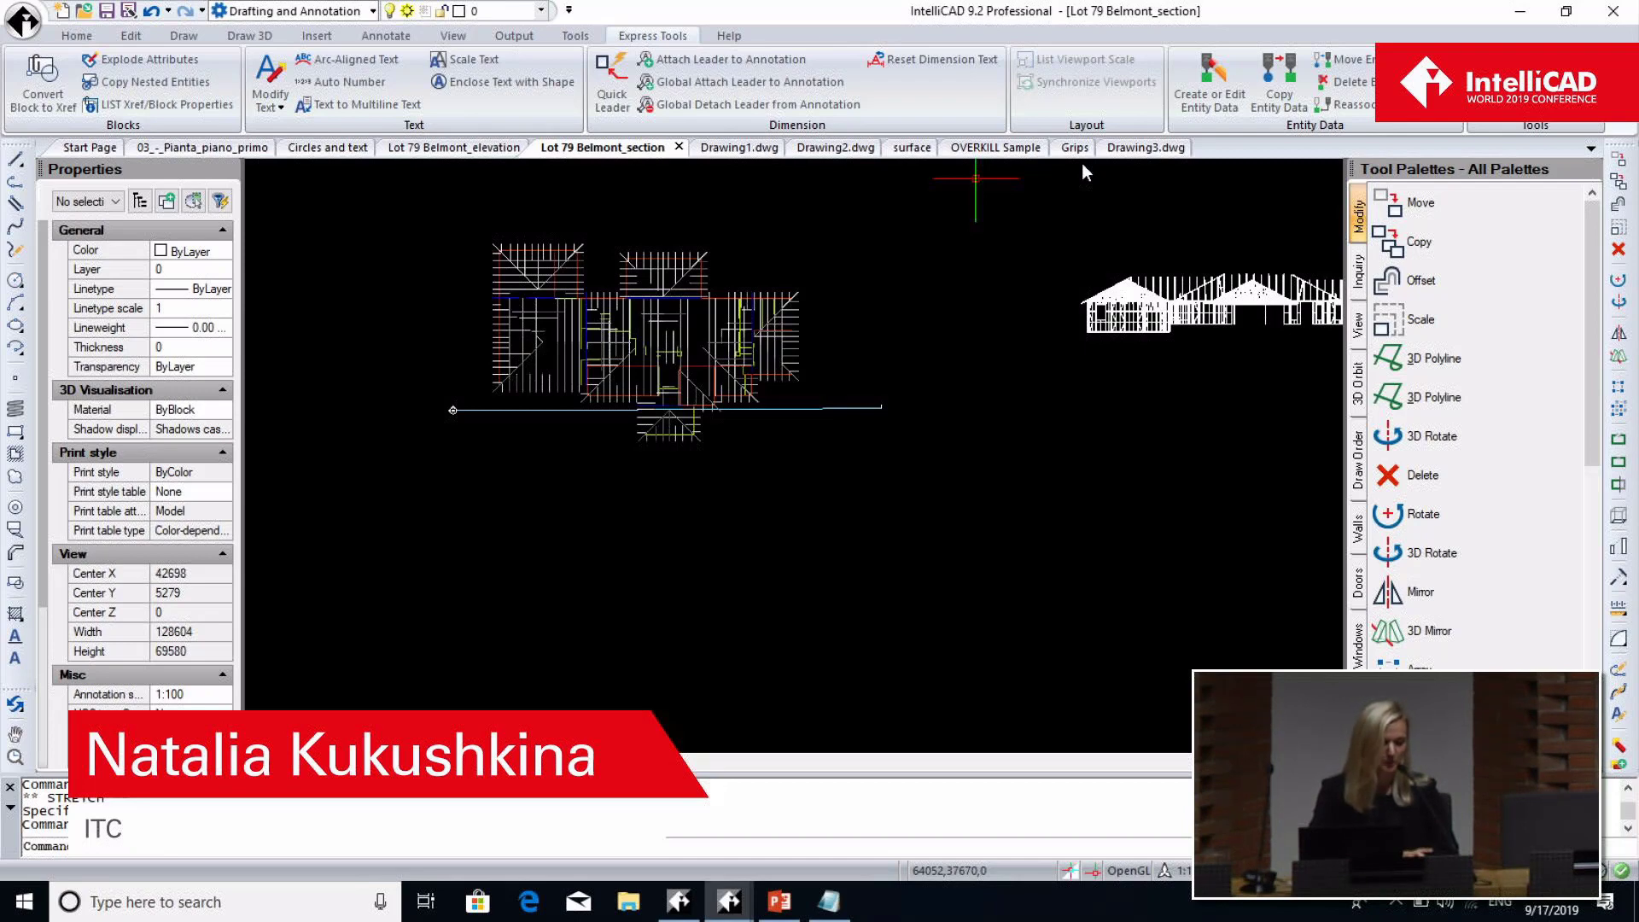
Start a new drawing and add a multiline text block containing two lines of arbitrary Hebrew characters in its upper middle area
click(83, 12)
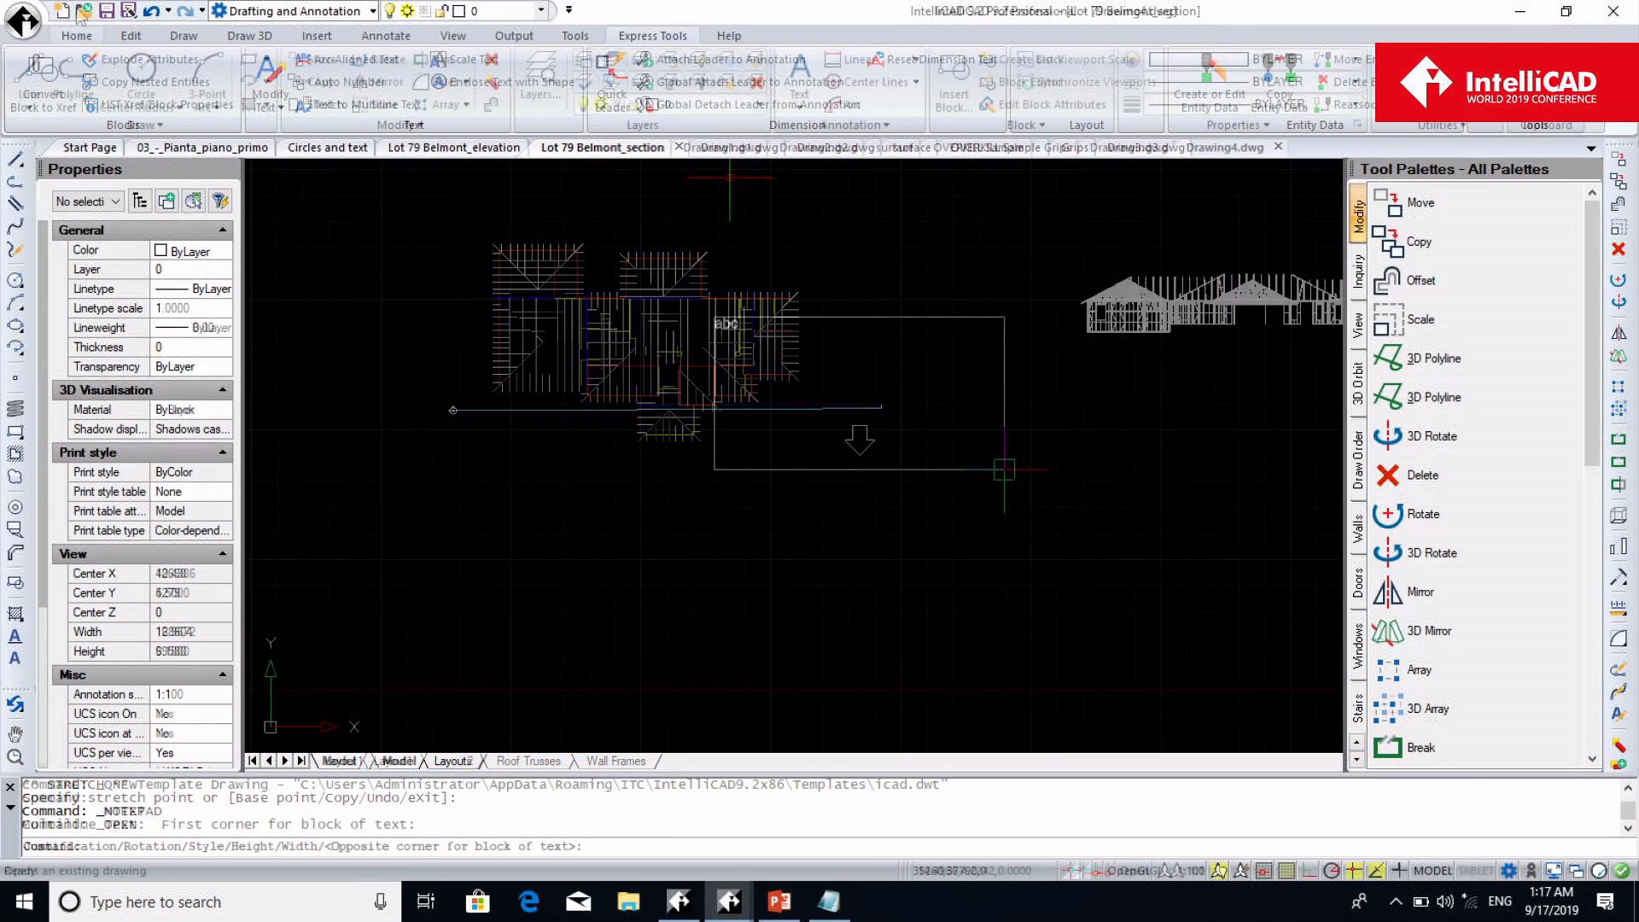
click(1006, 470)
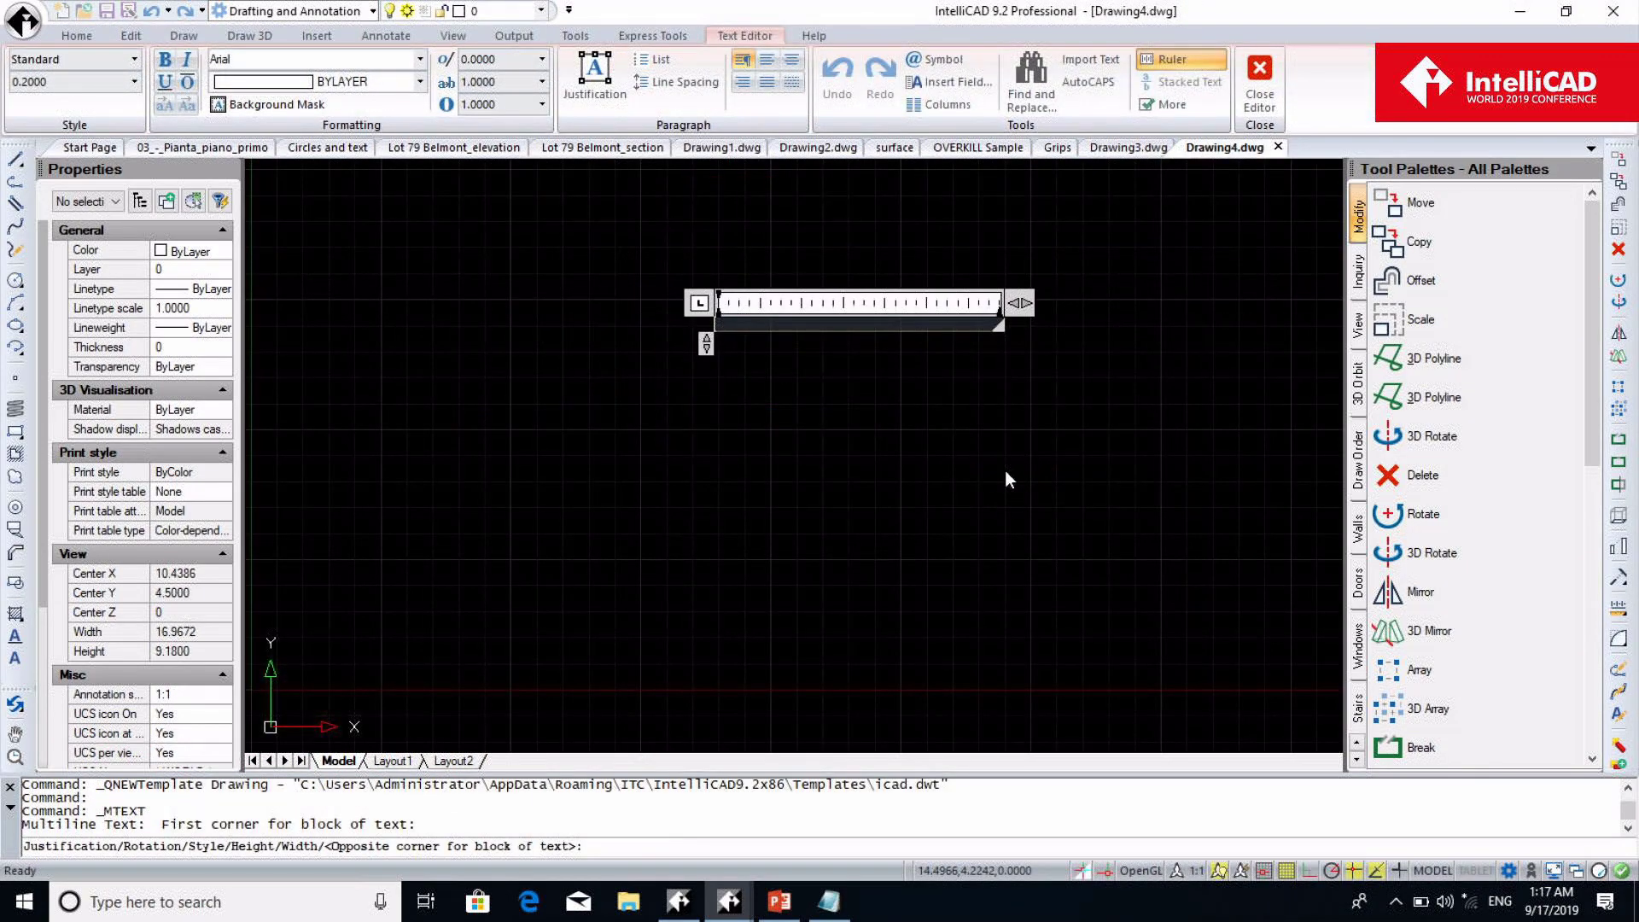
key(alt+shift)
text(ךגדחכךלךדגחכךלחכ כג)
key(Return)
text(ךגדלכחךלגדג ךלגד חח)
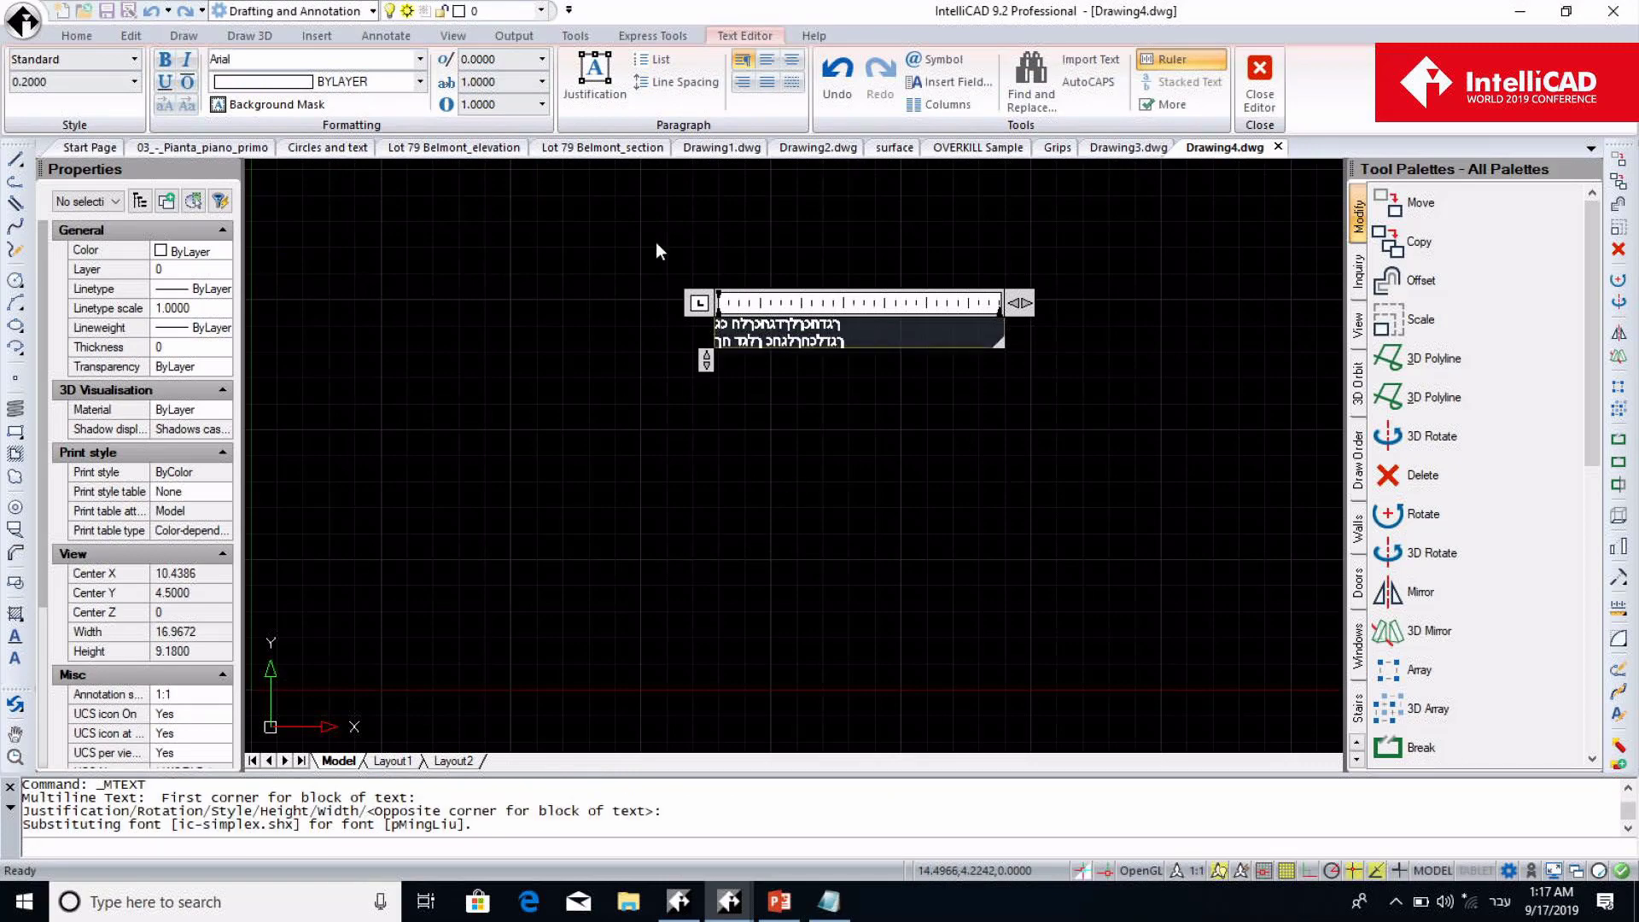
click(617, 372)
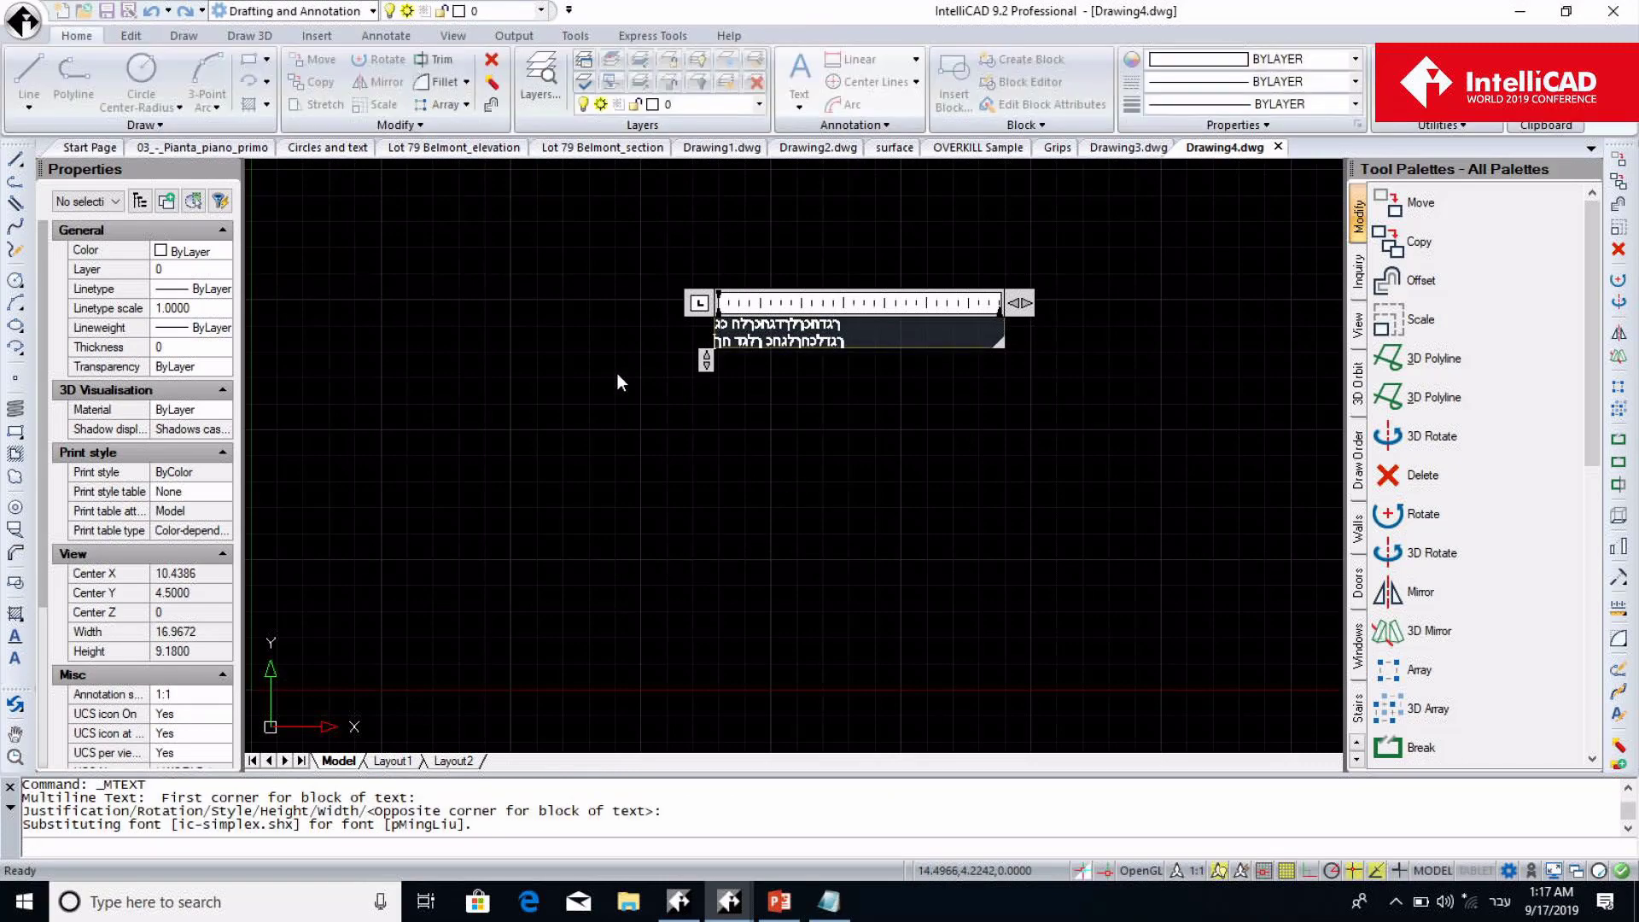
Create a second multiline text block below and left of the Hebrew text, with an auto-numbered list "1) text" and "2) text"
click(799, 108)
click(843, 195)
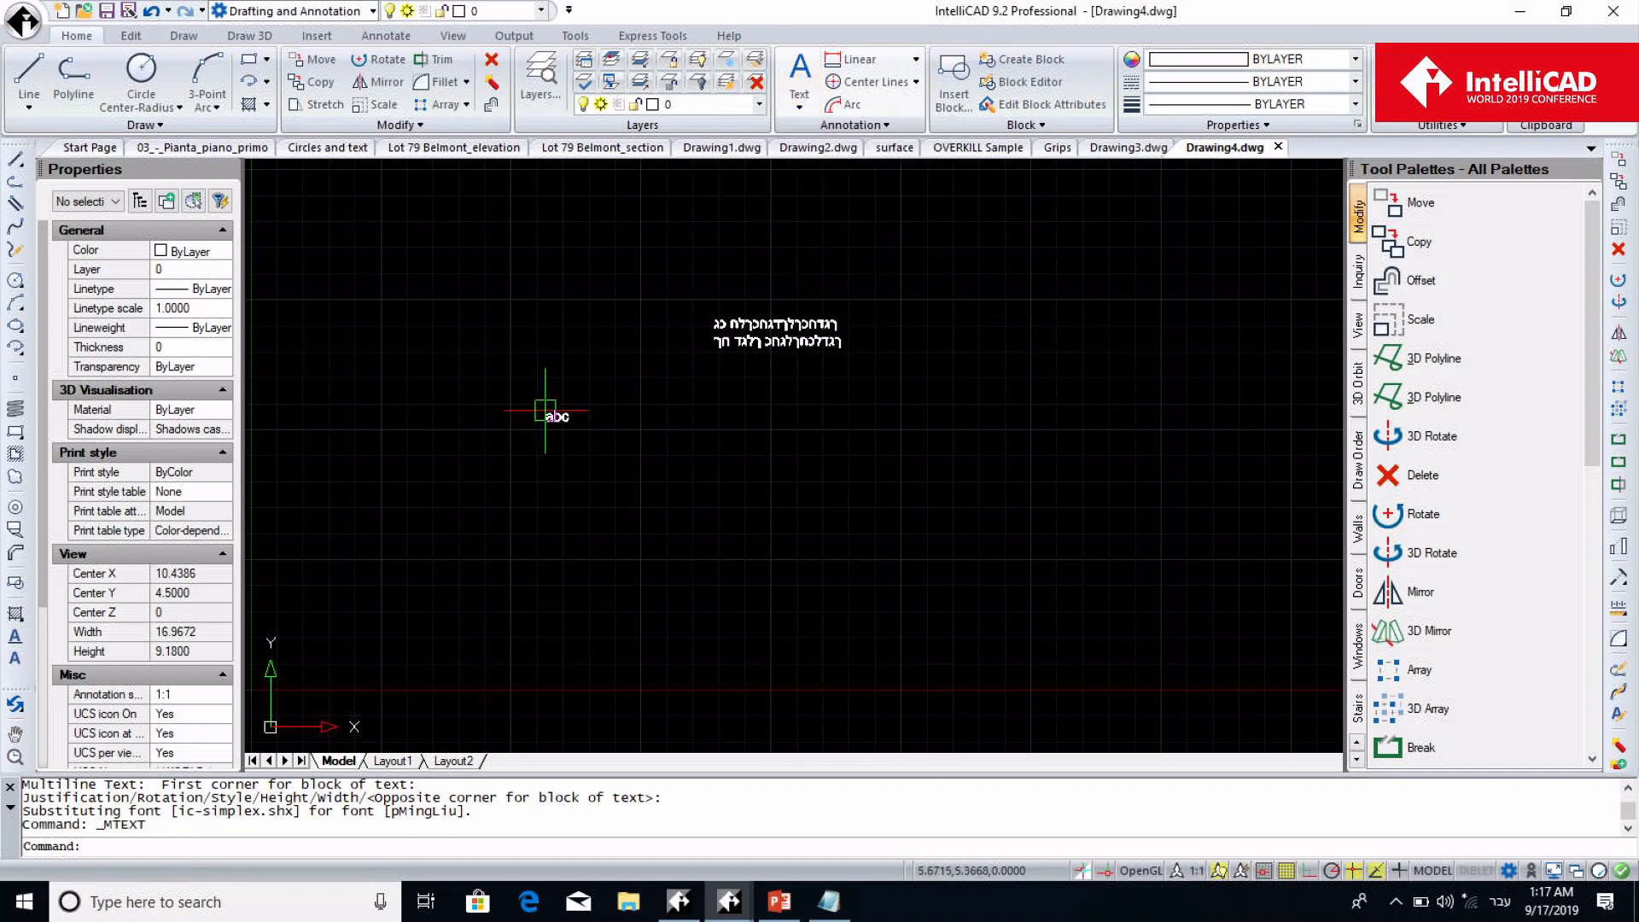
click(550, 413)
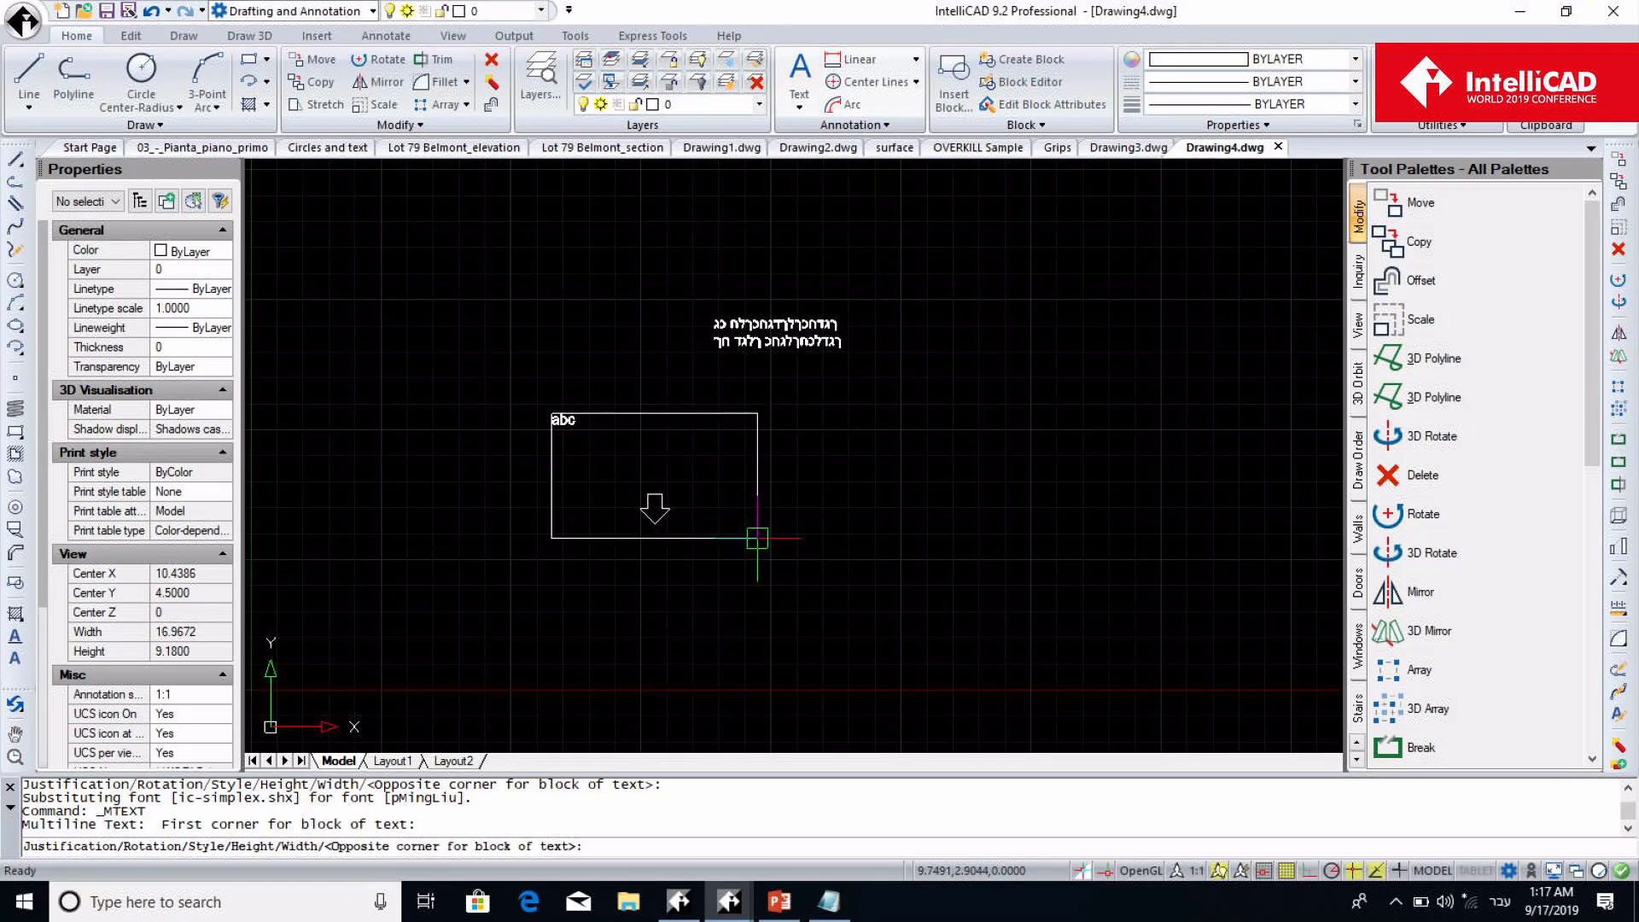
click(757, 538)
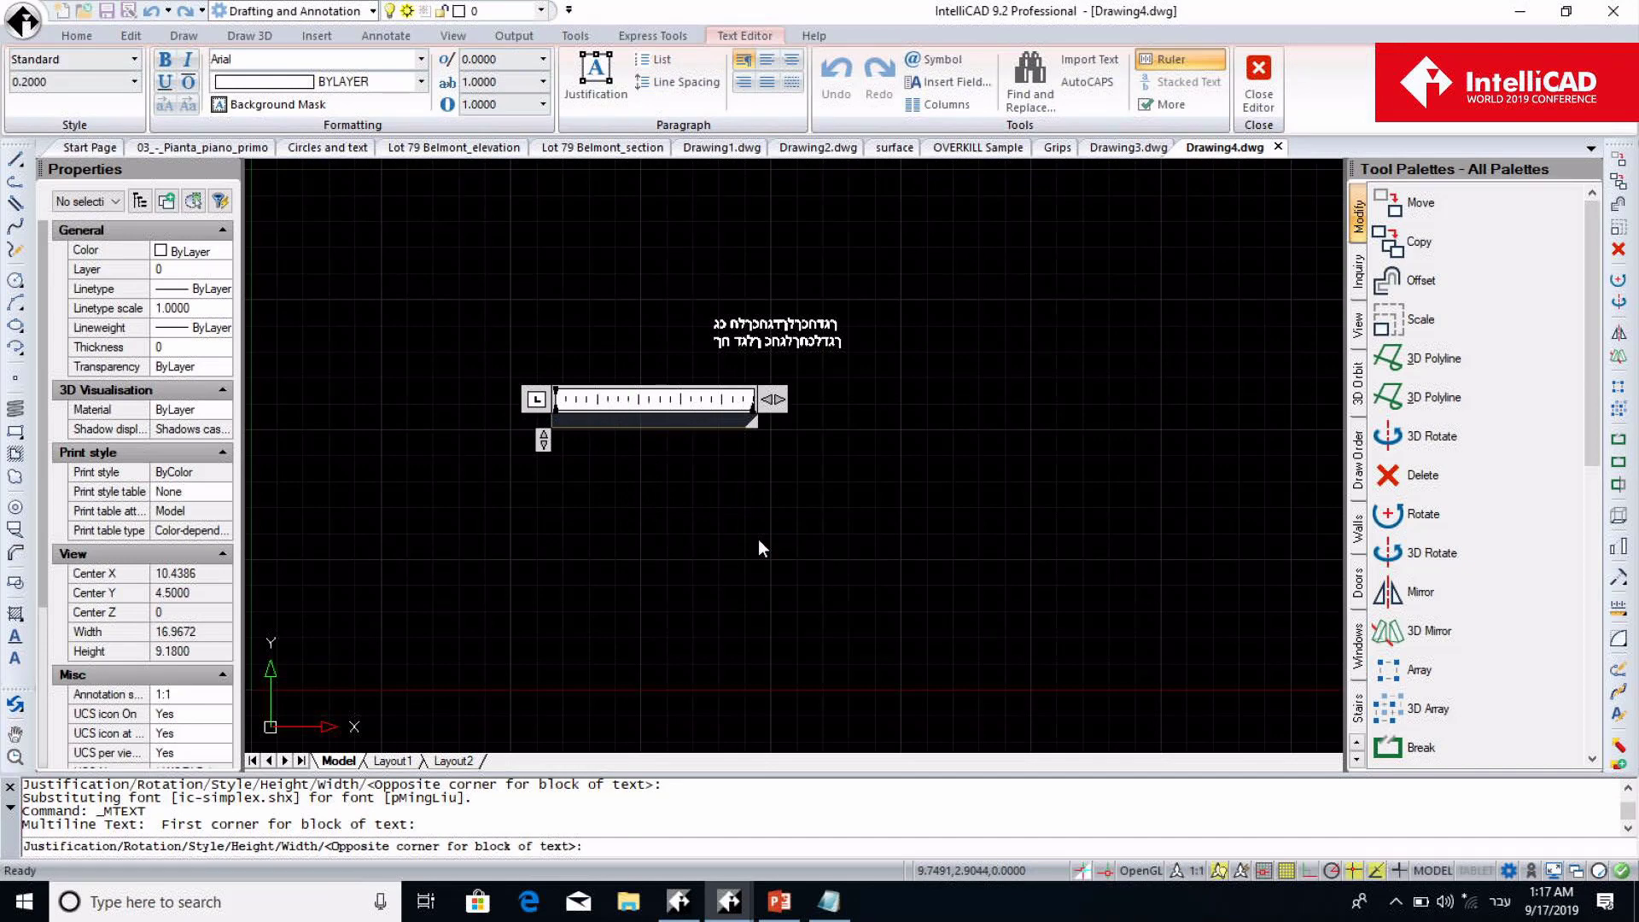
text(1)
key(alt+shift)
text() text)
key(Return)
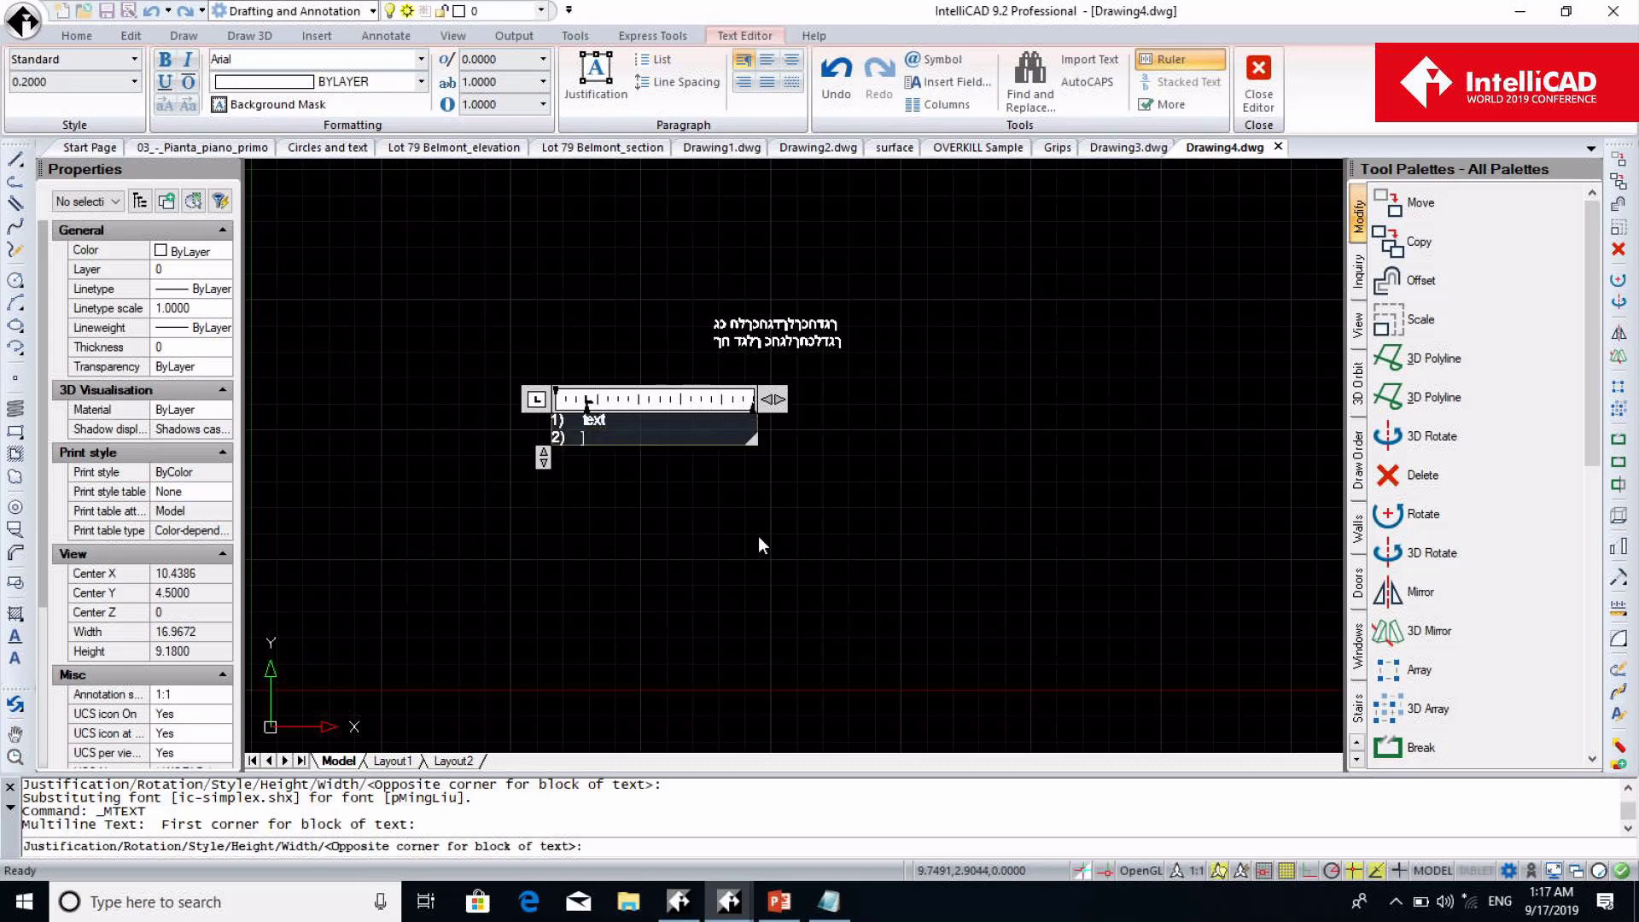
text(text)
key(Return)
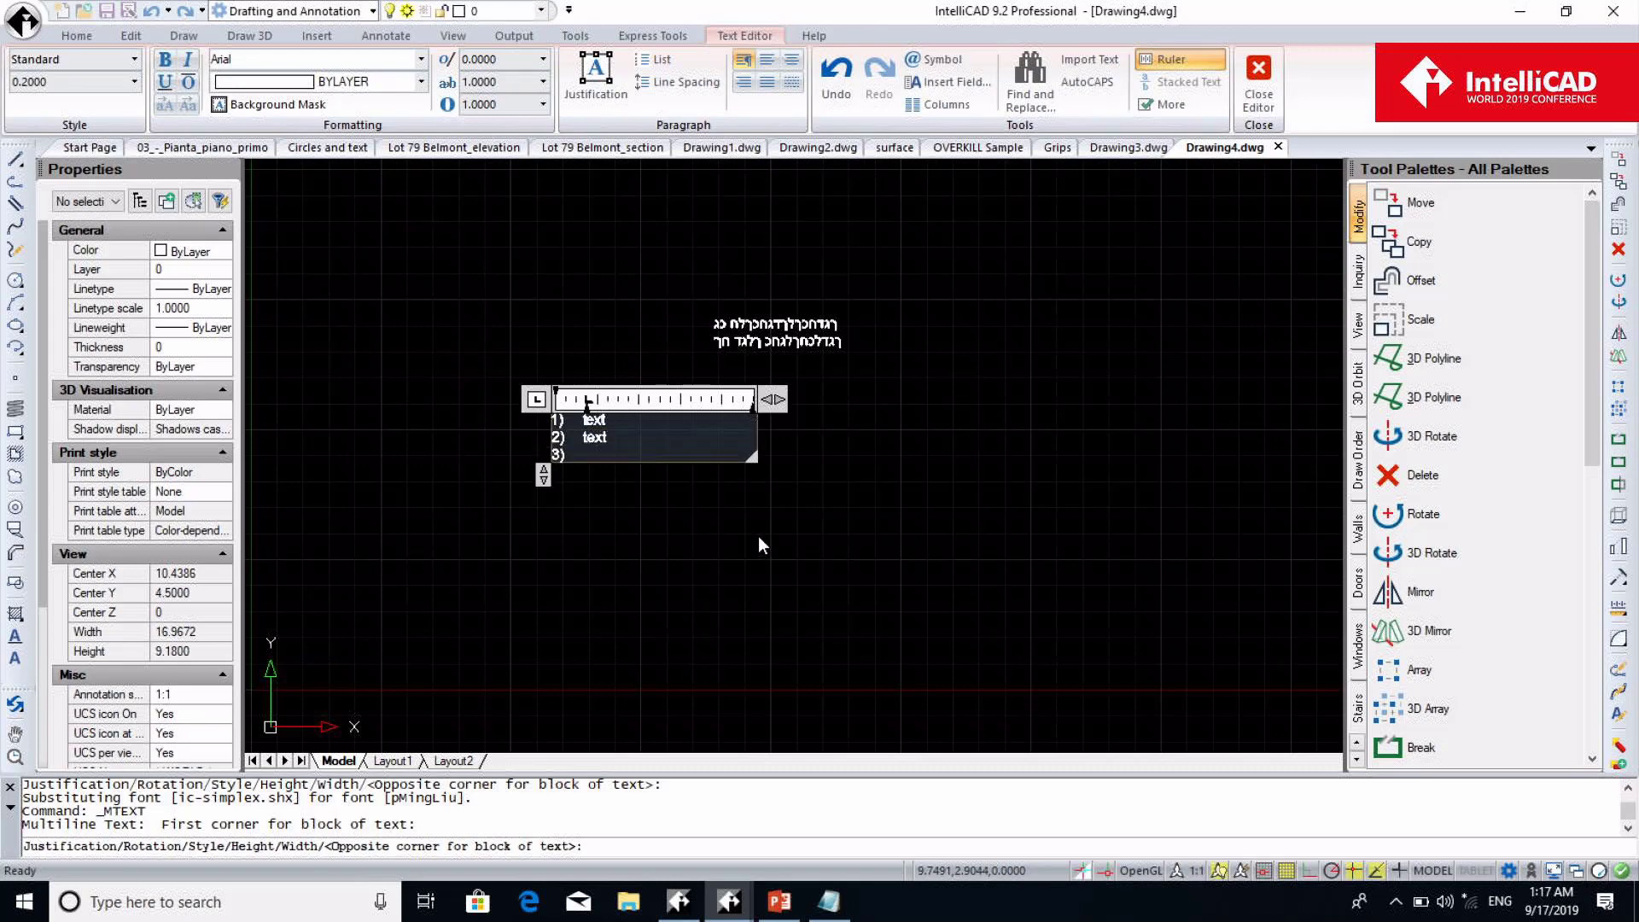
End the first list and add a list item in parenthesized numbering, "(1) text", below it, without a second item
text(()
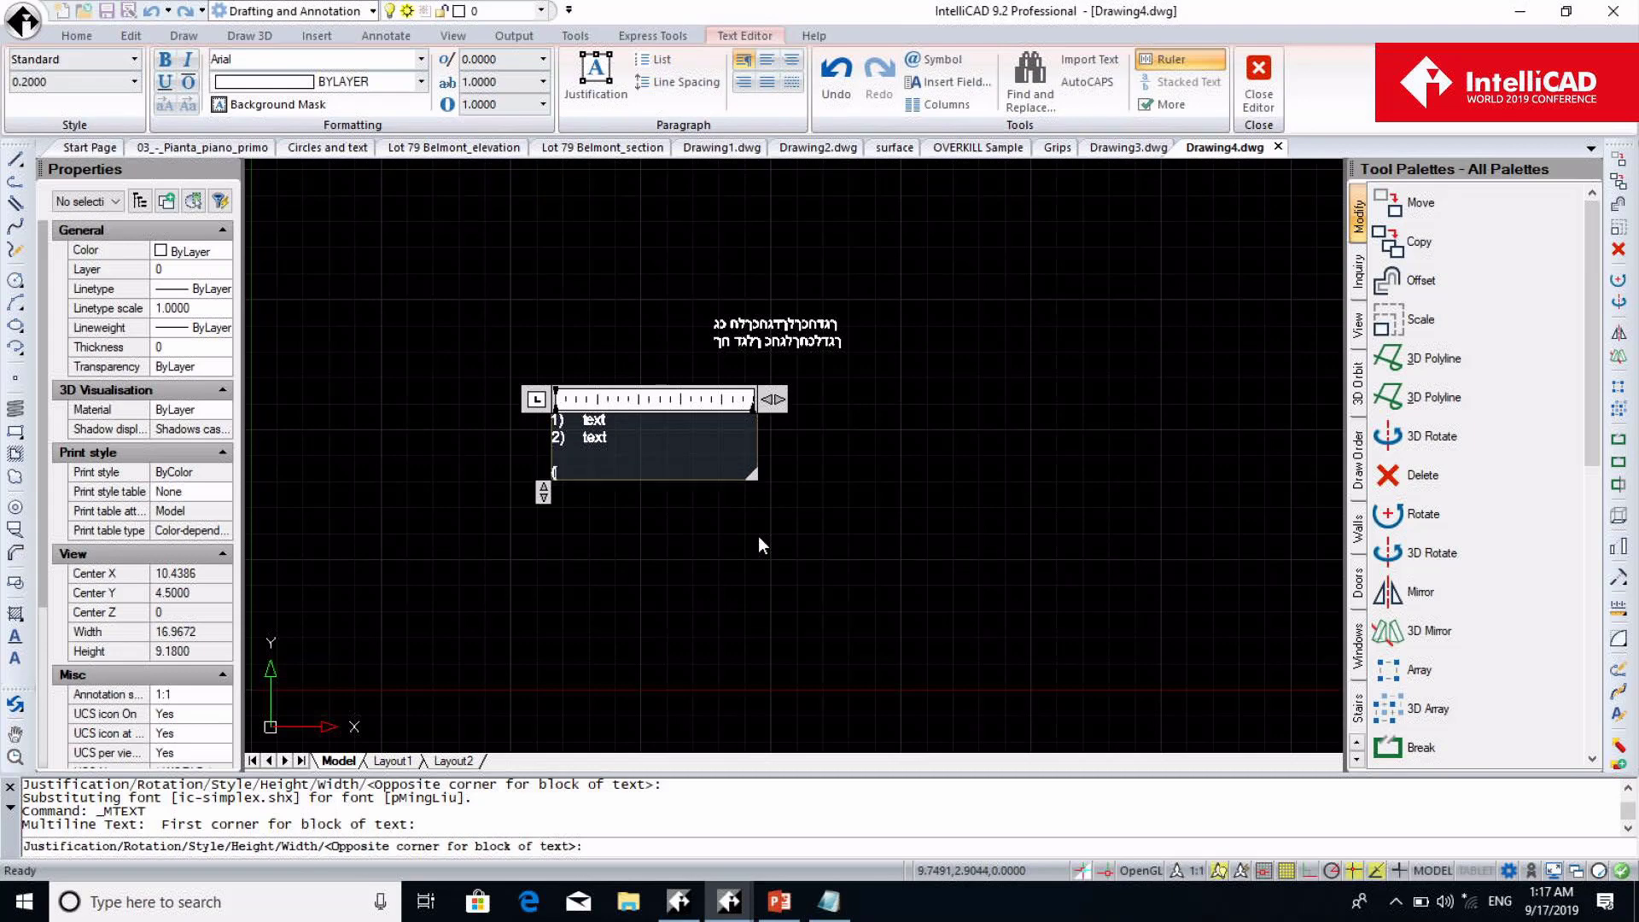
text(1) text)
key(Return)
key(BackSpace)
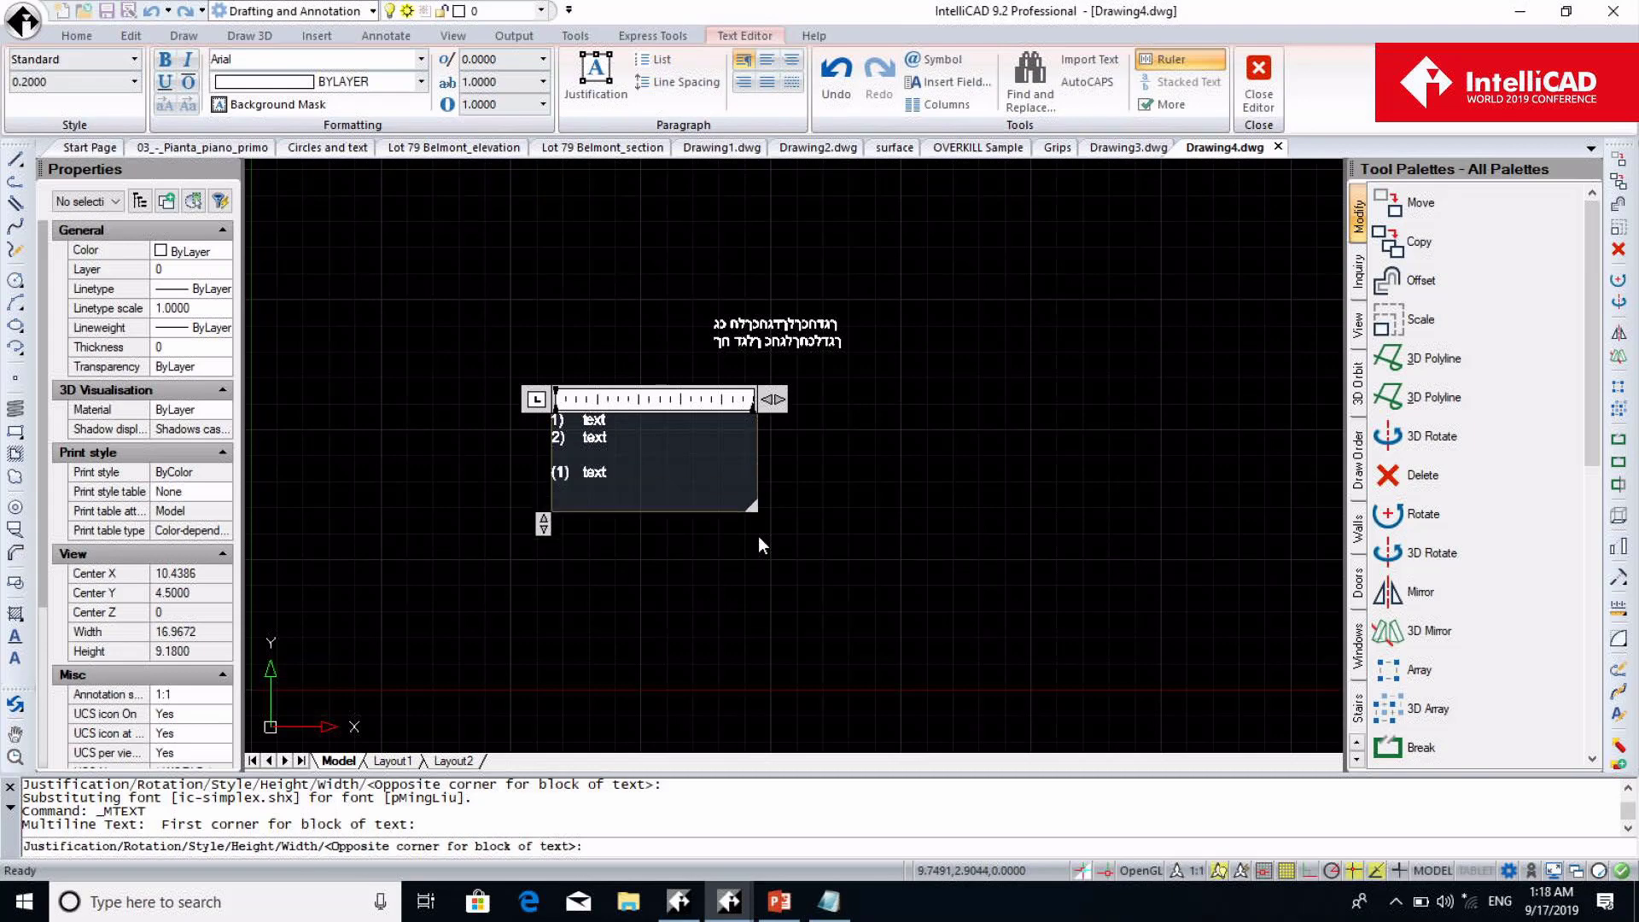
Add a third auto-numbered list in the same text block with the items "=1. text" and "=2. text"
text(=1. text)
key(Return)
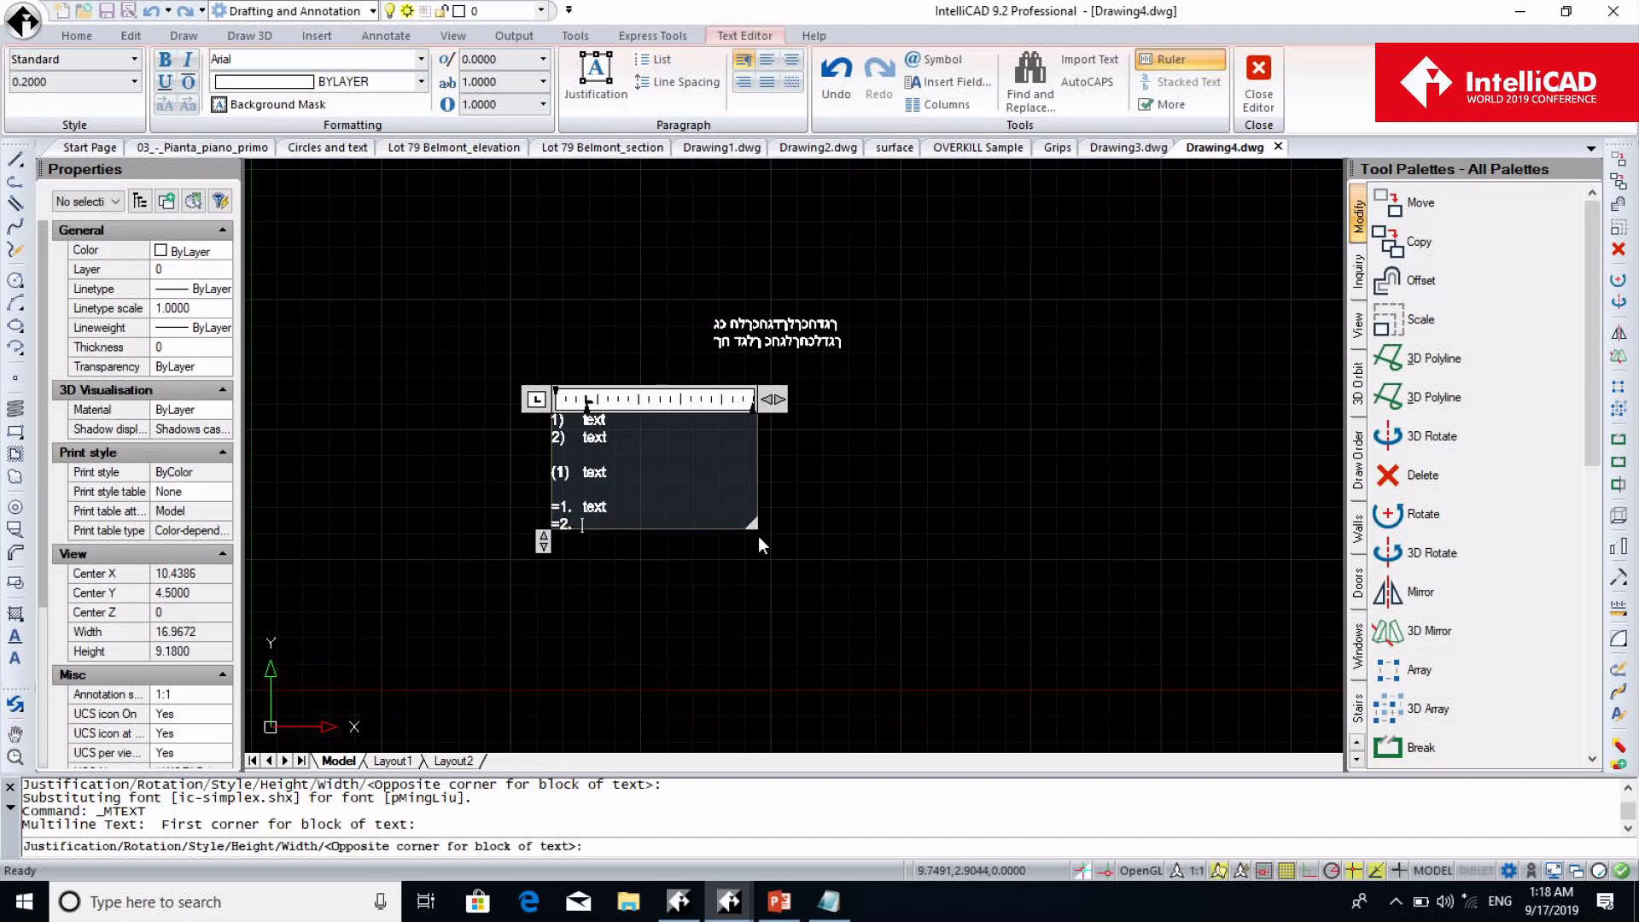
text(text)
key(Return)
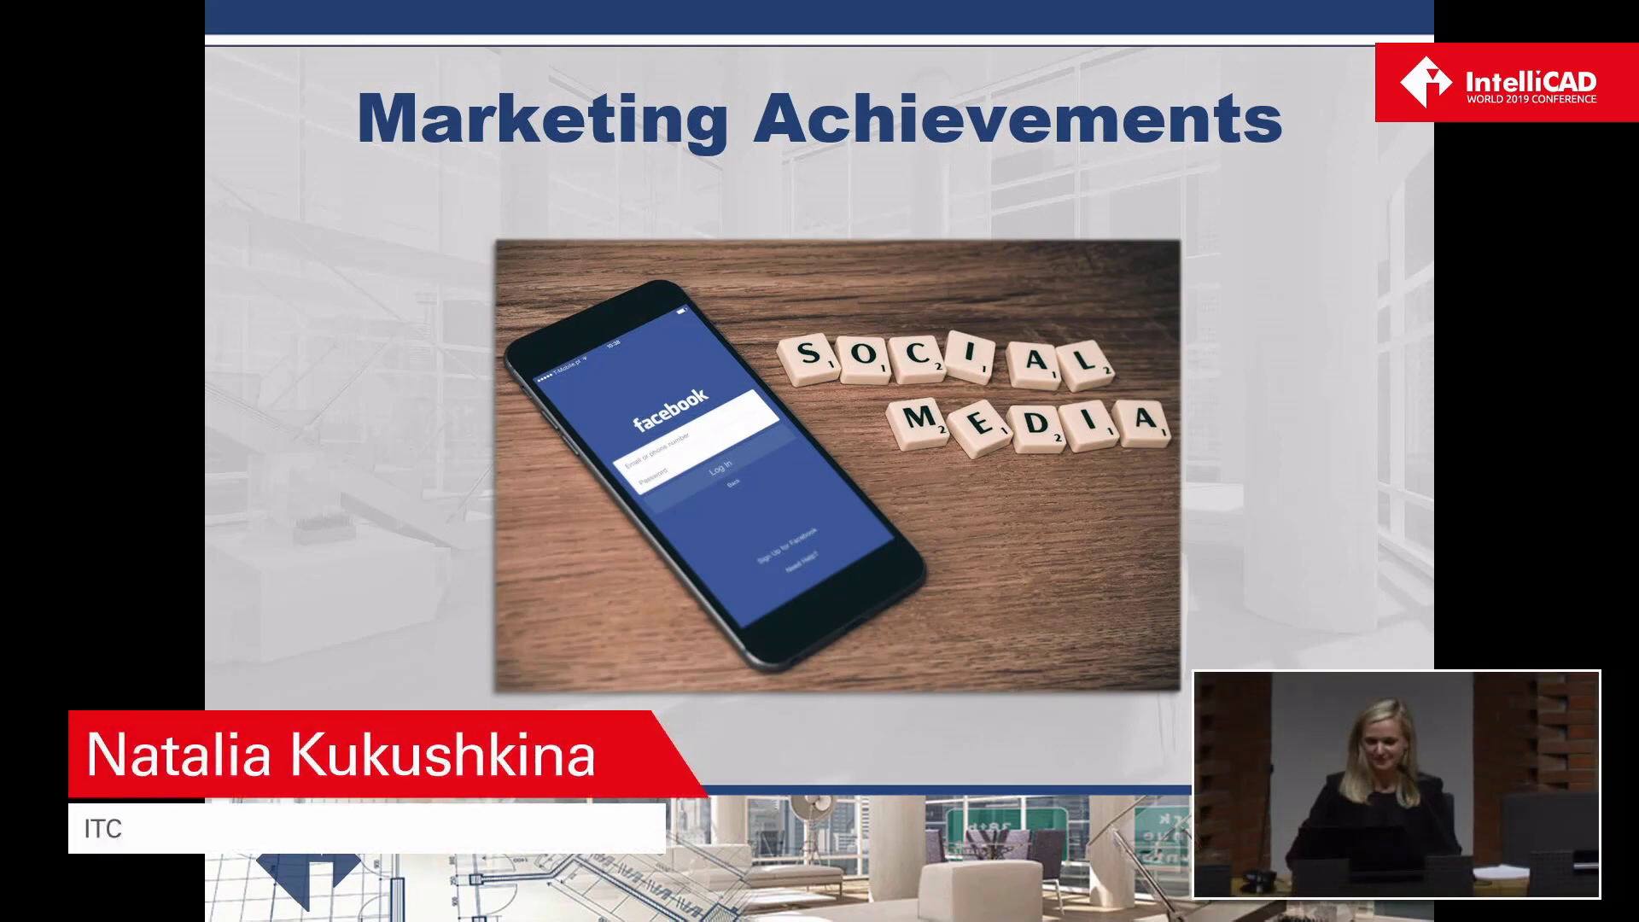
key(Right)
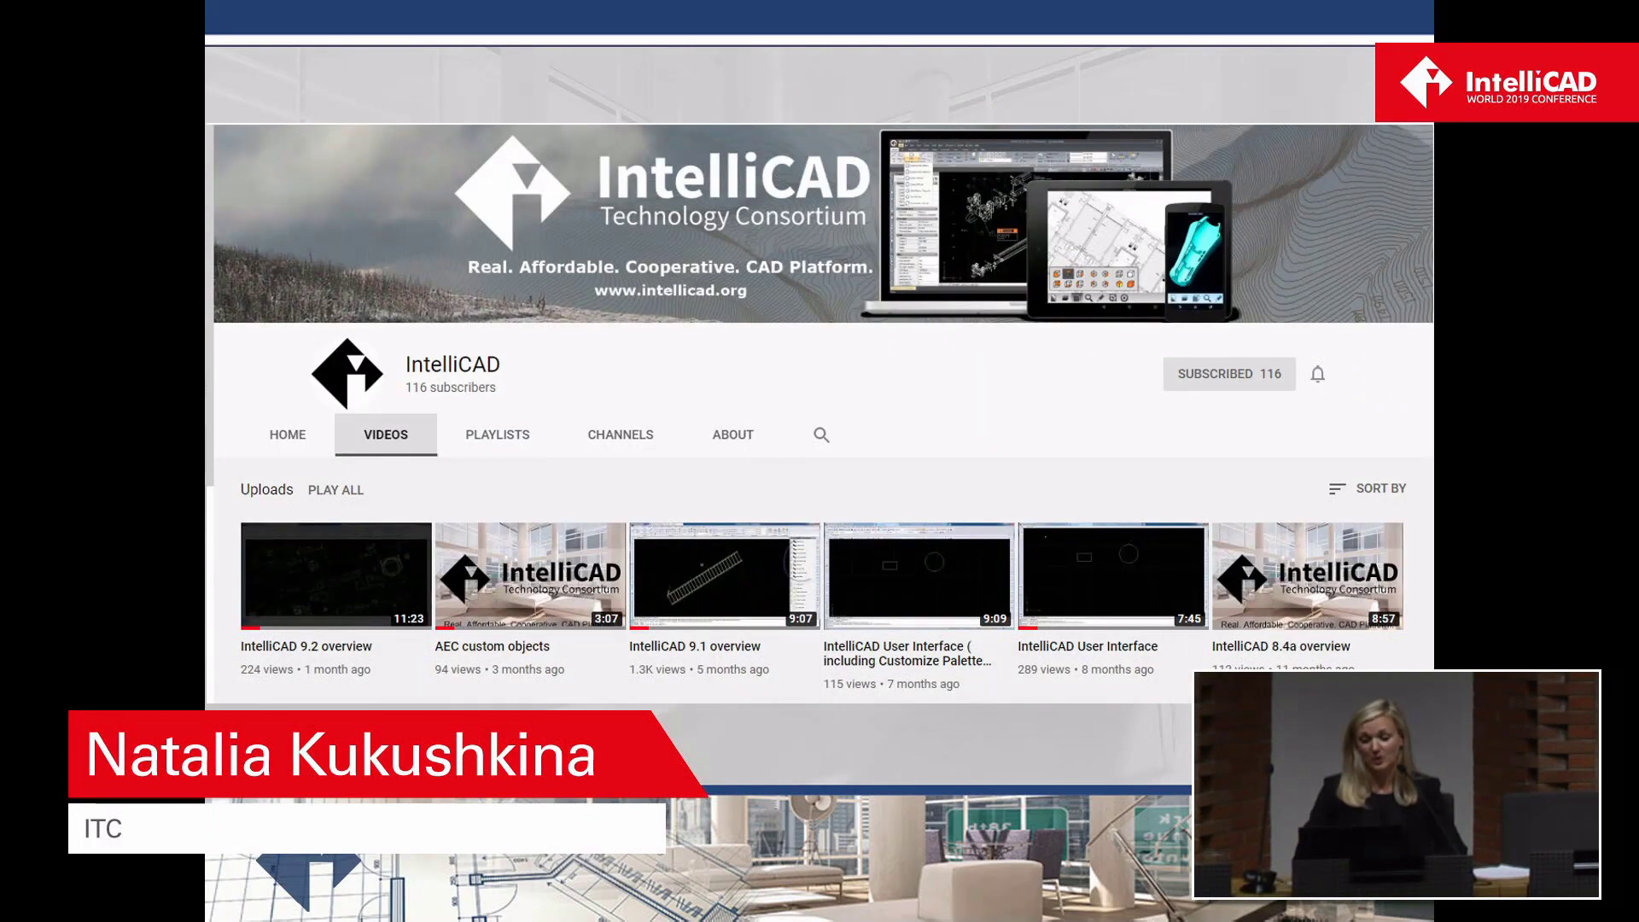